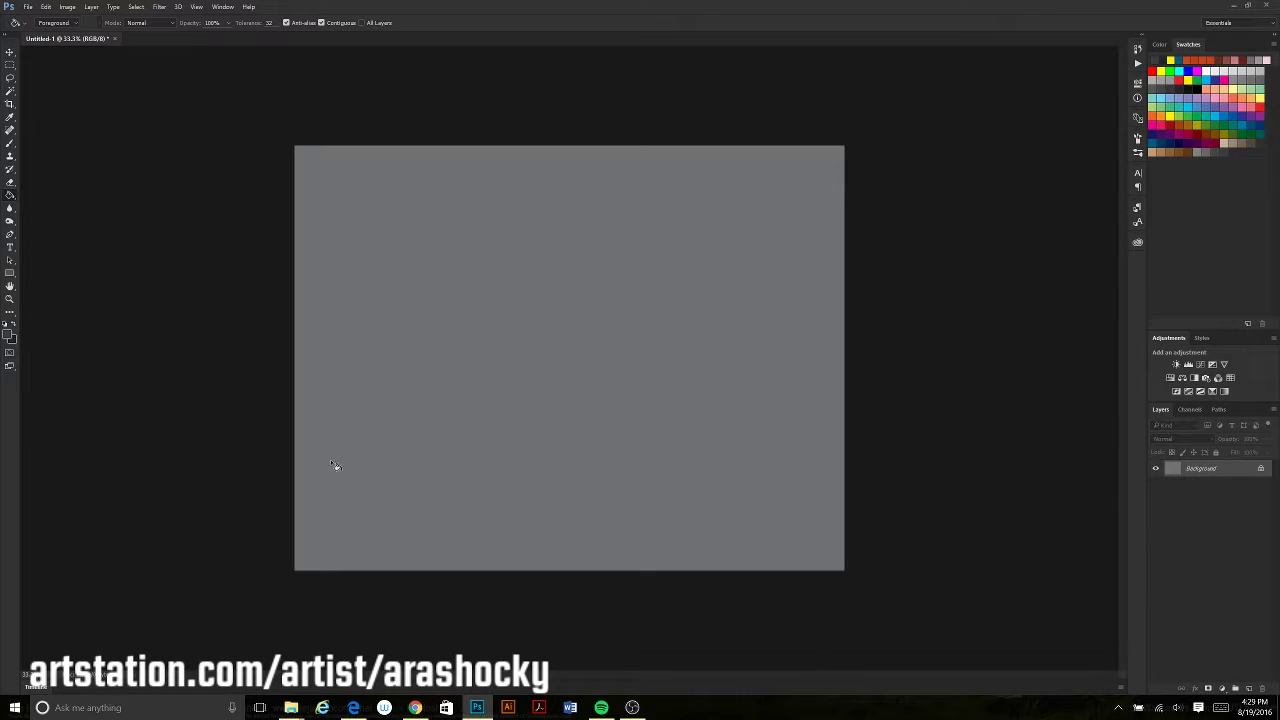
With the brush, sketch the large oval body, a hooked shape, a horn and right-edge curves
key(b)
drag(332, 330, 572, 190)
drag(422, 210, 676, 274)
drag(376, 366, 640, 420)
drag(745, 370, 685, 485)
drag(680, 300, 600, 290)
mouse_move(572, 225)
mouse_down()
mouse_move(620, 300)
mouse_move(655, 325)
mouse_up()
drag(740, 316, 770, 490)
drag(718, 384, 660, 480)
drag(340, 366, 446, 478)
Shrink the sketch down-right, then outline the head with eye circles, a cap and top spikes
key(ctrl+t)
drag(352, 286, 451, 322)
key(Return)
drag(426, 218, 404, 300)
mouse_move(448, 238)
mouse_down()
mouse_move(424, 262)
mouse_move(464, 284)
mouse_up()
drag(546, 206, 520, 218)
mouse_move(480, 178)
mouse_down()
mouse_move(498, 226)
mouse_move(360, 236)
mouse_move(420, 302)
mouse_up()
drag(574, 228, 596, 192)
drag(548, 202, 542, 160)
drag(520, 200, 516, 156)
Sketch the arm, legs, large feet and right-side contour lines
drag(460, 380, 540, 470)
drag(630, 395, 615, 465)
drag(615, 485, 660, 515)
mouse_move(405, 500)
mouse_down()
mouse_move(545, 555)
mouse_move(535, 540)
mouse_up()
drag(572, 484, 560, 500)
drag(510, 468, 628, 436)
drag(404, 304, 338, 496)
drag(588, 450, 672, 414)
drag(740, 340, 768, 464)
Draw long body lines and left-foot detail, then reshape and shift the whole sketch
mouse_move(736, 370)
mouse_down()
mouse_move(556, 252)
mouse_move(494, 356)
mouse_up()
drag(504, 258, 520, 400)
drag(540, 246, 576, 470)
drag(512, 384, 556, 478)
drag(420, 550, 497, 563)
key(ctrl+t)
drag(324, 152, 345, 168)
key(Return)
Rework the legs and feet, darkening the left foot and redrawing the right foot with toes
mouse_move(510, 490)
mouse_down()
mouse_move(505, 560)
mouse_move(425, 510)
mouse_move(465, 555)
mouse_up()
drag(425, 440, 498, 465)
drag(410, 420, 440, 495)
mouse_move(565, 485)
mouse_down()
mouse_move(646, 530)
mouse_move(675, 512)
mouse_up()
drag(598, 465, 662, 488)
drag(634, 410, 630, 444)
mouse_move(568, 462)
mouse_down()
mouse_move(630, 438)
mouse_move(556, 500)
mouse_up()
mouse_move(604, 386)
mouse_down()
mouse_move(592, 408)
mouse_move(615, 428)
mouse_up()
drag(645, 402, 665, 460)
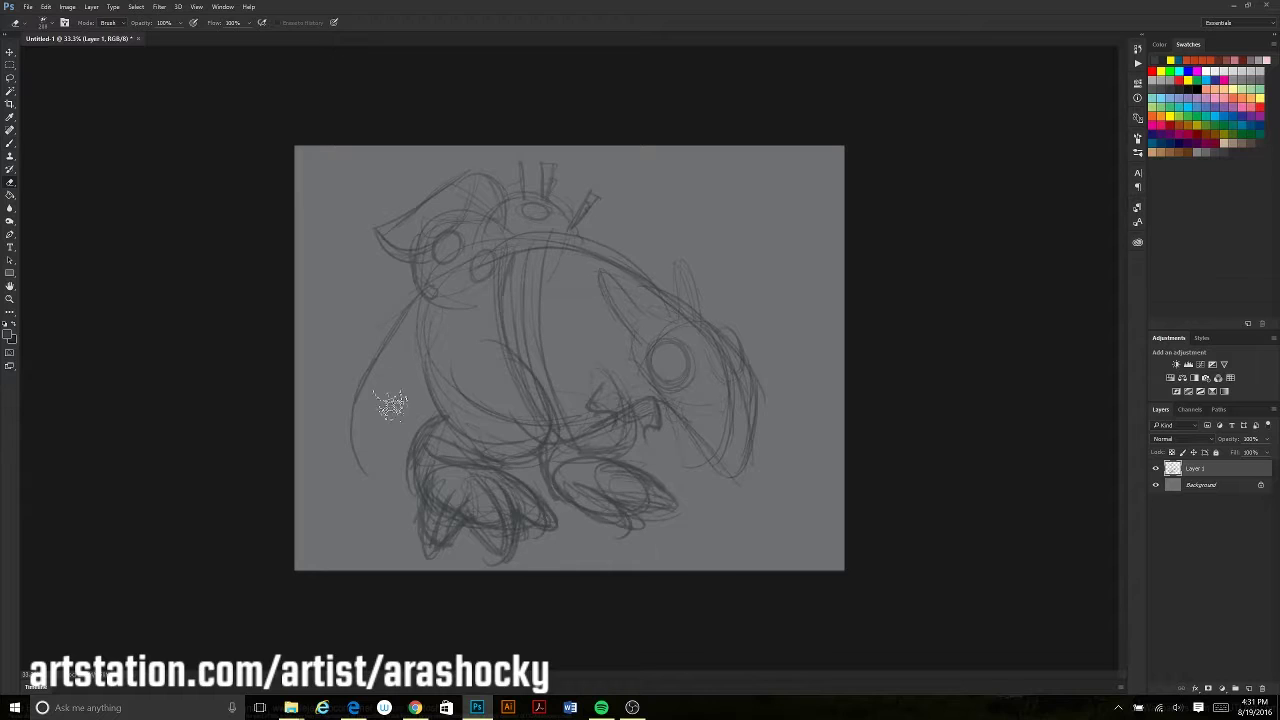
drag(345, 450, 360, 510)
Add tail strokes on the left and strokes around the right eye and edge
drag(400, 325, 300, 400)
drag(329, 459, 391, 456)
drag(305, 395, 398, 460)
mouse_move(710, 372)
mouse_down()
mouse_move(746, 362)
mouse_move(812, 428)
mouse_up()
mouse_move(678, 345)
mouse_down()
mouse_move(708, 394)
mouse_move(688, 275)
mouse_up()
Erase the unwanted crest and redraw a rounder head with two eye ovals and small spikes
key(e)
mouse_move(445, 225)
mouse_down()
mouse_move(525, 235)
mouse_move(562, 198)
mouse_up()
key(b)
mouse_move(474, 210)
mouse_down()
mouse_move(480, 290)
mouse_move(506, 240)
mouse_up()
drag(472, 208, 474, 242)
drag(517, 202, 514, 170)
mouse_move(494, 198)
mouse_down()
mouse_move(506, 166)
mouse_move(466, 168)
mouse_move(510, 212)
mouse_move(428, 232)
mouse_move(506, 214)
mouse_up()
Add head and neck strokes, try an eye shape atop the head, then undo it
mouse_move(470, 262)
mouse_down()
mouse_move(500, 302)
mouse_move(556, 283)
mouse_move(530, 328)
mouse_up()
drag(508, 300, 474, 298)
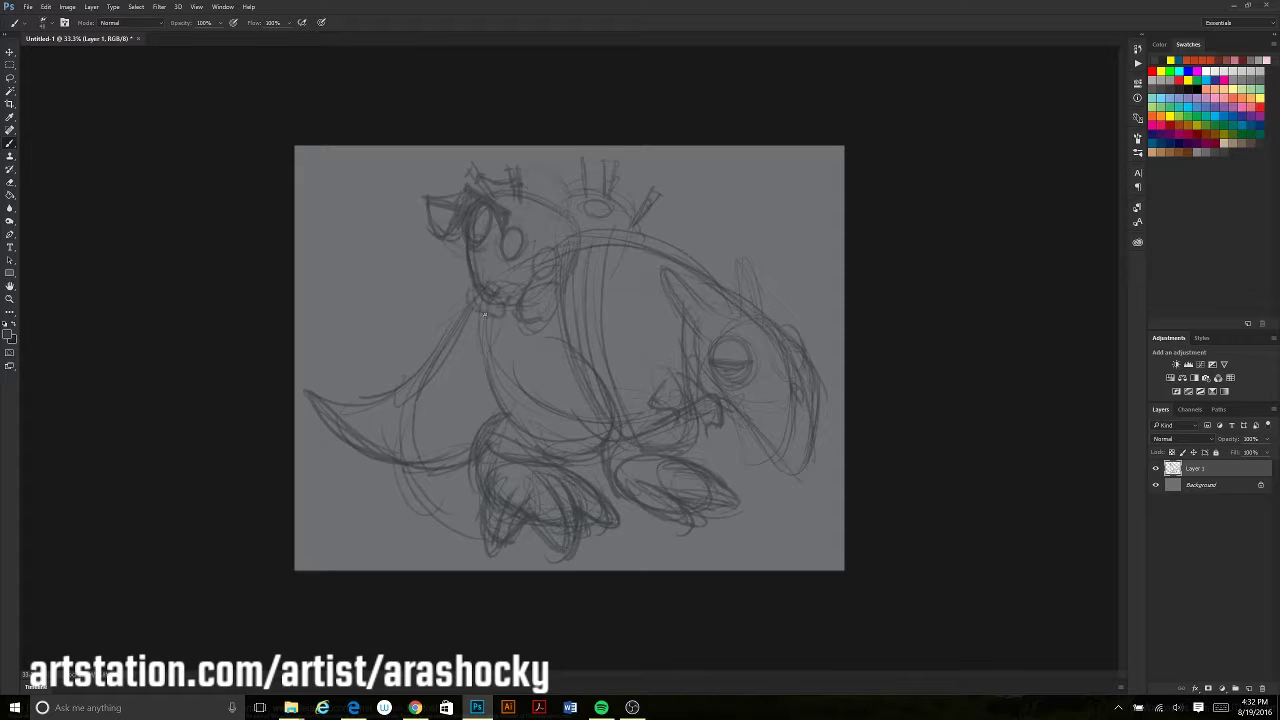
mouse_move(561, 196)
mouse_down()
mouse_move(640, 238)
mouse_move(614, 216)
mouse_up()
mouse_move(654, 198)
mouse_down()
mouse_move(644, 216)
mouse_move(617, 189)
mouse_up()
mouse_move(467, 268)
mouse_down()
mouse_move(437, 277)
mouse_move(443, 298)
mouse_up()
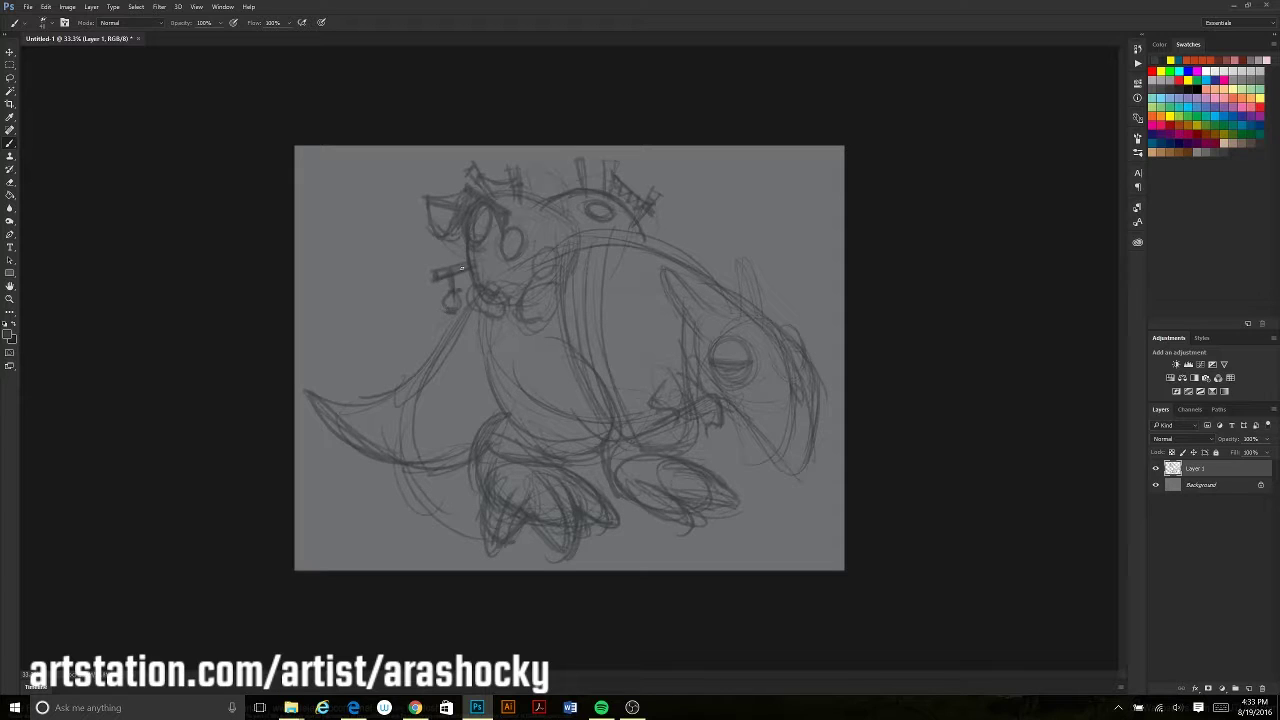
drag(446, 313, 435, 347)
drag(598, 266, 660, 280)
mouse_move(665, 225)
mouse_down()
mouse_move(585, 270)
mouse_move(650, 275)
mouse_move(659, 246)
mouse_move(632, 440)
mouse_up()
key(ctrl+z)
key(ctrl+z)
key(ctrl+z)
key(ctrl+z)
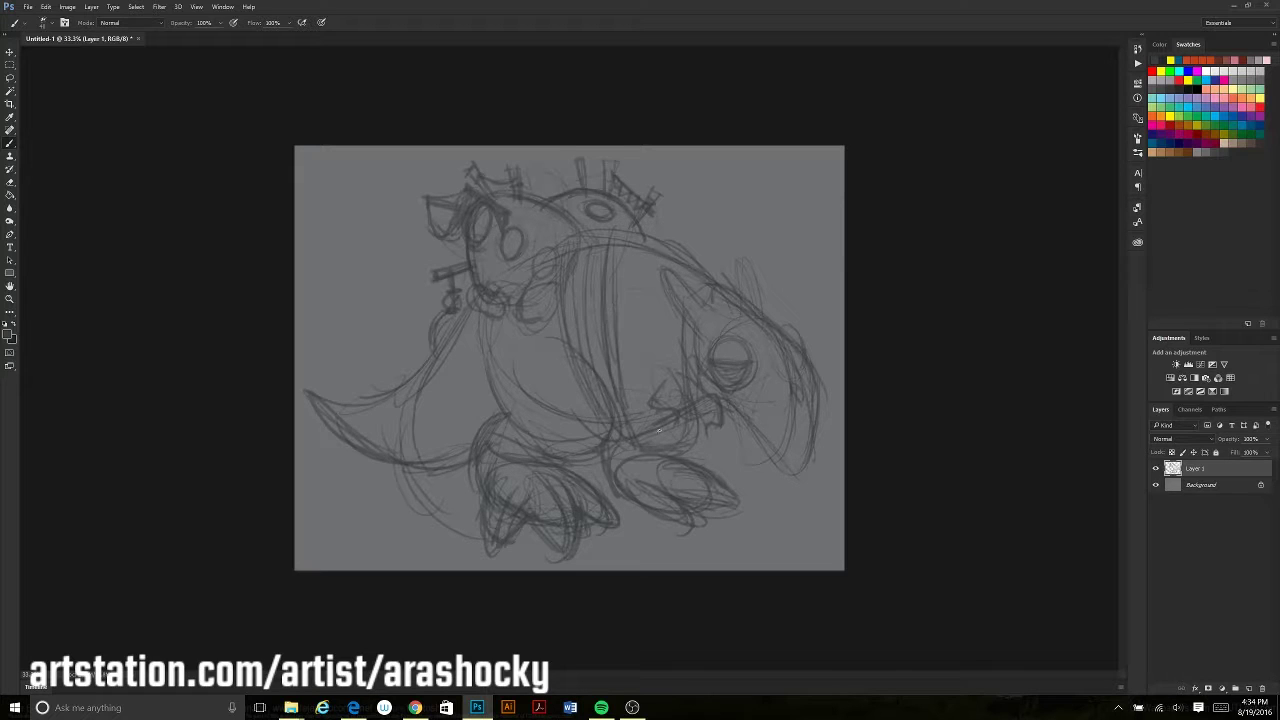
Lasso the right head section, move it right and down, and add mouth strokes
drag(455, 432, 415, 434)
key(l)
drag(660, 240, 600, 445)
drag(700, 350, 745, 360)
mouse_move(618, 404)
mouse_down()
mouse_move(660, 420)
mouse_move(690, 405)
mouse_up()
alt+click(640, 405)
Sketch a hat-like fin above the head with darkened edges and two round windows
mouse_move(690, 262)
mouse_down()
mouse_move(612, 226)
mouse_move(698, 262)
mouse_up()
mouse_move(610, 232)
mouse_down()
mouse_move(666, 186)
mouse_move(640, 212)
mouse_move(628, 162)
mouse_up()
drag(736, 194, 692, 230)
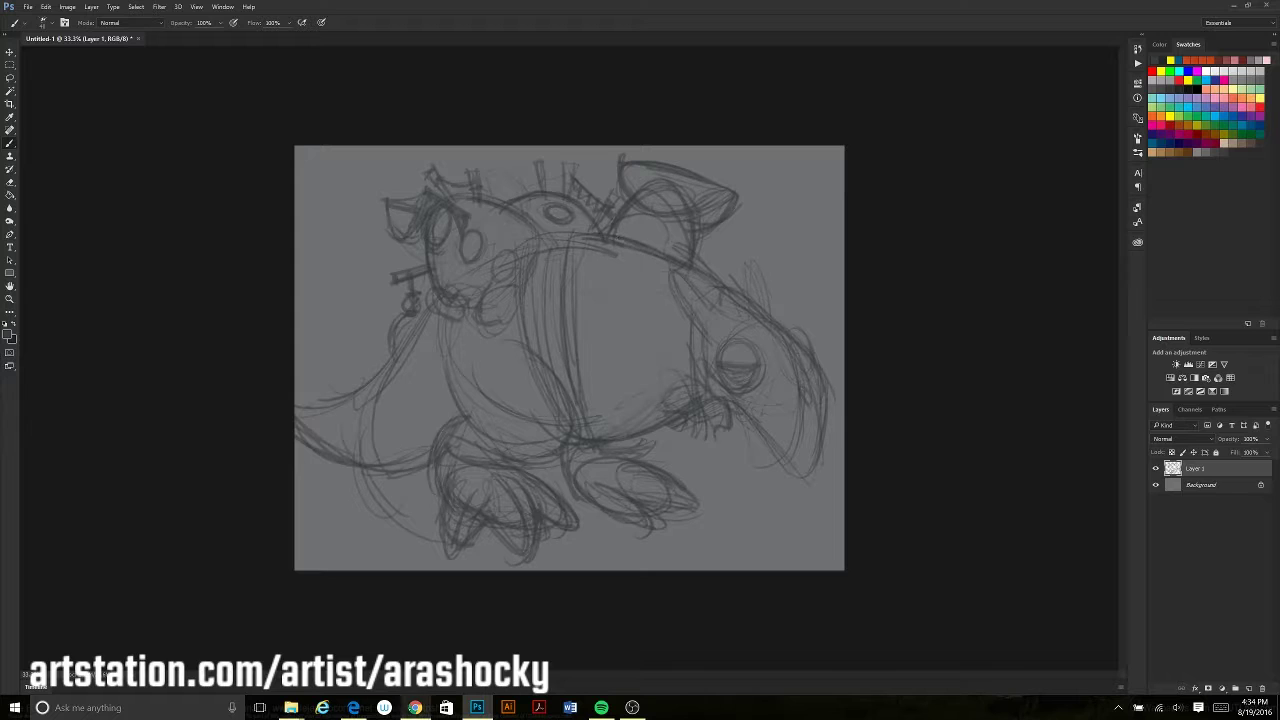
mouse_move(651, 126)
mouse_down()
mouse_move(734, 206)
mouse_move(694, 200)
mouse_up()
mouse_move(712, 168)
mouse_down()
mouse_move(729, 222)
mouse_move(658, 156)
mouse_up()
mouse_move(671, 209)
mouse_down()
mouse_move(690, 194)
mouse_move(686, 262)
mouse_move(690, 202)
mouse_up()
drag(684, 158, 714, 153)
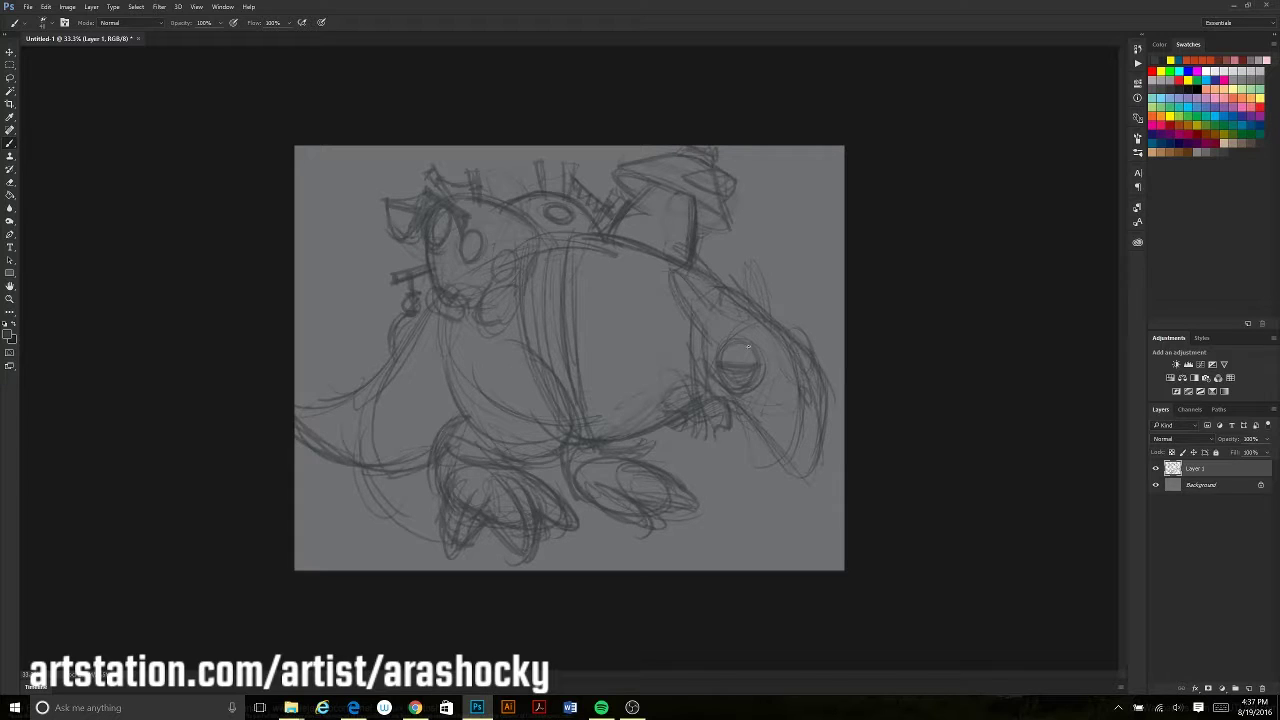
mouse_move(661, 209)
mouse_down()
mouse_move(672, 206)
mouse_move(630, 210)
mouse_move(688, 172)
mouse_move(685, 203)
mouse_move(728, 222)
mouse_move(656, 178)
mouse_up()
mouse_move(624, 174)
mouse_down()
mouse_move(664, 182)
mouse_move(712, 220)
mouse_up()
drag(686, 178, 717, 188)
Add lines inside the belly, then shrink the sketch and shift it right and down
drag(605, 250, 632, 282)
key(ctrl+z)
mouse_move(614, 240)
mouse_down()
mouse_move(654, 246)
mouse_move(584, 336)
mouse_up()
drag(650, 266, 641, 298)
key(ctrl+t)
drag(295, 146, 318, 166)
key(Return)
Touch up the feet and right hand, and sketch a pointed hat on the mushroom cap
drag(570, 516, 590, 532)
drag(664, 388, 678, 418)
mouse_move(686, 422)
mouse_down()
mouse_move(688, 434)
mouse_move(728, 428)
mouse_up()
key(ctrl+z)
mouse_move(709, 189)
mouse_down()
mouse_move(700, 152)
mouse_move(676, 174)
mouse_move(690, 206)
mouse_move(716, 196)
mouse_move(727, 207)
mouse_up()
mouse_move(745, 322)
mouse_down()
mouse_move(760, 278)
mouse_move(744, 310)
mouse_up()
drag(700, 290, 680, 334)
Replace the pointed hat with an extended brim and small curl, darkening the hat top
drag(720, 150, 620, 230)
mouse_move(722, 204)
mouse_down()
mouse_move(760, 222)
mouse_move(695, 206)
mouse_move(726, 186)
mouse_move(722, 154)
mouse_up()
key(ctrl+z)
mouse_move(660, 182)
mouse_down()
mouse_move(706, 176)
mouse_move(778, 232)
mouse_move(752, 256)
mouse_up()
drag(704, 186, 666, 180)
drag(702, 266, 721, 286)
Try a small post atop the head, erase it, and refine the hat with a brim line
mouse_move(548, 184)
mouse_down()
mouse_move(550, 208)
mouse_move(562, 163)
mouse_up()
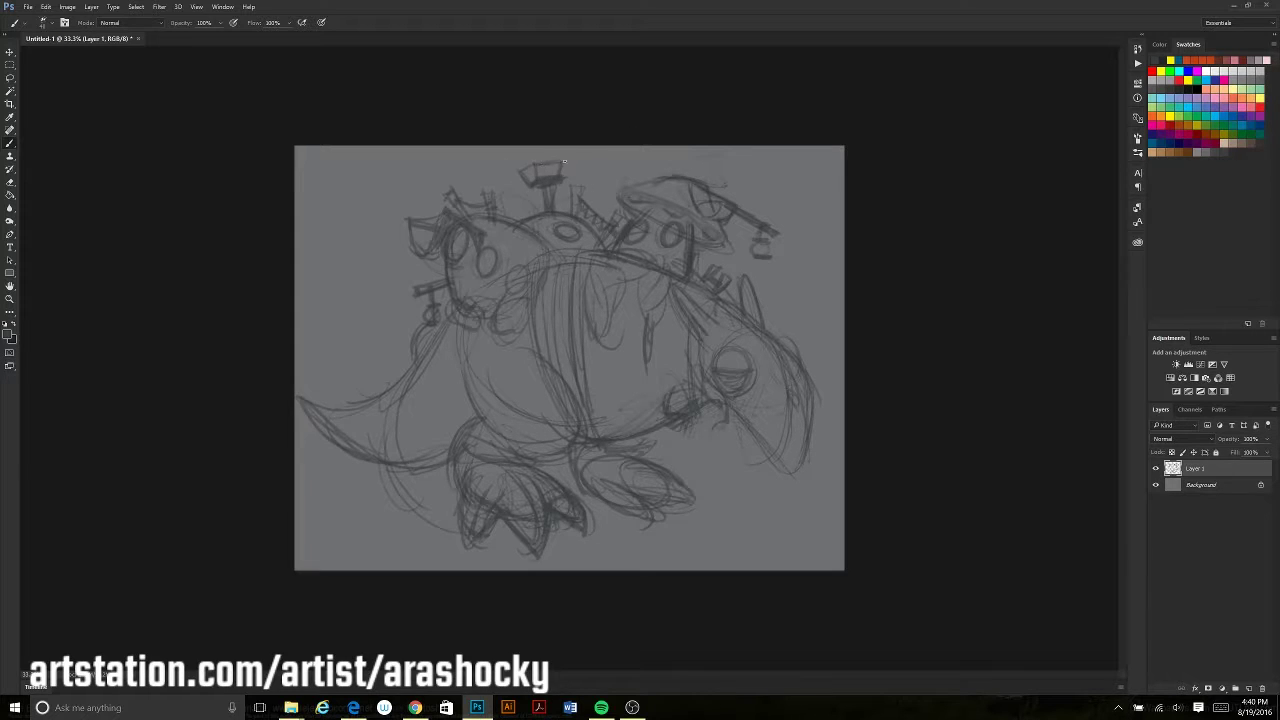
mouse_move(566, 200)
mouse_down()
mouse_move(538, 172)
mouse_move(556, 158)
mouse_up()
mouse_move(652, 170)
mouse_down()
mouse_move(640, 188)
mouse_move(650, 154)
mouse_up()
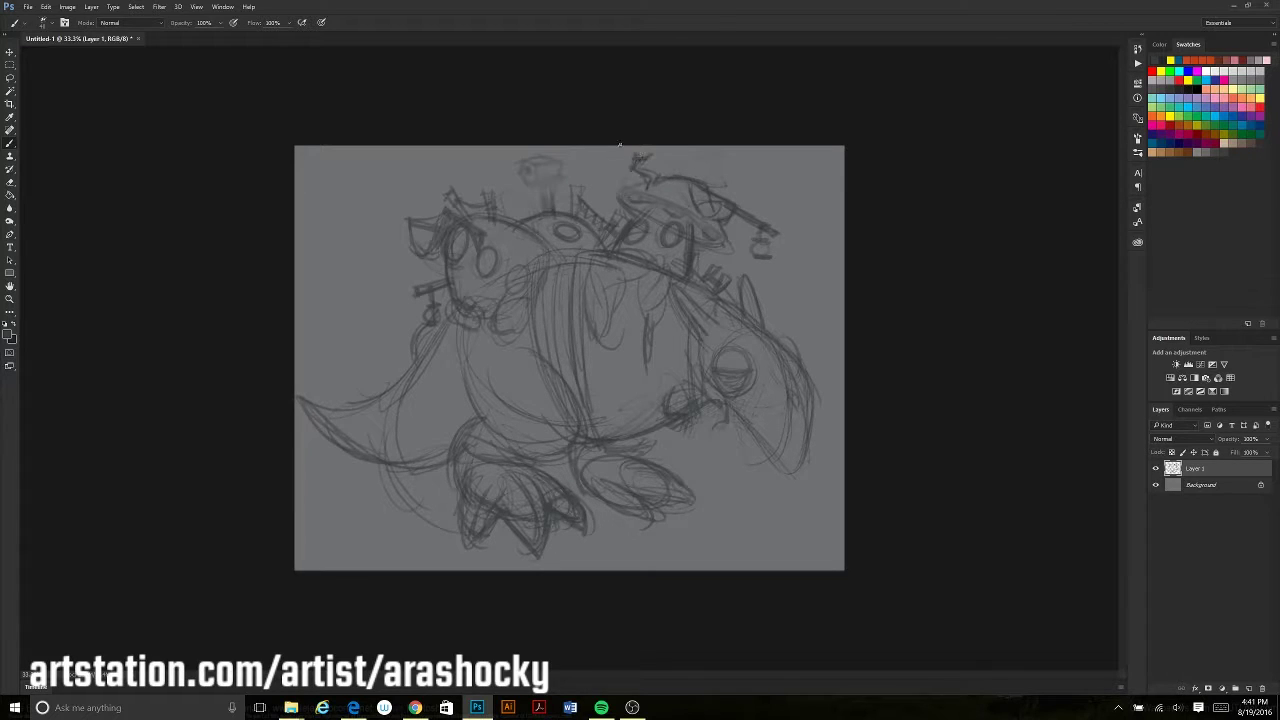
drag(452, 399, 450, 417)
mouse_move(628, 168)
mouse_down()
mouse_move(668, 162)
mouse_move(630, 190)
mouse_move(724, 206)
mouse_up()
drag(696, 170, 671, 188)
drag(716, 248, 622, 217)
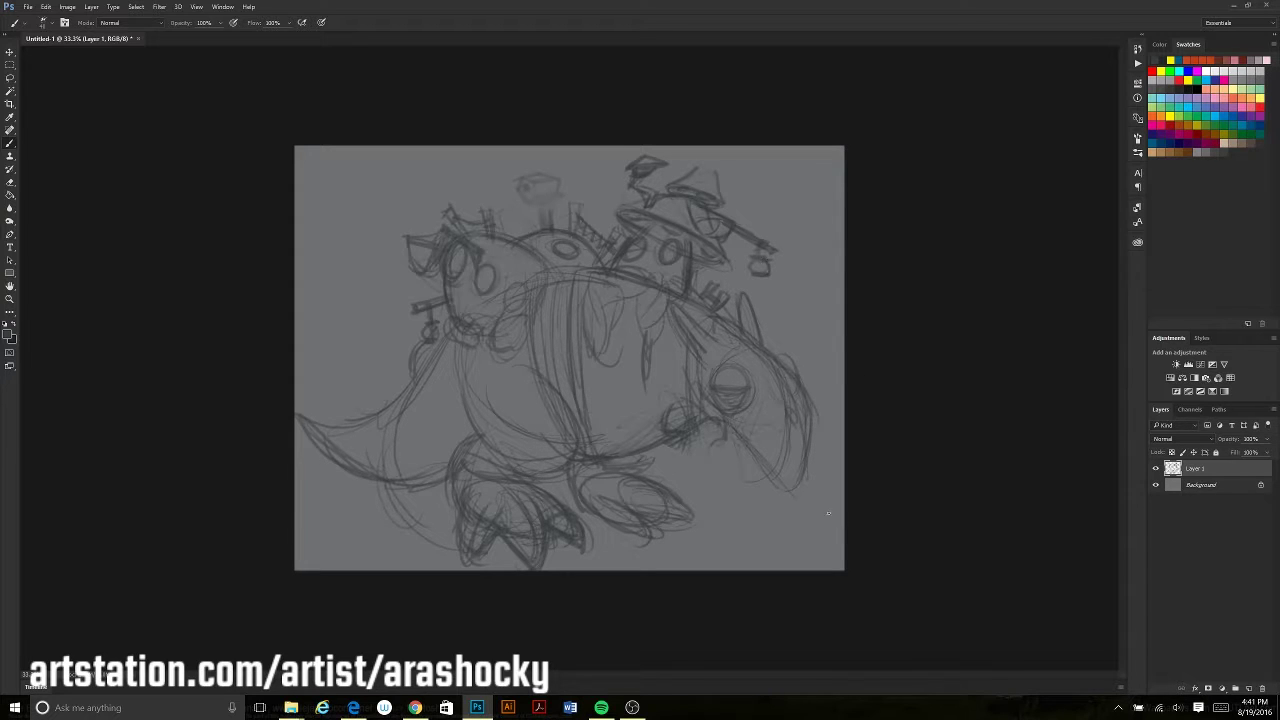
Add a short stroke on the creature's right side and darken the hat brim
drag(785, 400, 802, 432)
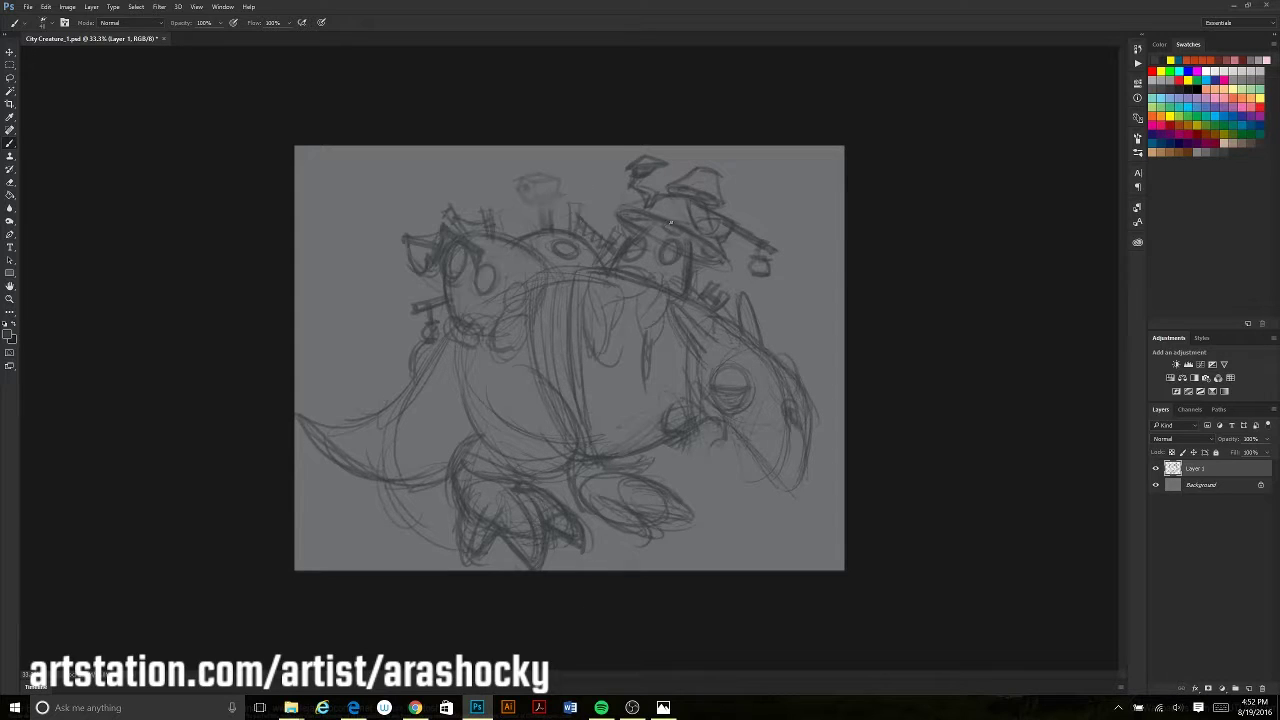
drag(700, 230, 735, 262)
mouse_move(692, 206)
mouse_down()
mouse_move(742, 258)
mouse_move(698, 218)
mouse_up()
Erase the dark hat strokes and redraw the domed house's top and sides on the back
mouse_move(622, 192)
mouse_down()
mouse_move(672, 226)
mouse_move(654, 218)
mouse_up()
drag(730, 252, 740, 266)
drag(643, 185, 743, 200)
drag(651, 206, 651, 251)
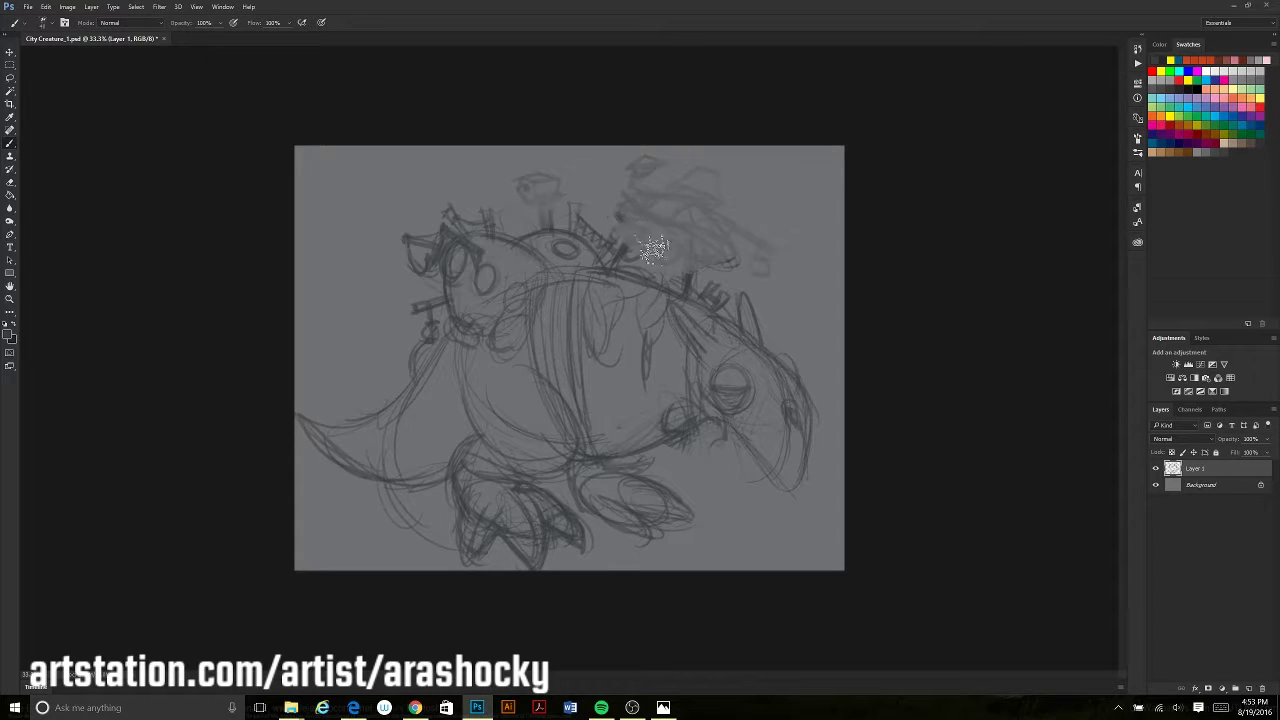
mouse_move(701, 296)
mouse_down()
mouse_move(699, 240)
mouse_move(644, 226)
mouse_move(670, 188)
mouse_move(700, 188)
mouse_move(632, 196)
mouse_move(655, 176)
mouse_up()
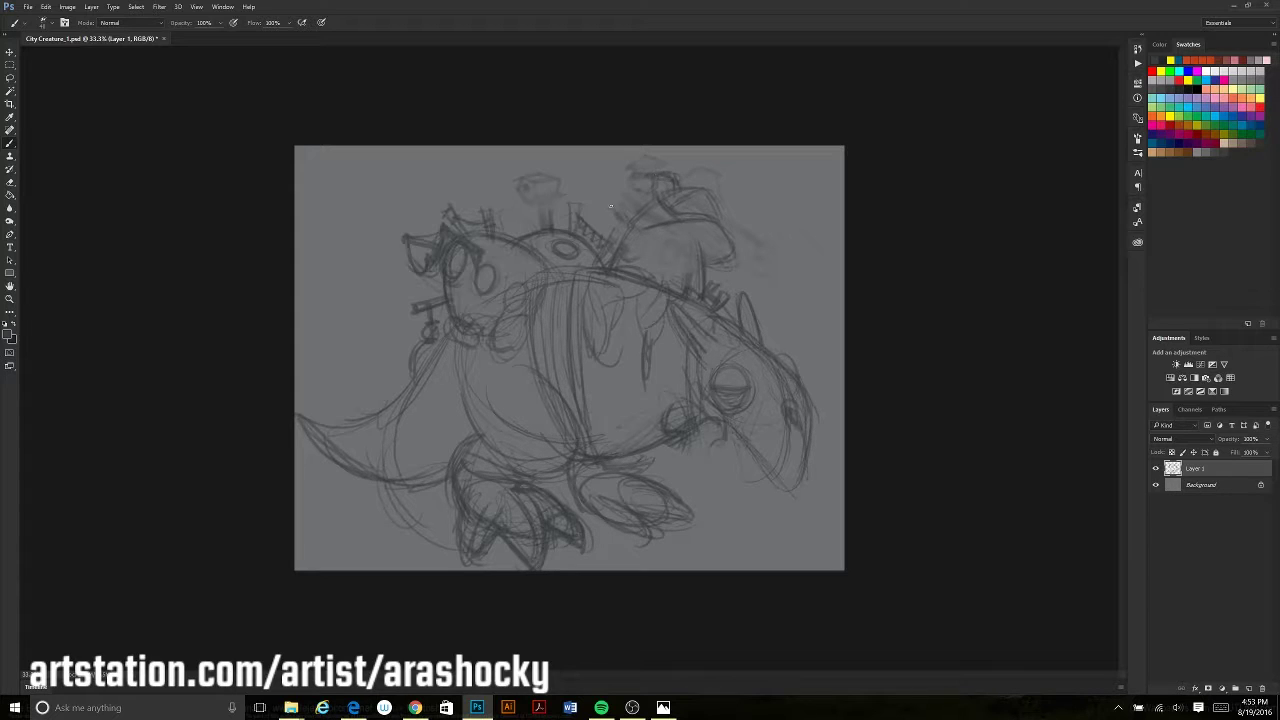
mouse_move(608, 212)
mouse_down()
mouse_move(588, 246)
mouse_move(596, 232)
mouse_move(614, 262)
mouse_move(602, 258)
mouse_up()
mouse_move(653, 157)
mouse_down()
mouse_move(643, 175)
mouse_move(718, 218)
mouse_up()
drag(700, 224, 698, 262)
drag(682, 194, 704, 216)
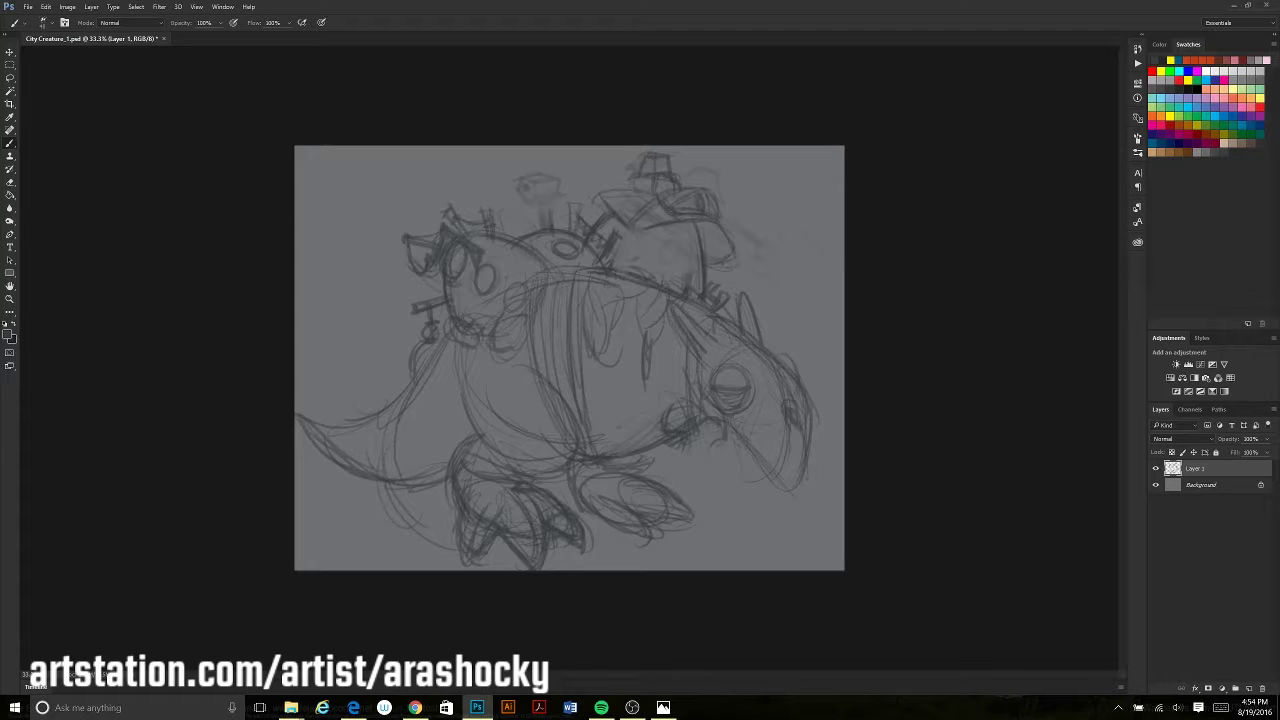
Add round windows and a right edge to the domed house, and sketch a chimney
drag(628, 187, 598, 220)
drag(690, 226, 686, 228)
drag(660, 240, 650, 238)
key(ctrl+z)
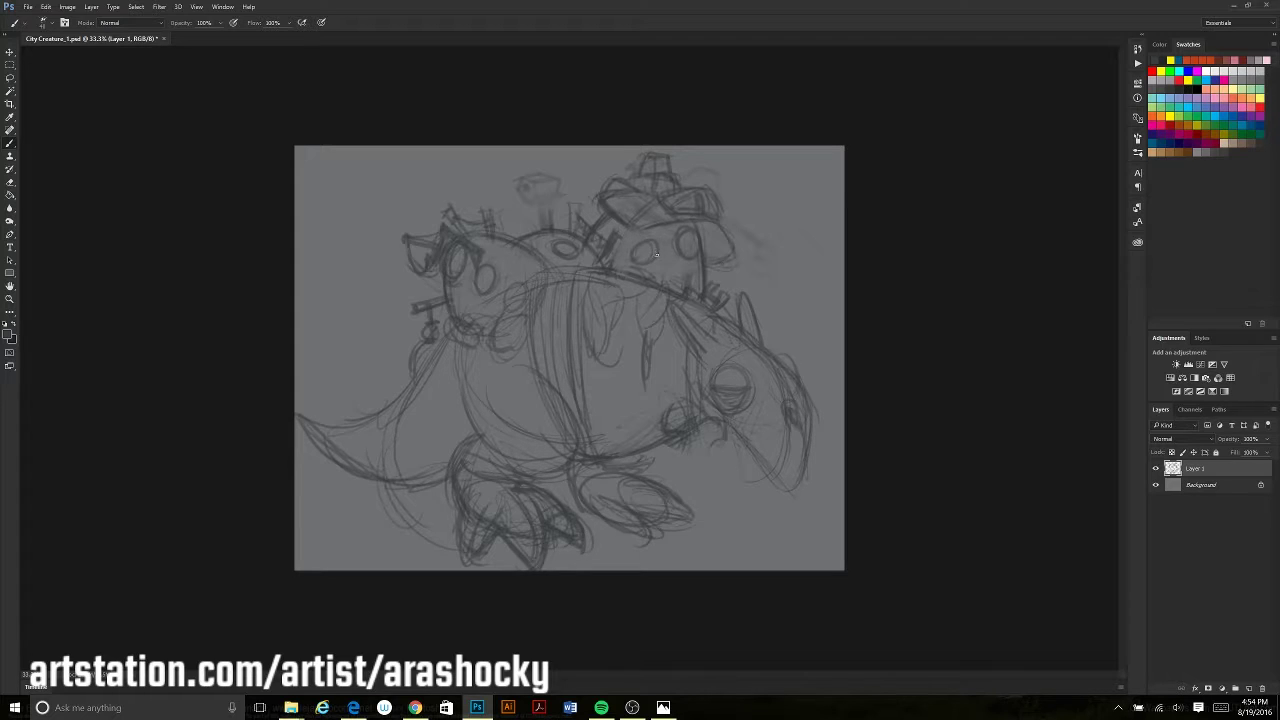
mouse_move(714, 191)
mouse_down()
mouse_move(748, 198)
mouse_move(749, 236)
mouse_up()
key(ctrl+z)
mouse_move(551, 197)
mouse_down()
mouse_move(544, 226)
mouse_move(536, 155)
mouse_up()
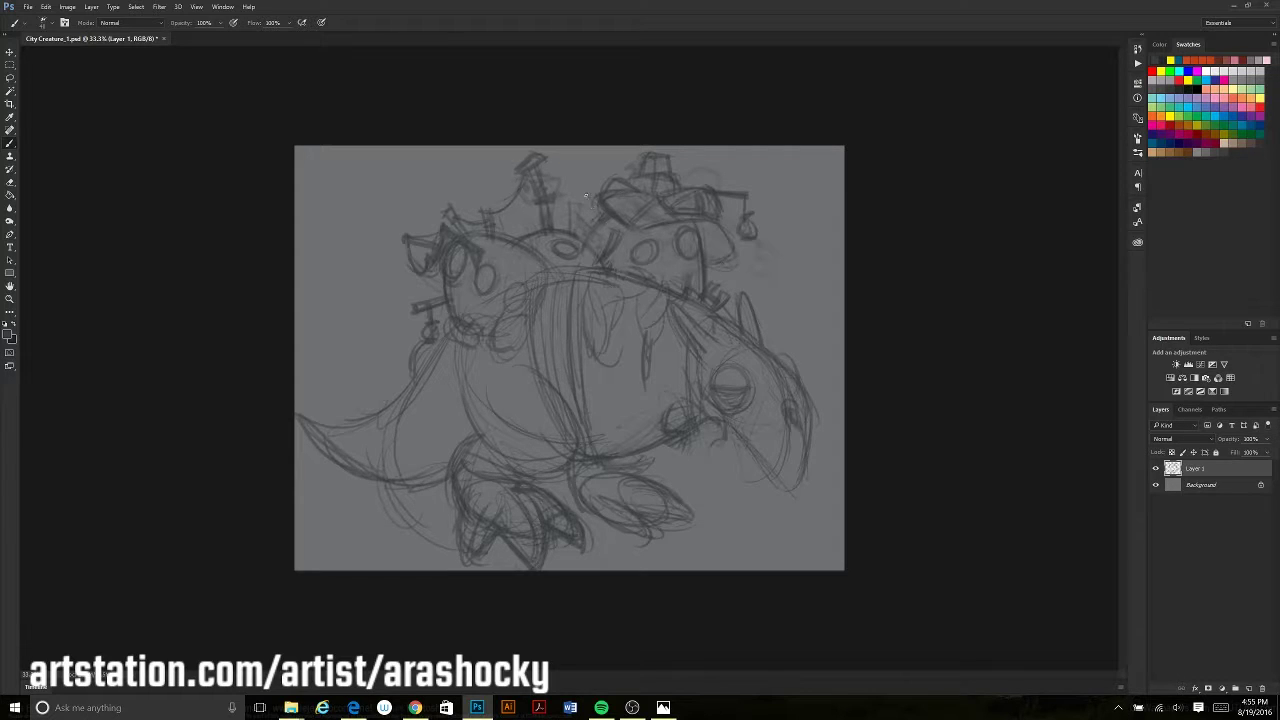
mouse_move(647, 180)
mouse_down()
mouse_move(610, 200)
mouse_move(642, 186)
mouse_up()
Replace the hanging lantern with a box lantern, sketch the dome, and lasso-check the house
drag(745, 234, 750, 212)
drag(776, 240, 718, 253)
mouse_move(626, 222)
mouse_down()
mouse_move(588, 190)
mouse_move(584, 240)
mouse_move(618, 266)
mouse_up()
key(l)
drag(580, 165, 590, 228)
key(ctrl+d)
Darken the back, belly, arm and tail contours and redraw the small eye oval
key(b)
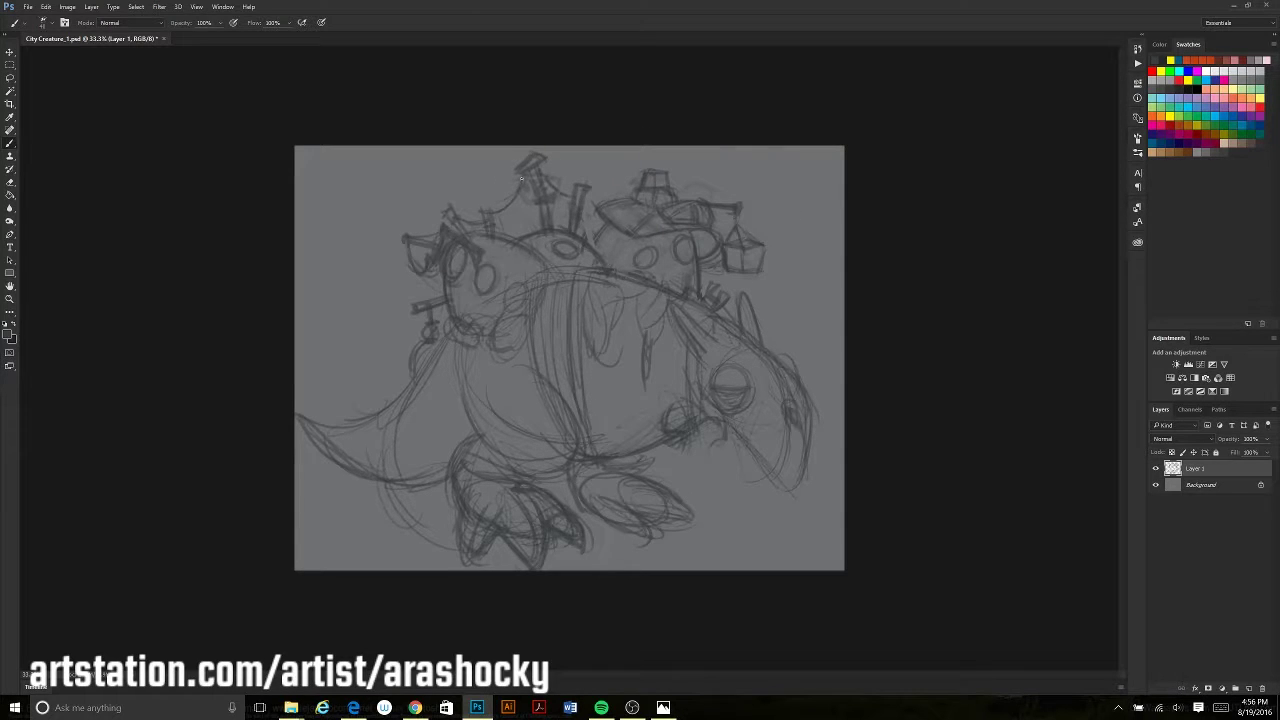
drag(548, 154, 618, 186)
mouse_move(696, 258)
mouse_down()
mouse_move(670, 266)
mouse_move(636, 326)
mouse_move(438, 376)
mouse_move(384, 410)
mouse_up()
mouse_move(454, 390)
mouse_down()
mouse_move(396, 432)
mouse_move(364, 426)
mouse_up()
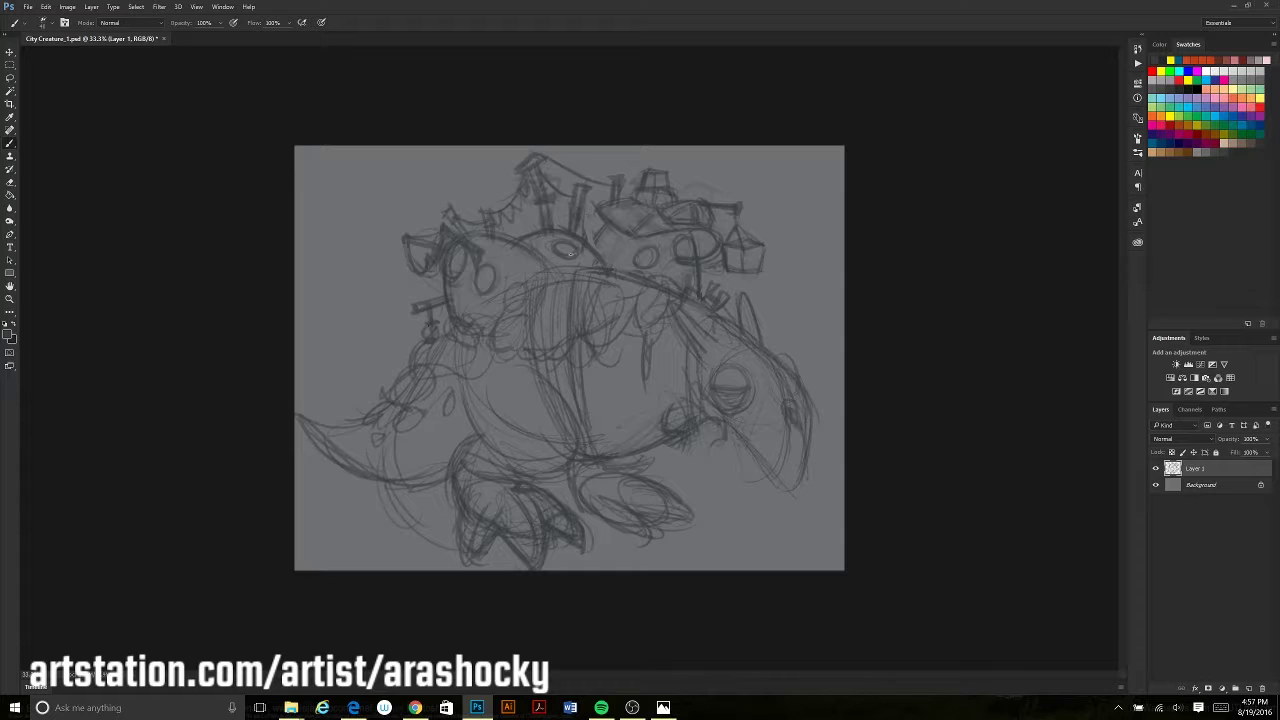
key(ctrl+z)
drag(660, 248, 602, 265)
mouse_move(800, 398)
mouse_down()
mouse_move(806, 496)
mouse_move(708, 402)
mouse_up()
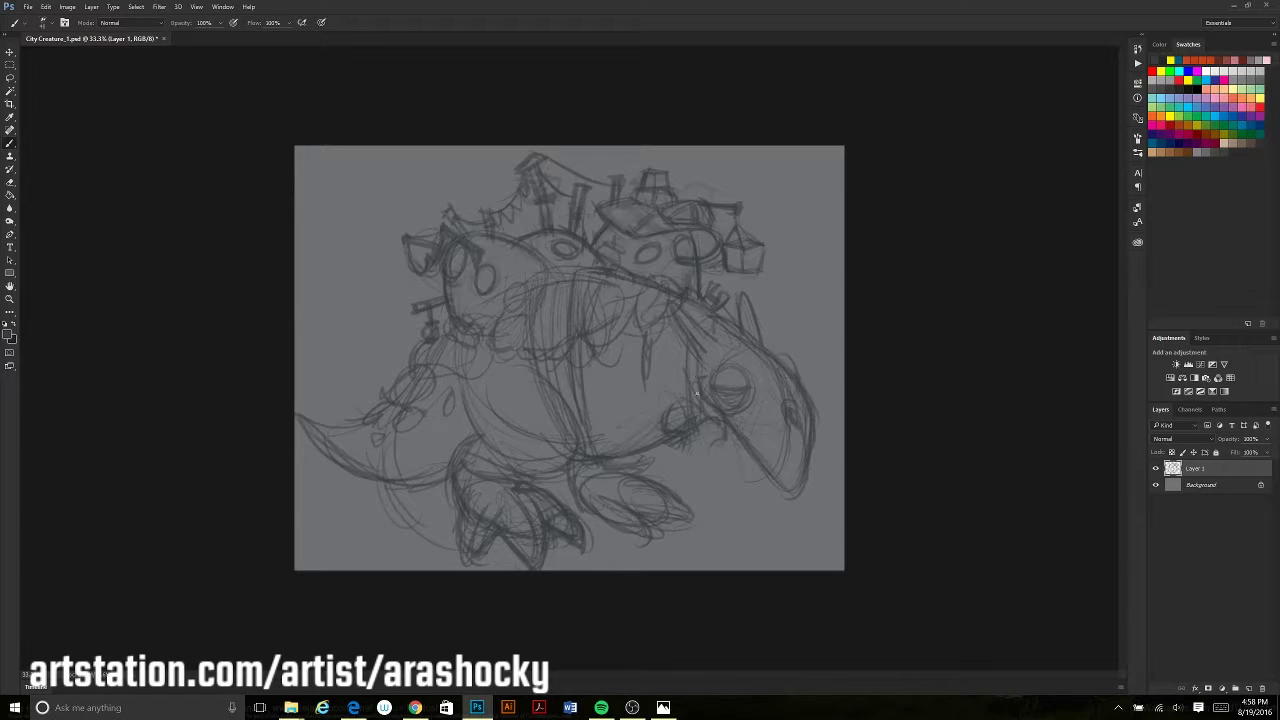
Add a new empty Layer 2 and fade the rough sketch to 24% opacity
click(1248, 688)
click(1200, 484)
drag(1228, 438, 1200, 438)
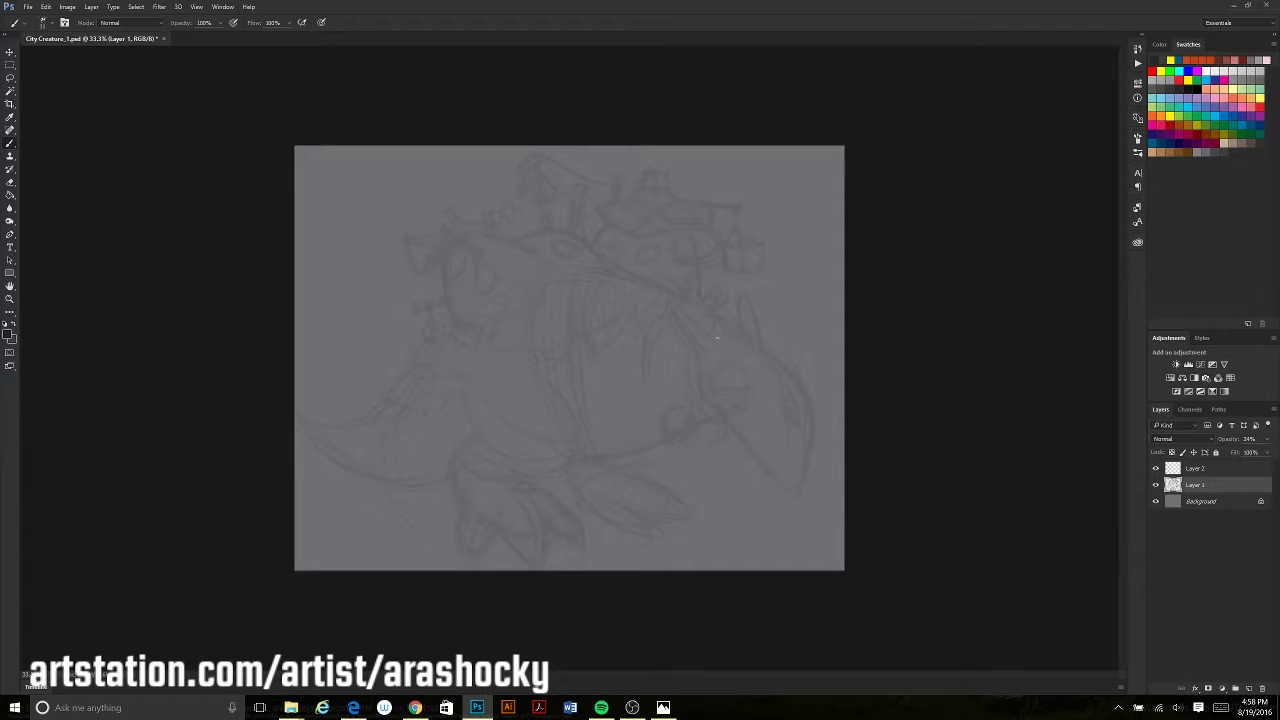
On Layer 2, ink the clean arm curve down to the claw
key(alt+bracketright)
drag(702, 314, 670, 362)
scroll(781, 306, up, 1)
mouse_move(610, 302)
mouse_down()
mouse_move(668, 396)
mouse_move(752, 372)
mouse_move(824, 511)
mouse_move(818, 578)
mouse_up()
drag(790, 460, 808, 505)
Draw the sleepy eye with eyelids, the upper head contour and the lower jaw
mouse_move(690, 428)
mouse_down()
mouse_move(732, 434)
mouse_move(714, 430)
mouse_up()
mouse_move(678, 418)
mouse_down()
mouse_move(700, 400)
mouse_move(712, 414)
mouse_up()
mouse_move(680, 436)
mouse_down()
mouse_move(746, 458)
mouse_move(744, 442)
mouse_up()
drag(720, 406, 746, 428)
drag(776, 386, 806, 410)
drag(704, 436, 720, 442)
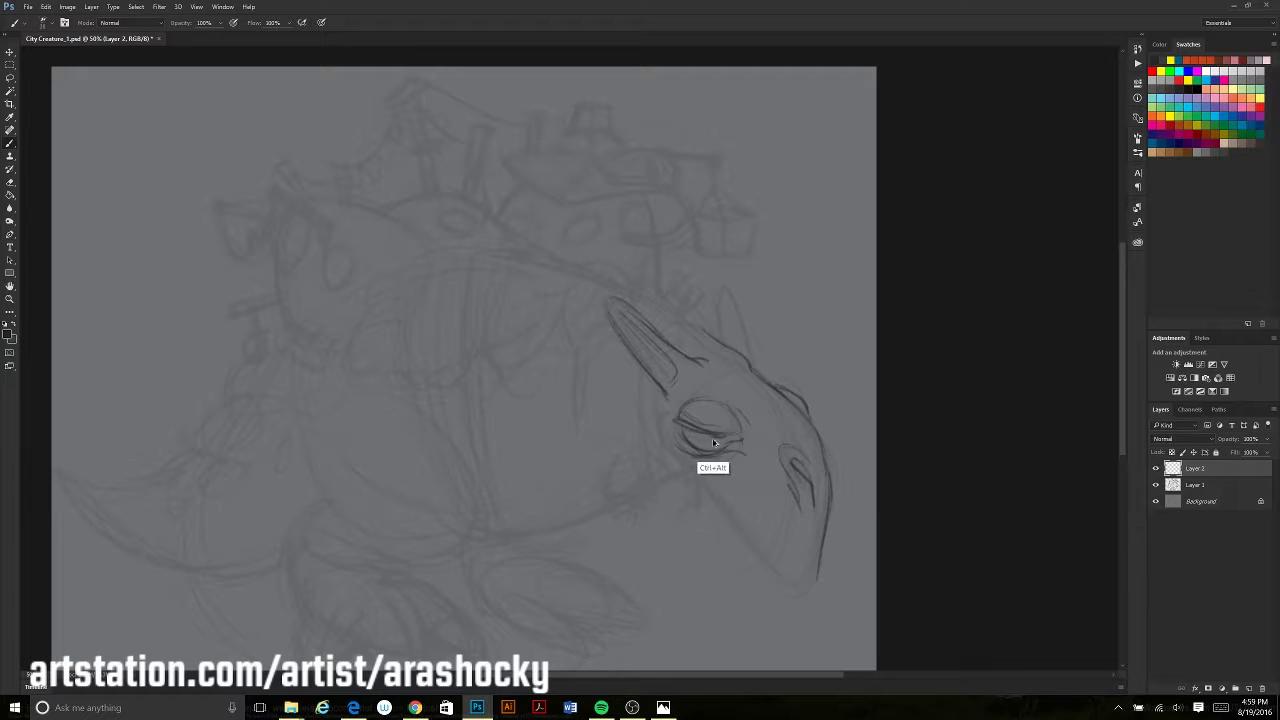
mouse_move(806, 588)
mouse_down()
mouse_move(668, 448)
mouse_move(660, 420)
mouse_up()
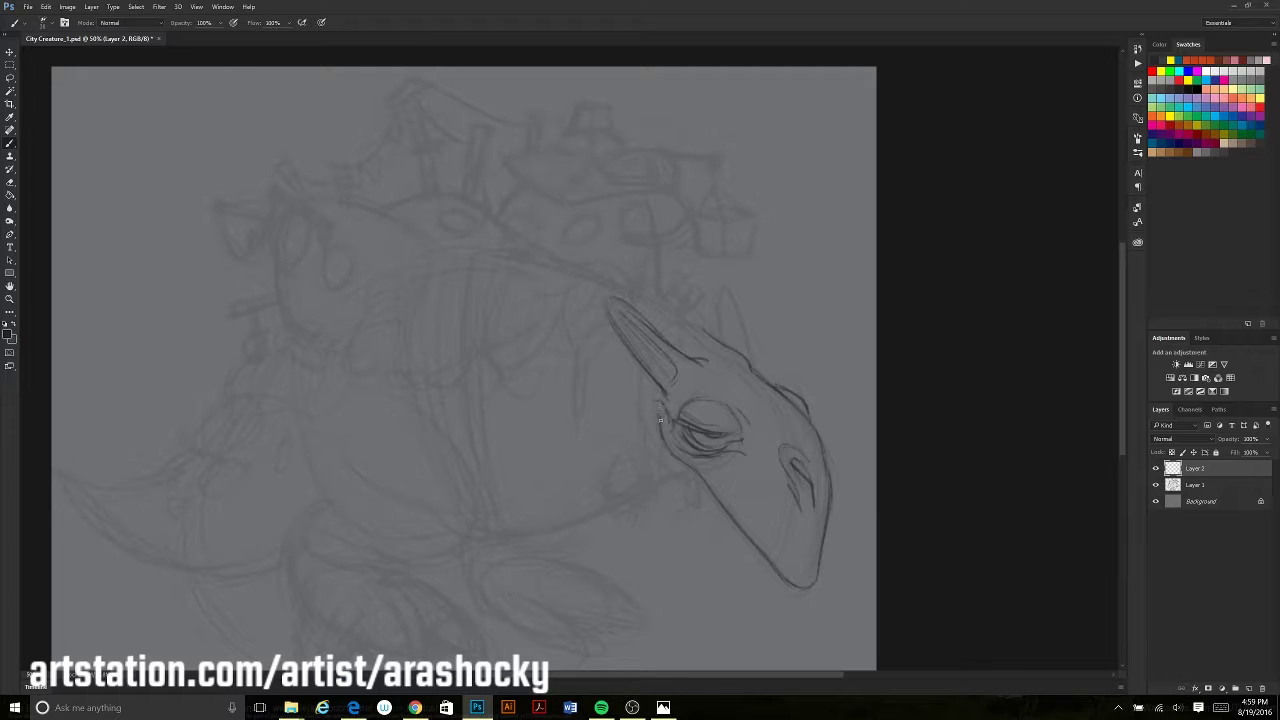
Add the horn, the chin and mouth line, and a small claw beside the jaw
mouse_move(720, 346)
mouse_down()
mouse_move(724, 291)
mouse_move(758, 372)
mouse_up()
drag(738, 336, 743, 360)
mouse_move(618, 446)
mouse_down()
mouse_move(600, 500)
mouse_move(640, 515)
mouse_move(632, 530)
mouse_up()
drag(656, 482, 598, 508)
drag(675, 528, 708, 480)
key(ctrl+z)
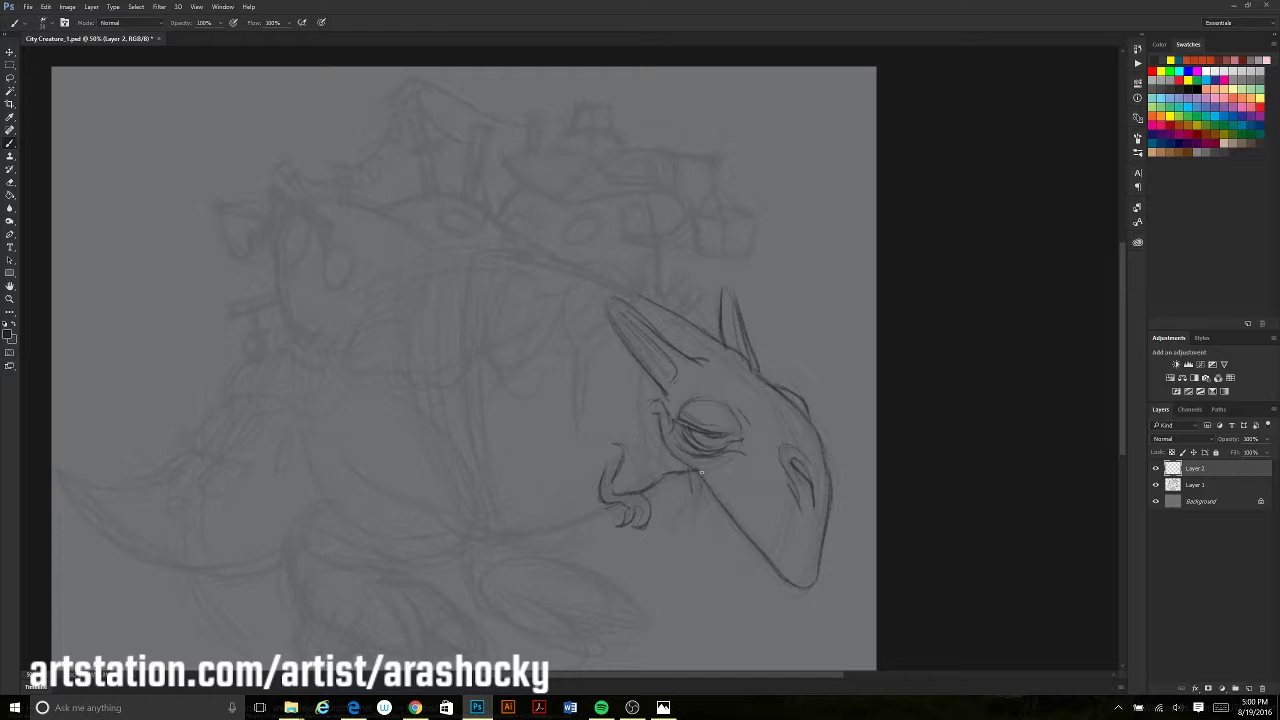
drag(664, 522, 678, 504)
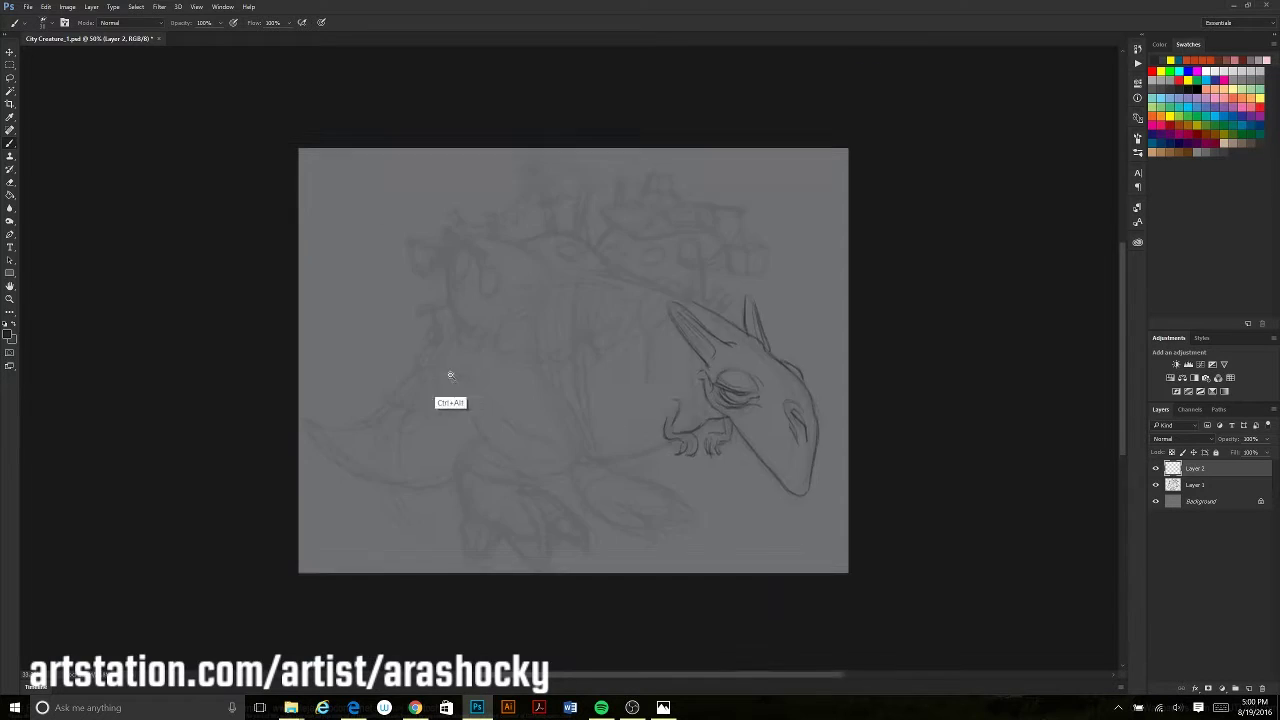
With the canvas mirrored, add front-leg, ear, tail and belly outline strokes
key(h)
mouse_move(396, 471)
mouse_down()
mouse_move(406, 494)
mouse_move(381, 445)
mouse_up()
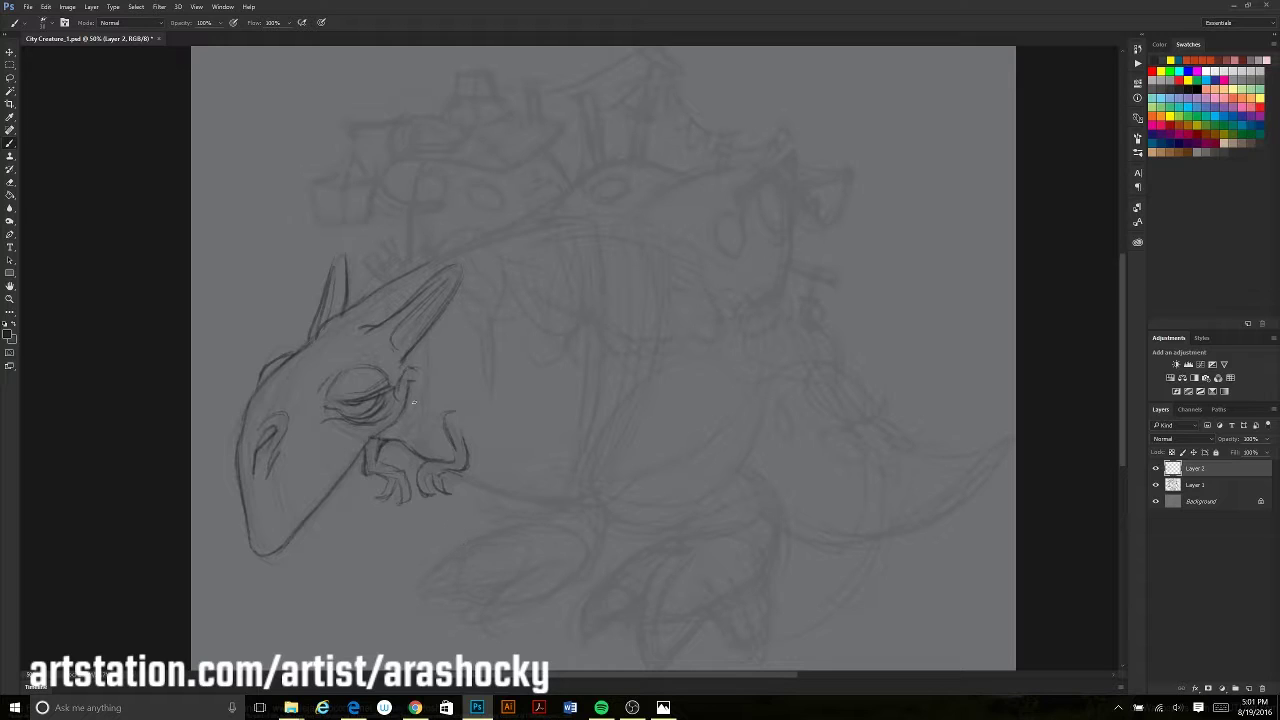
drag(377, 324, 398, 373)
drag(462, 487, 570, 500)
drag(680, 372, 700, 518)
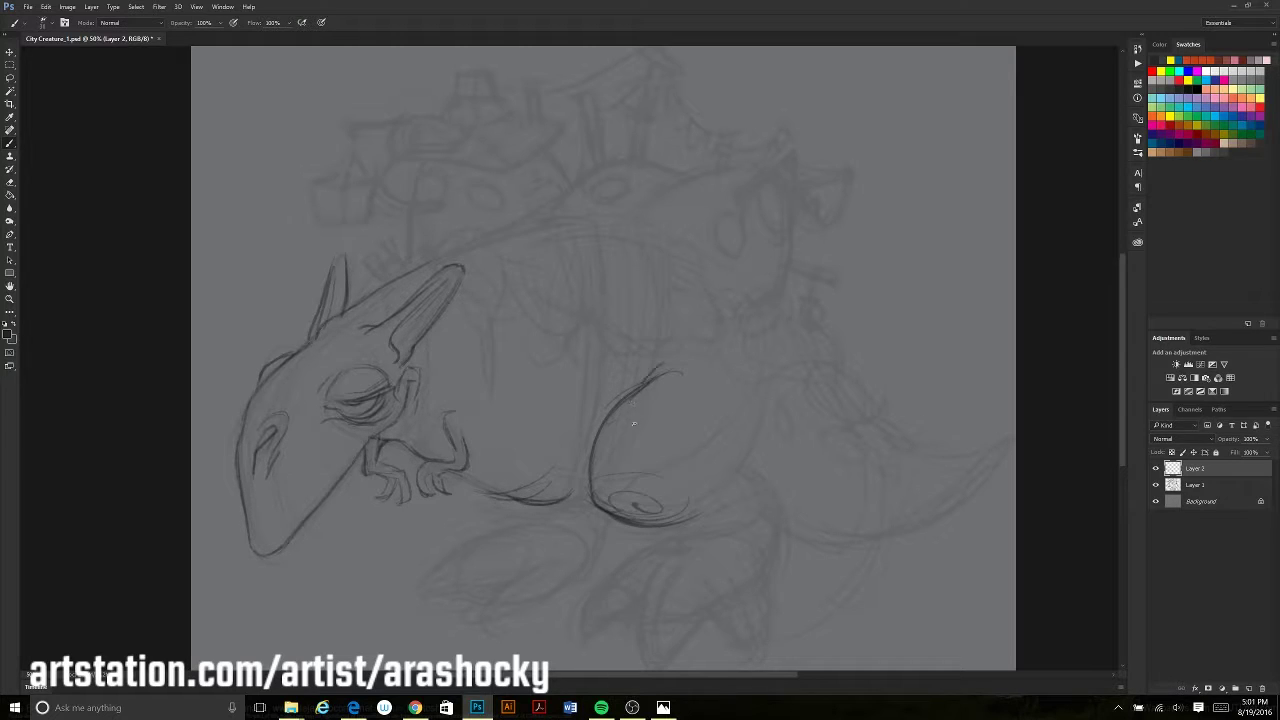
key(h)
Outline the front and hind legs with toes on both feet
drag(472, 486, 534, 528)
mouse_move(436, 384)
mouse_down()
mouse_move(462, 480)
mouse_move(548, 544)
mouse_up()
scroll(540, 450, down, 2)
mouse_move(528, 448)
mouse_down()
mouse_move(590, 480)
mouse_move(530, 466)
mouse_up()
drag(455, 385, 432, 530)
drag(562, 478, 566, 530)
mouse_move(586, 470)
mouse_down()
mouse_move(616, 540)
mouse_move(584, 522)
mouse_move(524, 522)
mouse_move(552, 566)
mouse_up()
drag(472, 526, 440, 560)
drag(466, 478, 441, 493)
Add the belly line, a hind leg with clawed toes, and the curved tail
drag(520, 438, 455, 422)
drag(630, 406, 726, 398)
drag(598, 446, 596, 476)
mouse_move(690, 434)
mouse_down()
mouse_move(778, 500)
mouse_move(706, 494)
mouse_up()
drag(672, 506, 702, 524)
drag(664, 474, 618, 500)
mouse_move(640, 426)
mouse_down()
mouse_move(584, 498)
mouse_move(624, 490)
mouse_up()
drag(510, 167, 539, 262)
drag(418, 541, 322, 452)
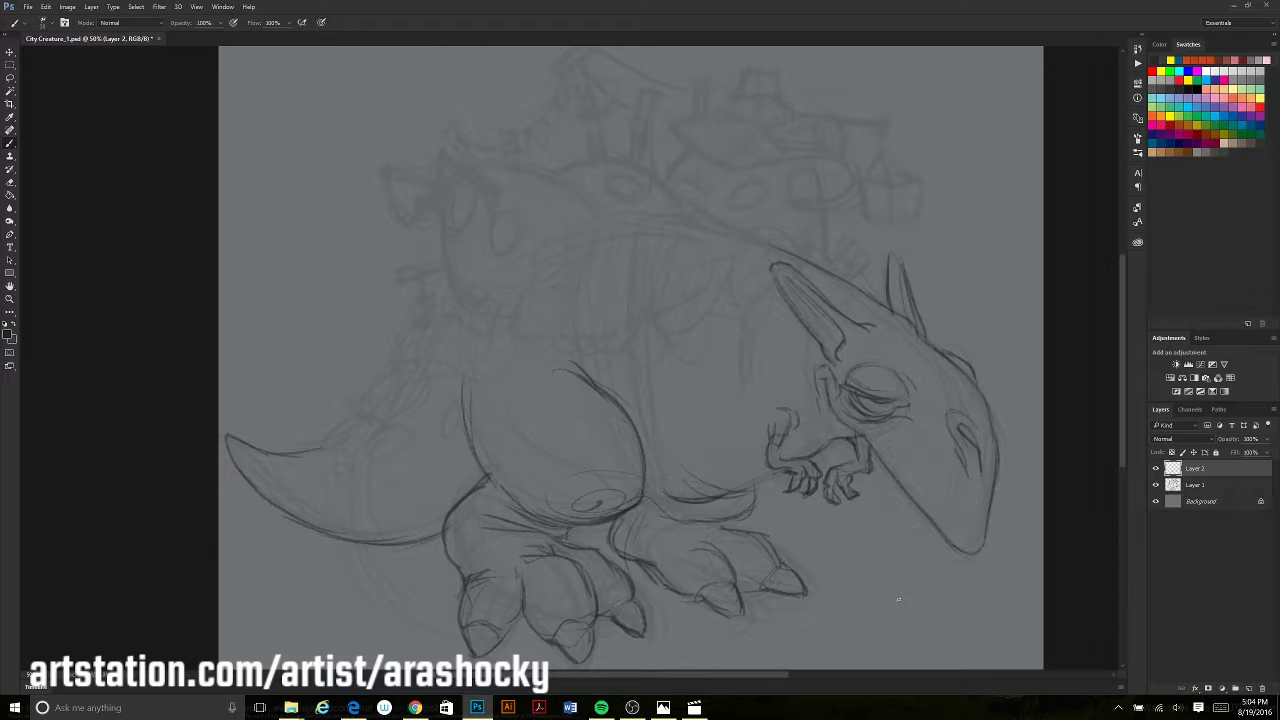
Lasso the front hand and resize and rotate it with Free Transform
key(l)
drag(822, 440, 839, 449)
key(ctrl+t)
drag(860, 500, 870, 495)
key(Return)
key(b)
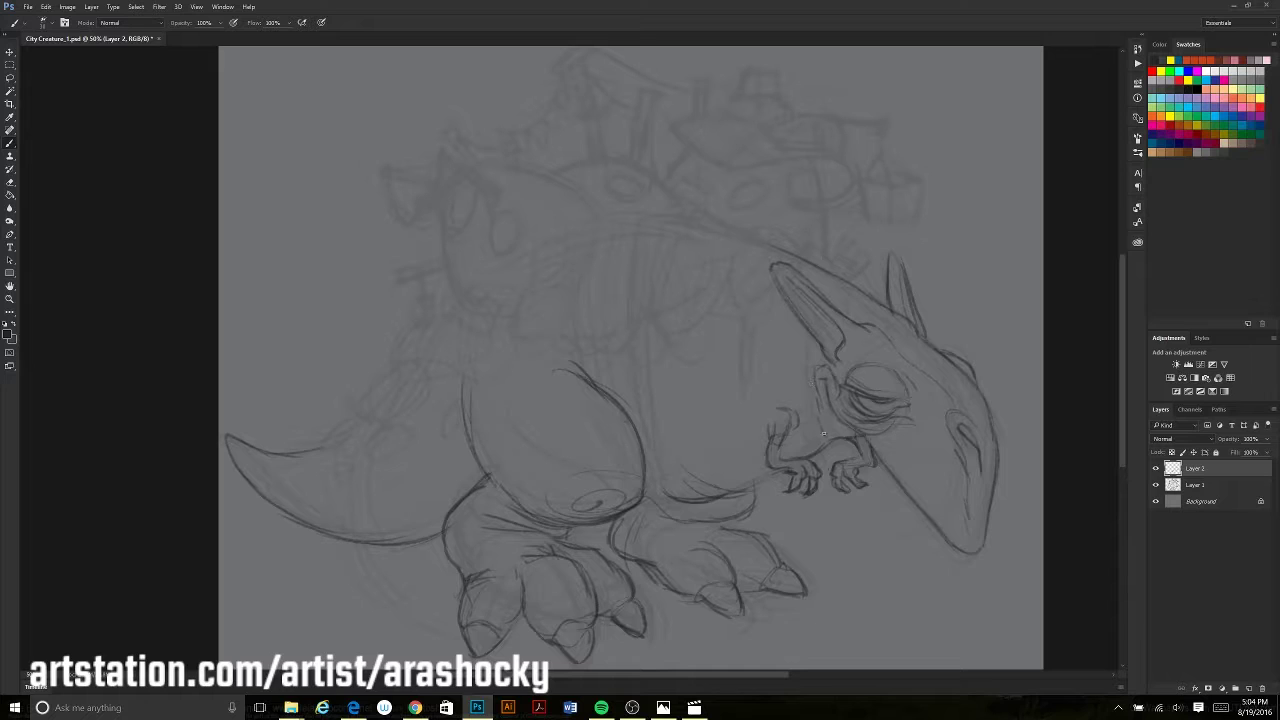
Add spots on the body and belly and moss drips on the upper body
mouse_move(379, 378)
mouse_down()
mouse_move(322, 453)
mouse_move(400, 452)
mouse_move(362, 540)
mouse_up()
mouse_move(728, 290)
mouse_down()
mouse_move(672, 338)
mouse_move(582, 366)
mouse_move(556, 398)
mouse_move(636, 424)
mouse_up()
mouse_move(551, 413)
mouse_down()
mouse_move(512, 400)
mouse_move(560, 392)
mouse_up()
drag(783, 306, 742, 376)
drag(702, 312, 745, 396)
mouse_move(805, 260)
mouse_down()
mouse_move(680, 212)
mouse_move(628, 215)
mouse_move(585, 160)
mouse_up()
Draw the back arc, a left-side curve, a small post and a round window
drag(590, 204, 484, 162)
drag(455, 298, 440, 208)
drag(408, 259, 411, 317)
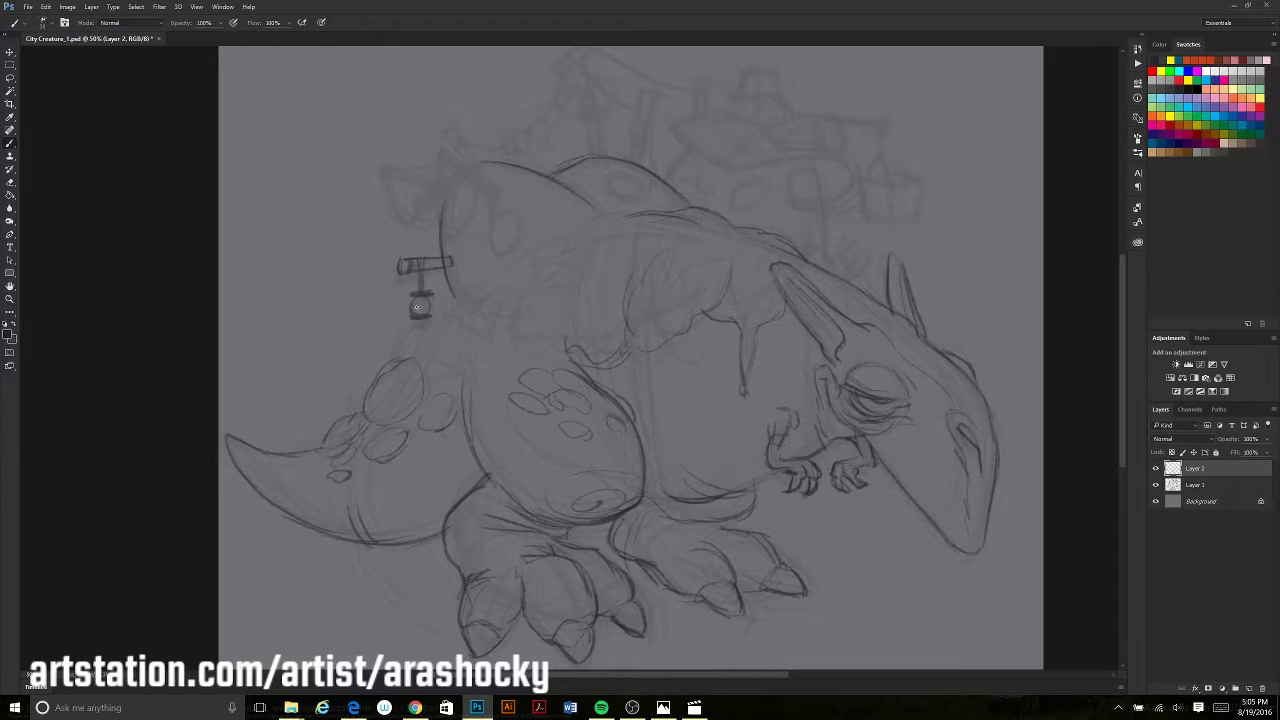
mouse_move(497, 215)
mouse_down()
mouse_move(442, 150)
mouse_move(461, 186)
mouse_up()
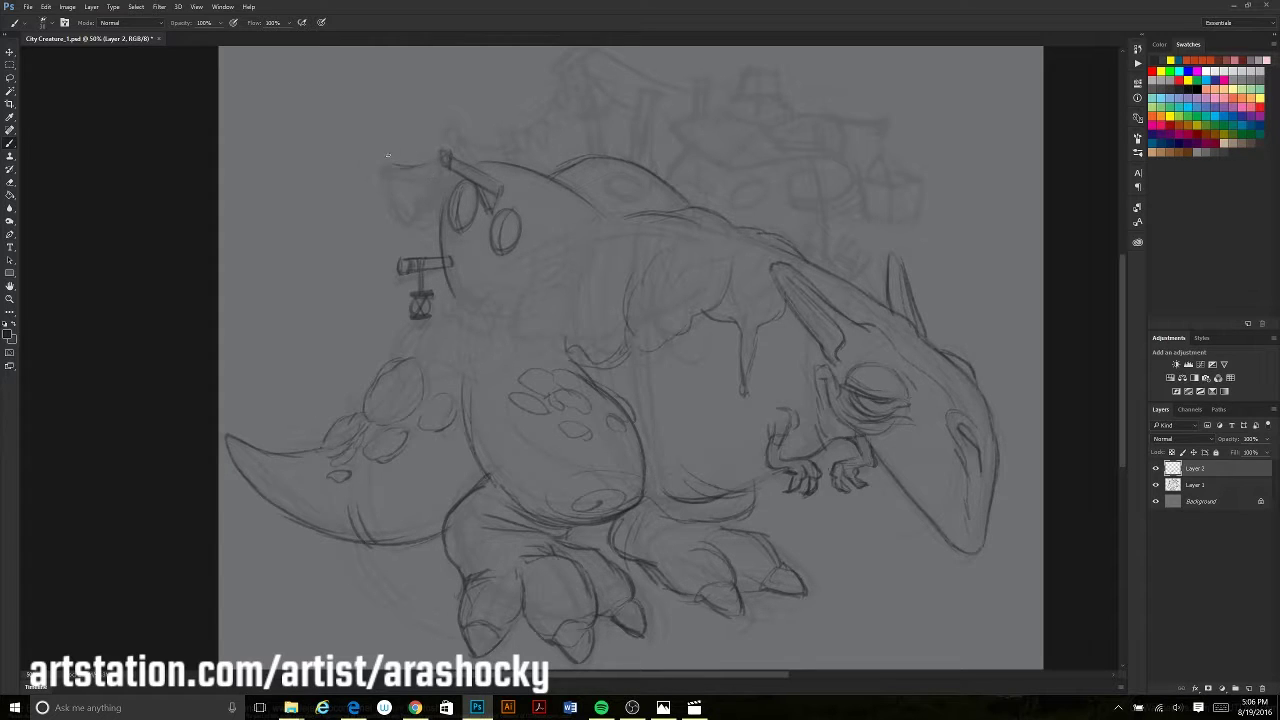
Add a leaf-shaped roof, another round window and small boxes on the back
drag(390, 172, 445, 217)
drag(612, 188, 614, 186)
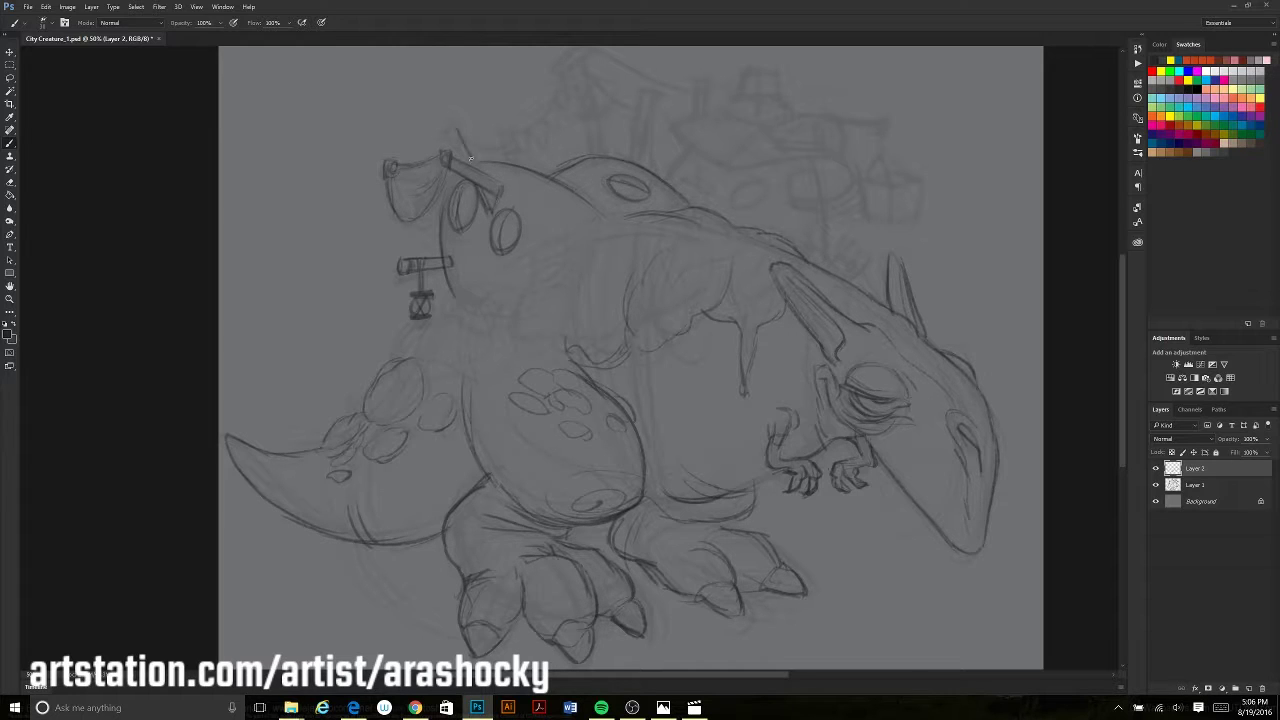
mouse_move(490, 122)
mouse_down()
mouse_move(474, 166)
mouse_move(512, 166)
mouse_move(500, 148)
mouse_up()
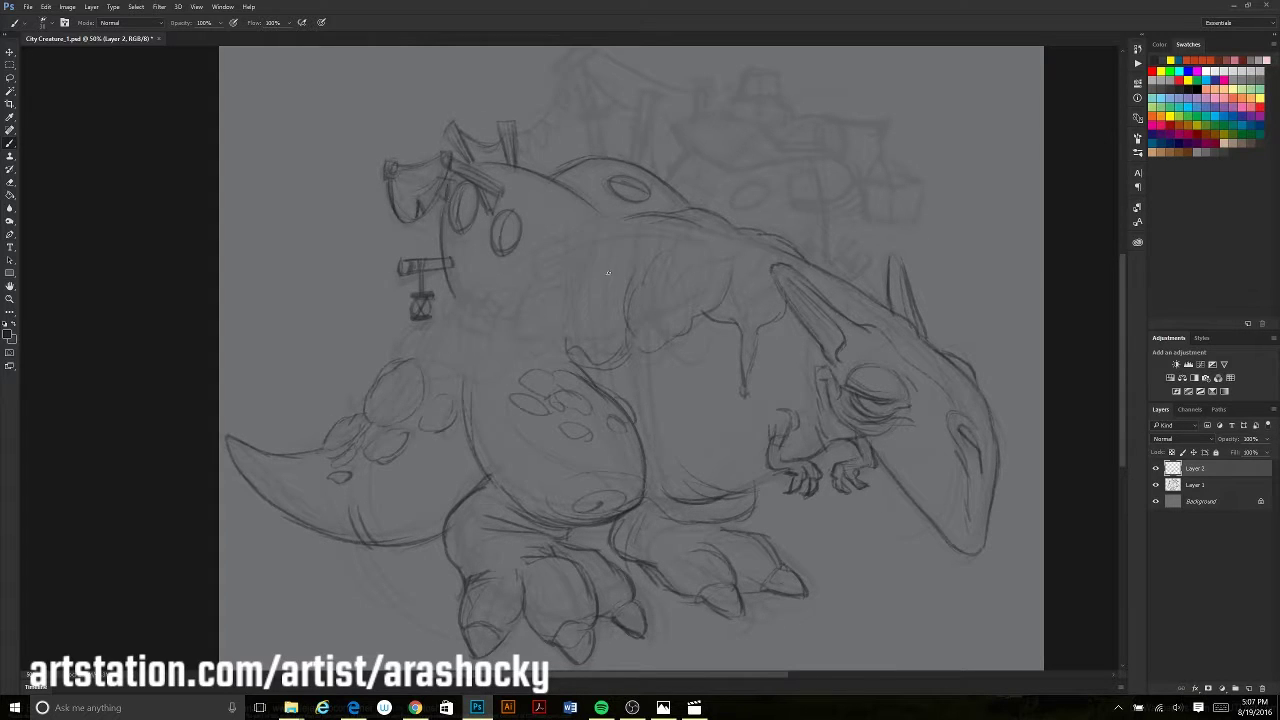
drag(466, 150, 433, 301)
mouse_move(530, 240)
mouse_down()
mouse_move(554, 210)
mouse_move(556, 278)
mouse_move(578, 276)
mouse_move(563, 322)
mouse_move(604, 264)
mouse_up()
Sketch posts under a curved roof line and a small pointed roof on the back
drag(602, 262, 600, 322)
drag(616, 264, 608, 318)
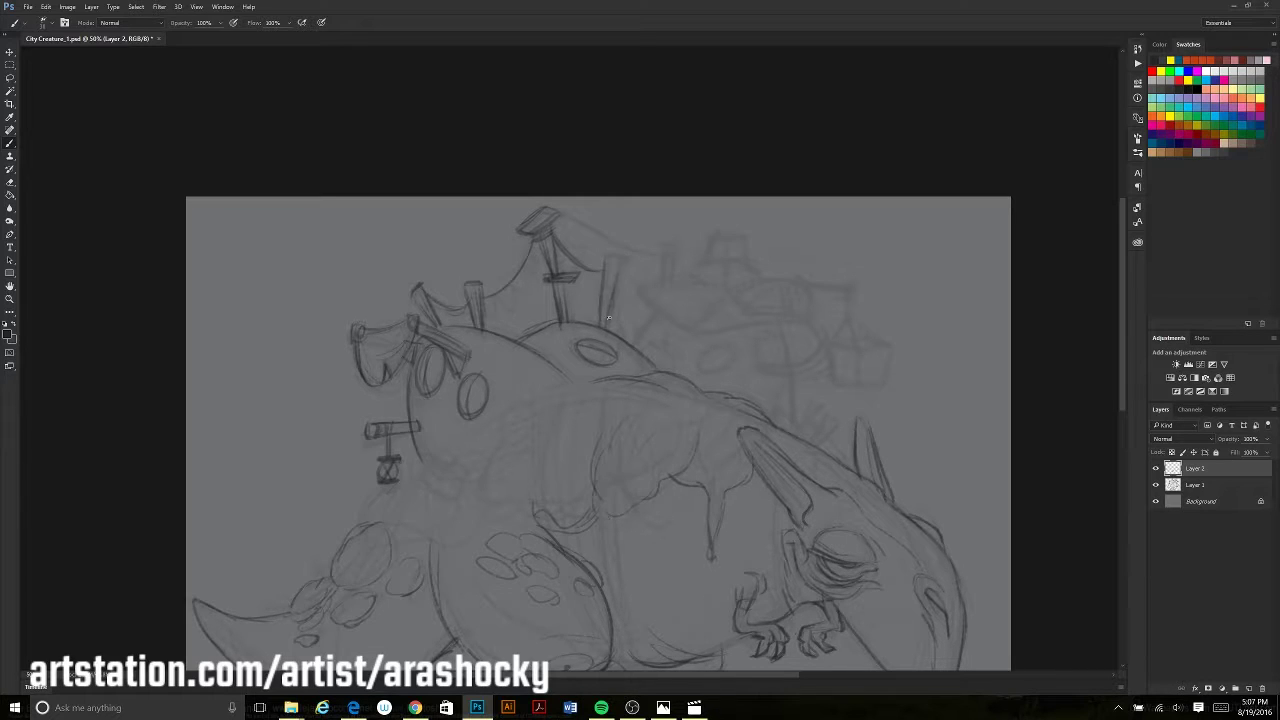
drag(555, 230, 655, 252)
mouse_move(674, 242)
mouse_down()
mouse_move(676, 280)
mouse_move(686, 236)
mouse_move(662, 285)
mouse_up()
key(ctrl+alt+z)
drag(657, 228, 686, 226)
key(ctrl+alt+z)
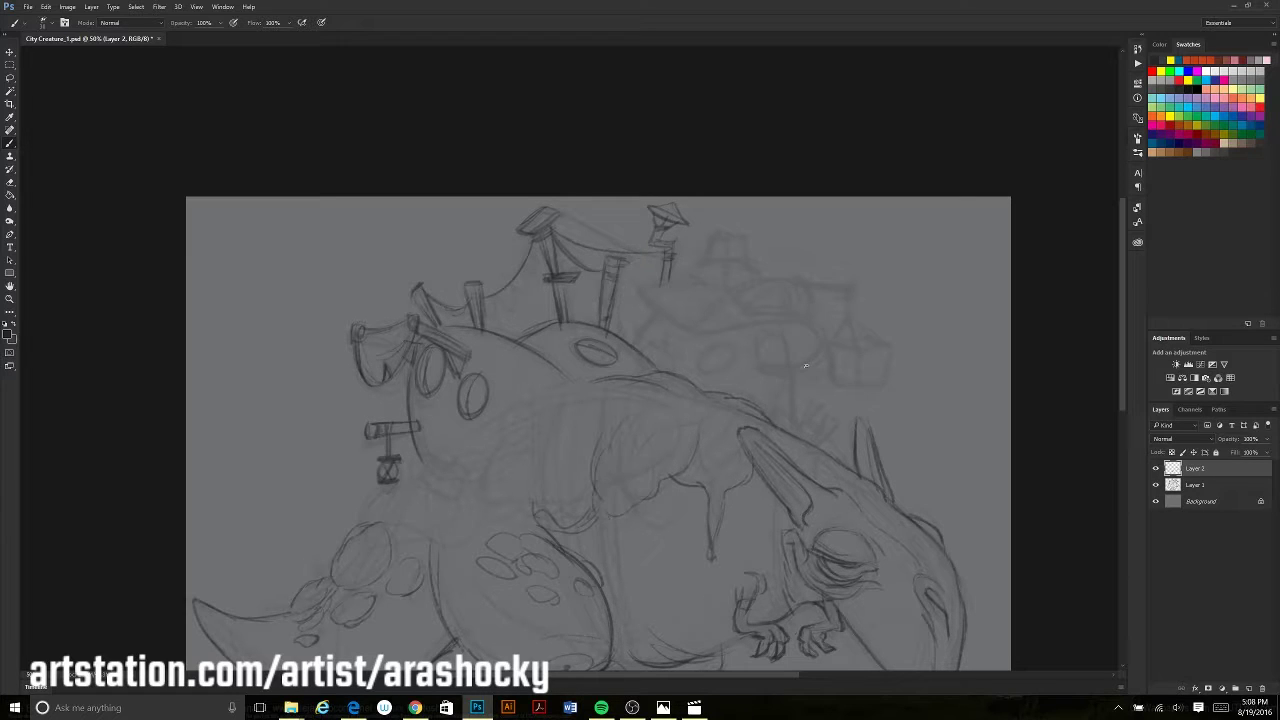
Refine the back contour and add an ellipse with oval windows and a dome roof
drag(469, 414, 454, 424)
drag(590, 381, 517, 419)
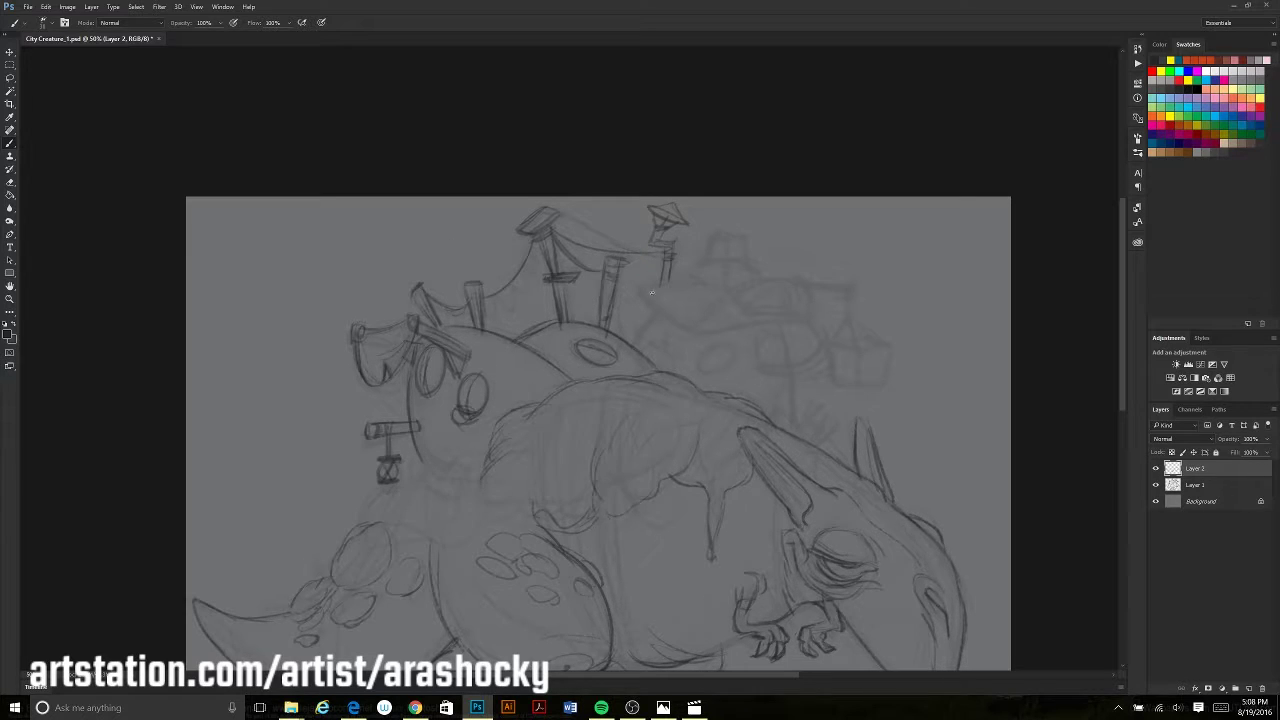
mouse_move(648, 342)
mouse_down()
mouse_move(682, 356)
mouse_move(675, 374)
mouse_up()
mouse_move(720, 345)
mouse_down()
mouse_move(809, 324)
mouse_move(780, 332)
mouse_up()
drag(814, 350, 816, 370)
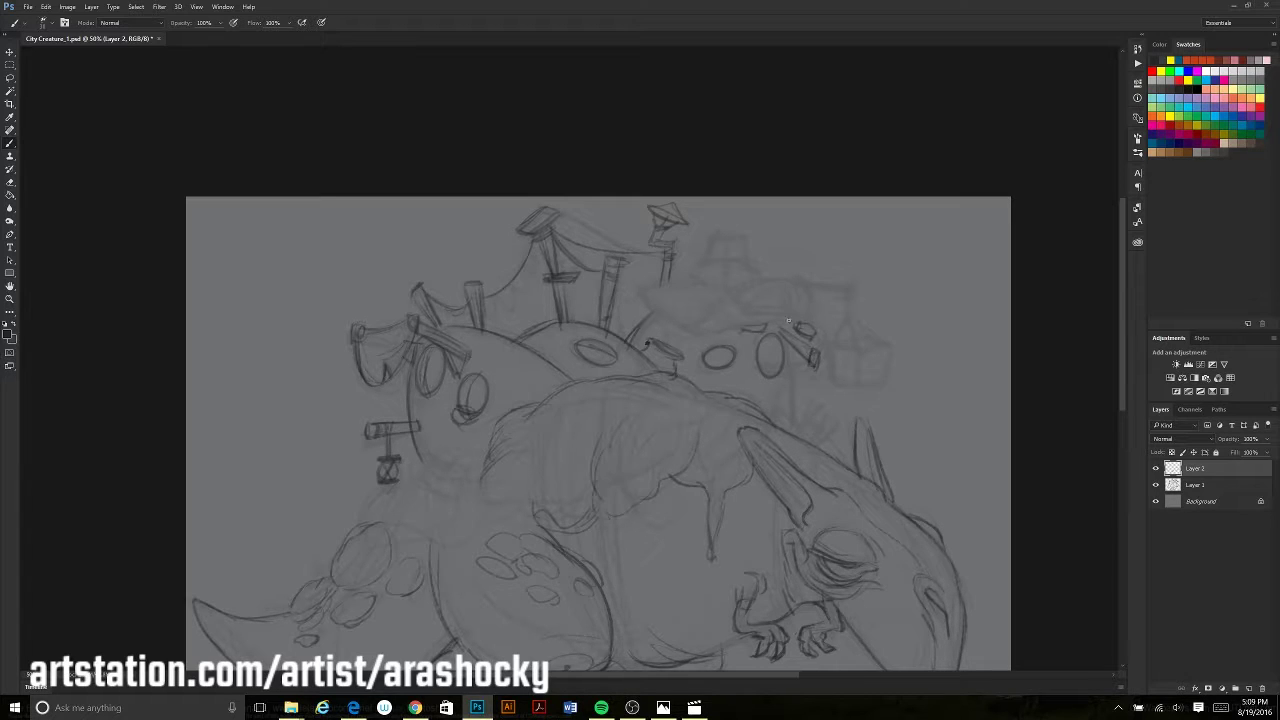
mouse_move(750, 328)
mouse_down()
mouse_move(696, 318)
mouse_move(672, 286)
mouse_up()
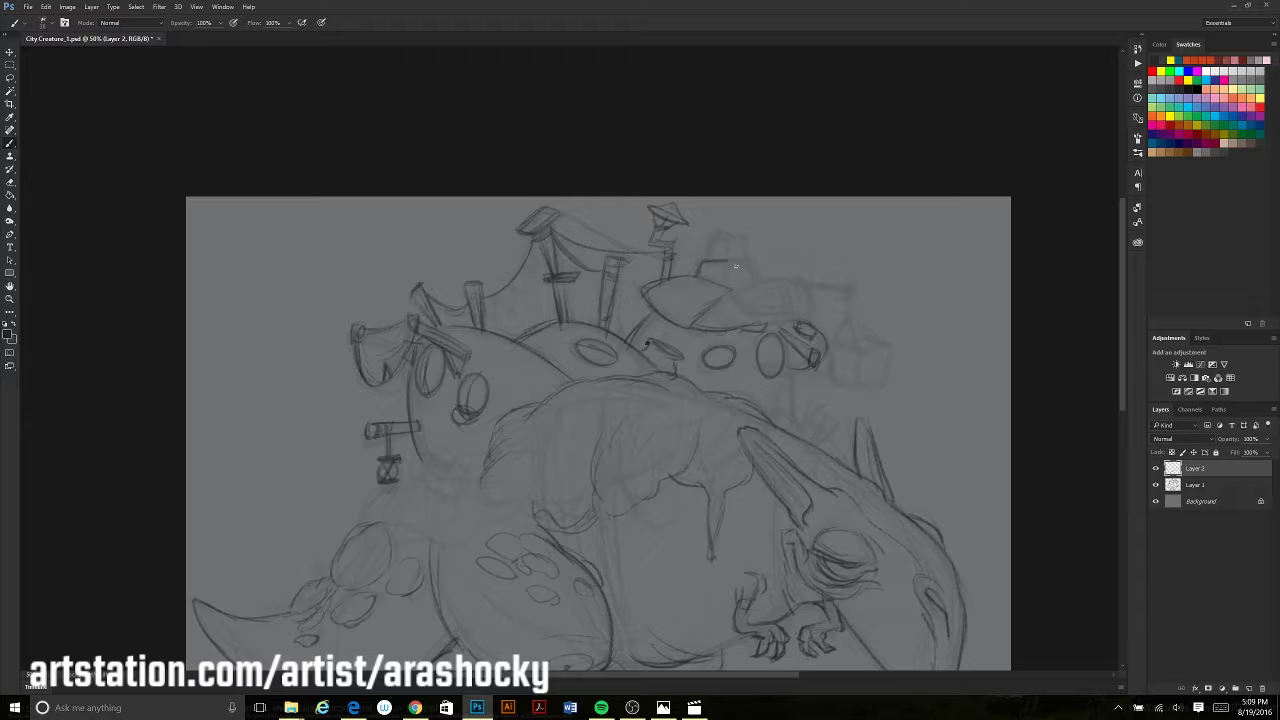
mouse_move(732, 316)
mouse_down()
mouse_move(802, 282)
mouse_move(748, 316)
mouse_move(789, 288)
mouse_up()
Sketch a crane arm with a bracket and a hanging box on the right building
mouse_move(827, 418)
mouse_down()
mouse_move(806, 440)
mouse_move(812, 426)
mouse_up()
mouse_move(788, 288)
mouse_down()
mouse_move(864, 296)
mouse_move(776, 302)
mouse_up()
drag(770, 290, 850, 346)
drag(483, 289, 451, 216)
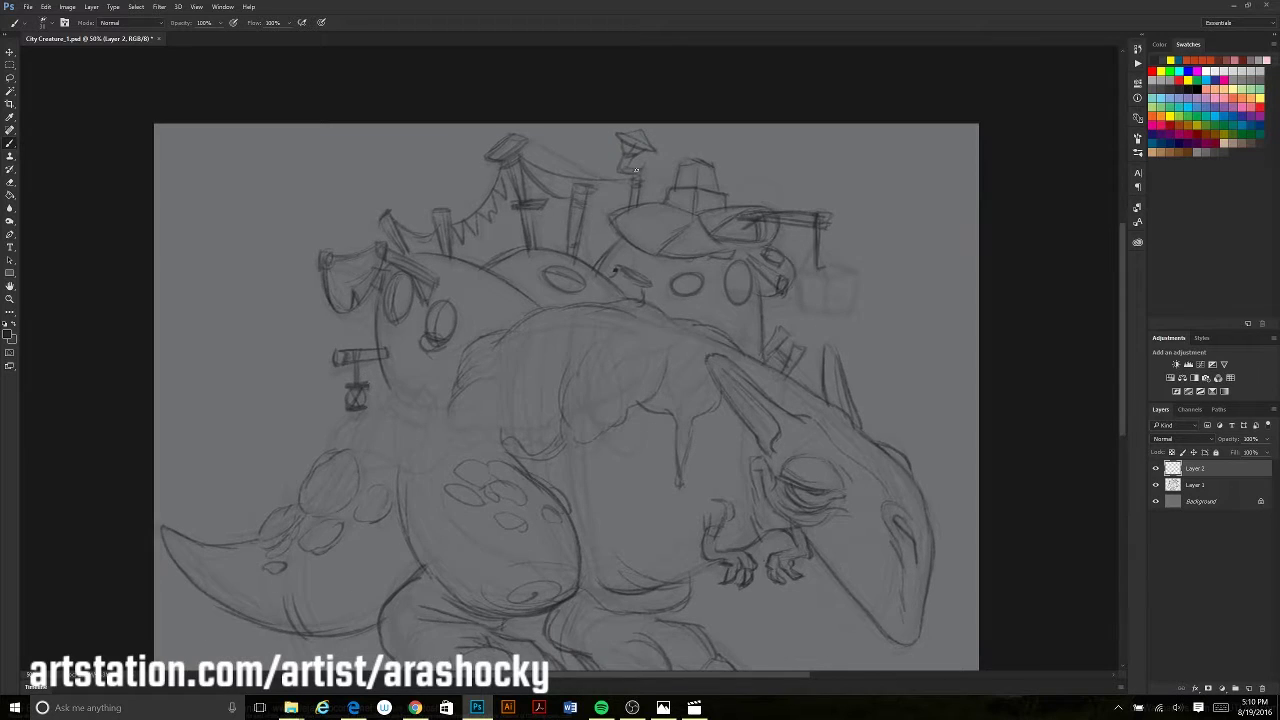
mouse_move(814, 272)
mouse_down()
mouse_move(852, 264)
mouse_move(846, 302)
mouse_move(800, 312)
mouse_move(798, 295)
mouse_up()
Add cloud-like moss bumps along the back, hide Layer 1, and refine spike and rooftop lines
mouse_move(456, 356)
mouse_down()
mouse_move(386, 392)
mouse_move(350, 476)
mouse_up()
drag(484, 436, 416, 454)
drag(540, 388, 455, 458)
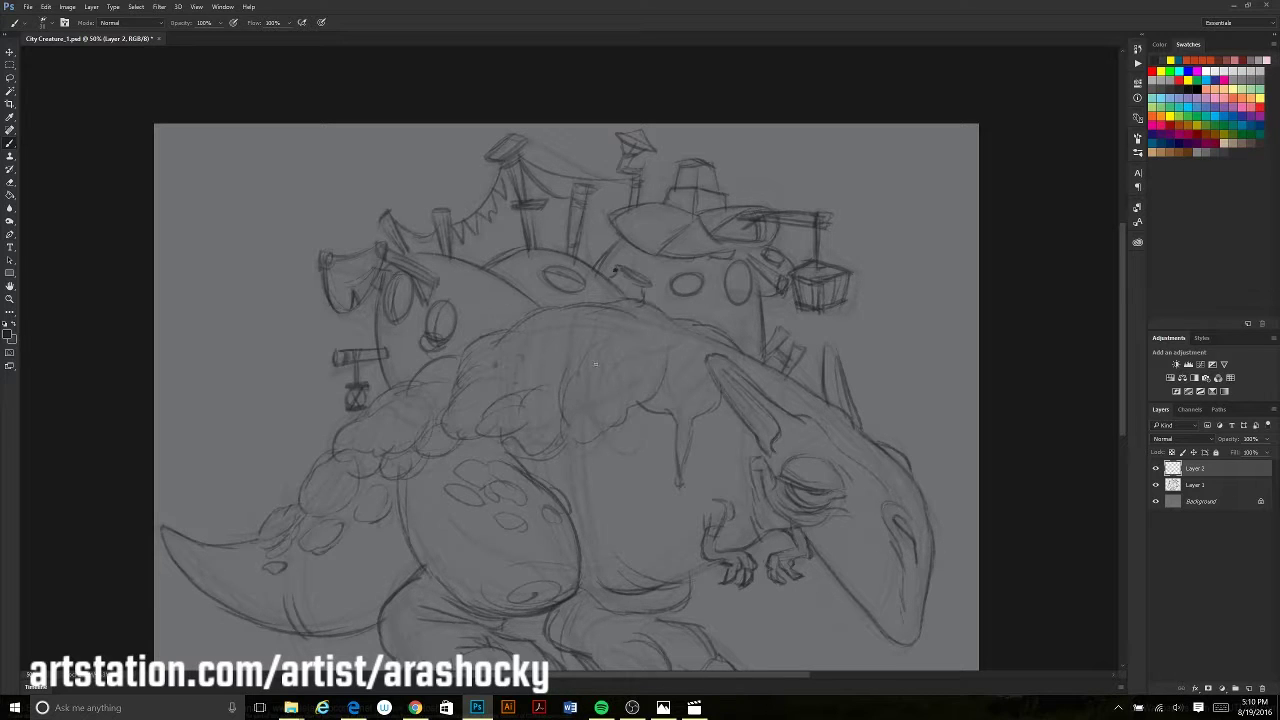
key(ctrl+minus)
drag(569, 432, 590, 440)
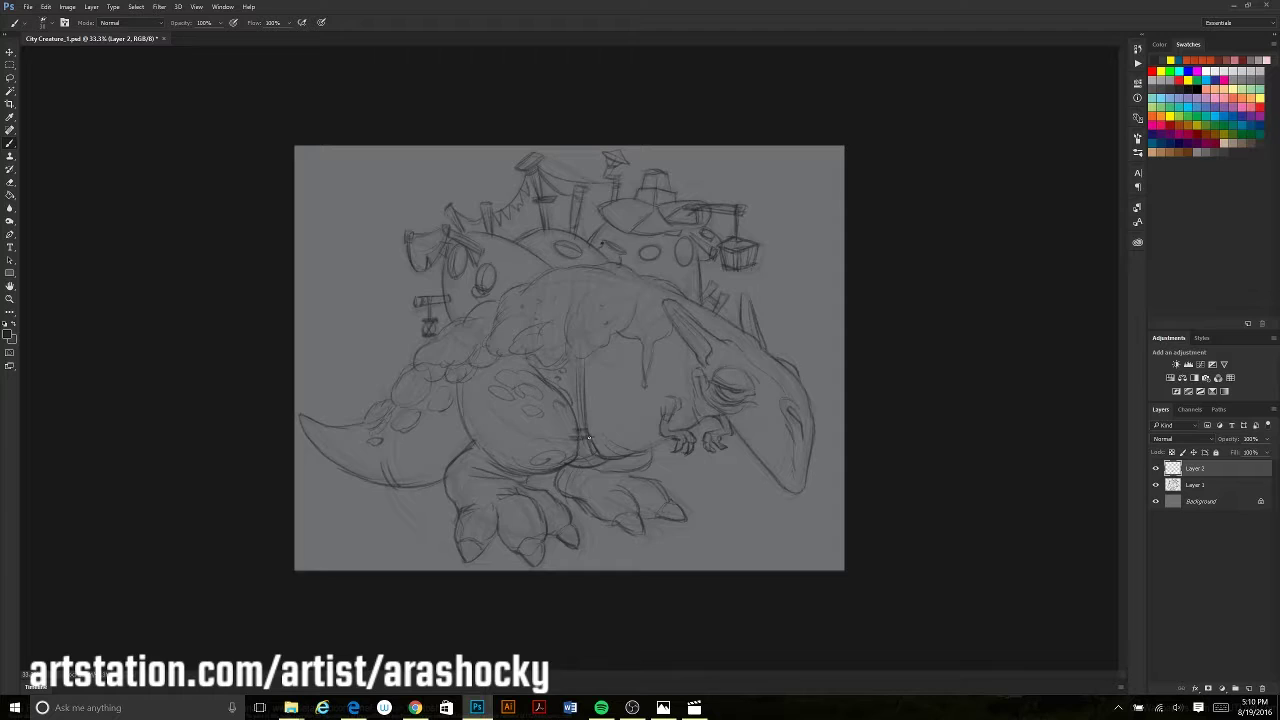
click(1156, 484)
drag(693, 300, 738, 338)
drag(700, 232, 633, 228)
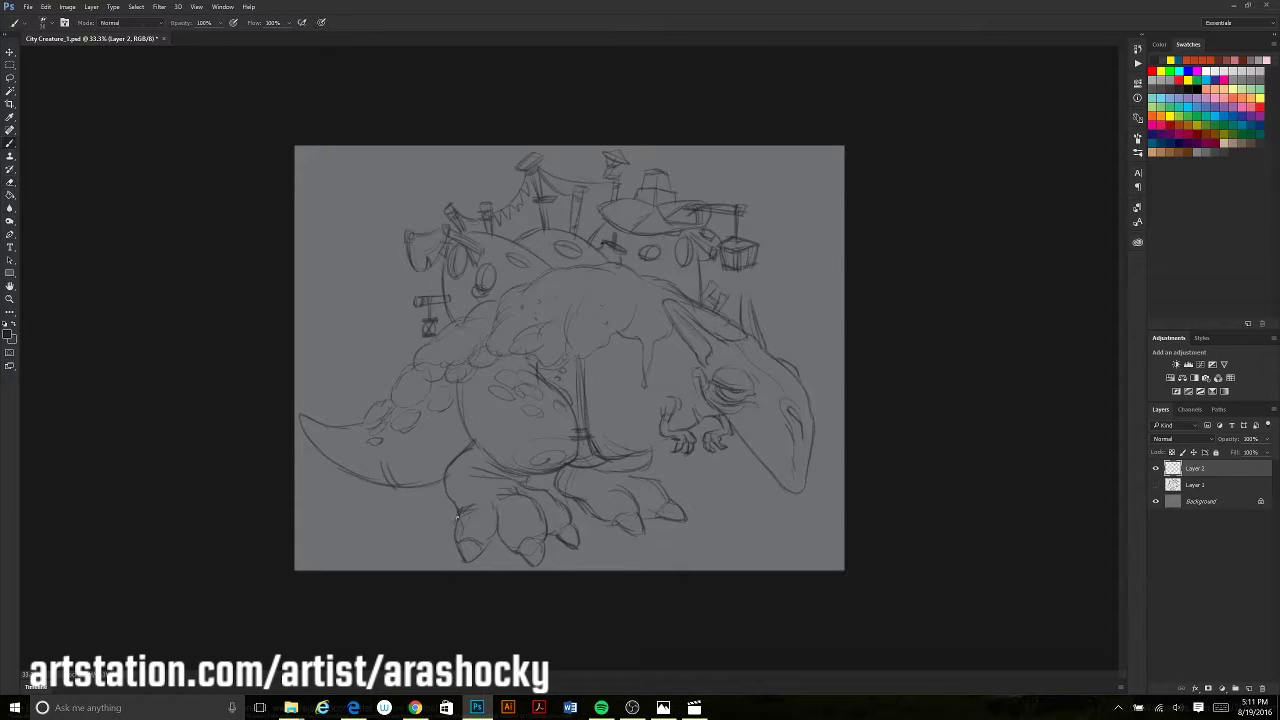
Scale the Layer 2 line sketch down to about 89.34%
key(ctrl+minus)
key(ctrl+t)
drag(370, 378, 392, 378)
key(Return)
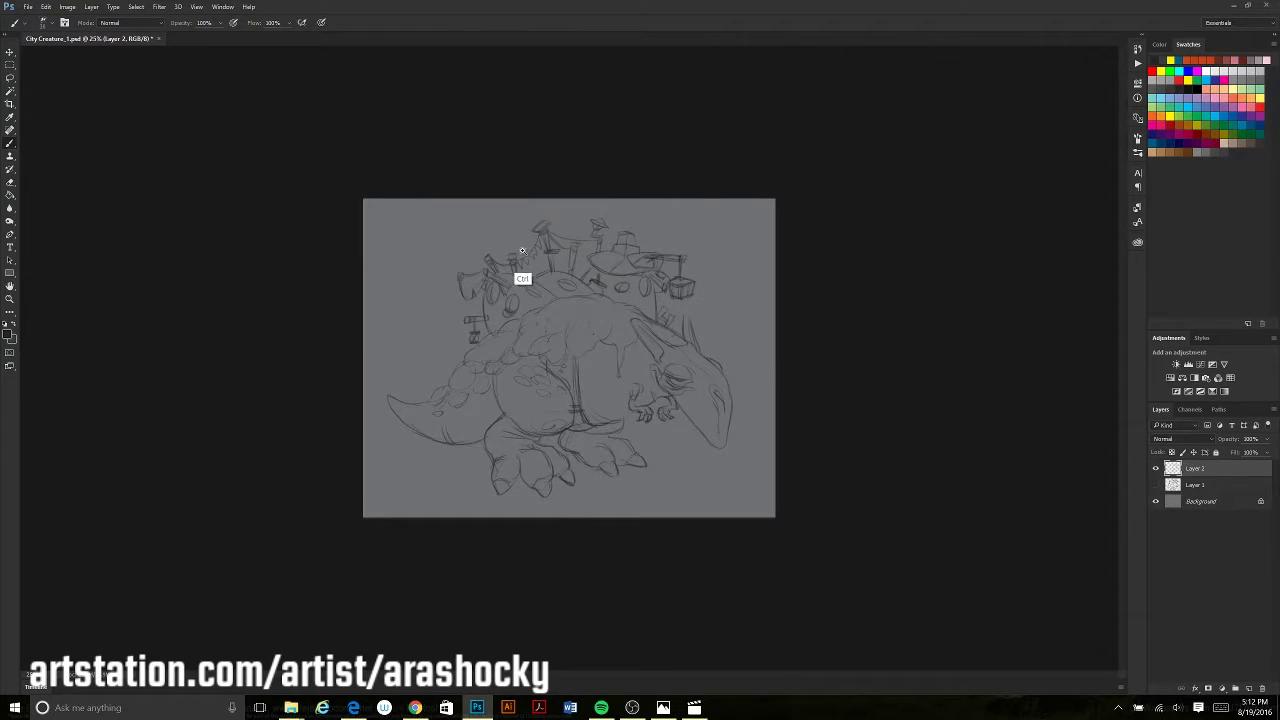
Darken the top box, pole, dish and belly lines, then add a new layer
key(ctrl+plus)
key(ctrl+plus)
mouse_move(548, 190)
mouse_down()
mouse_move(530, 230)
mouse_move(506, 196)
mouse_move(514, 210)
mouse_up()
drag(556, 282, 536, 232)
drag(672, 271, 632, 281)
mouse_move(767, 384)
mouse_down()
mouse_move(756, 324)
mouse_move(812, 280)
mouse_up()
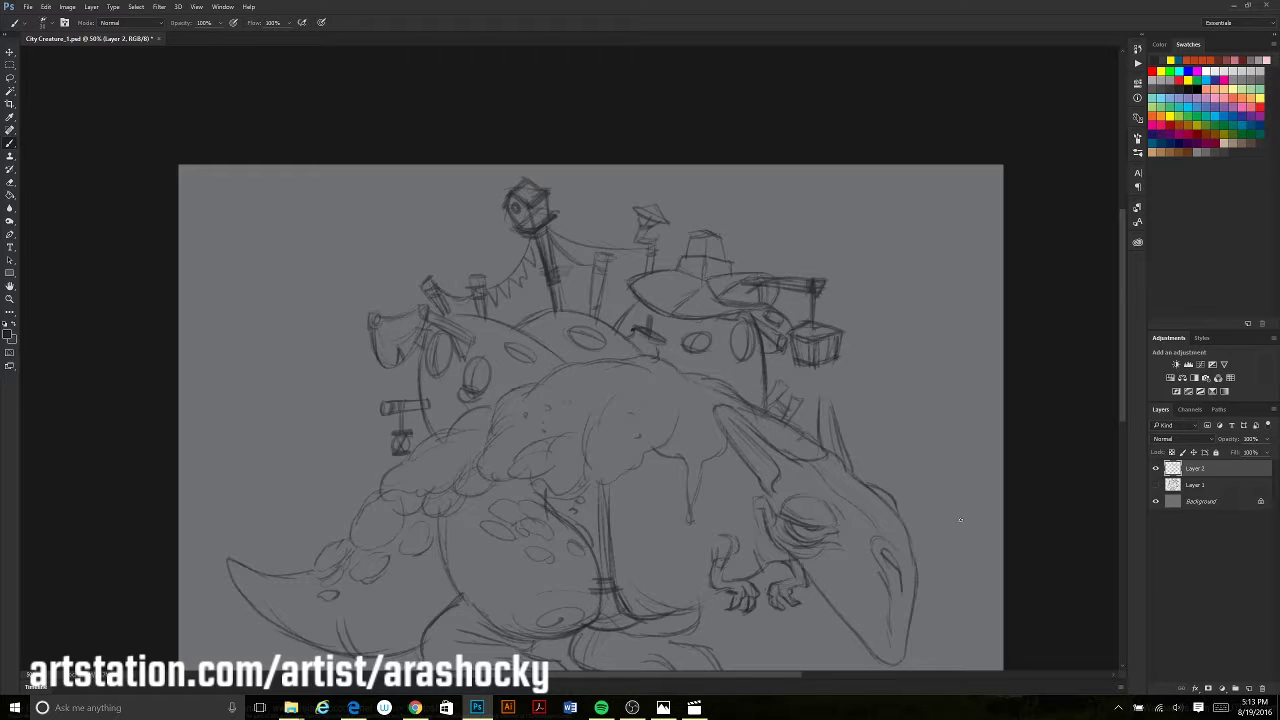
key(ctrl+minus)
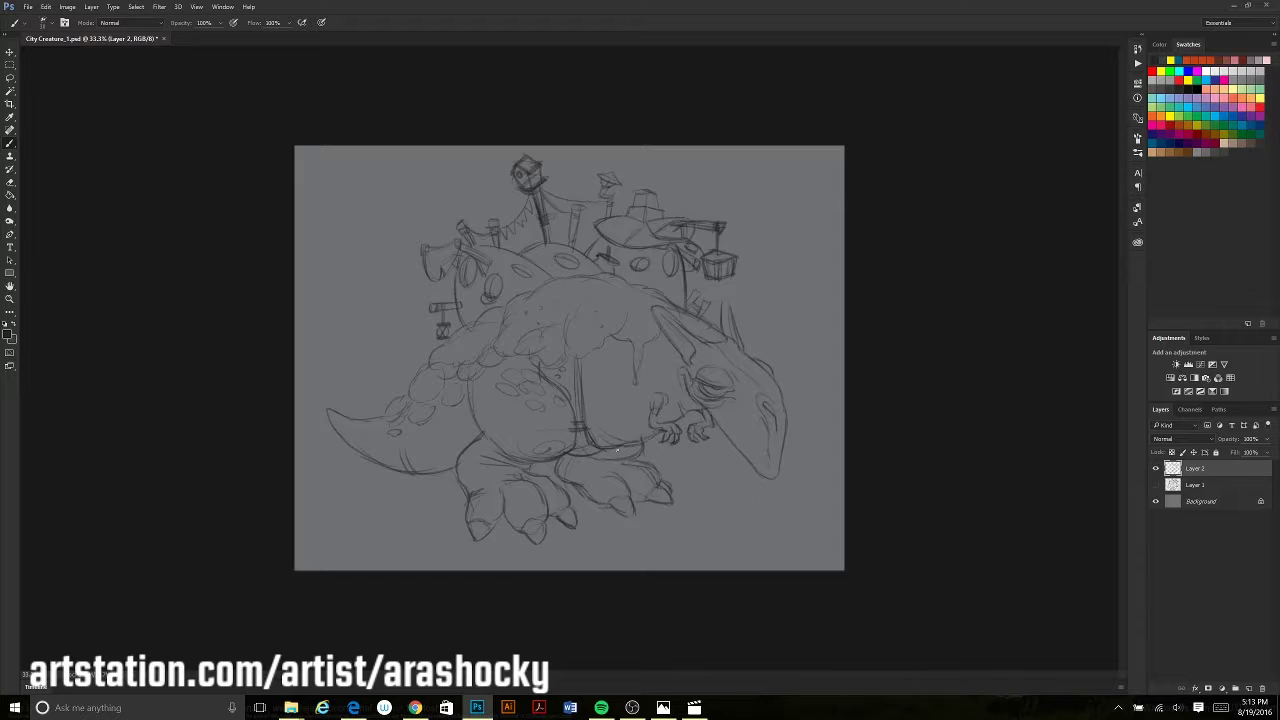
drag(577, 364, 581, 424)
ctrl+click(1248, 690)
Paint a wide green ground band across the lower canvas and desaturate it with Hue/Saturation
click(8, 335)
key(Return)
drag(290, 470, 903, 537)
drag(290, 500, 663, 523)
mouse_move(290, 530)
mouse_down()
mouse_move(840, 545)
mouse_move(600, 560)
mouse_move(520, 510)
mouse_move(251, 514)
mouse_up()
key(ctrl+u)
text(0)
key(Return)
Paint a yellow-green glow under the creature and a purple band along the tail line
click(8, 335)
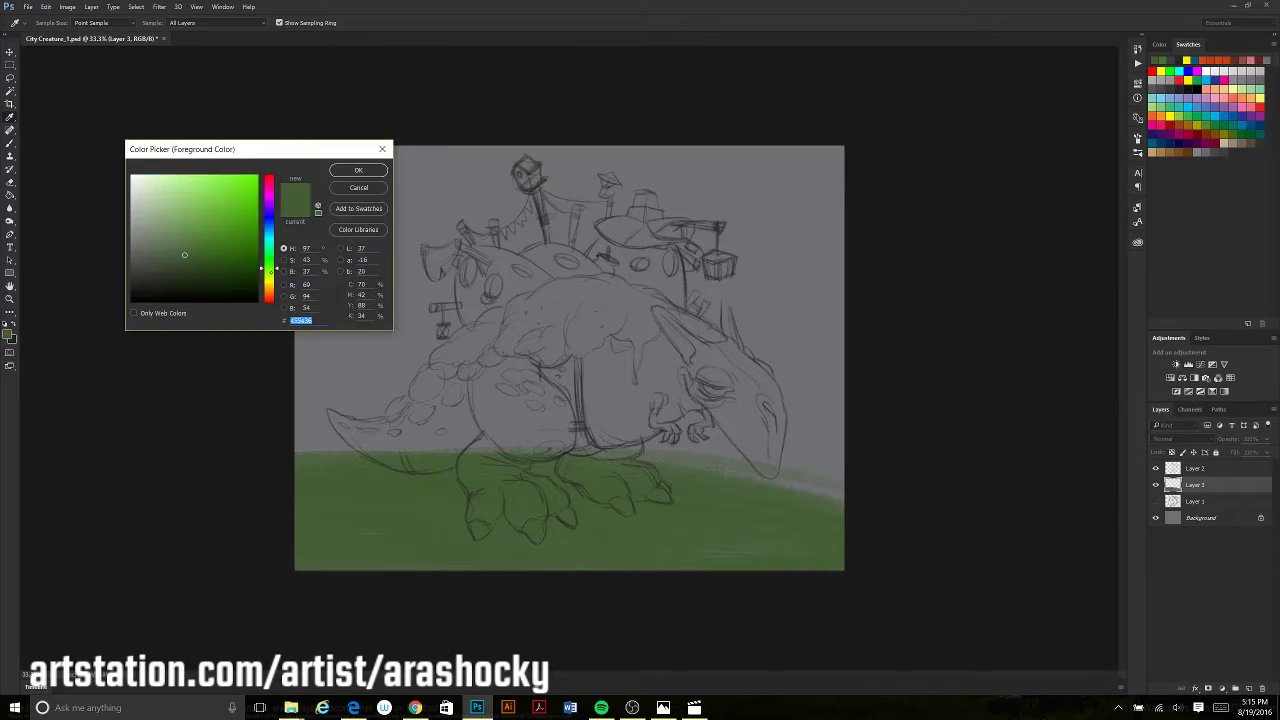
key(Return)
mouse_move(430, 505)
mouse_down()
mouse_move(660, 515)
mouse_move(406, 503)
mouse_move(690, 540)
mouse_up()
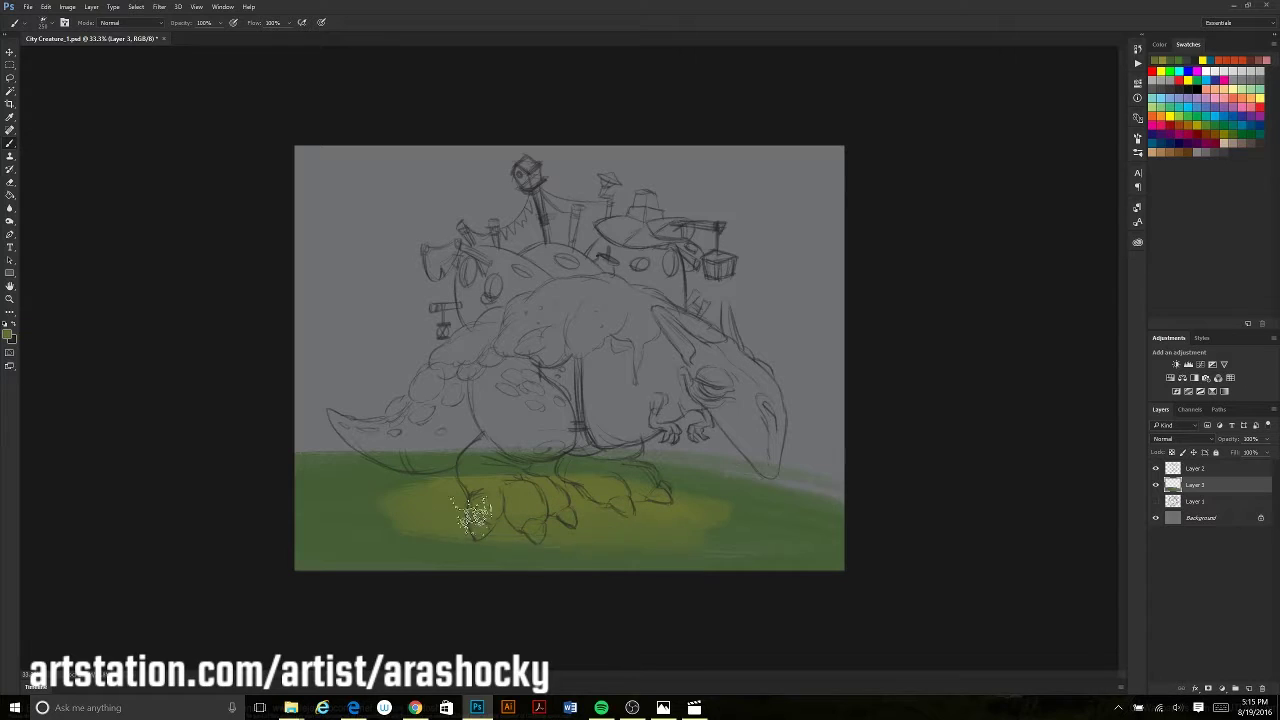
click(8, 335)
click(171, 214)
key(Return)
key(b)
mouse_move(840, 480)
mouse_down()
mouse_move(612, 440)
mouse_move(283, 438)
mouse_move(457, 420)
mouse_move(826, 520)
mouse_up()
Darken the green around the feet and paint a broad magenta band across the middle
alt+click(315, 465)
drag(540, 502, 563, 508)
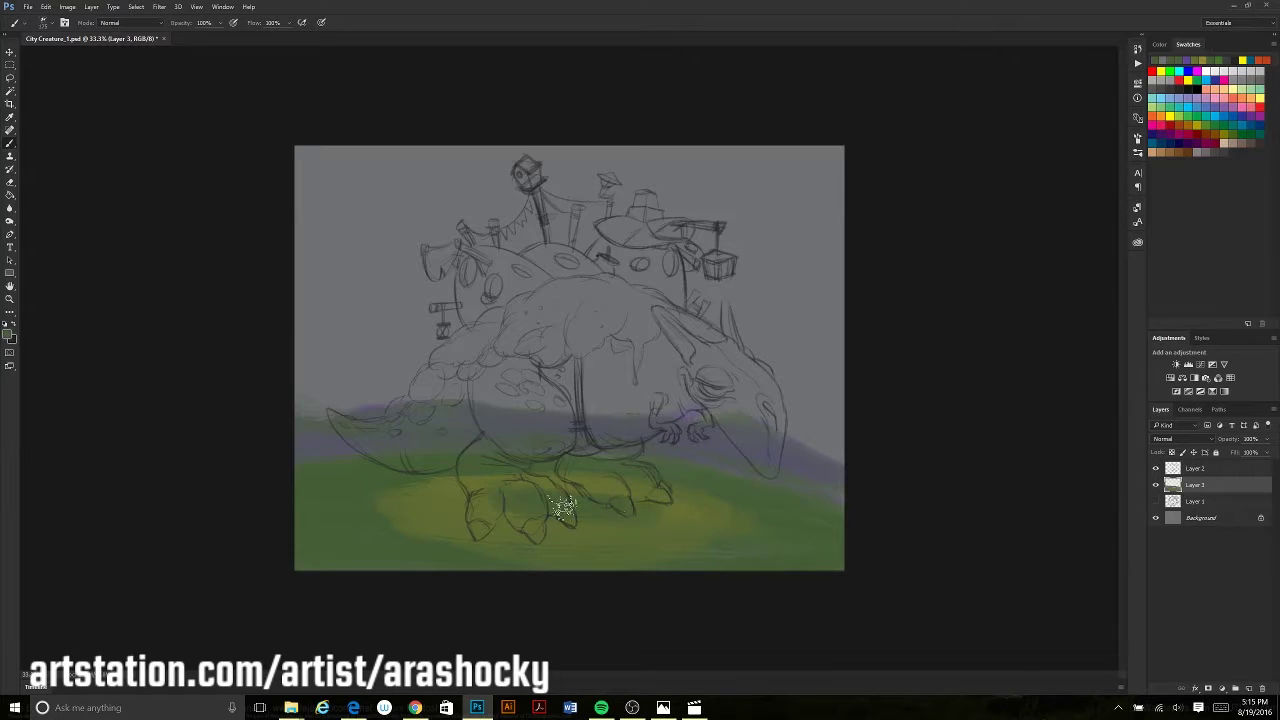
key(i)
click(8, 335)
click(184, 255)
key(Return)
key(b)
mouse_move(840, 455)
mouse_down()
mouse_move(700, 400)
mouse_move(300, 375)
mouse_move(840, 360)
mouse_up()
Add darker pink along the top of the band, soften it, and undo stray pink strokes
click(8, 335)
click(220, 215)
key(Return)
mouse_move(885, 400)
mouse_down()
mouse_move(290, 300)
mouse_move(265, 365)
mouse_move(886, 357)
mouse_up()
mouse_move(271, 251)
mouse_down()
mouse_move(345, 210)
mouse_move(443, 214)
mouse_move(323, 277)
mouse_up()
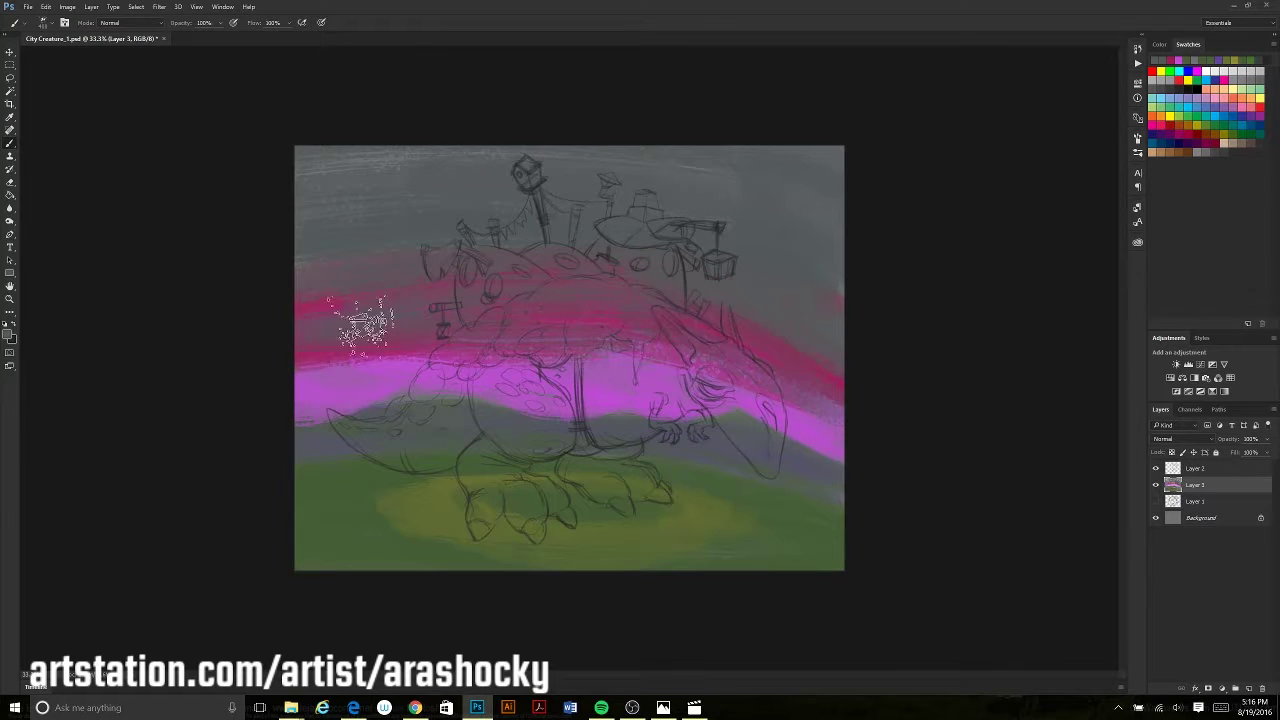
mouse_move(548, 340)
mouse_down()
mouse_move(443, 143)
mouse_move(271, 371)
mouse_move(330, 343)
mouse_up()
alt+click(668, 565)
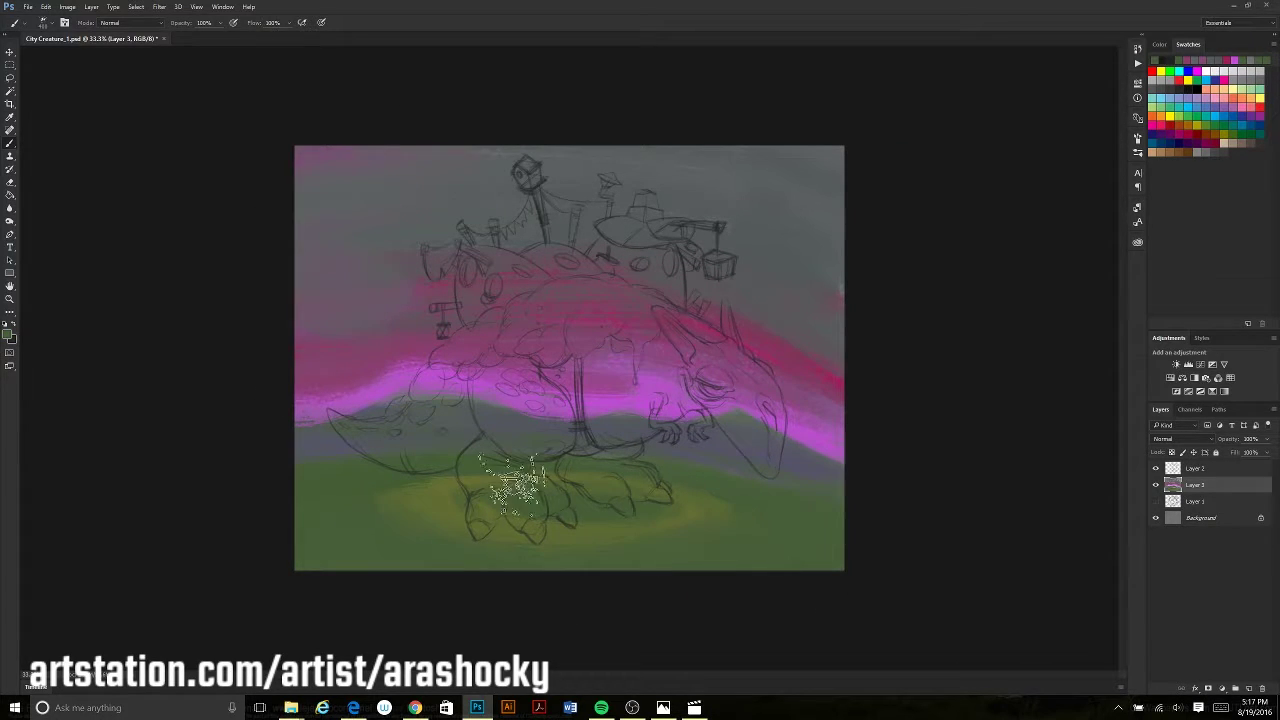
key(ctrl+z)
key(i)
click(406, 344)
key(b)
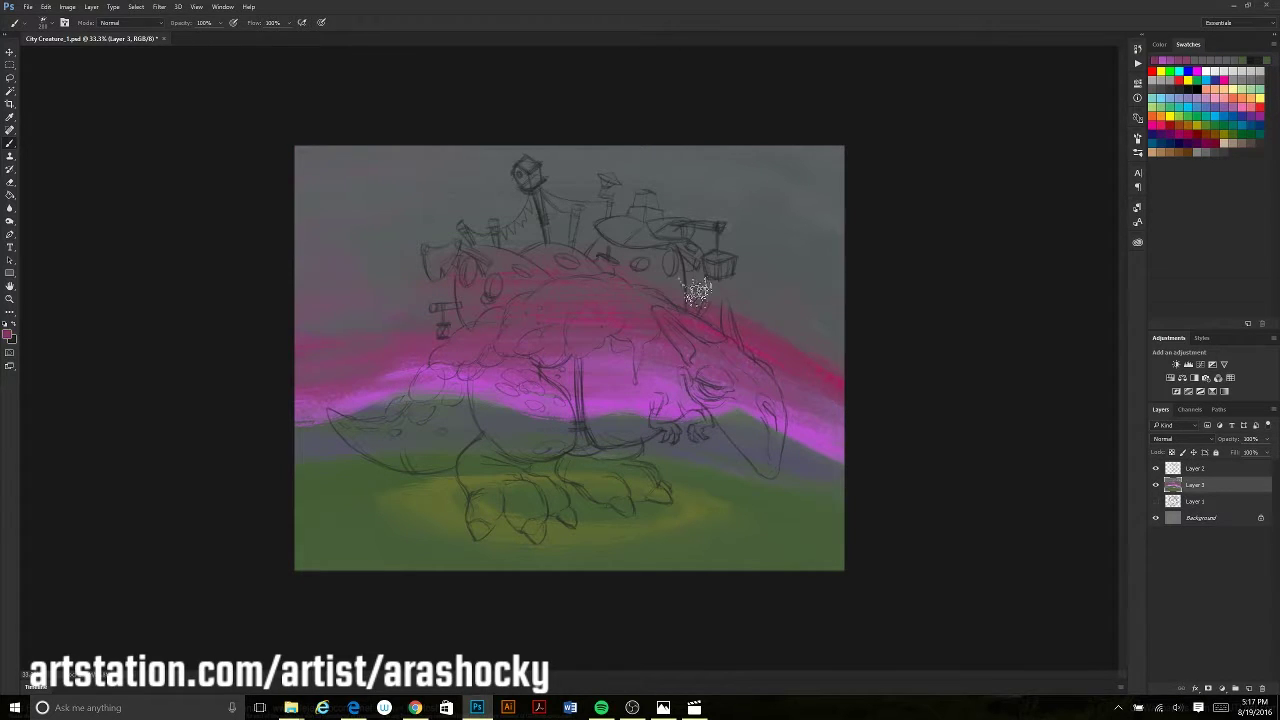
click(1248, 689)
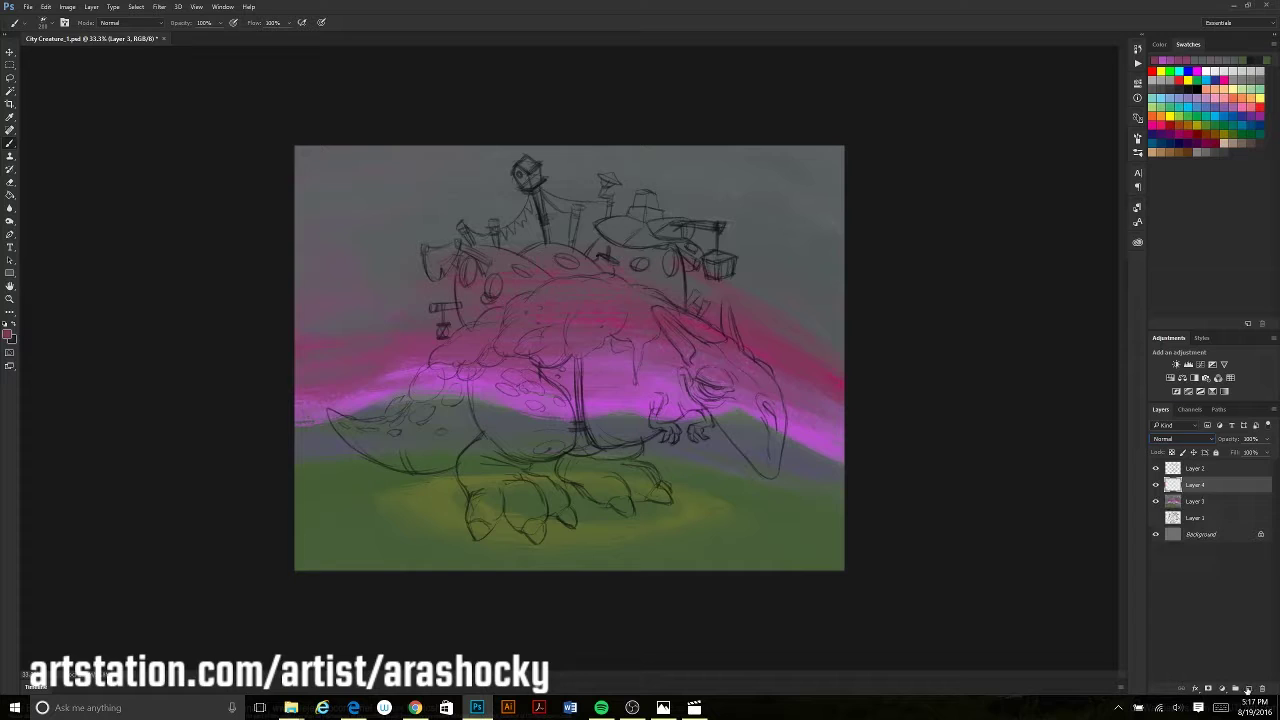
Paint the creature's head, back and body in flat orange-brown on Layer 4
drag(690, 345, 752, 422)
mouse_move(730, 372)
mouse_down()
mouse_move(784, 440)
mouse_move(645, 295)
mouse_move(540, 262)
mouse_up()
mouse_move(623, 241)
mouse_down()
mouse_move(680, 400)
mouse_move(600, 343)
mouse_move(515, 320)
mouse_move(549, 338)
mouse_move(655, 488)
mouse_move(570, 430)
mouse_move(503, 442)
mouse_move(486, 470)
mouse_move(454, 360)
mouse_move(405, 455)
mouse_move(455, 367)
mouse_move(444, 350)
mouse_up()
drag(422, 258, 438, 266)
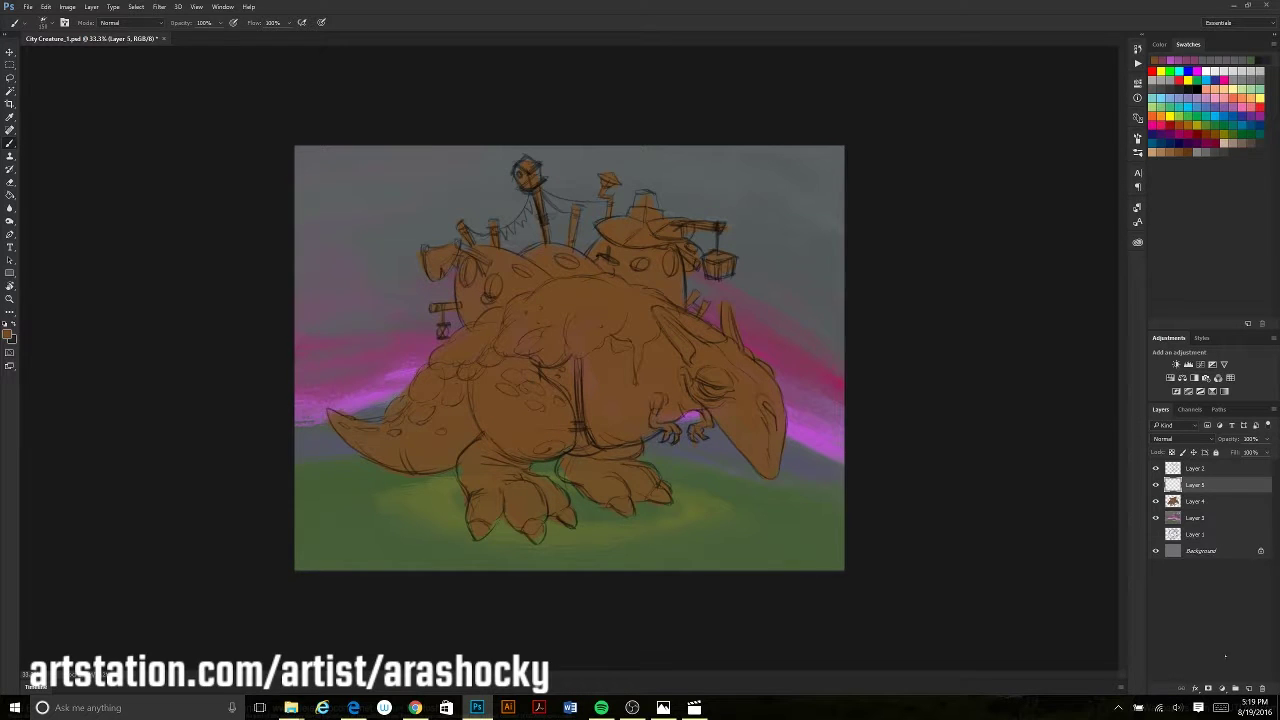
Add Layer 5, fade the background paint, and erase stray paint around the edges
click(1247, 689)
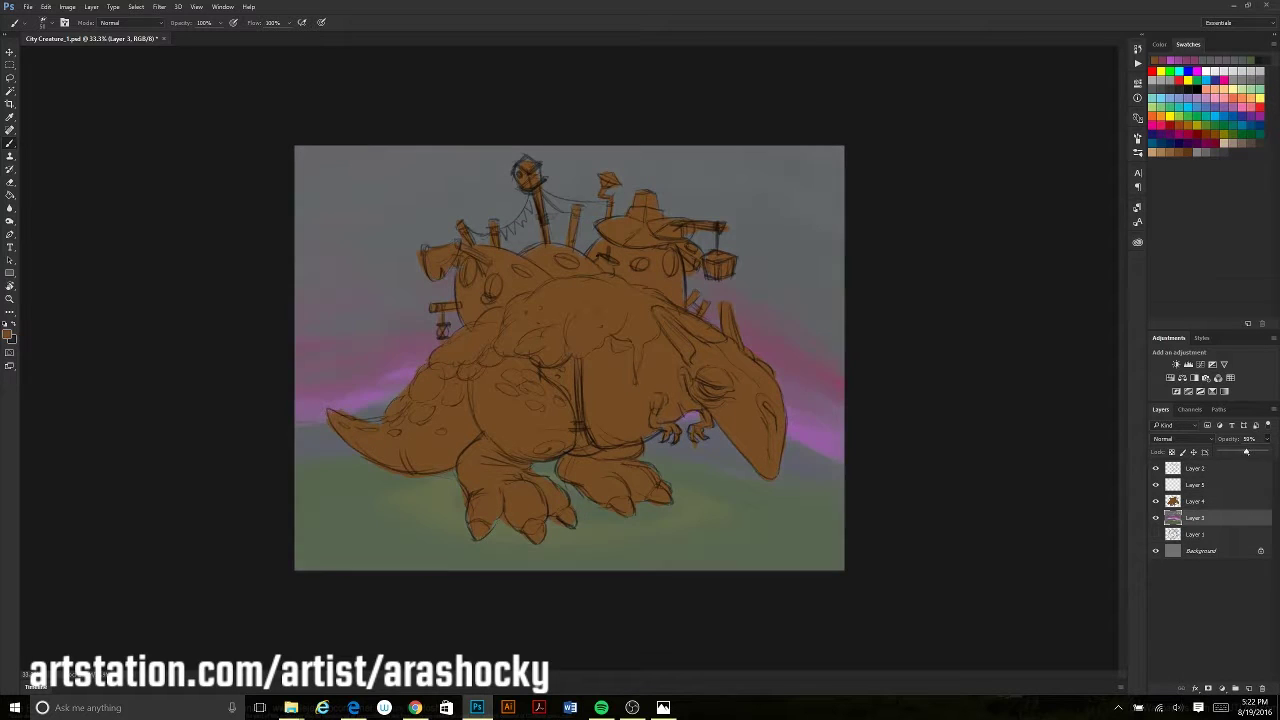
key(e)
key(b)
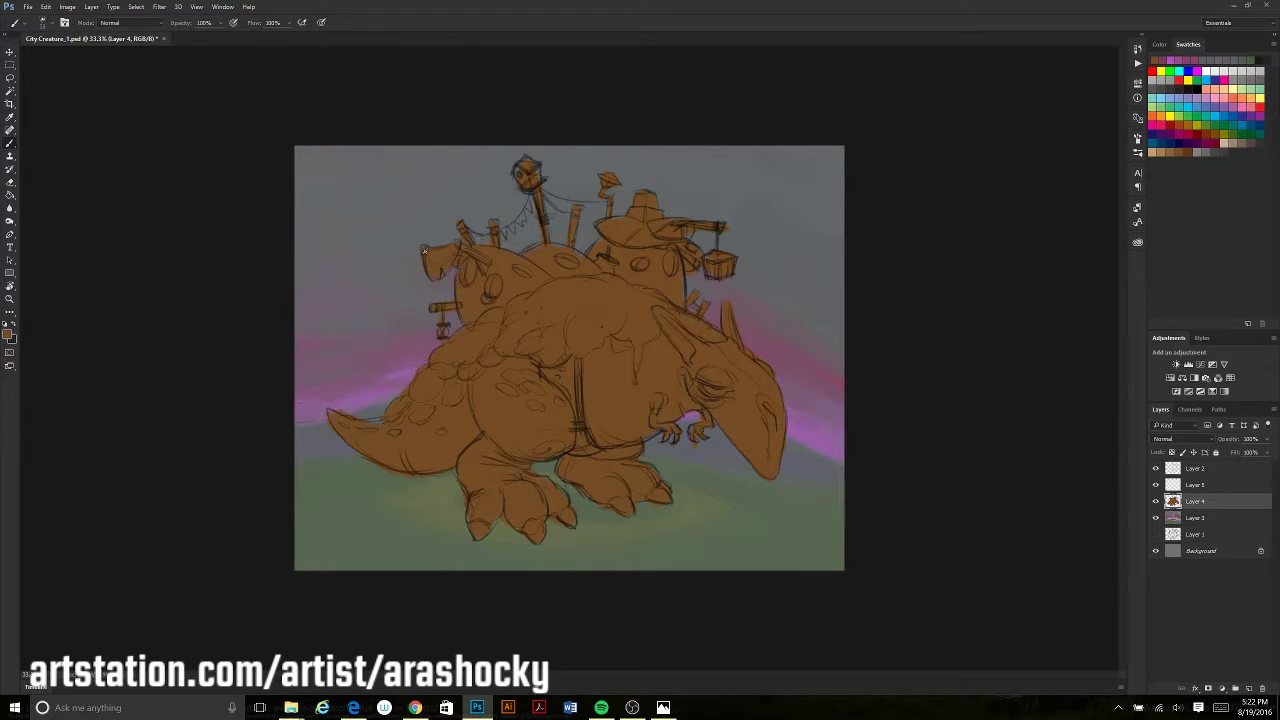
alt+click(523, 172)
key(e)
key(b)
key(e)
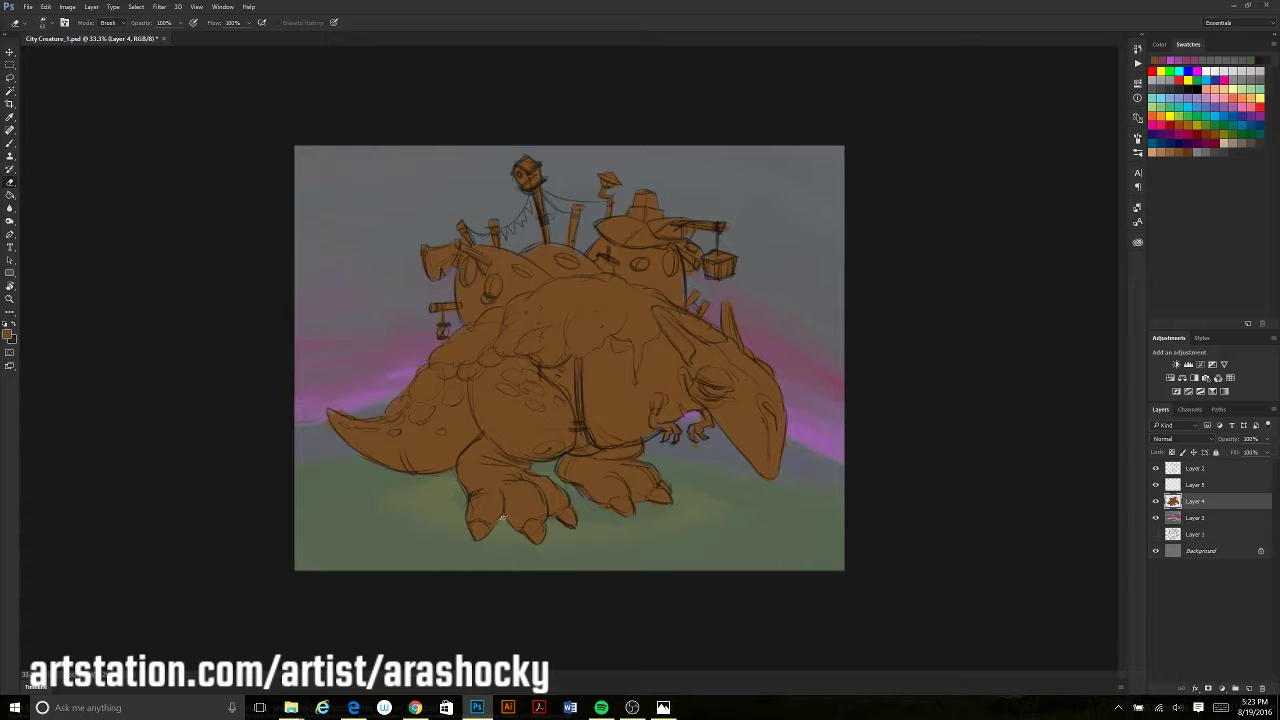
key(b)
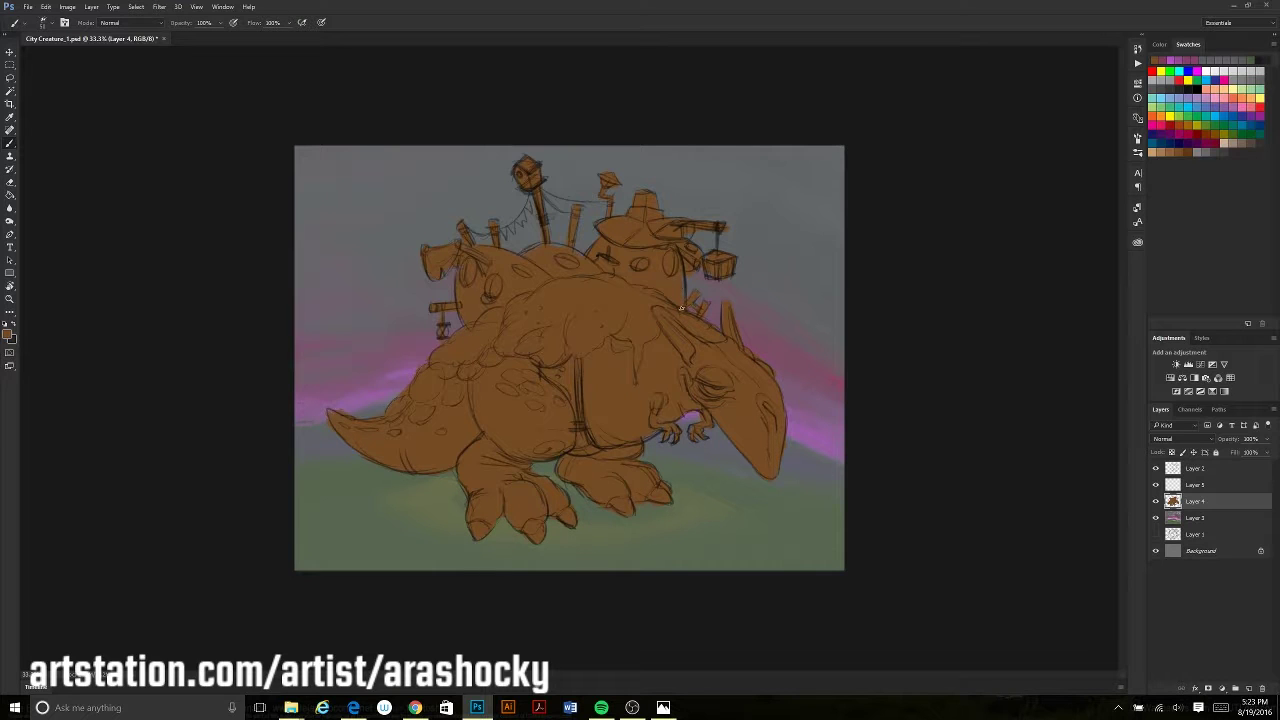
Clip Layer 5 to the body-colour layer and choose a green moss colour
alt+click(1160, 493)
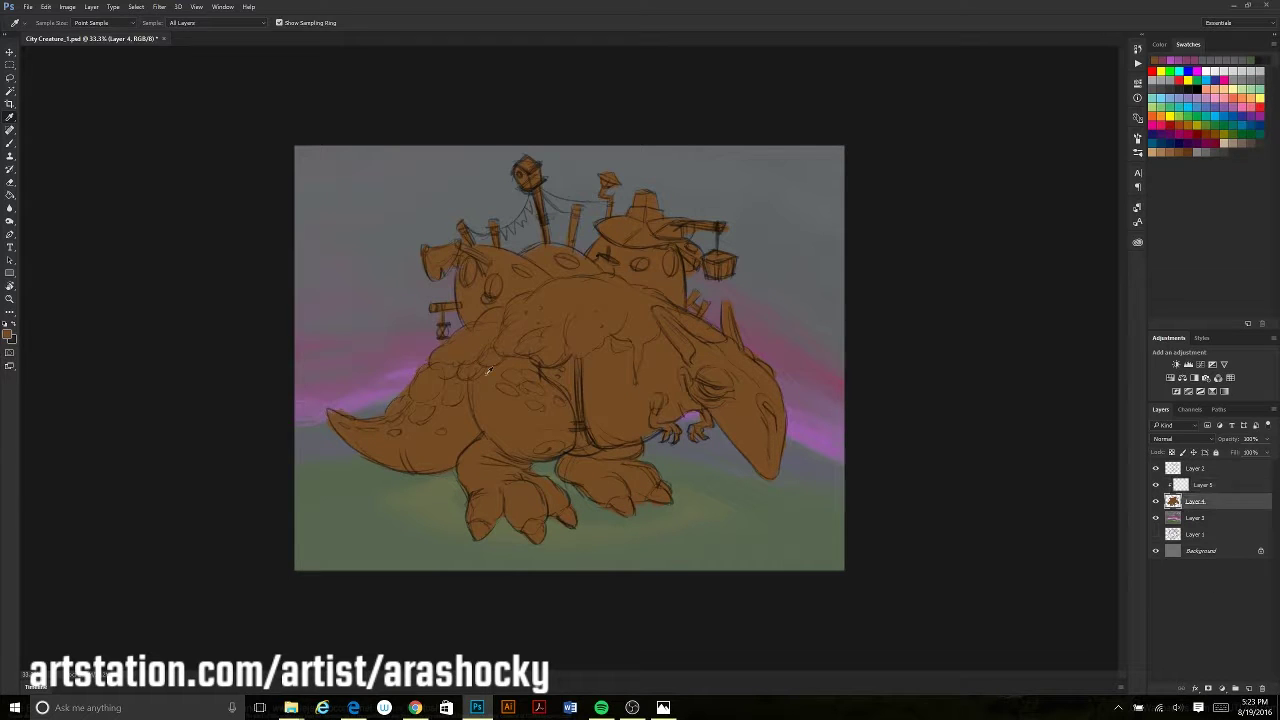
click(1200, 484)
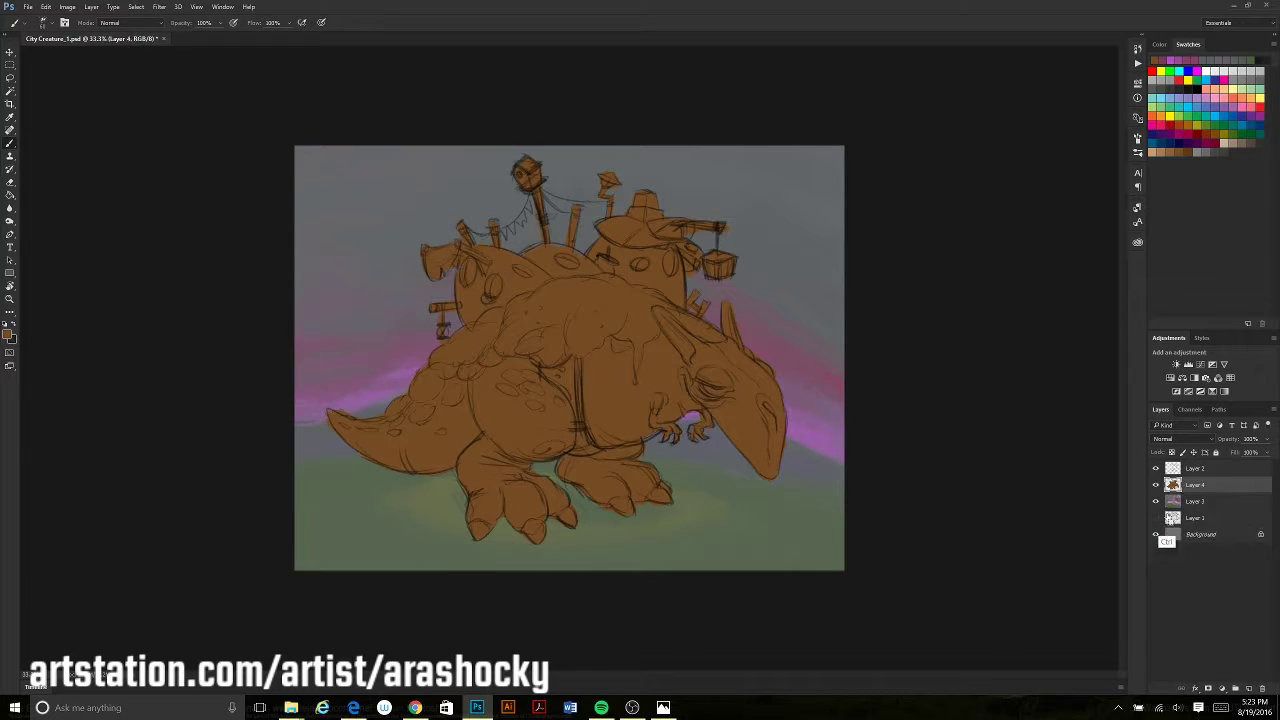
click(9, 335)
key(Return)
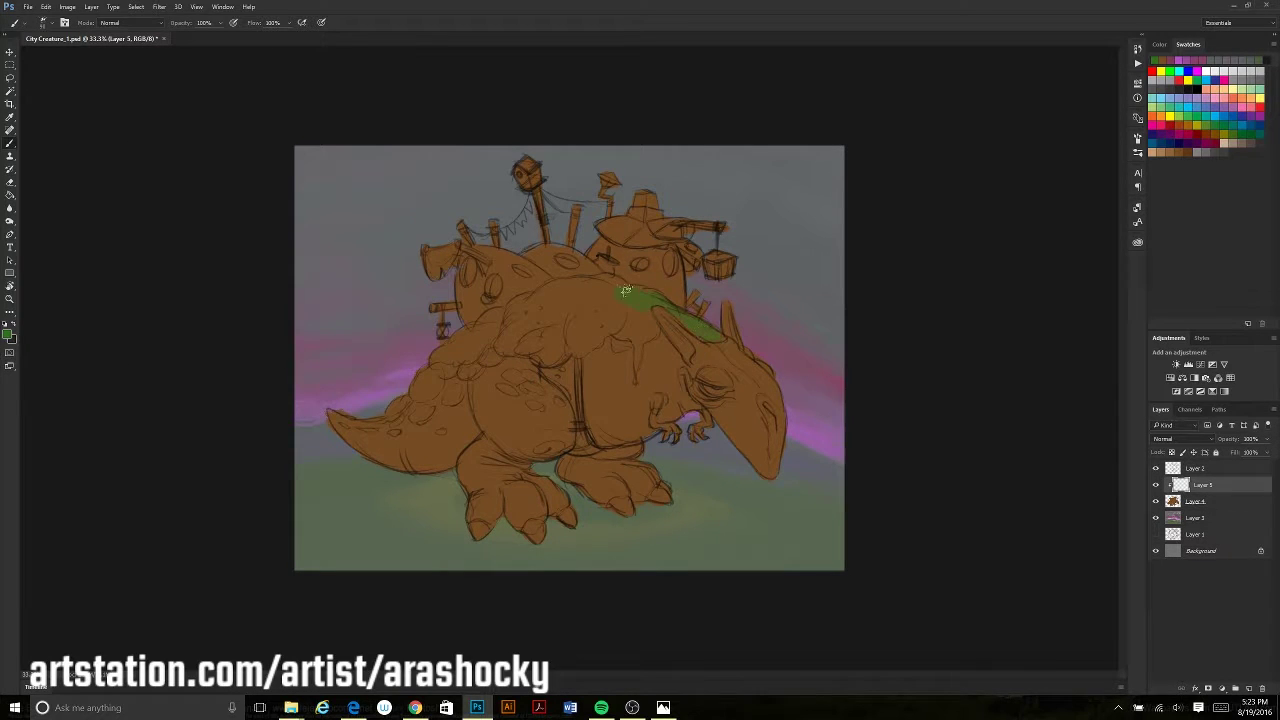
Spread green moss over the creature's back and down the tail
mouse_move(638, 349)
mouse_down()
mouse_move(603, 303)
mouse_move(559, 303)
mouse_move(494, 343)
mouse_up()
mouse_move(457, 396)
mouse_down()
mouse_move(362, 430)
mouse_move(392, 435)
mouse_up()
click(8, 334)
drag(268, 275, 268, 262)
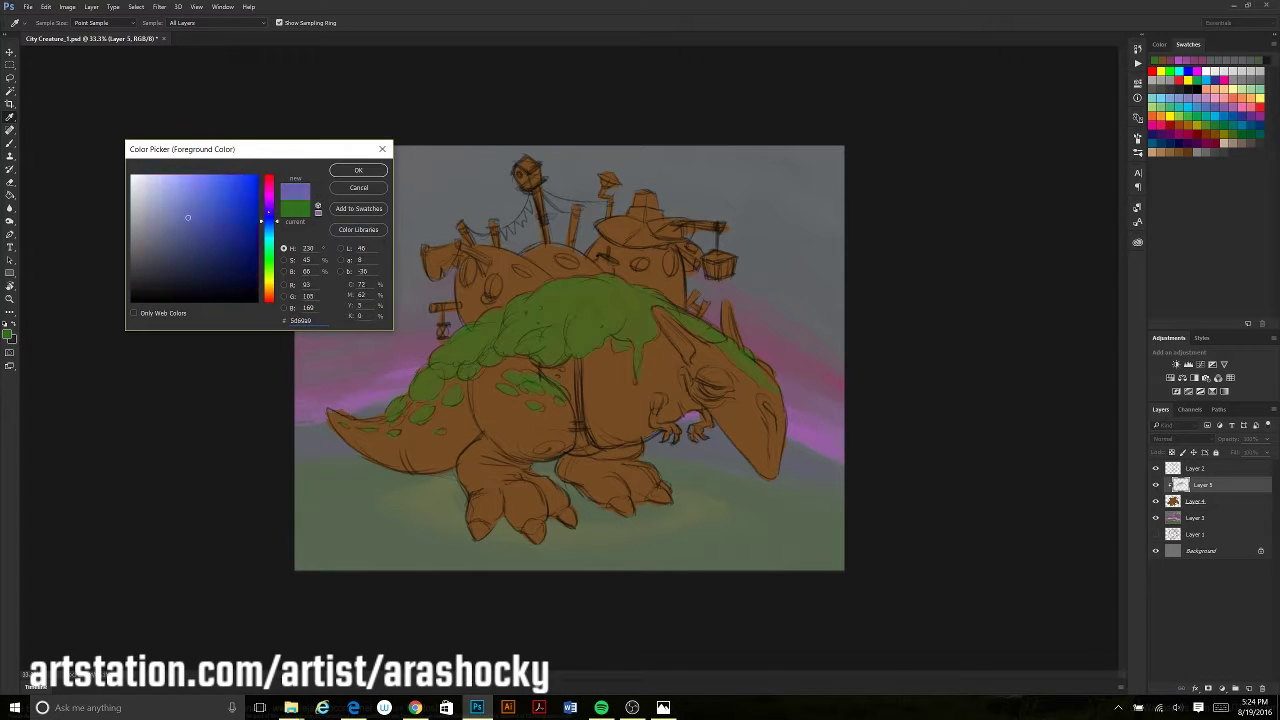
click(358, 170)
On a new layer, paint tan over the left and middle house domes
click(1235, 689)
drag(462, 318, 505, 265)
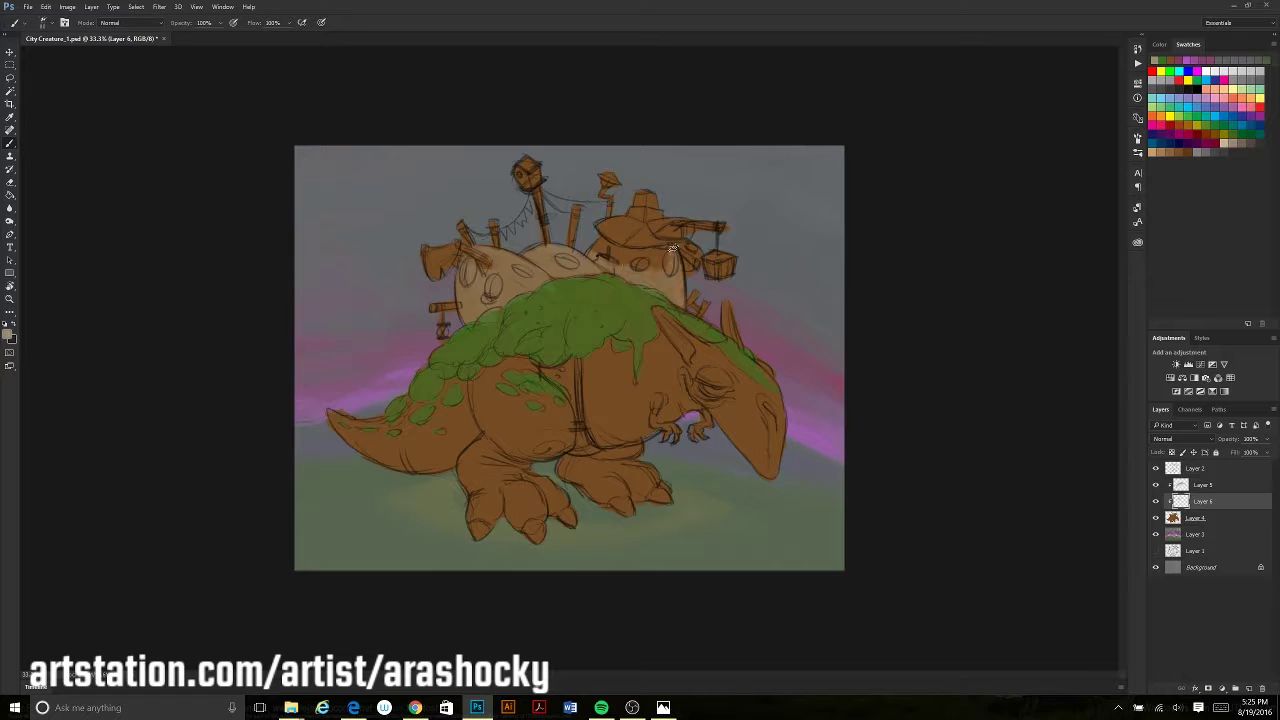
drag(505, 265, 645, 265)
key(r)
click(620, 455)
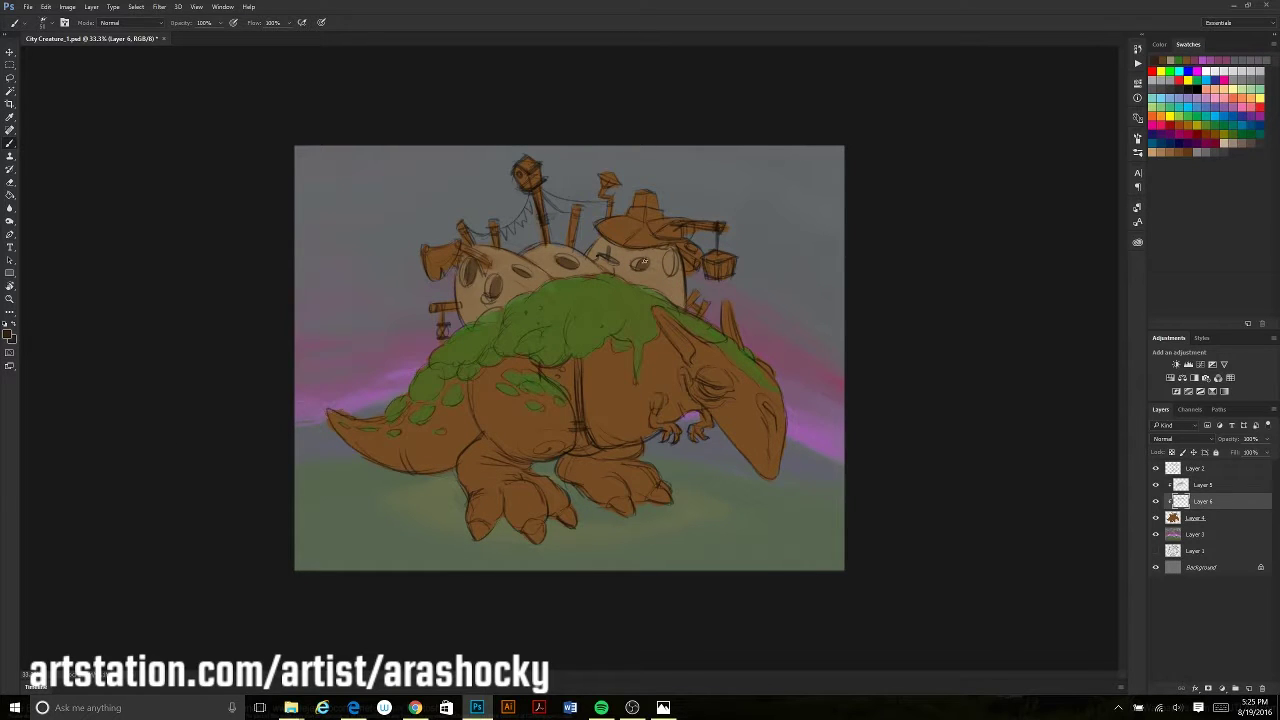
On a new layer below, paint the red bunting flag and dome roof
ctrl+click(1235, 689)
click(9, 335)
click(358, 170)
drag(445, 250, 432, 272)
drag(638, 234, 598, 222)
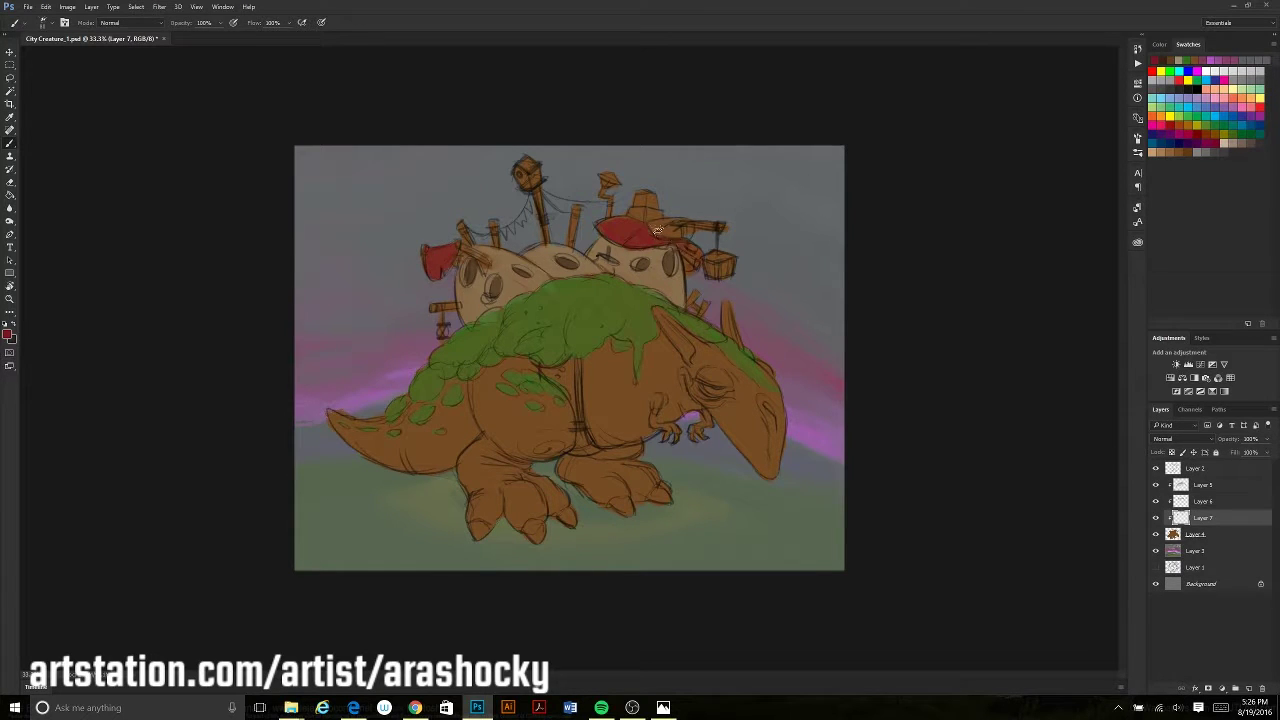
key(alt+bracketleft)
alt+click(528, 204)
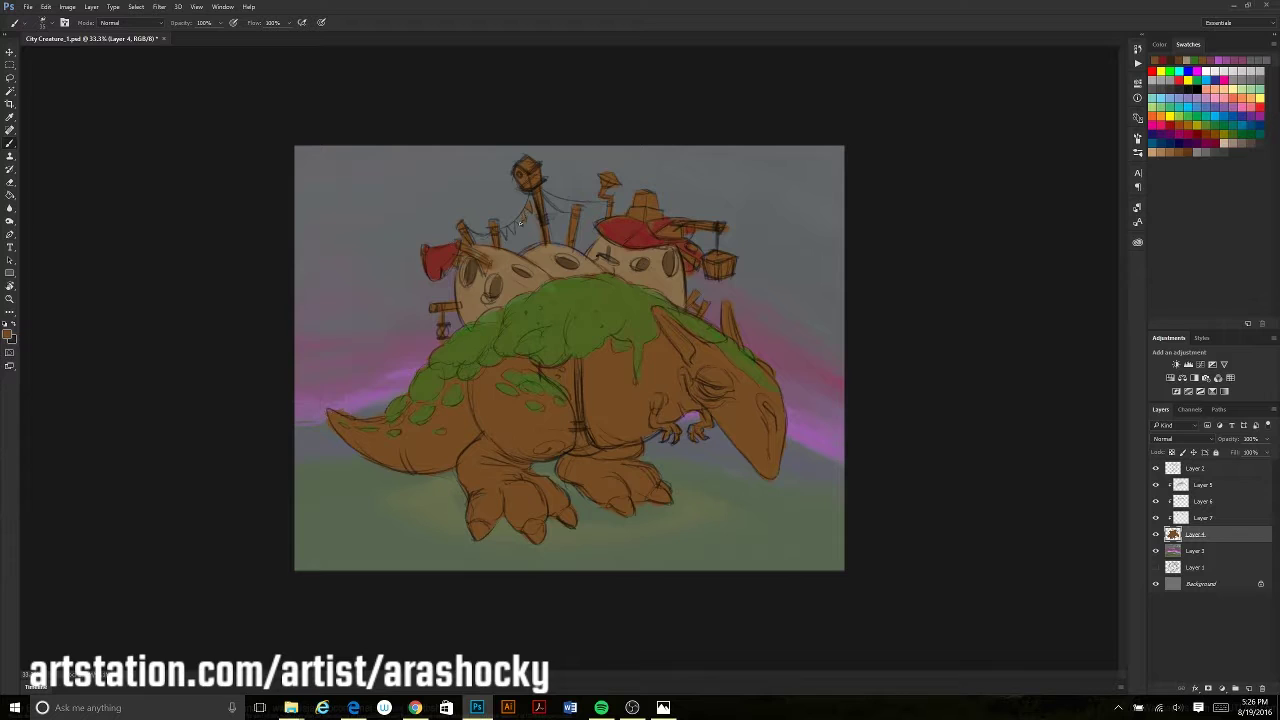
key(alt+bracketright)
alt+click(530, 217)
Add a new layer above the creature and darken the toe claws with darker brown
key(e)
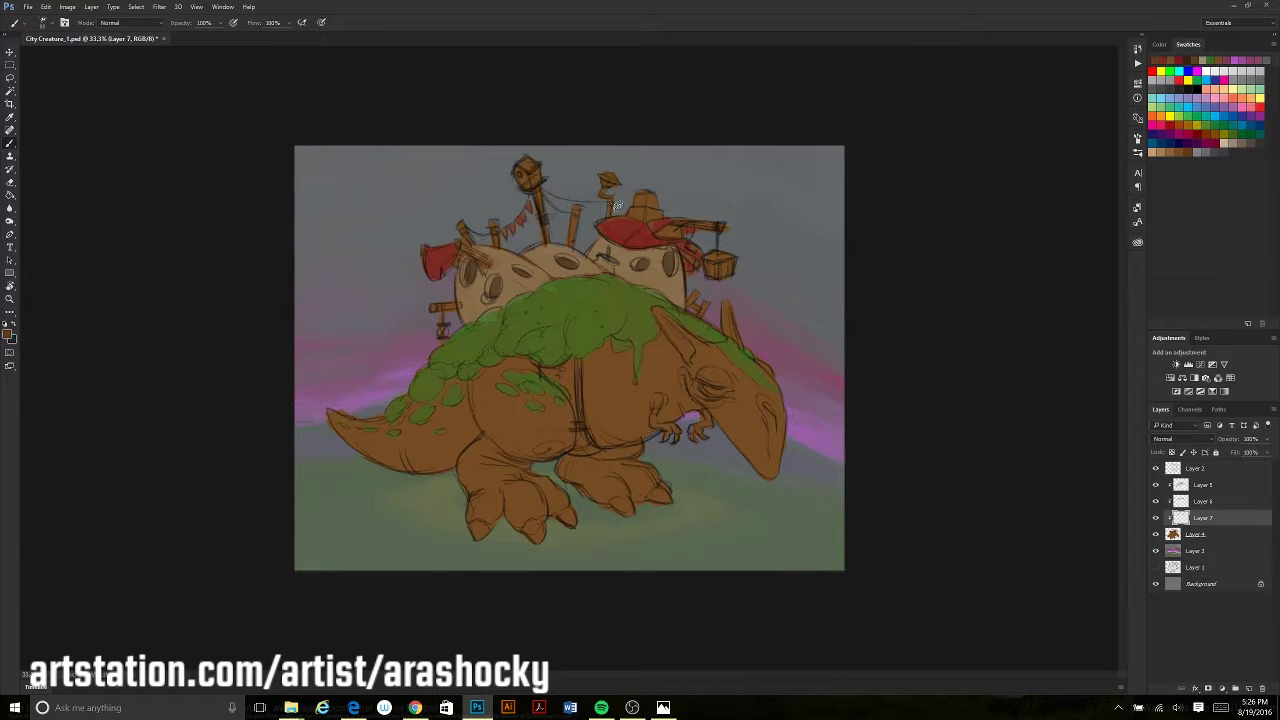
key(alt+bracketleft)
key(i)
click(580, 416)
key(b)
key(ctrl+shift+alt+n)
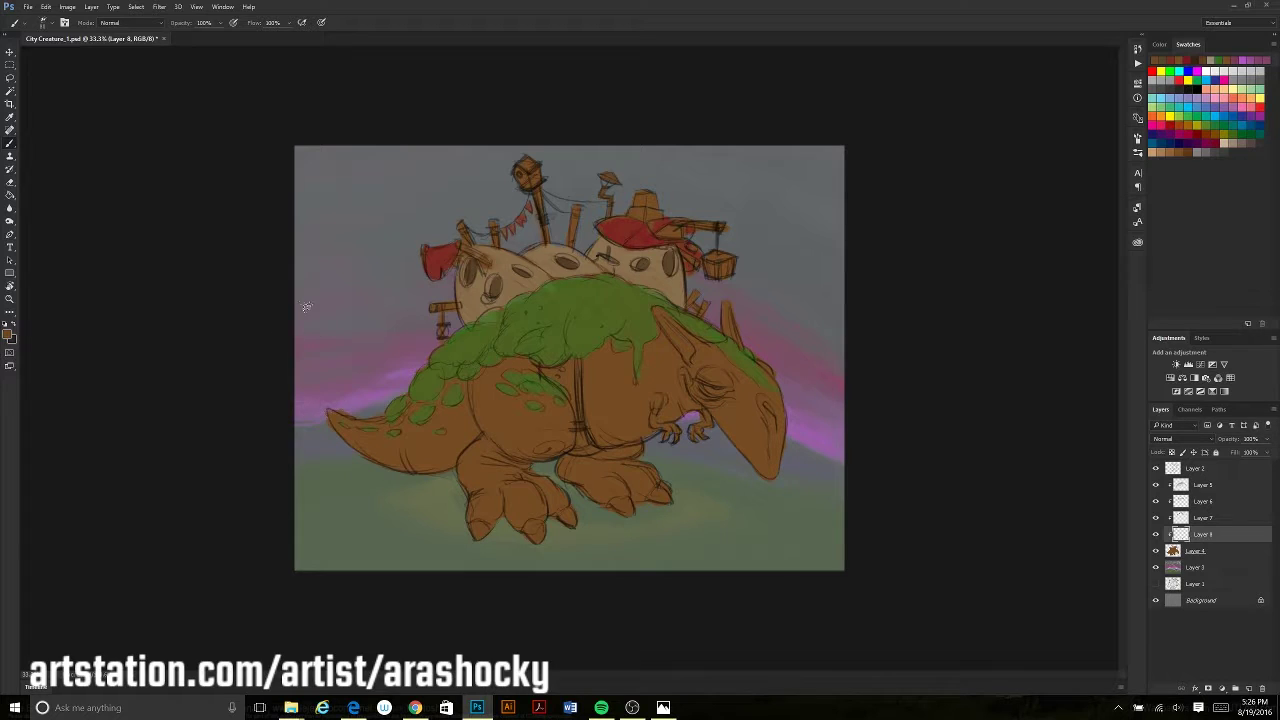
ctrl+click(422, 303)
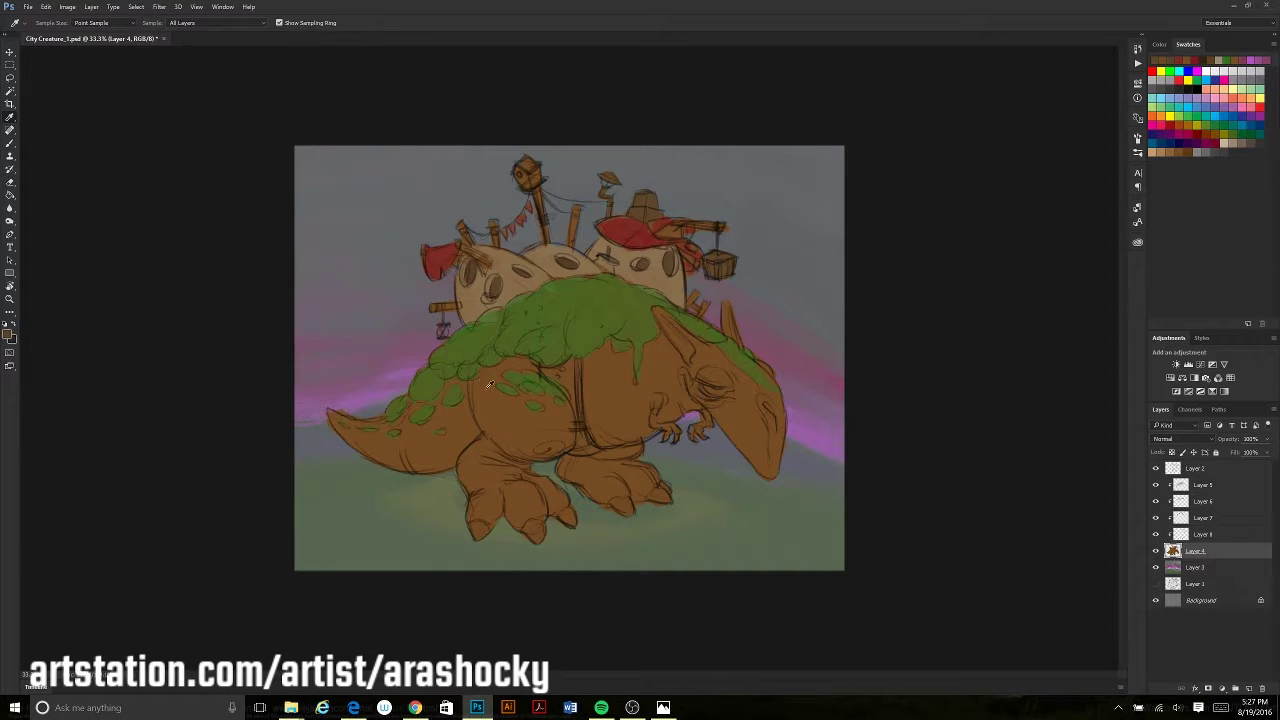
alt+click(474, 527)
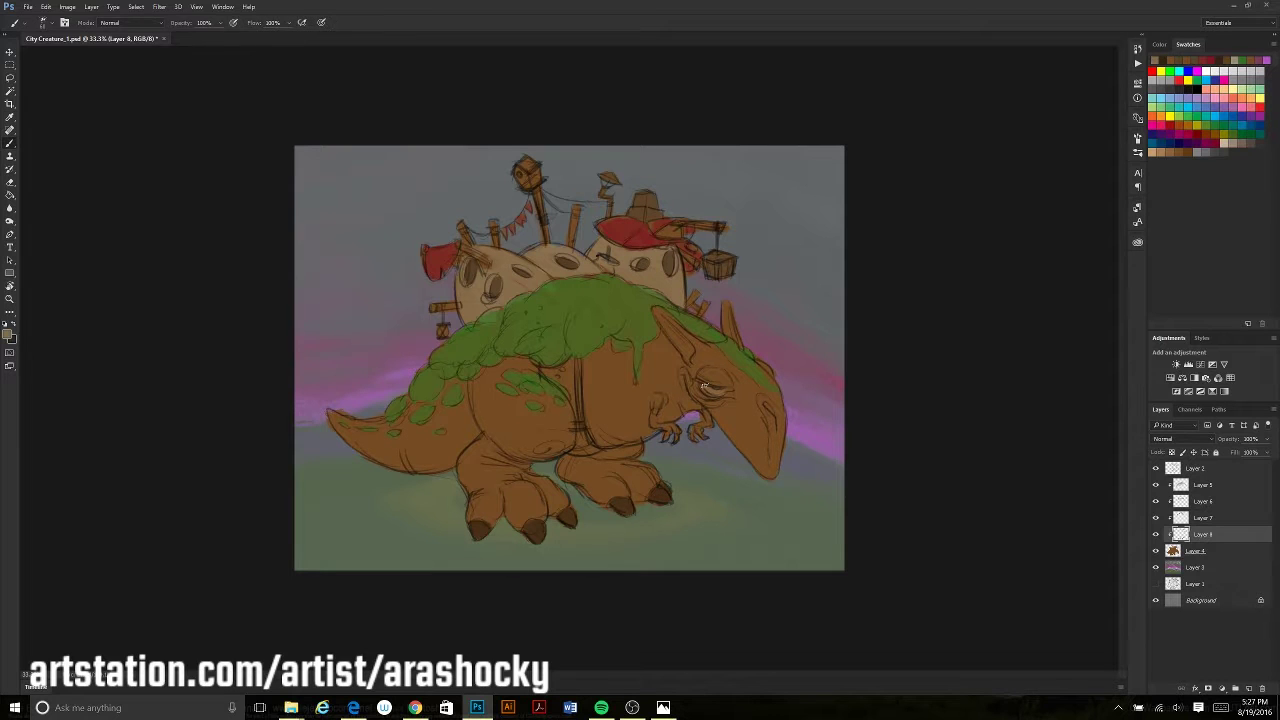
key(alt+bracketleft)
key(alt+bracketleft)
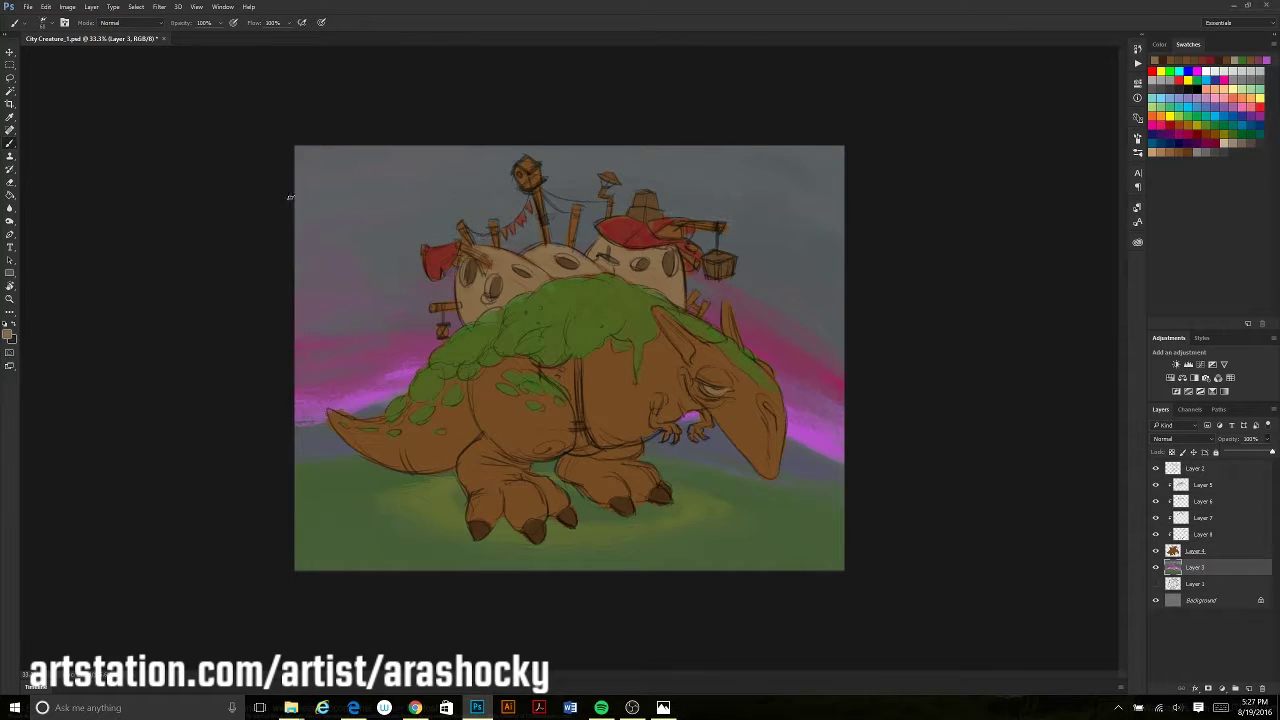
Add a new shading layer set to Linear Burn blend mode
key(ctrl+shift+alt+n)
click(1182, 438)
click(1180, 482)
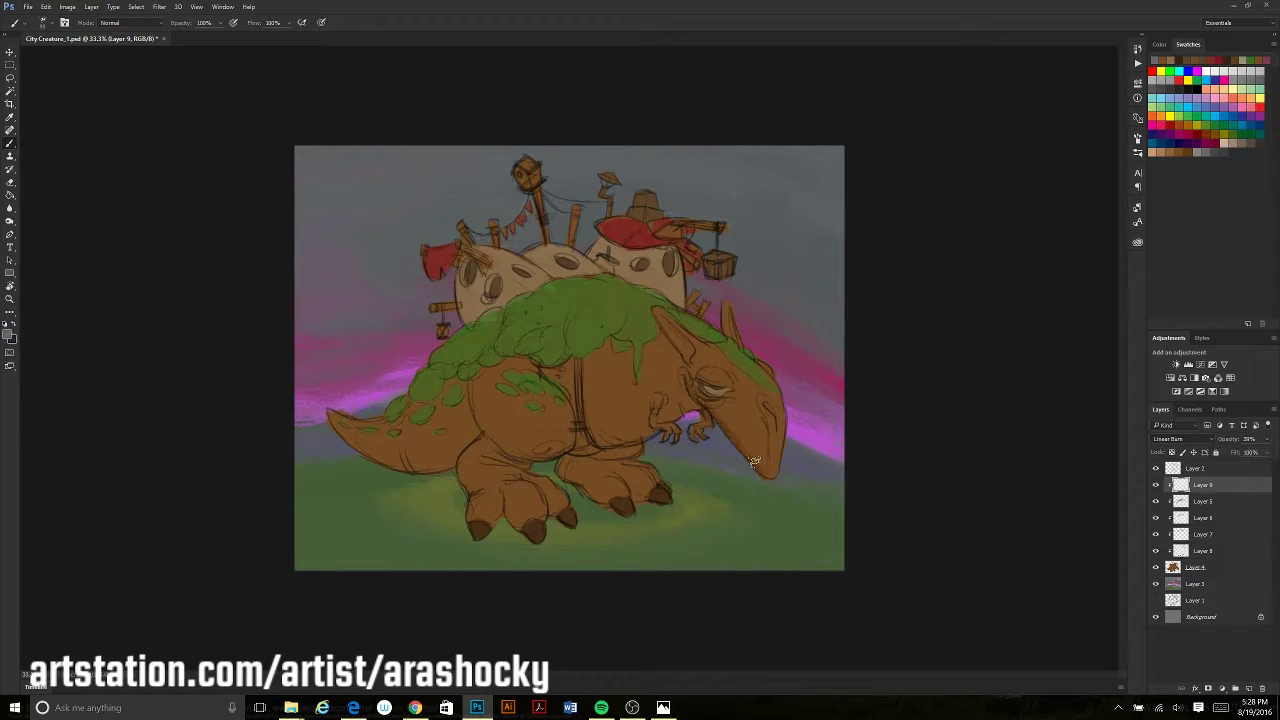
Shade the creature's belly and both hind legs in dark brown
key(e)
key(b)
mouse_move(550, 365)
mouse_down()
mouse_move(585, 455)
mouse_move(645, 510)
mouse_move(595, 480)
mouse_up()
mouse_move(525, 440)
mouse_down()
mouse_move(465, 475)
mouse_move(480, 515)
mouse_up()
drag(560, 400, 470, 455)
drag(525, 370, 470, 445)
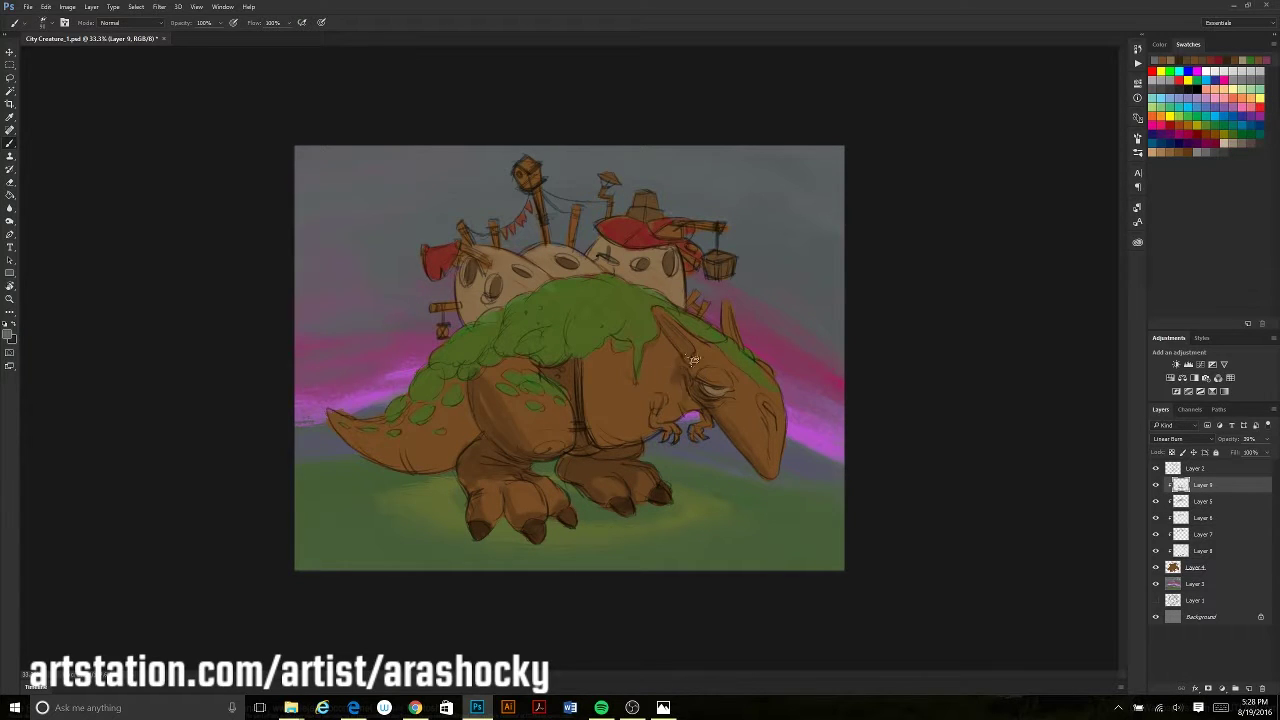
Shade the red roof's right side, the left house dome and flag, and the tail and haunch
drag(685, 232, 650, 252)
drag(462, 284, 440, 310)
drag(444, 245, 430, 275)
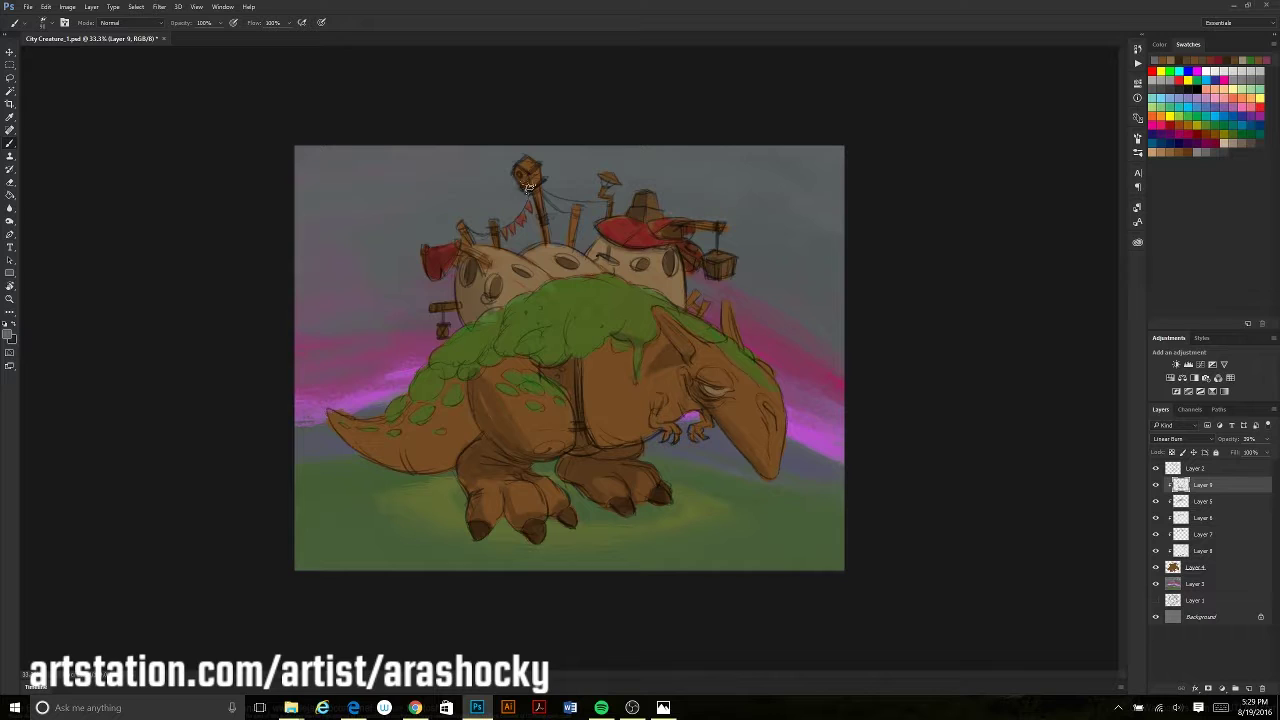
drag(457, 392, 345, 440)
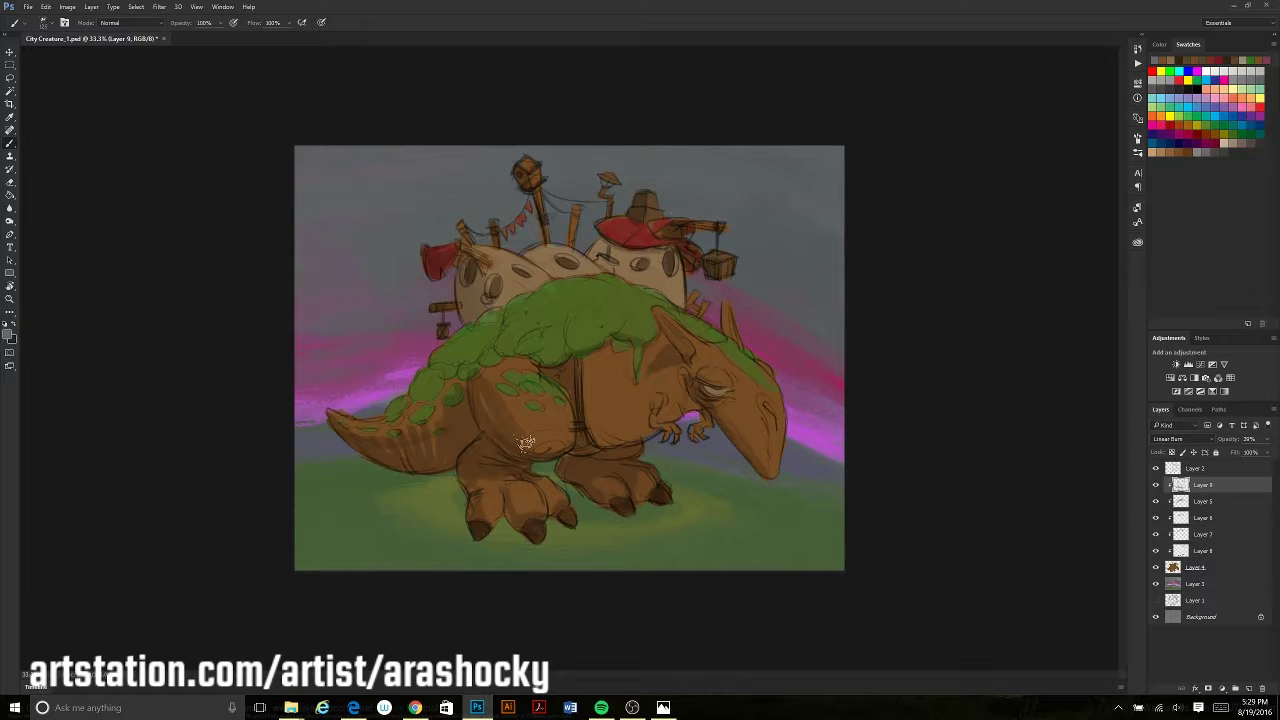
Add Layer 10 and sample muted brown and green-grey colours from the canvas
key(ctrl+shift+alt+n)
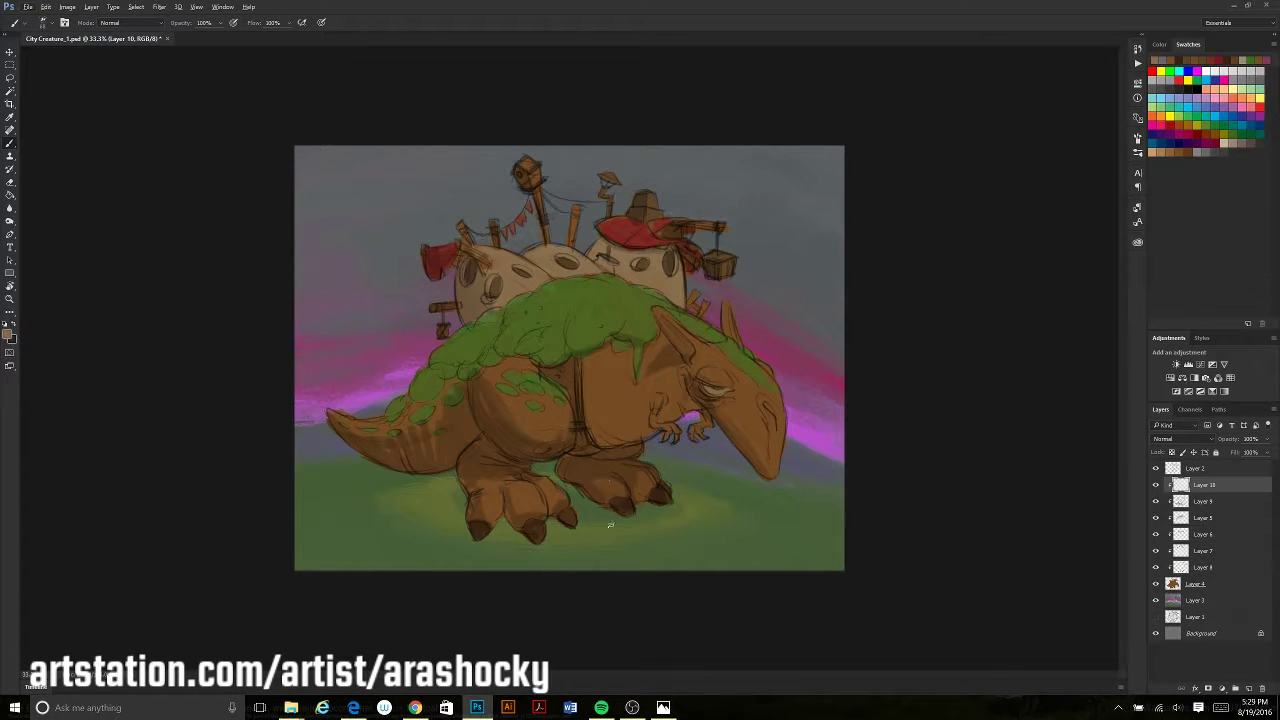
key(ctrl+z)
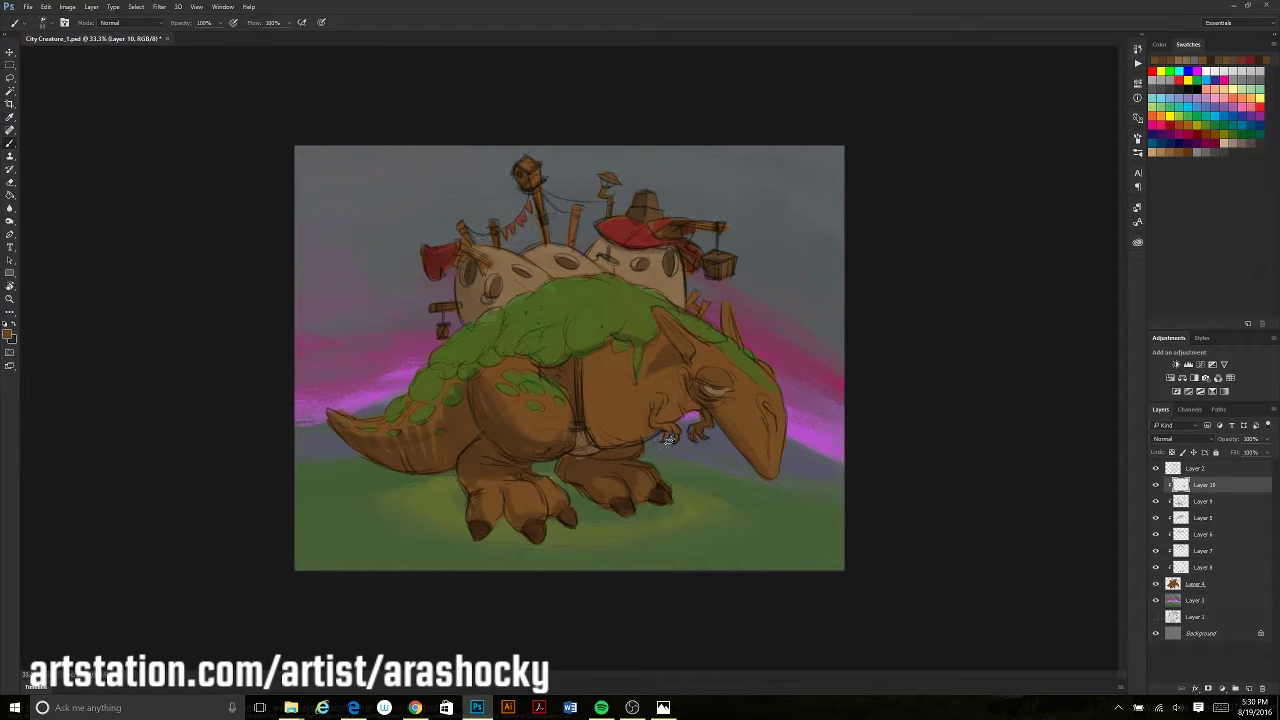
alt+click(661, 458)
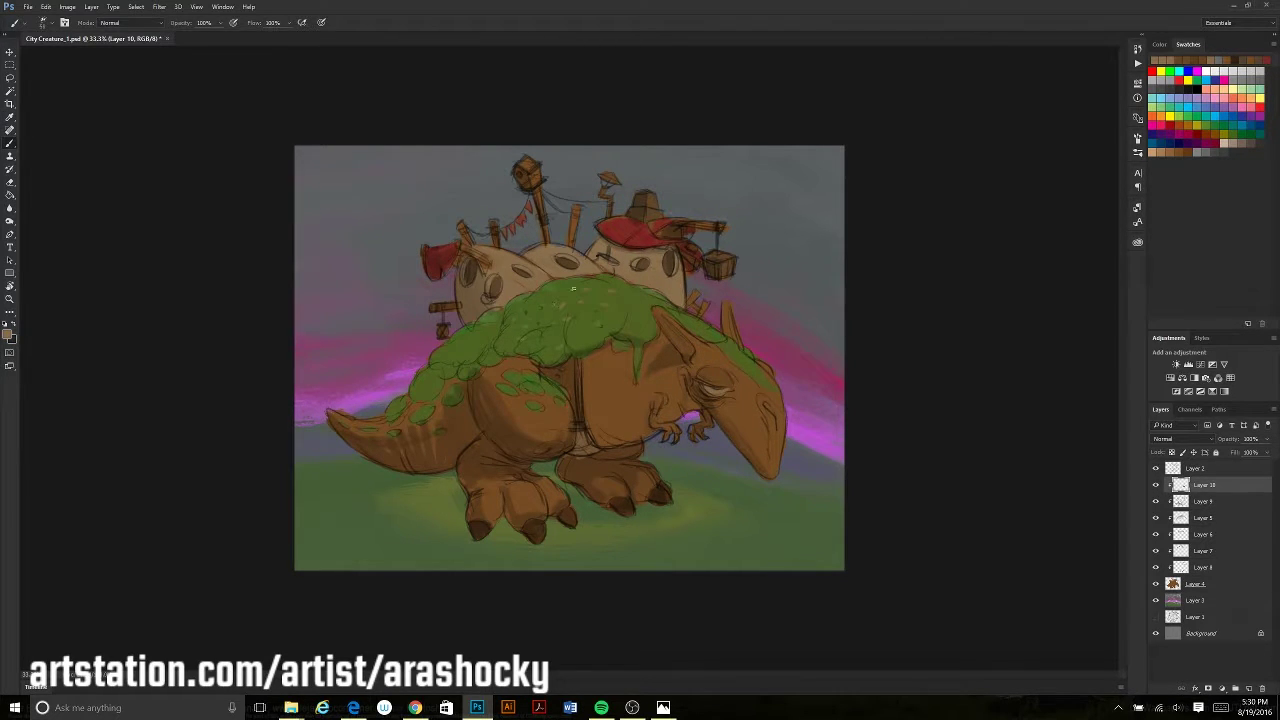
alt+click(608, 263)
alt+click(409, 224)
click(1198, 606)
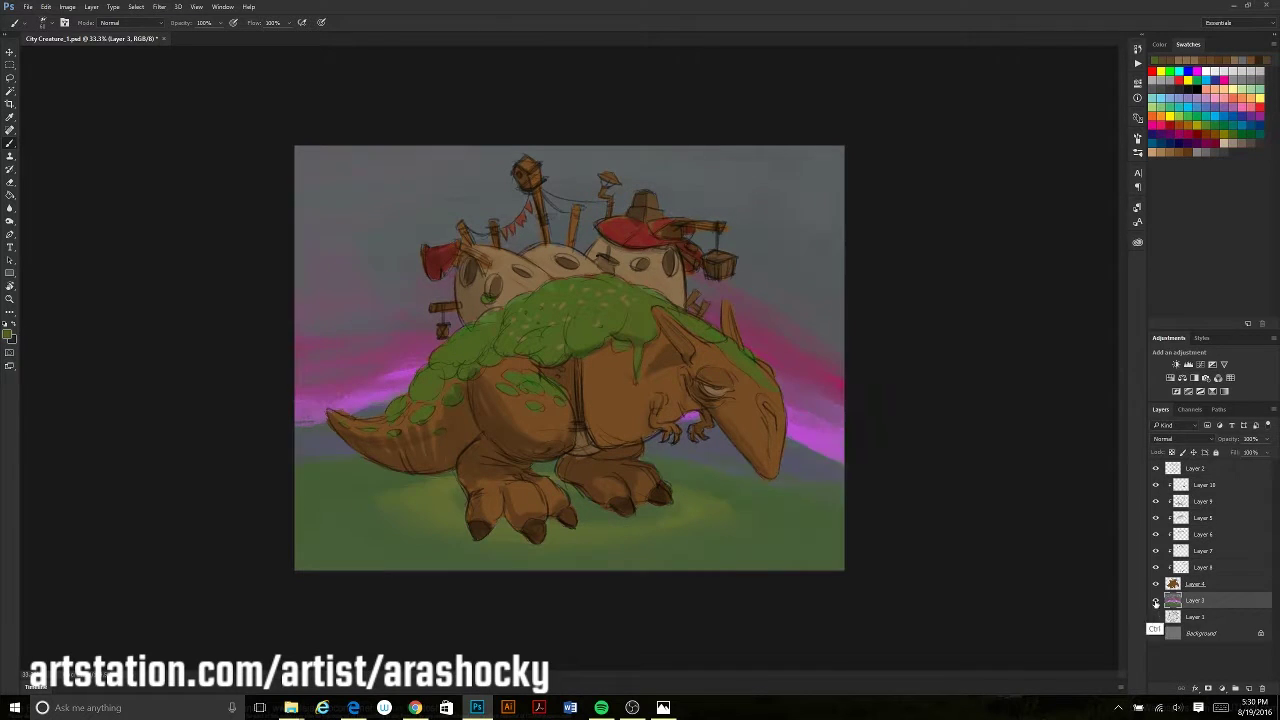
Darken background Layer 3 with Levels and lower its saturation with Hue/Saturation
key(ctrl+l)
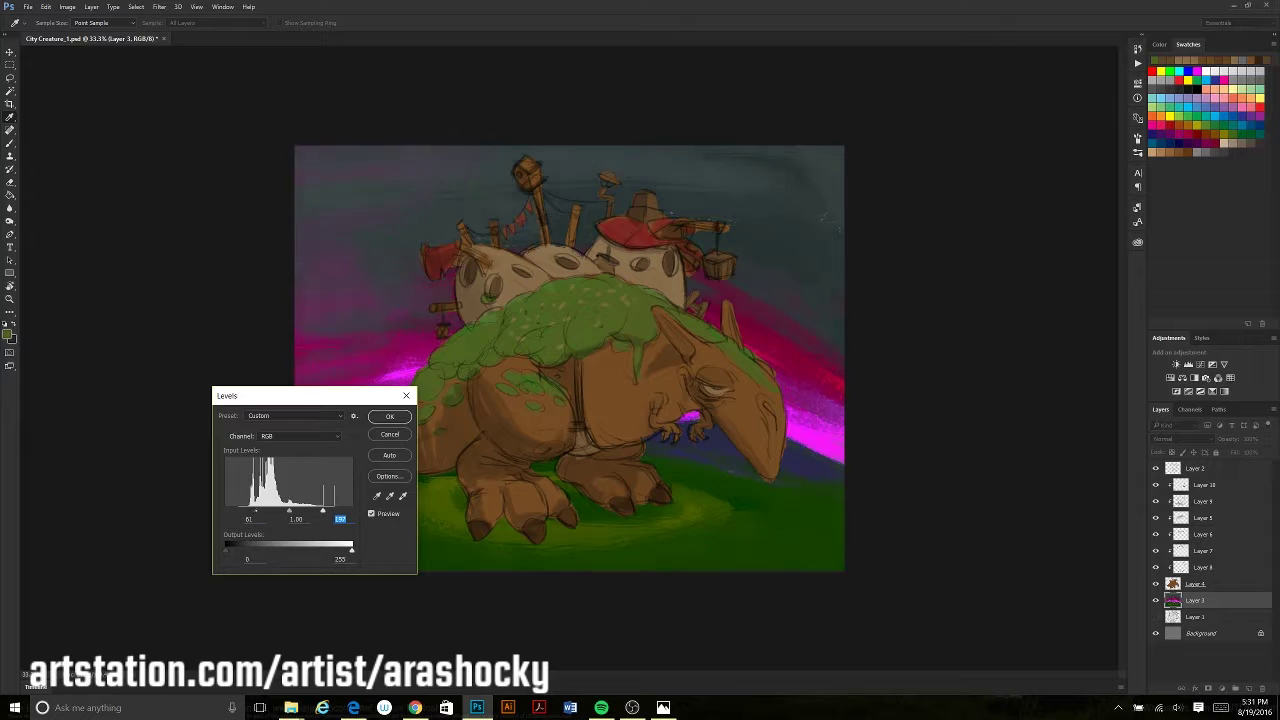
key(Escape)
key(ctrl+alt+u)
key(Return)
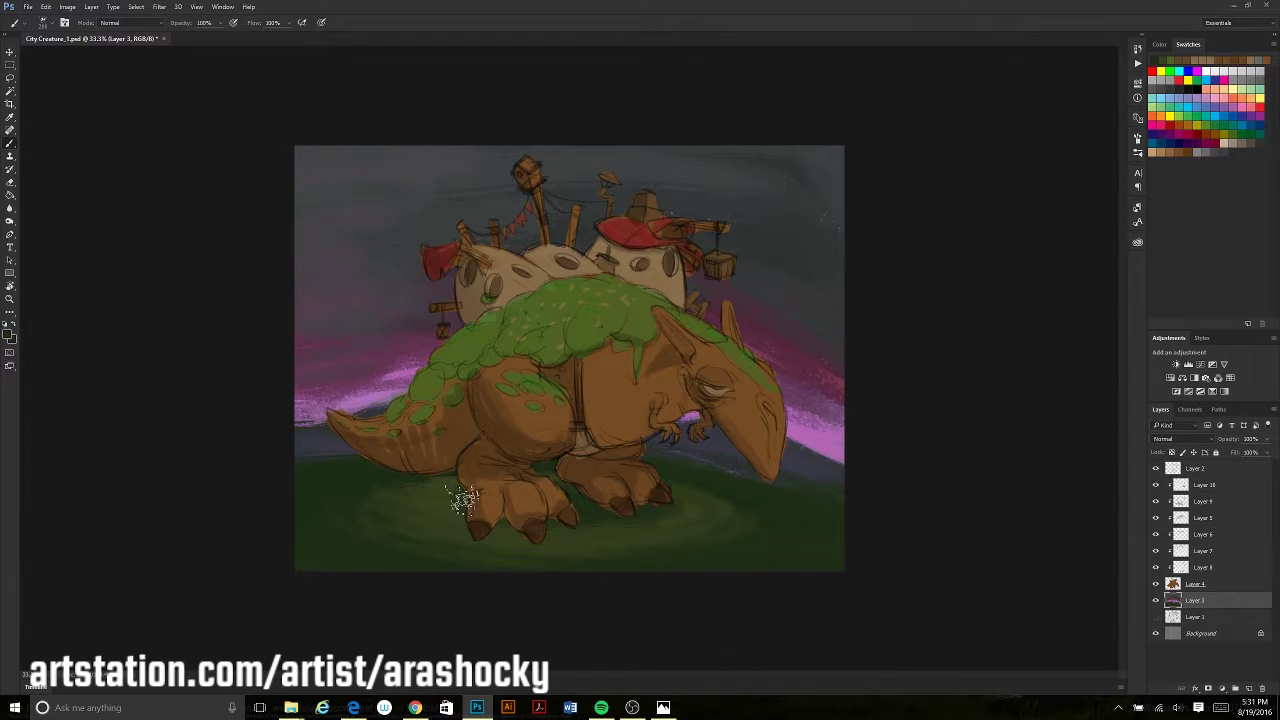
Erase on the creature's colour layer and add a dark brown stroke near the front foot
key(alt+bracketright)
key(e)
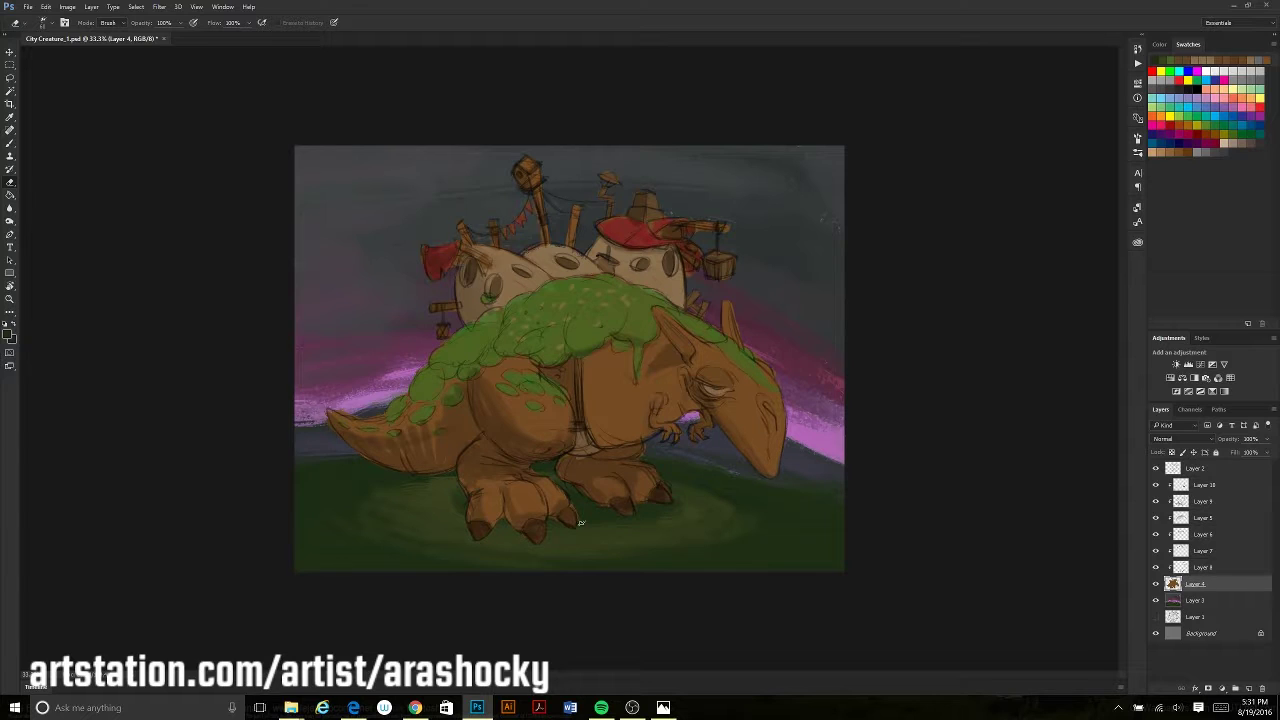
key(alt+bracketright)
key(alt+bracketright)
key(alt+bracketright)
key(b)
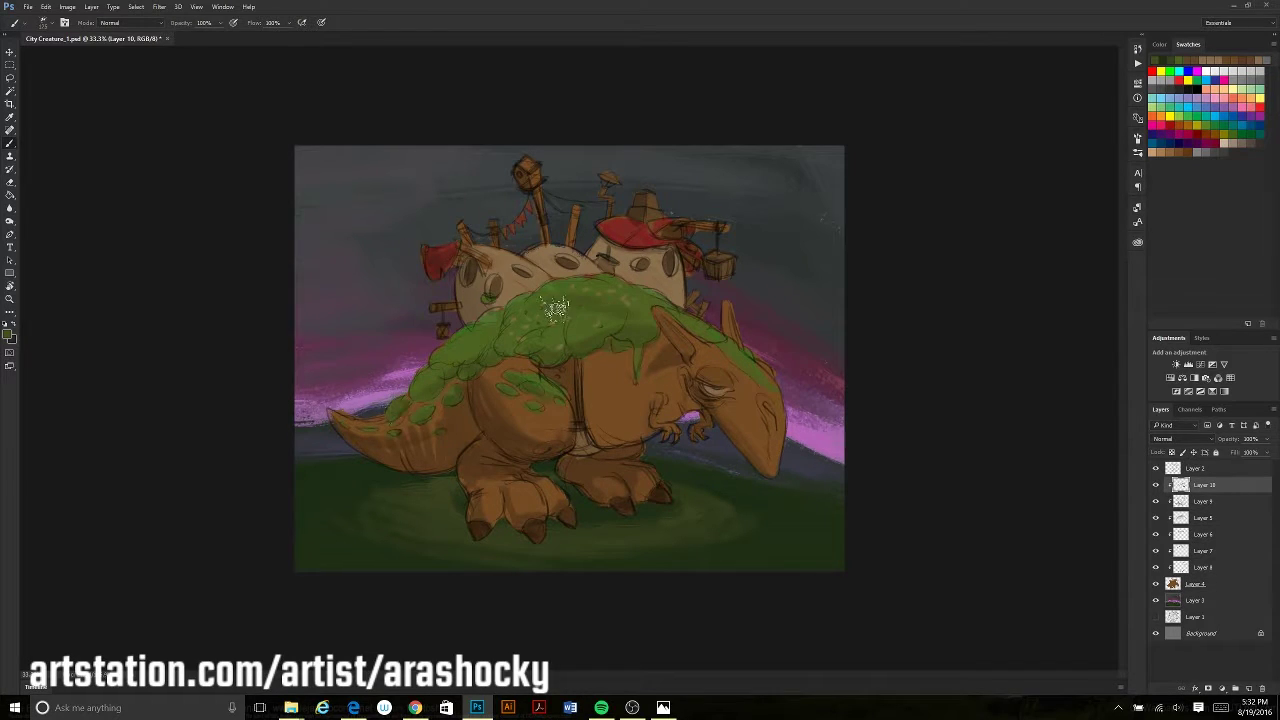
alt+click(770, 395)
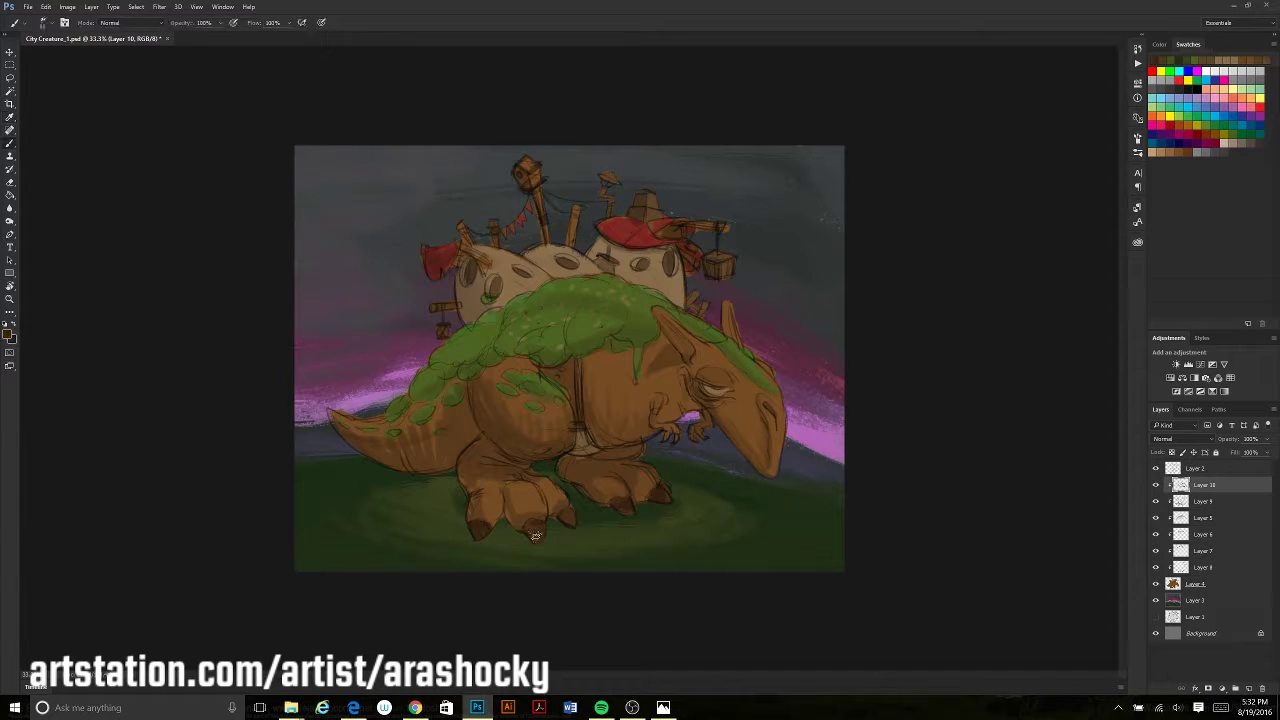
drag(608, 488, 638, 486)
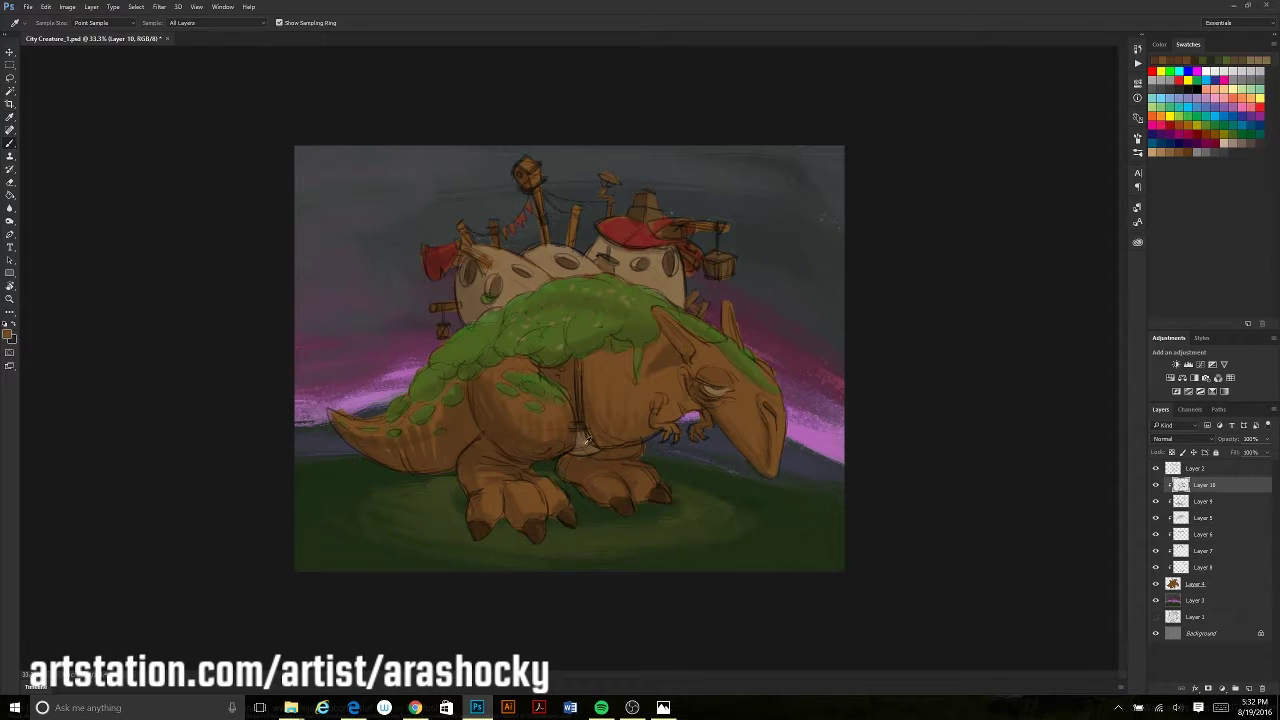
Erase stray paint on the creature's colour layer, then sample red and moss green colours
alt+click(618, 226)
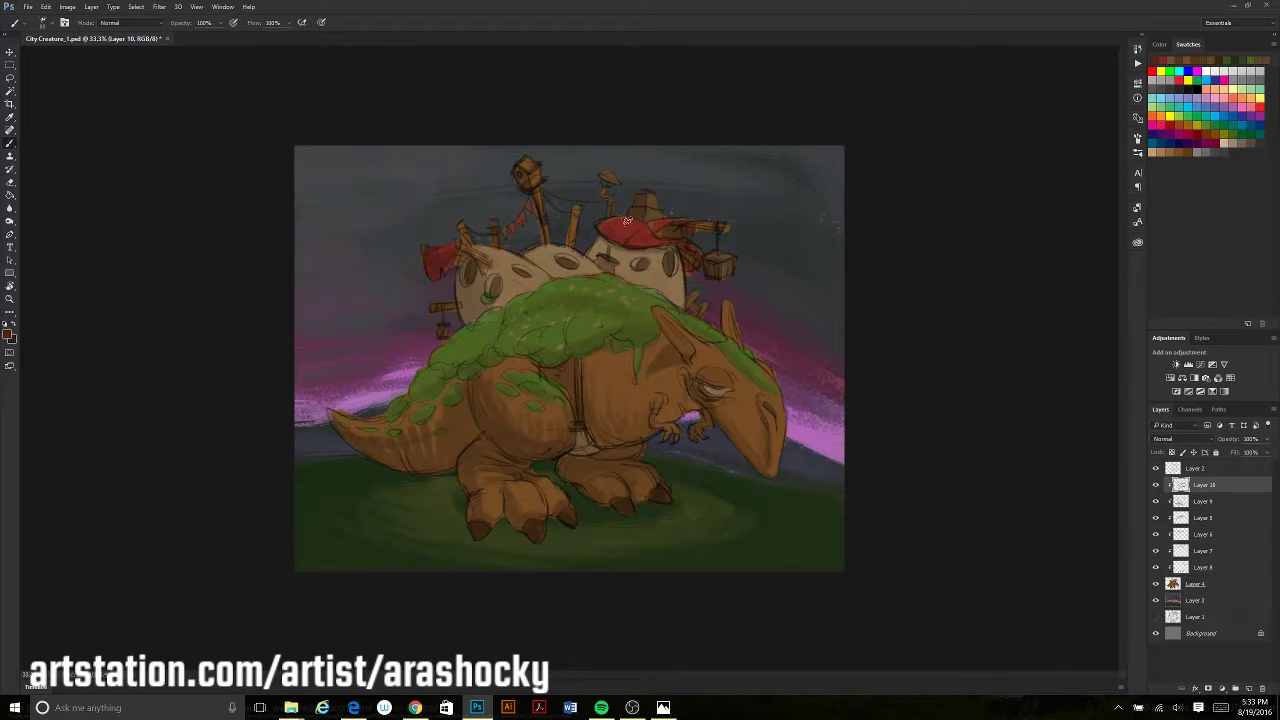
key(alt)
key(e)
ctrl+click(575, 229)
click(1200, 484)
key(b)
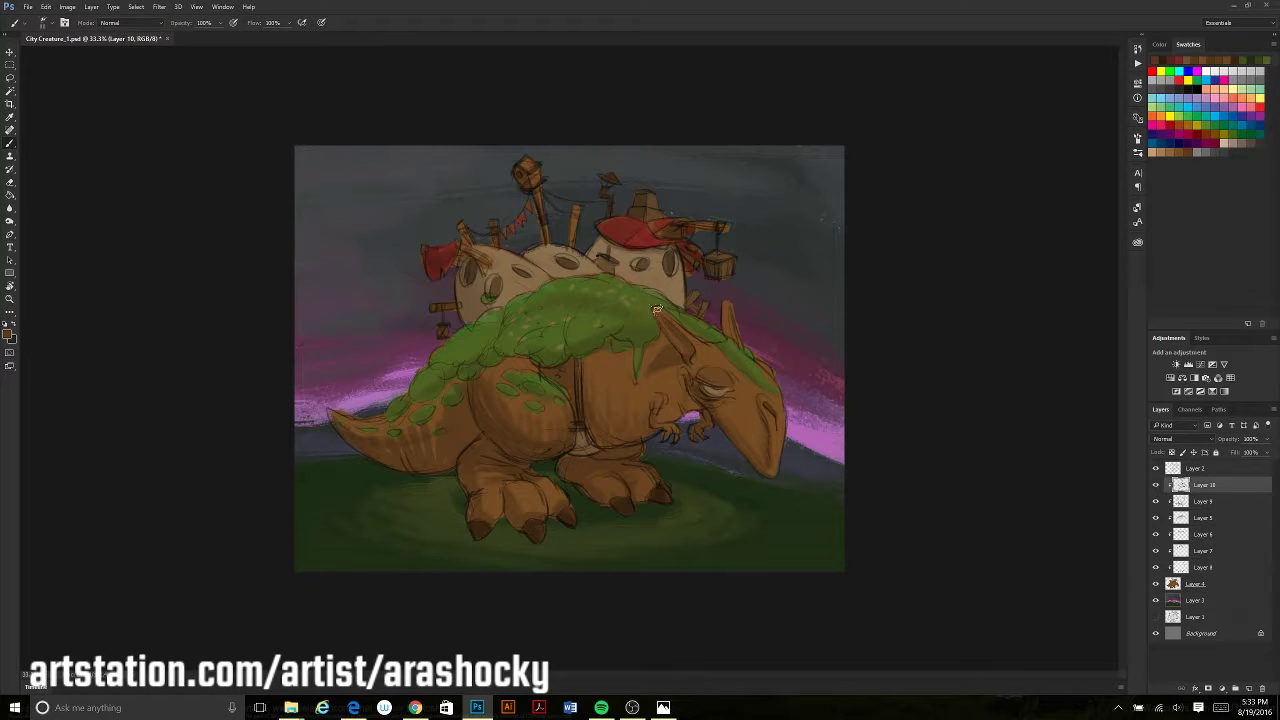
alt+click(435, 382)
alt+click(642, 297)
Add Layer 11 for moss highlights and flip the whole canvas horizontally
key(ctrl+shift+alt+n)
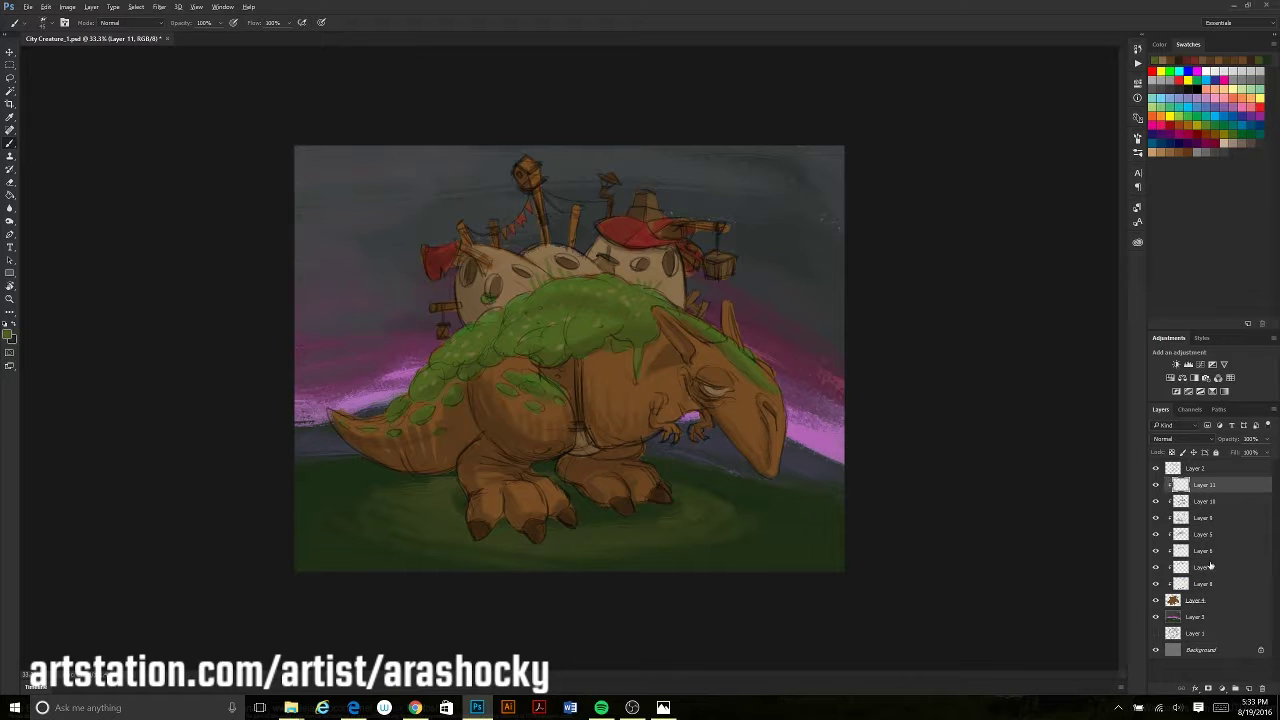
alt+click(698, 405)
key(alt+bracketleft)
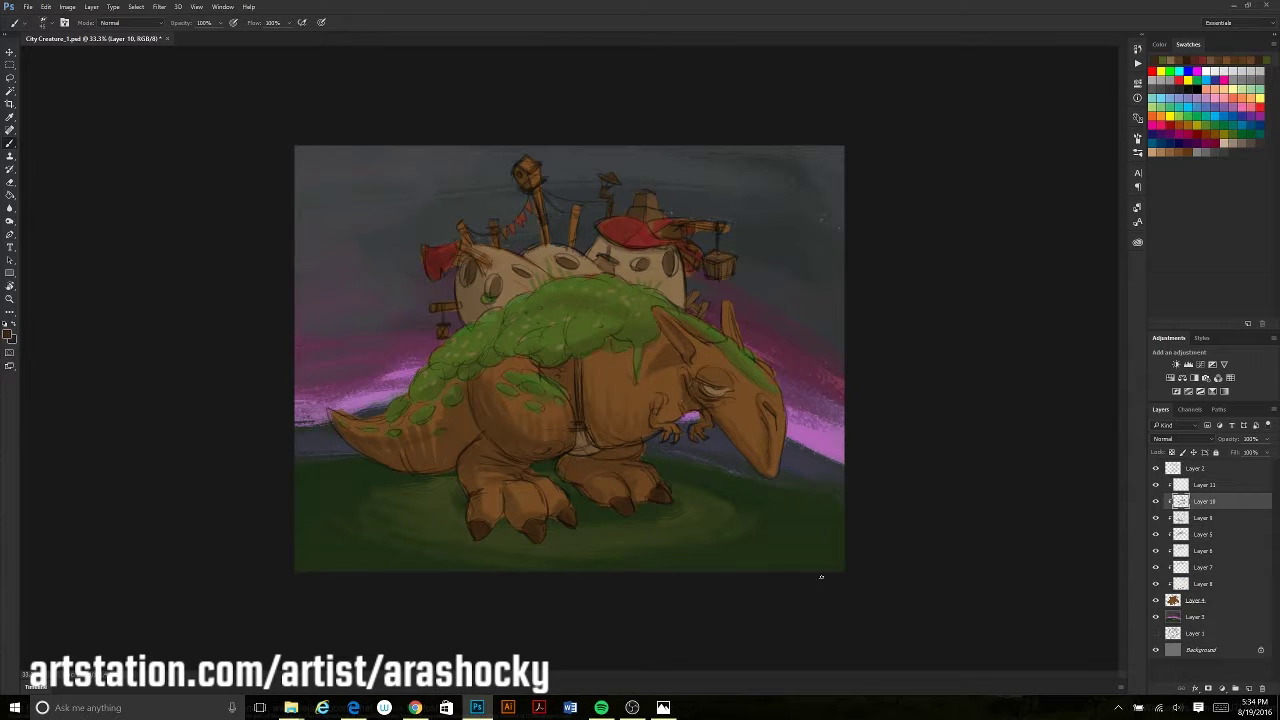
key(ctrl+shift+h)
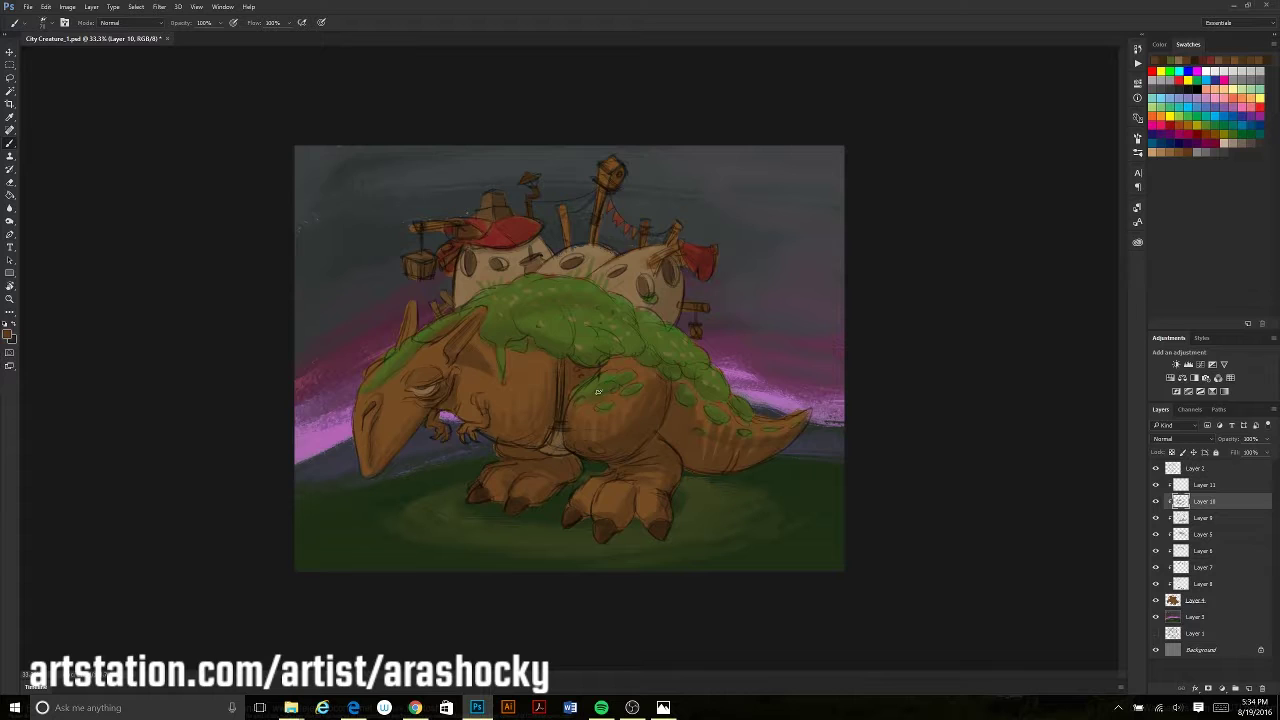
Tone down the pink sky band with muted mauve behind the creature
key(bracketright)
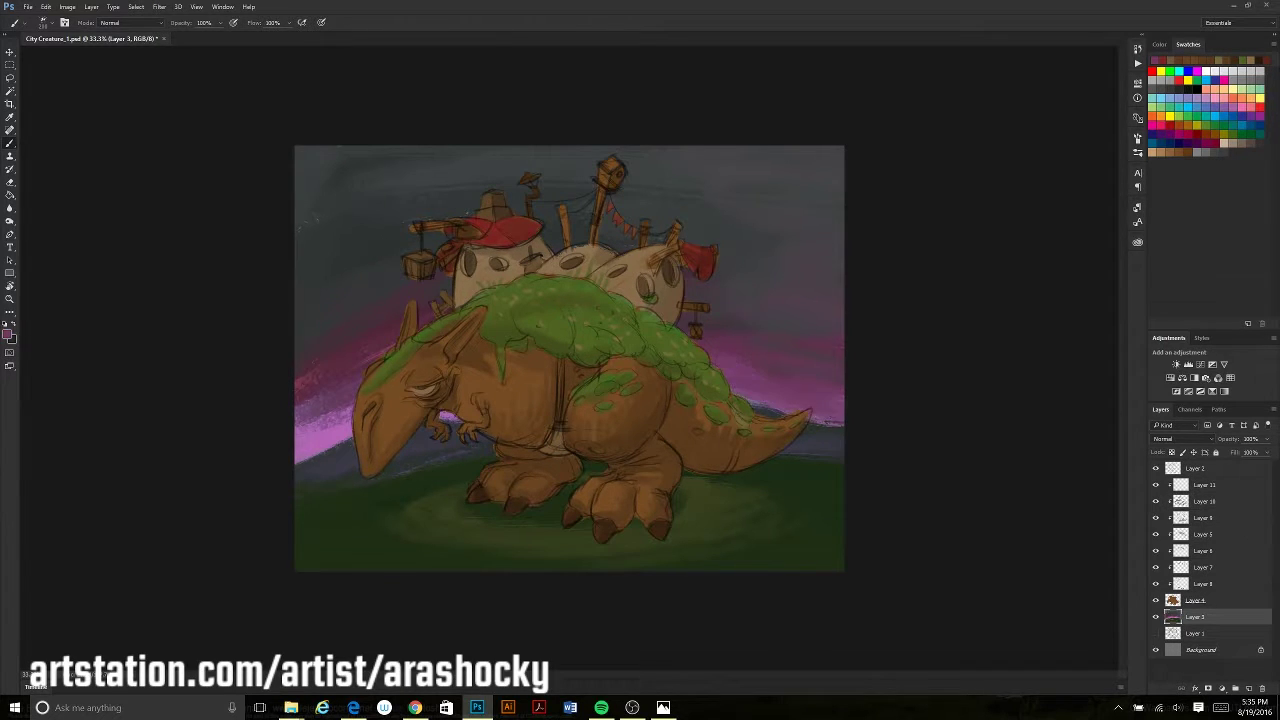
key(i)
key(b)
mouse_move(298, 455)
mouse_down()
mouse_move(400, 395)
mouse_move(720, 380)
mouse_up()
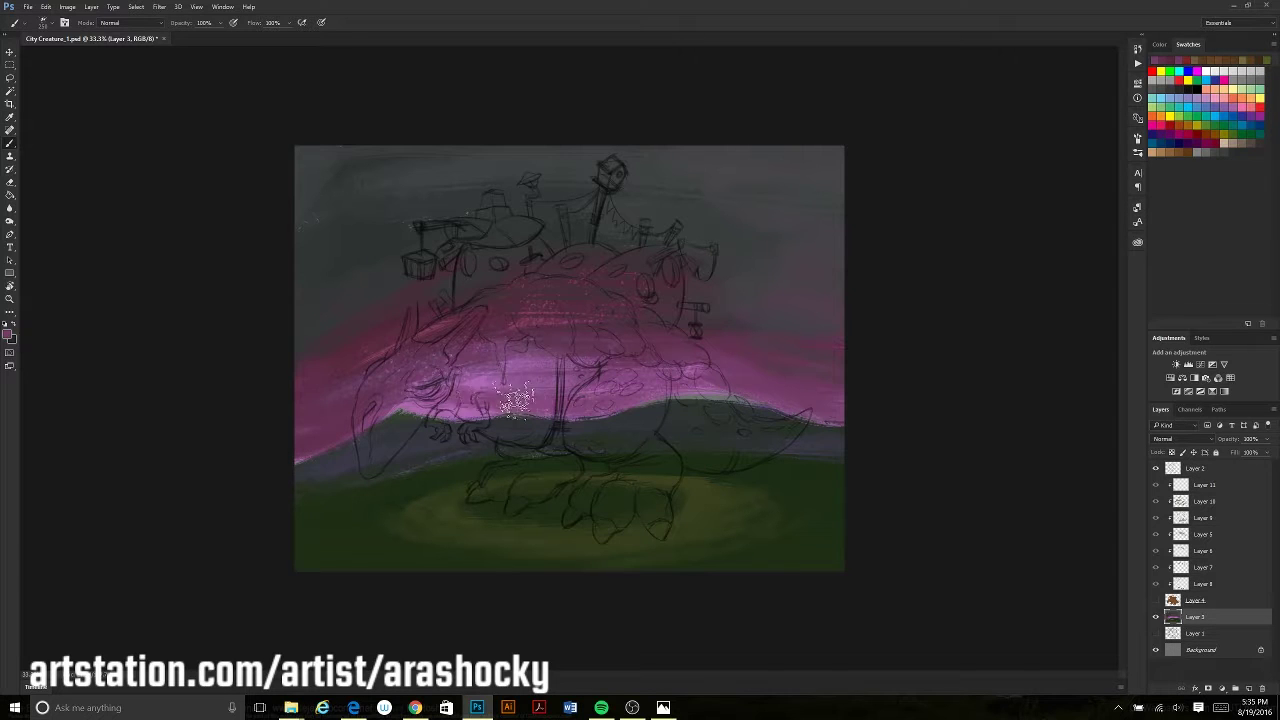
drag(400, 420, 590, 365)
key(ctrl+alt+z)
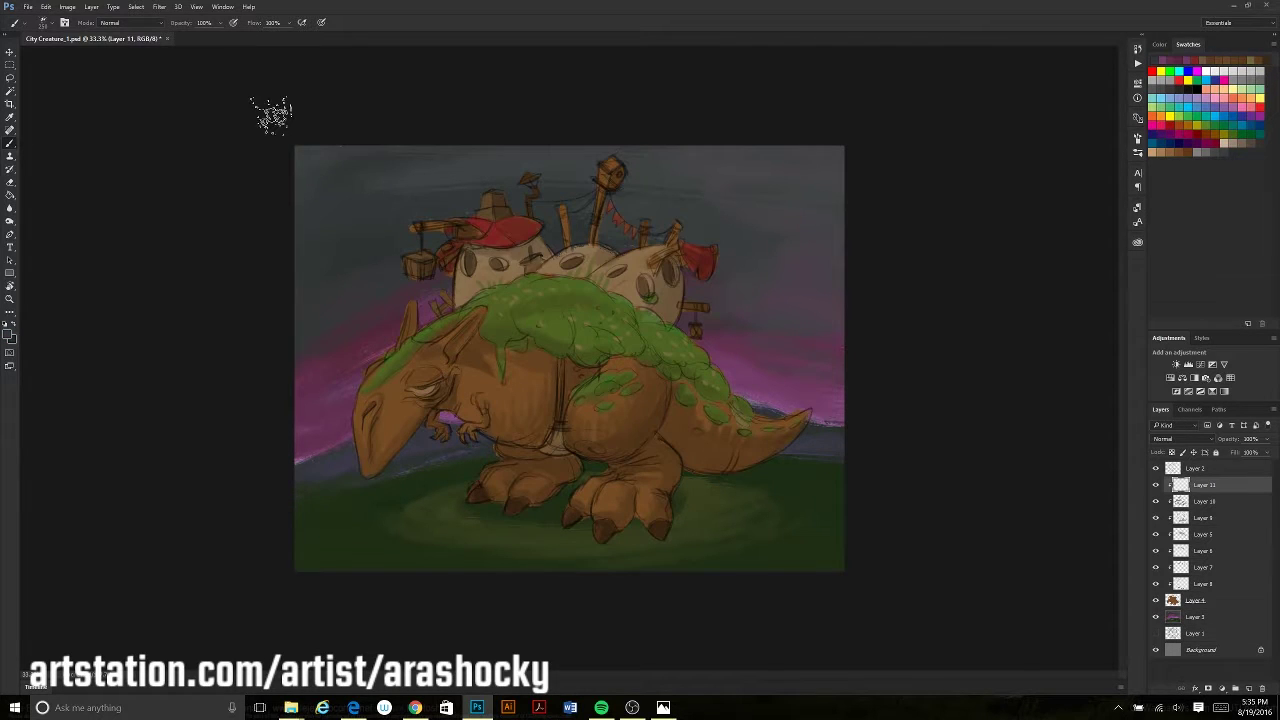
Choose a bright green and add a new clipped layer set to Overlay
alt+shift+right_click(325, 188)
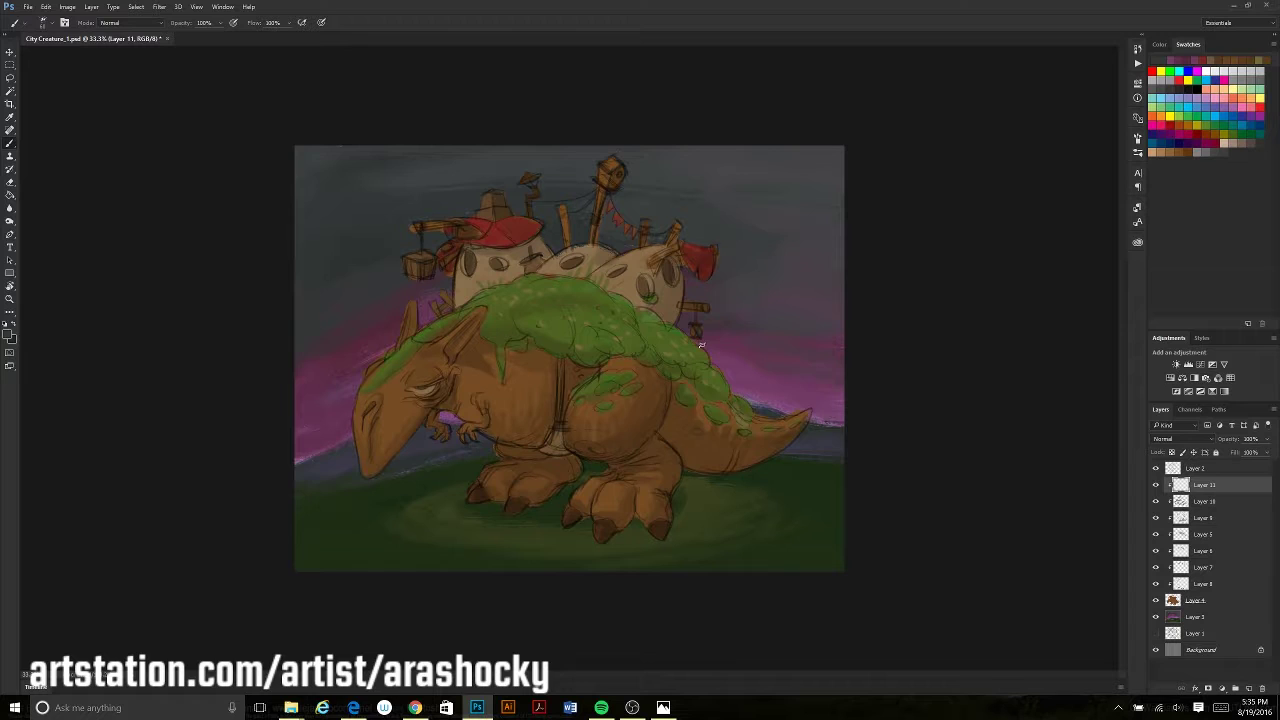
click(9, 334)
click(242, 194)
key(Return)
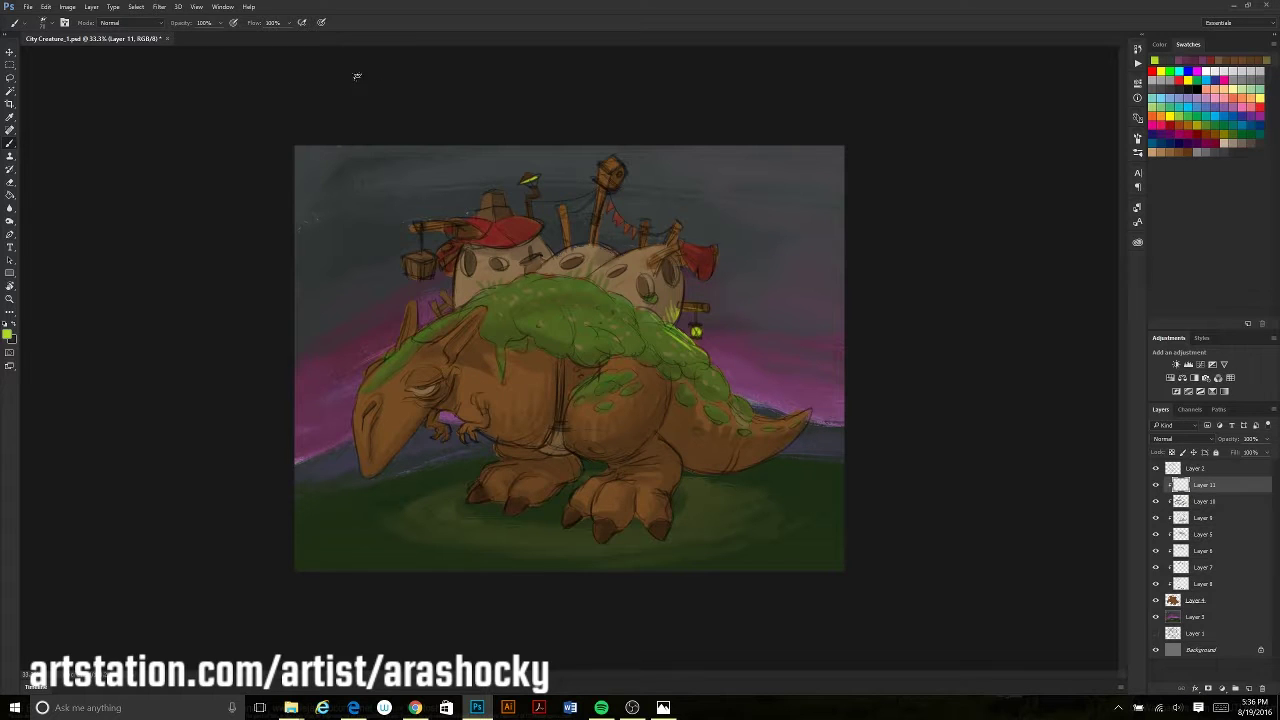
key(ctrl+shift+alt+n)
key(shift+alt+o)
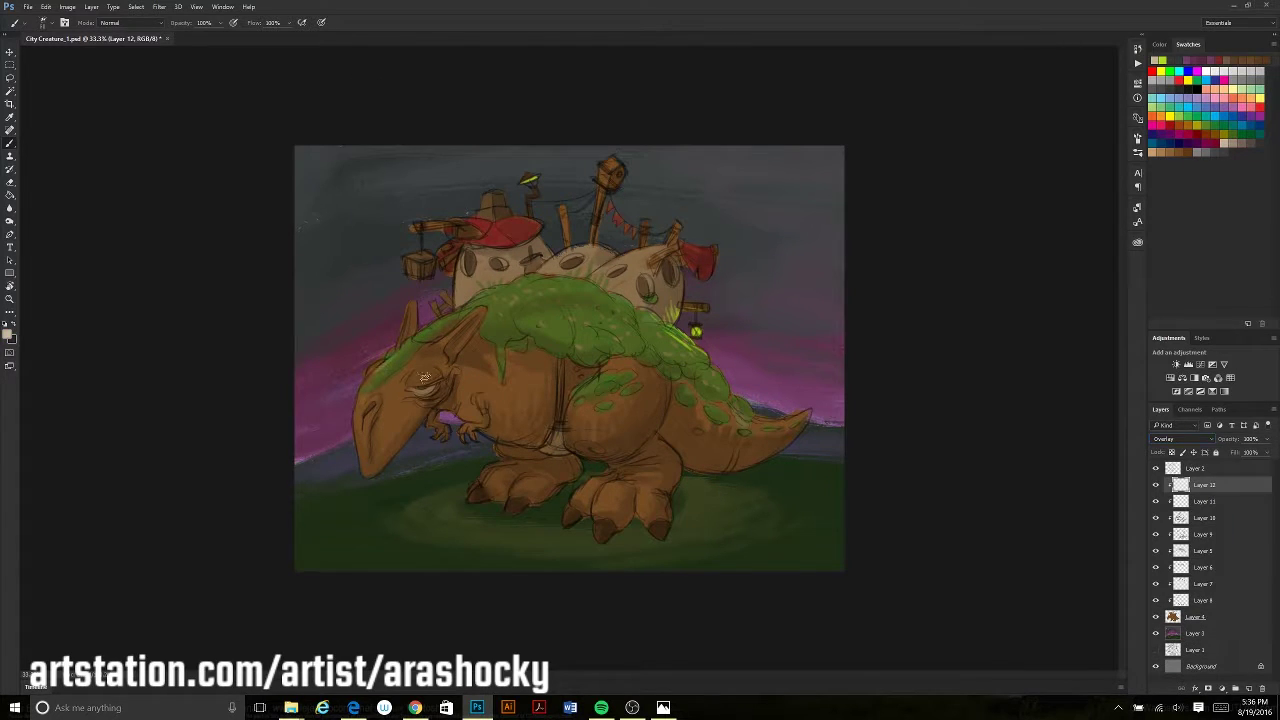
Paint bright green moss highlights, then open Hue/Saturation on background Layer 3
drag(371, 408, 392, 430)
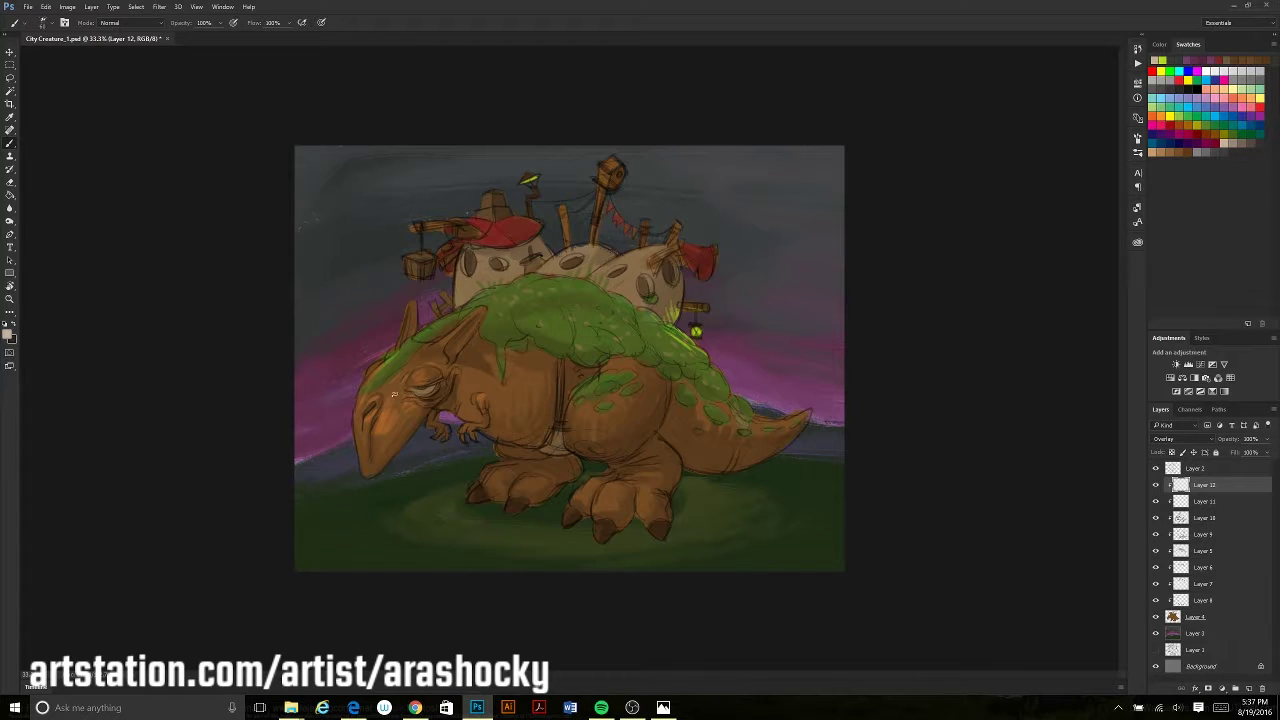
key(e)
key(b)
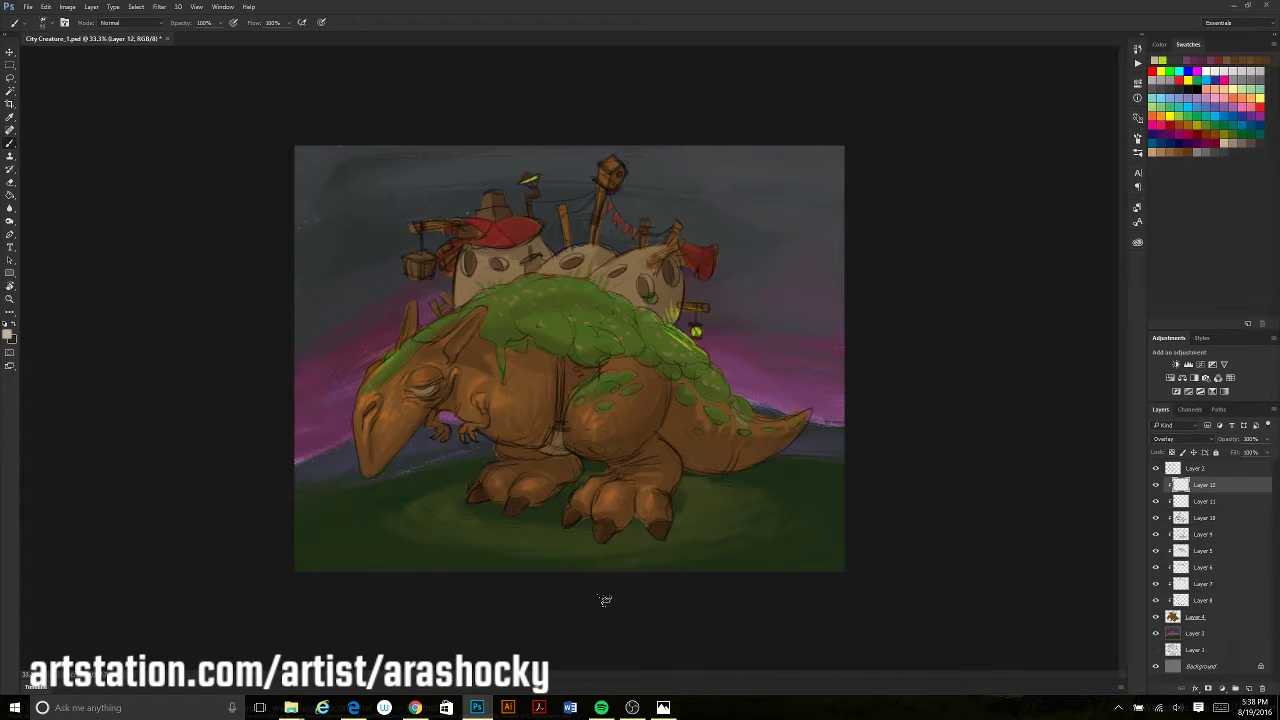
mouse_move(565, 303)
mouse_down()
mouse_move(600, 340)
mouse_move(650, 355)
mouse_move(493, 331)
mouse_up()
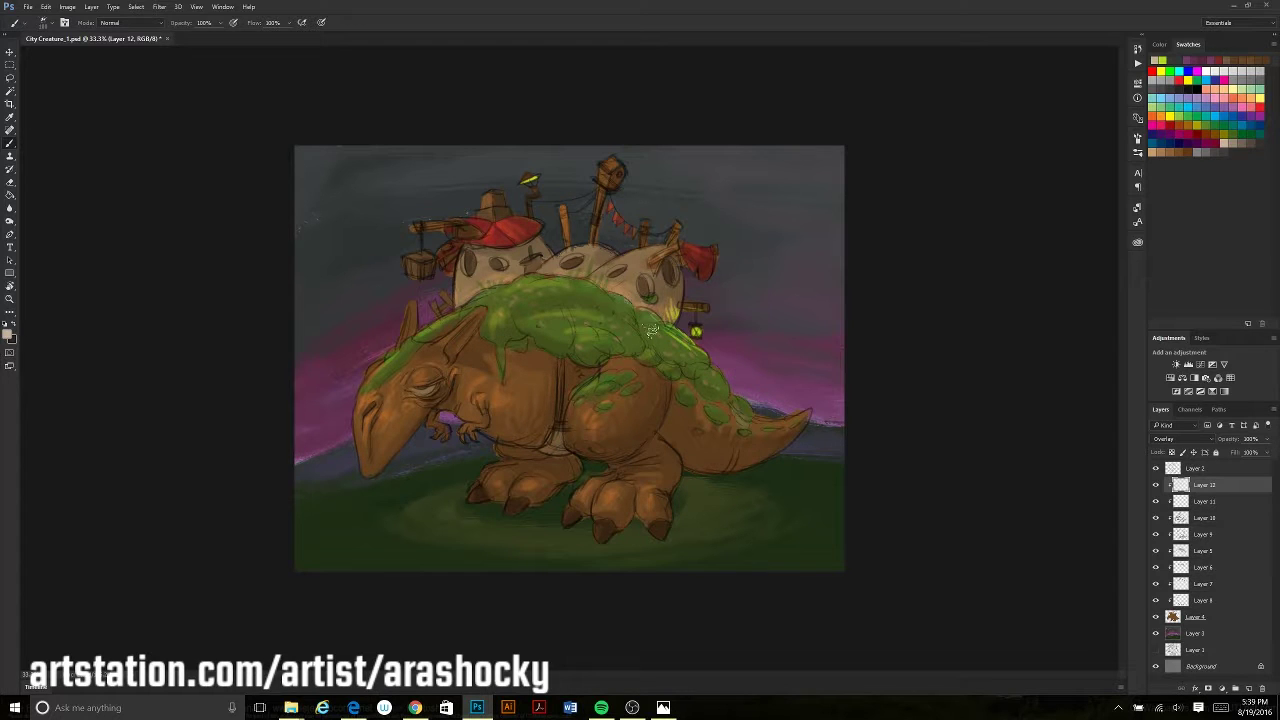
click(1195, 633)
key(ctrl+u)
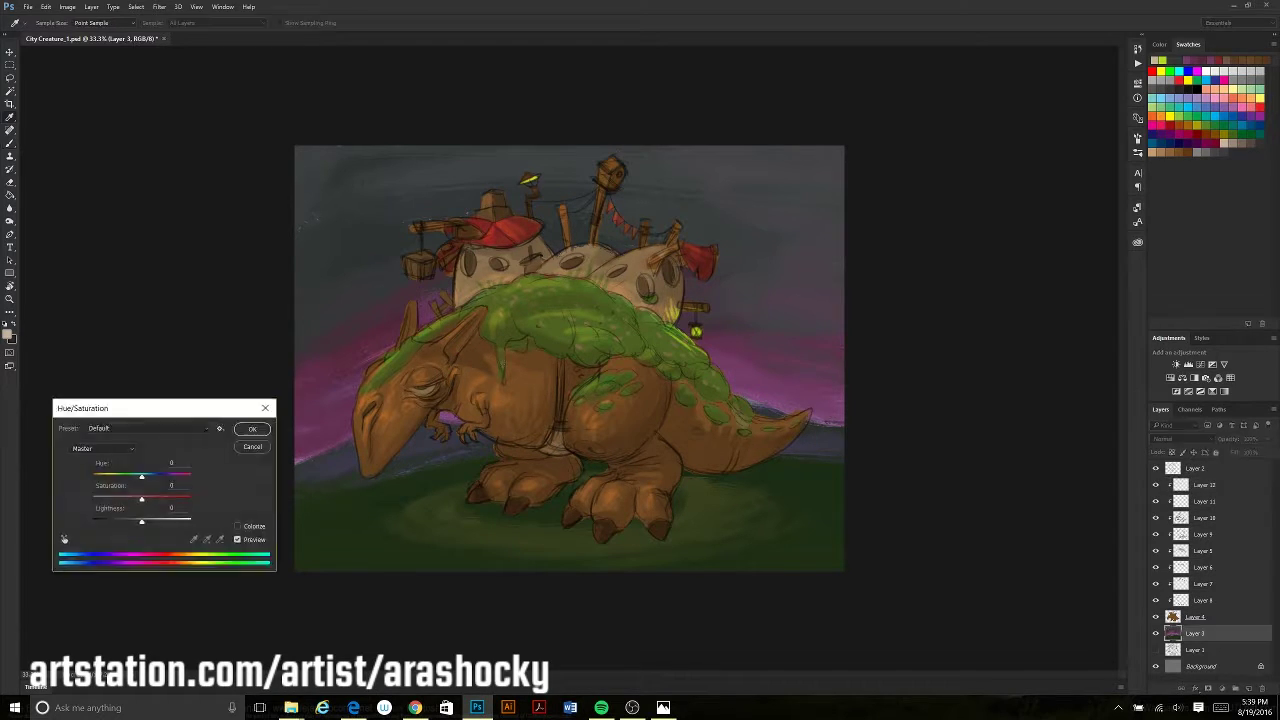
Shift the background hue to a teal sky over purple ground and flip the canvas horizontally
drag(141, 474, 191, 474)
key(Return)
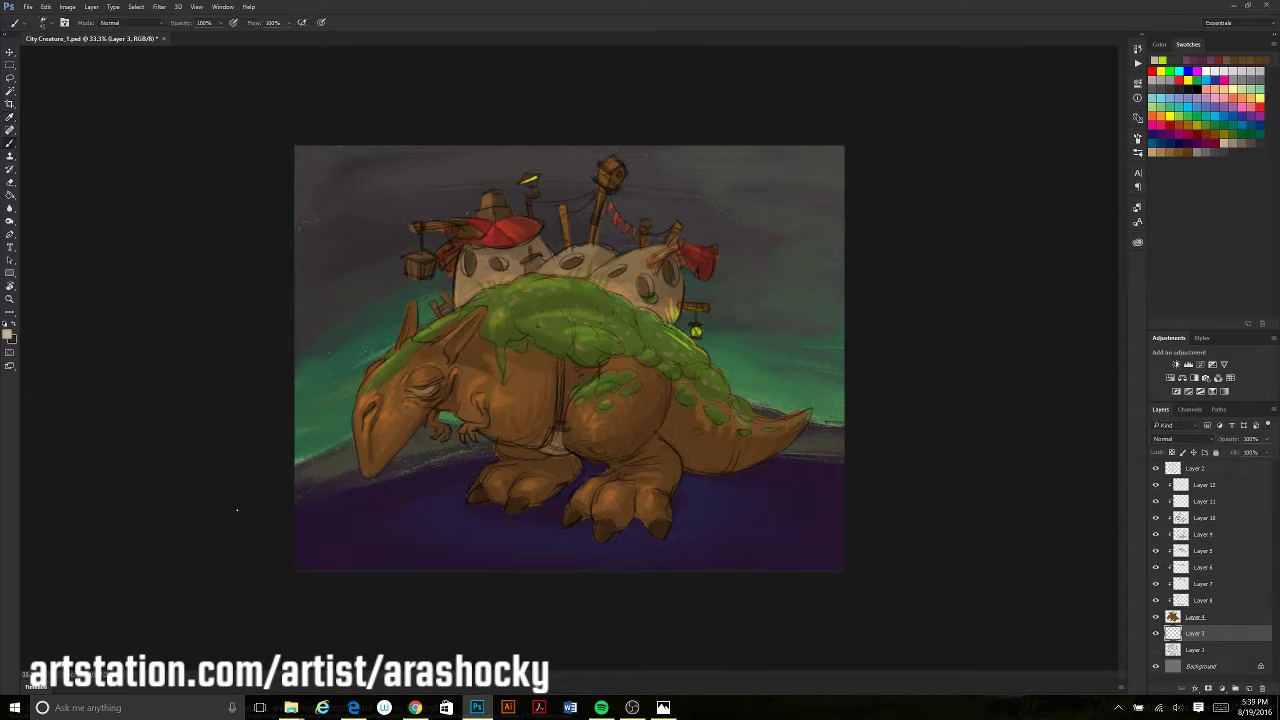
key(b)
key(ctrl+alt+shift+h)
Open a second window of the document, zoomed on the upper body and houses
ctrl+click(763, 450)
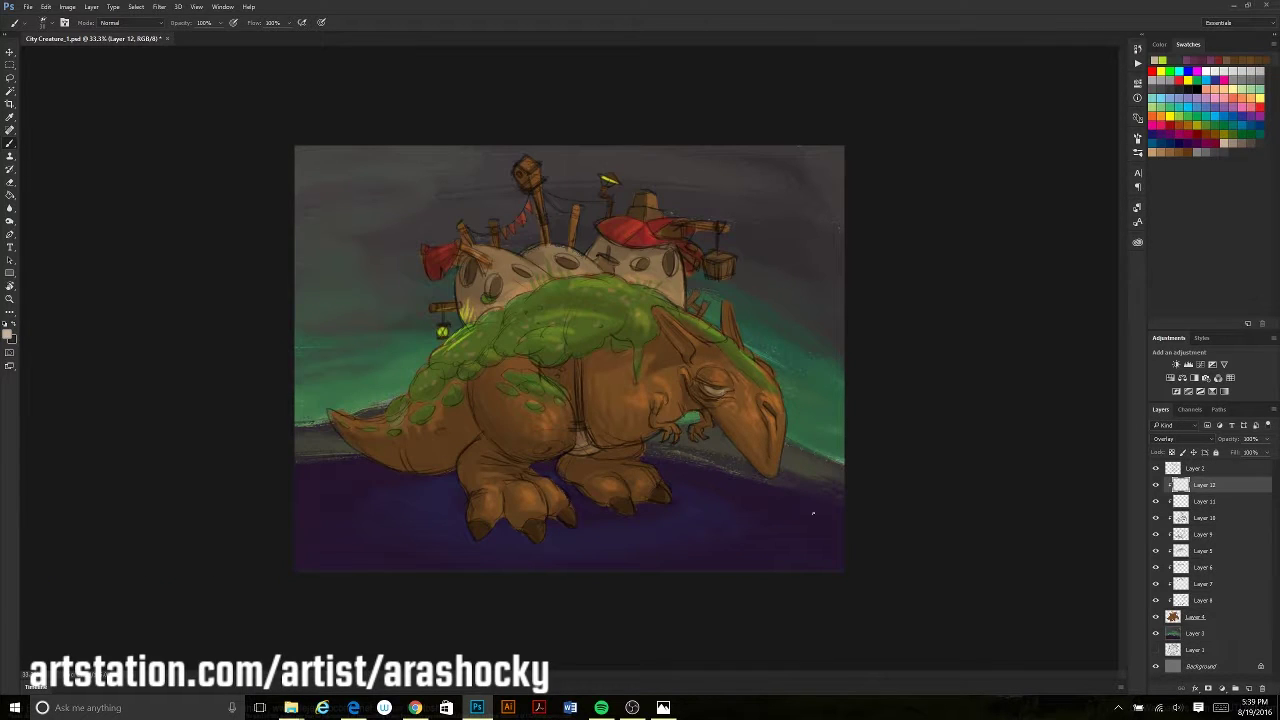
drag(95, 38, 100, 65)
click(222, 6)
click(440, 254)
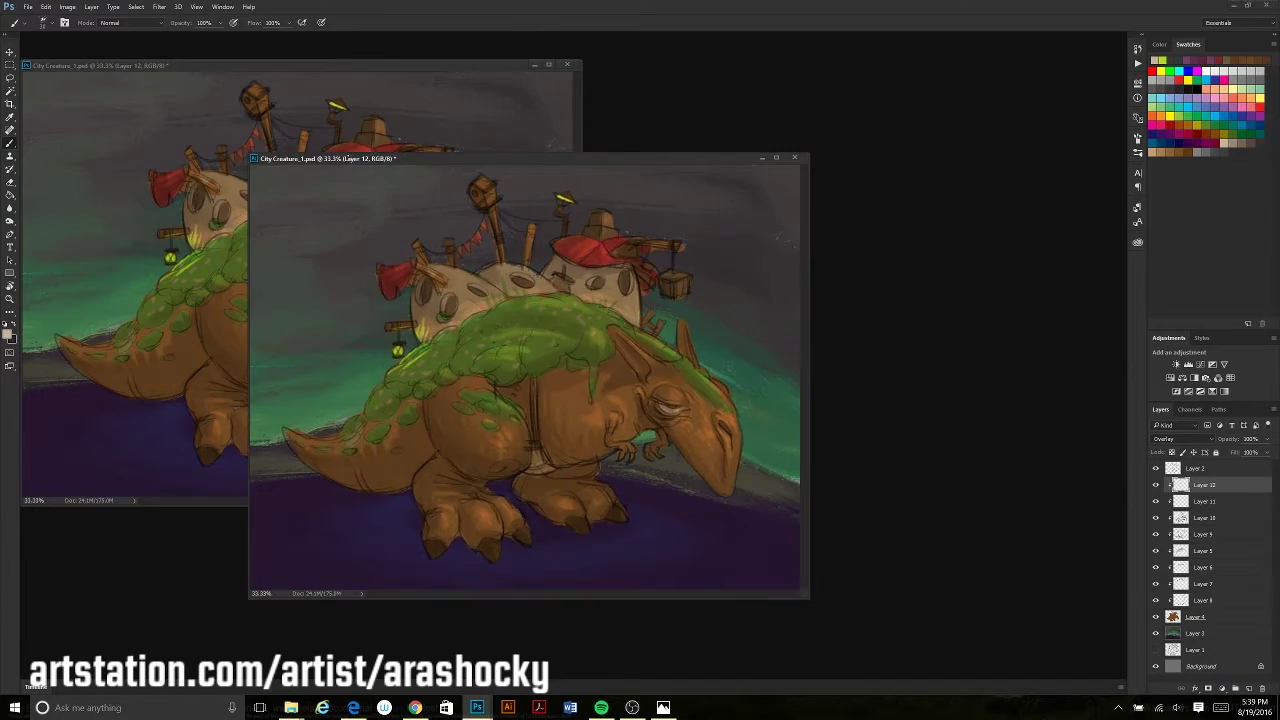
scroll(735, 462, up, 2)
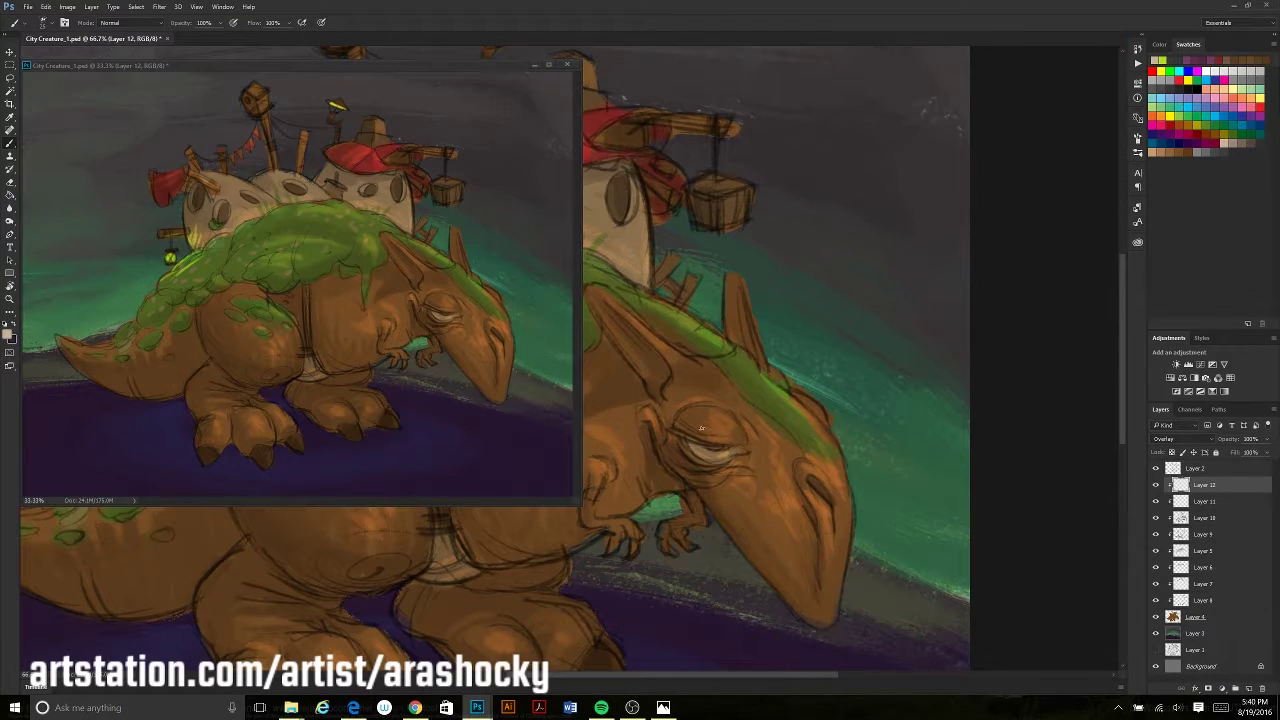
mouse_move(743, 500)
mouse_down()
mouse_move(732, 545)
mouse_move(696, 544)
mouse_up()
Group the painting layers into Group 1, duplicate it, and merge the copy into one layer
ctrl+click(686, 540)
key(e)
shift+click(1203, 484)
key(ctrl+g)
key(ctrl+j)
key(ctrl+e)
Brighten the house window with a sampled yellow and darken the house's right edge
key(i)
click(688, 272)
key(b)
drag(744, 276, 747, 288)
key(o)
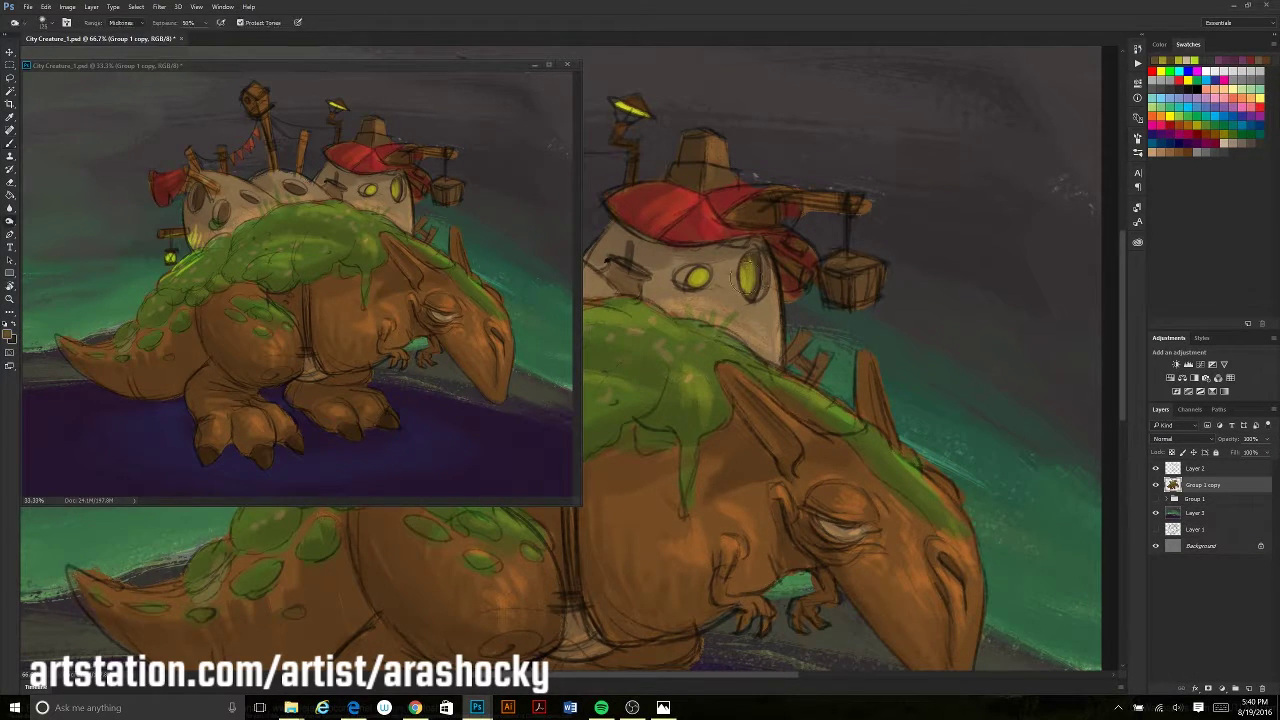
key(b)
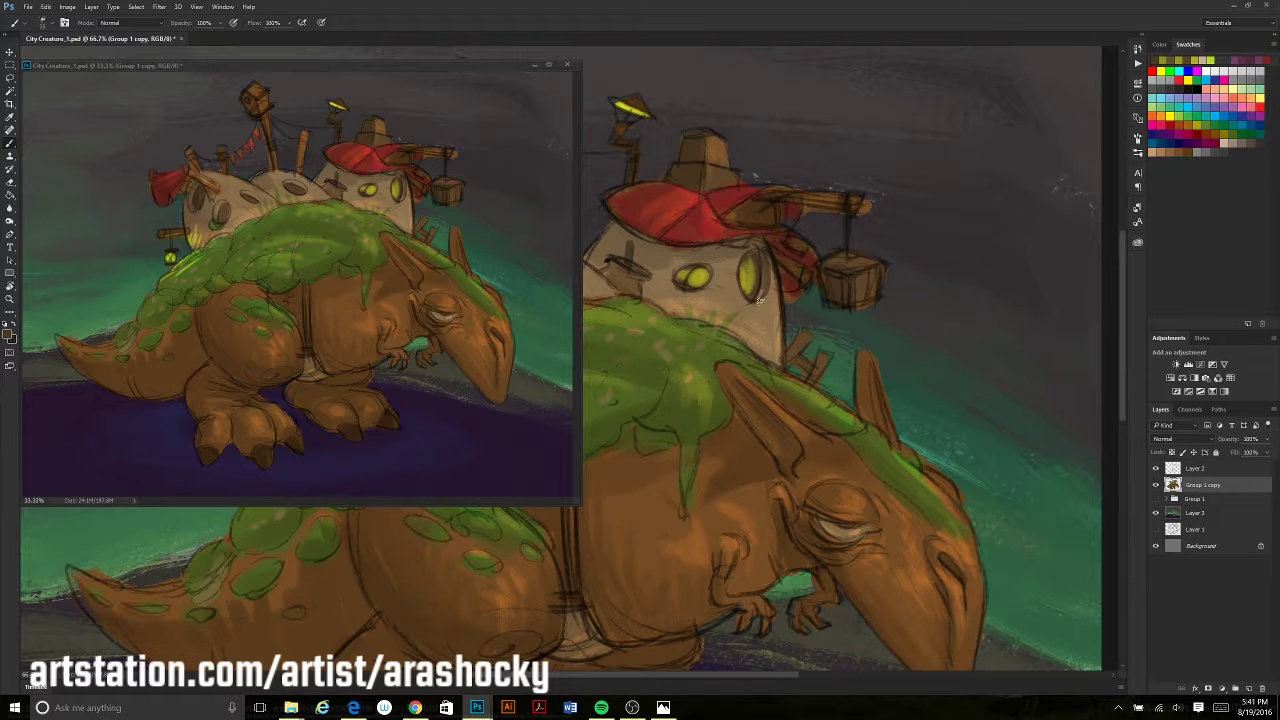
alt+click(794, 298)
drag(774, 298, 777, 340)
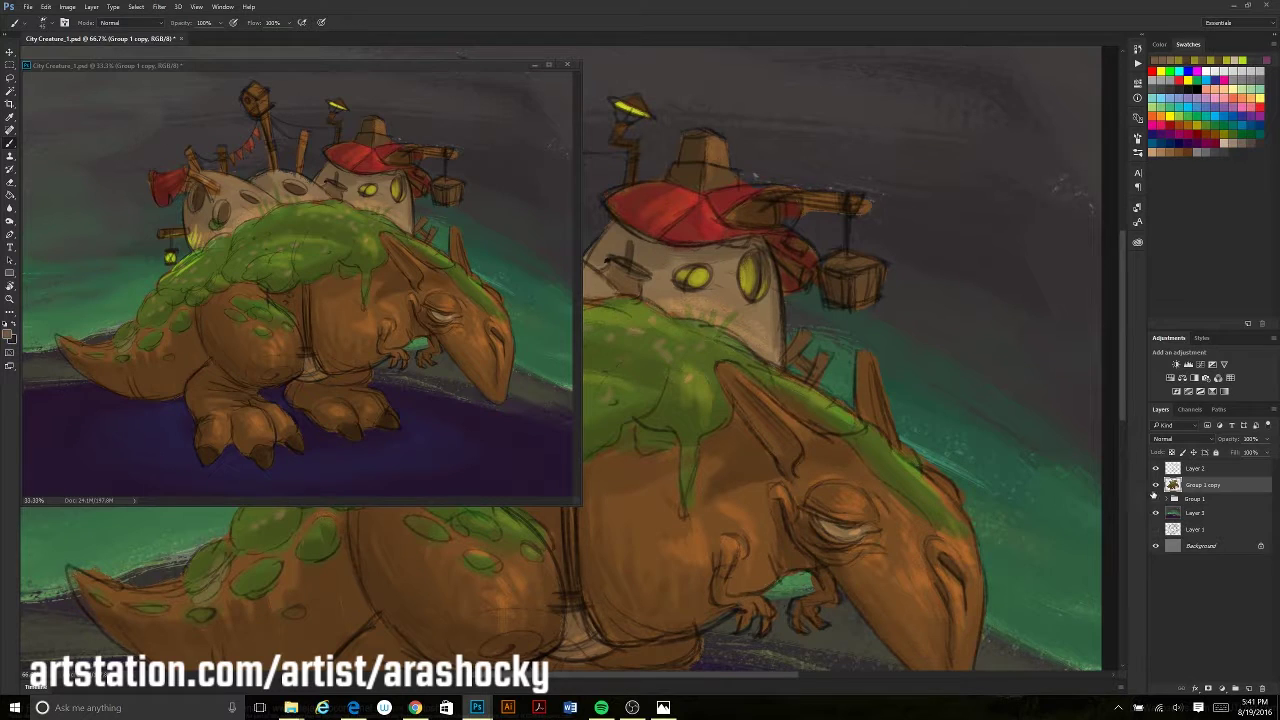
Paint brown shading on the creature's belly and foot
scroll(731, 561, left, 2)
scroll(700, 580, down, 3)
key(e)
key(b)
alt+click(620, 540)
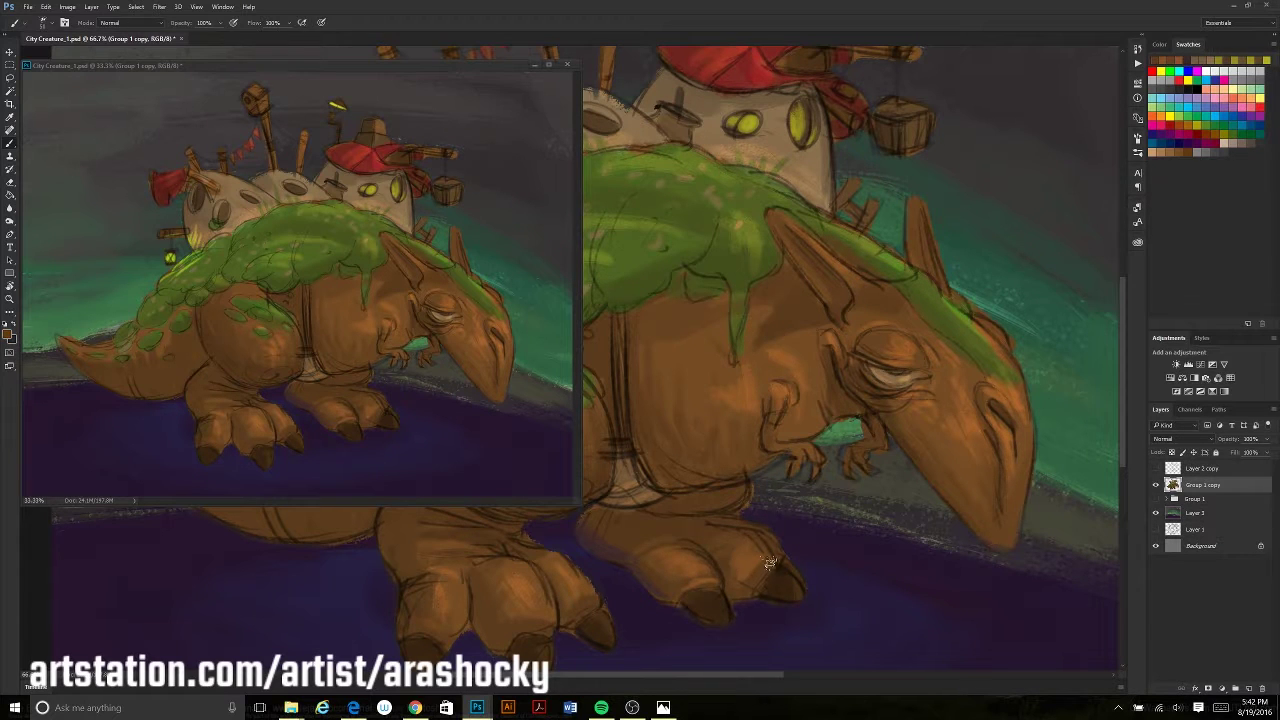
alt+click(703, 567)
drag(740, 540, 770, 582)
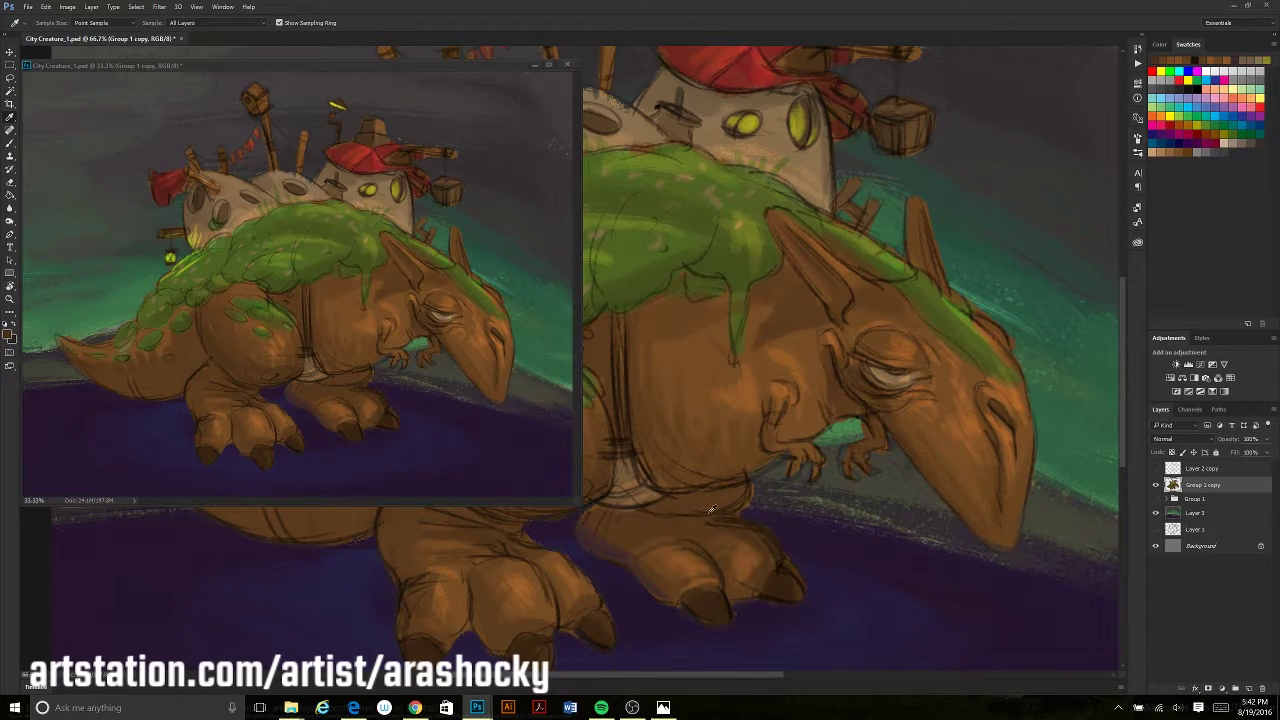
drag(685, 482, 750, 510)
Shade the belly under the moss in dark brown
scroll(720, 515, up, 1)
scroll(720, 515, up, 1)
mouse_move(724, 380)
mouse_down()
mouse_move(730, 428)
mouse_move(685, 480)
mouse_move(665, 426)
mouse_up()
drag(732, 384, 740, 466)
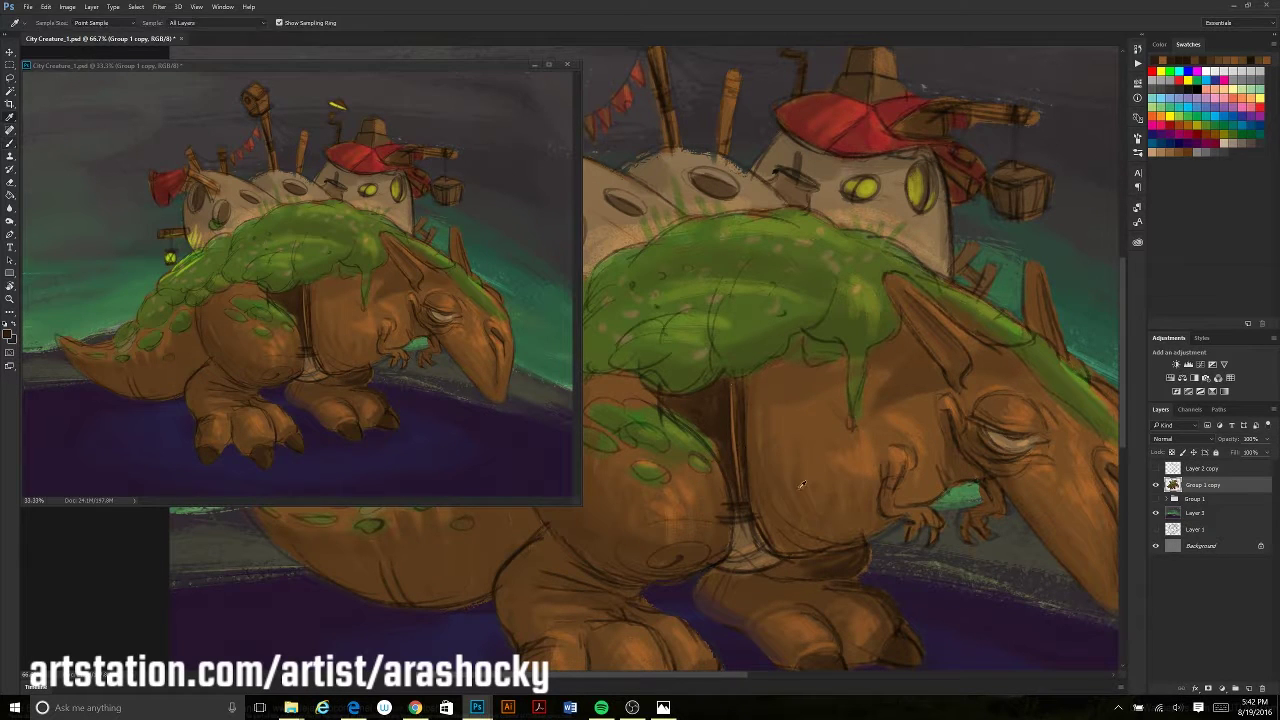
drag(748, 380, 760, 466)
drag(776, 392, 752, 418)
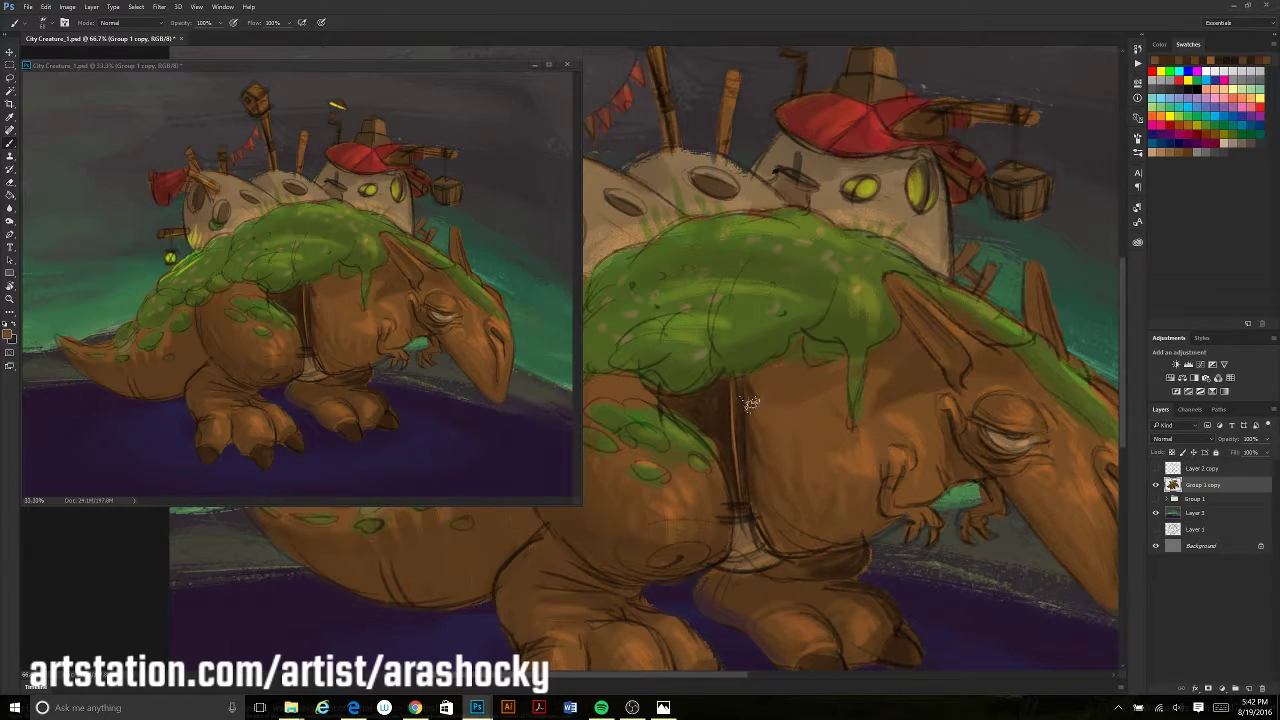
Dab green moss patches, sampled from the moss, across the belly
scroll(685, 345, left, 2)
alt+click(690, 360)
drag(720, 420, 800, 468)
drag(776, 452, 786, 478)
mouse_move(700, 424)
mouse_down()
mouse_move(735, 446)
mouse_move(680, 458)
mouse_up()
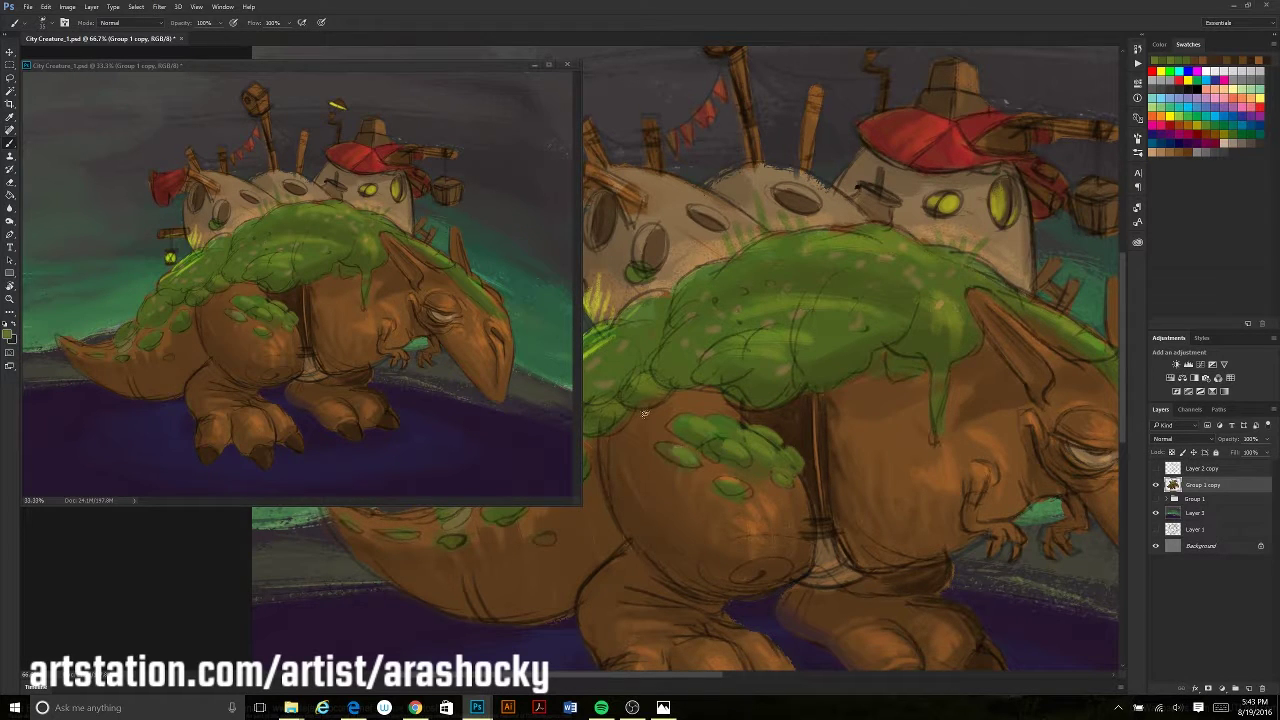
scroll(740, 492, down, 1)
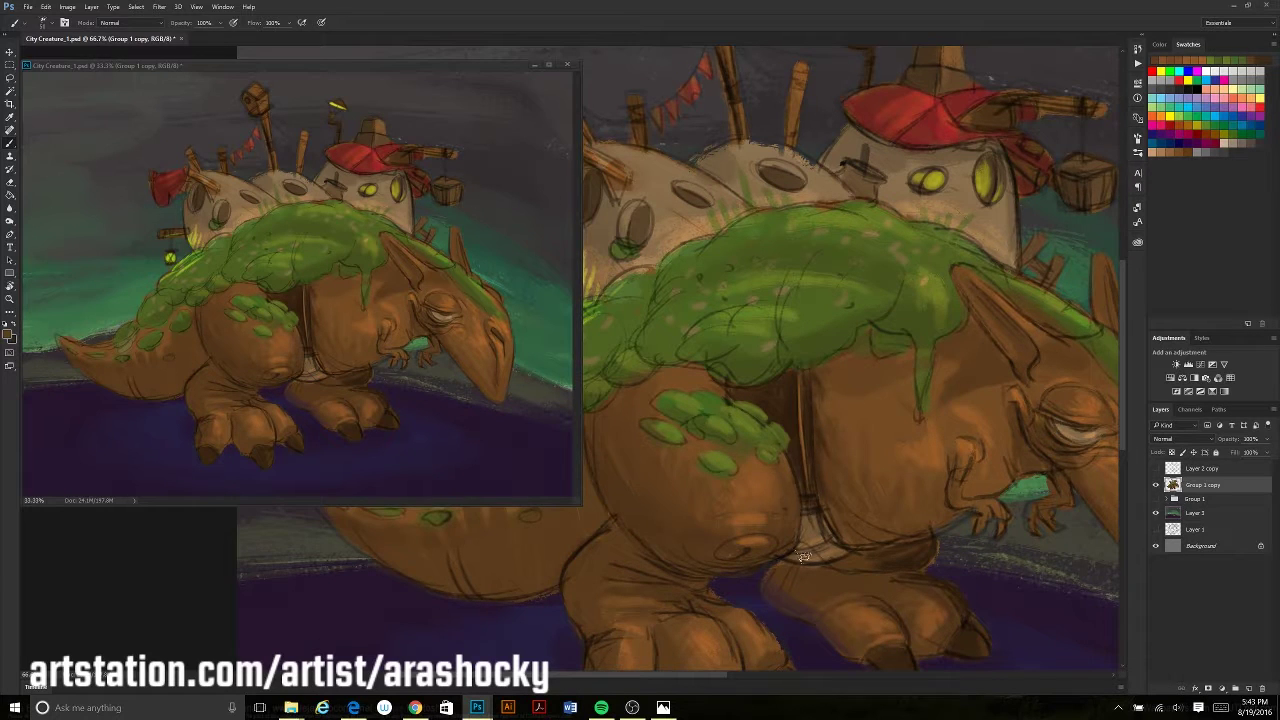
scroll(730, 498, down, 1)
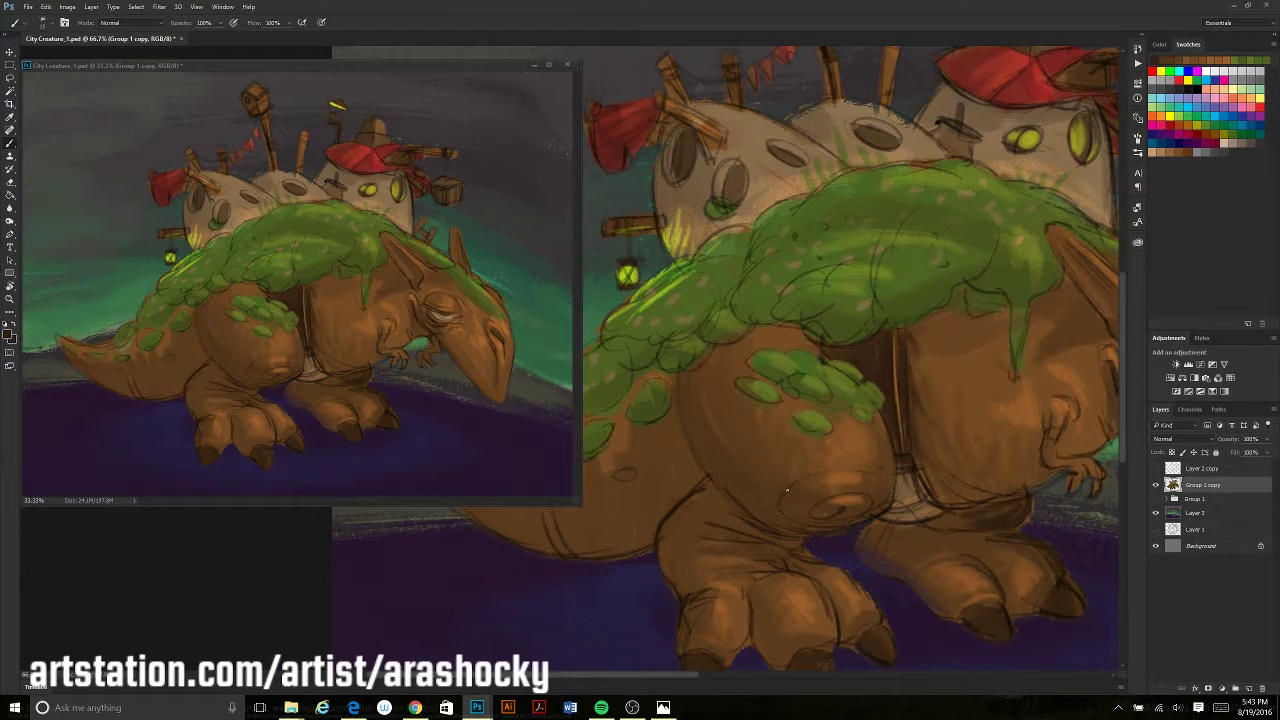
scroll(760, 470, right, 2)
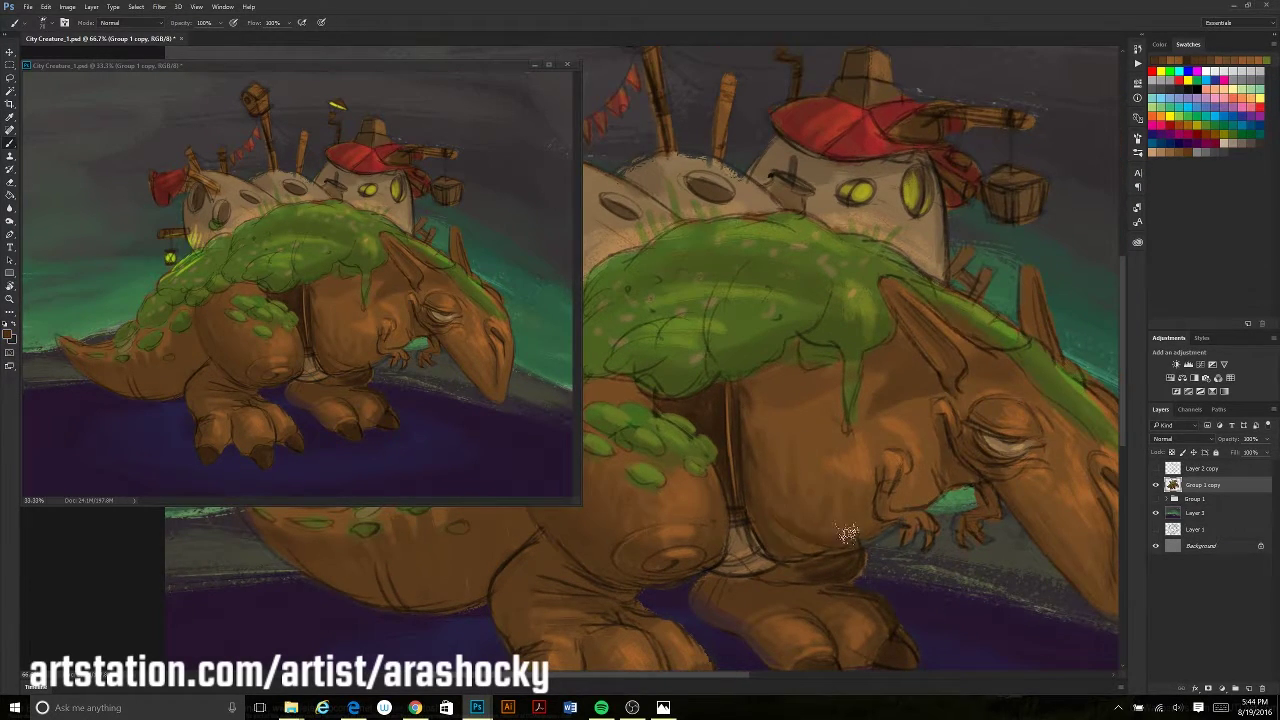
drag(917, 490, 862, 465)
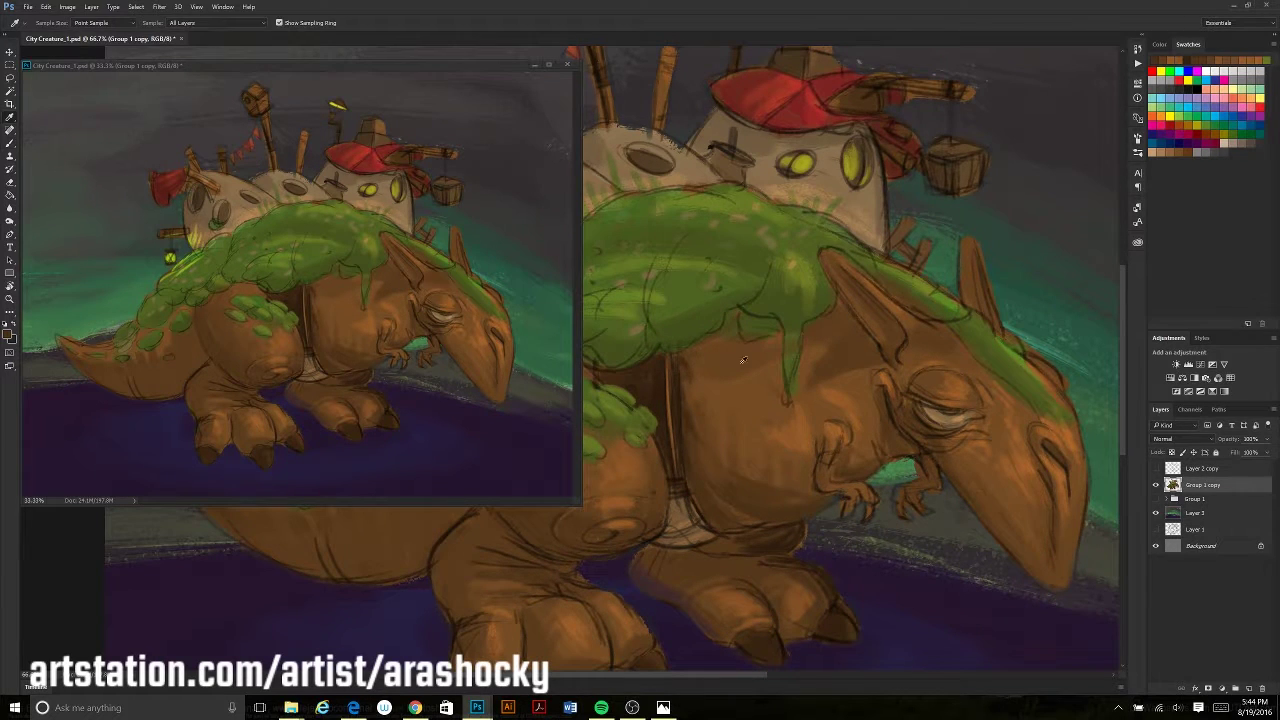
drag(893, 548, 1023, 523)
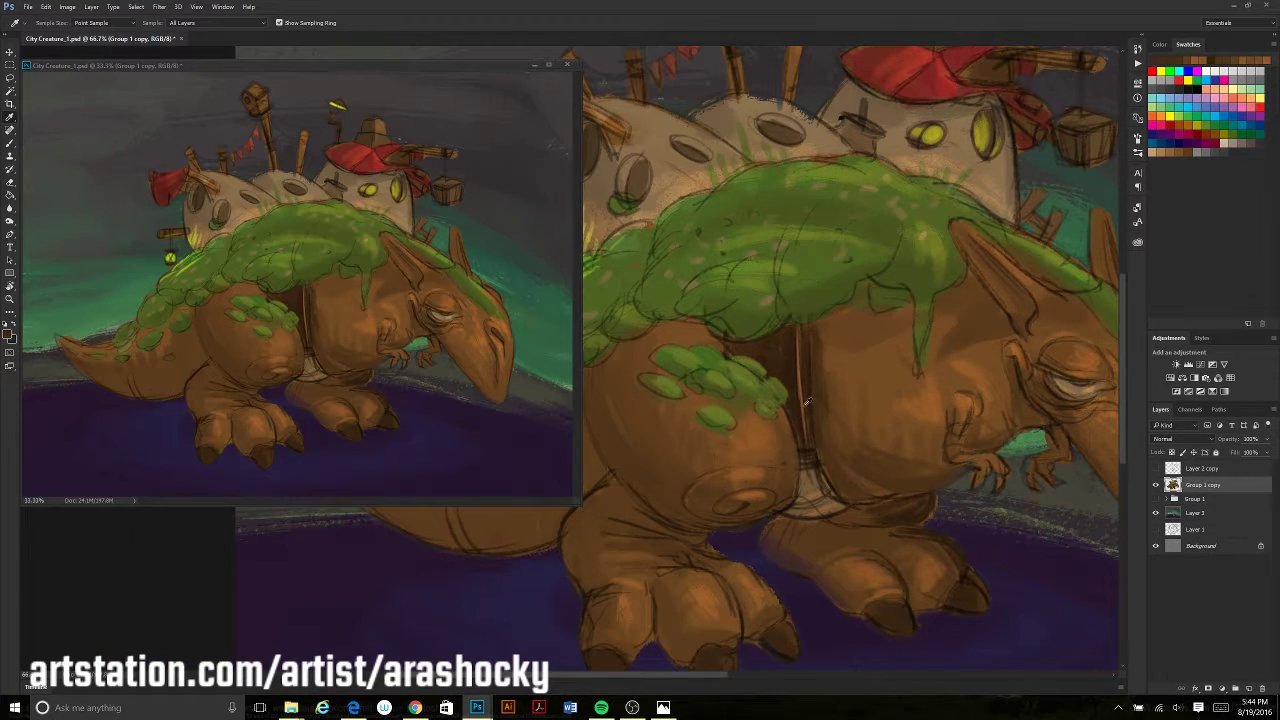
drag(790, 330, 590, 285)
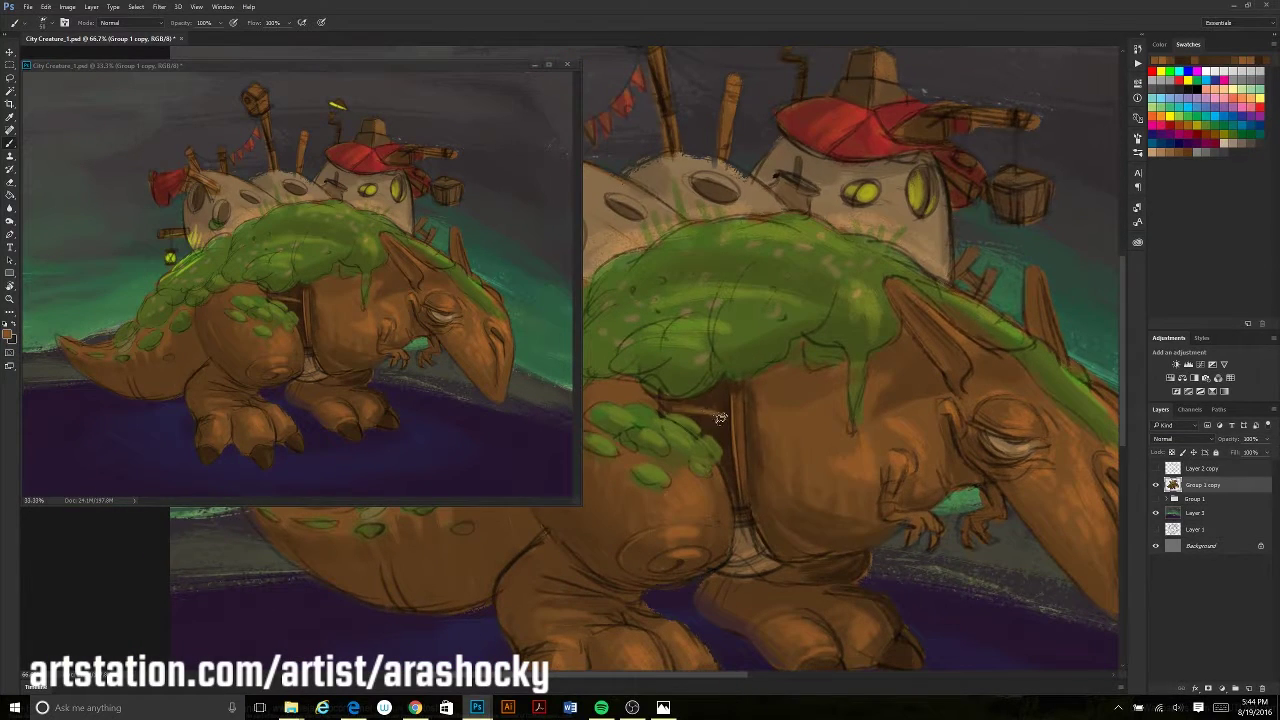
Add light highlights along the top of the head and the snout's right edge
click(787, 393)
mouse_move(902, 458)
mouse_down()
mouse_move(787, 393)
mouse_move(752, 446)
mouse_up()
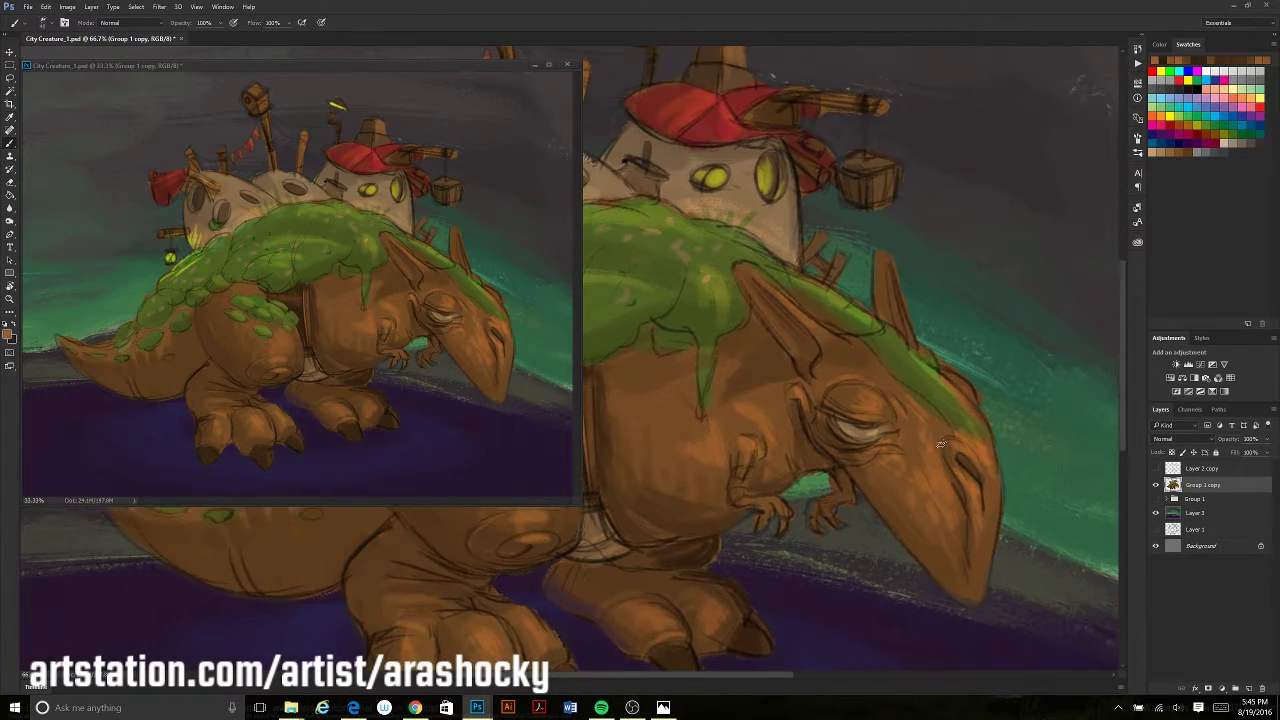
drag(1004, 474, 944, 424)
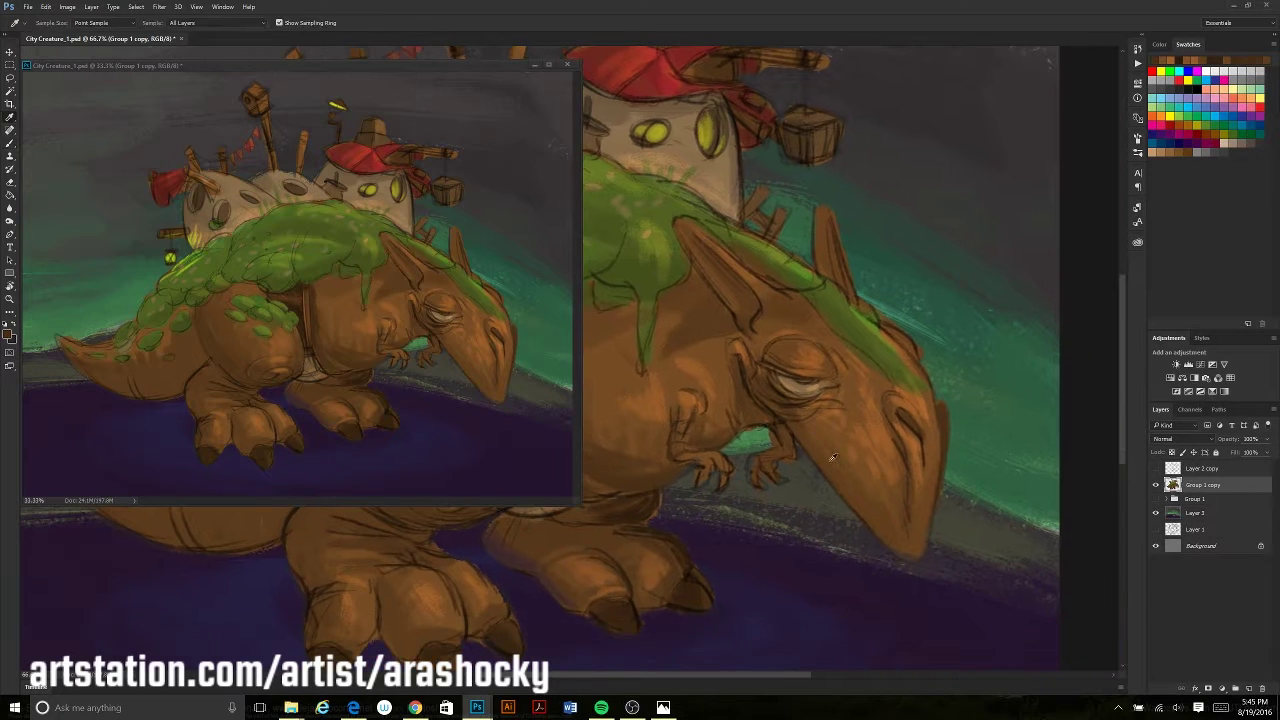
drag(832, 216, 918, 354)
drag(932, 531, 940, 420)
drag(787, 442, 867, 412)
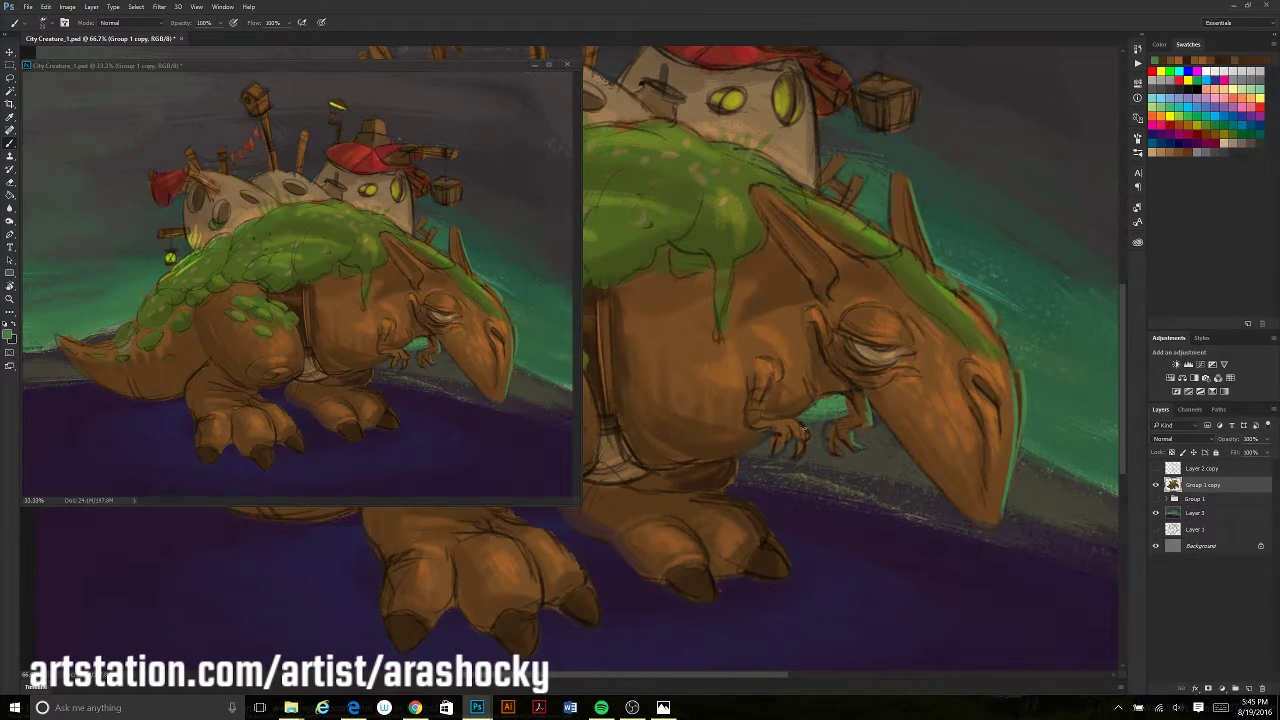
Paint green rim light along the front foot and claws
mouse_move(724, 500)
mouse_down()
mouse_move(799, 445)
mouse_move(764, 444)
mouse_up()
drag(812, 480, 745, 450)
drag(796, 400, 748, 436)
mouse_move(846, 516)
mouse_down()
mouse_move(809, 493)
mouse_move(770, 540)
mouse_up()
mouse_move(640, 470)
mouse_down()
mouse_move(770, 510)
mouse_move(780, 570)
mouse_up()
drag(690, 500, 725, 530)
key(e)
key(b)
mouse_move(786, 604)
mouse_down()
mouse_move(780, 572)
mouse_move(760, 590)
mouse_up()
drag(668, 560, 652, 585)
Add small dark brown strokes near the feet and repaint the eye area in orange
key(i)
click(765, 537)
mouse_move(832, 383)
mouse_down()
mouse_move(777, 508)
mouse_move(830, 526)
mouse_move(790, 520)
mouse_up()
key(b)
drag(1010, 385, 860, 415)
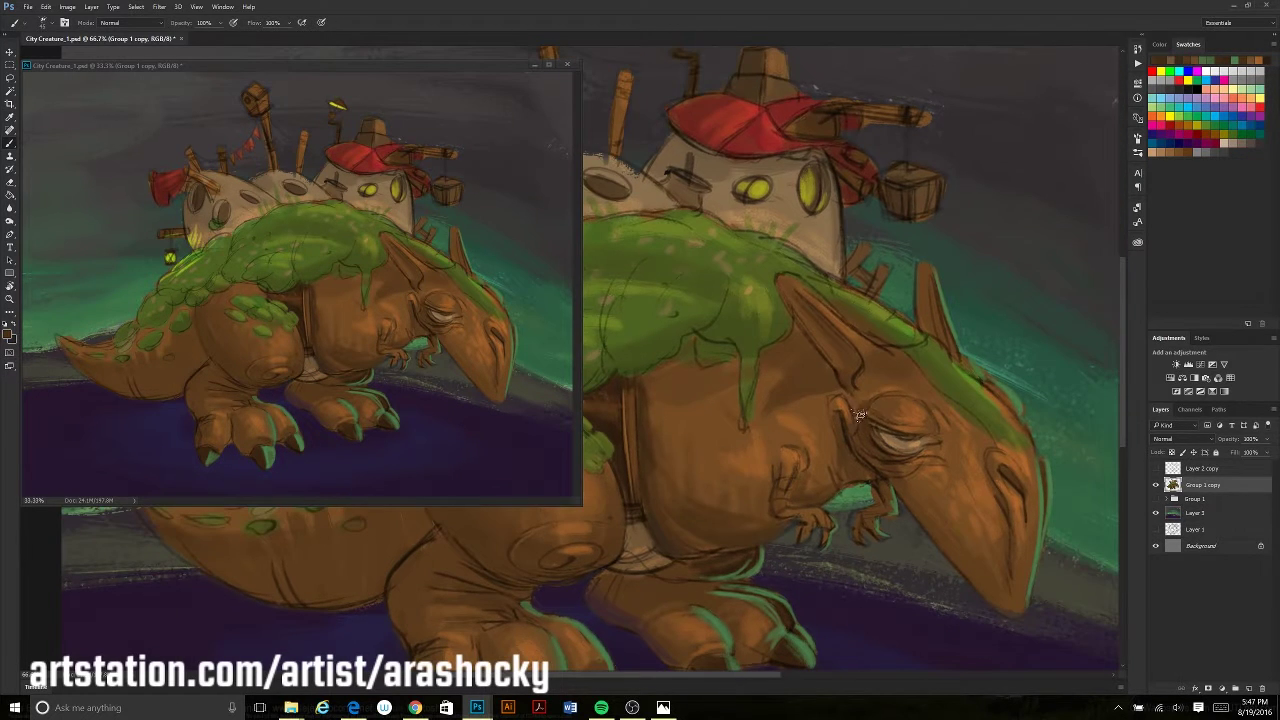
mouse_move(921, 446)
mouse_down()
mouse_move(900, 386)
mouse_move(805, 295)
mouse_move(818, 345)
mouse_up()
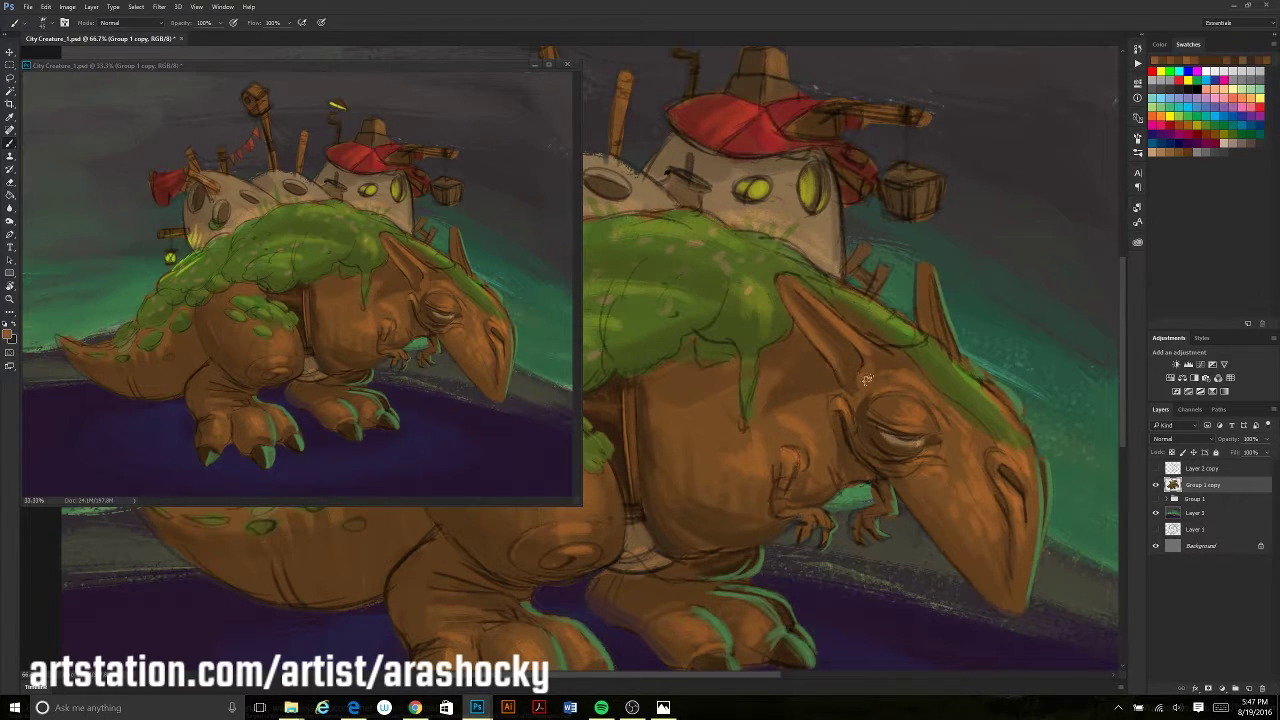
Darken the horn's right edge and add a lighter orange line along it
drag(845, 433, 805, 383)
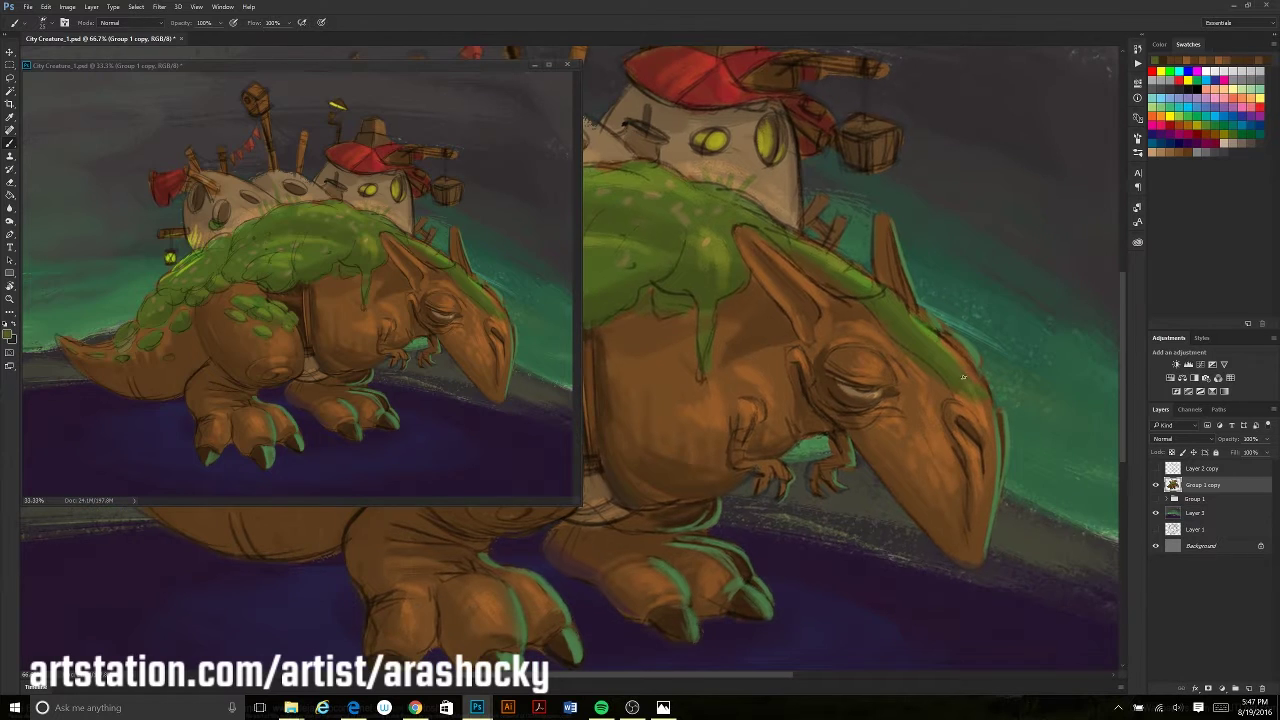
alt+click(975, 385)
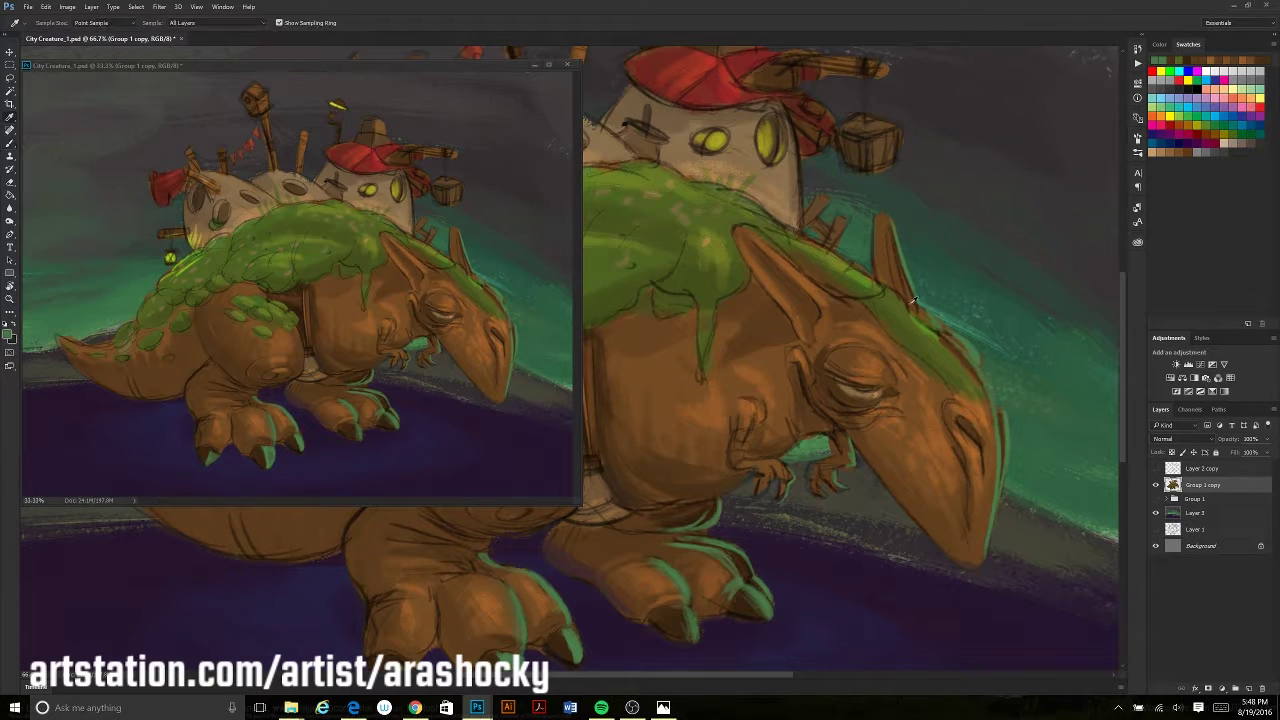
drag(978, 380, 977, 515)
alt+click(971, 417)
drag(984, 448, 966, 432)
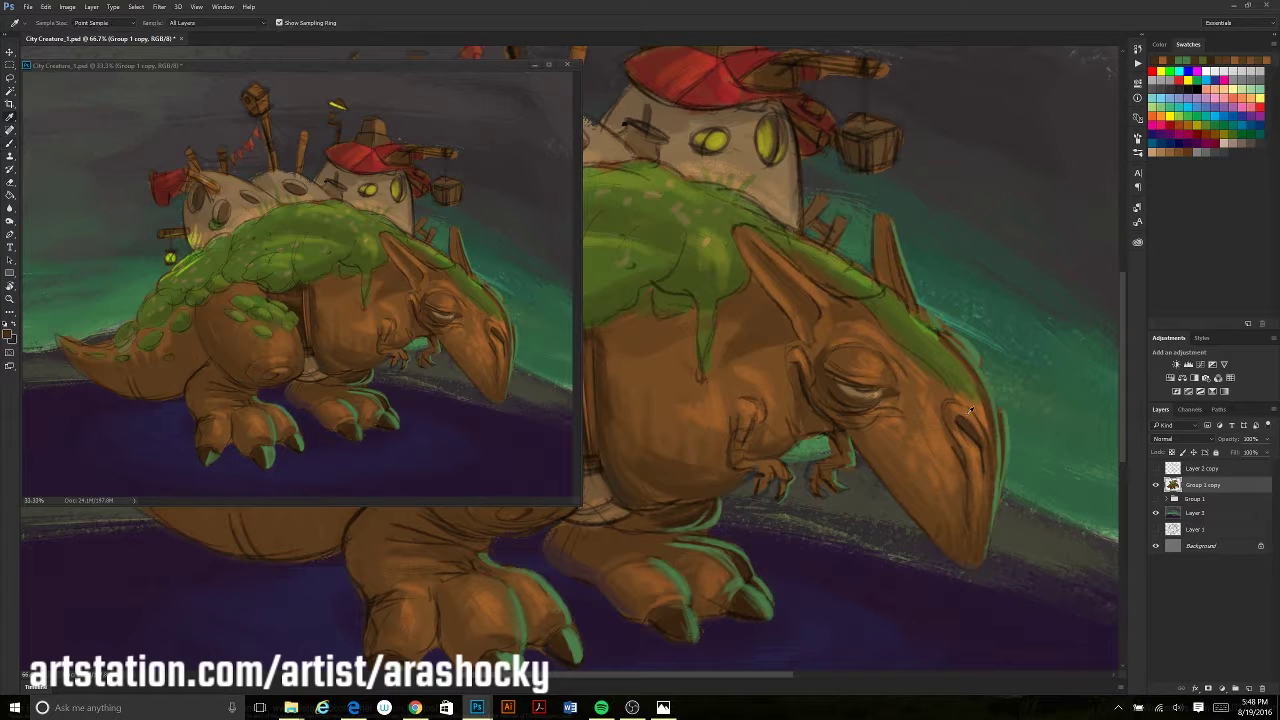
alt+click(971, 471)
Paint green strokes along the back ridge and brighten the moss on the head ridge
alt+click(942, 352)
drag(940, 372, 846, 300)
drag(962, 372, 871, 292)
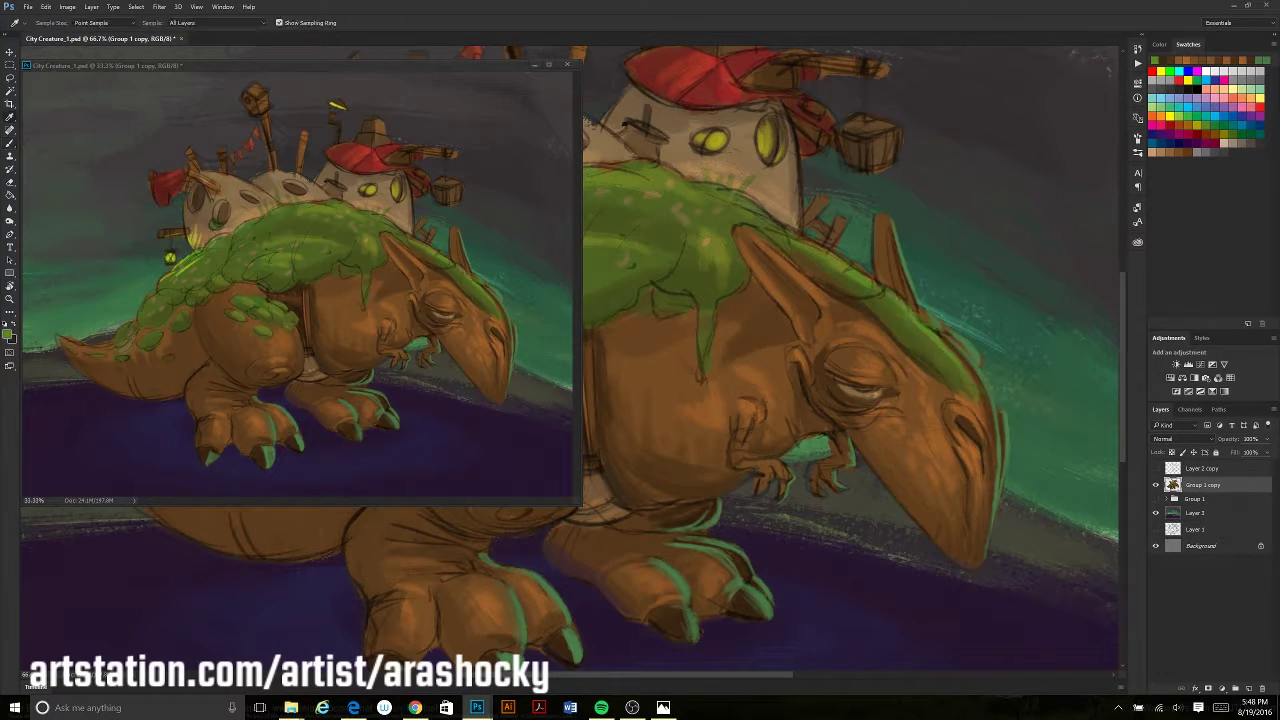
drag(846, 300, 752, 230)
mouse_move(902, 368)
mouse_down()
mouse_move(766, 243)
mouse_move(1020, 481)
mouse_up()
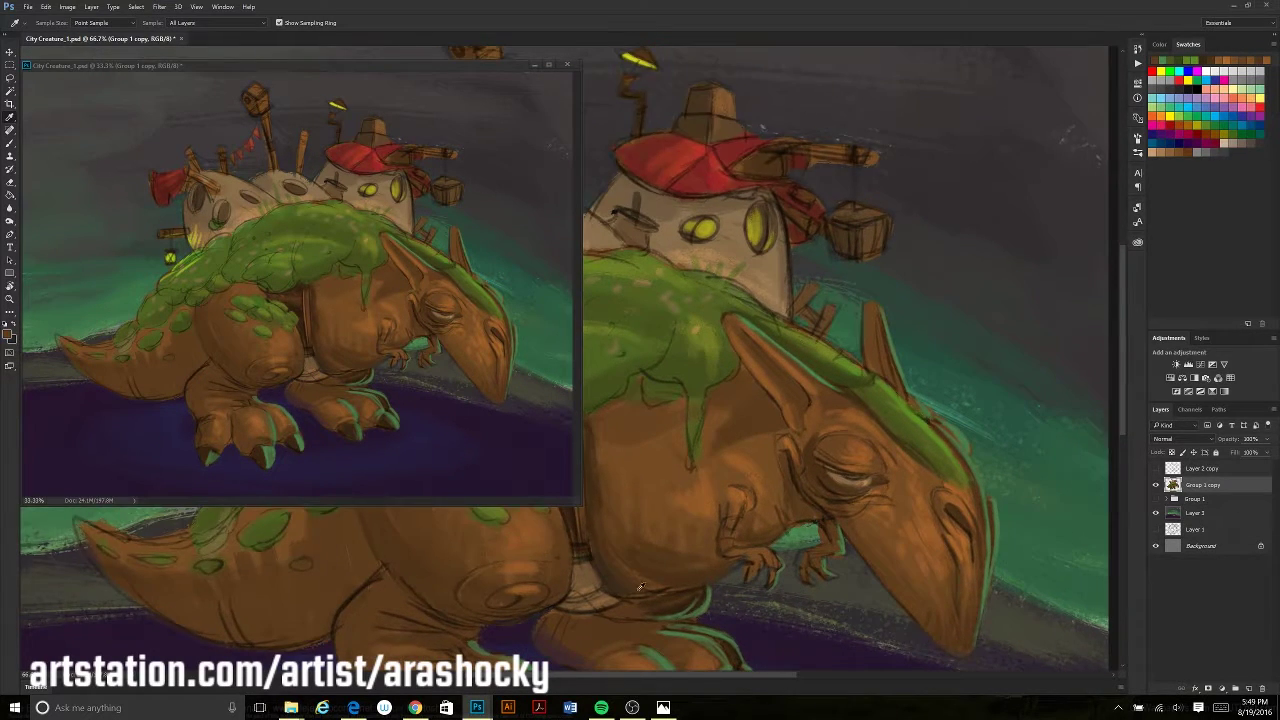
alt+click(818, 310)
alt+click(811, 310)
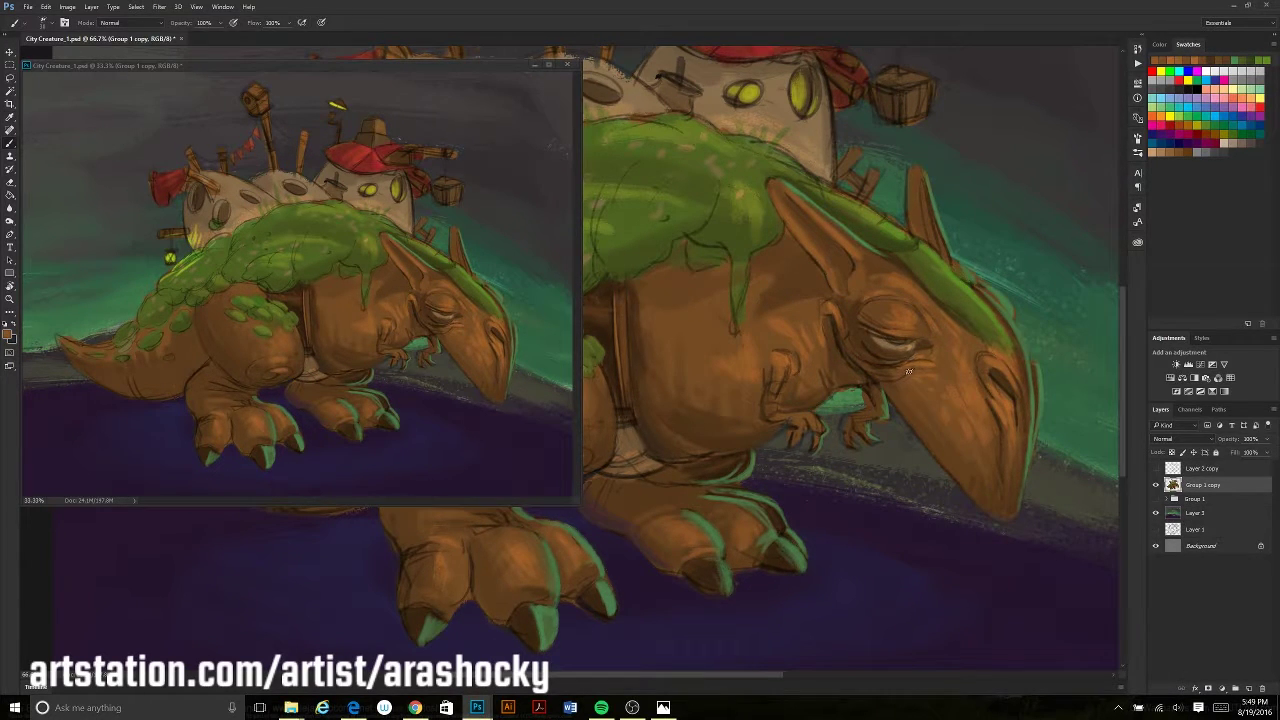
scroll(897, 440, up, 5)
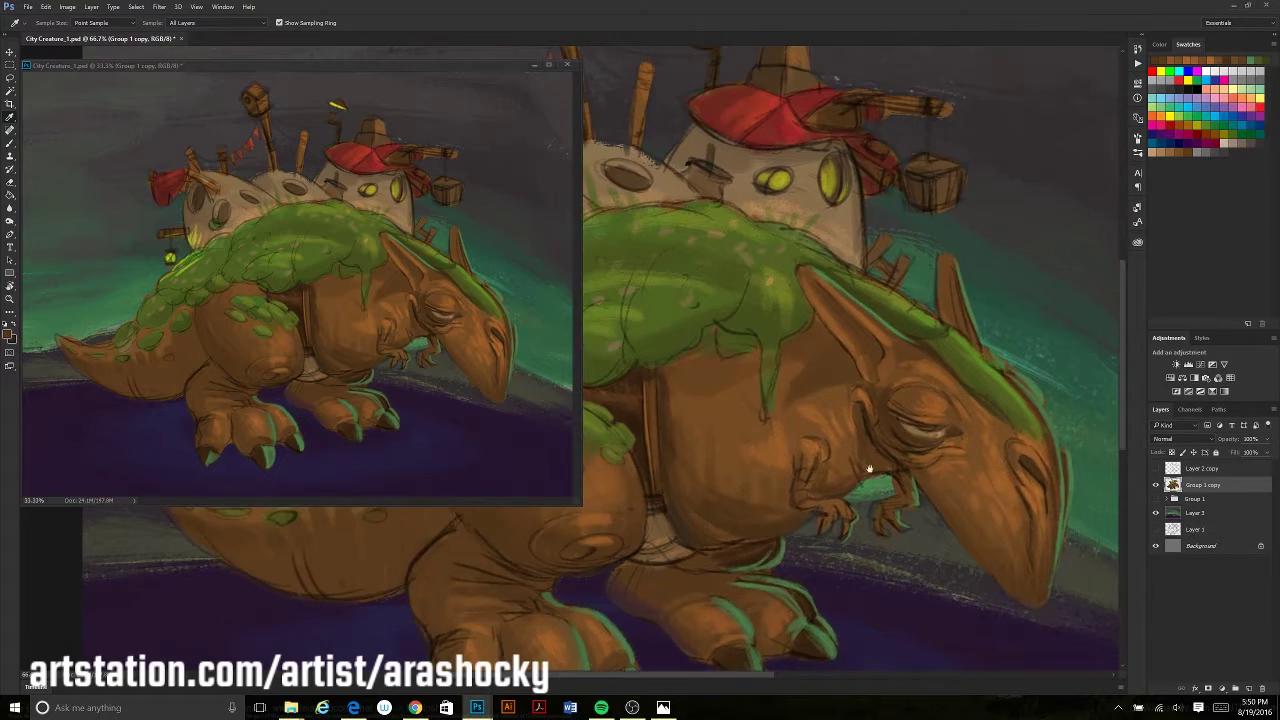
drag(897, 443, 857, 411)
Highlight the right edges of the house and barrel and dab green on the pole tip
drag(824, 283, 830, 385)
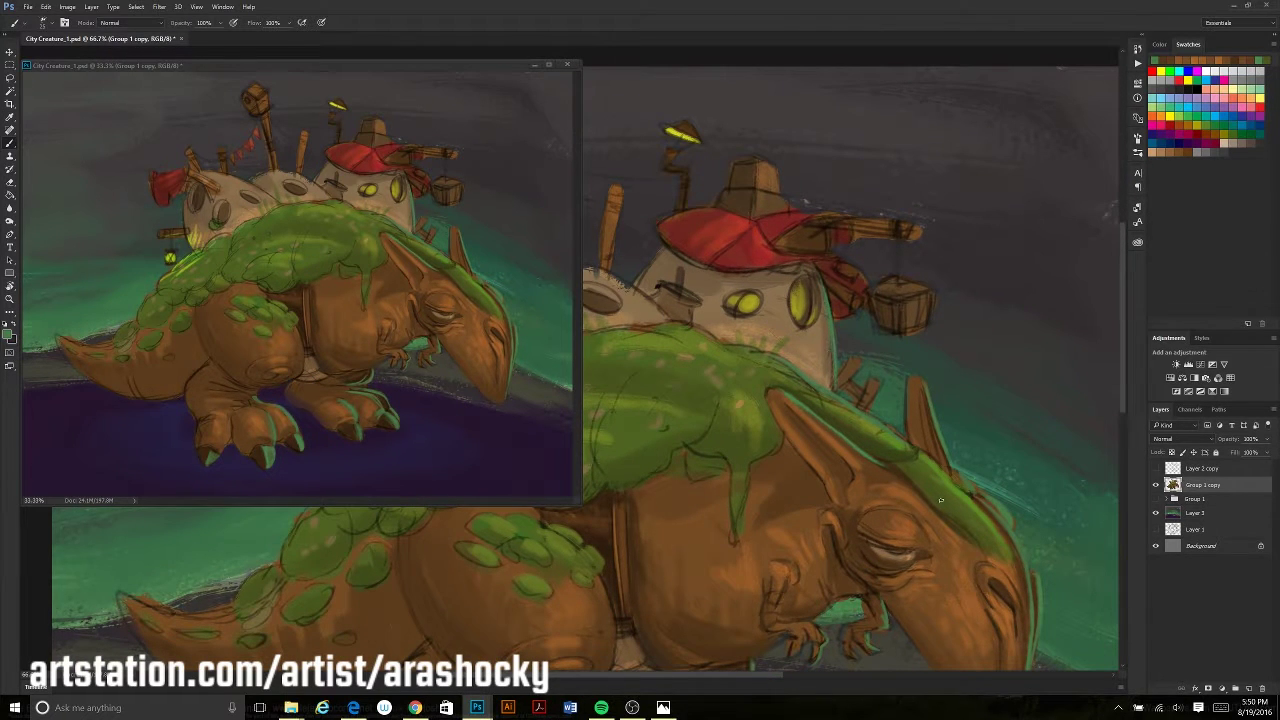
drag(932, 293, 918, 300)
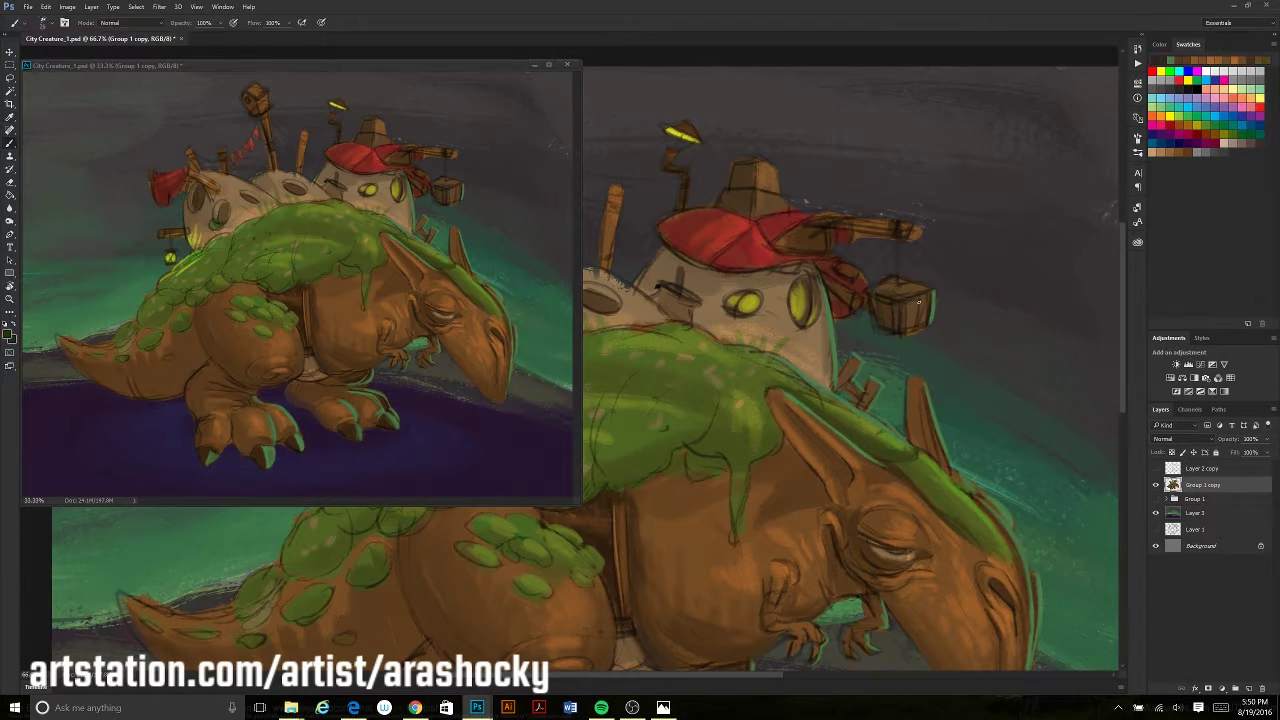
key(e)
key(b)
click(897, 233)
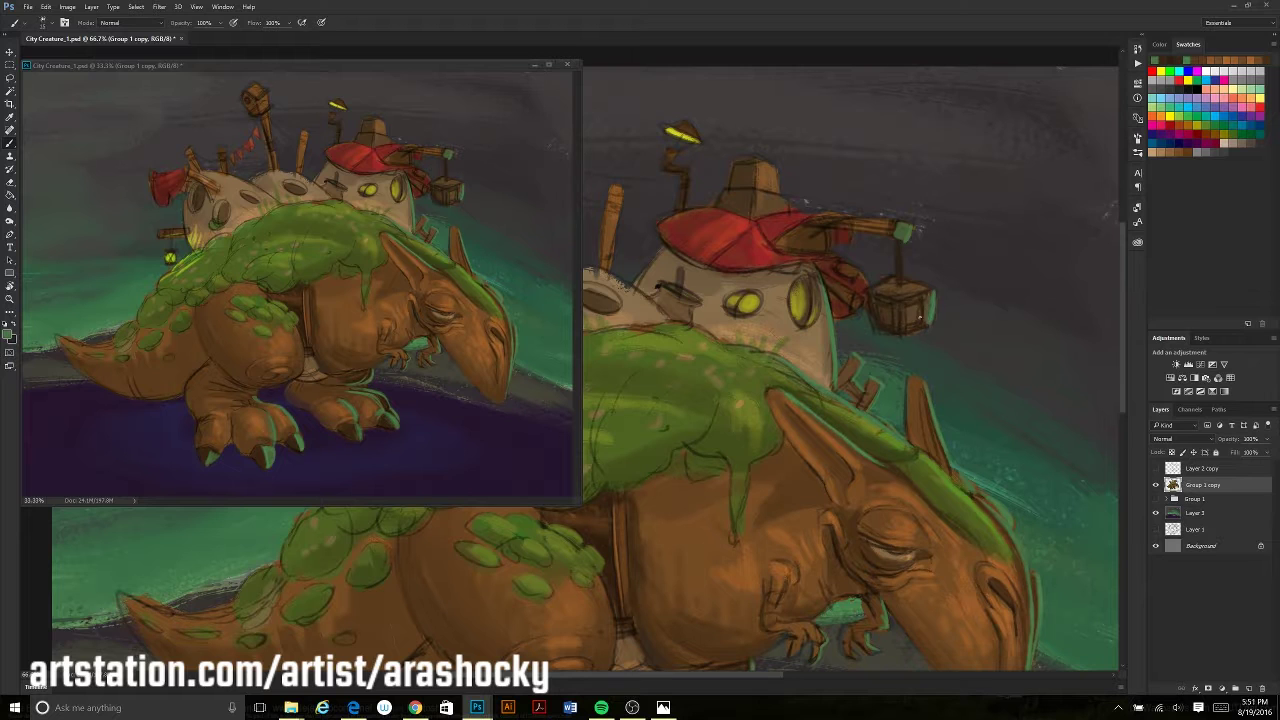
alt+click(883, 330)
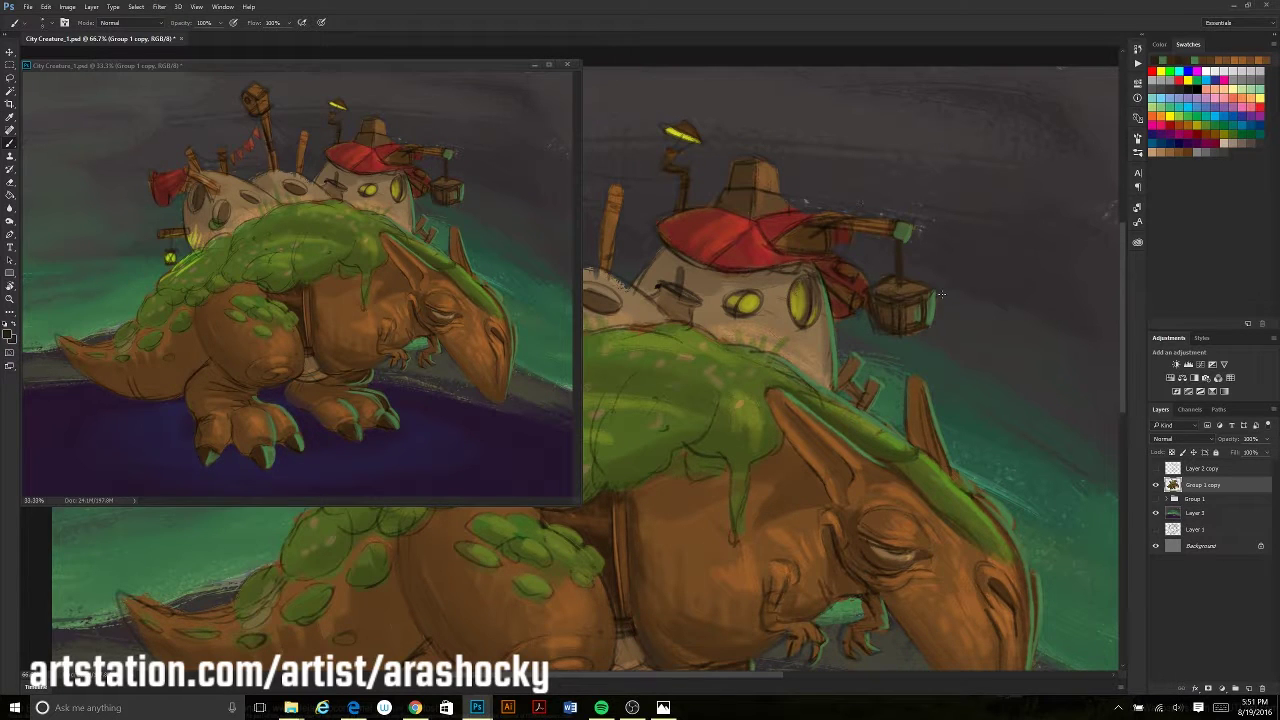
drag(677, 371, 730, 430)
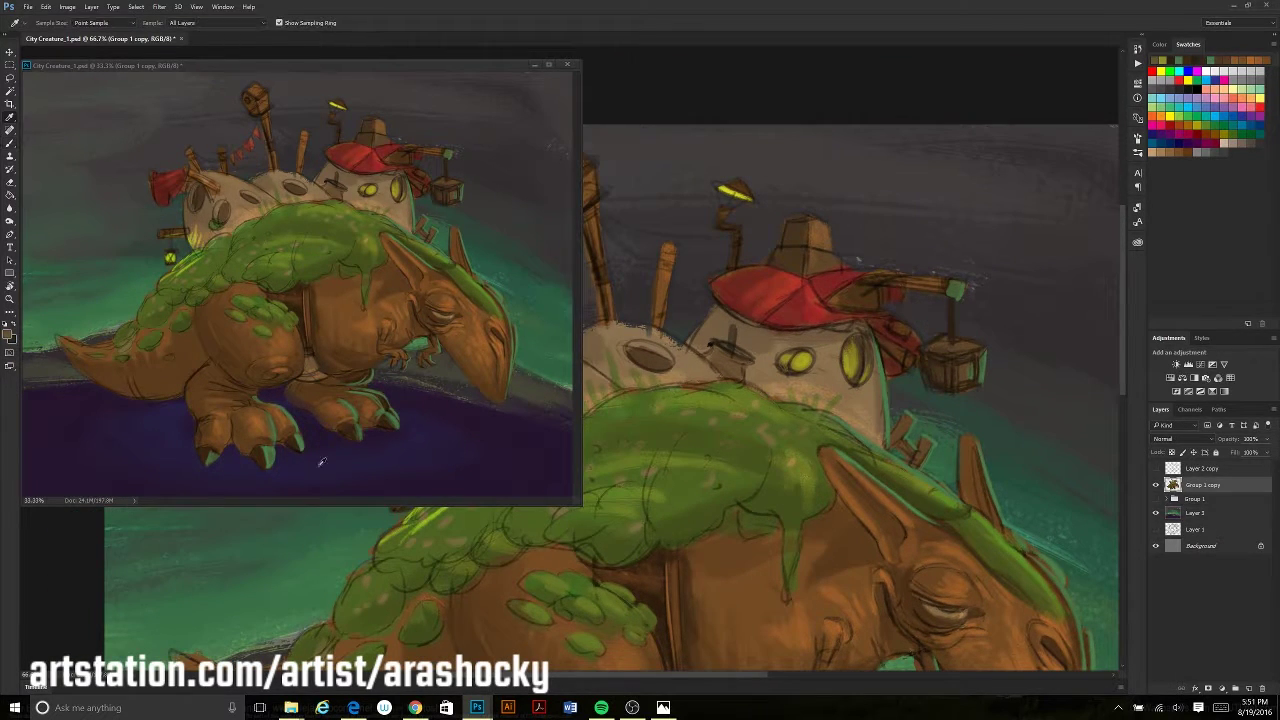
Pick a bluish colour and paint a blue detail on the house
click(8, 334)
click(357, 171)
key(b)
drag(718, 350, 740, 375)
key(i)
click(8, 334)
click(357, 171)
key(b)
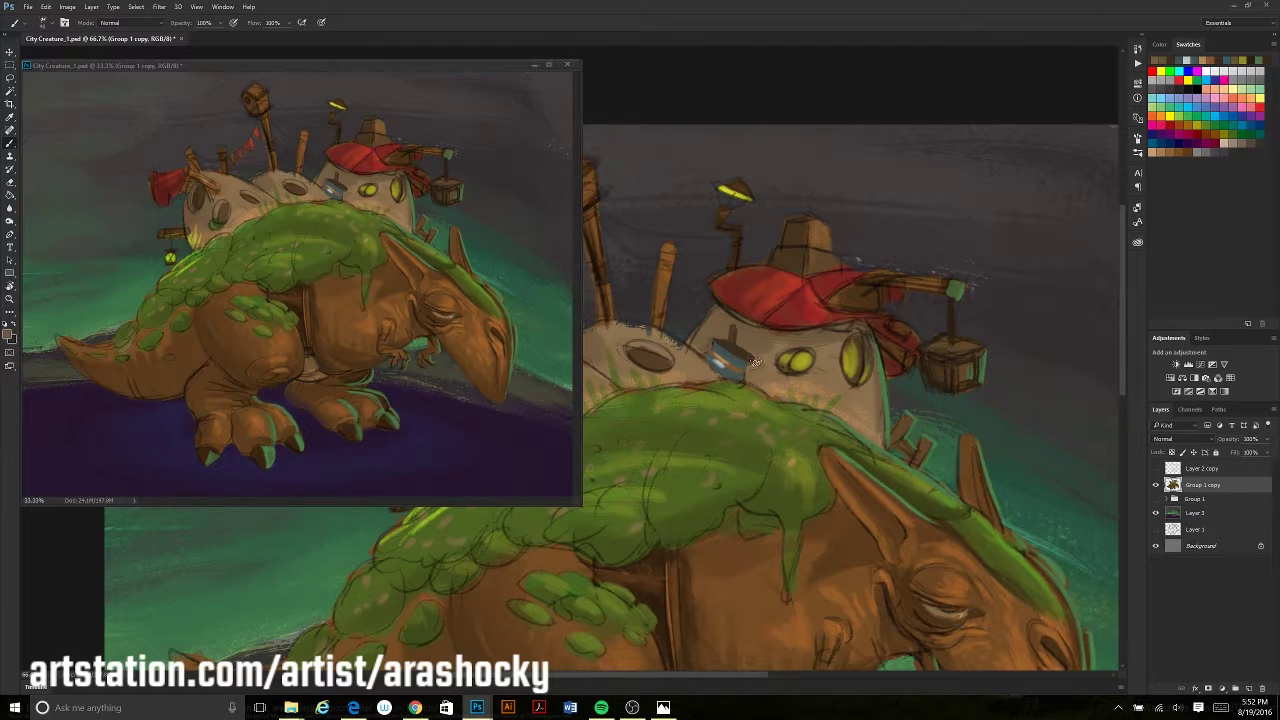
Paint a yellow-green glow on the chimney
alt+click(893, 296)
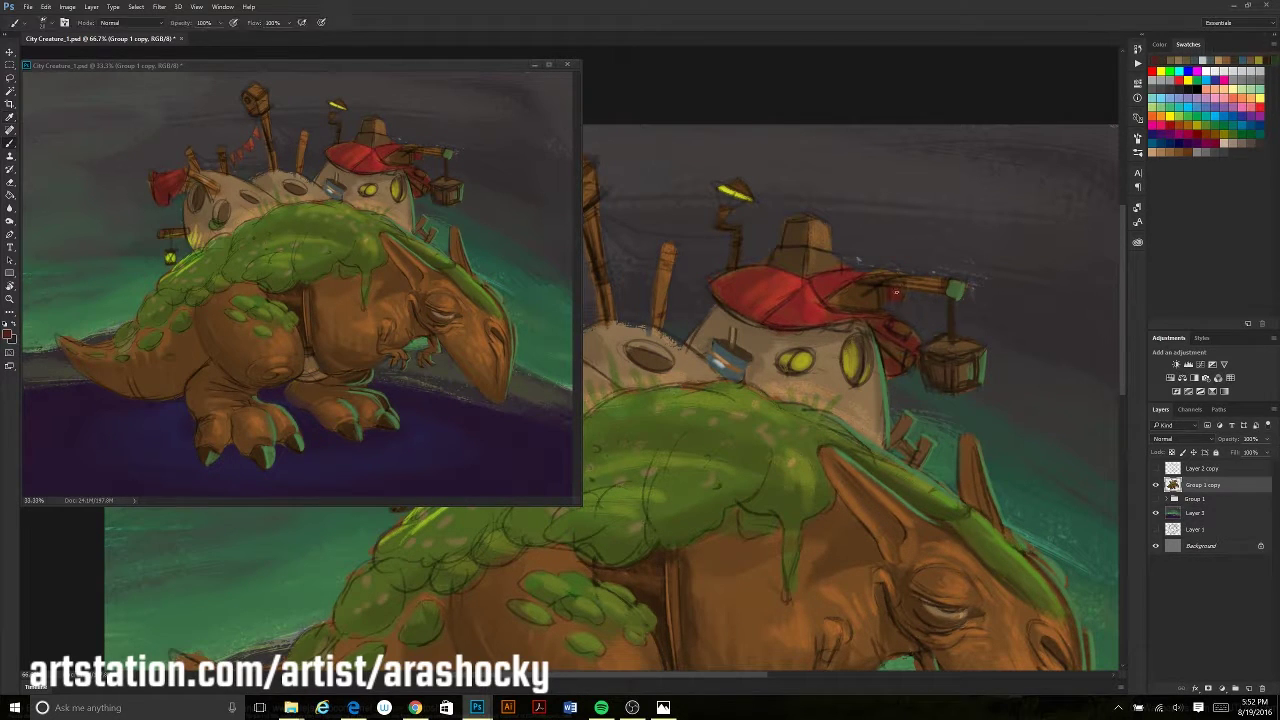
drag(827, 317, 790, 350)
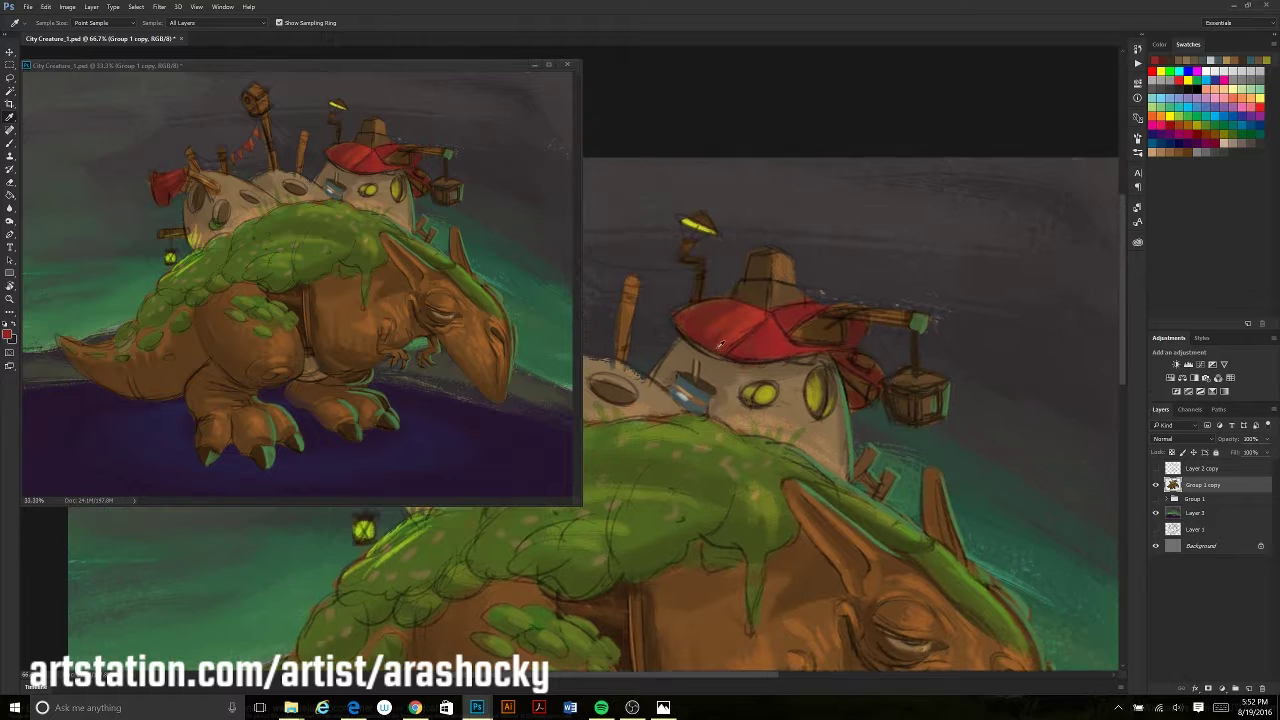
drag(744, 260, 761, 275)
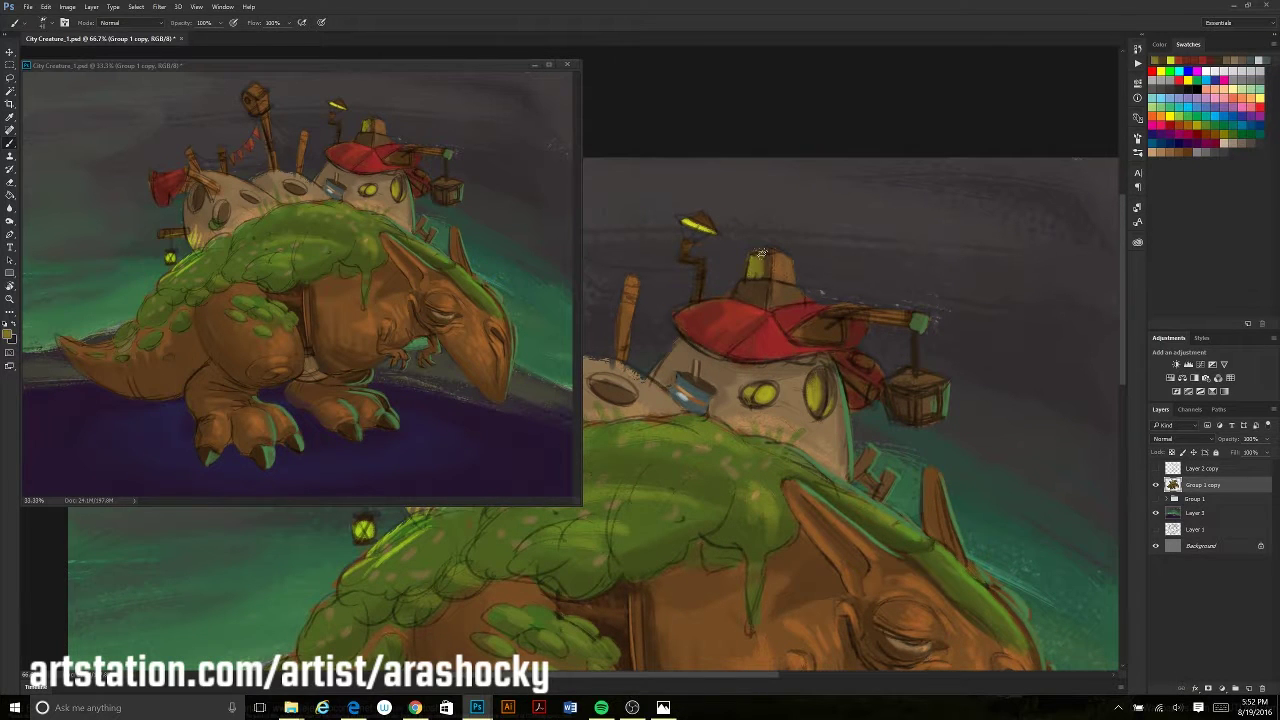
scroll(769, 278, up, 2)
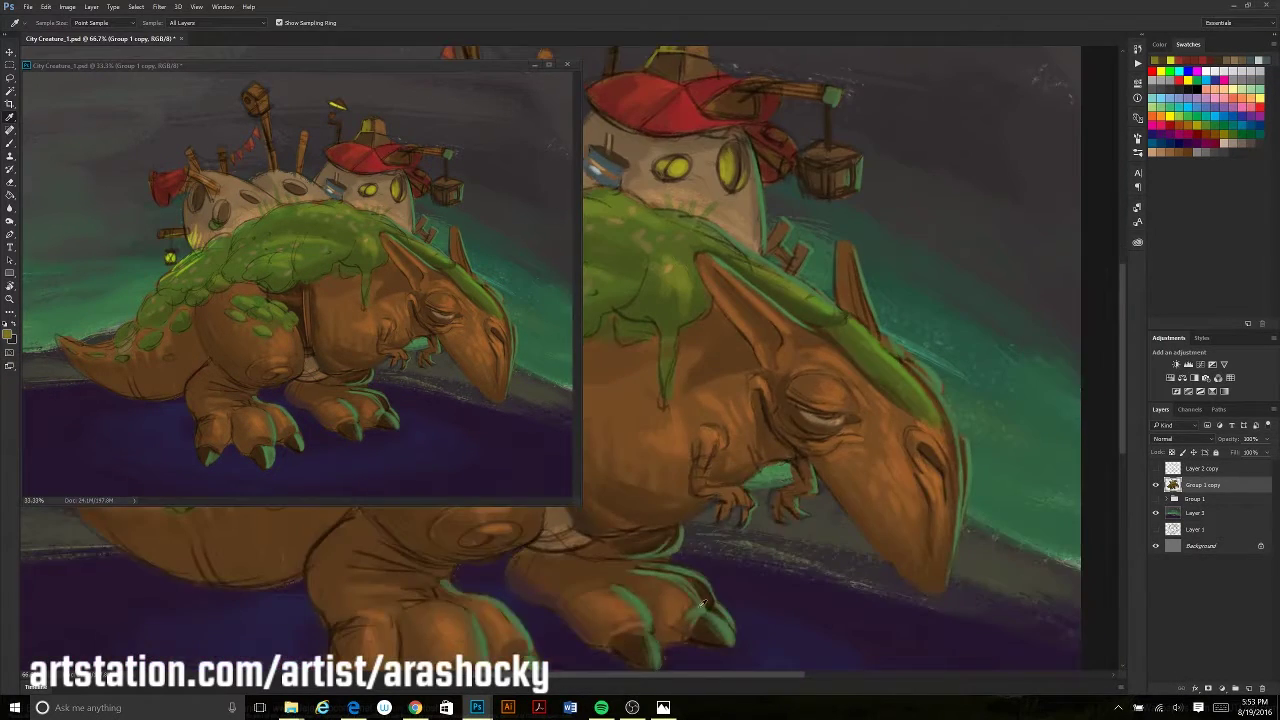
scroll(740, 300, down, 3)
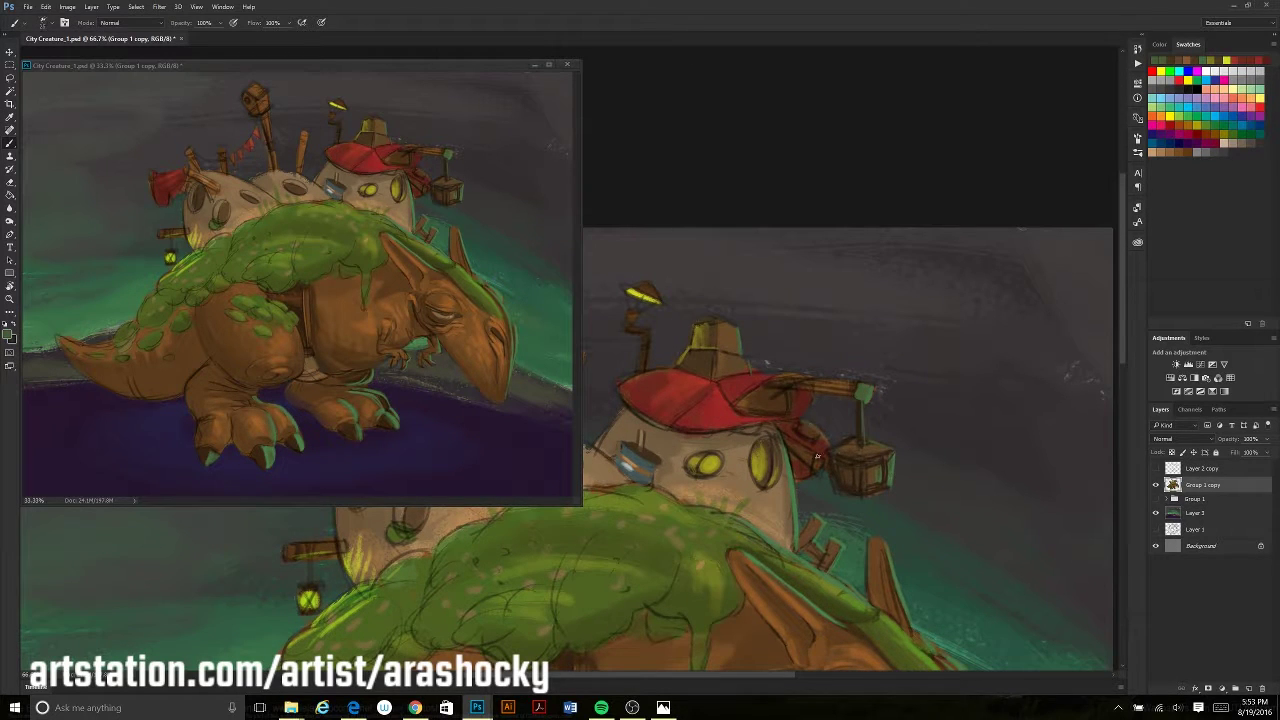
Shade the red roof with a darker tone and add short dark accent strokes
alt+click(773, 400)
alt+click(738, 410)
drag(740, 408, 782, 408)
alt+click(770, 405)
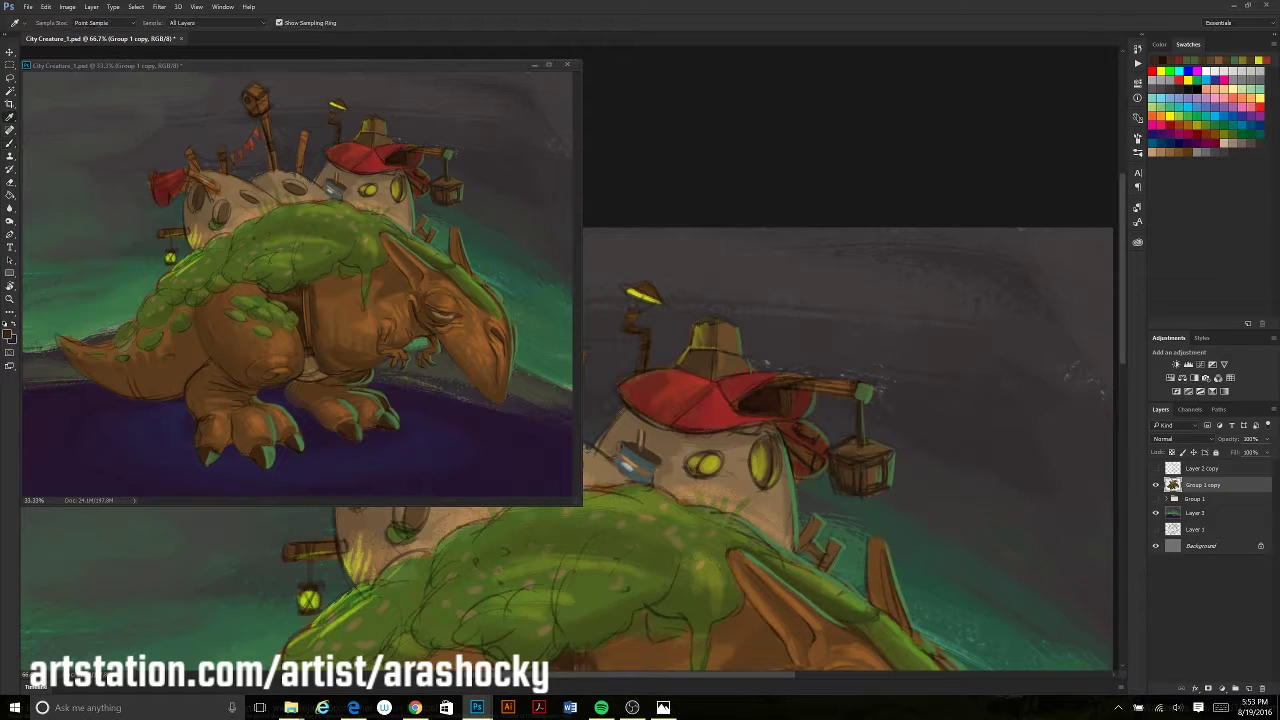
mouse_move(456, 508)
mouse_down()
mouse_move(653, 522)
mouse_move(596, 503)
mouse_up()
mouse_move(925, 475)
mouse_down()
mouse_move(930, 535)
mouse_move(895, 522)
mouse_up()
drag(746, 419, 755, 385)
alt+click(755, 385)
Dab a lighter red spot onto the red hat roof
drag(776, 342, 834, 322)
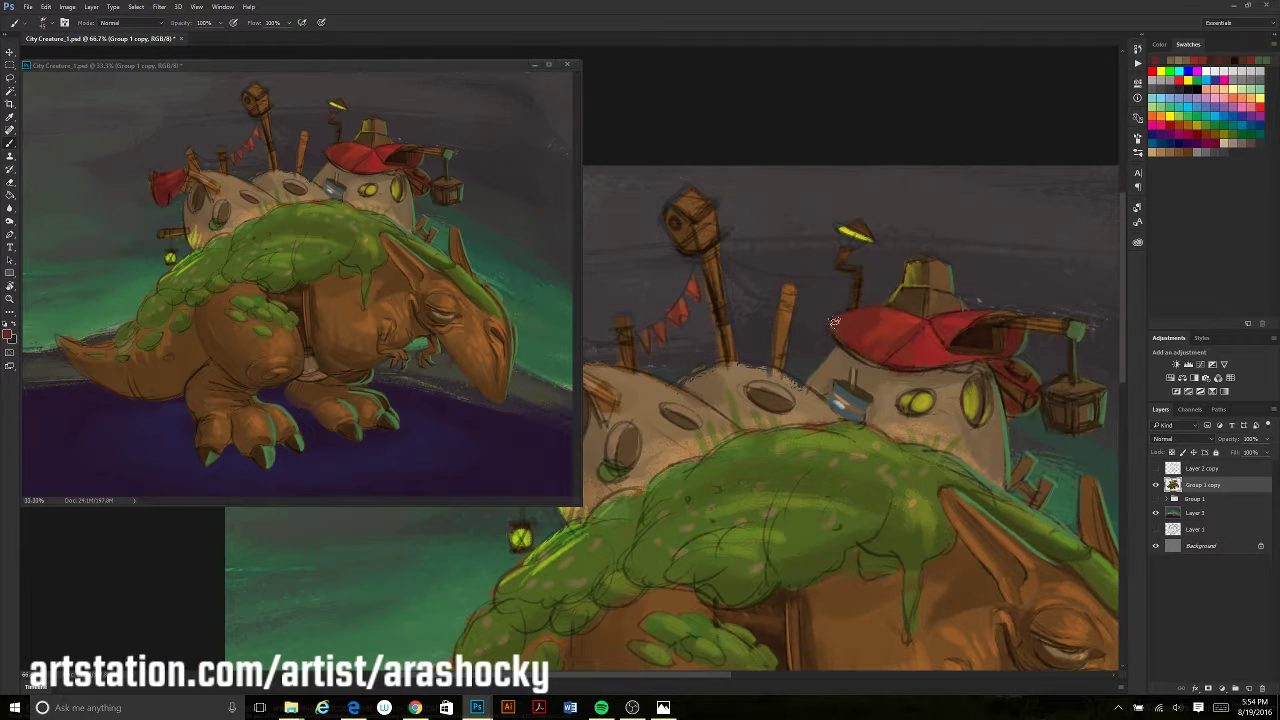
alt+click(853, 280)
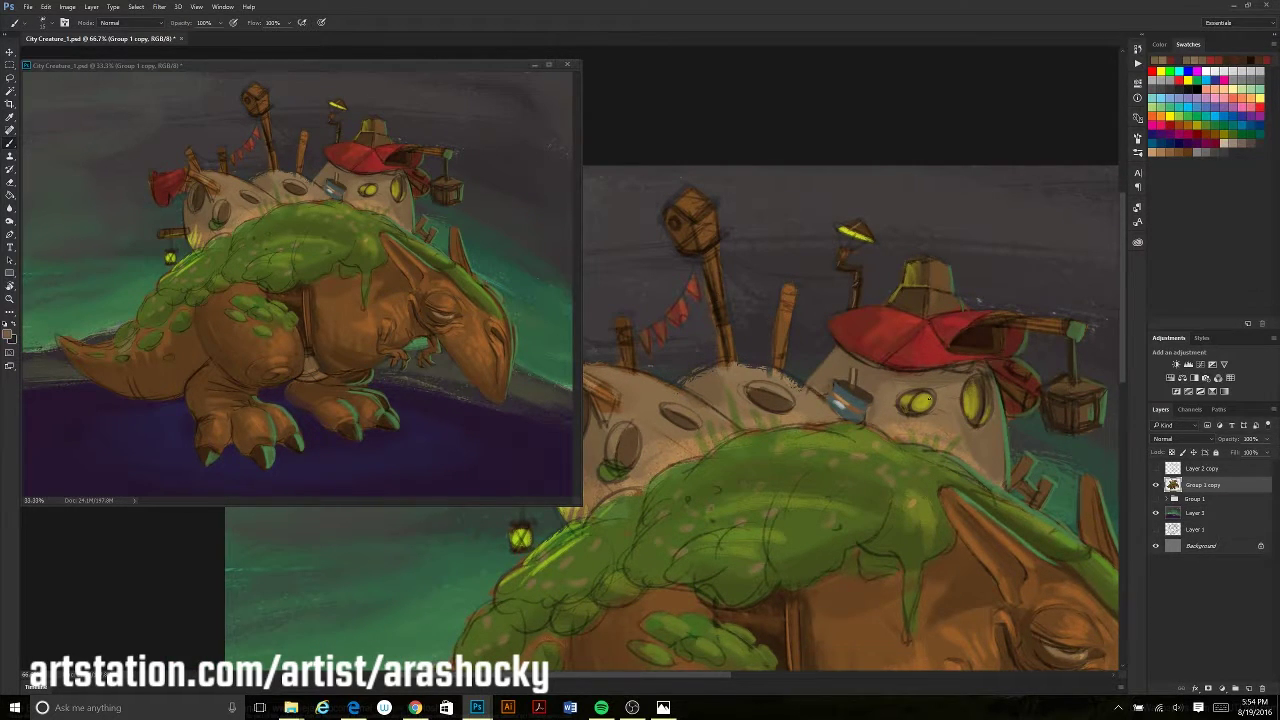
drag(811, 215, 789, 312)
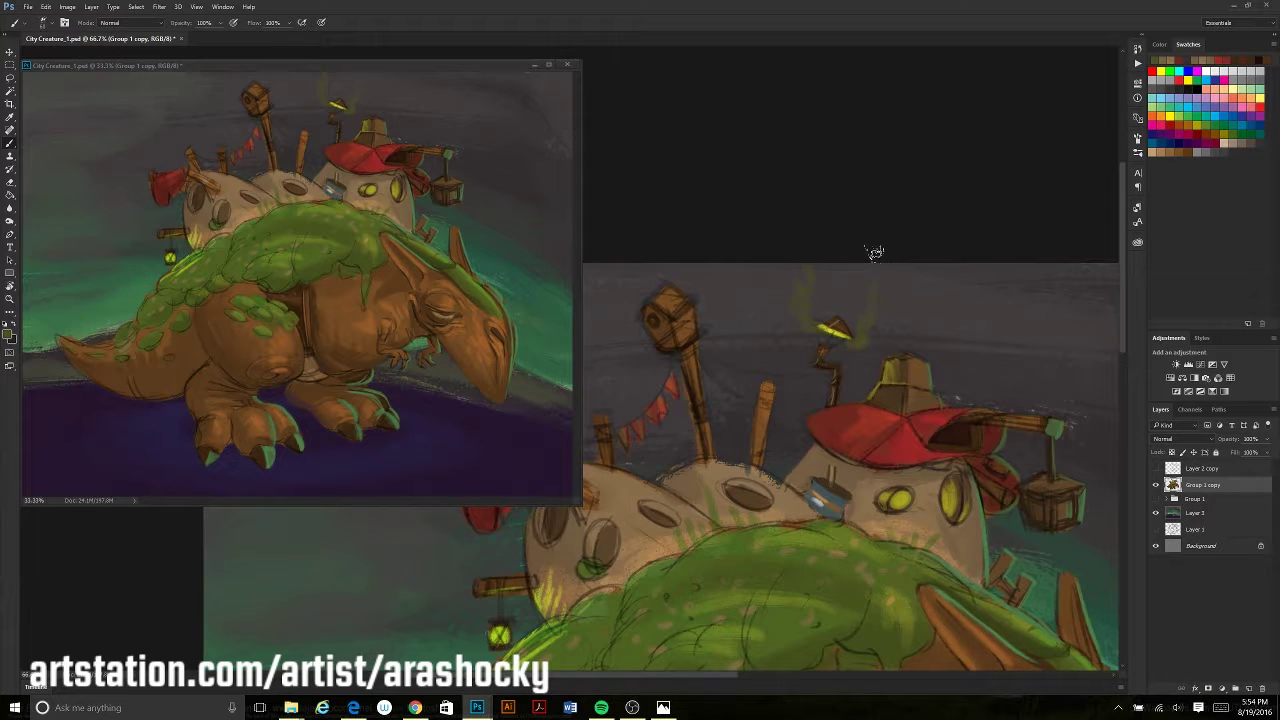
drag(876, 254, 865, 162)
key(o)
key(b)
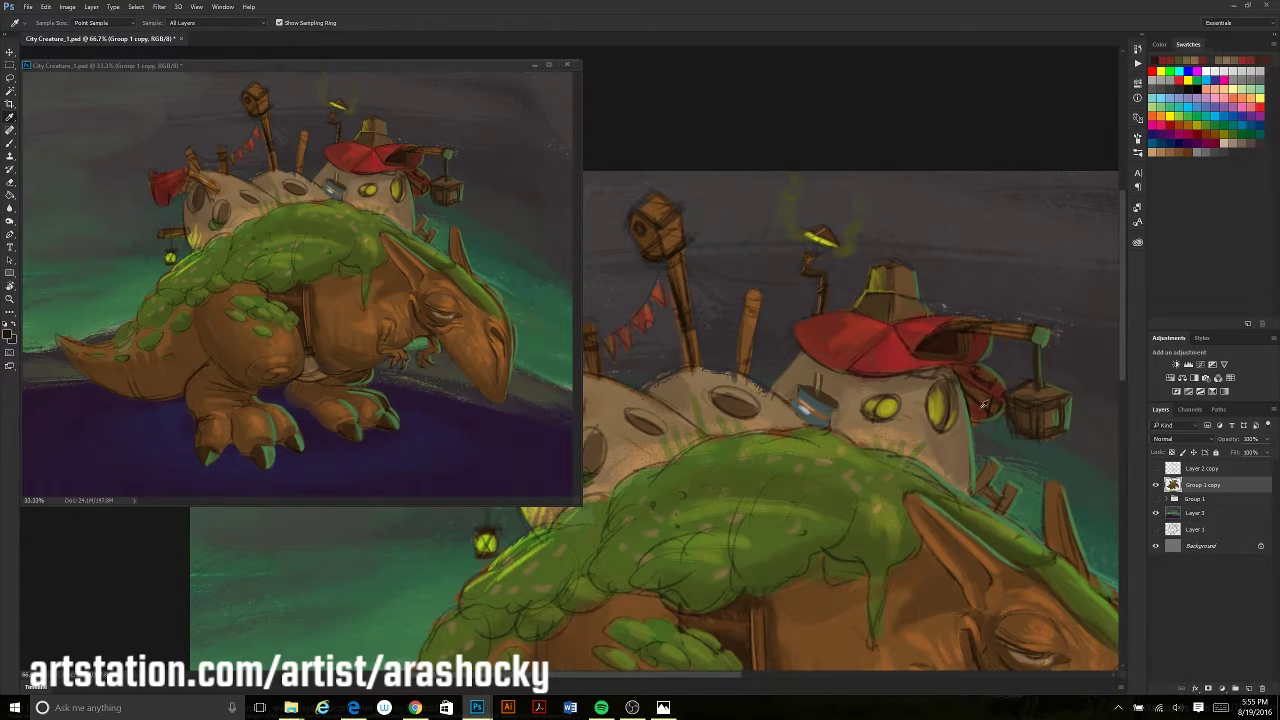
alt+click(856, 373)
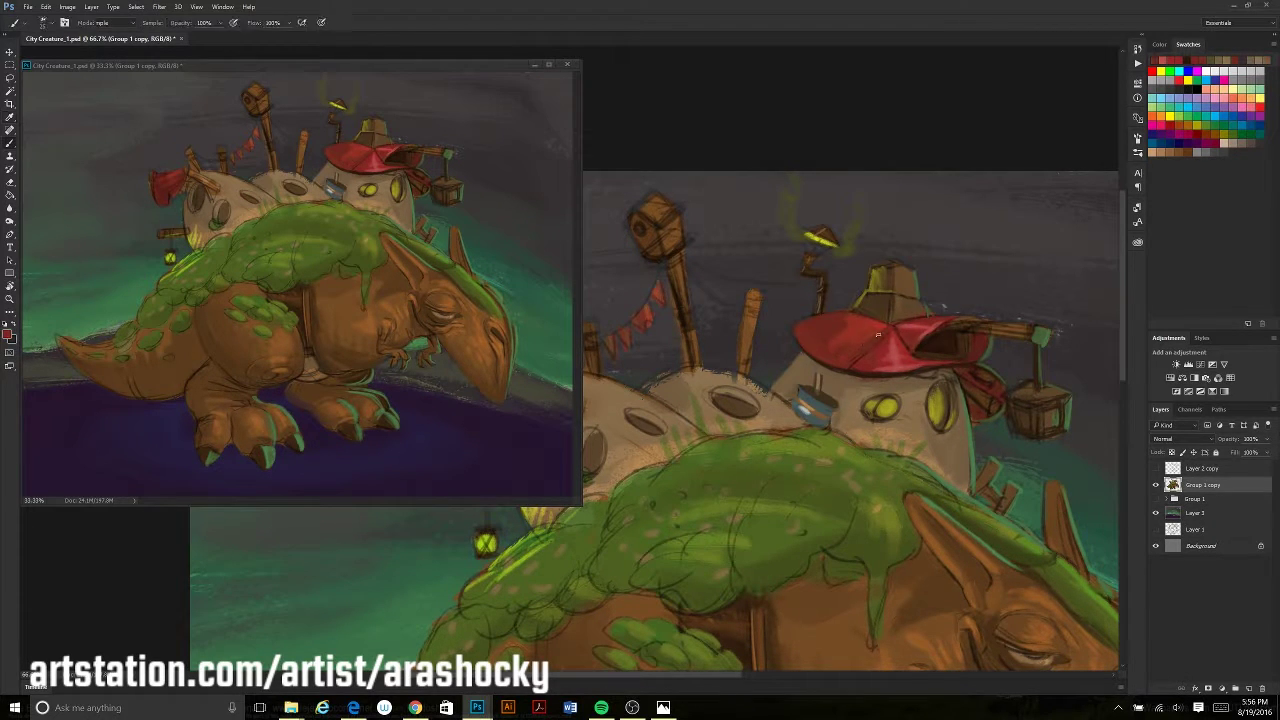
click(843, 341)
Draw a sagging dark wire from the wooden post to the tower top
alt+click(816, 375)
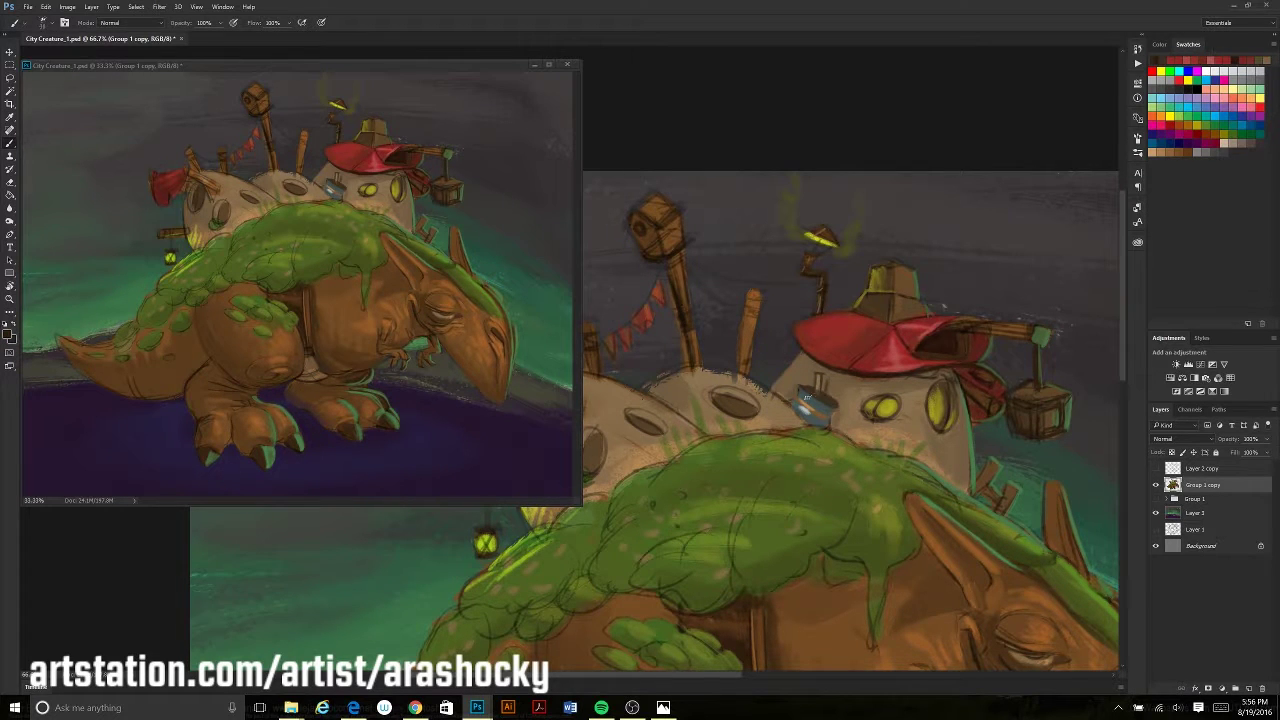
alt+click(871, 478)
alt+click(754, 311)
alt+click(781, 285)
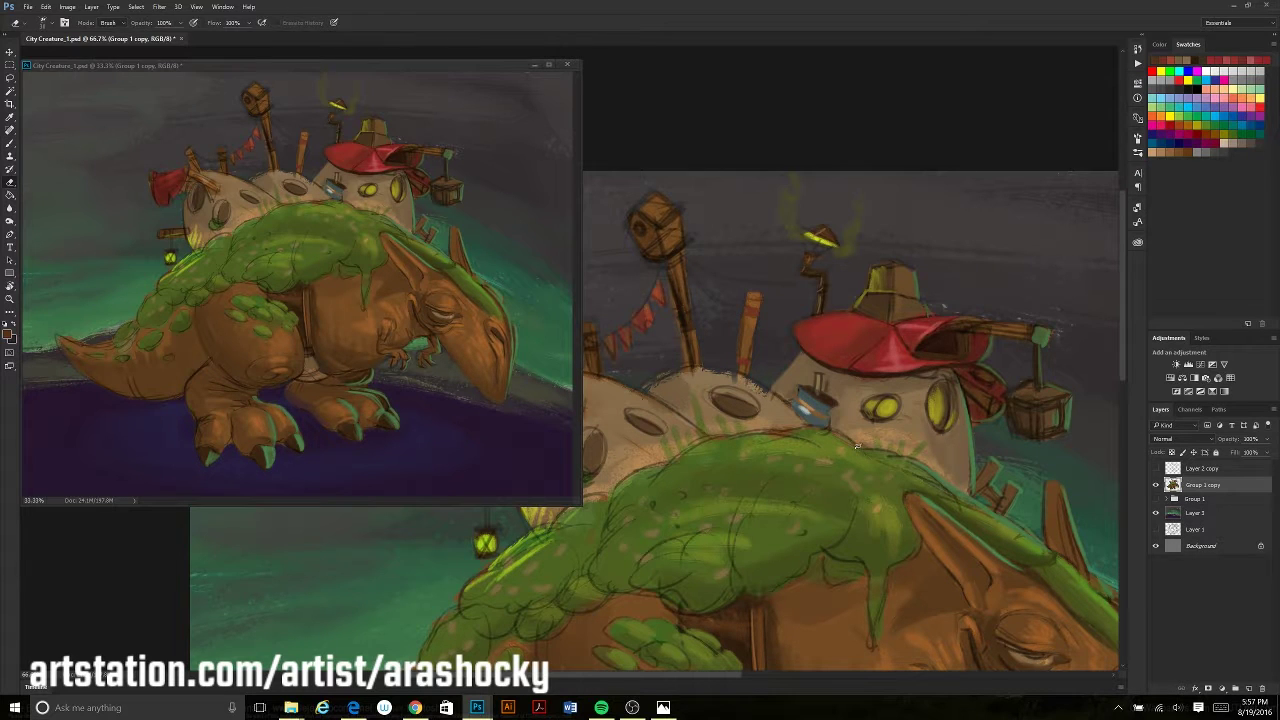
drag(760, 289, 818, 283)
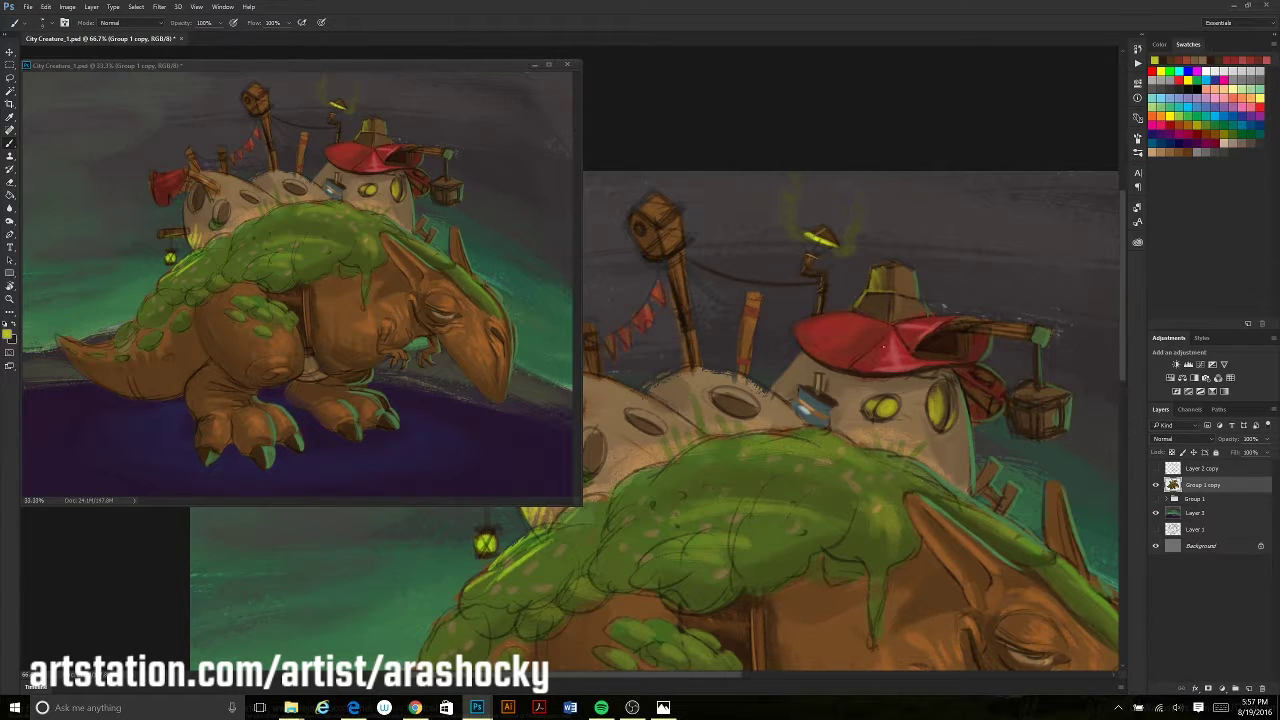
drag(680, 375, 800, 330)
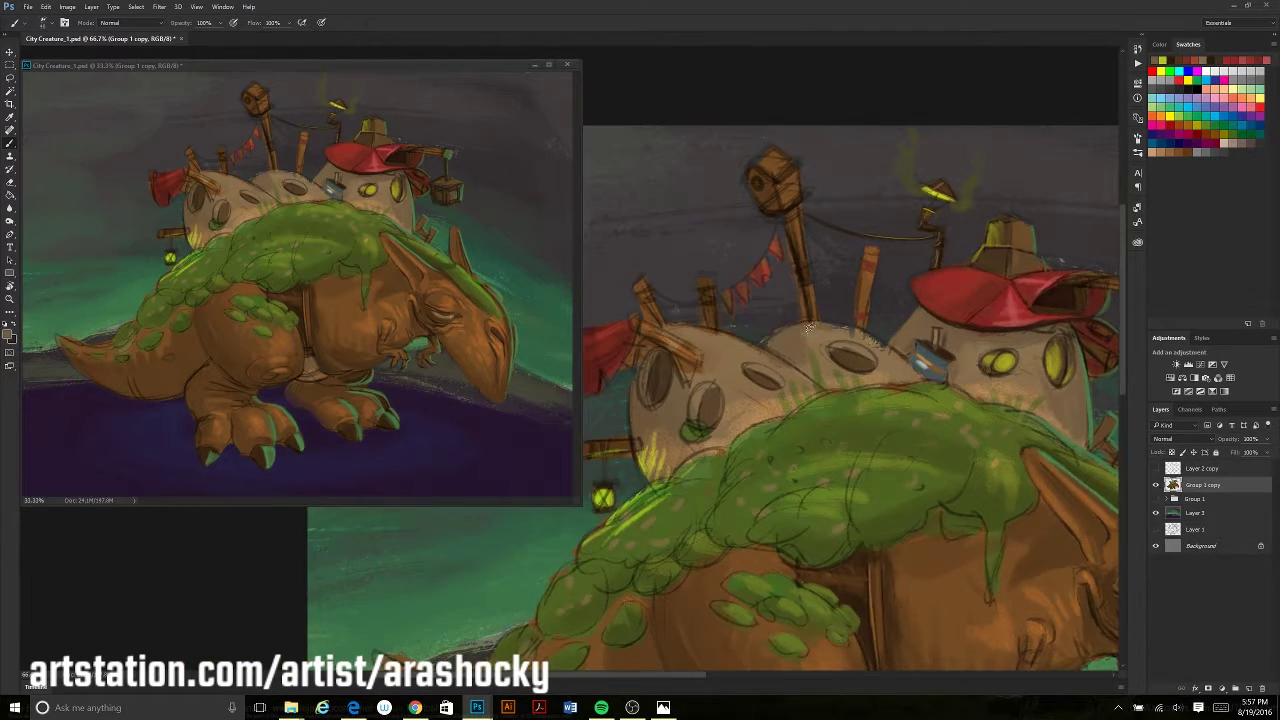
Paint the middle dome's round window orange
alt+click(873, 360)
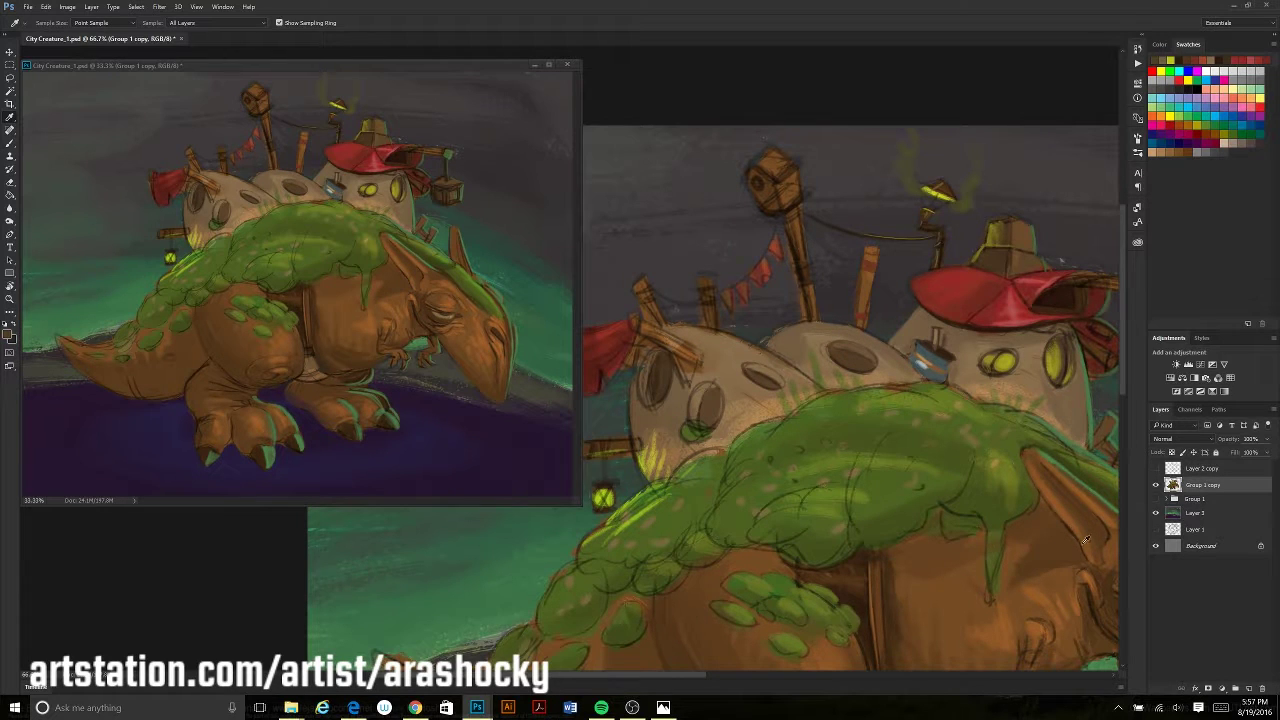
alt+click(850, 362)
drag(850, 362, 846, 365)
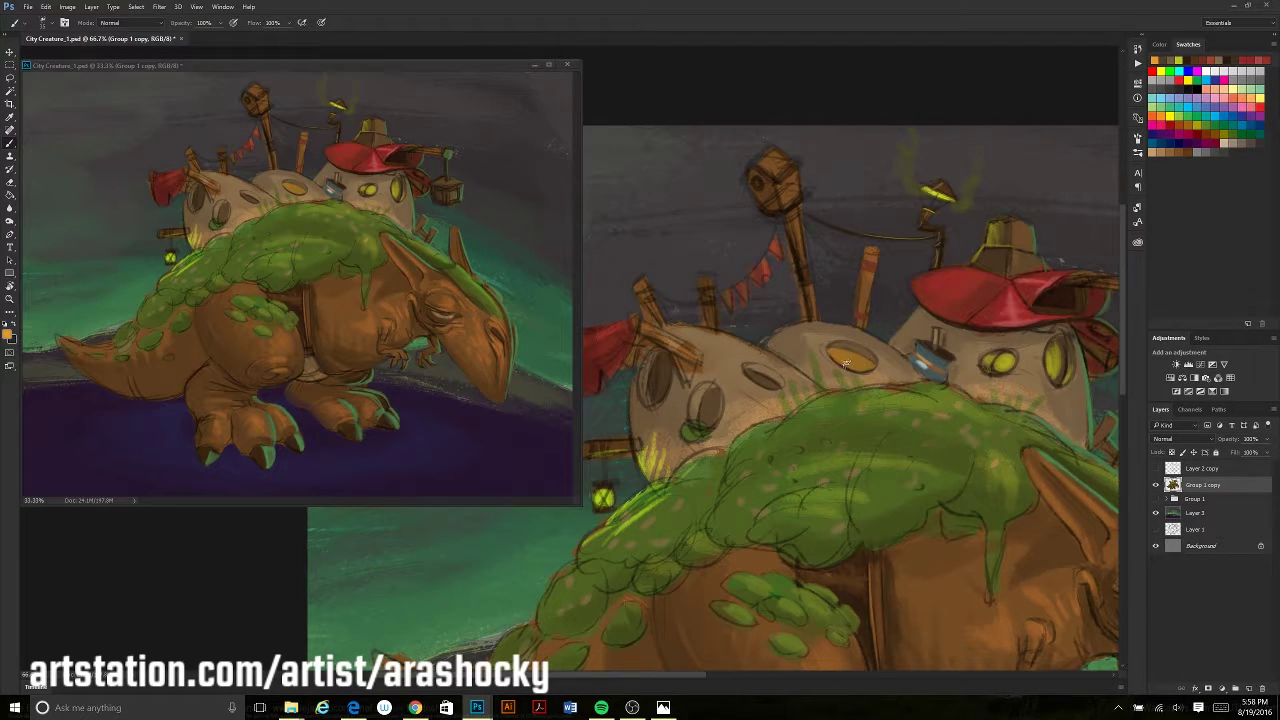
alt+click(1058, 330)
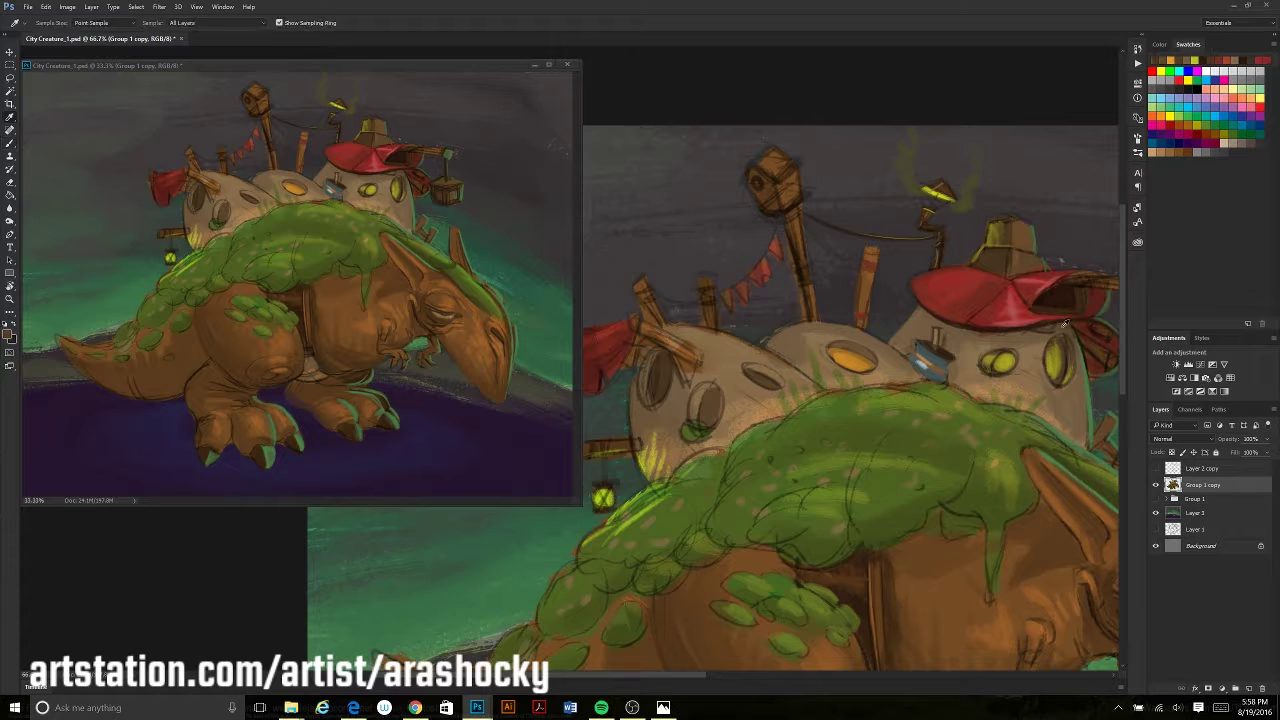
drag(1095, 345, 955, 352)
alt+click(986, 311)
key(Escape)
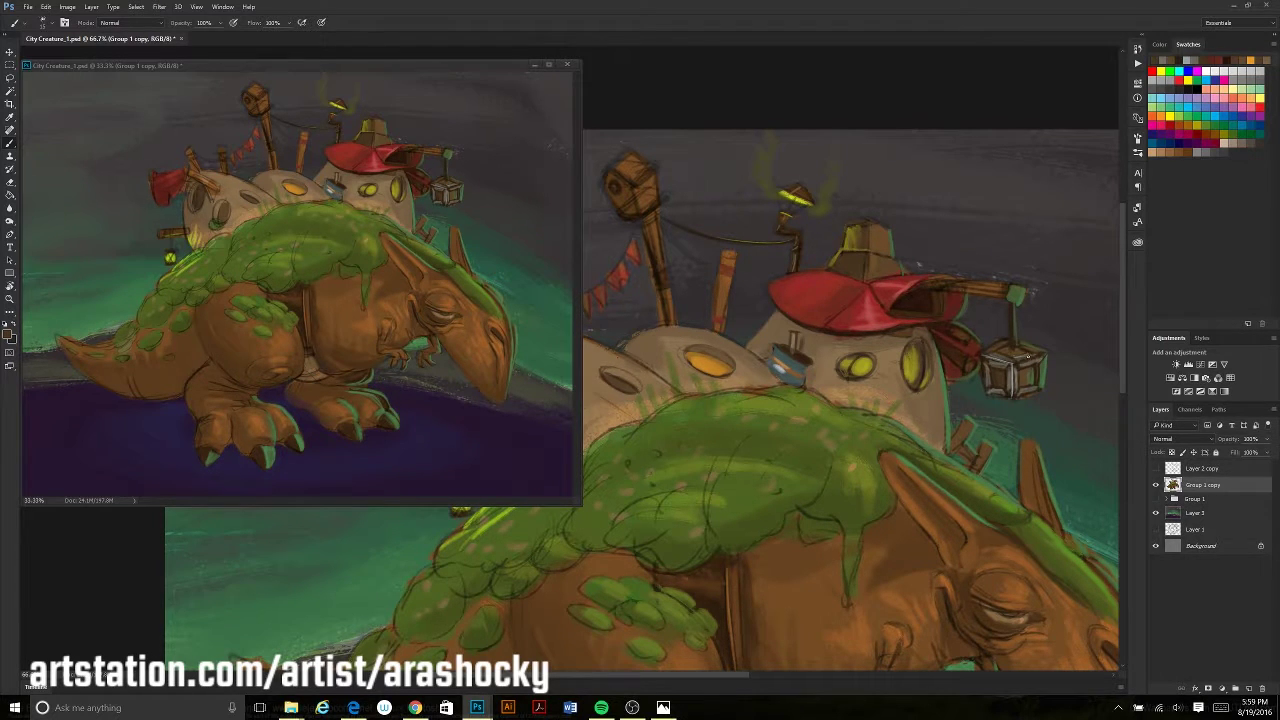
drag(1000, 358, 880, 346)
Paint light highlight strokes along the lantern arm with sampled colours
key(e)
key(b)
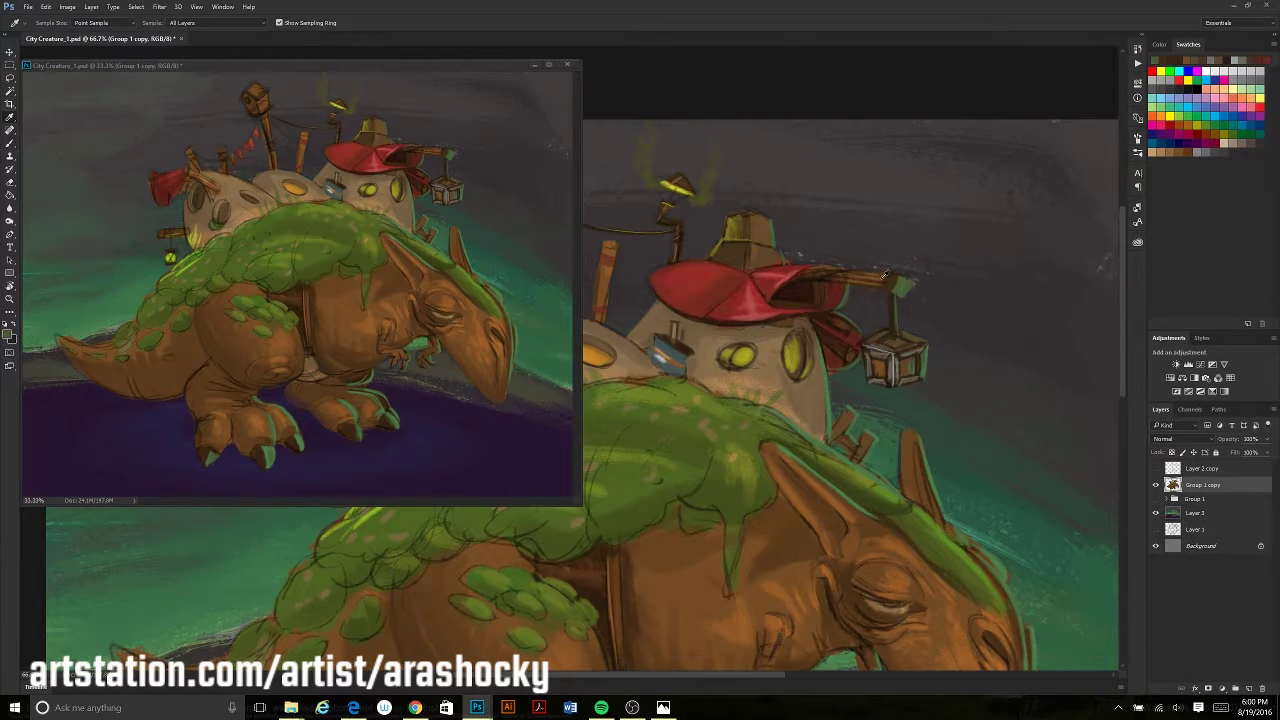
mouse_move(897, 281)
mouse_down()
mouse_move(785, 268)
mouse_move(812, 268)
mouse_up()
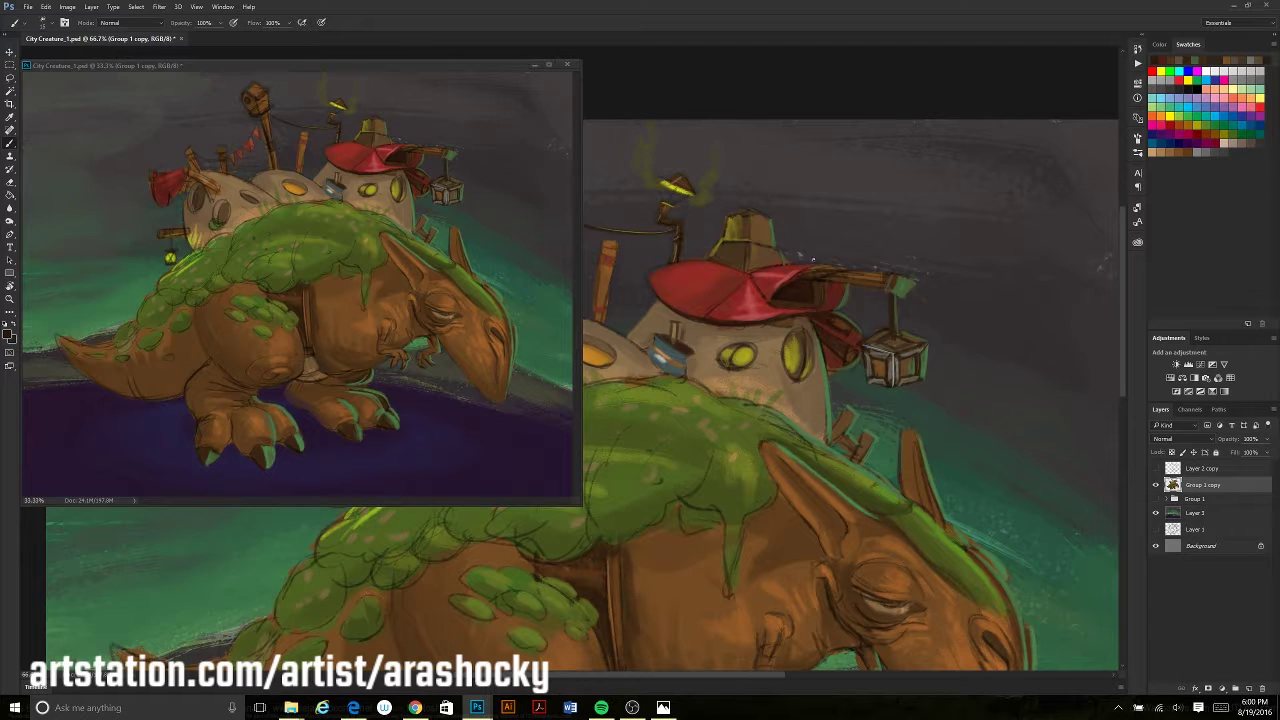
alt+click(846, 286)
alt+click(905, 360)
drag(864, 272, 818, 272)
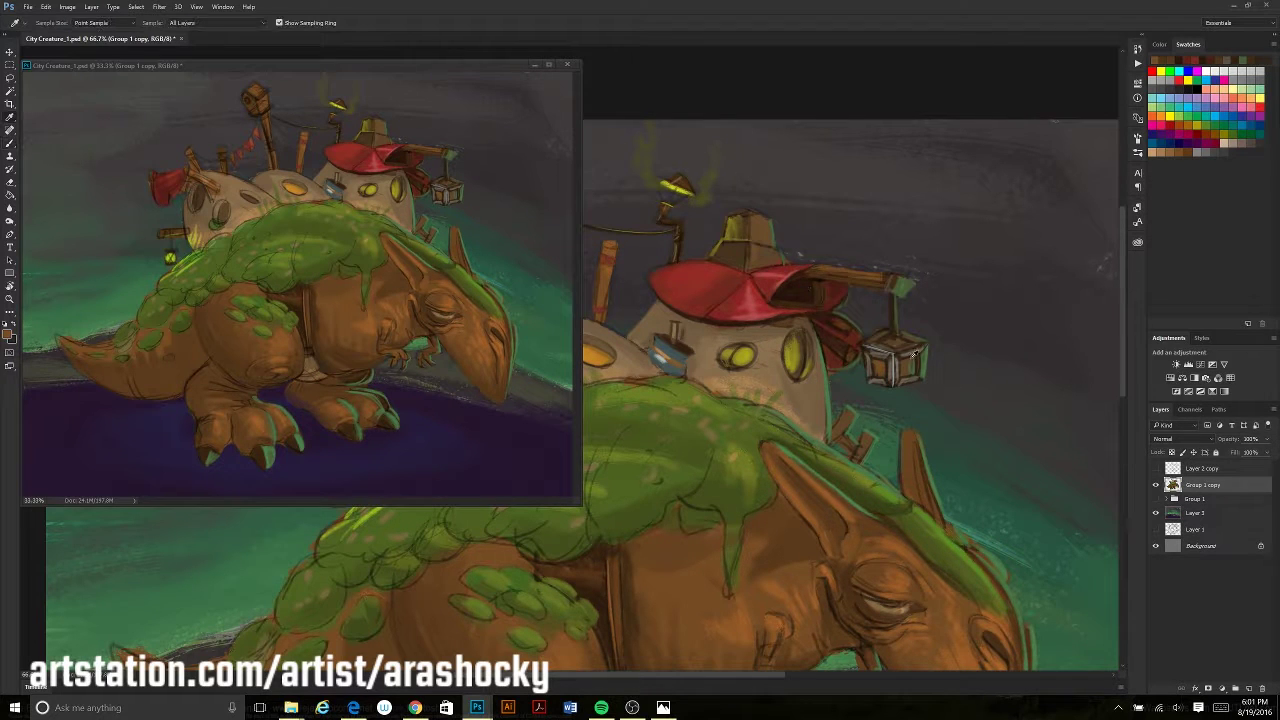
Paint light dome-colour highlights along the dome edge beside the yellow window
drag(723, 365, 863, 340)
key(b)
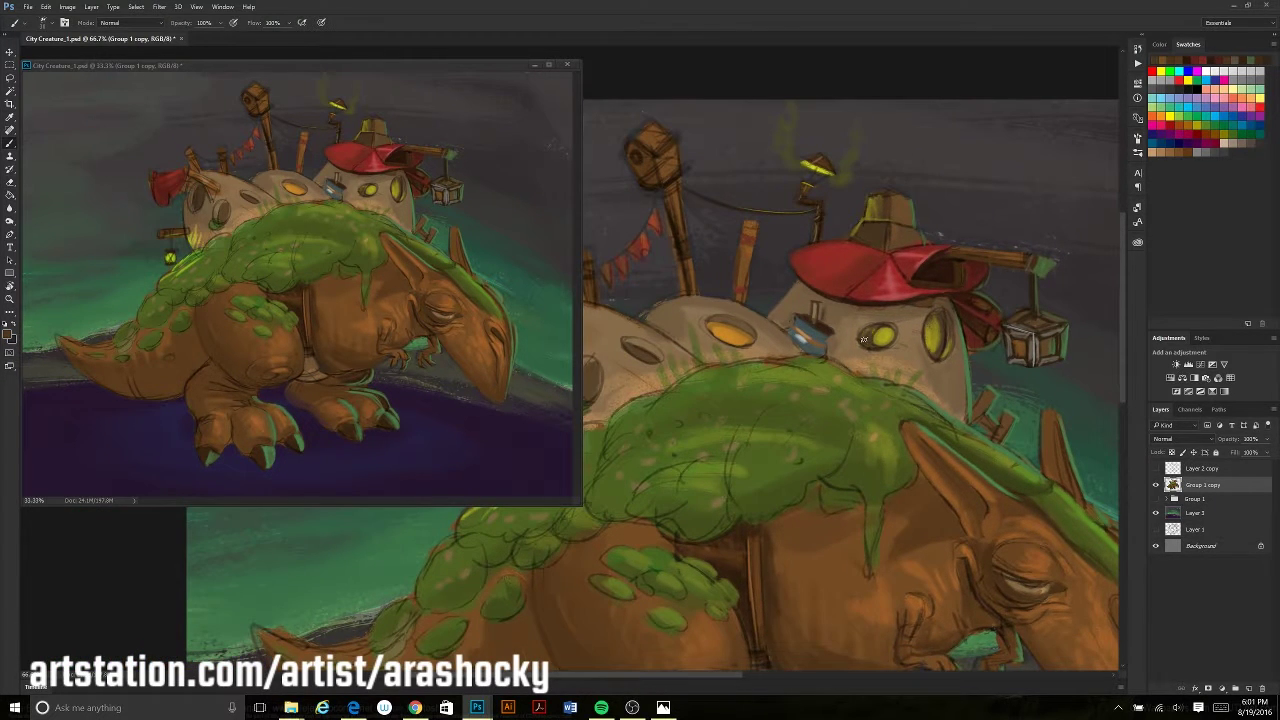
alt+click(948, 335)
mouse_move(944, 315)
mouse_down()
mouse_move(936, 355)
mouse_move(955, 325)
mouse_up()
alt+click(957, 368)
alt+click(957, 368)
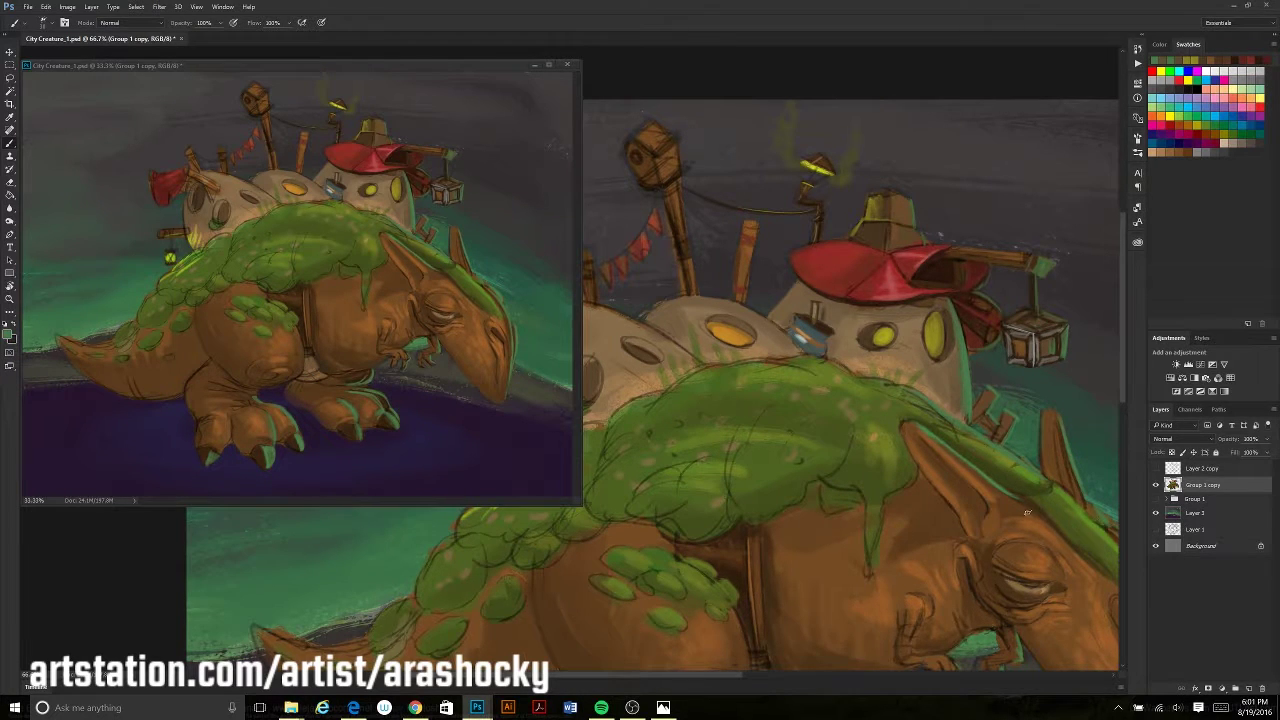
Sample new paint colours from the artwork and move the view down toward the town
drag(665, 232, 715, 288)
alt+click(715, 288)
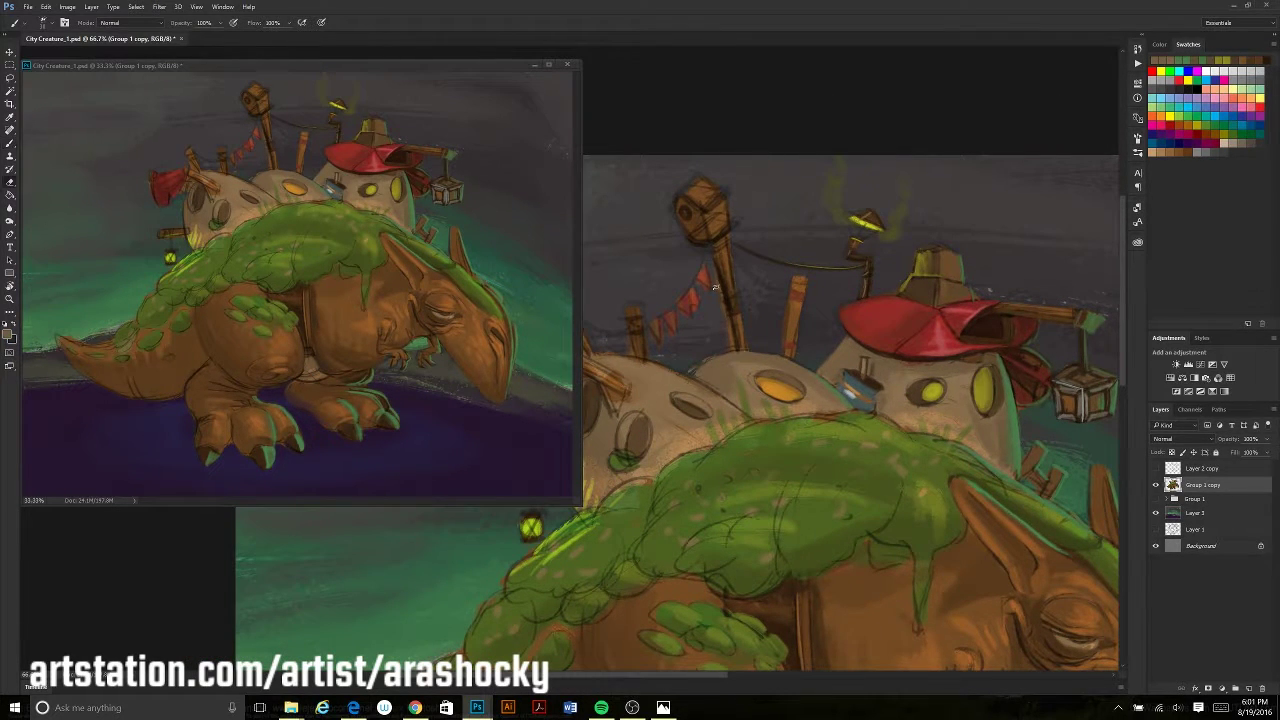
alt+click(797, 300)
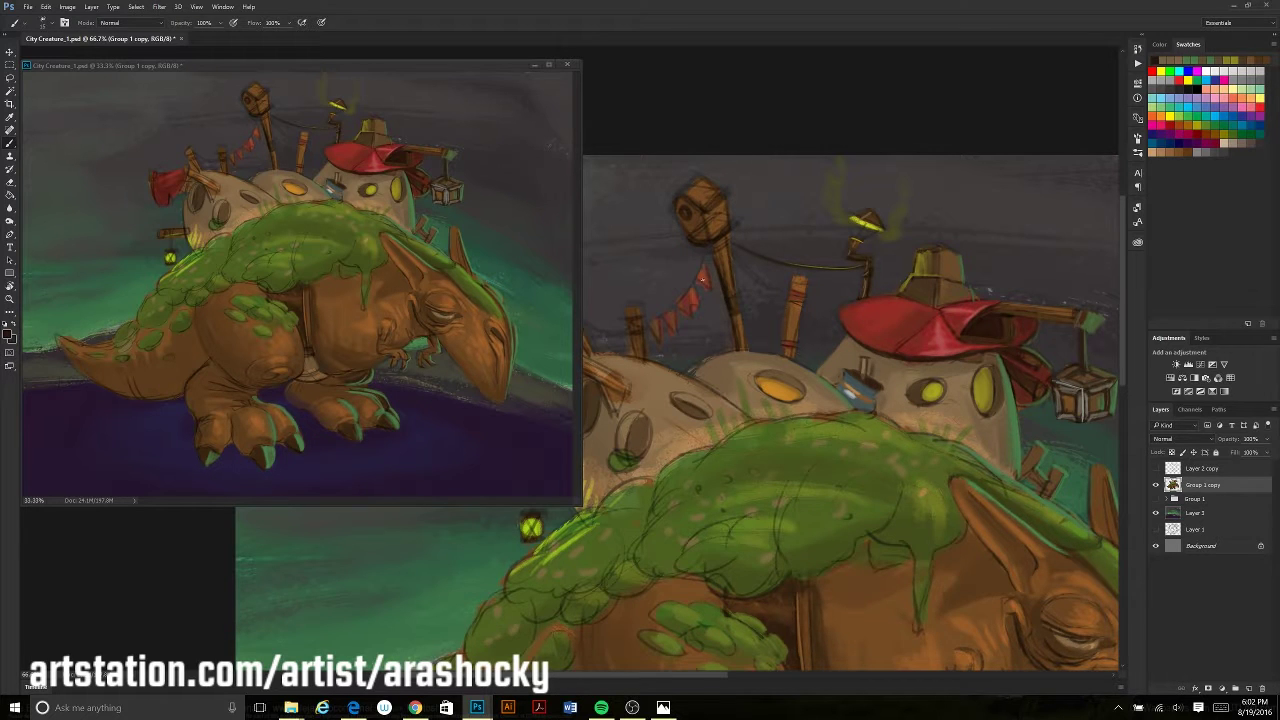
drag(695, 312, 723, 432)
Dab small marks on the birdhouse and sample colours along its pole
key(e)
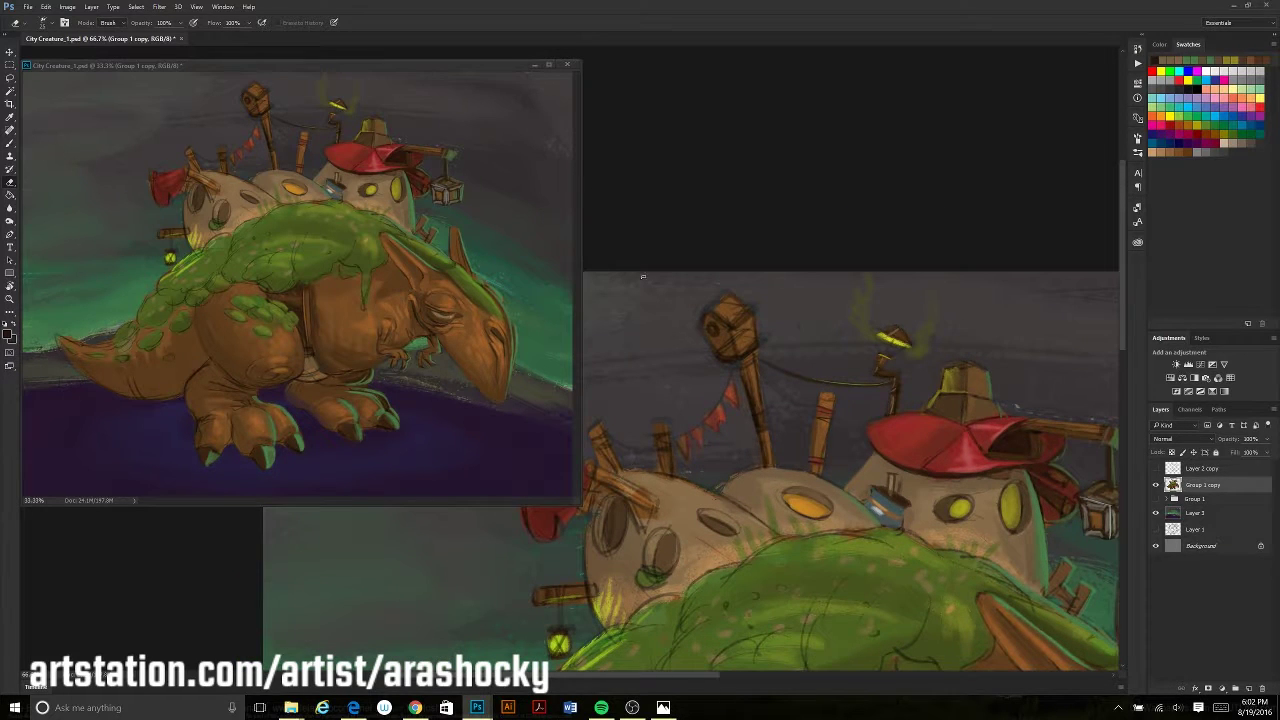
key(b)
alt+click(716, 359)
click(714, 342)
alt+click(735, 322)
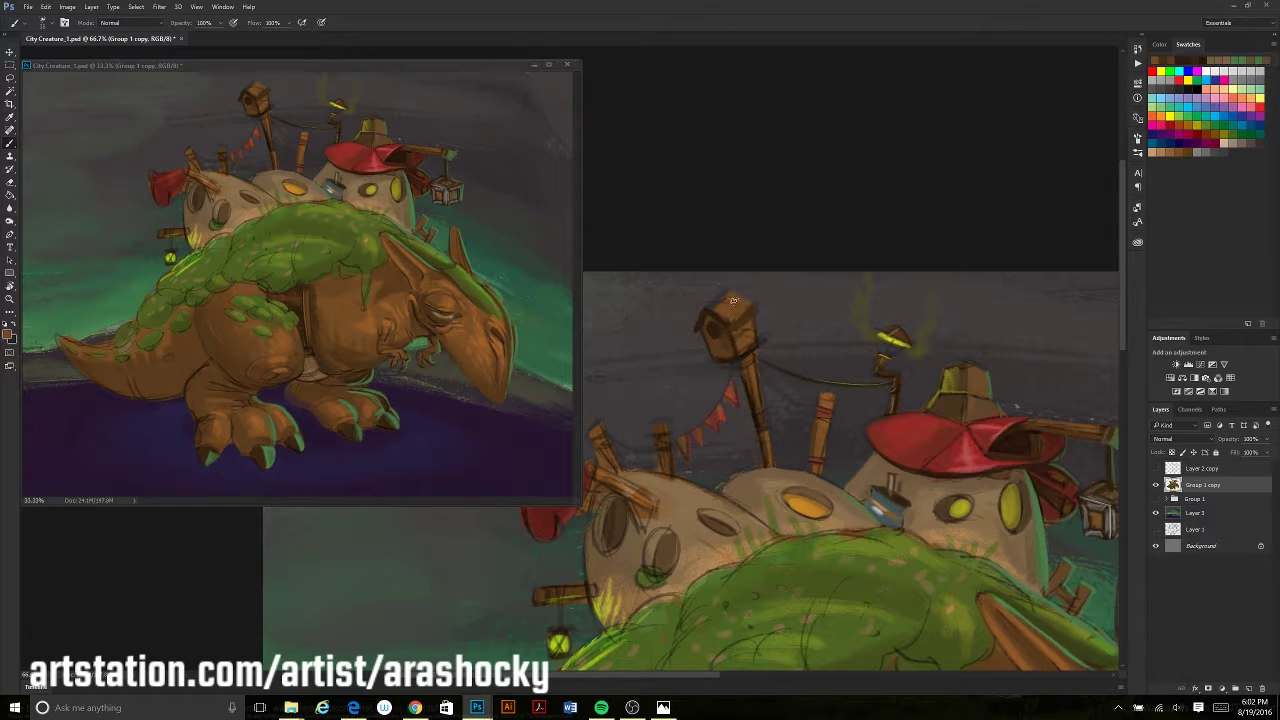
alt+click(716, 318)
alt+click(745, 345)
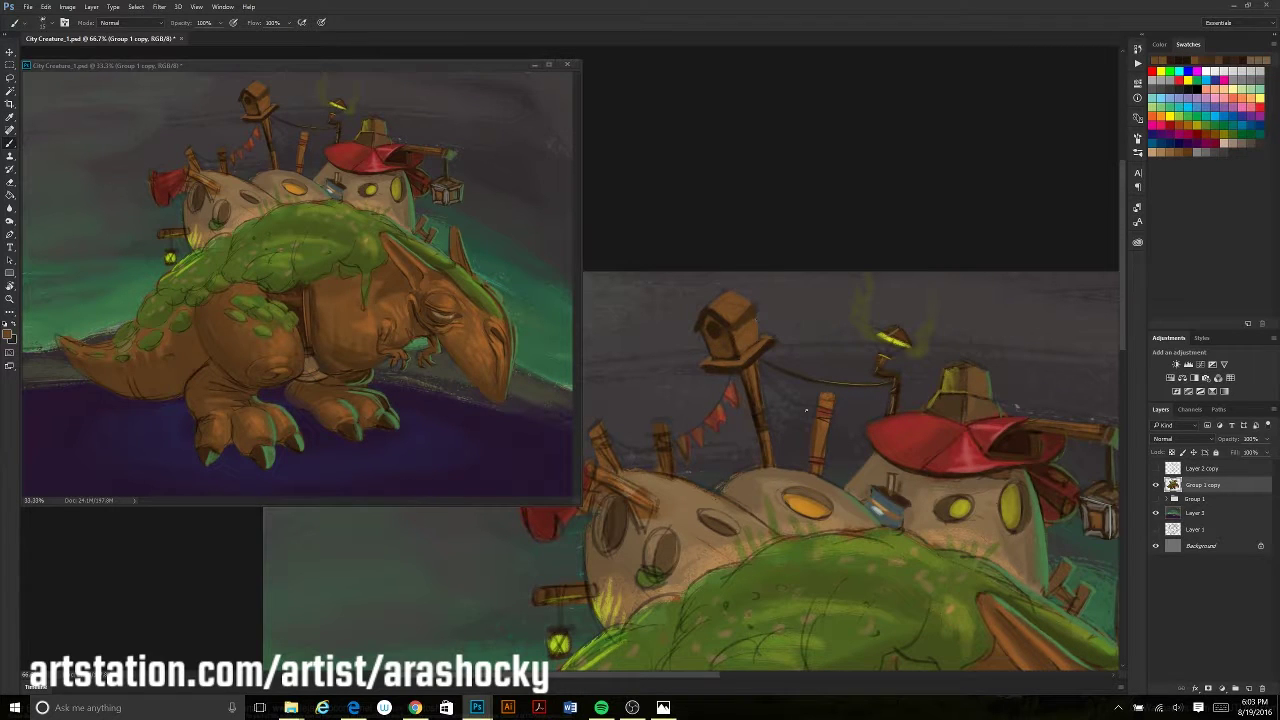
alt+click(748, 320)
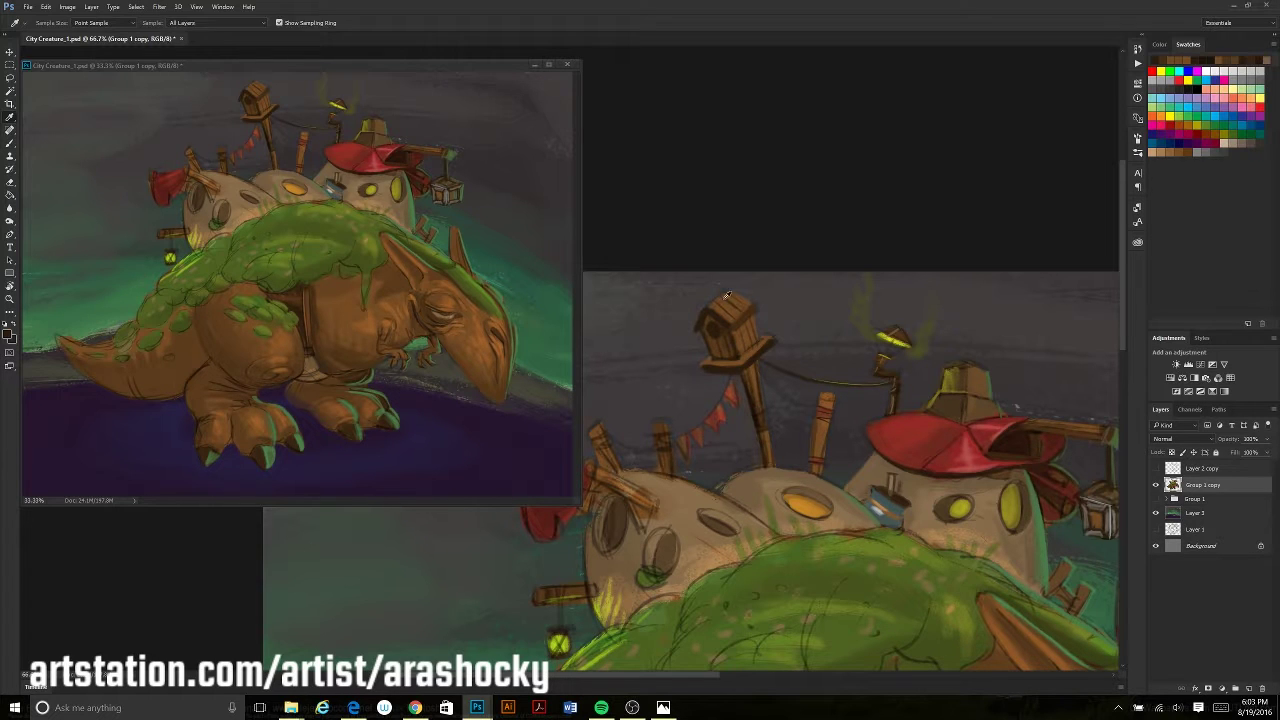
Sample darker and reddish-brown colours from the artwork near the red flags
key(alt)
alt+click(750, 373)
alt+click(760, 448)
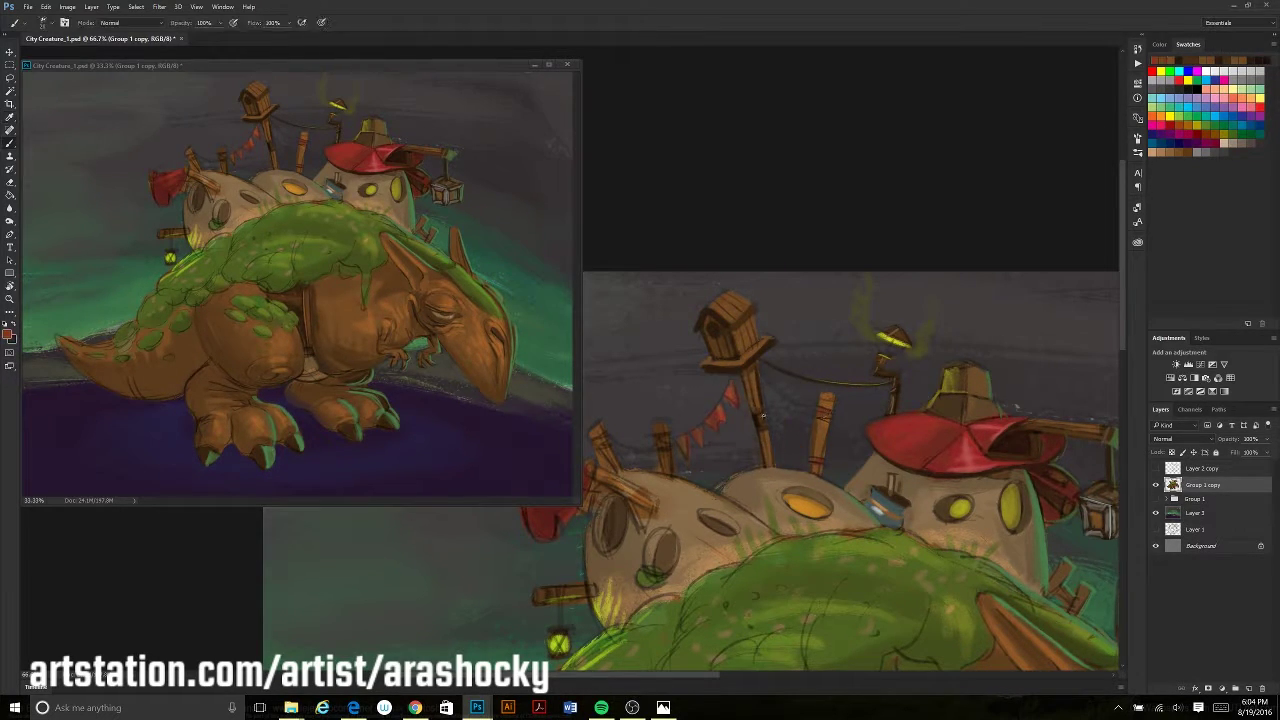
alt+click(690, 375)
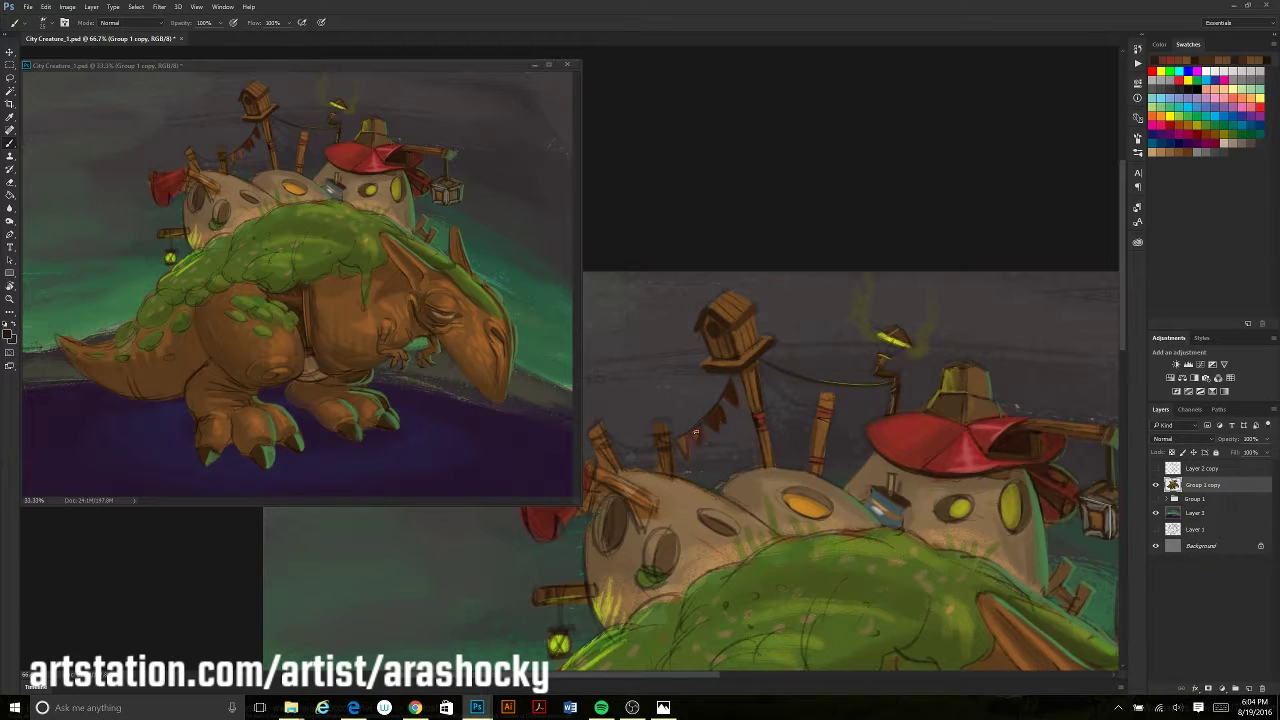
Paint a lighter stroke along the birdhouse's wooden stake
drag(752, 315, 826, 281)
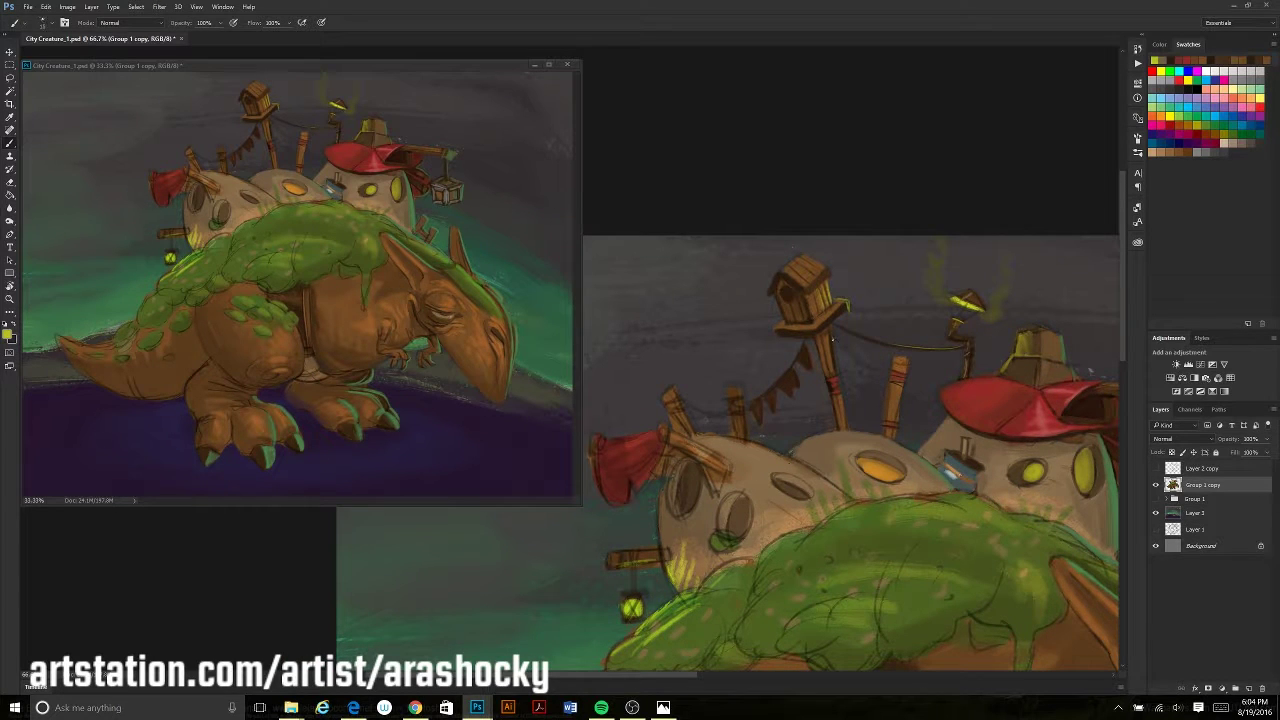
drag(733, 312, 795, 287)
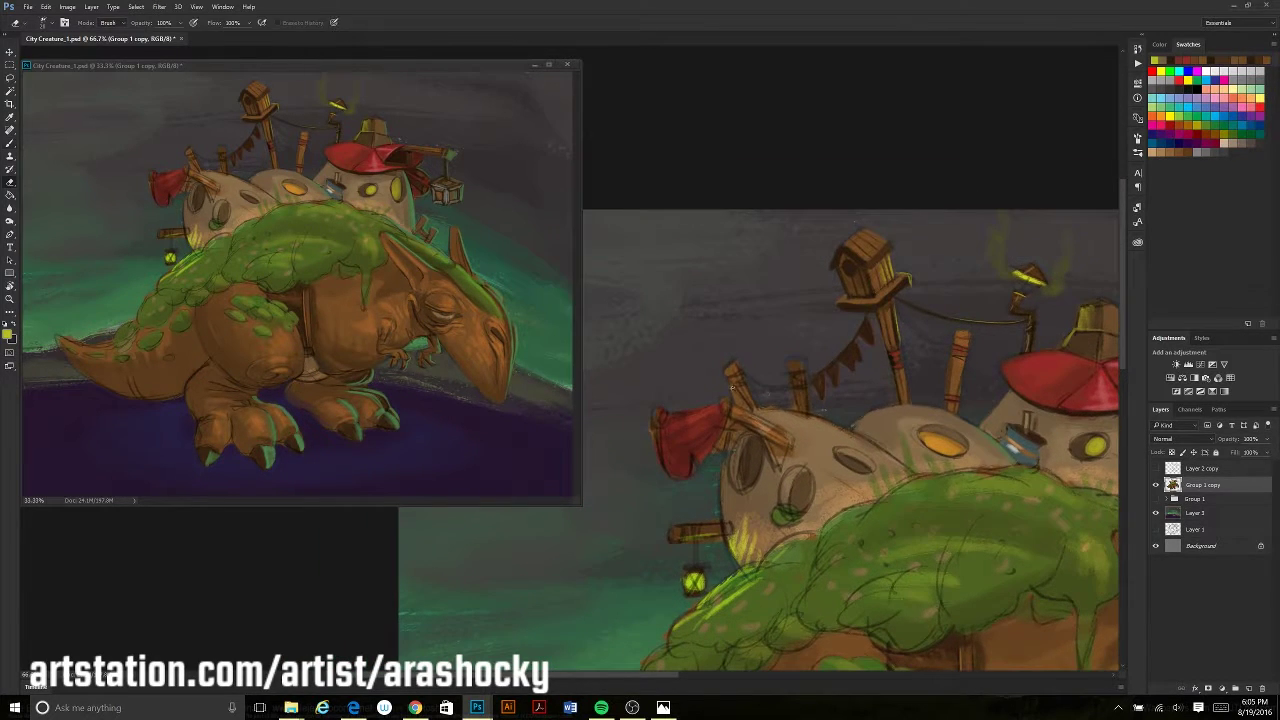
drag(742, 413, 790, 442)
key(e)
key(b)
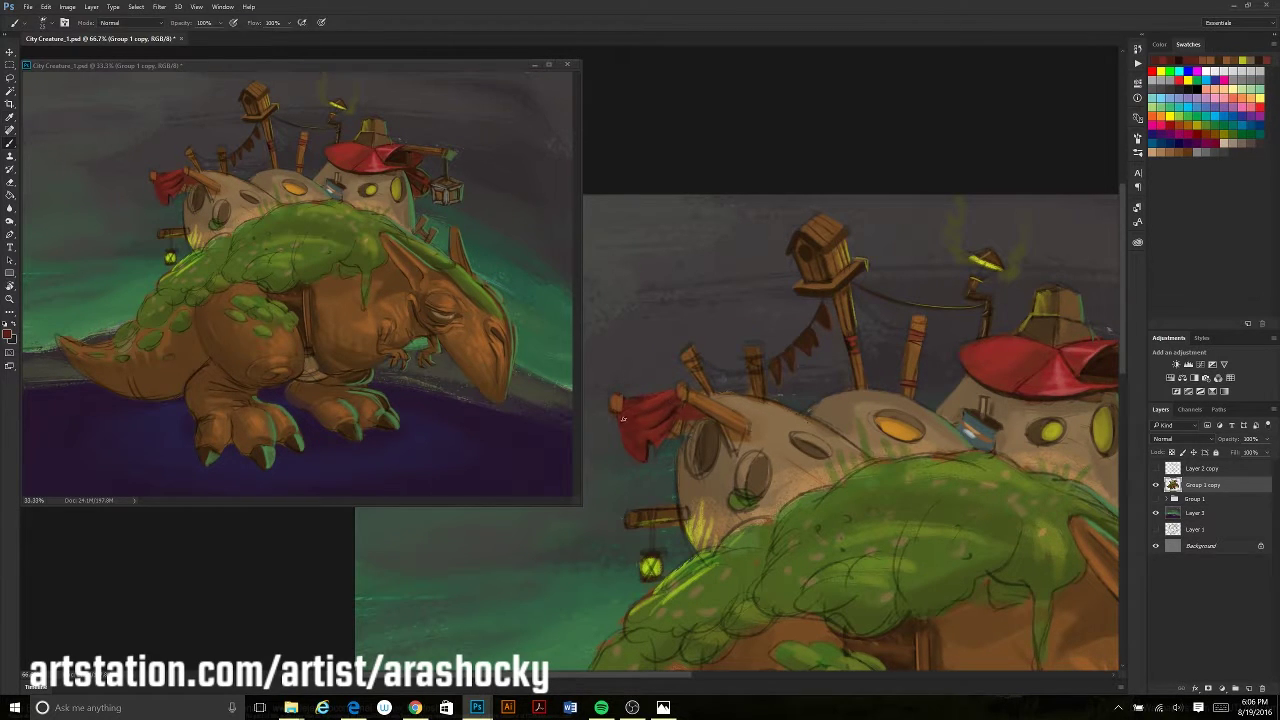
Paint the window below the flag bright red using the flag's sampled red
key(u)
key(b)
alt+click(705, 454)
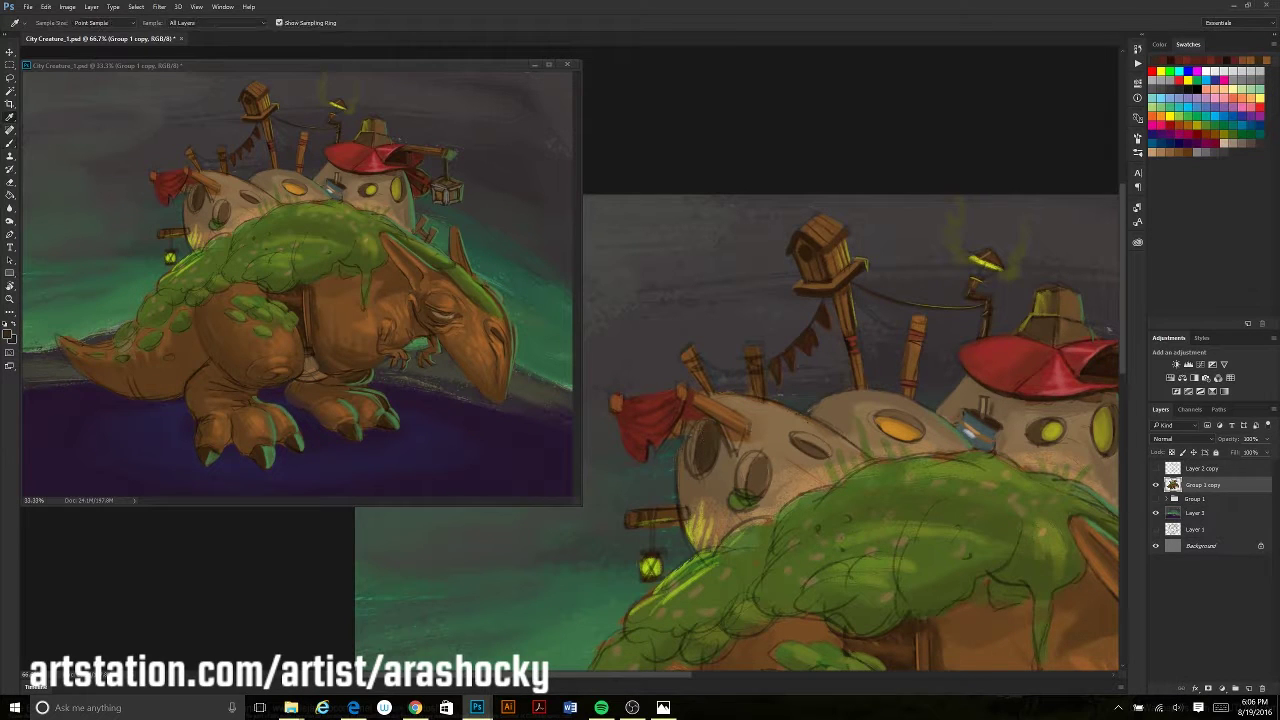
alt+click(672, 414)
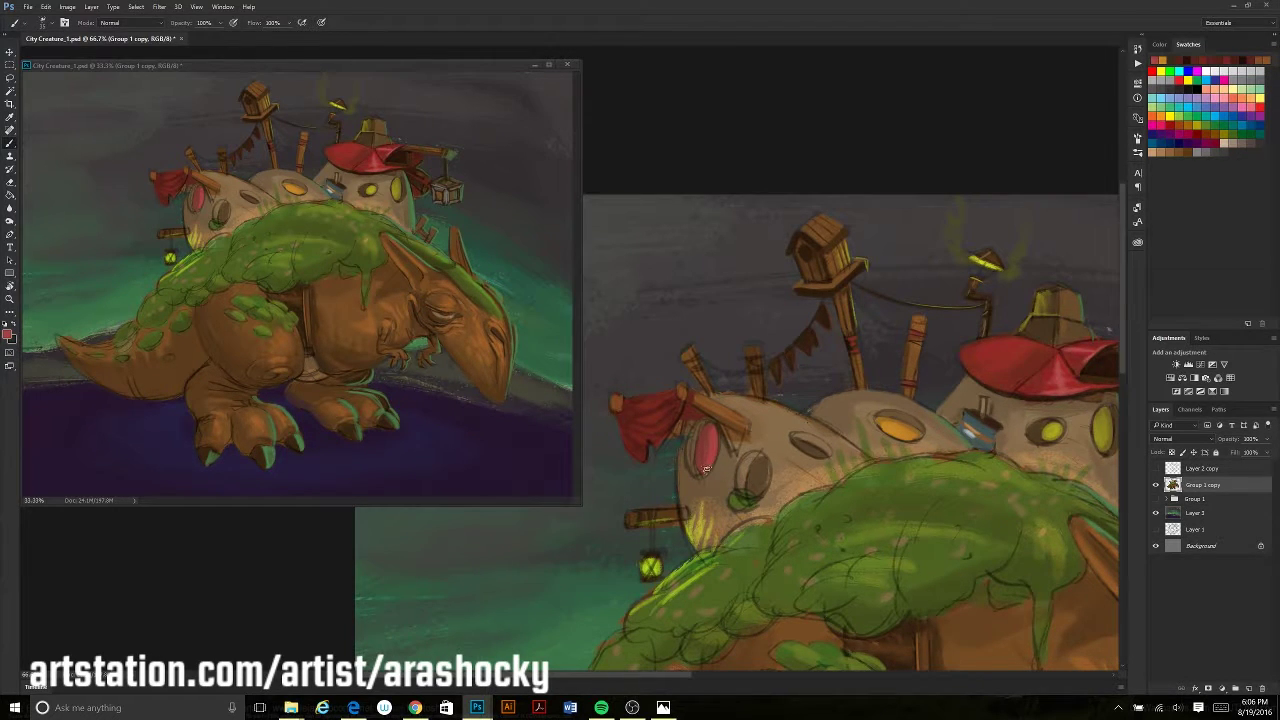
drag(705, 456, 712, 438)
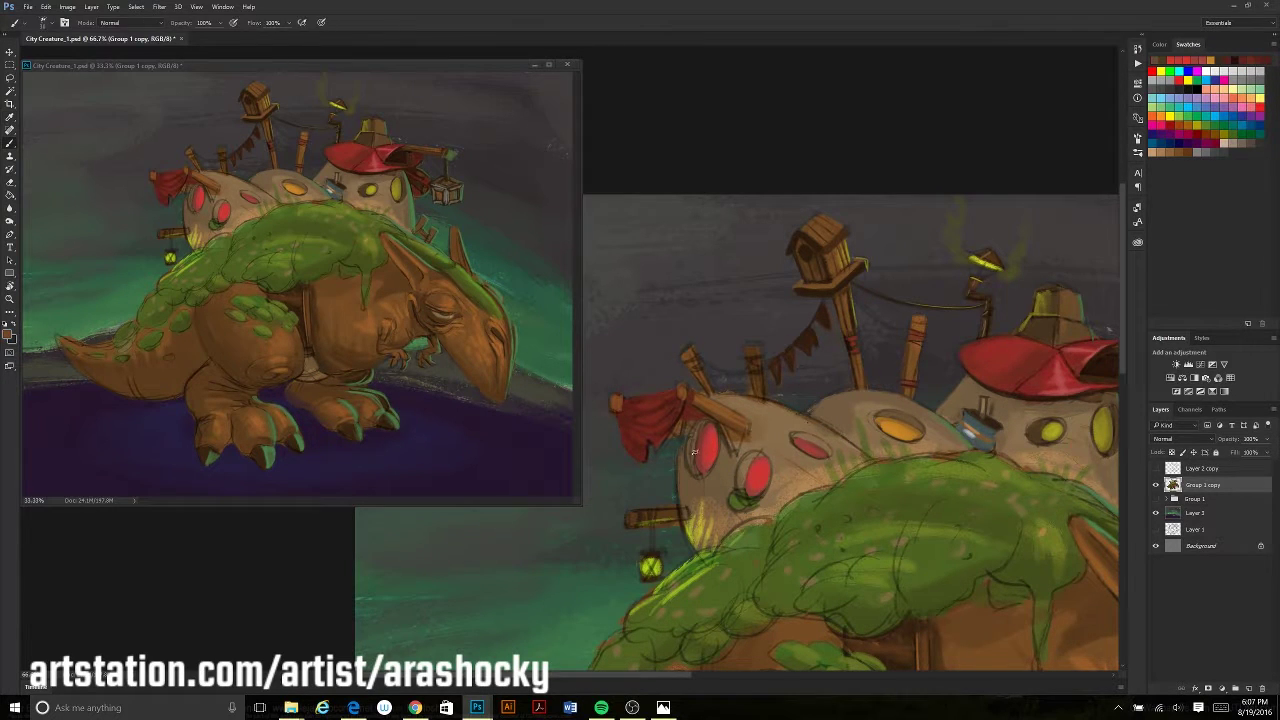
Darken the upper red window's left edge with dome brown and sample window colours
alt+click(697, 436)
drag(694, 444, 691, 467)
alt+click(707, 421)
alt+click(722, 428)
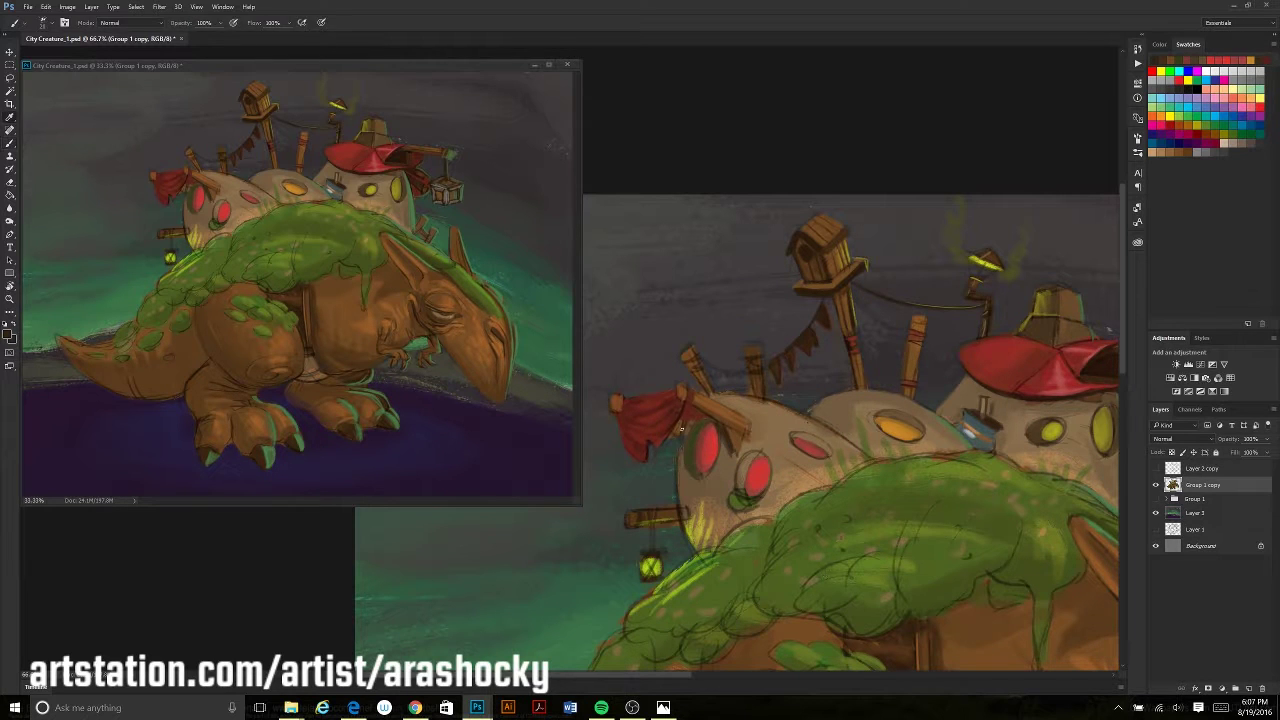
alt+click(695, 466)
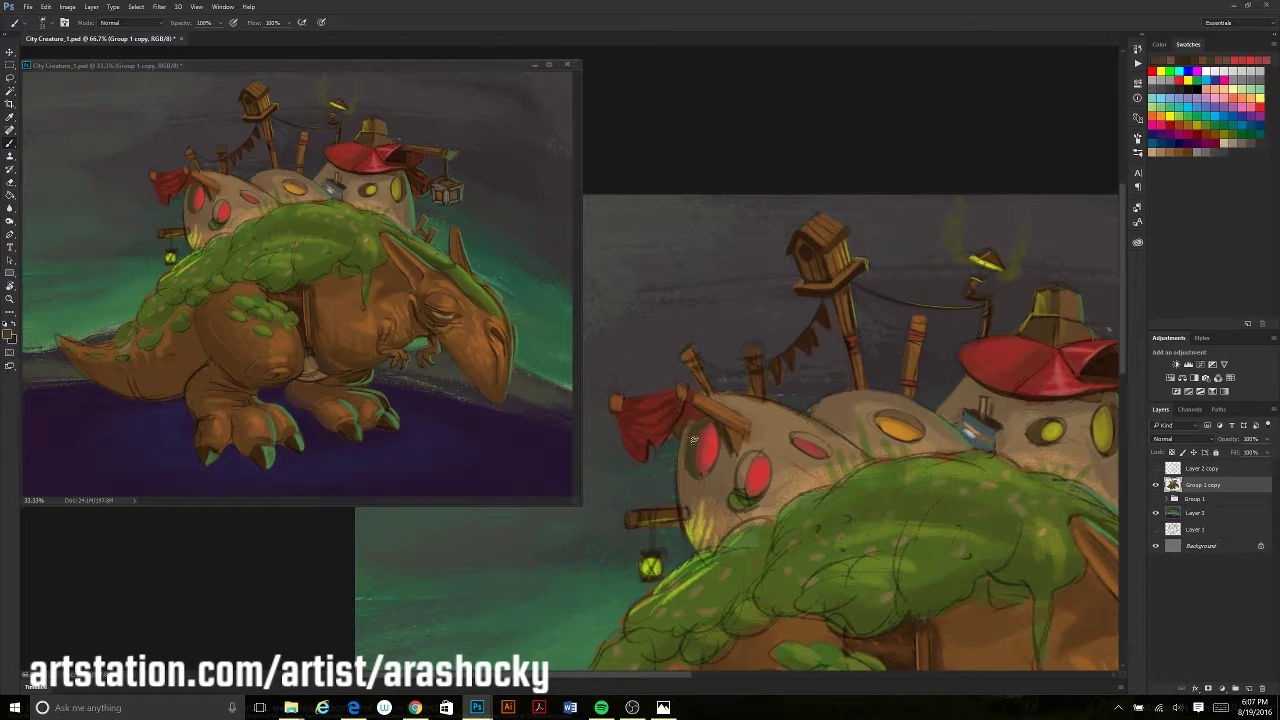
alt+click(743, 481)
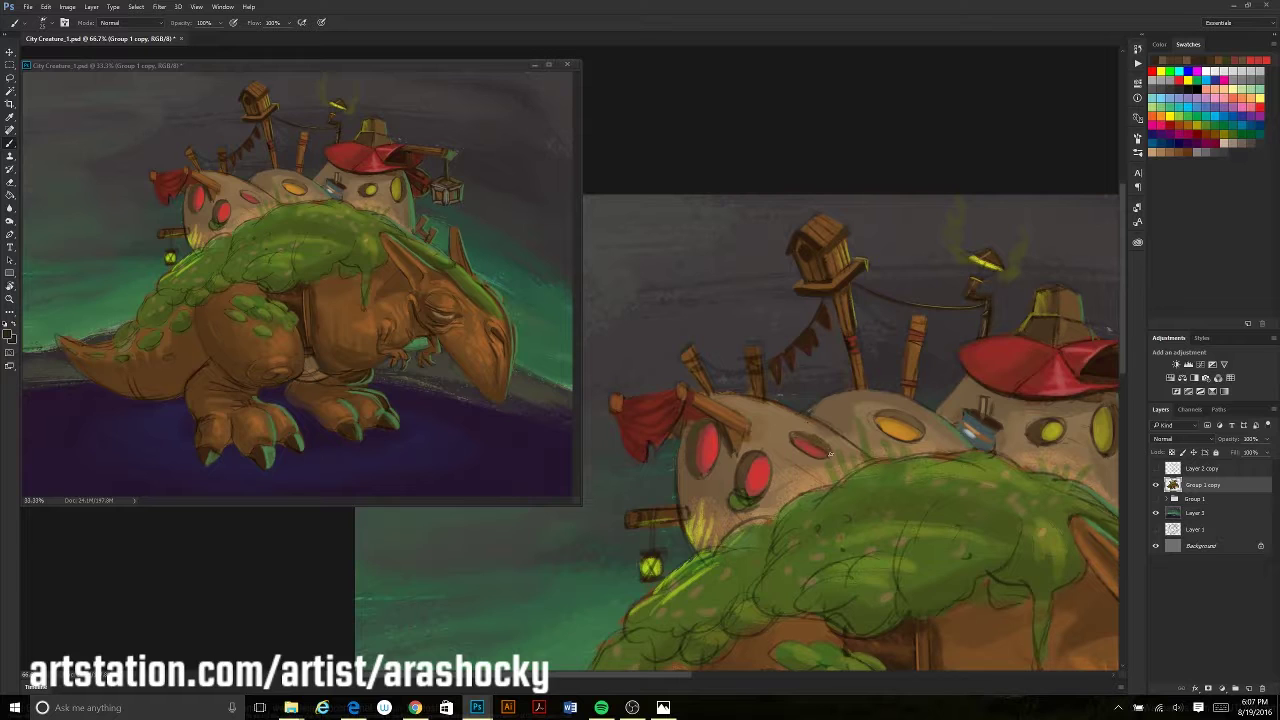
alt+click(713, 423)
Sample brown and yellowish colours from around the lantern post
drag(745, 440, 810, 424)
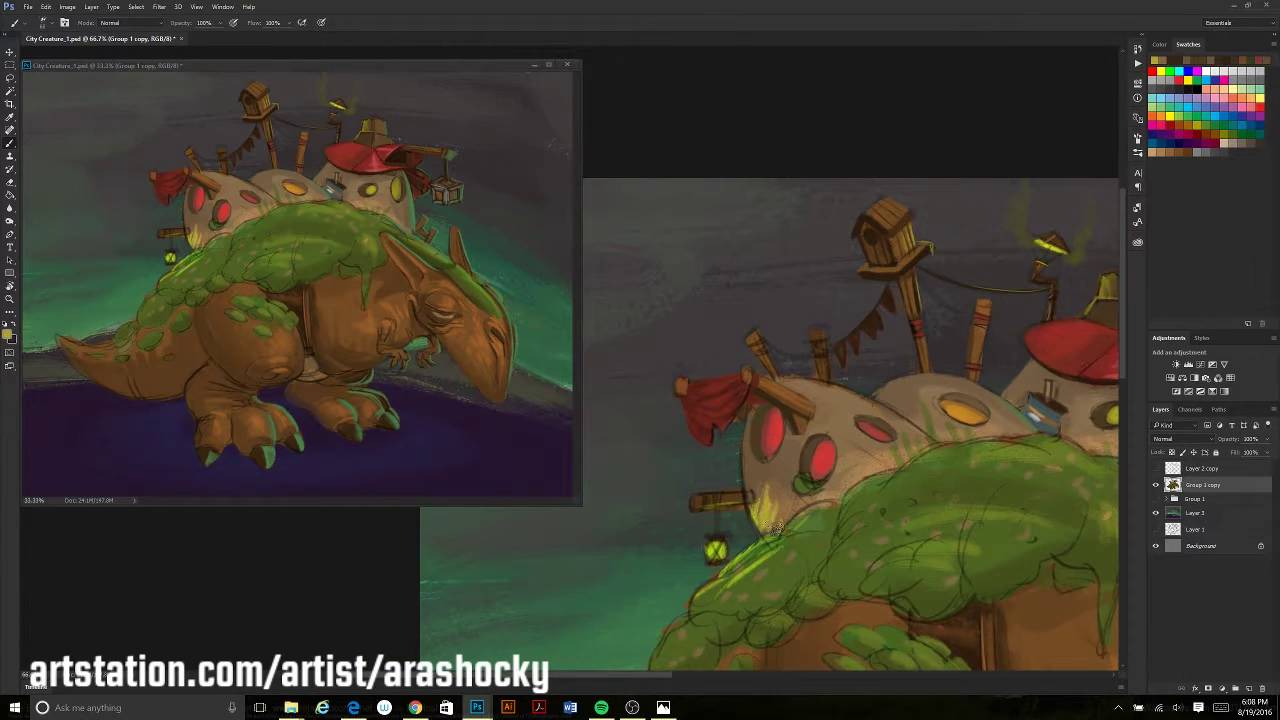
alt+click(753, 508)
alt+click(755, 507)
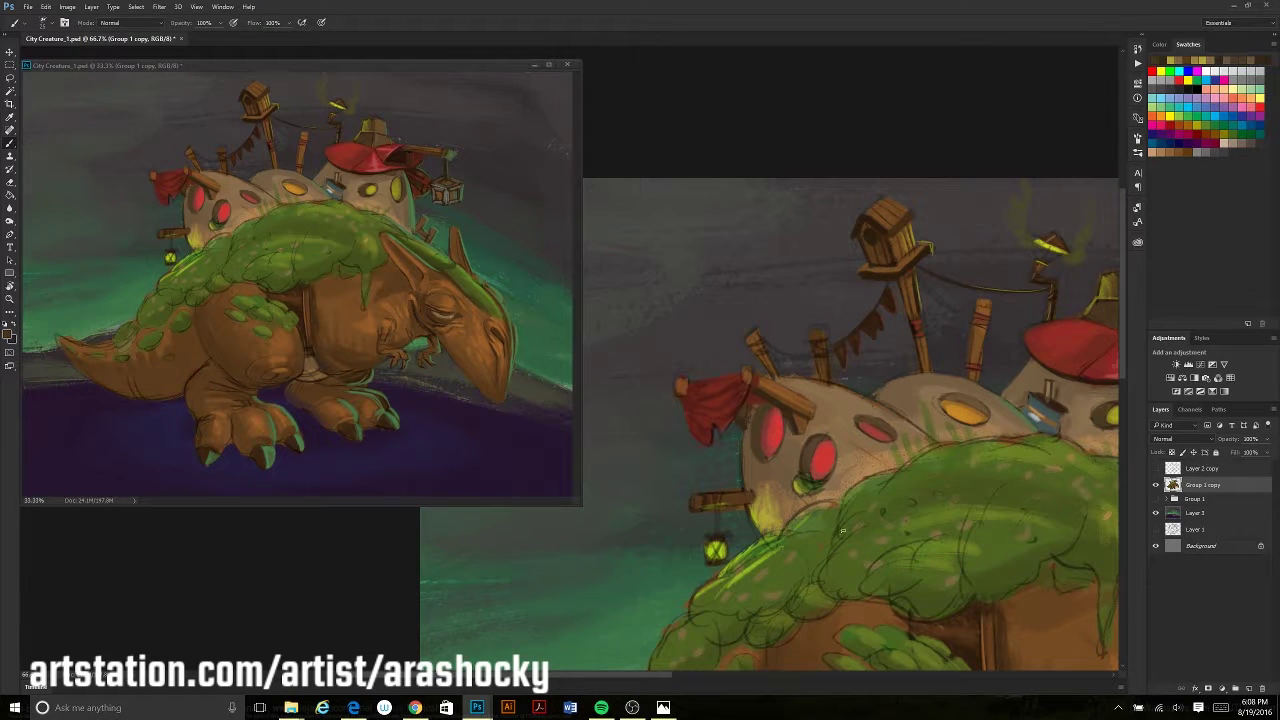
drag(656, 289, 616, 229)
alt+click(658, 439)
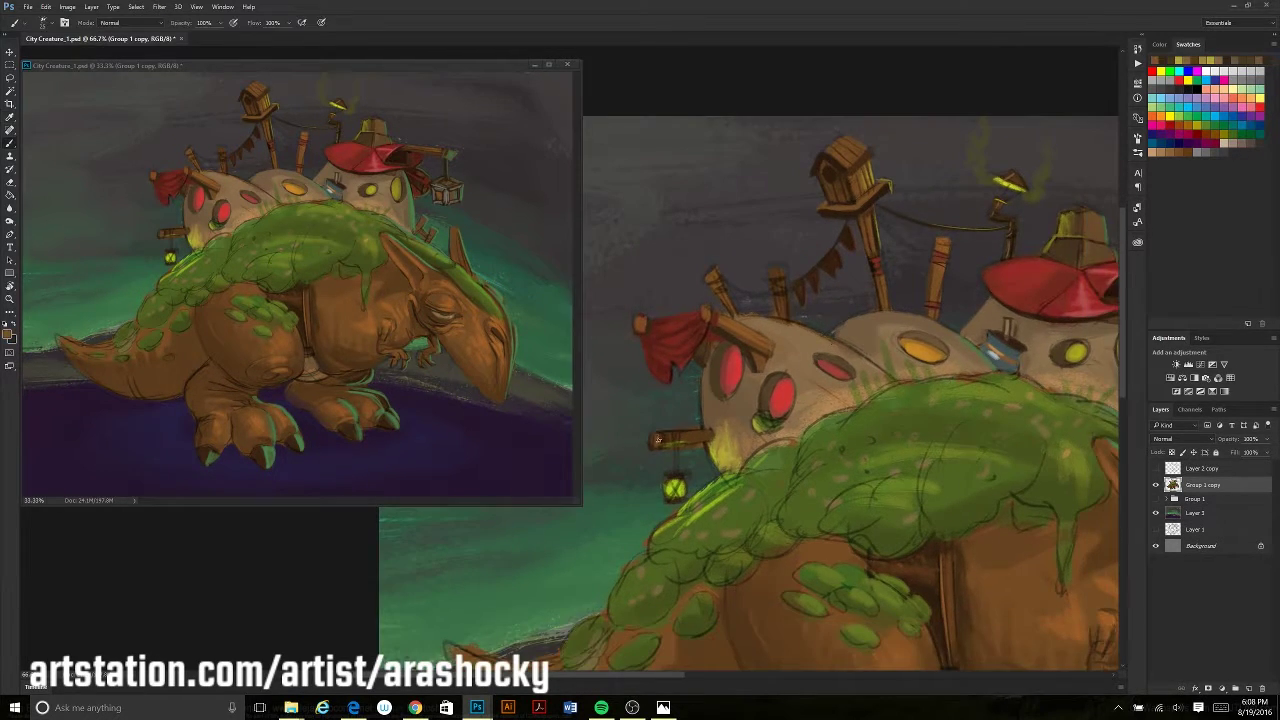
Sample moss green and other colours from the creature's back
key(e)
key(b)
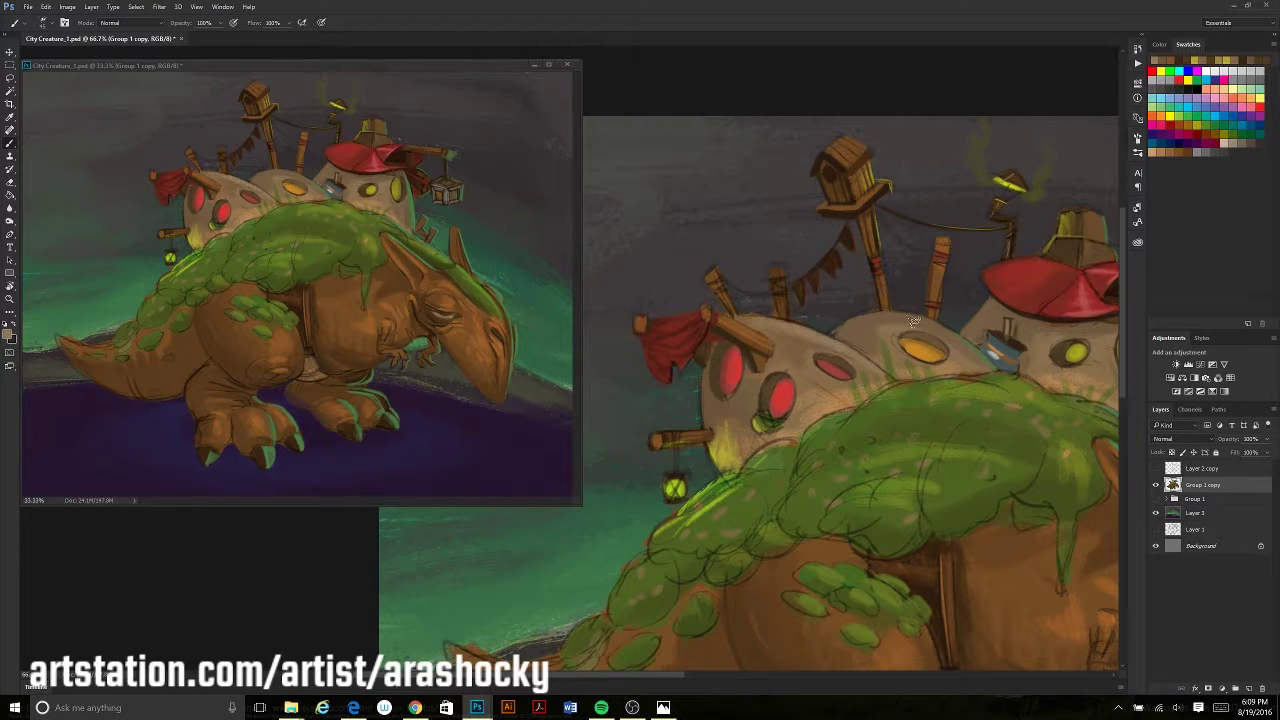
alt+click(720, 507)
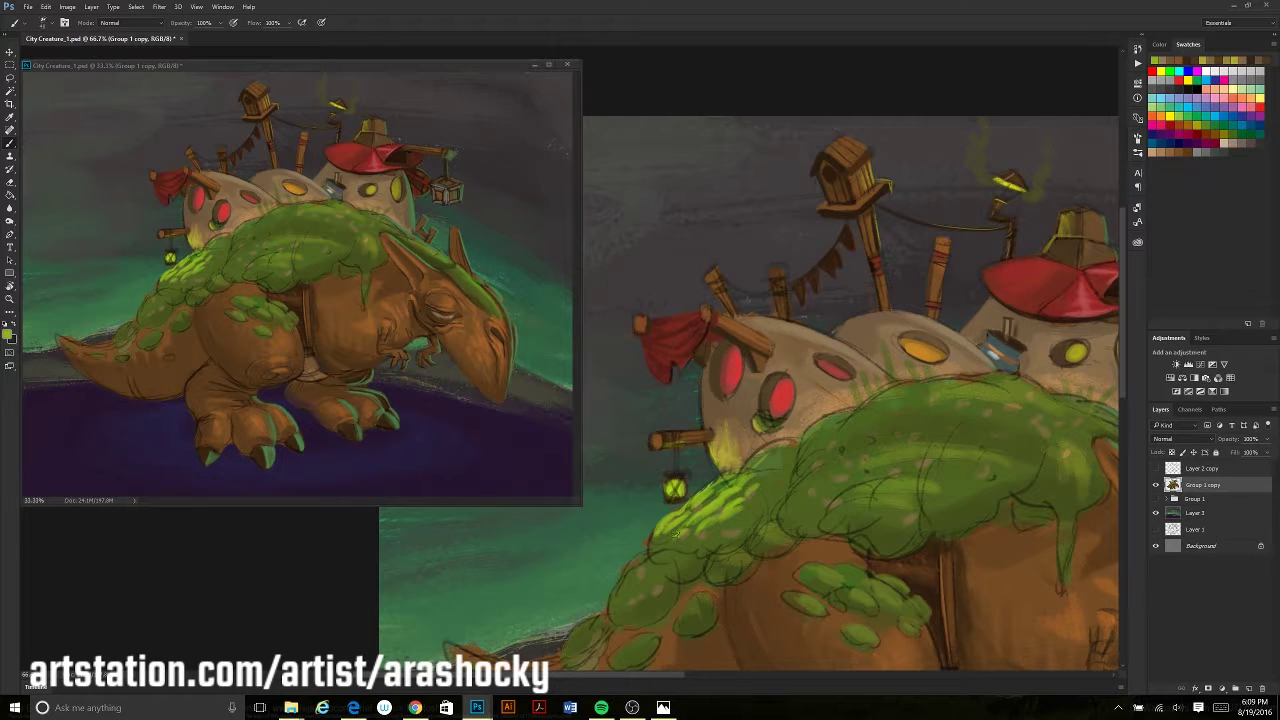
alt+click(672, 497)
alt+click(793, 611)
drag(732, 284, 712, 398)
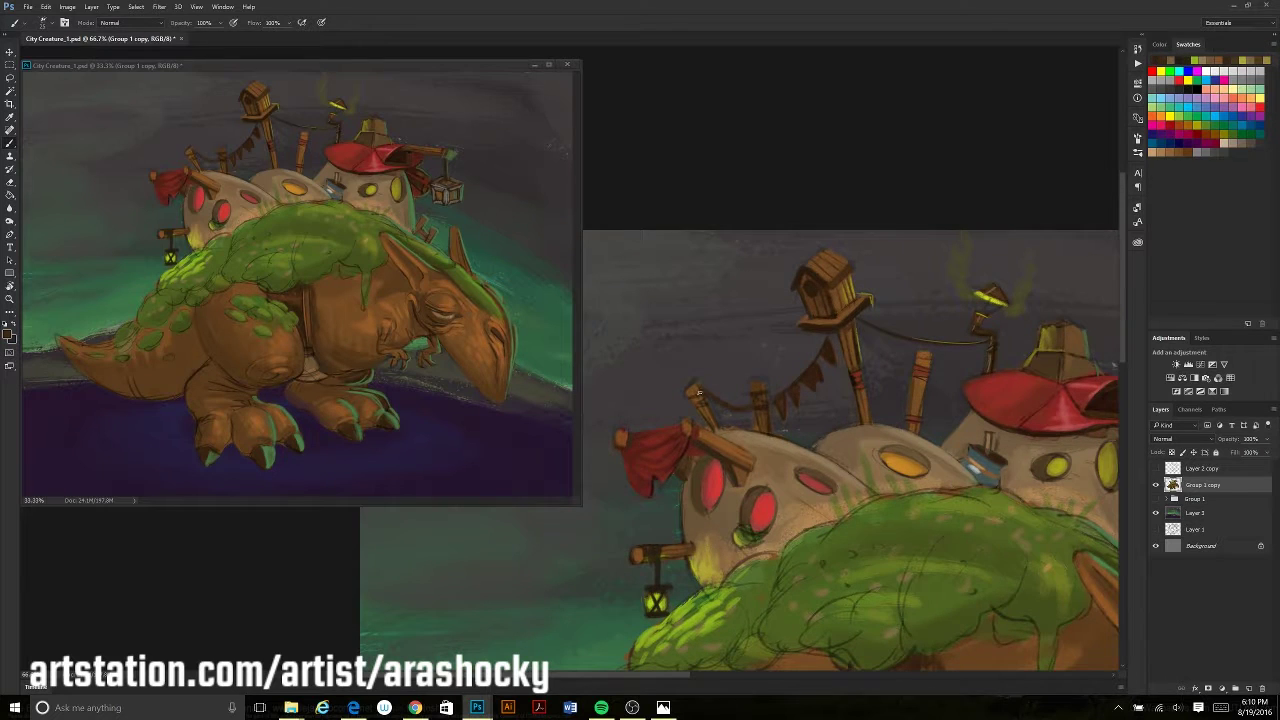
Add faint strokes on top of the red roof with a sampled roof colour
drag(808, 318, 618, 353)
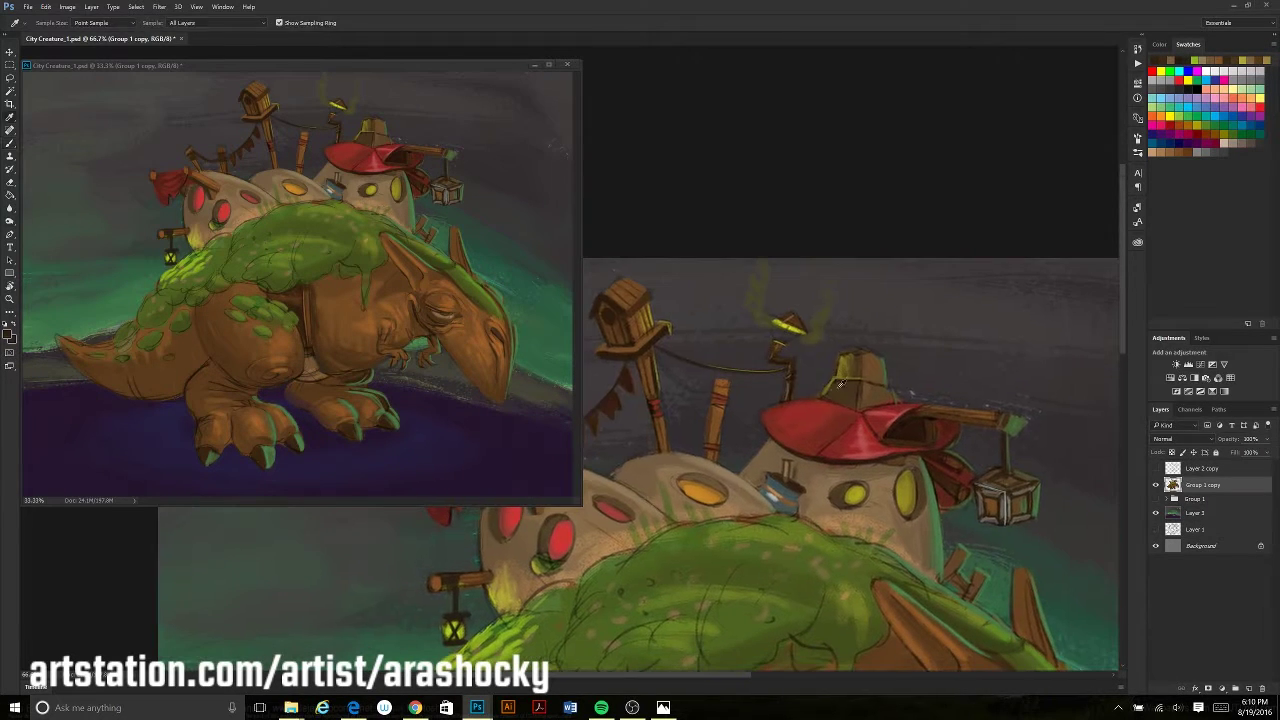
alt+click(861, 362)
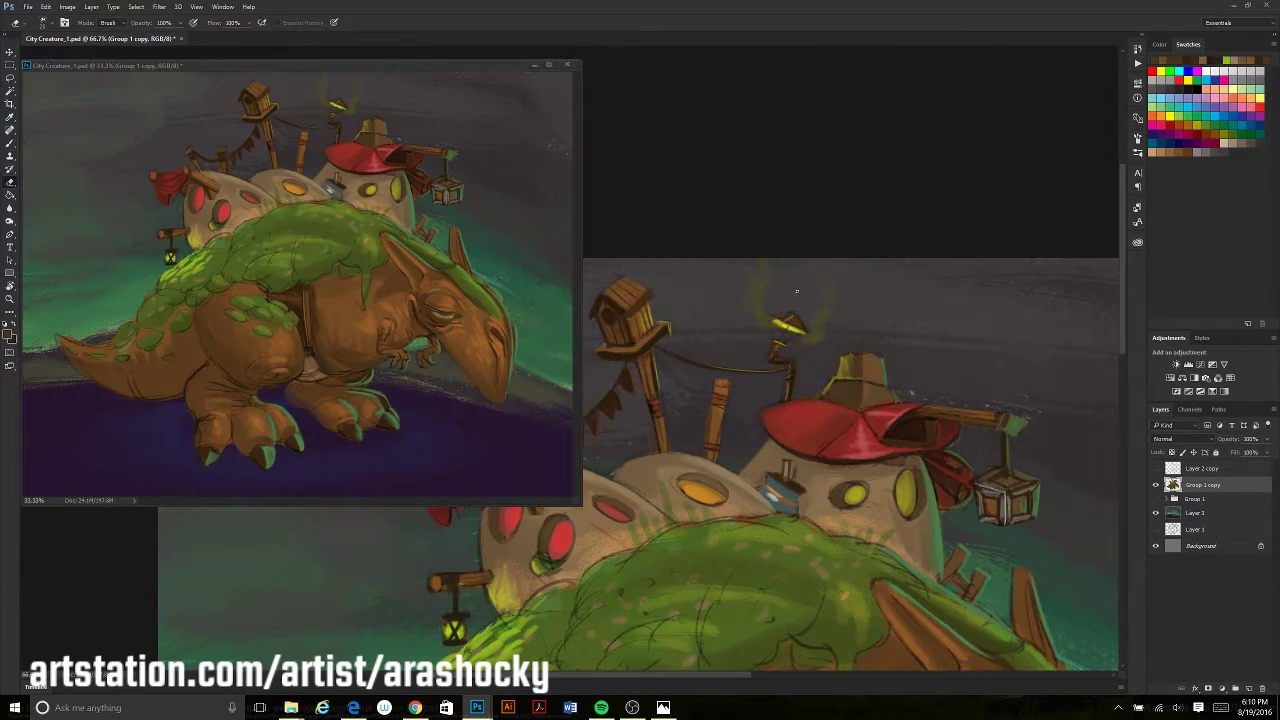
drag(800, 297, 855, 142)
key(b)
alt+click(930, 216)
drag(907, 198, 908, 222)
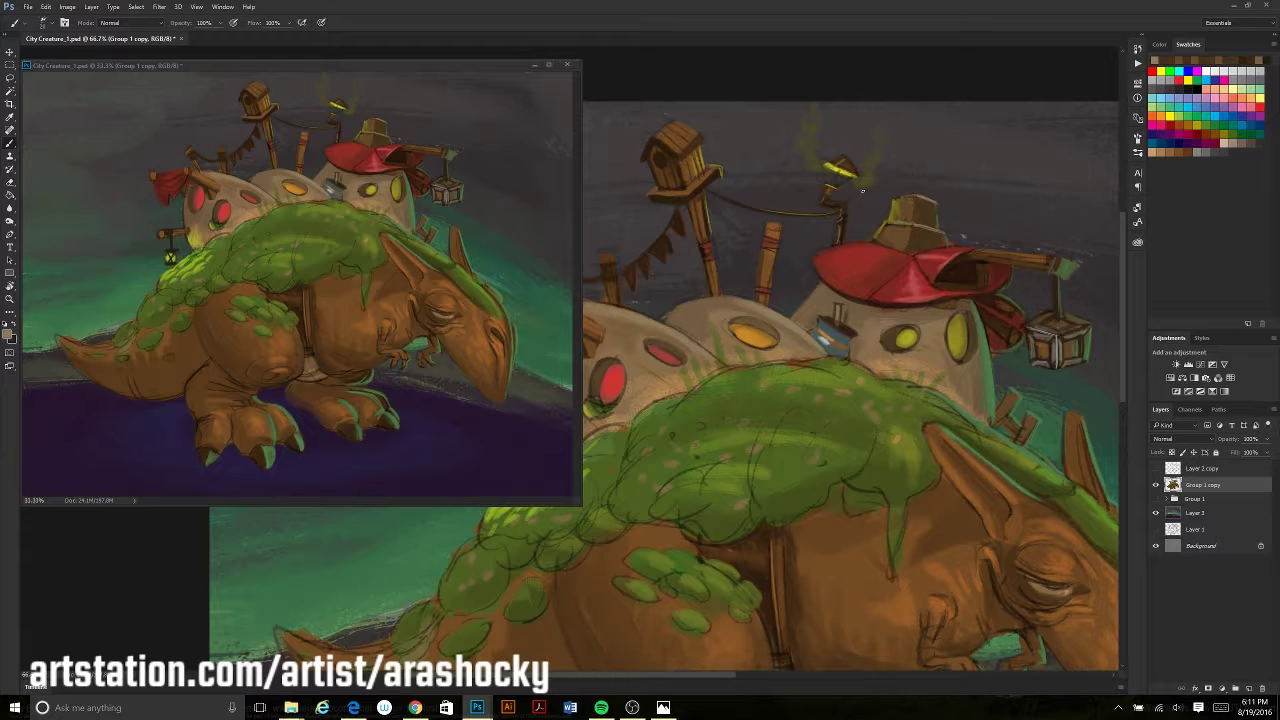
Survey the creature's head, back and legs while sampling colours from its body
mouse_move(984, 373)
mouse_down()
mouse_move(1040, 415)
mouse_move(1022, 363)
mouse_up()
scroll(1022, 363, down, 2)
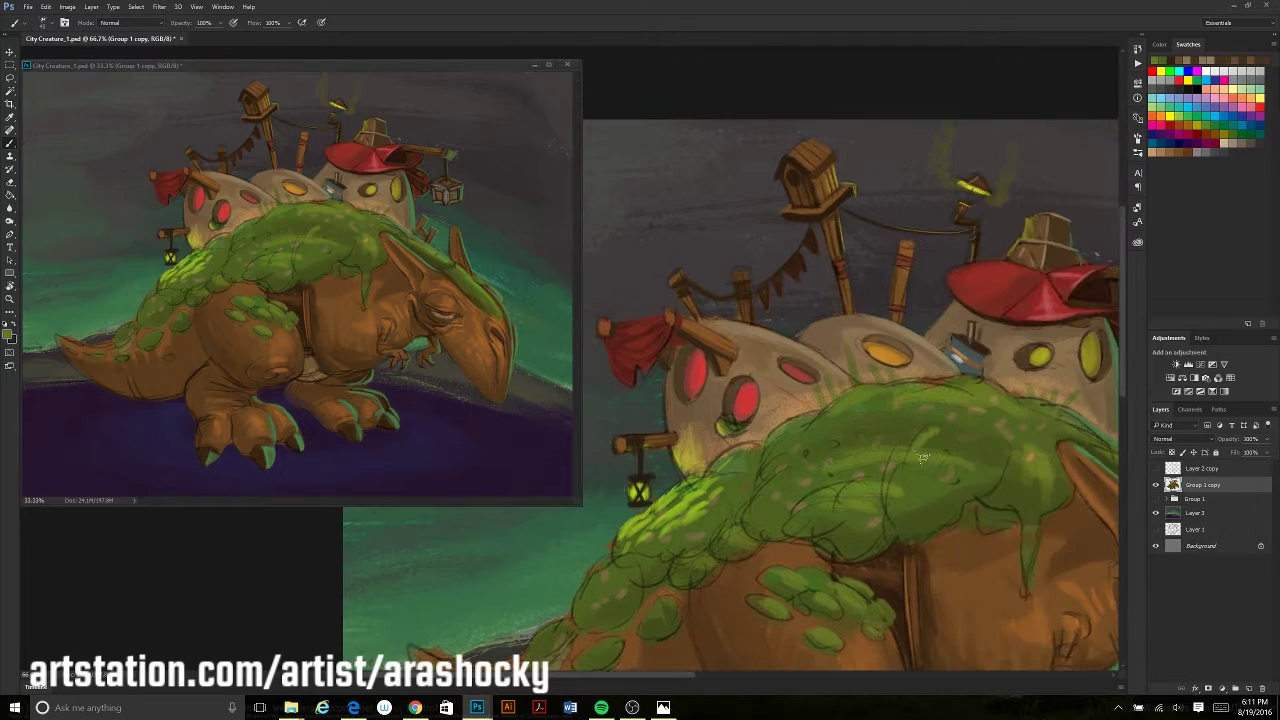
mouse_move(822, 483)
mouse_down()
mouse_move(799, 377)
mouse_move(731, 395)
mouse_up()
key(i)
alt+click(775, 425)
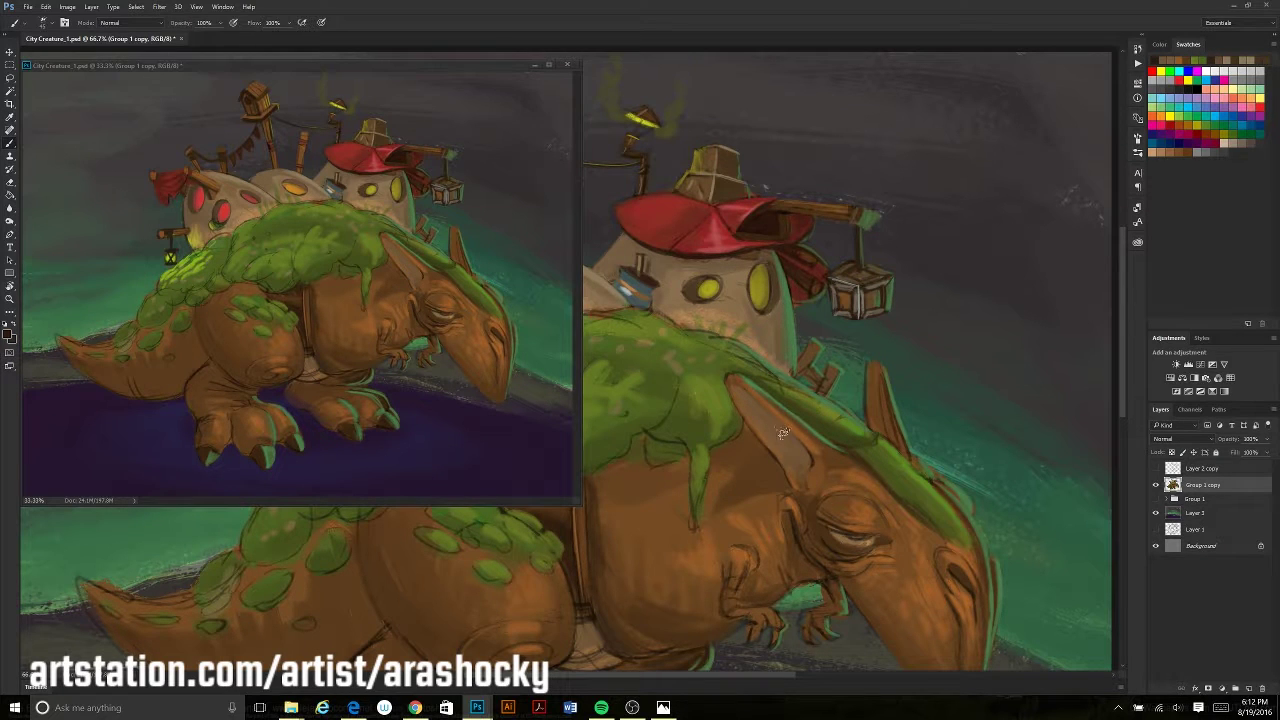
drag(790, 464, 890, 394)
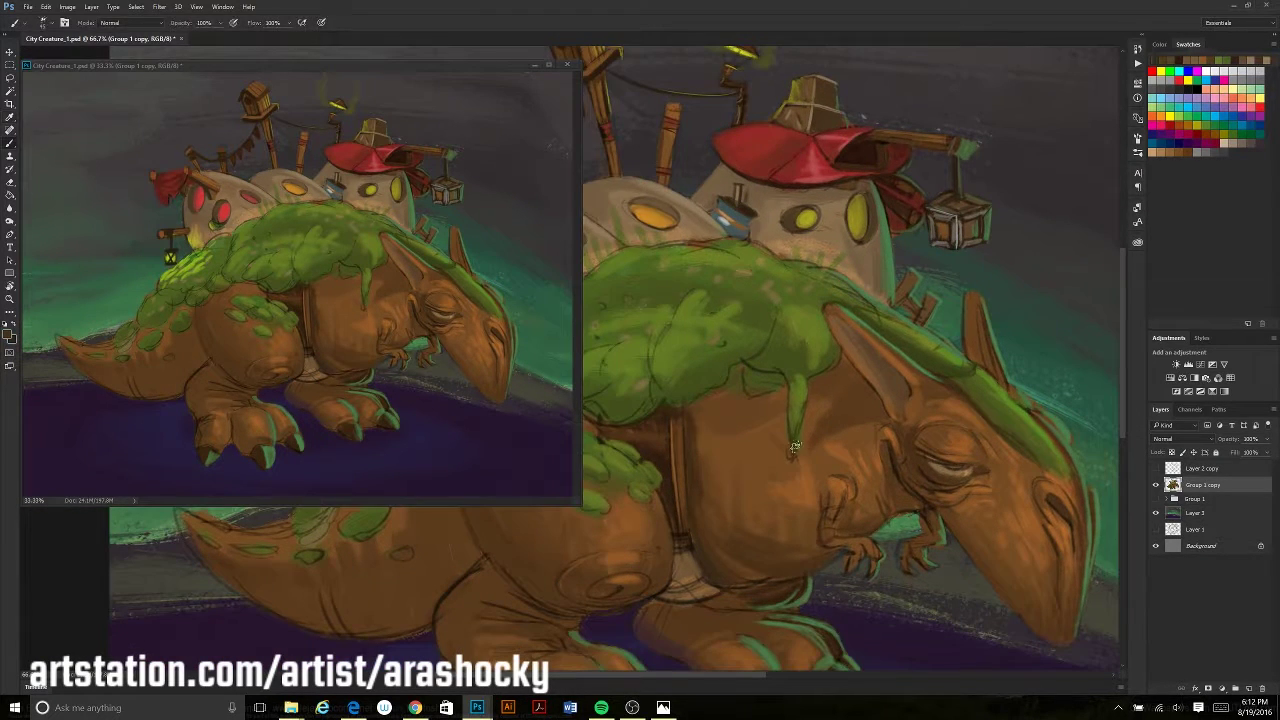
drag(771, 376, 991, 421)
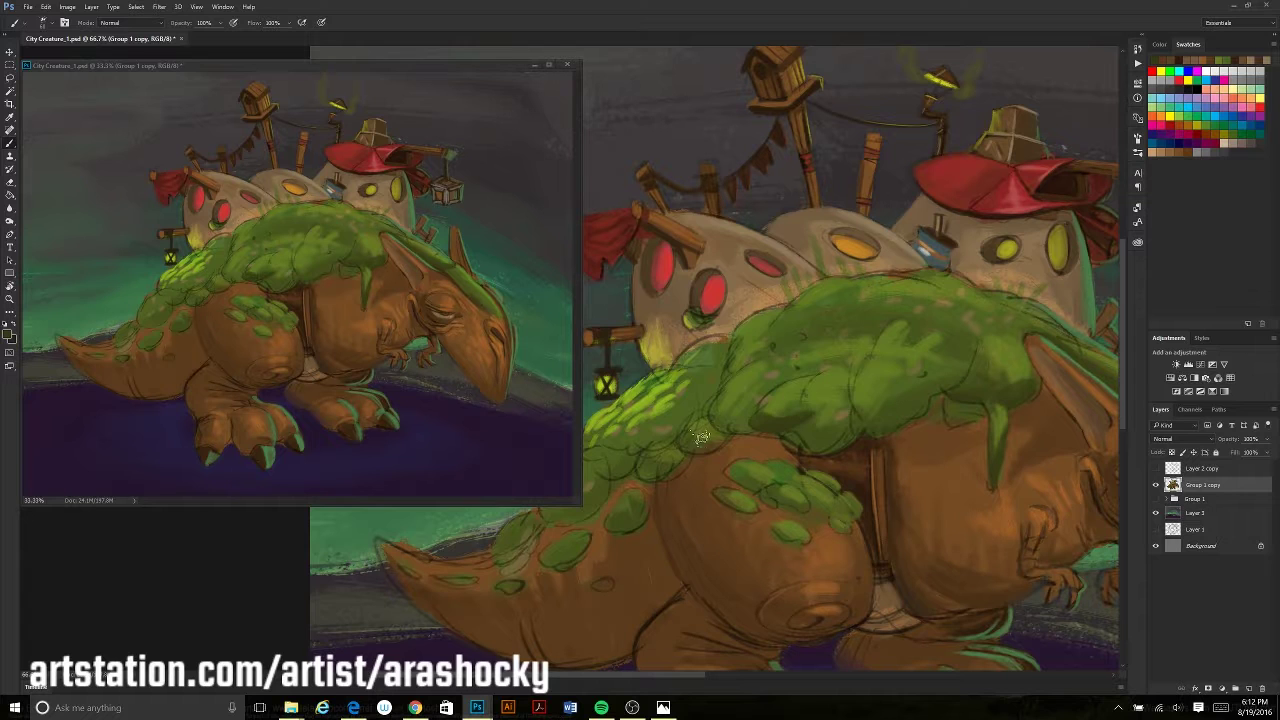
drag(641, 452, 769, 371)
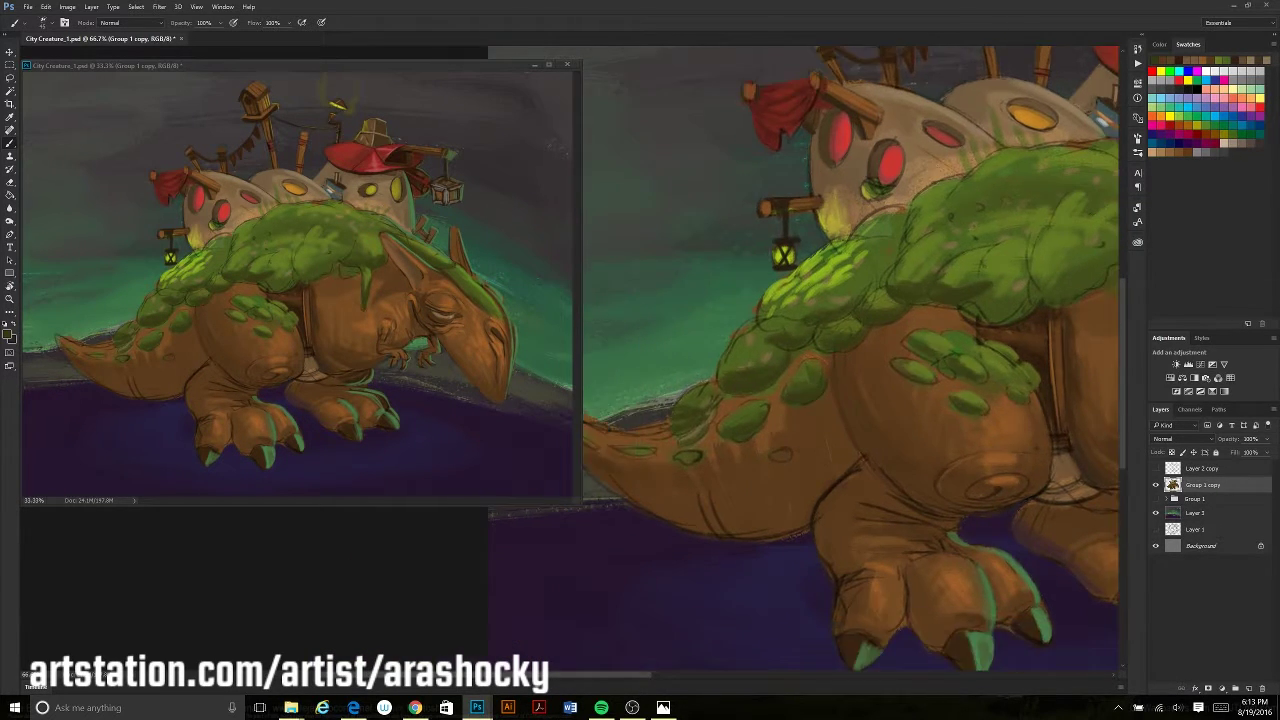
drag(882, 432, 721, 484)
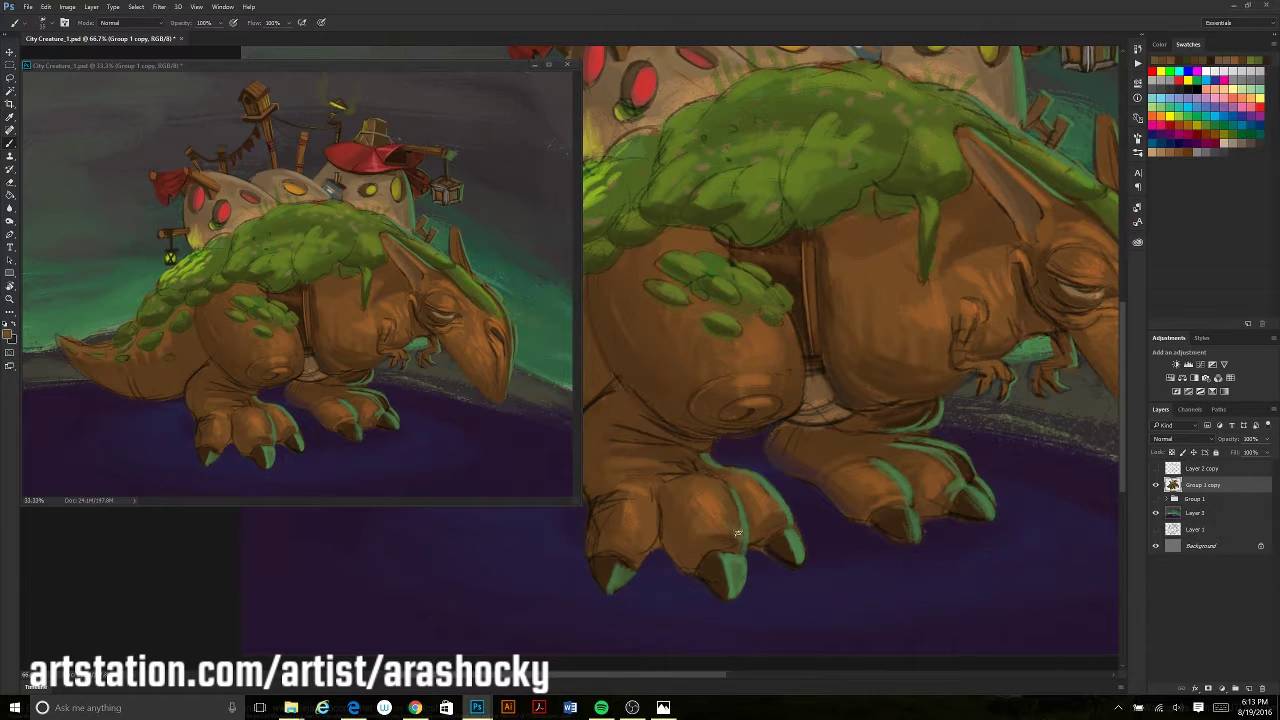
drag(666, 479, 734, 489)
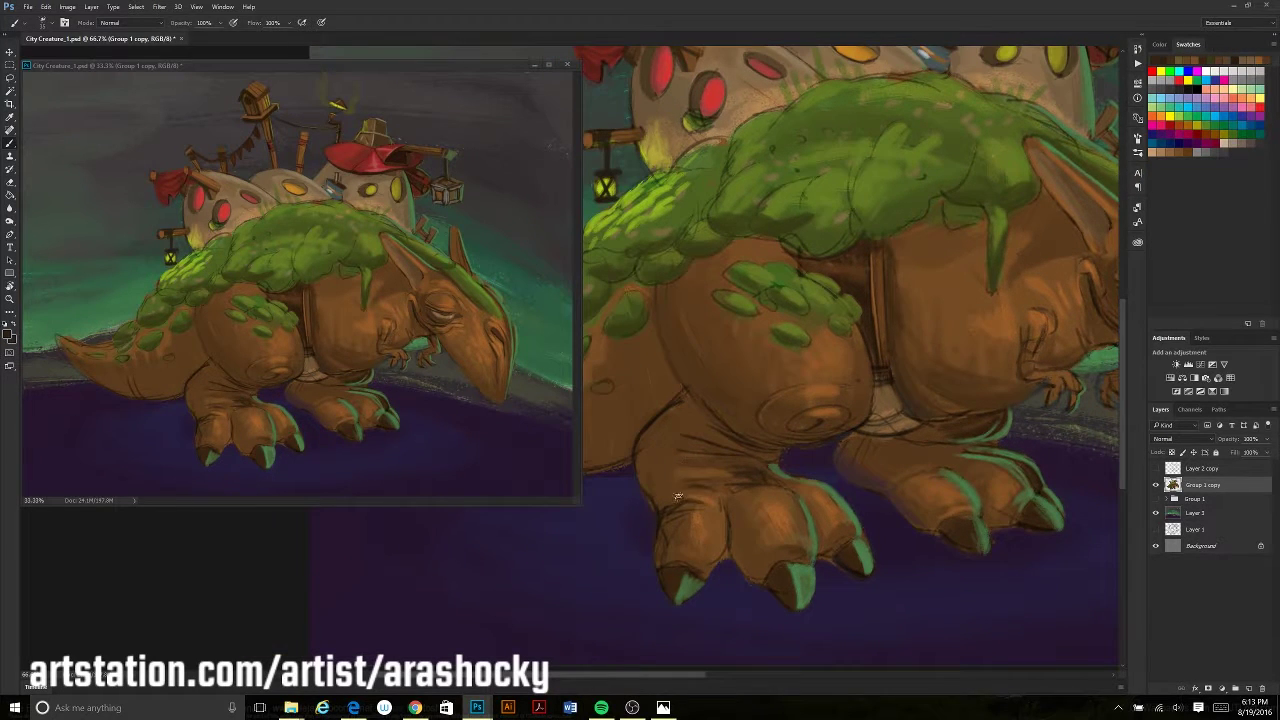
drag(690, 507, 746, 550)
click(714, 457)
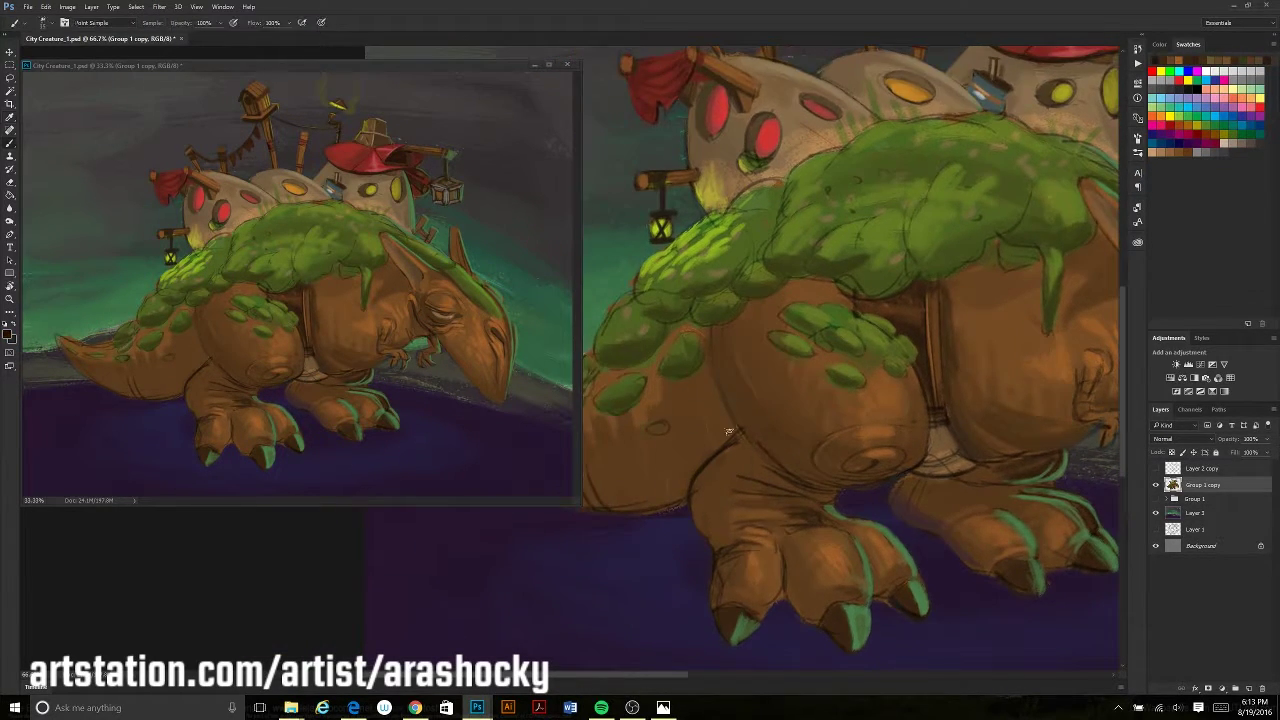
Sample a body colour and paint small highlight strokes across the moss
key(b)
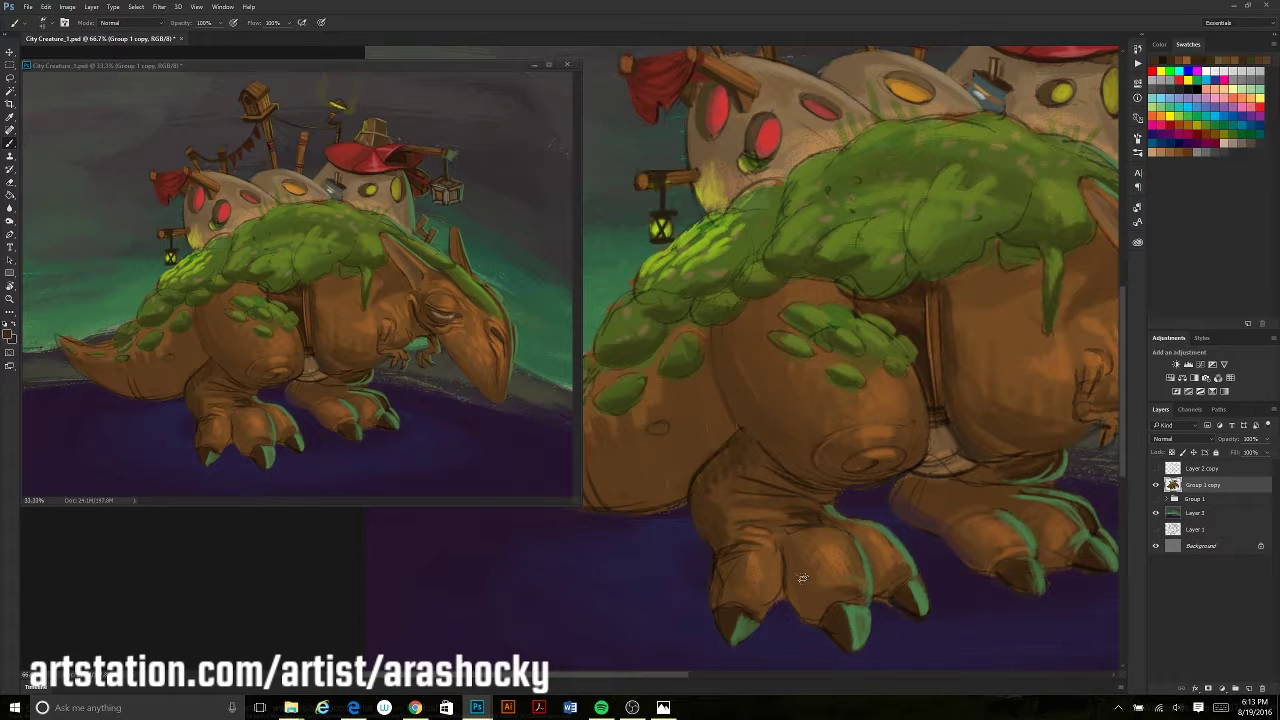
key(i)
drag(820, 485, 745, 523)
key(b)
drag(763, 391, 716, 507)
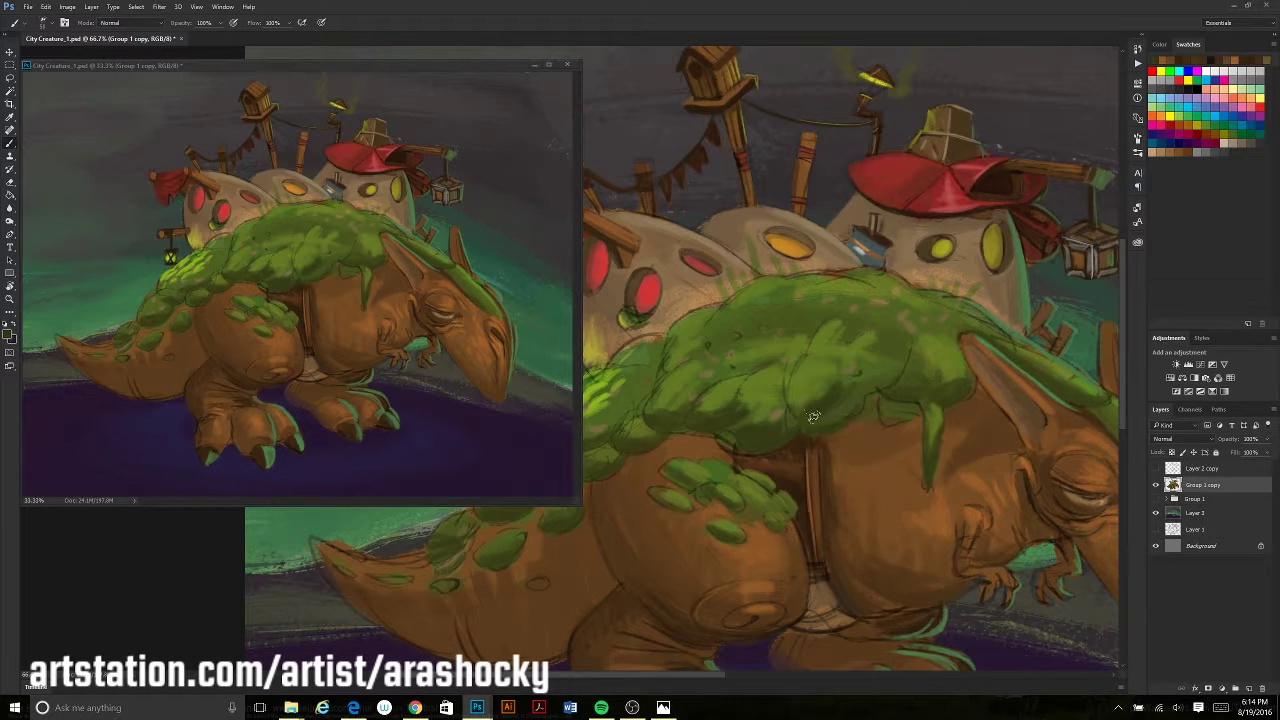
drag(888, 369, 964, 354)
drag(732, 512, 780, 556)
drag(880, 392, 830, 410)
drag(880, 365, 818, 388)
drag(760, 442, 705, 476)
Paint a light stroke on the body with a brown sampled from the painting
drag(560, 518, 630, 476)
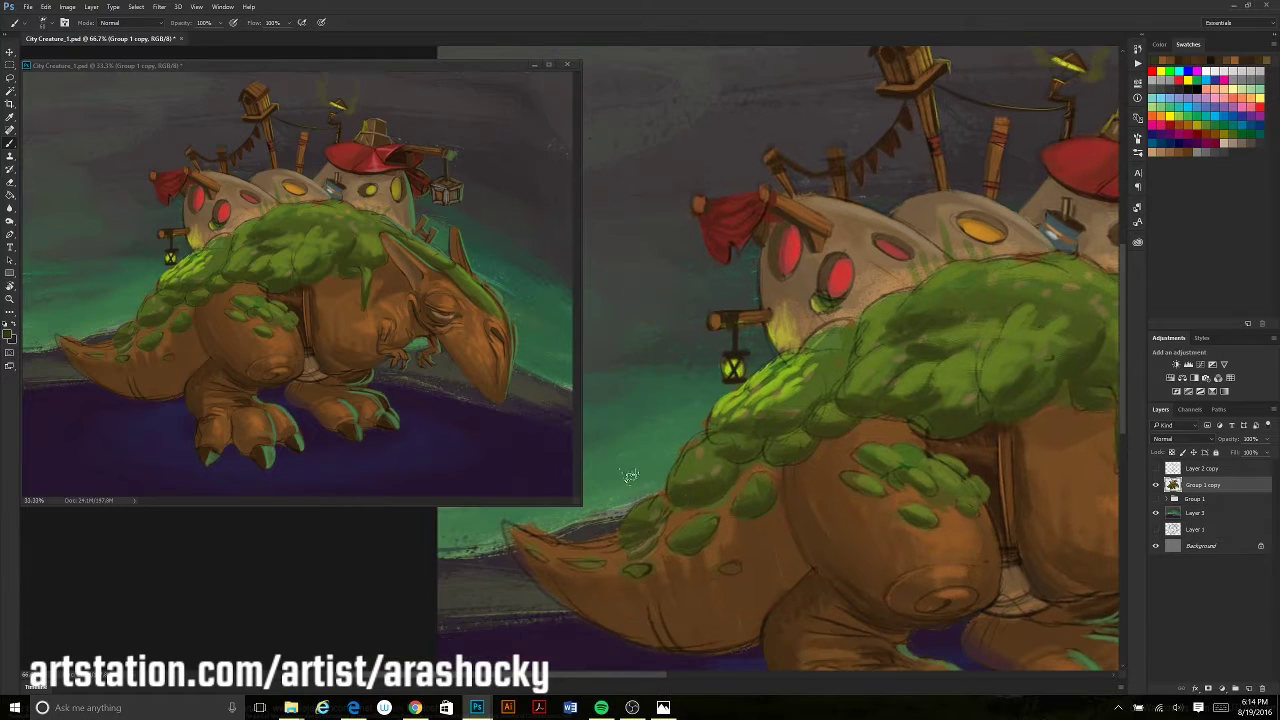
key(e)
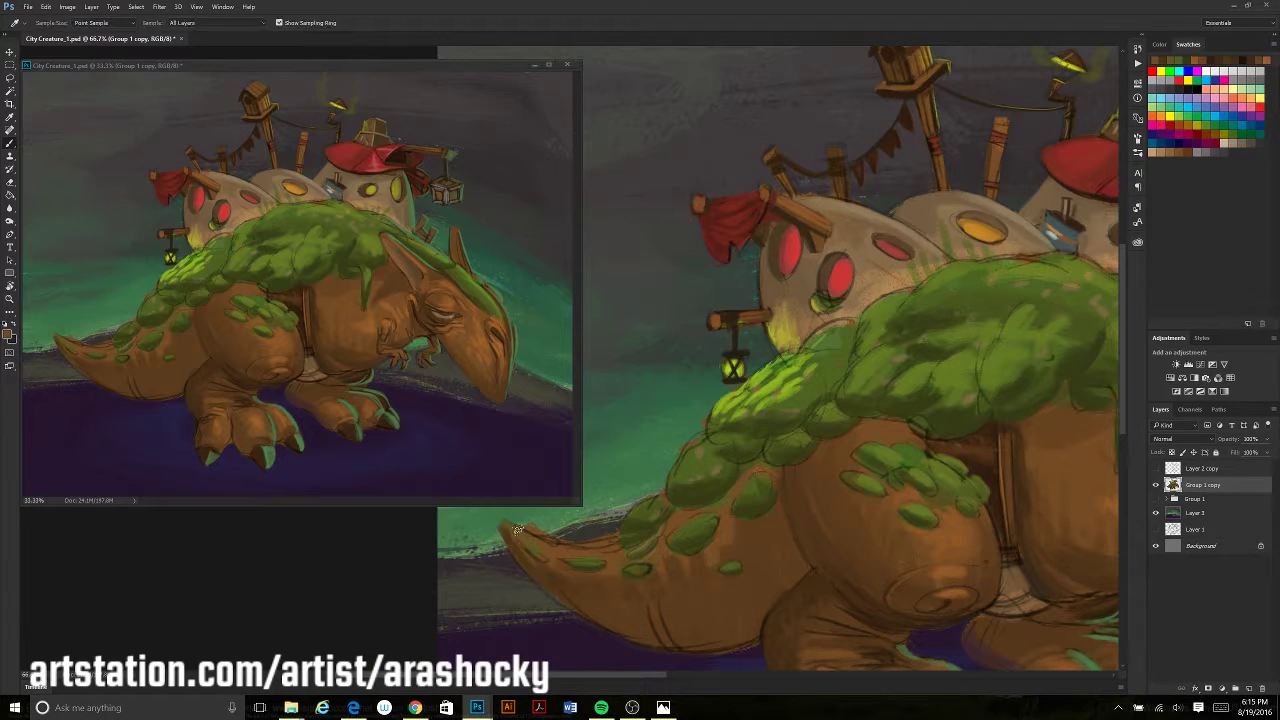
key(b)
drag(733, 329, 671, 456)
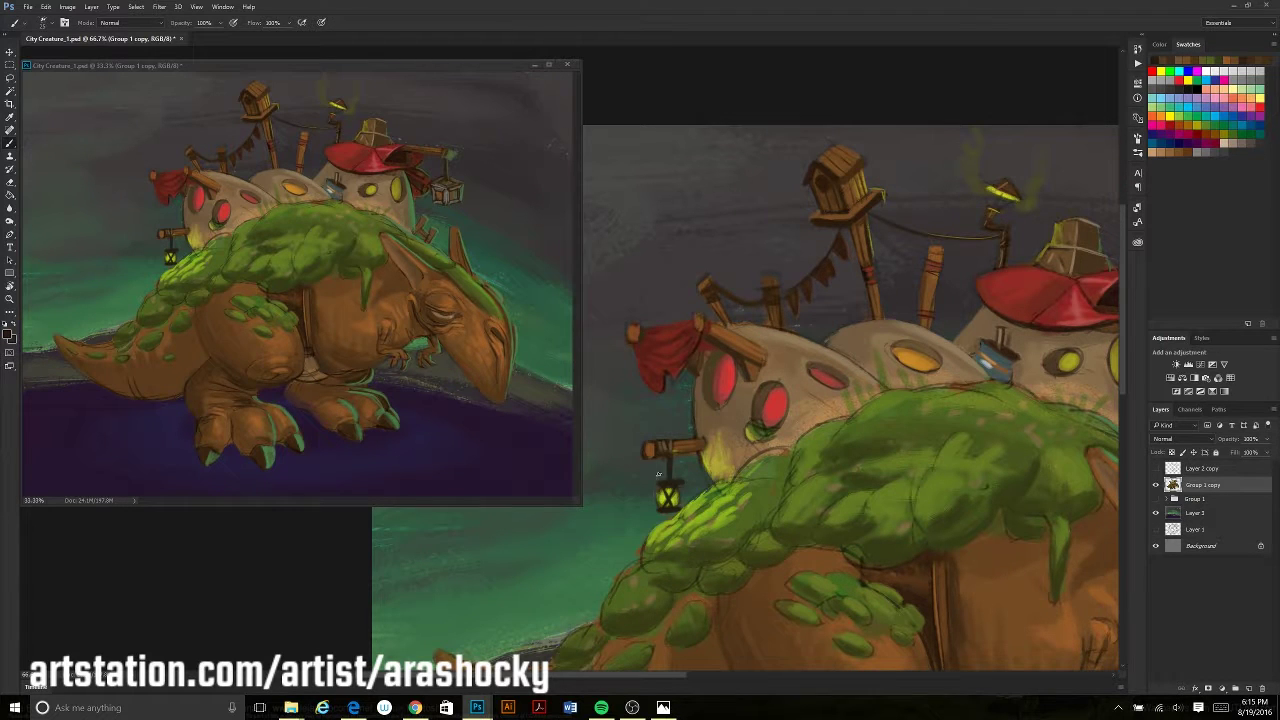
alt+click(705, 437)
drag(695, 385, 701, 437)
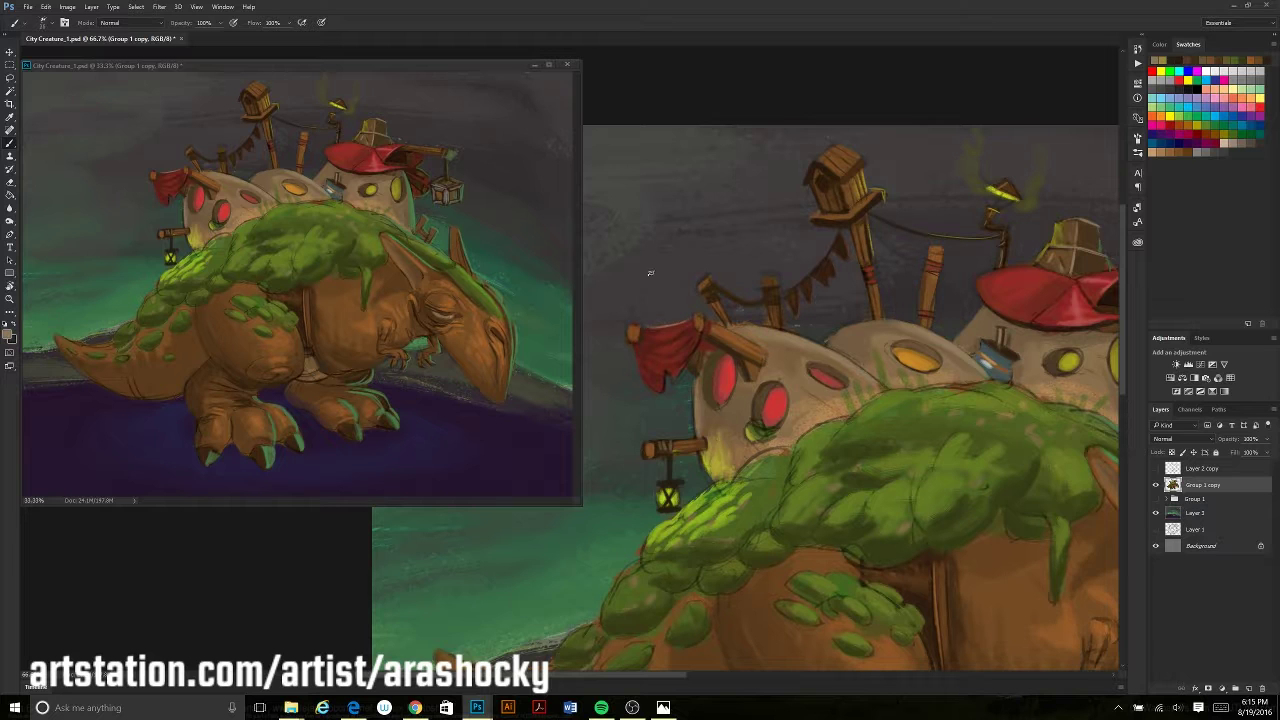
drag(650, 272, 709, 151)
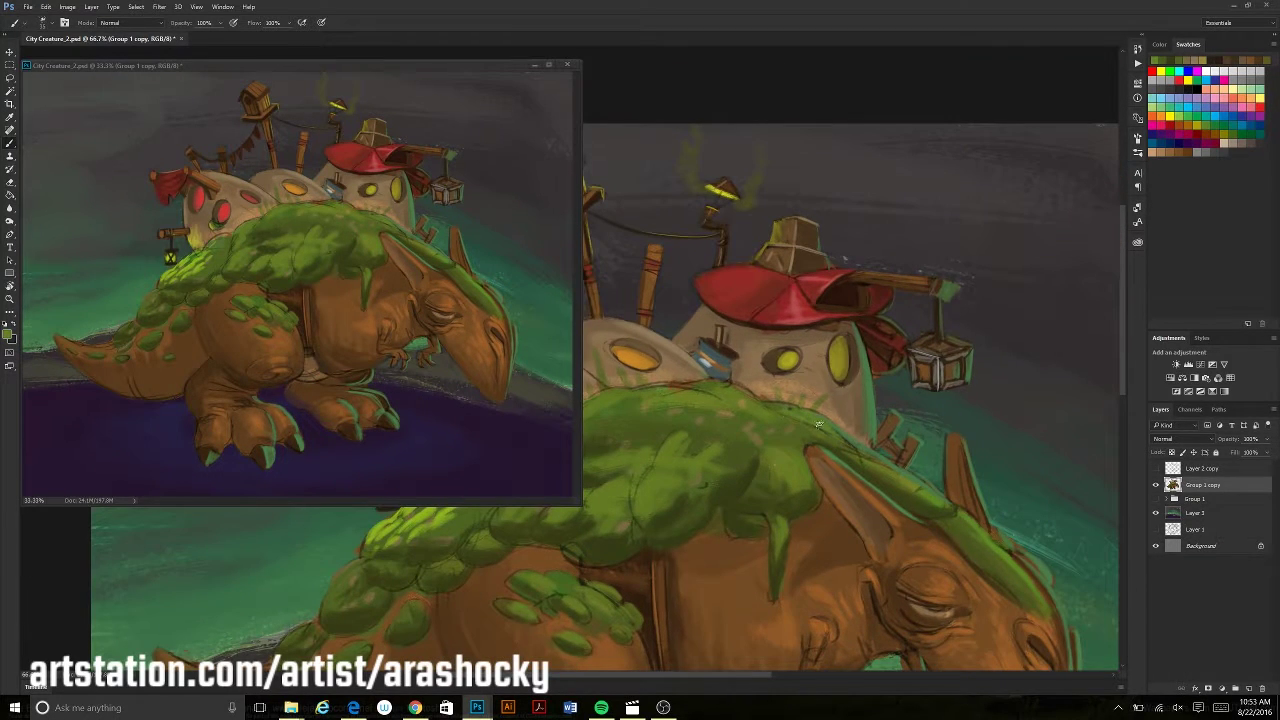
Pan around the canvas across the rooftops, sky, green back and creature's head
mouse_move(686, 353)
mouse_down()
mouse_move(934, 326)
mouse_move(891, 543)
mouse_up()
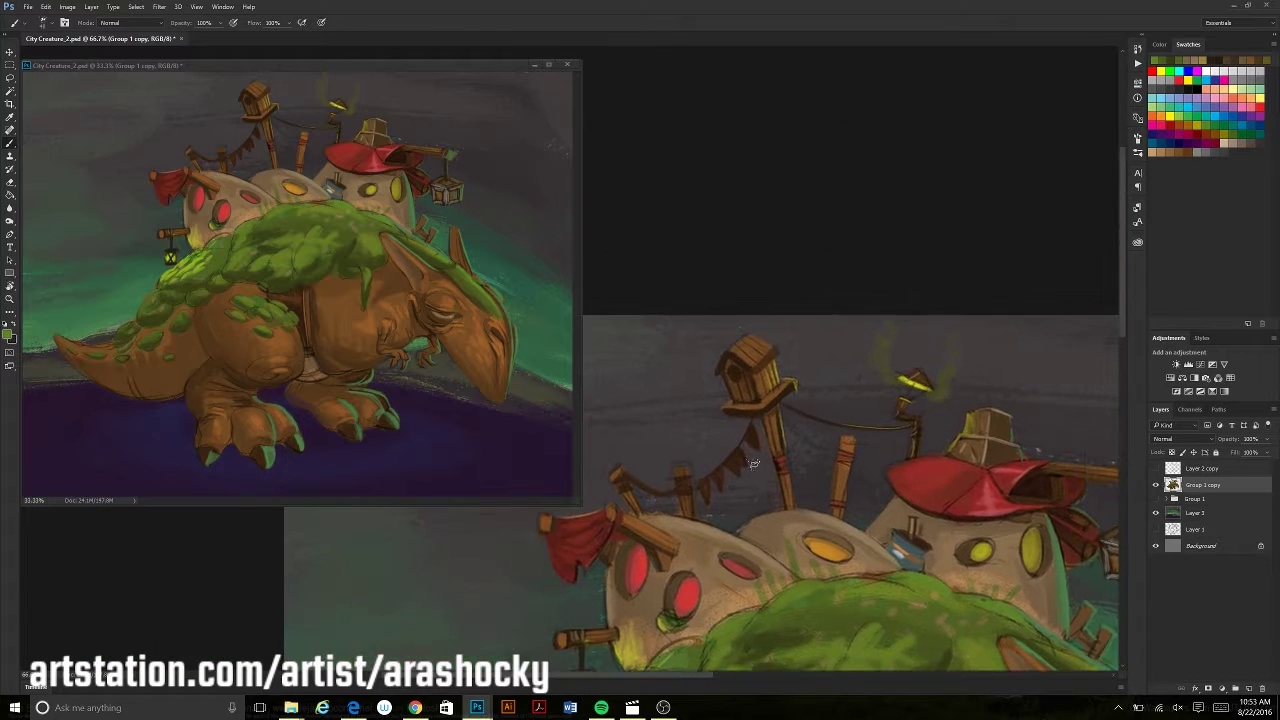
drag(705, 298, 683, 338)
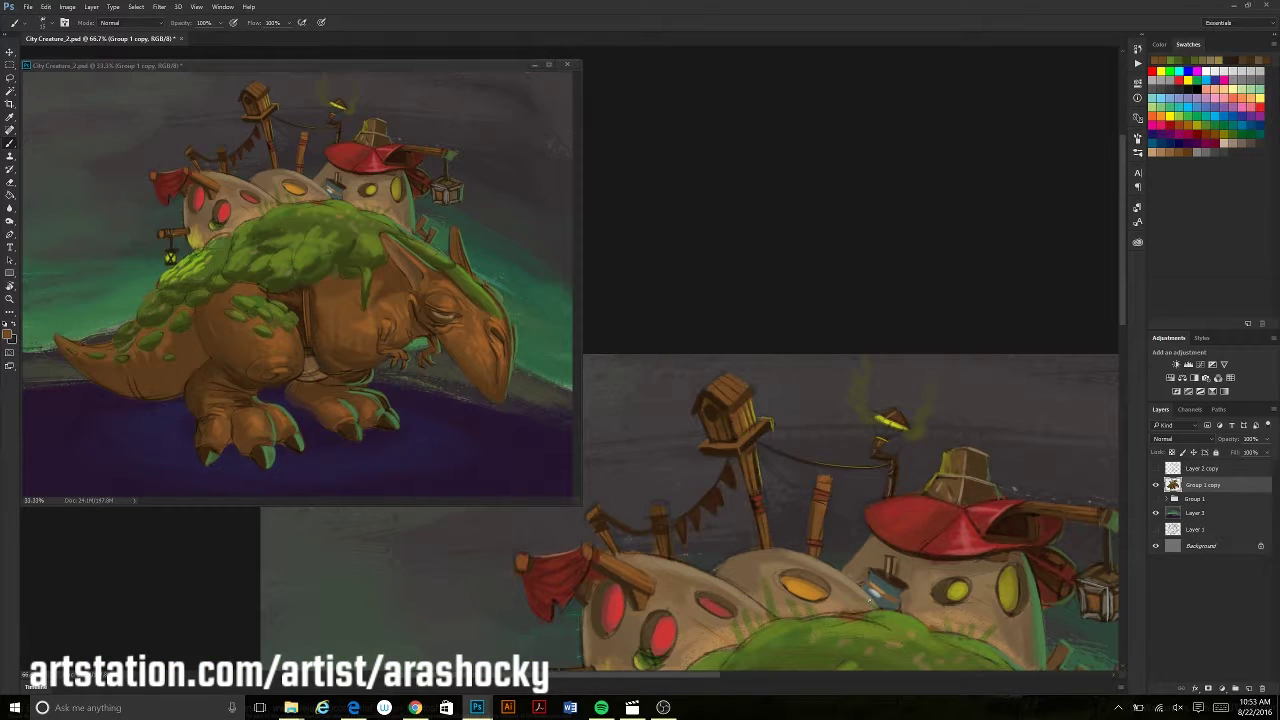
mouse_move(863, 562)
mouse_down()
mouse_move(758, 462)
mouse_move(746, 327)
mouse_move(575, 169)
mouse_up()
drag(898, 443, 912, 490)
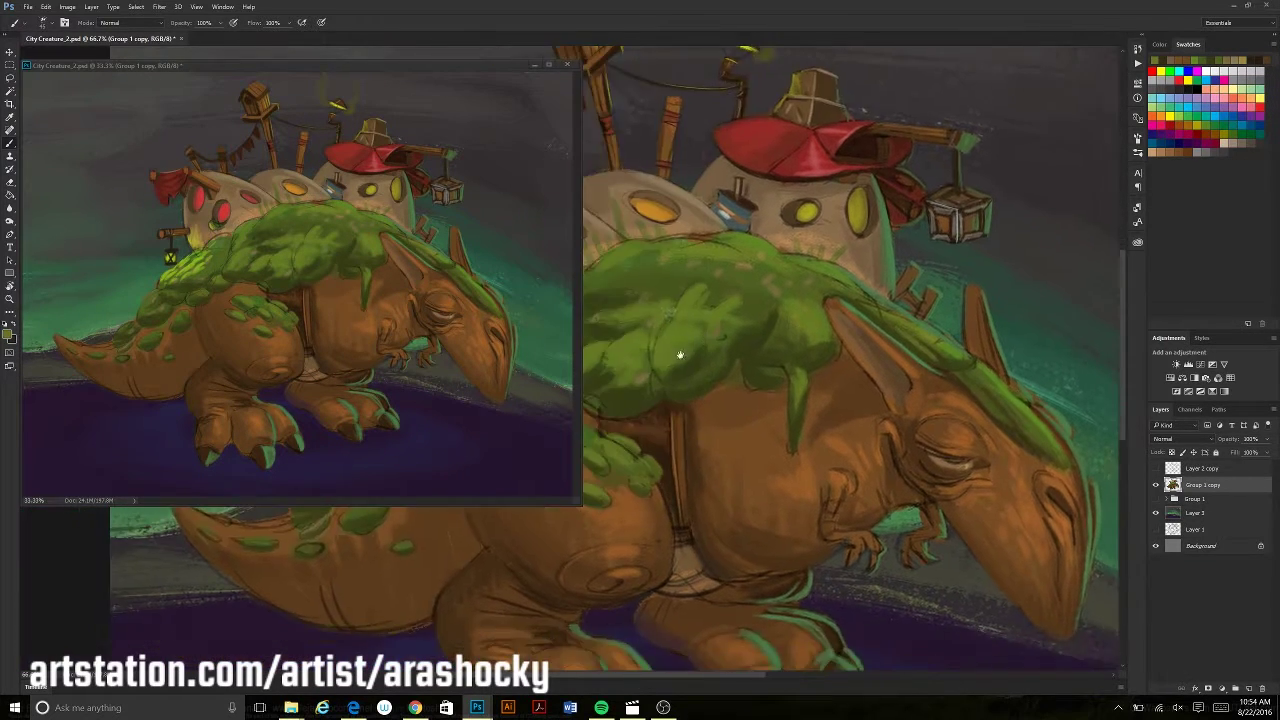
scroll(806, 387, left, 3)
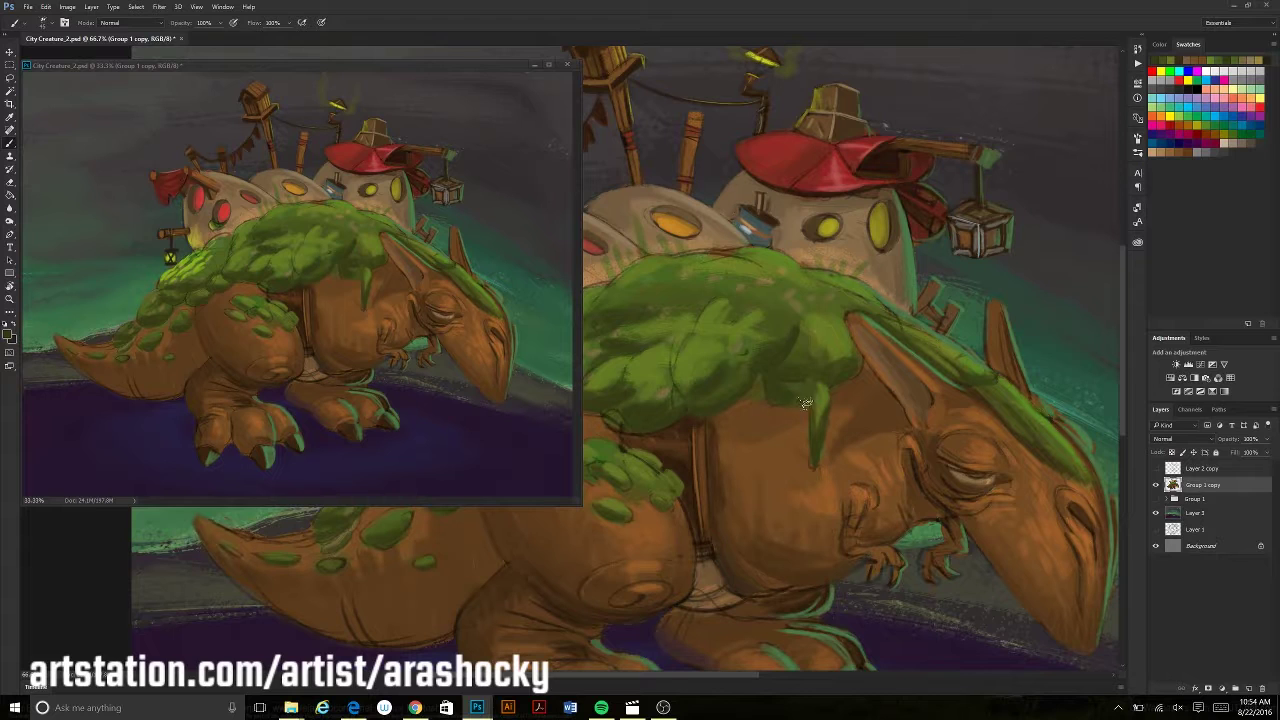
scroll(790, 392, left, 3)
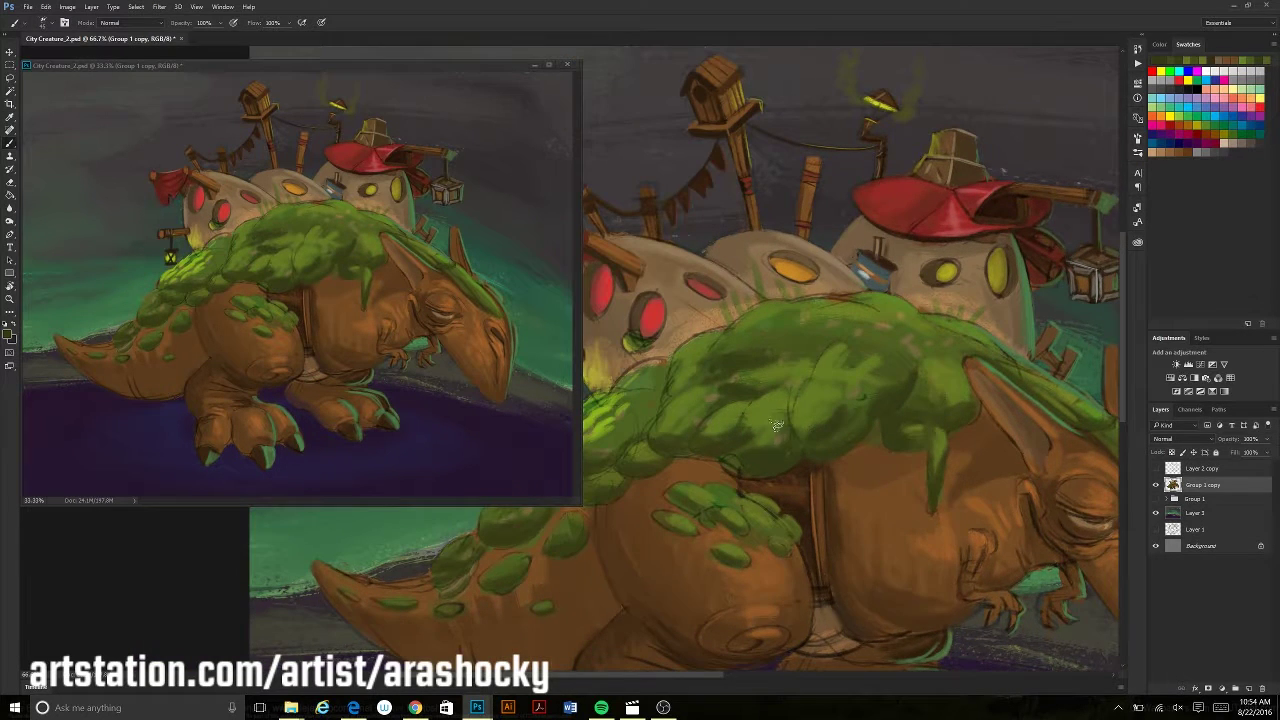
scroll(777, 425, left, 2)
scroll(826, 464, right, 2)
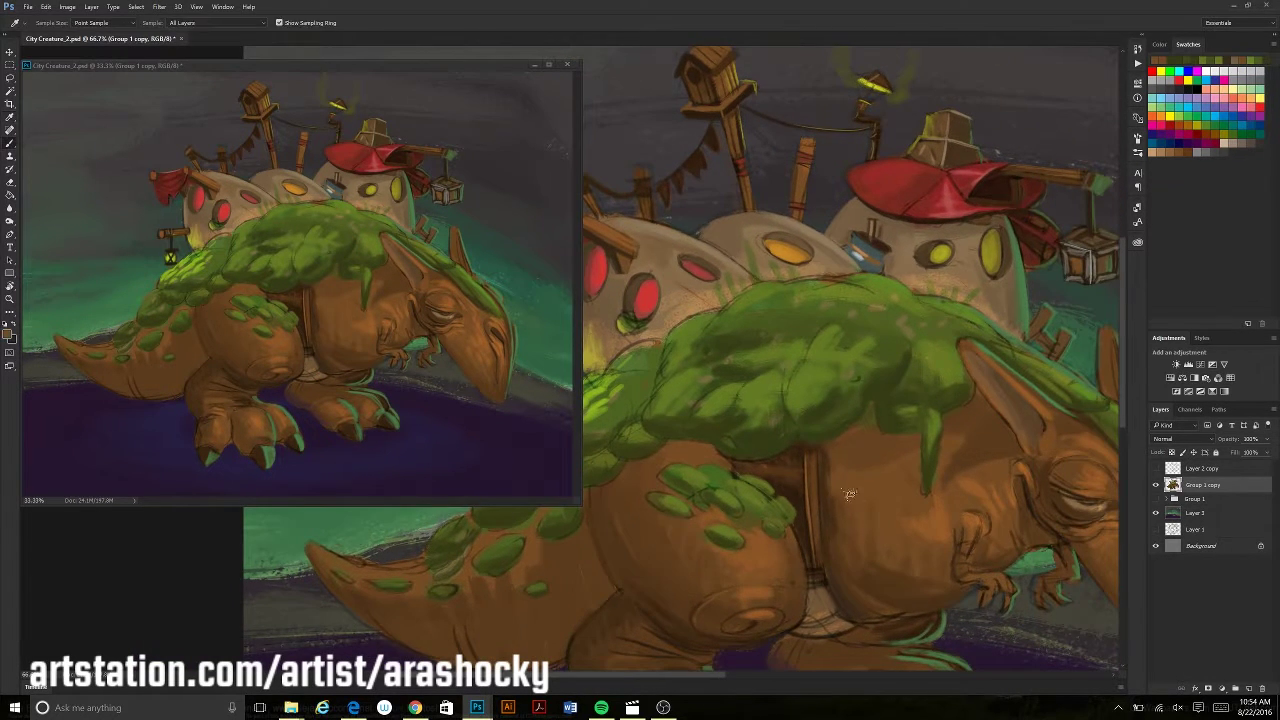
scroll(860, 490, left, 5)
scroll(870, 505, down, 3)
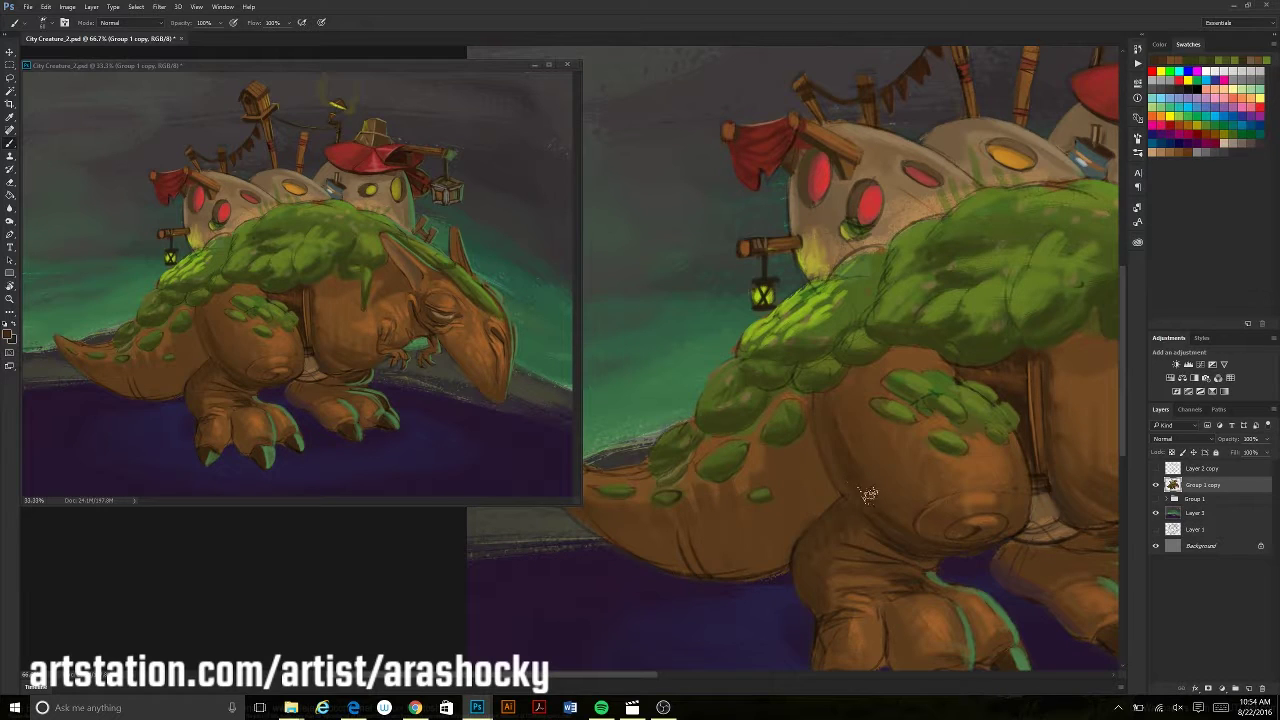
scroll(847, 582, down, 3)
scroll(800, 510, right, 2)
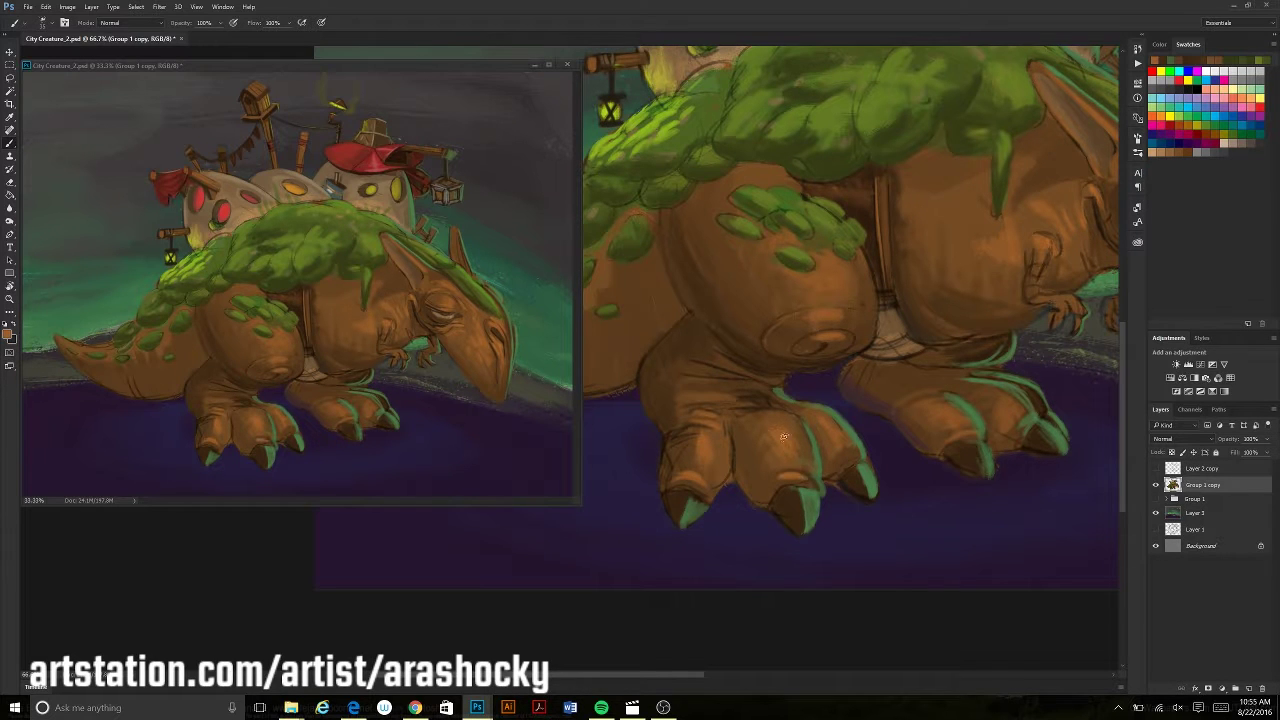
Switch between Eyedropper and Brush while panning to the houses on the creature's back
key(i)
key(b)
scroll(773, 388, up, 2)
scroll(773, 388, right, 1)
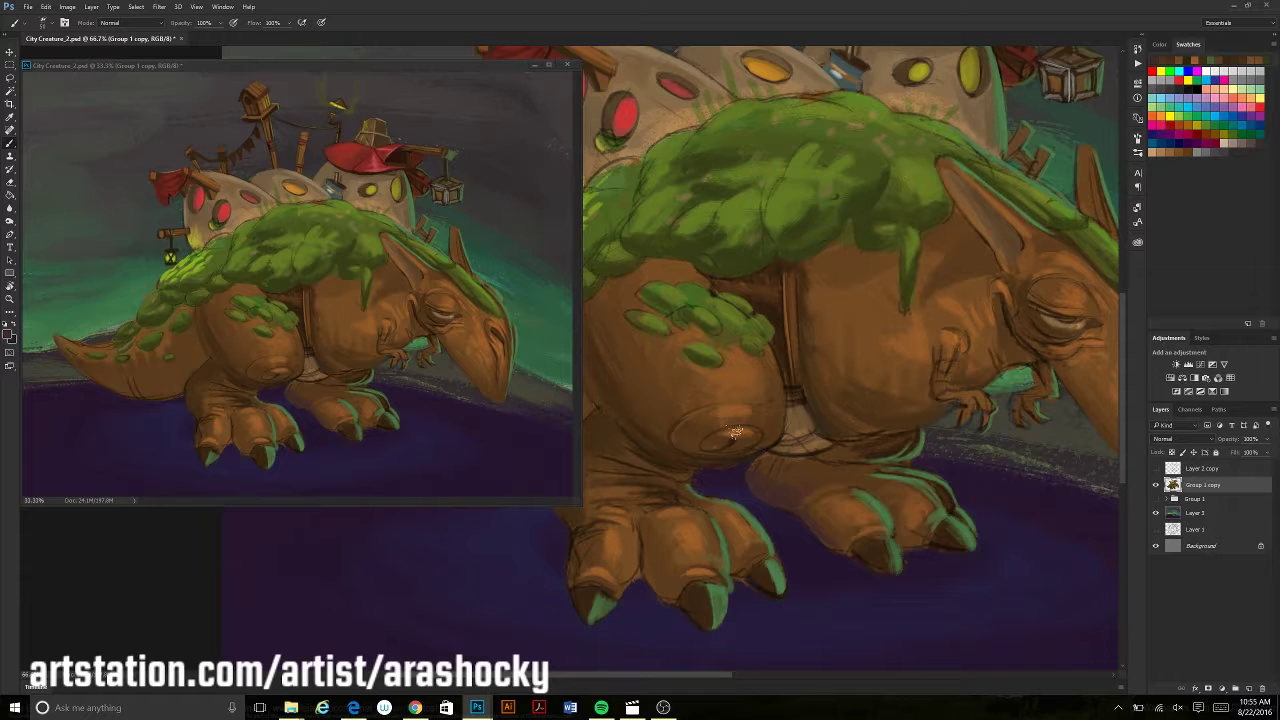
drag(963, 591, 771, 531)
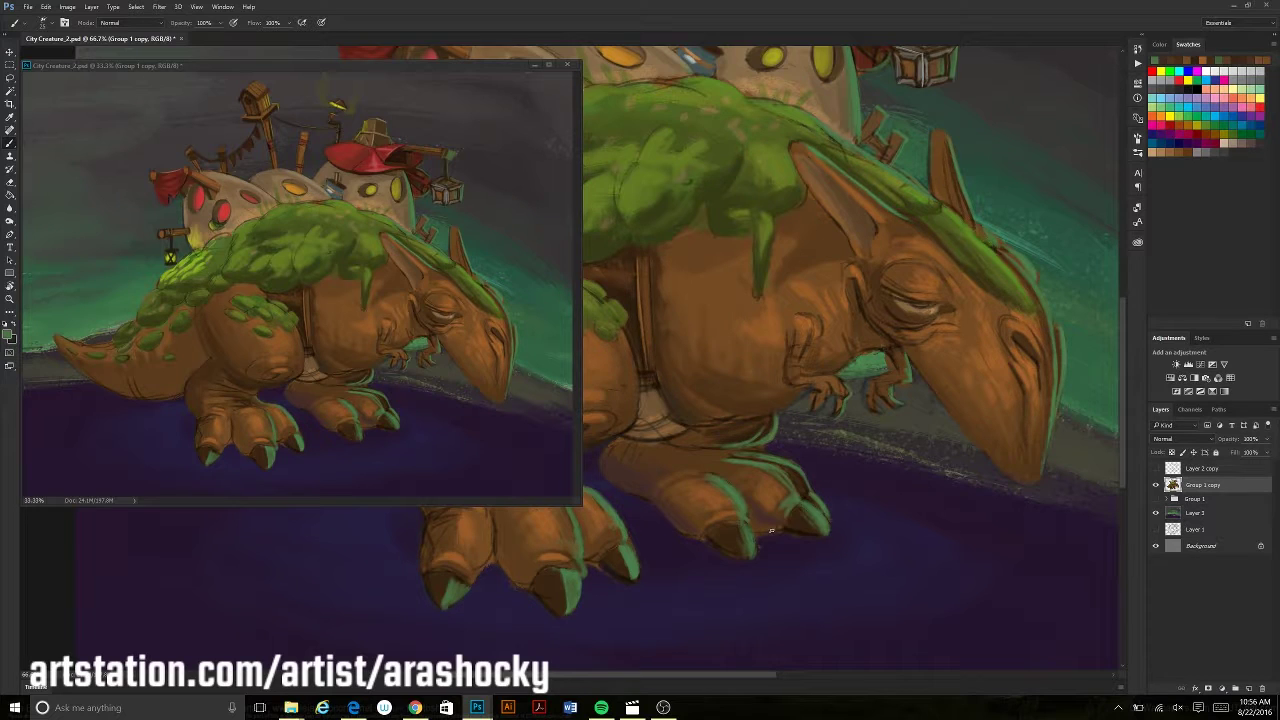
drag(701, 317, 702, 595)
drag(783, 438, 893, 208)
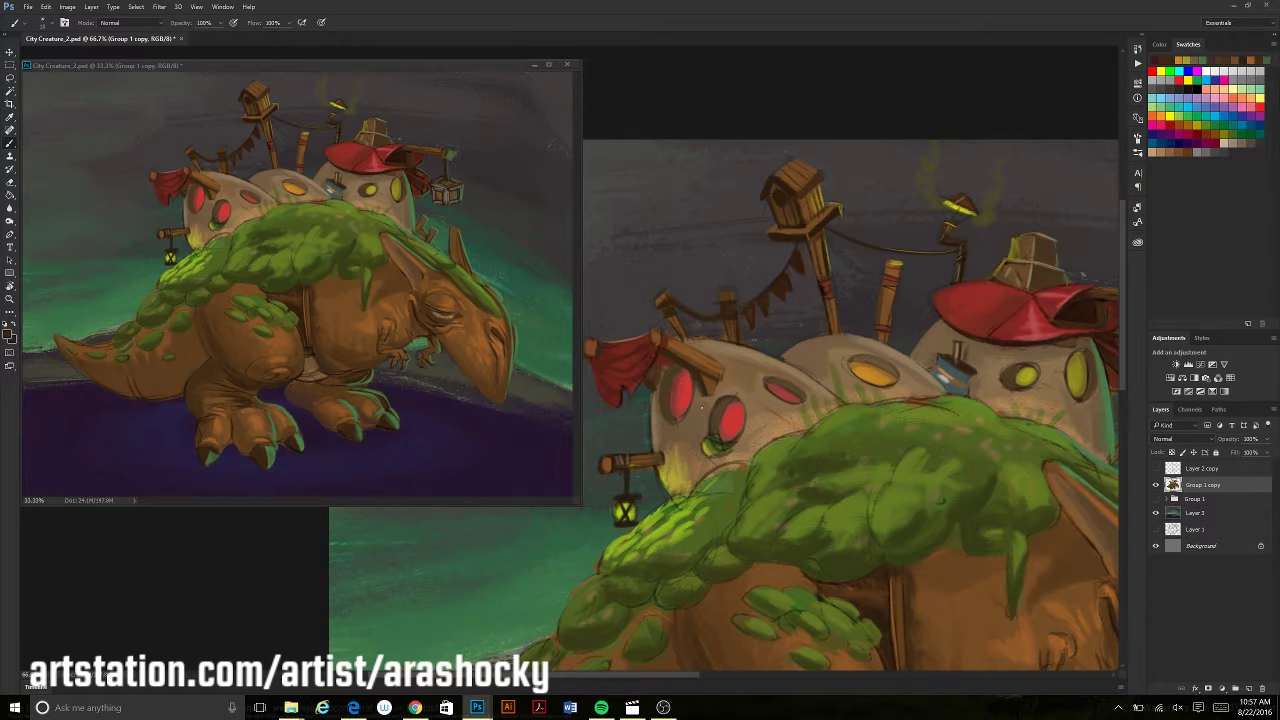
Sample colours from the painting and moss, then zoom out to the whole creature
alt+click(712, 415)
scroll(712, 415, down, 1)
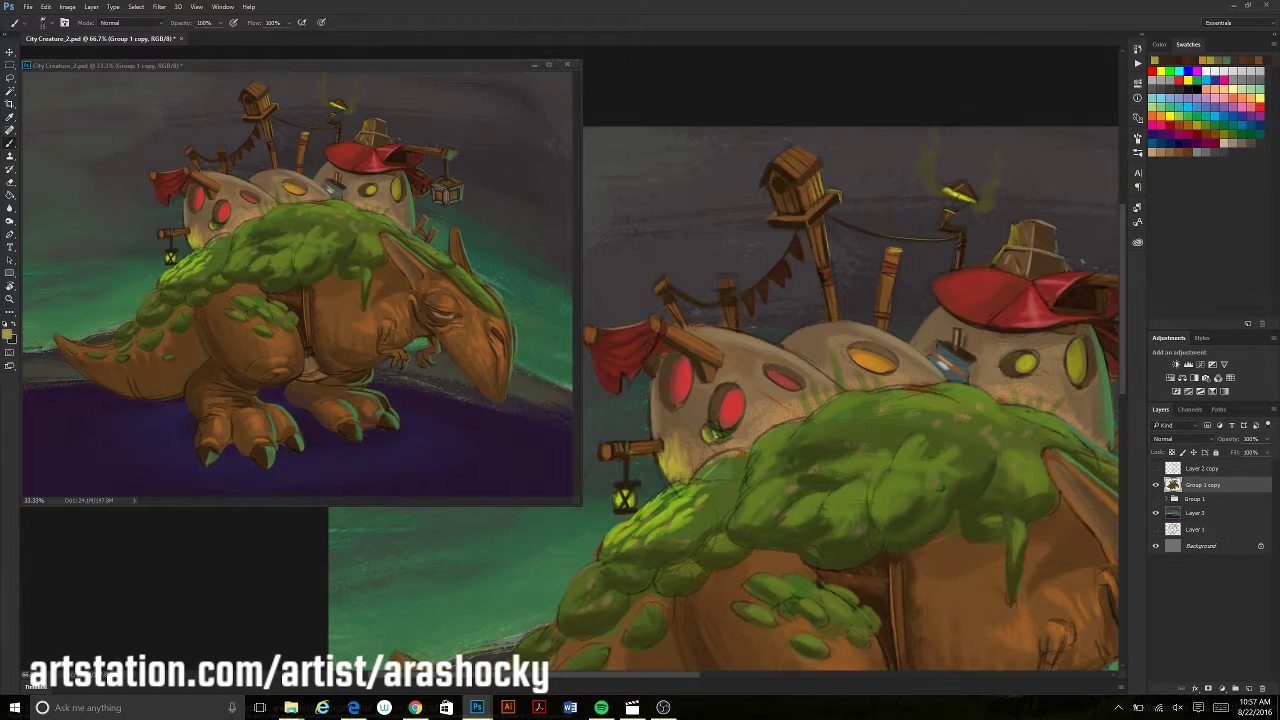
alt+click(788, 432)
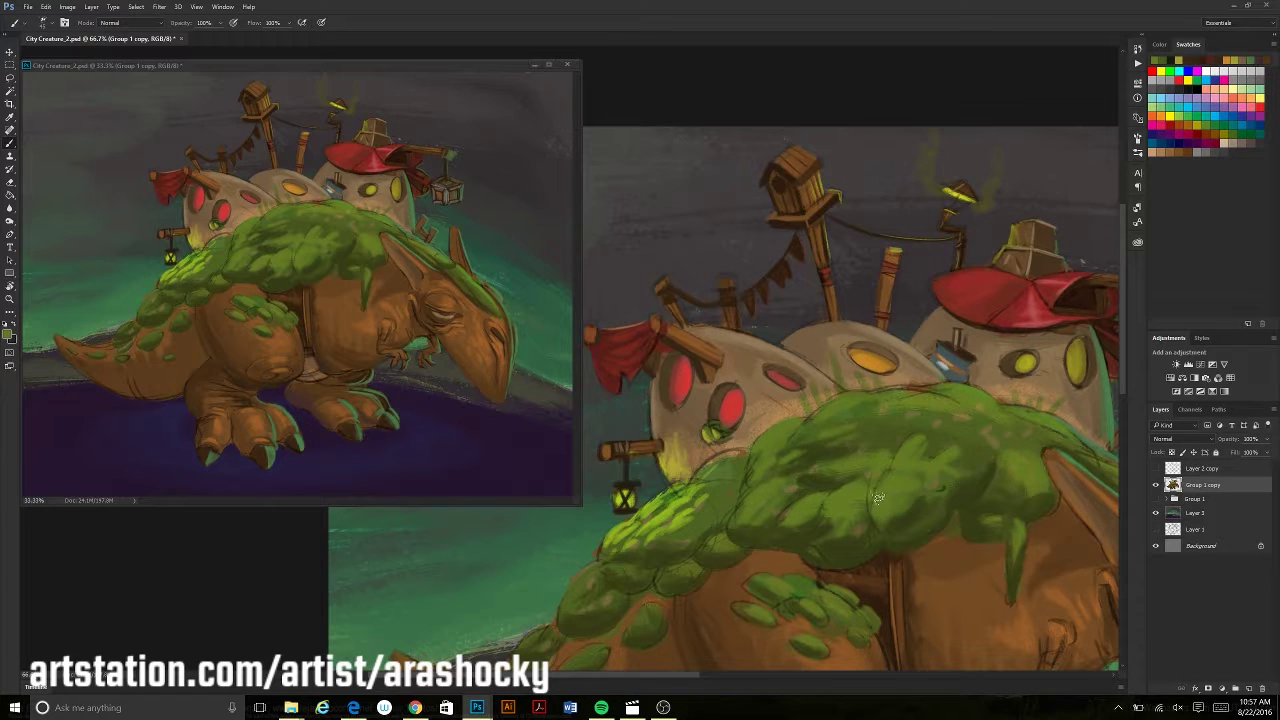
mouse_move(878, 497)
mouse_down()
mouse_move(1002, 389)
mouse_move(1013, 263)
mouse_up()
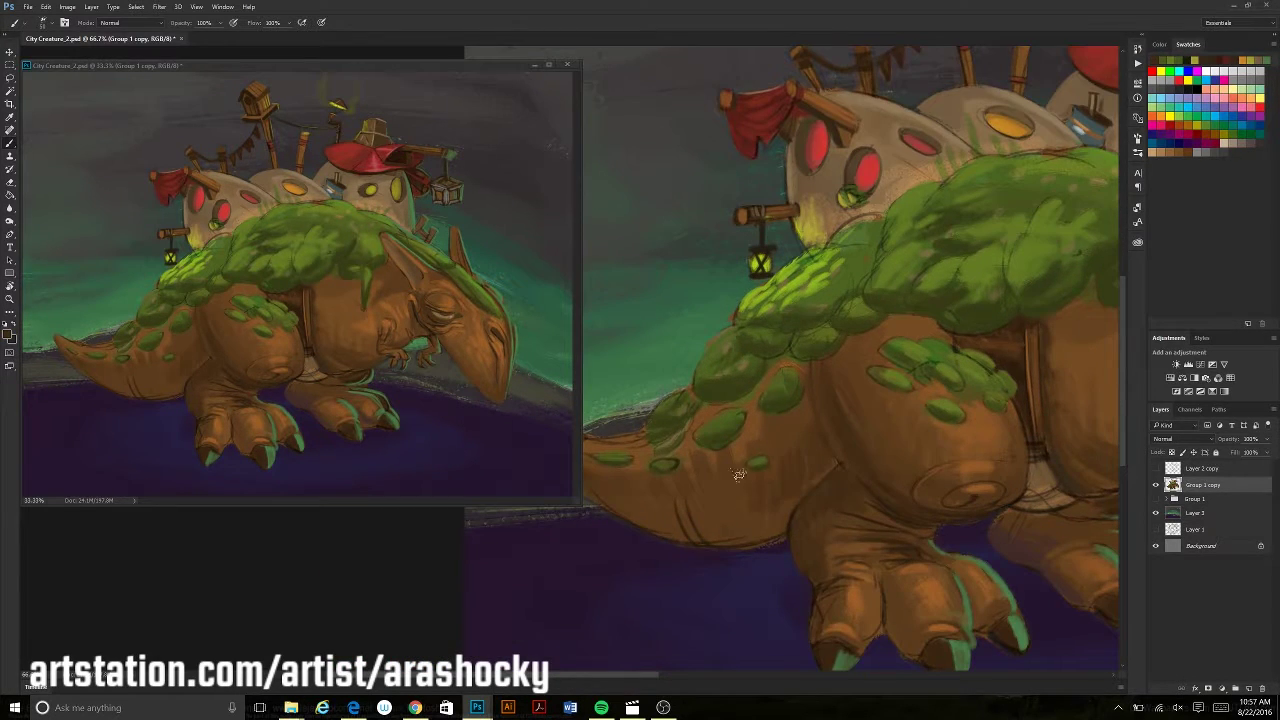
drag(738, 474, 807, 426)
scroll(674, 523, down, 1)
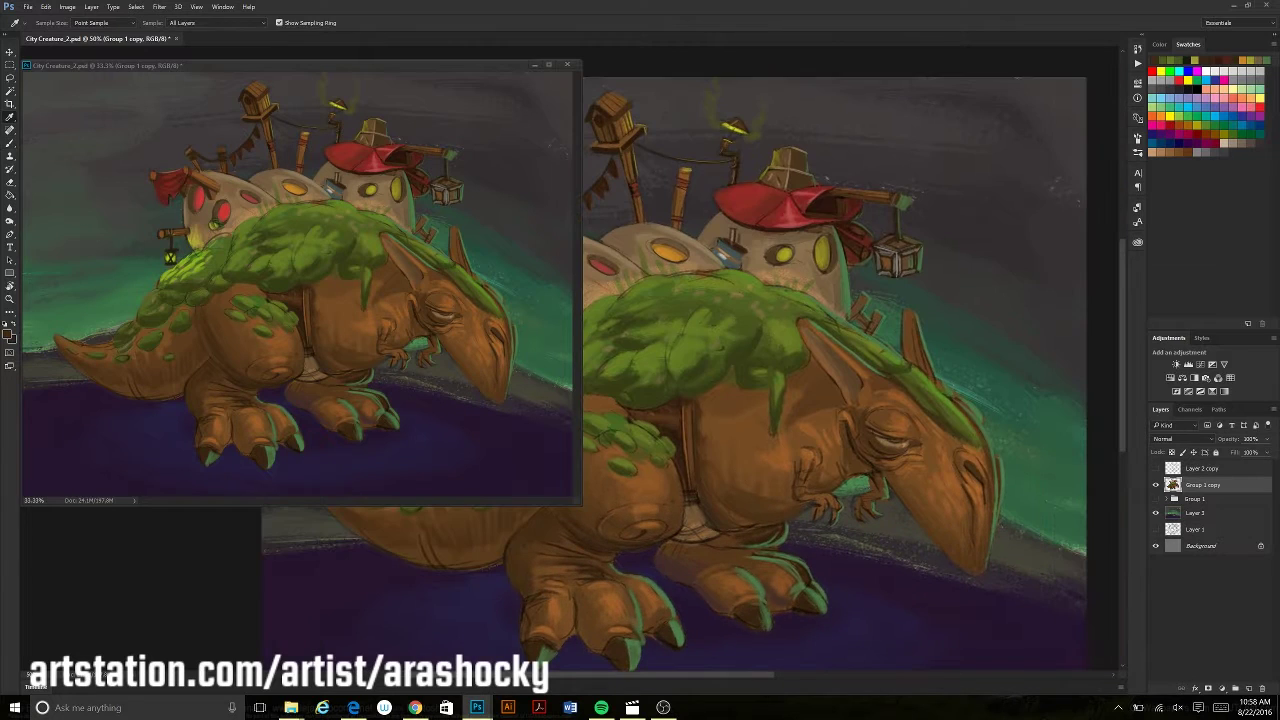
Pan around the canvas to frame the creature's legs, body and back
scroll(820, 490, up, 1)
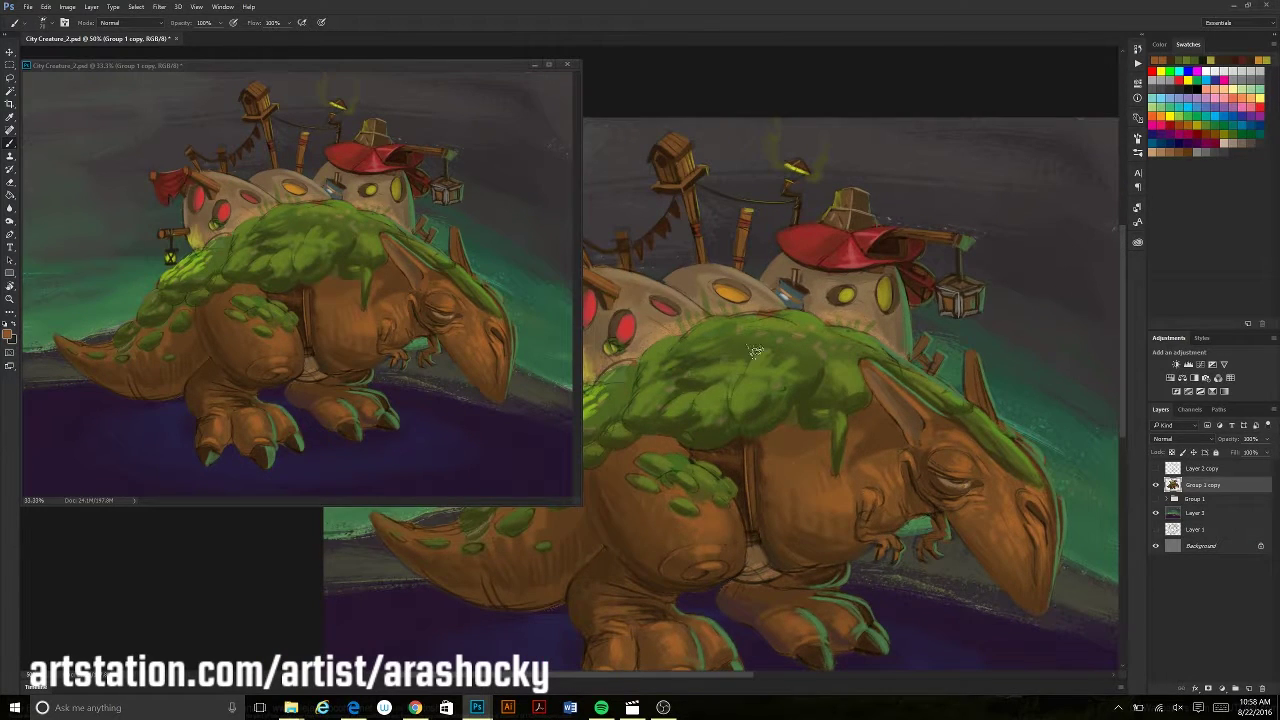
drag(769, 560, 854, 603)
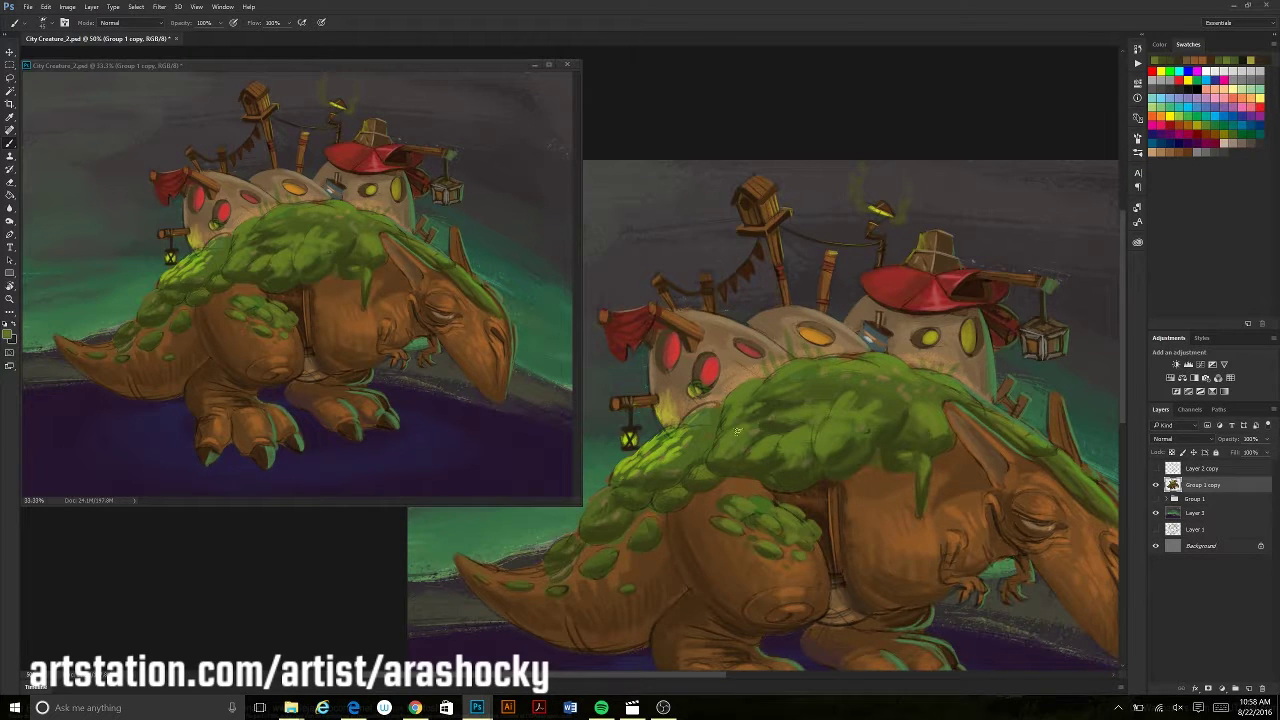
drag(737, 430, 837, 307)
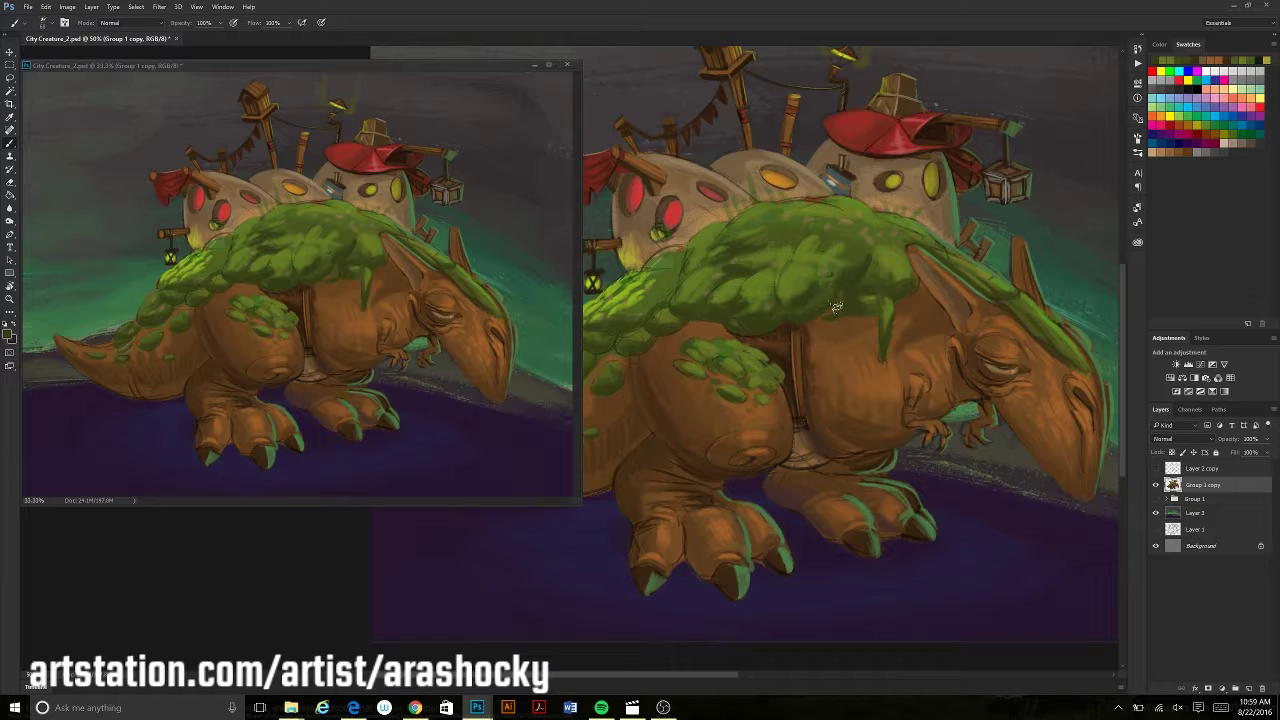
drag(678, 452, 746, 558)
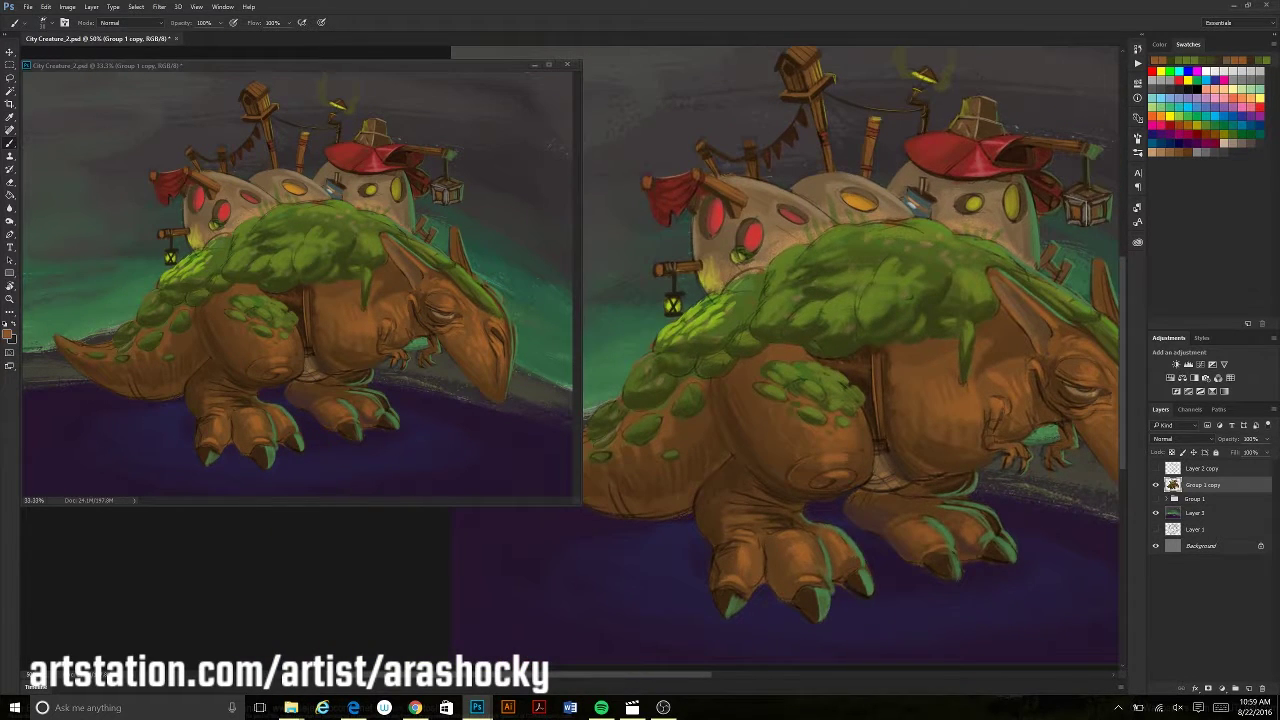
click(186, 353)
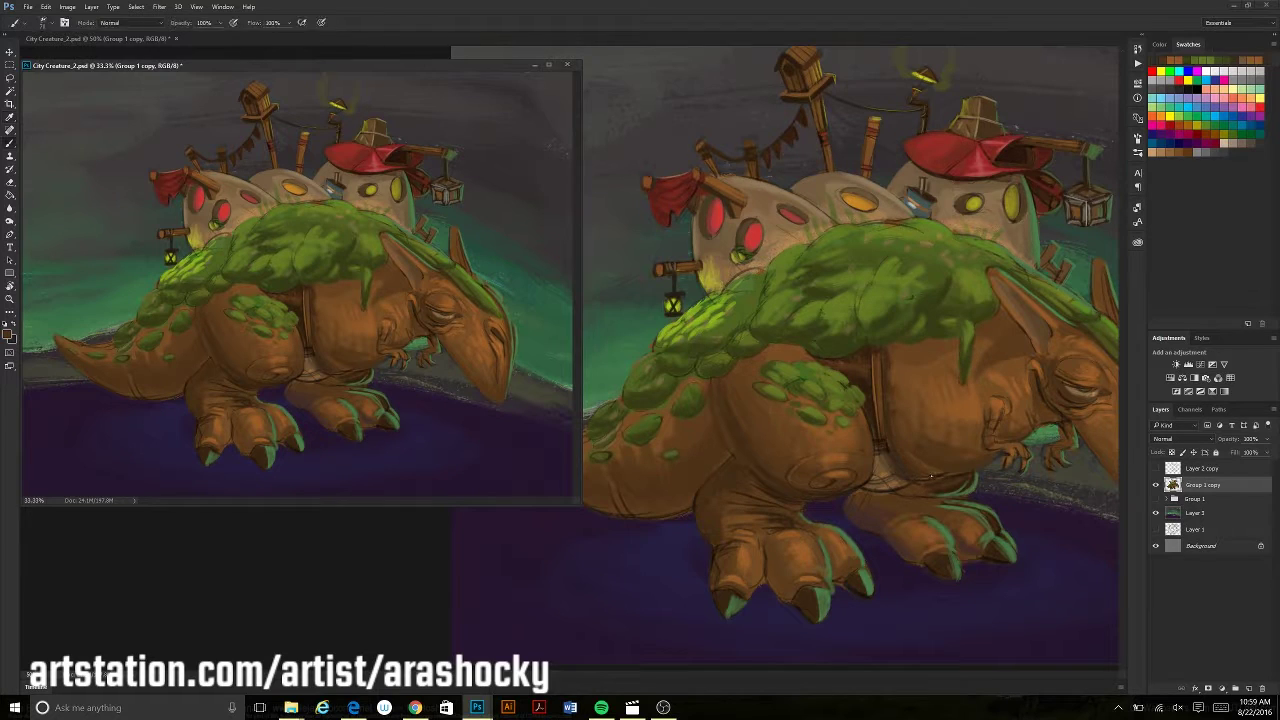
click(915, 480)
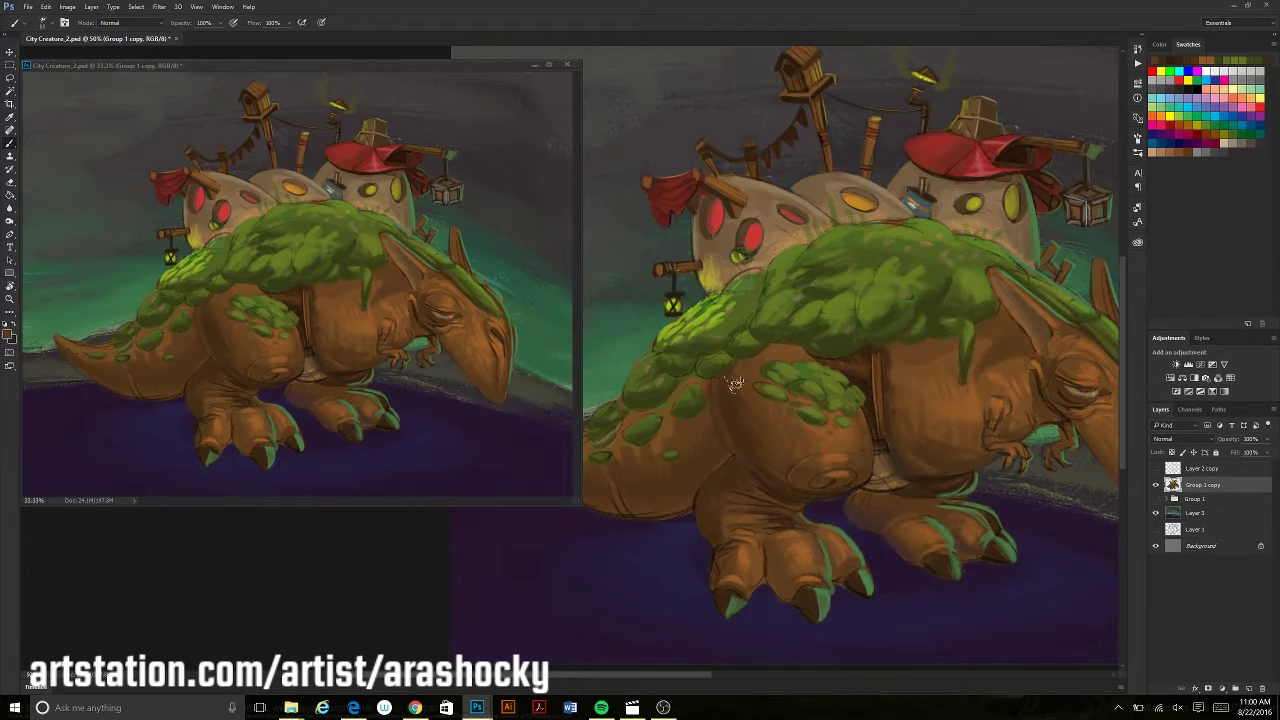
mouse_move(941, 275)
mouse_down()
mouse_move(879, 375)
mouse_move(905, 385)
mouse_up()
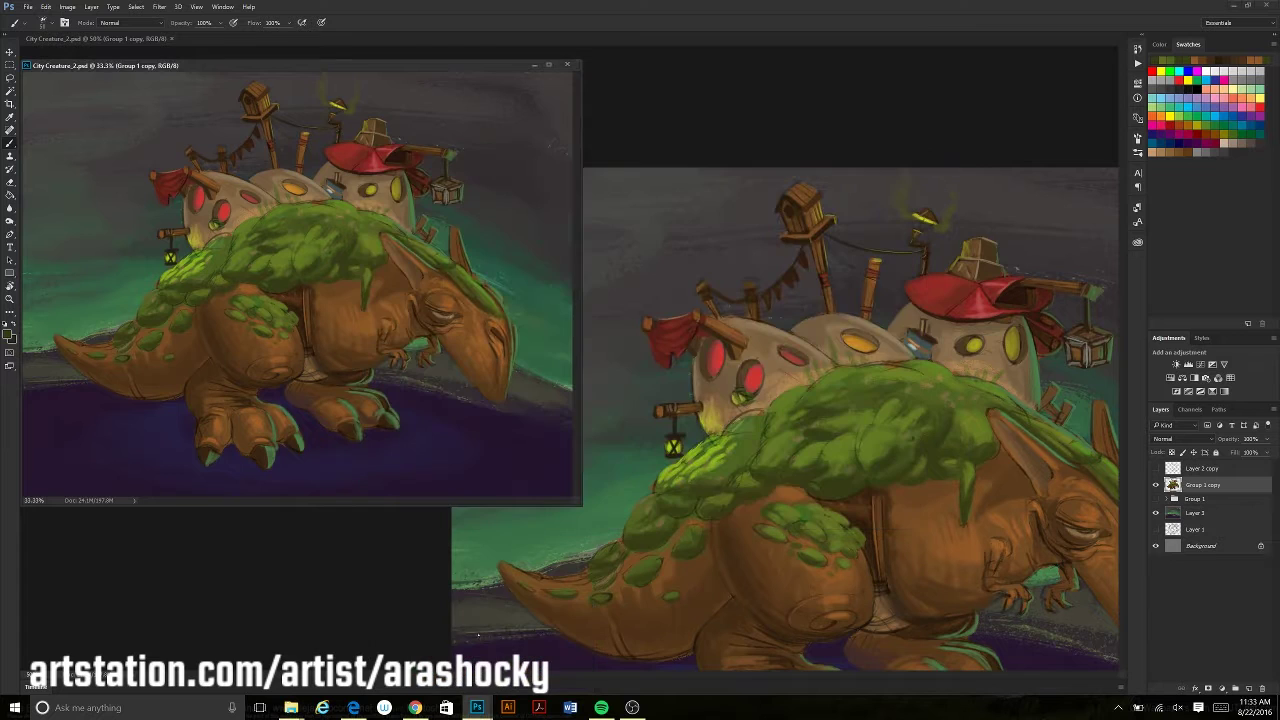
drag(763, 419, 771, 483)
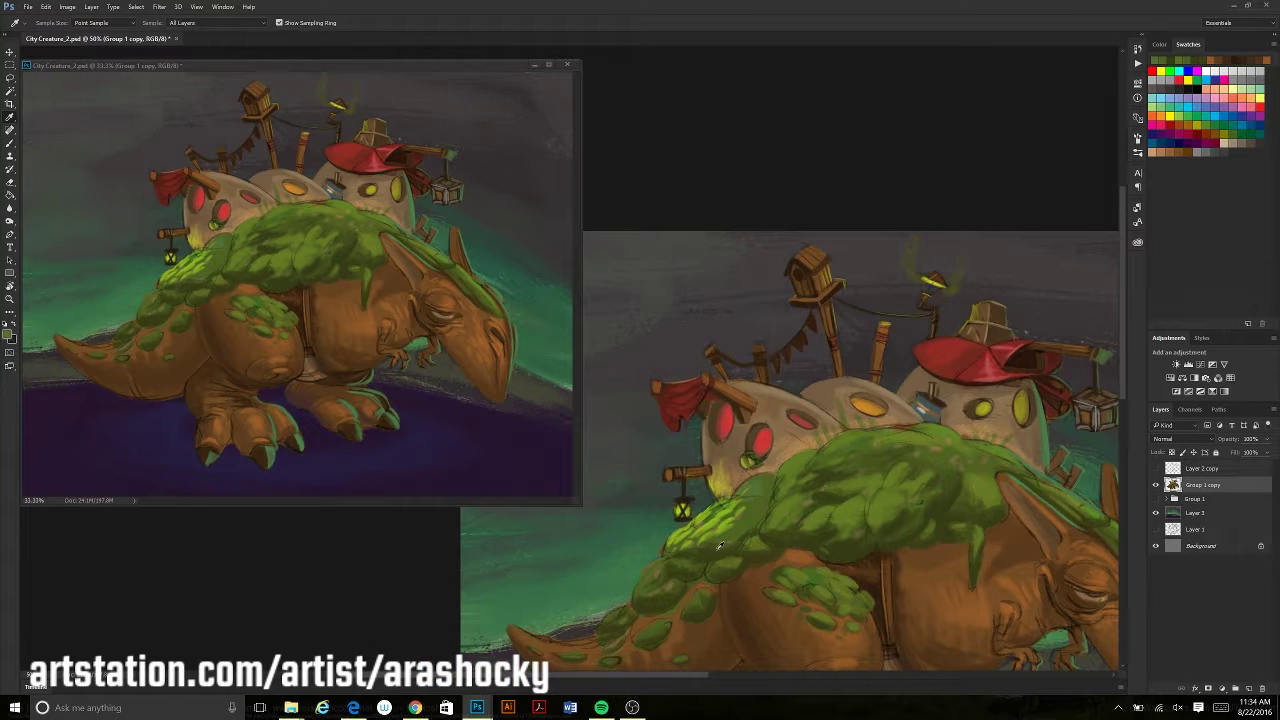
mouse_move(706, 590)
mouse_down()
mouse_move(731, 545)
mouse_move(845, 519)
mouse_move(765, 515)
mouse_up()
drag(940, 610, 874, 504)
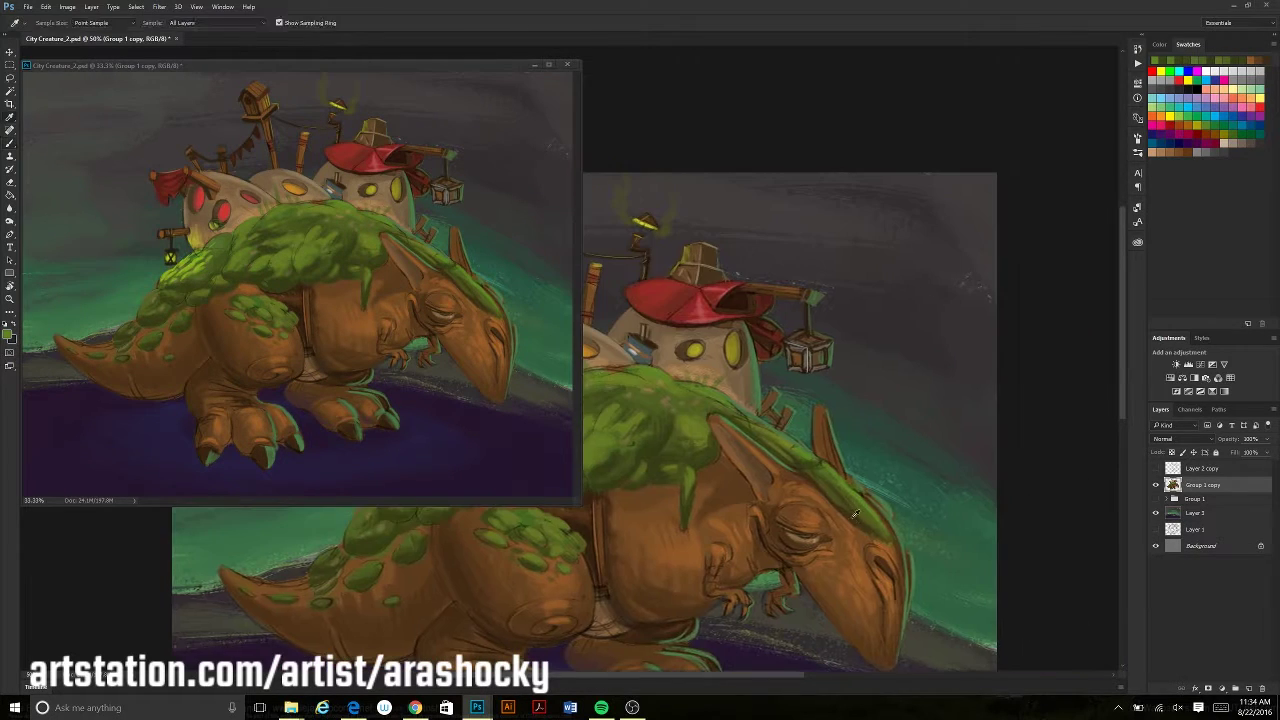
Sample paint colours from the creature's head and mossy back
drag(615, 253, 791, 299)
key(i)
alt+click(791, 300)
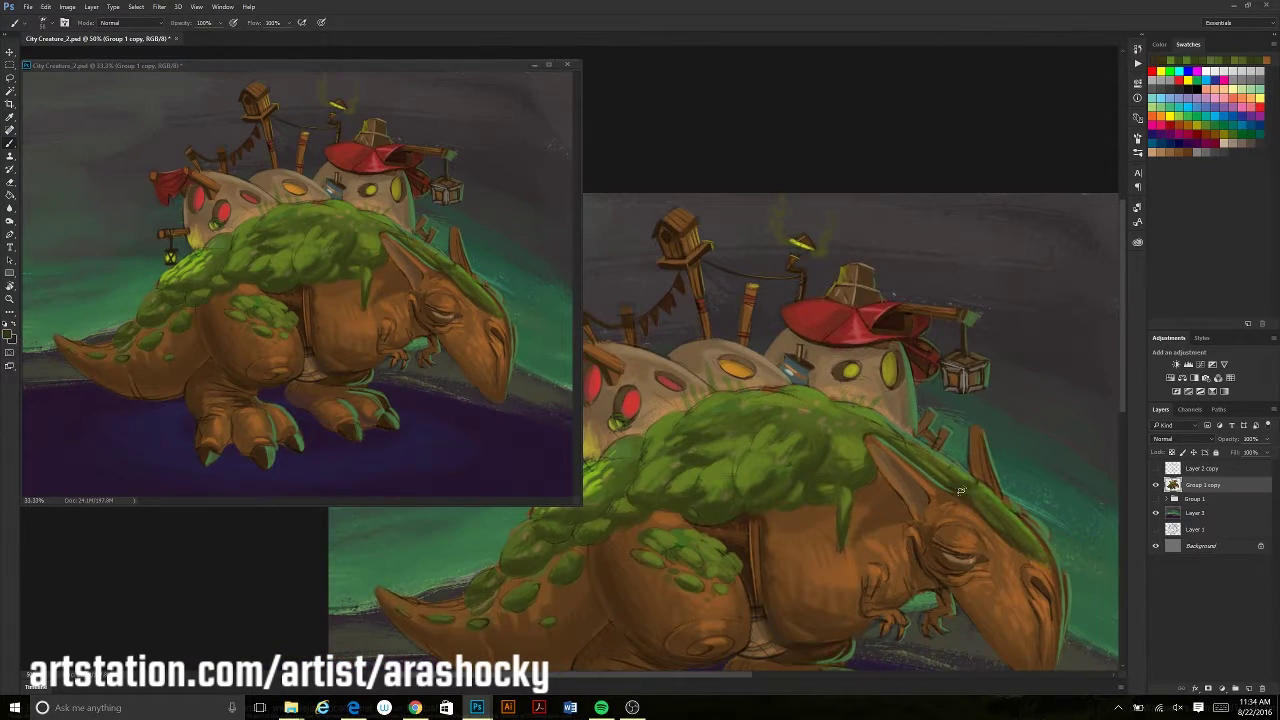
alt+click(968, 490)
alt+click(967, 508)
scroll(829, 523, down, 3)
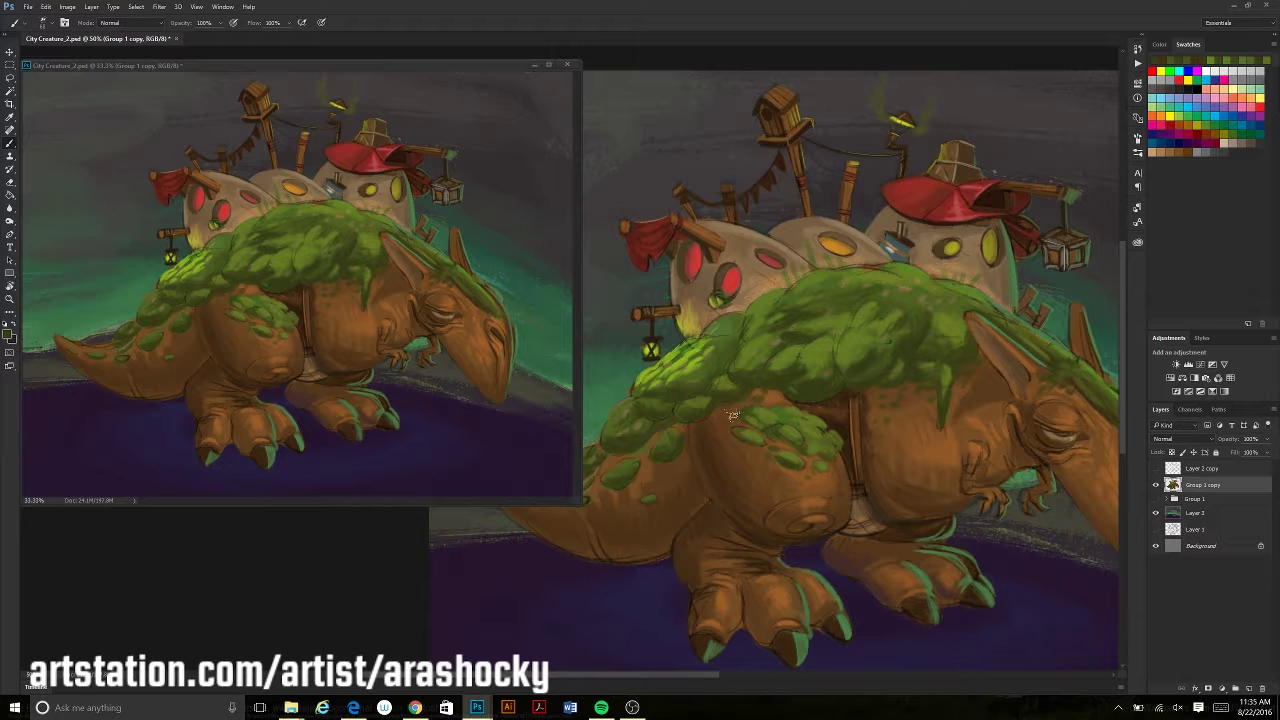
scroll(707, 433, up, 2)
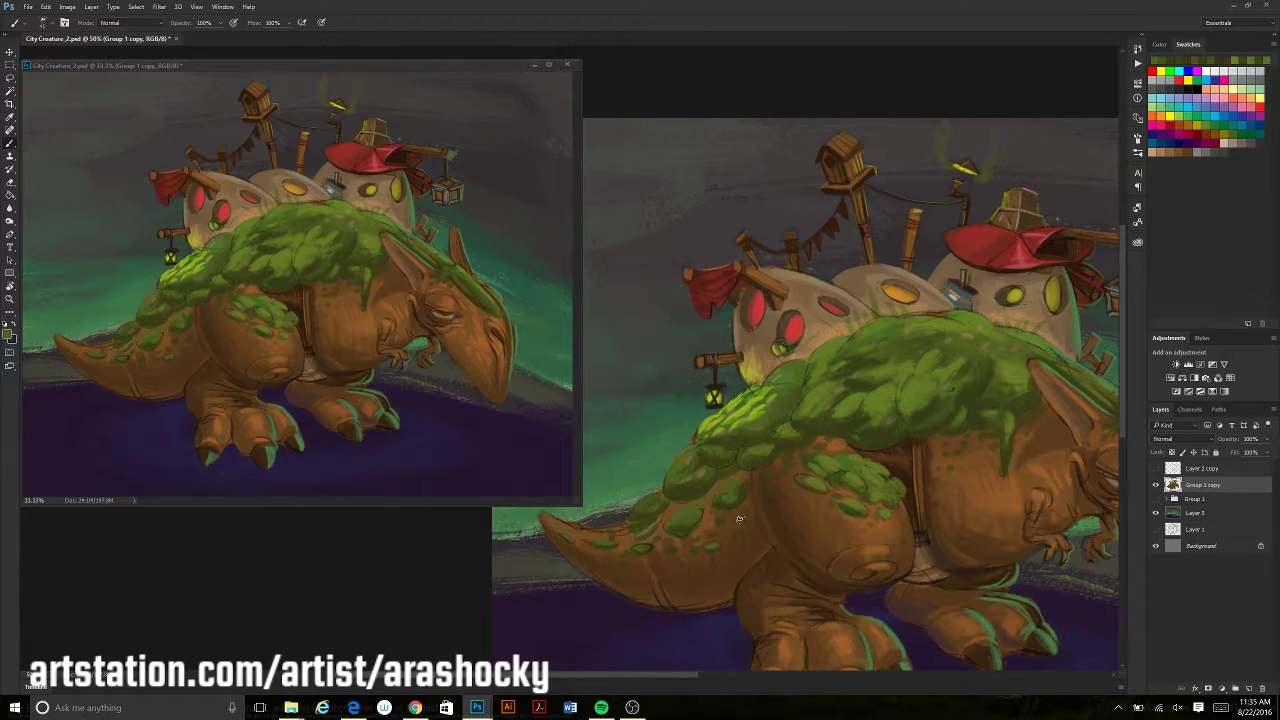
drag(812, 459, 820, 515)
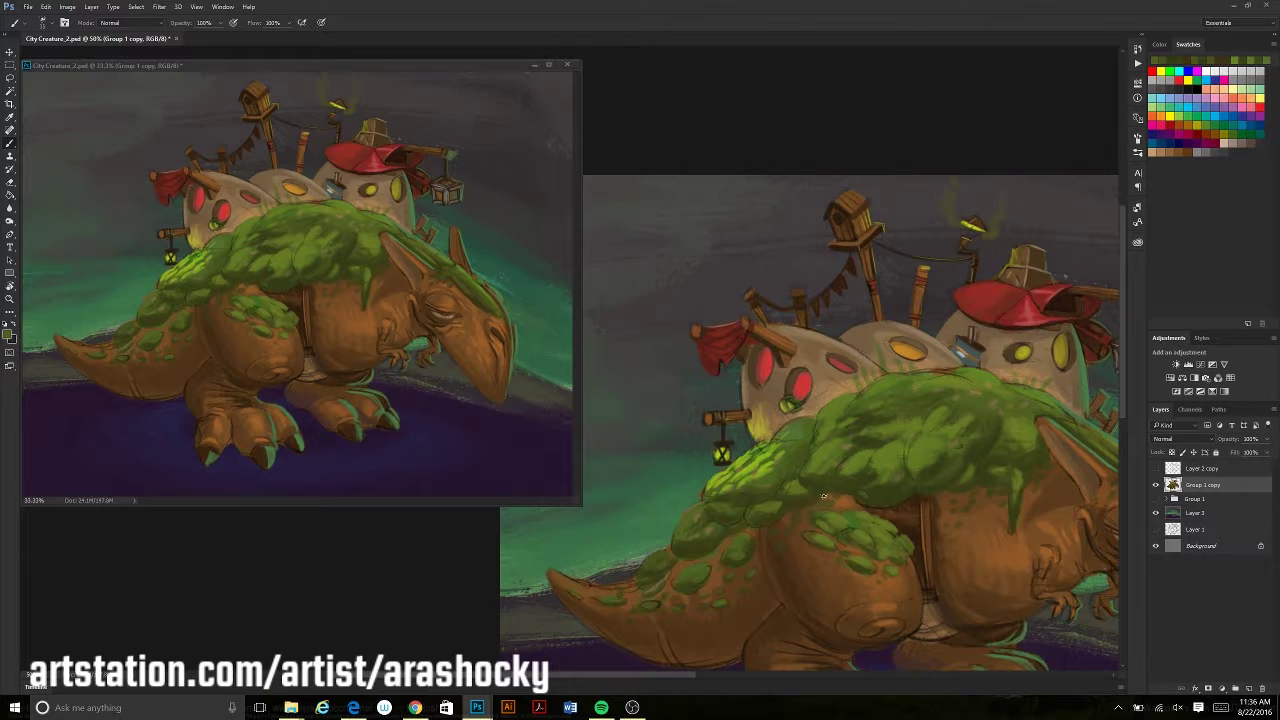
alt+click(818, 459)
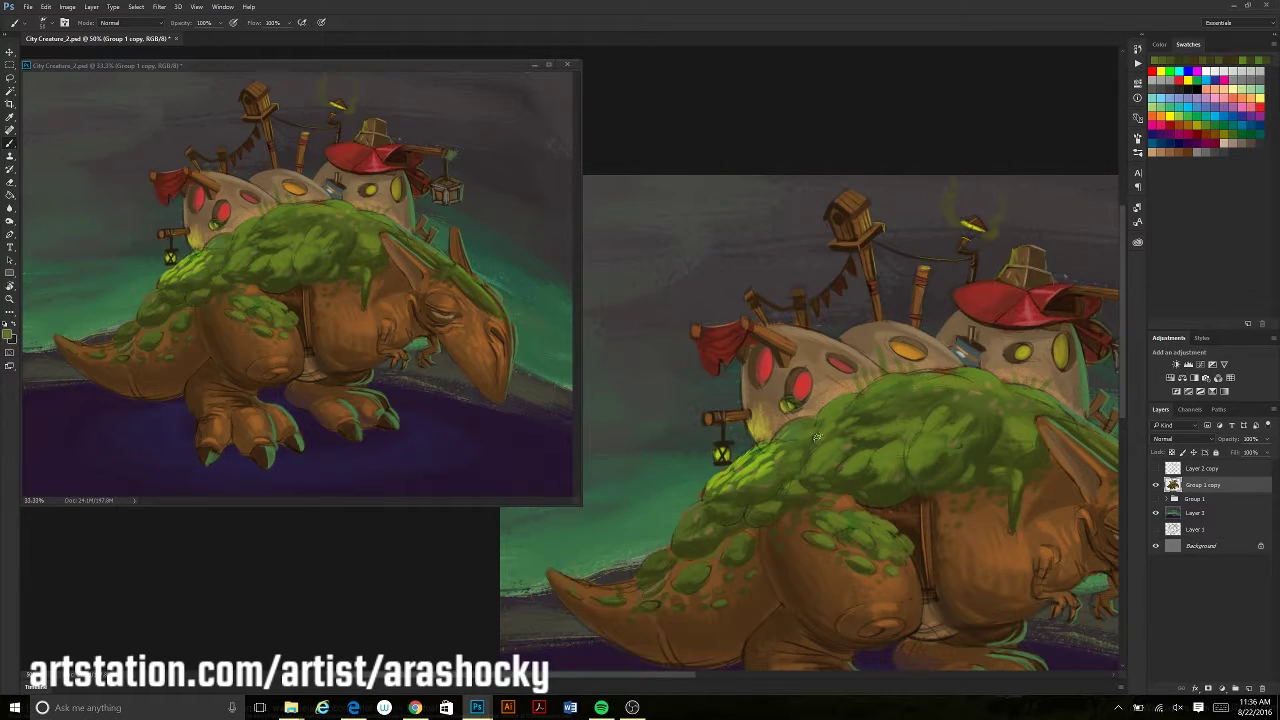
Paint light purple swirls around the creature's feet
drag(806, 435, 735, 472)
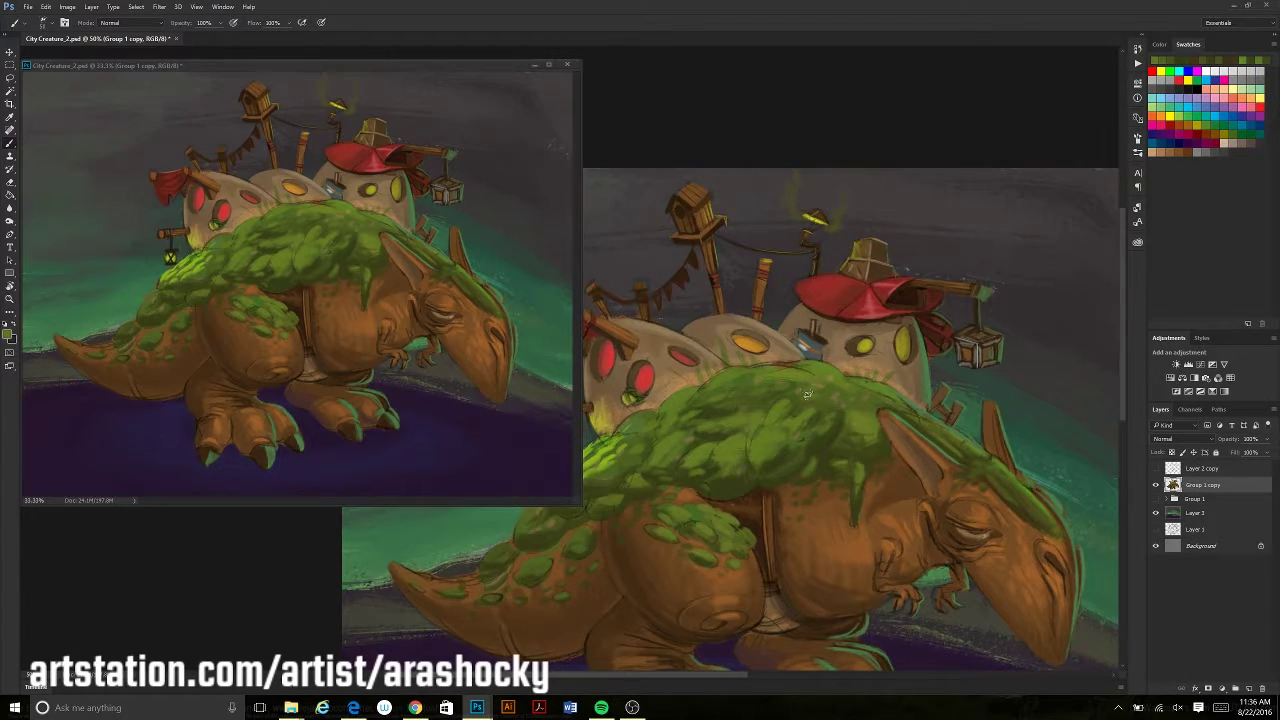
drag(652, 617, 735, 647)
drag(635, 211, 640, 381)
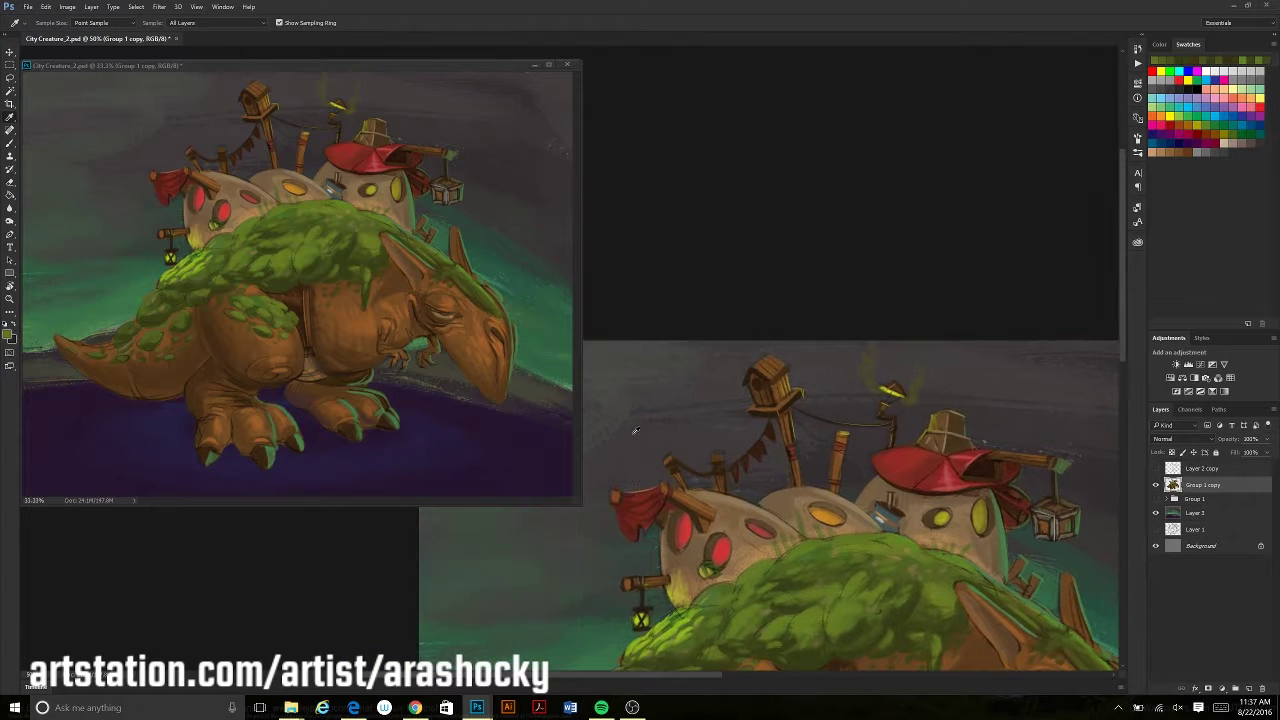
drag(645, 607, 395, 297)
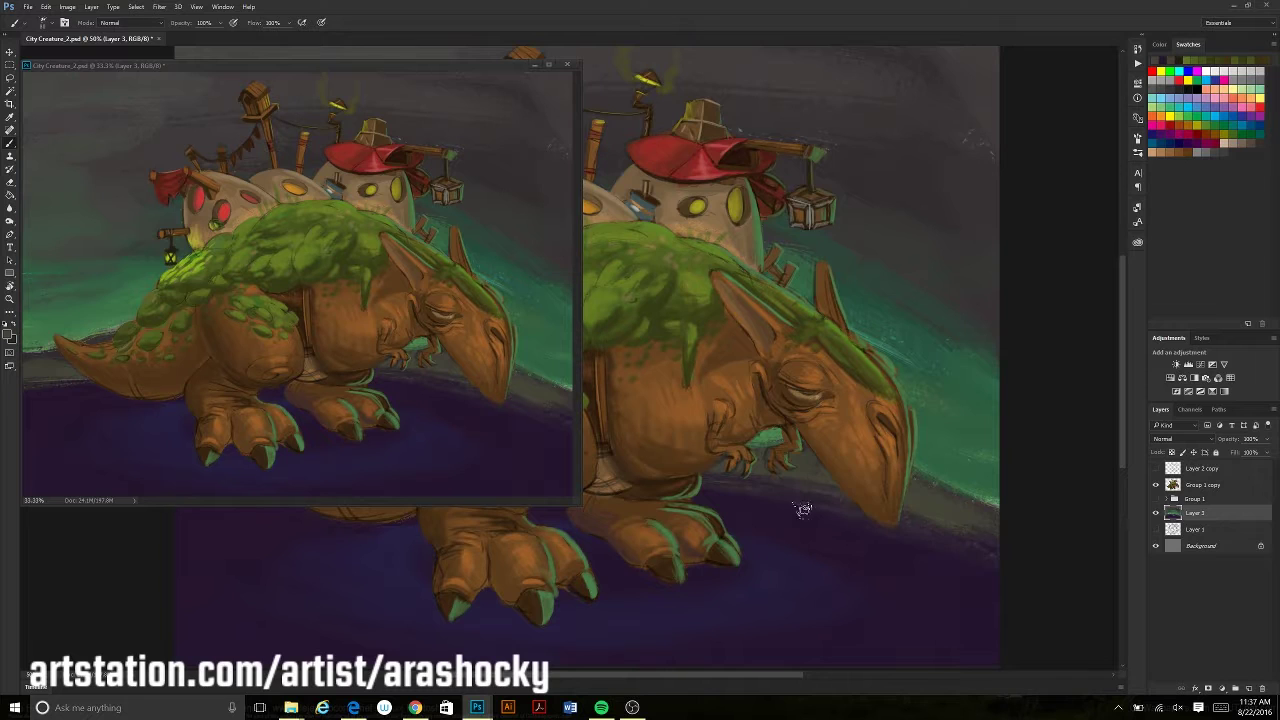
scroll(829, 537, left, 5)
scroll(650, 464, right, 5)
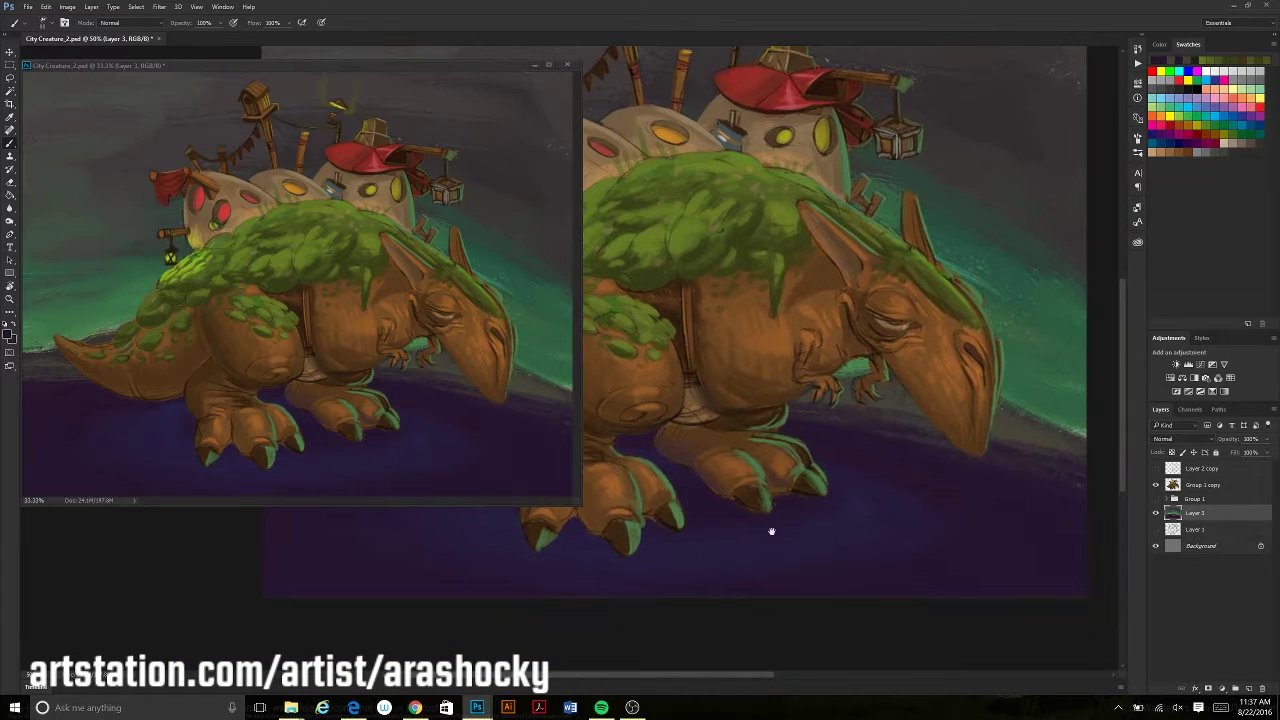
drag(890, 460, 766, 509)
scroll(766, 509, right, 2)
mouse_move(296, 436)
mouse_down()
mouse_move(250, 472)
mouse_move(100, 423)
mouse_move(205, 406)
mouse_up()
mouse_move(285, 383)
mouse_down()
mouse_move(466, 437)
mouse_move(214, 457)
mouse_move(60, 430)
mouse_up()
Erase stray swirls near the front feet and paint darker purple beneath them
key(e)
mouse_move(407, 455)
mouse_down()
mouse_move(410, 415)
mouse_move(366, 436)
mouse_up()
key(b)
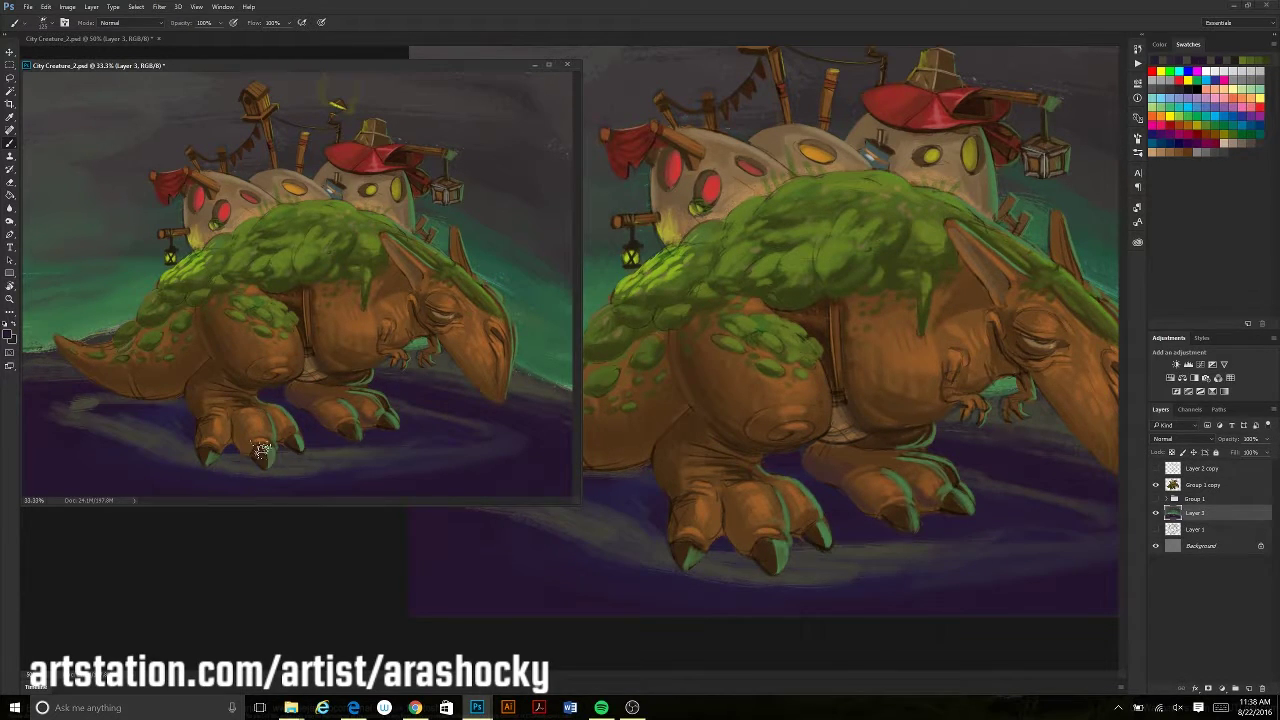
drag(260, 445, 209, 457)
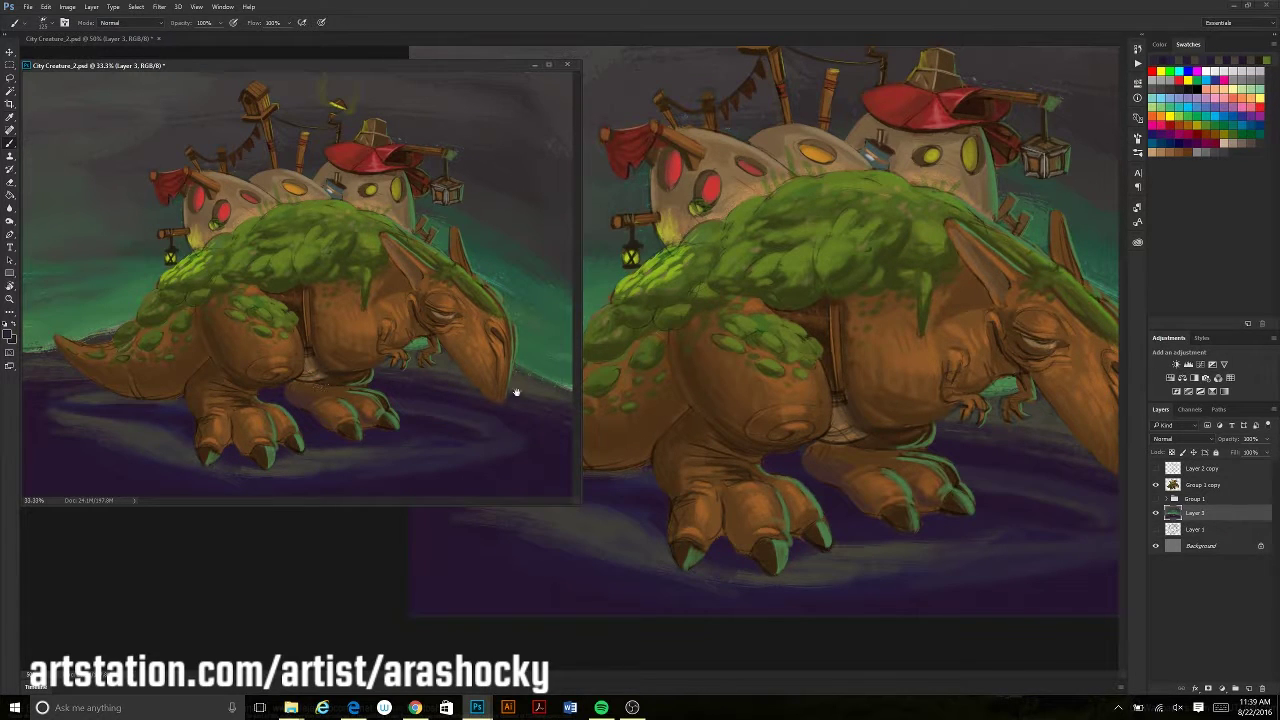
Repaint the teal glow beside the head and tail, and add a dark stroke under the chin
drag(545, 300, 490, 268)
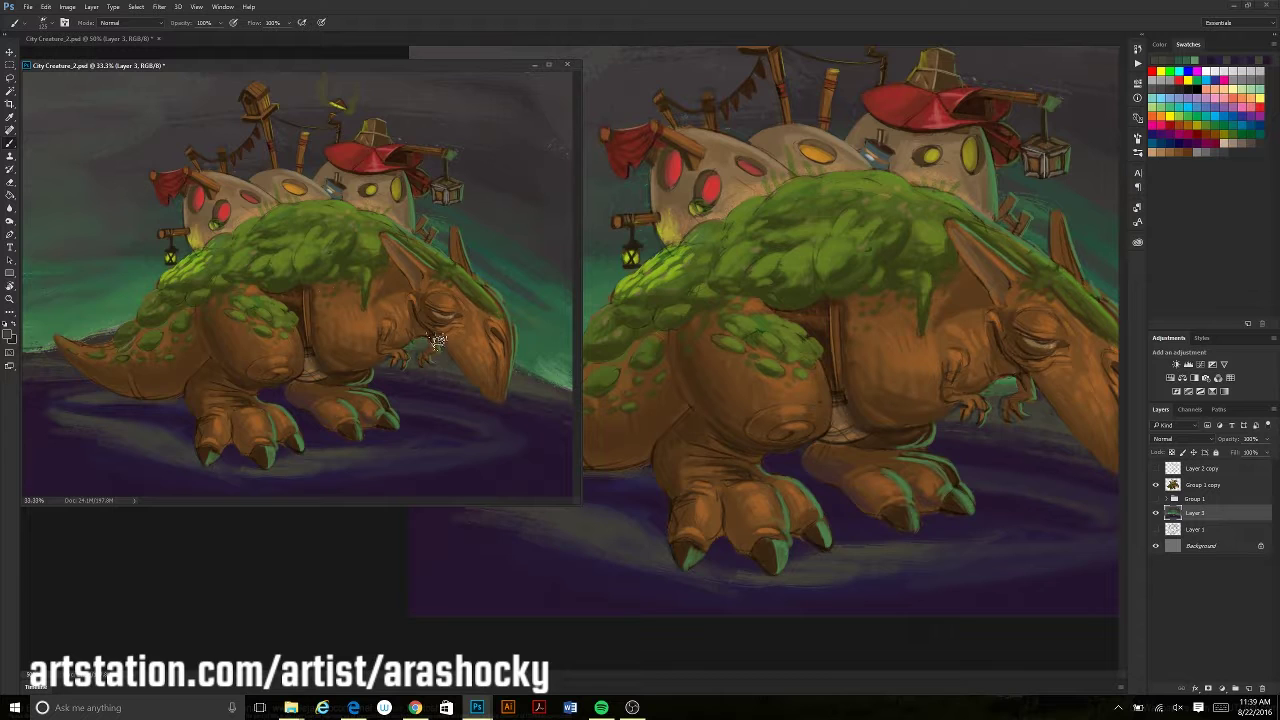
drag(100, 306, 47, 326)
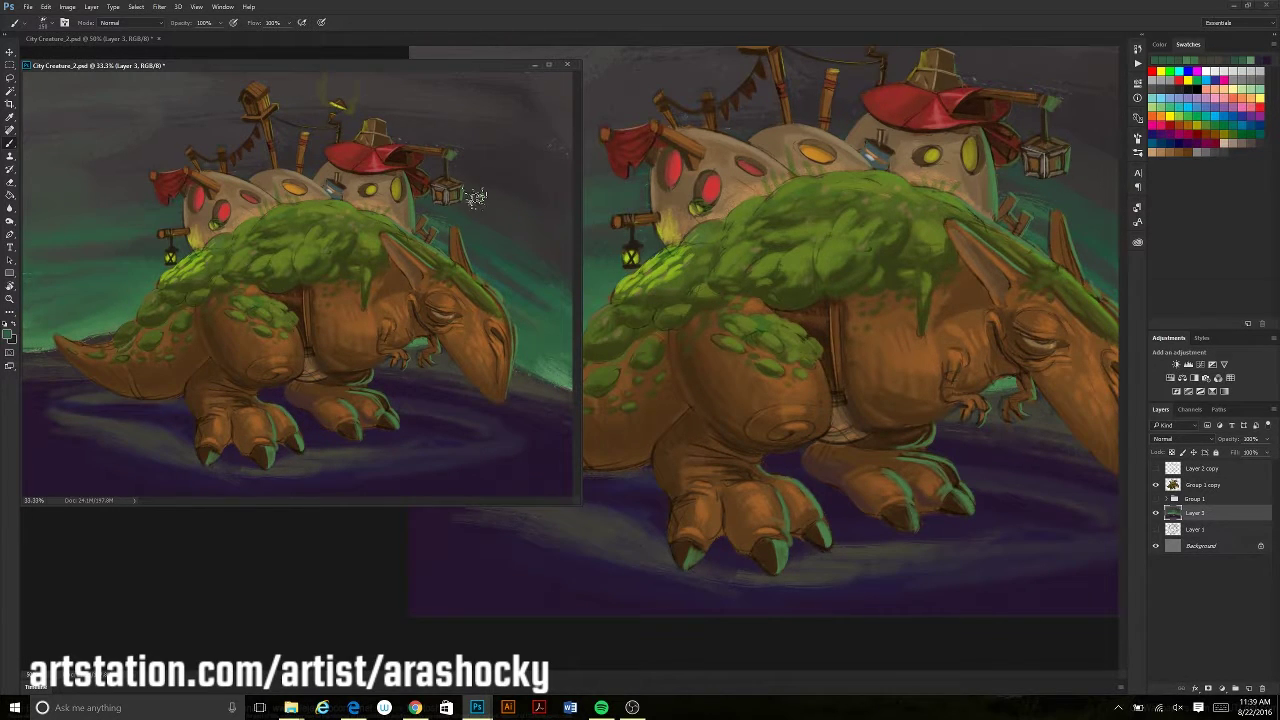
key(alt)
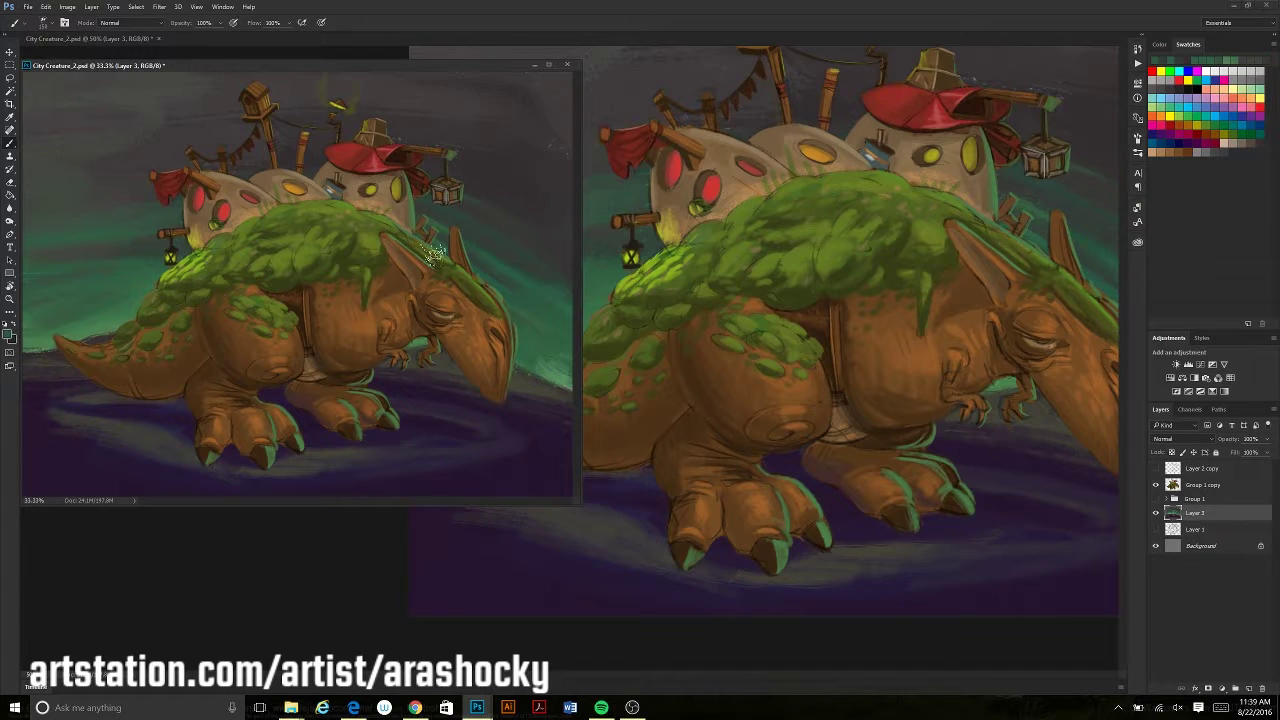
drag(579, 110, 661, 110)
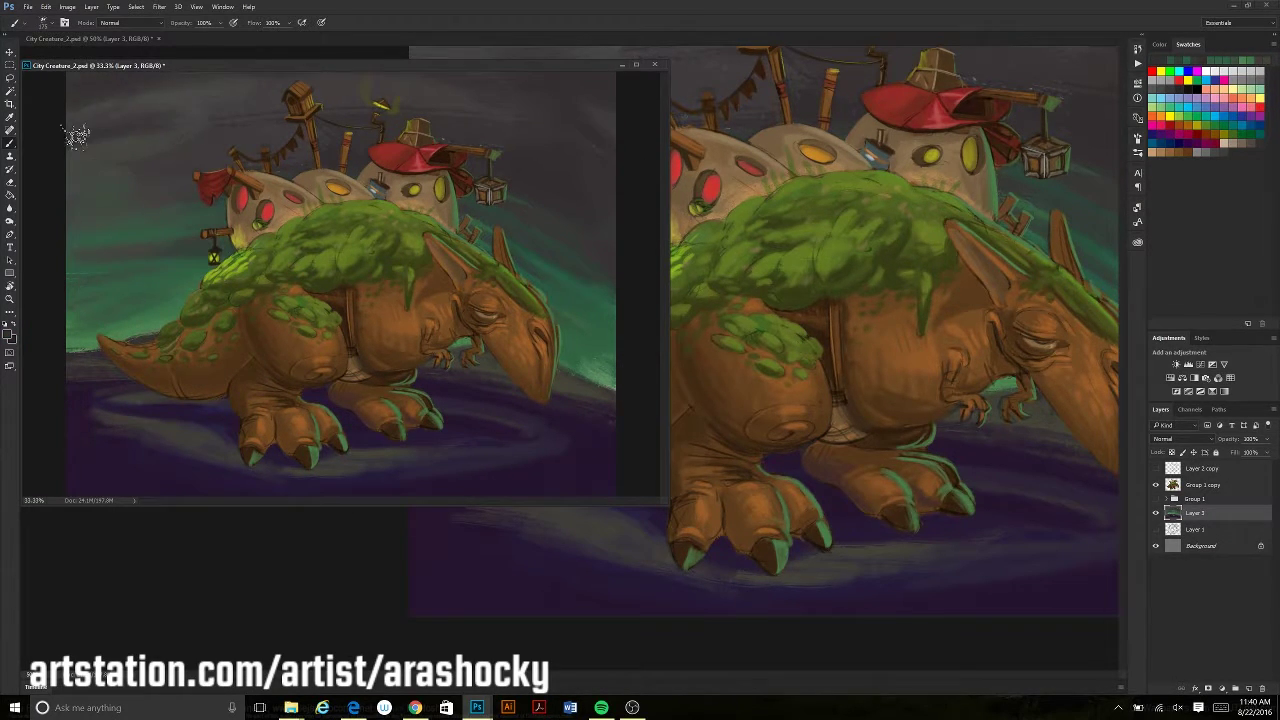
drag(145, 145, 115, 145)
key(alt)
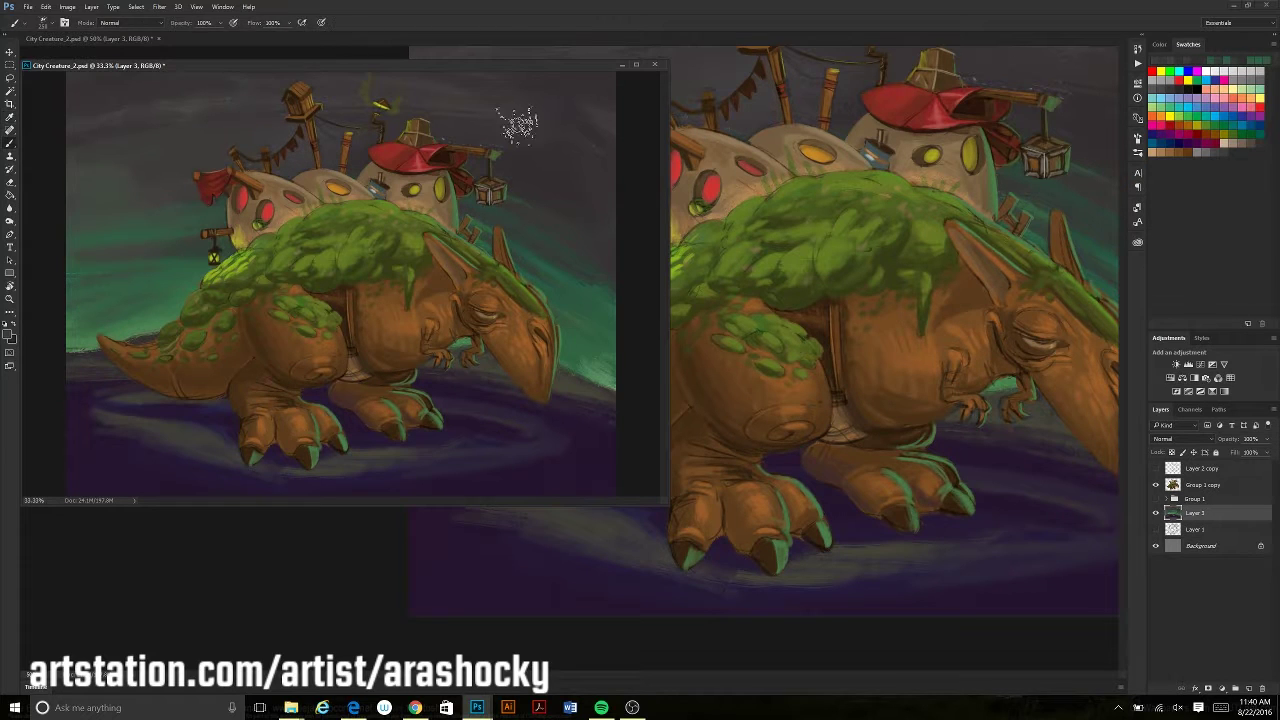
drag(510, 372, 456, 372)
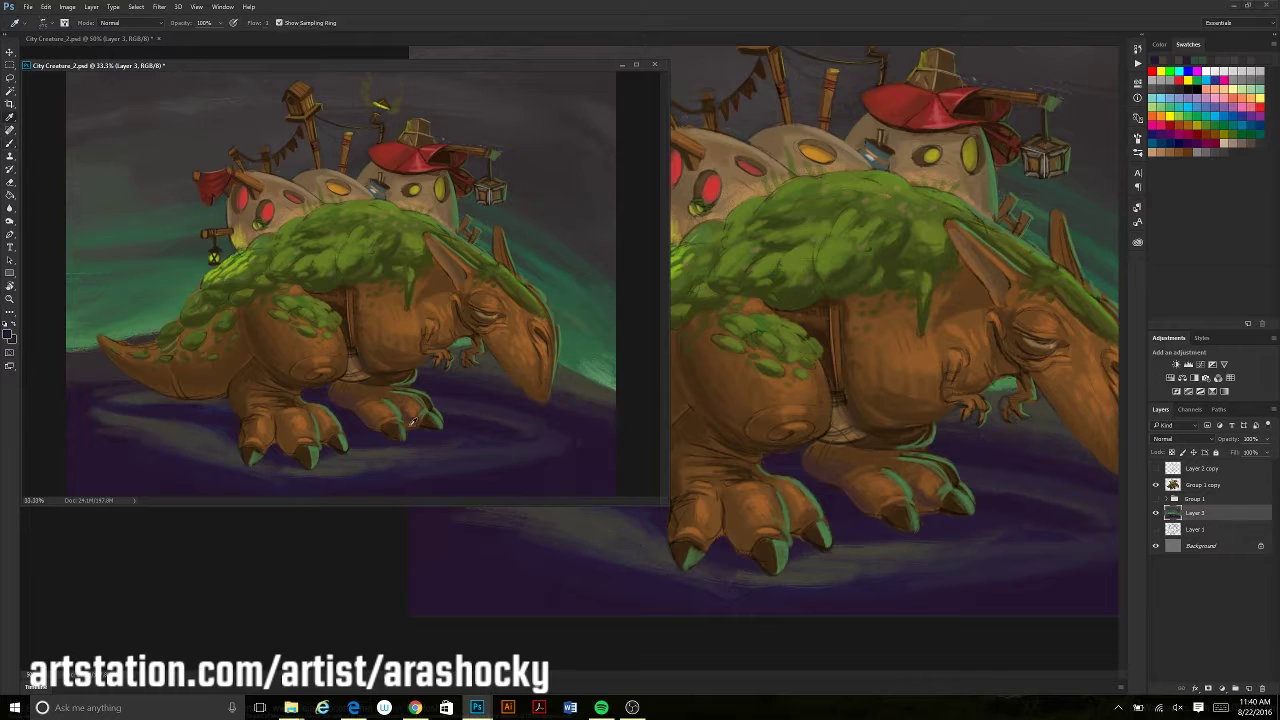
alt+click(458, 425)
ctrl+click(291, 392)
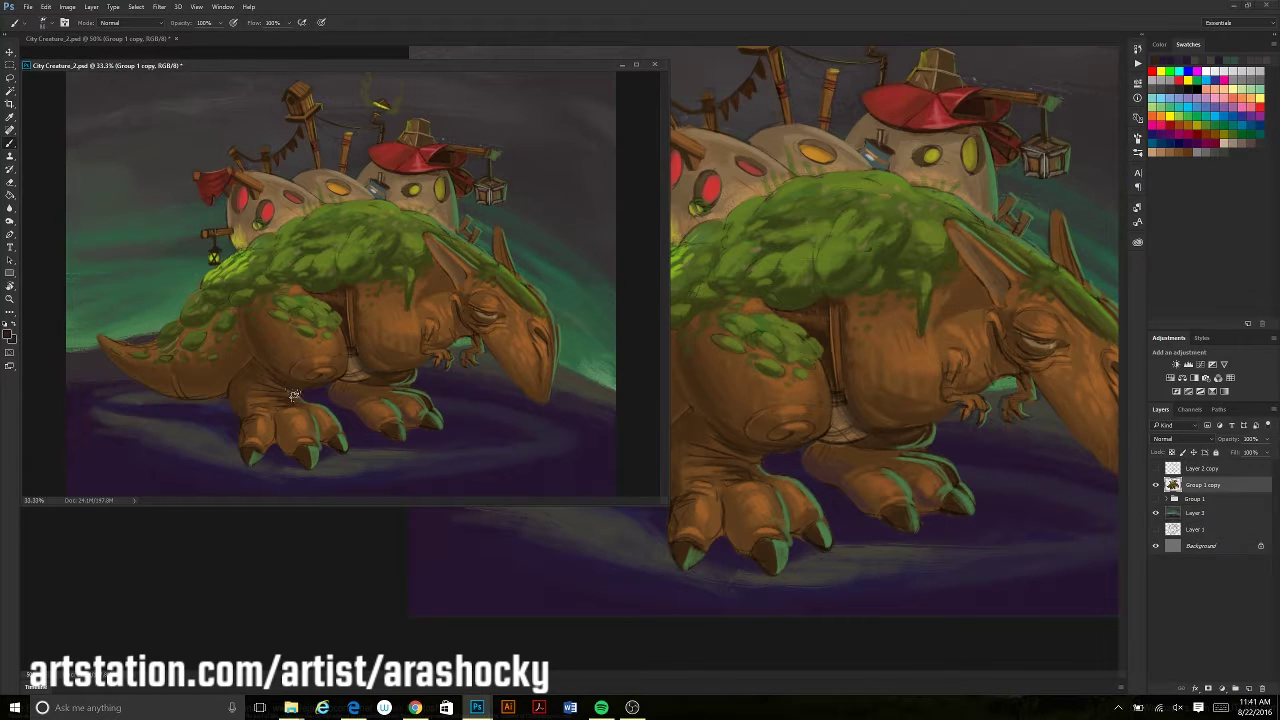
Lasso the hanging lantern and warp it into a new shape
alt+click(291, 400)
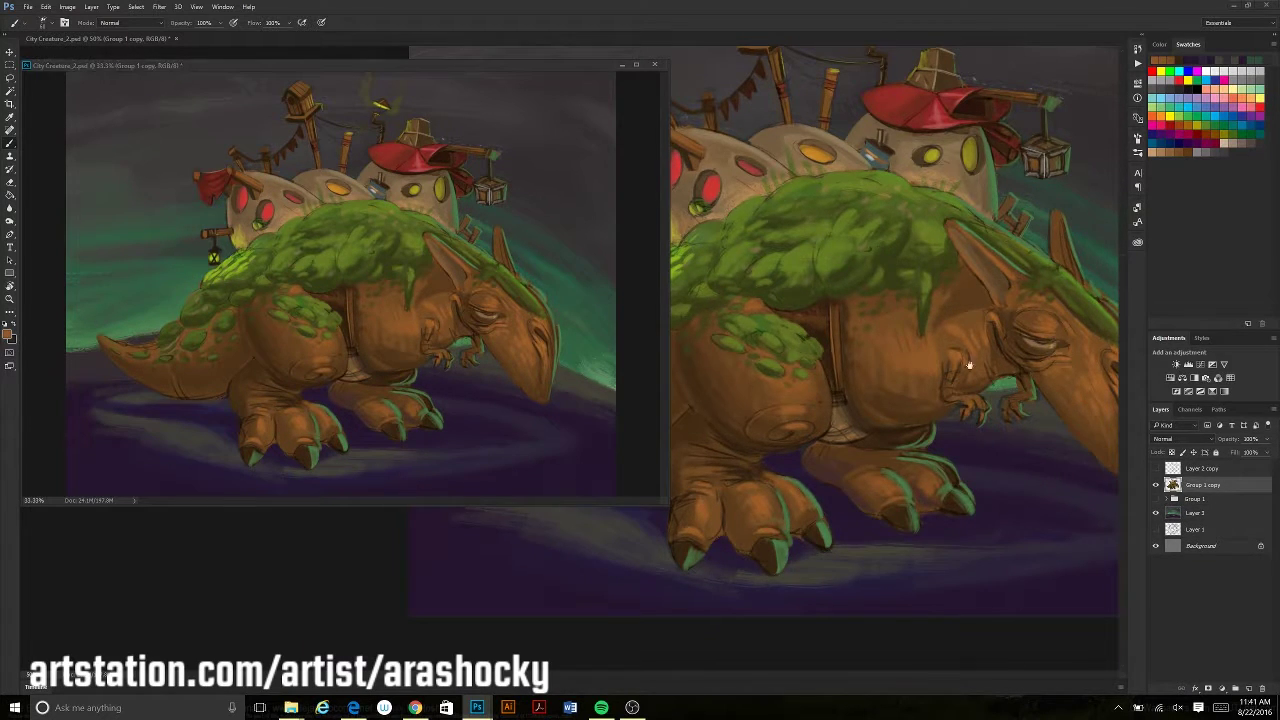
key(ctrl+plus)
key(l)
drag(862, 437, 806, 497)
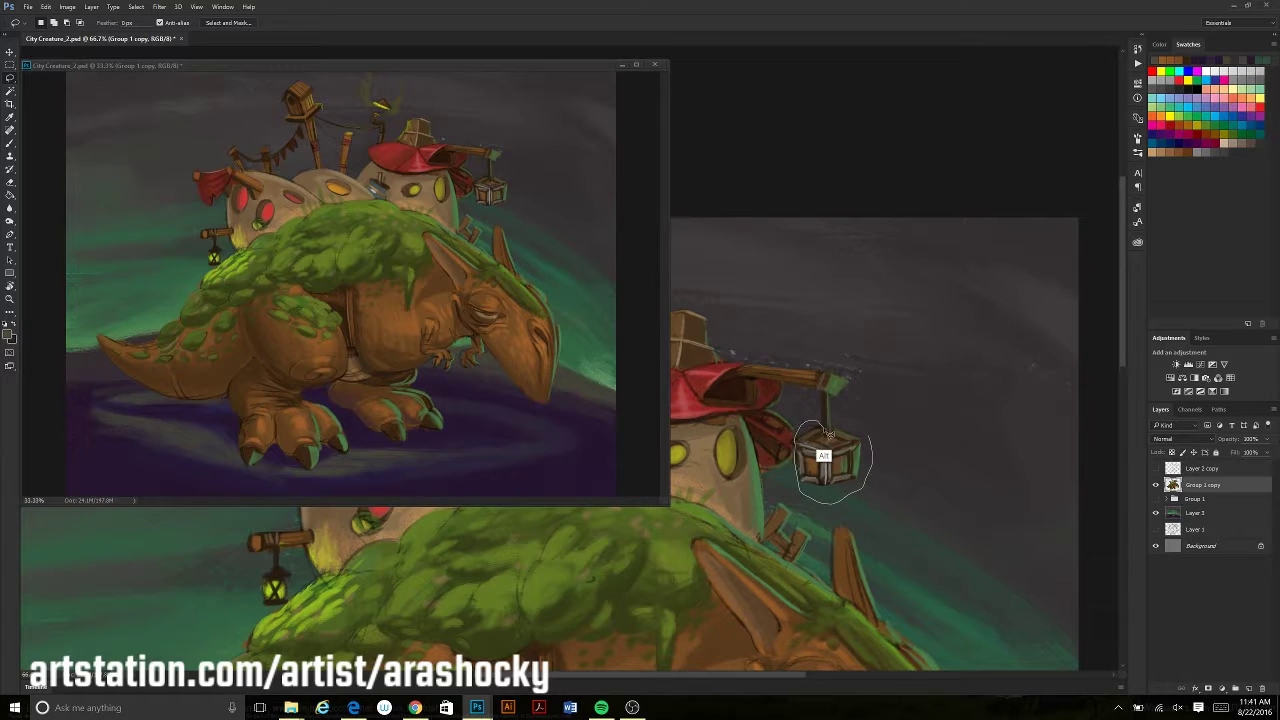
key(ctrl+t)
right_click(800, 480)
click(830, 570)
drag(828, 485, 822, 476)
key(Return)
Reframe the view around the mossy back, flag, lantern and houses
key(b)
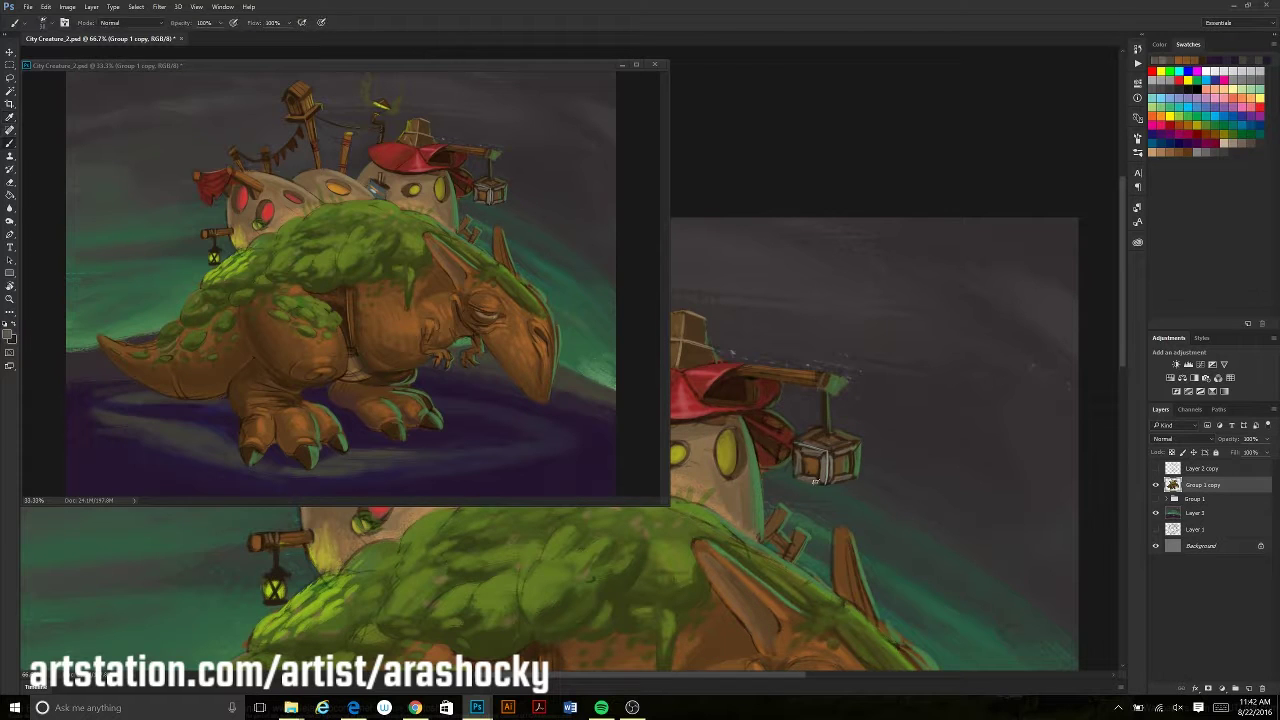
drag(869, 545, 989, 522)
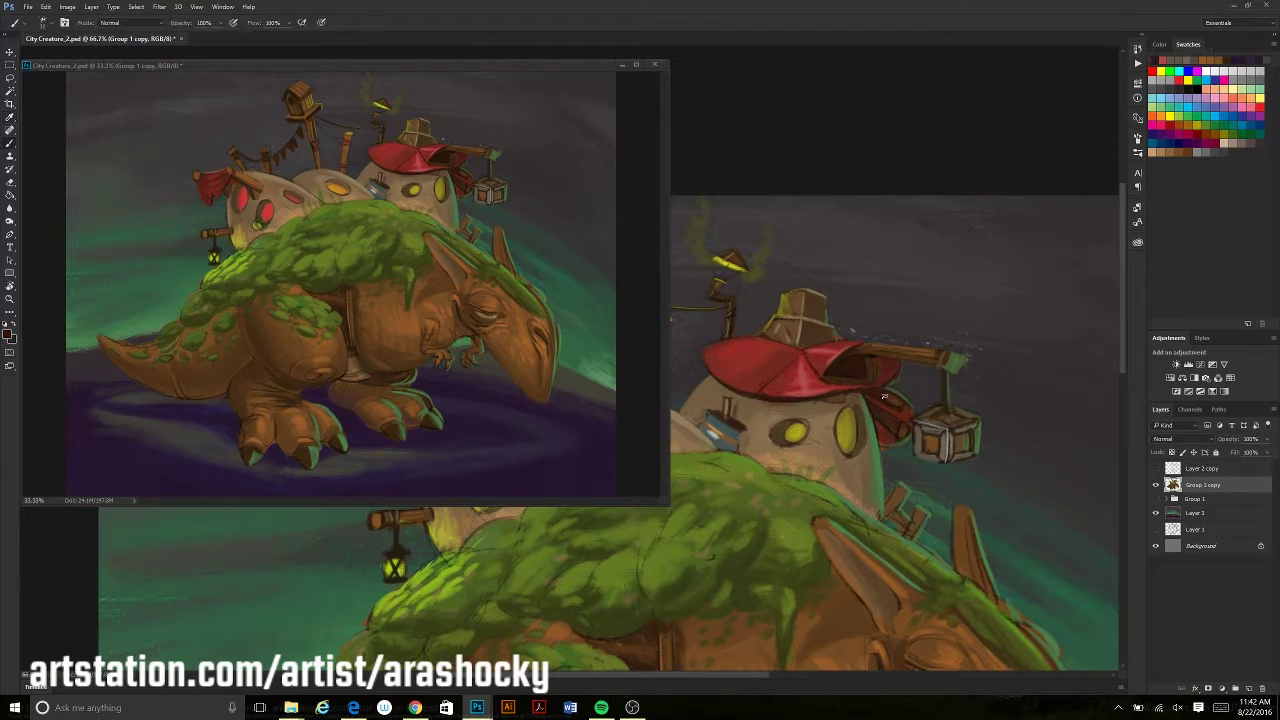
mouse_move(759, 389)
mouse_down()
mouse_move(788, 337)
mouse_move(848, 312)
mouse_up()
click(10, 337)
key(Return)
drag(726, 358, 788, 408)
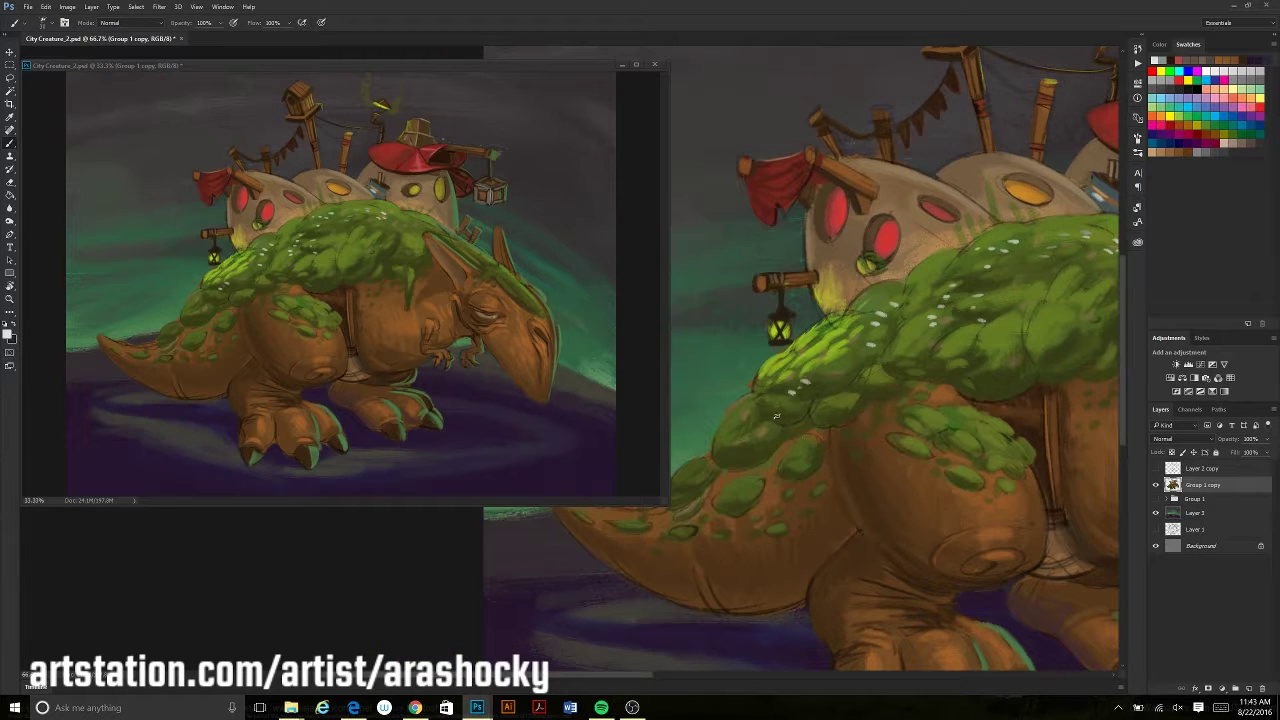
mouse_move(967, 428)
mouse_down()
mouse_move(730, 458)
mouse_move(829, 497)
mouse_up()
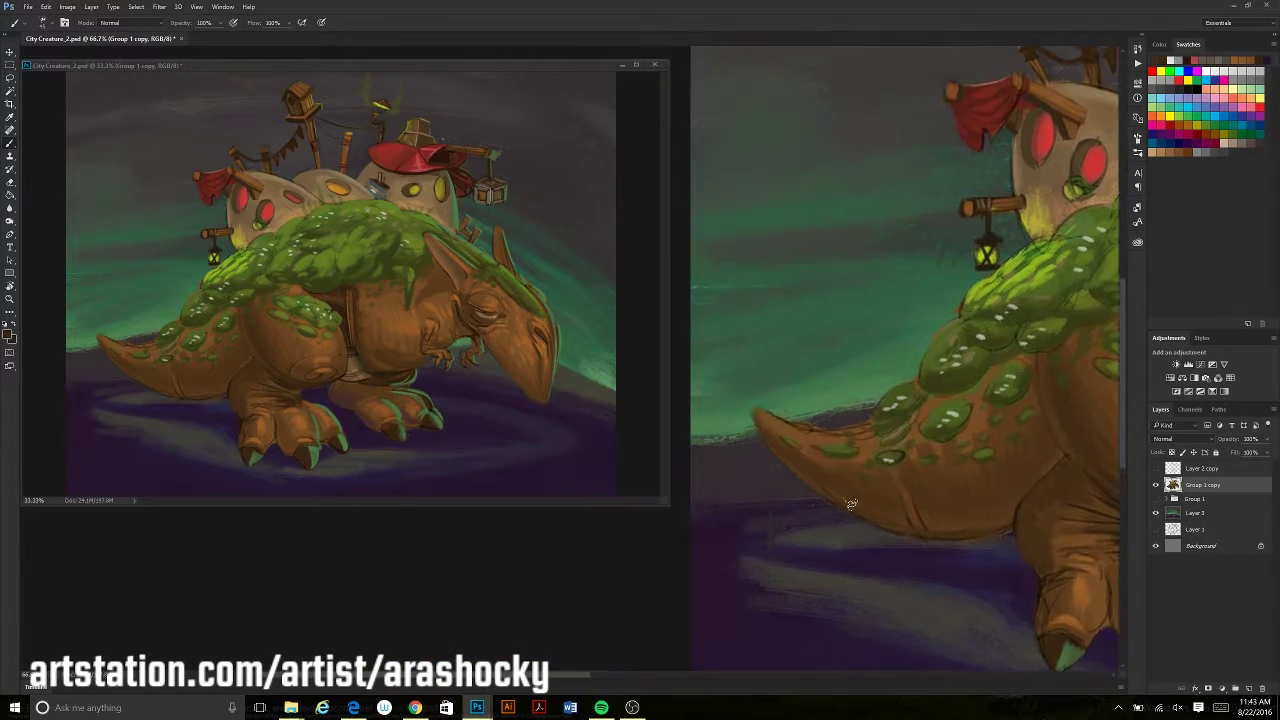
mouse_move(877, 432)
mouse_down()
mouse_move(877, 408)
mouse_move(818, 508)
mouse_up()
Sample grass and hat-house colours for the pale moss highlights
key(i)
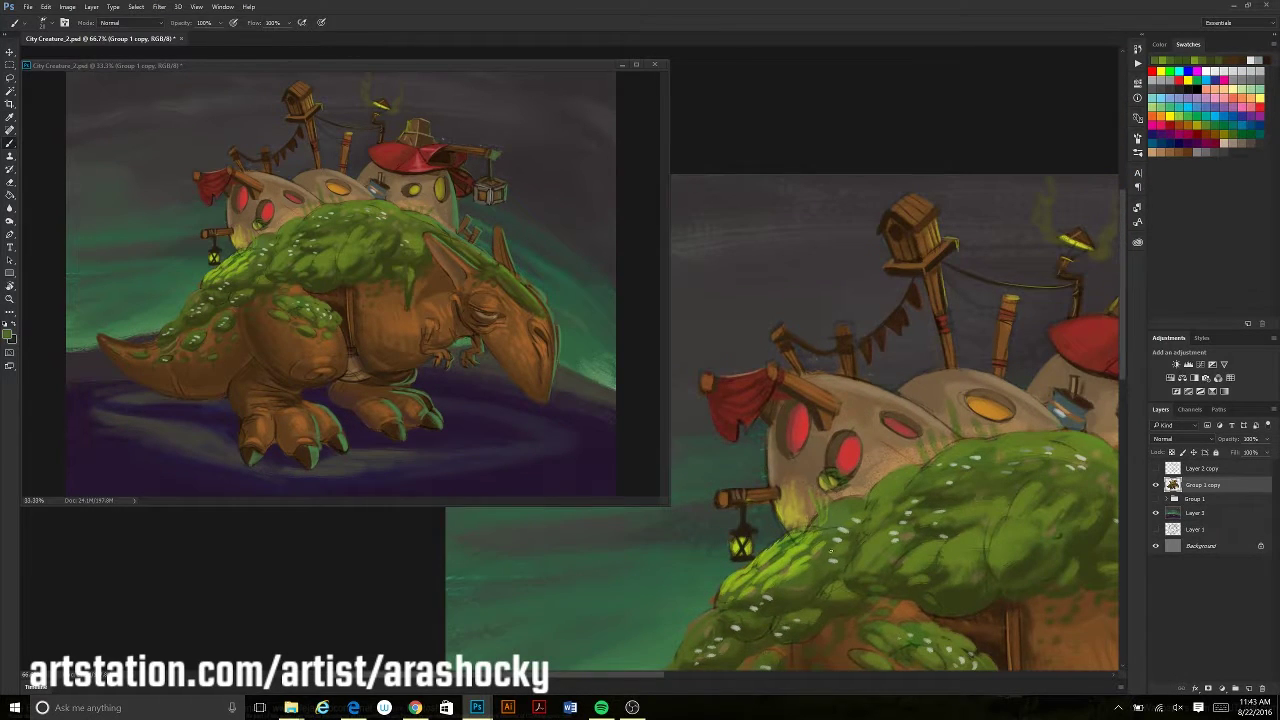
alt+click(869, 525)
alt+click(866, 497)
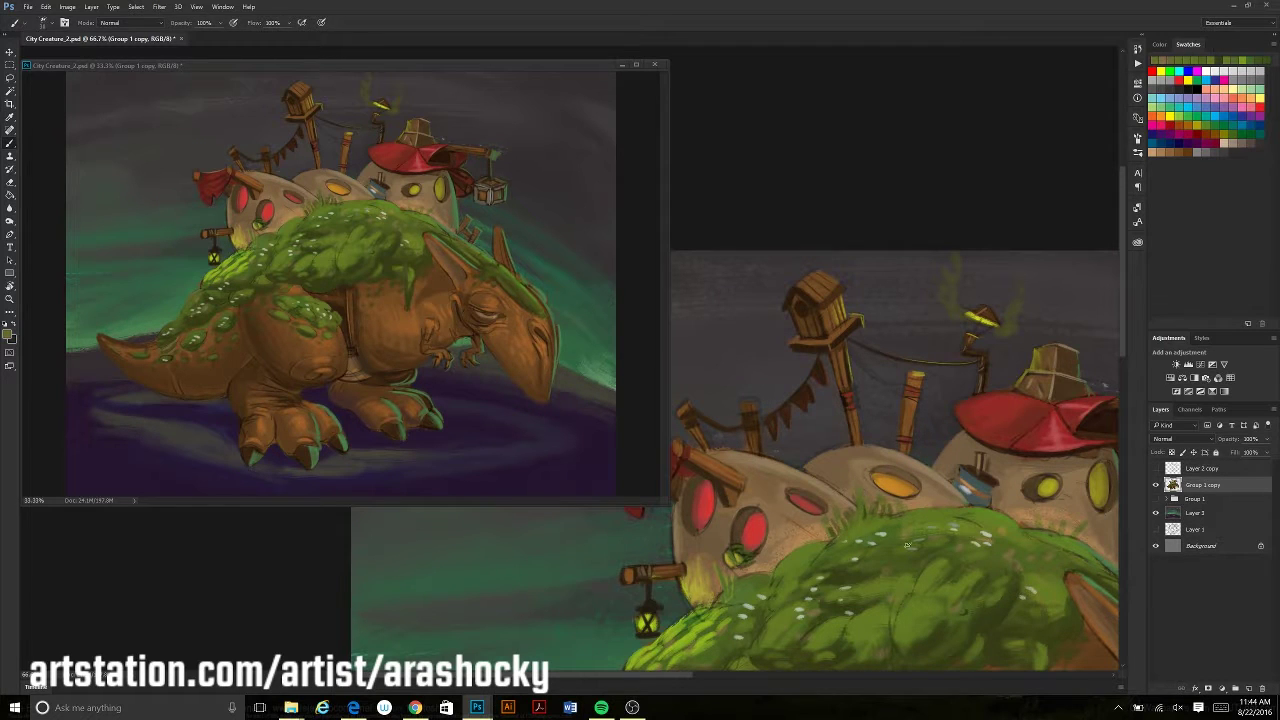
drag(965, 512, 845, 466)
alt+click(851, 475)
mouse_move(969, 317)
mouse_down()
mouse_move(1024, 452)
mouse_move(808, 526)
mouse_up()
ctrl+click(1024, 452)
key(ctrl+minus)
ctrl+click(822, 552)
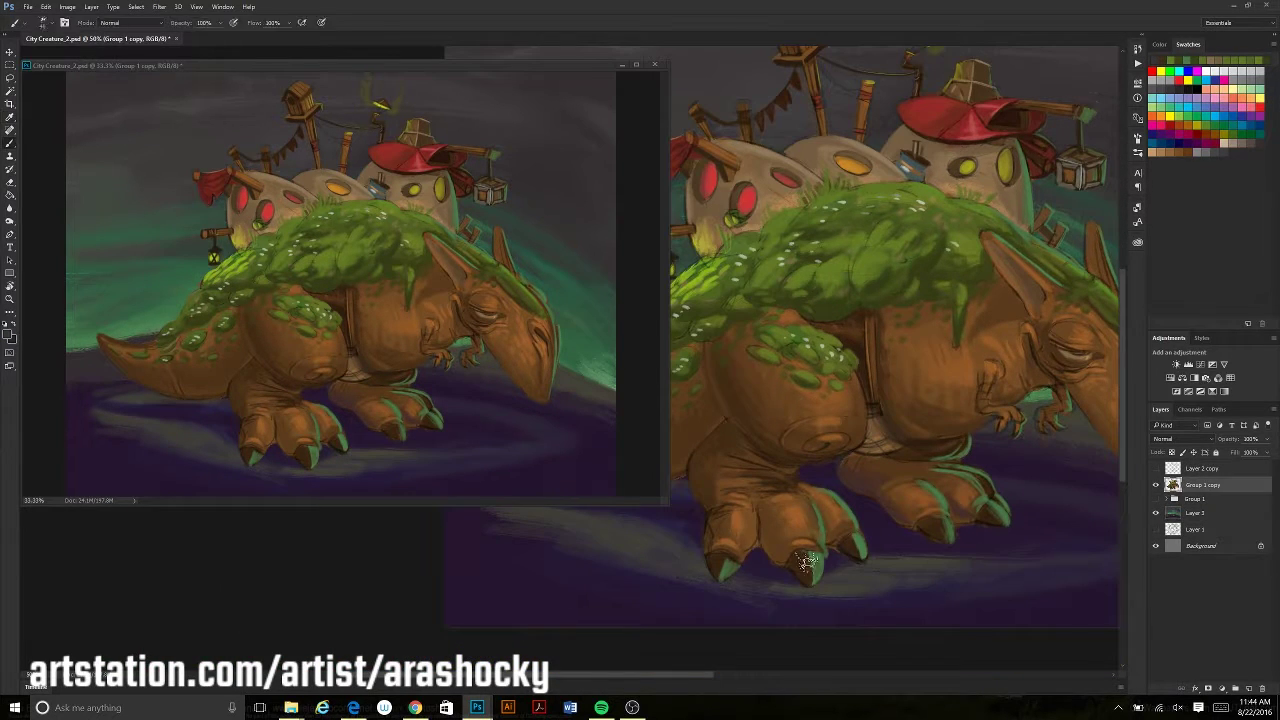
Sample colours from the claws and right foot, then zoom in on the head
alt+click(822, 536)
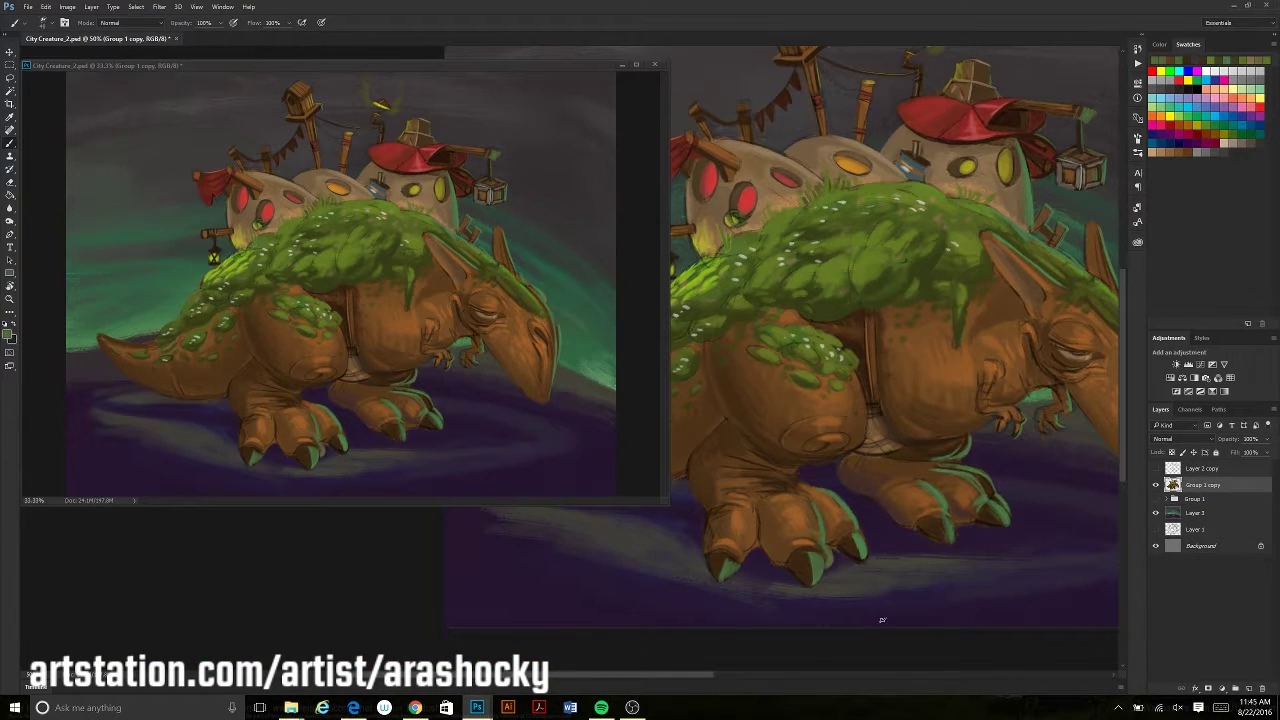
alt+click(948, 517)
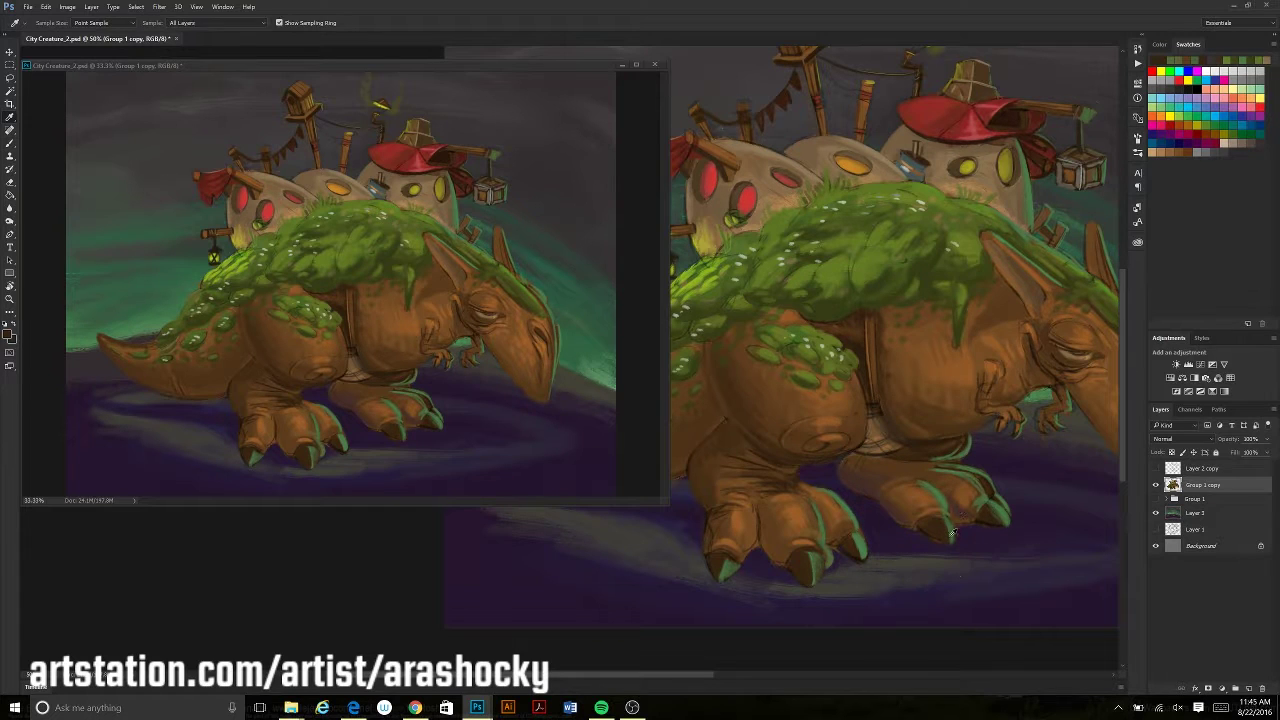
alt+click(903, 509)
key(e)
key(b)
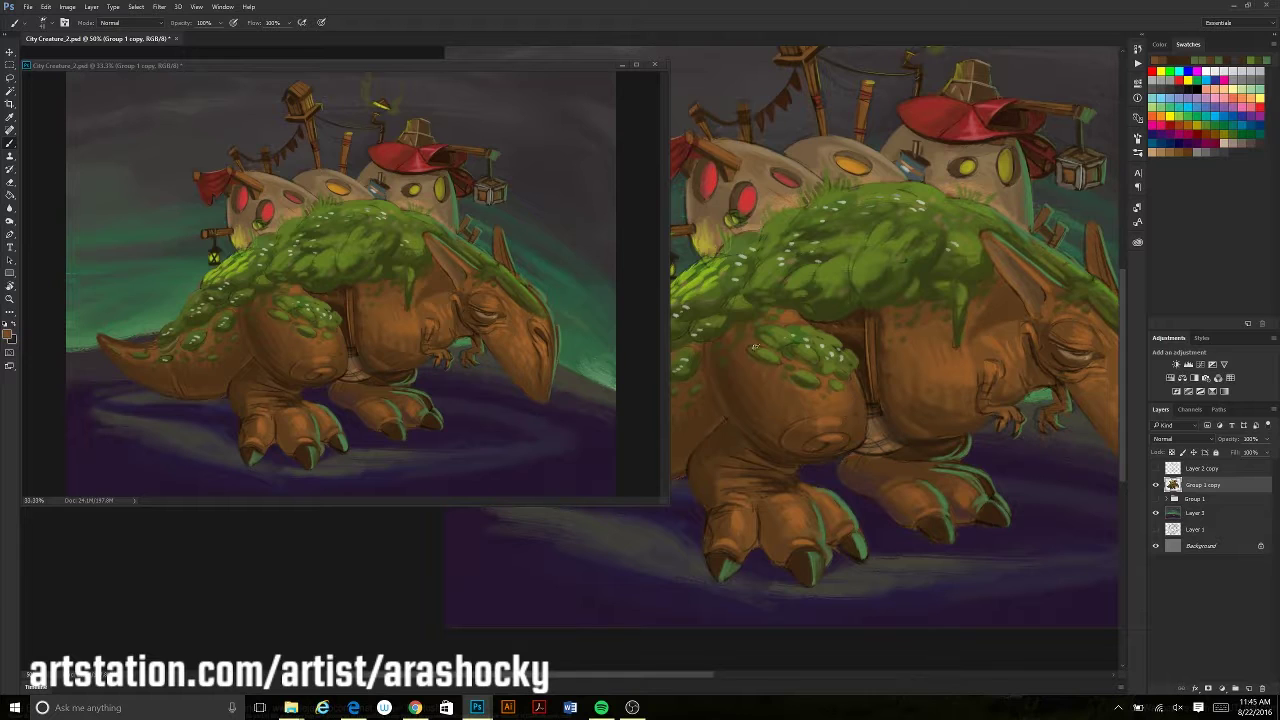
key(e)
key(b)
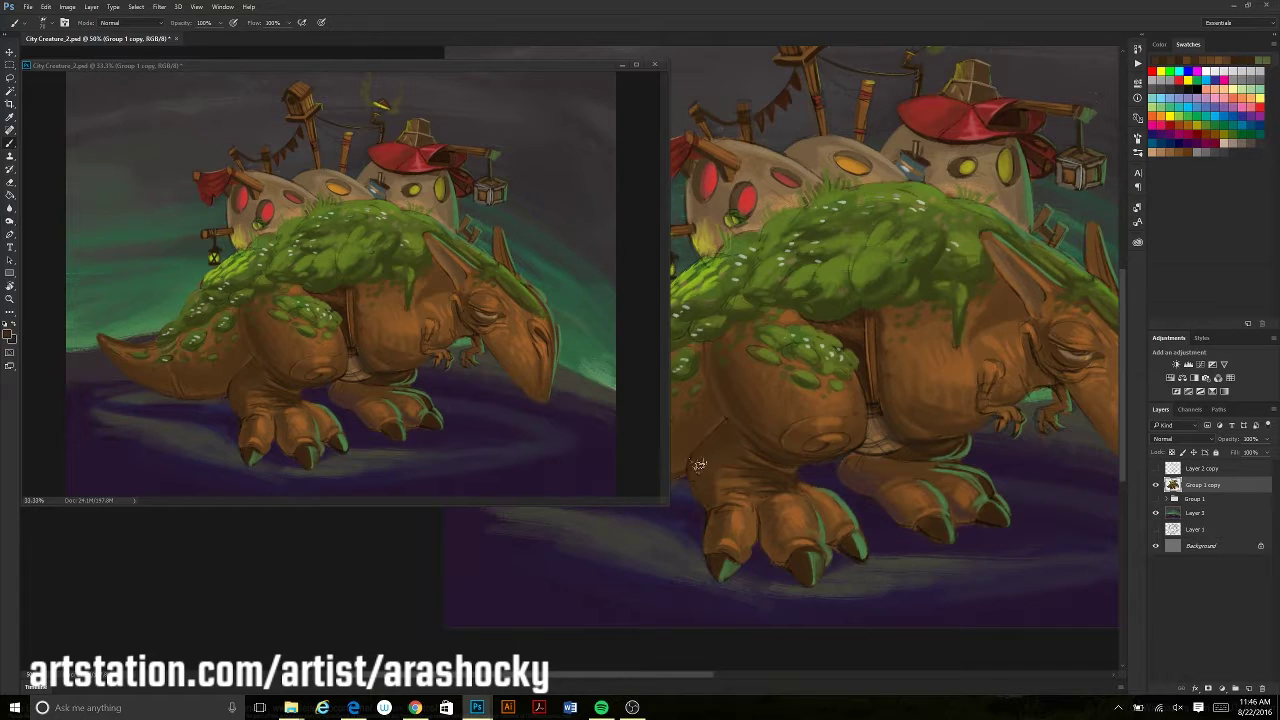
key(ctrl+minus)
key(ctrl+plus)
key(ctrl+plus)
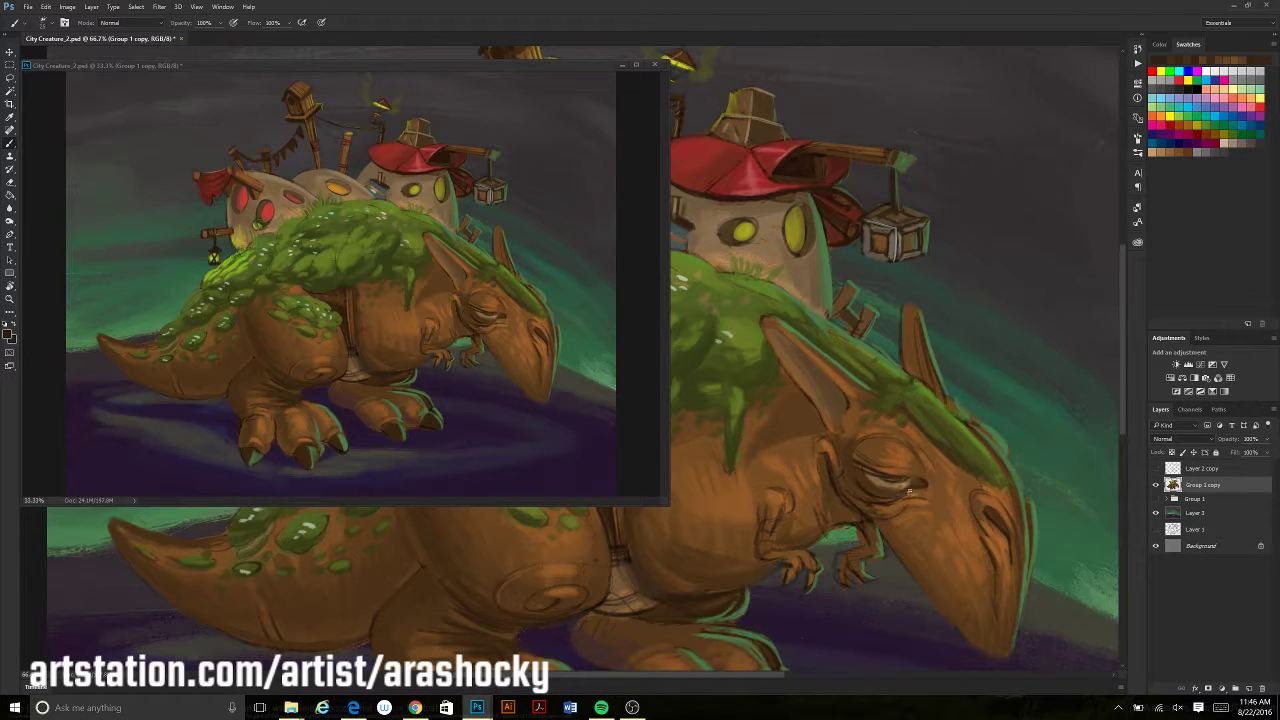
Dab a white highlight onto the creature's eye
click(8, 335)
click(343, 165)
click(884, 482)
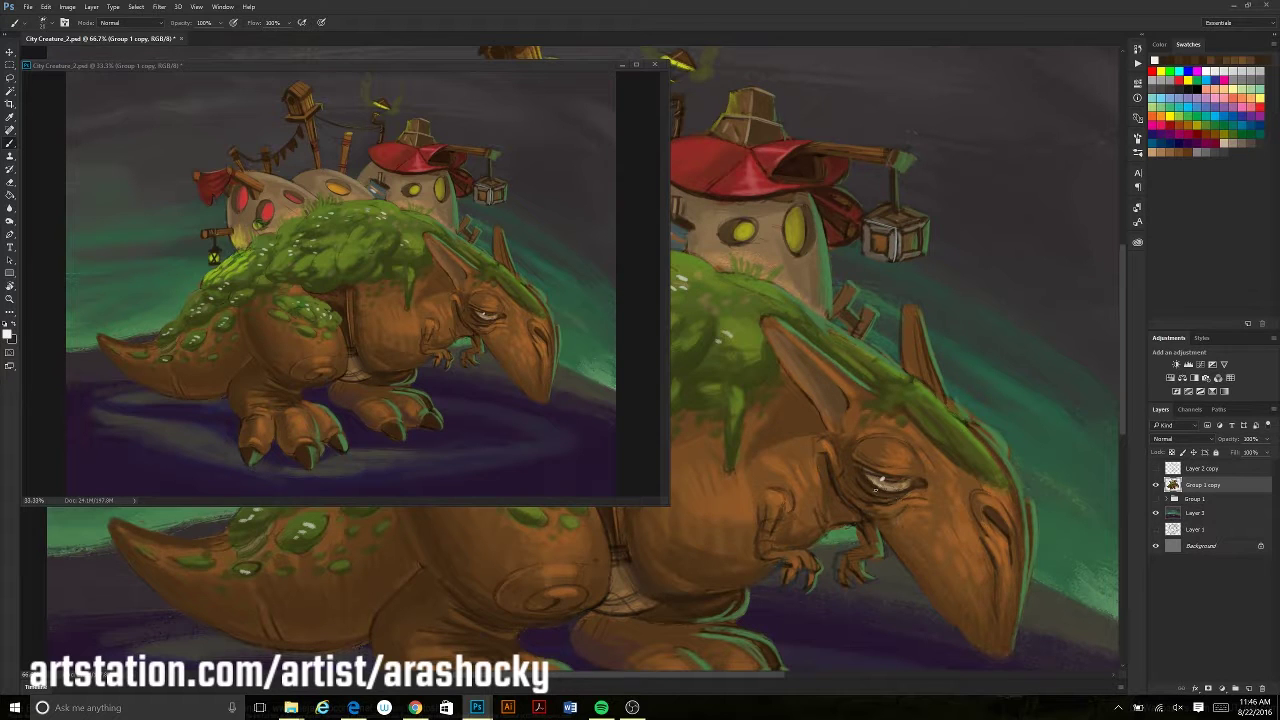
drag(884, 492, 822, 532)
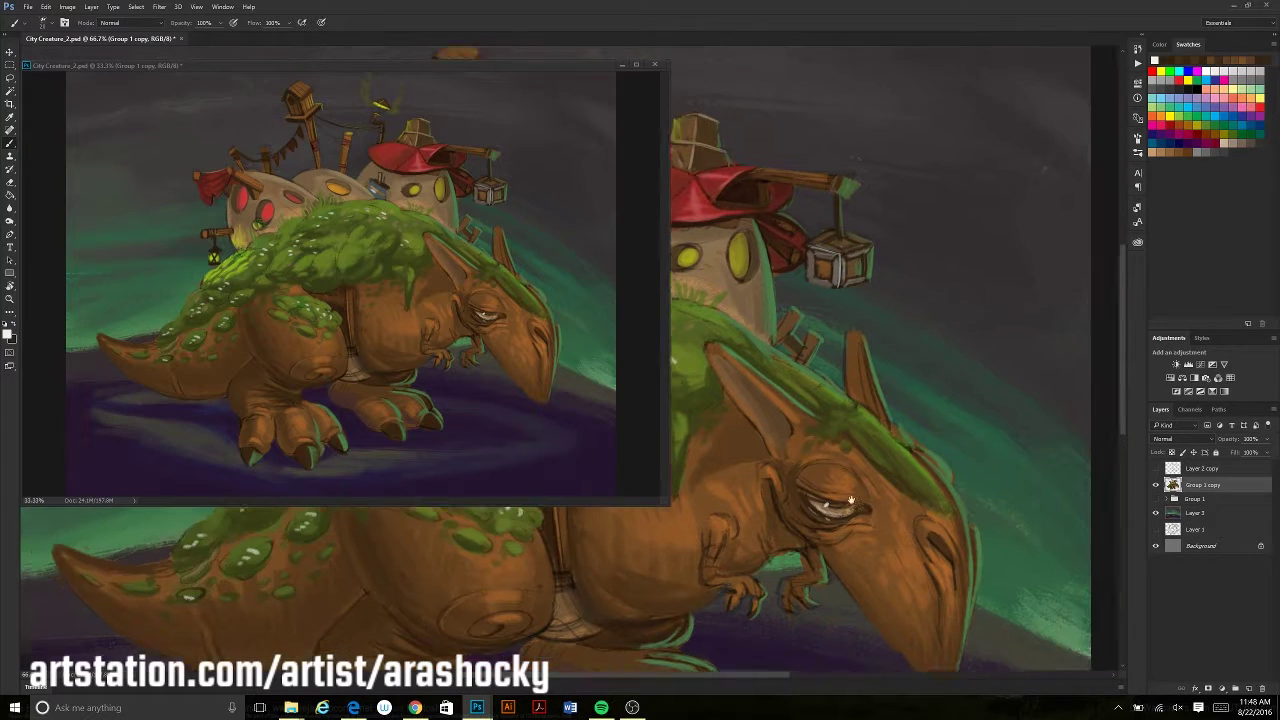
Sample brown skin tones and paint shading around the eye and brow
alt+click(791, 523)
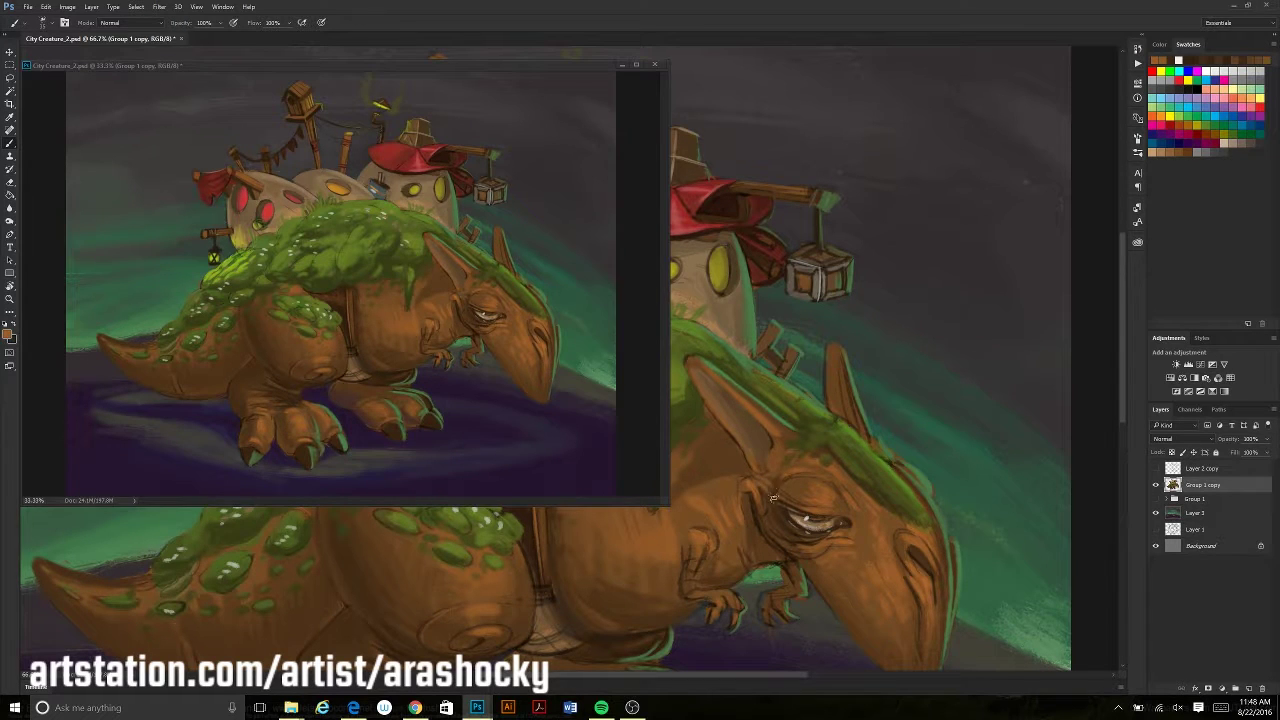
alt+click(857, 520)
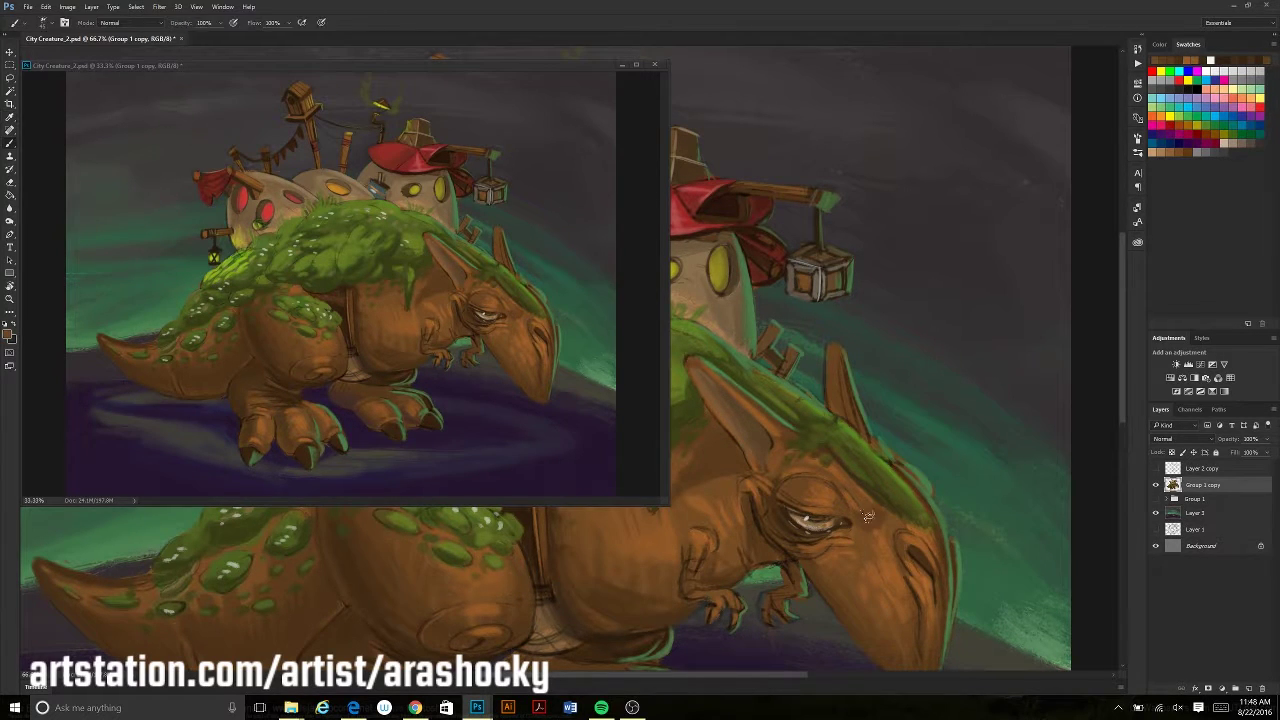
alt+click(870, 541)
alt+click(880, 520)
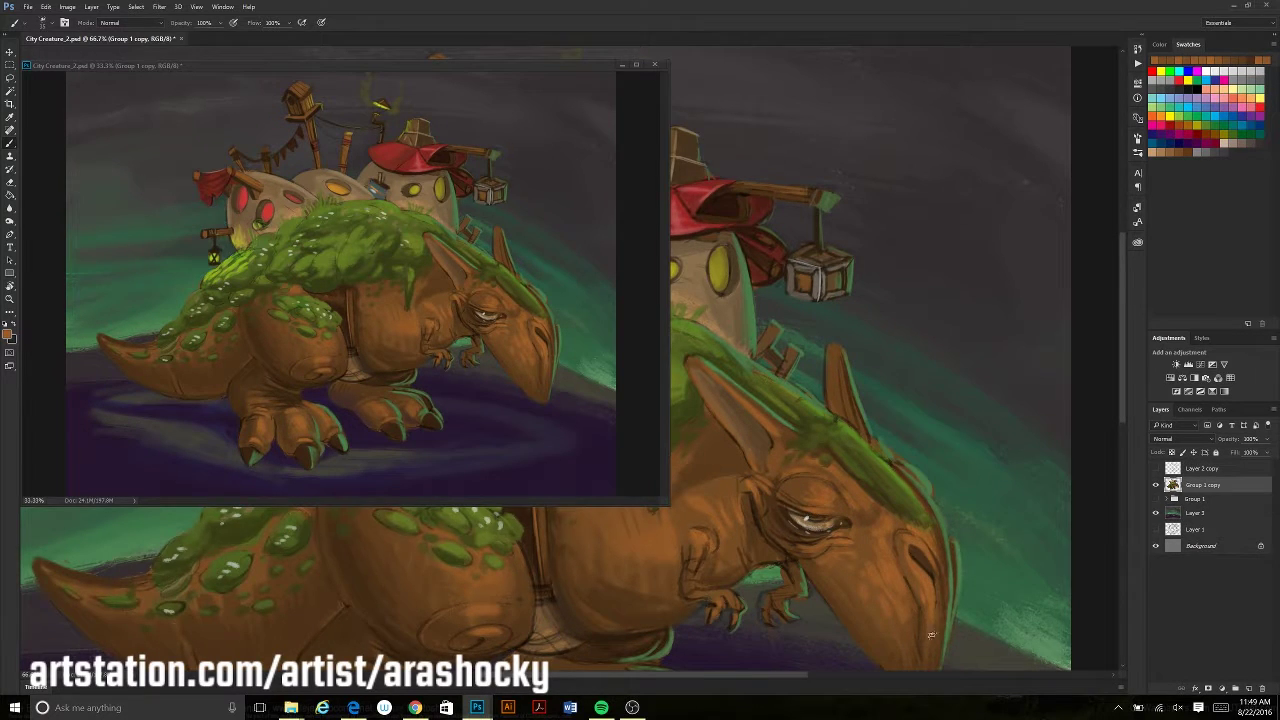
drag(931, 635, 891, 535)
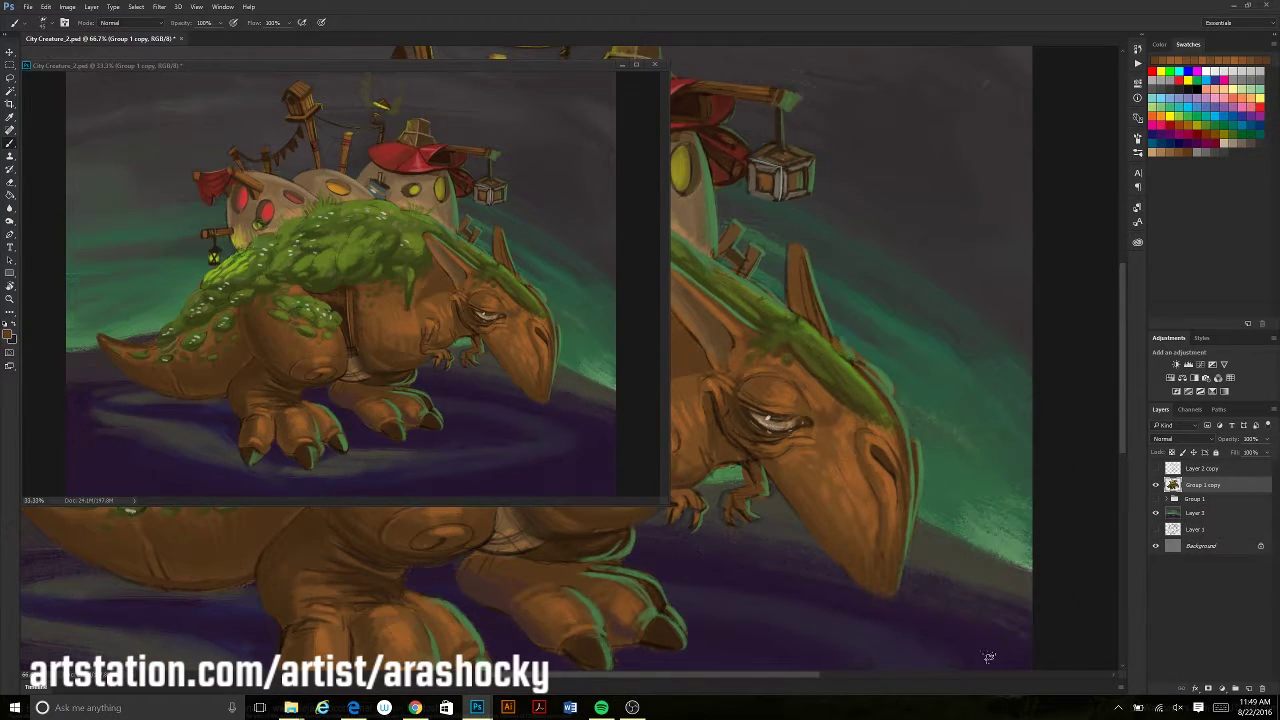
drag(753, 415, 963, 435)
alt+click(963, 432)
drag(940, 392, 922, 448)
alt+click(952, 480)
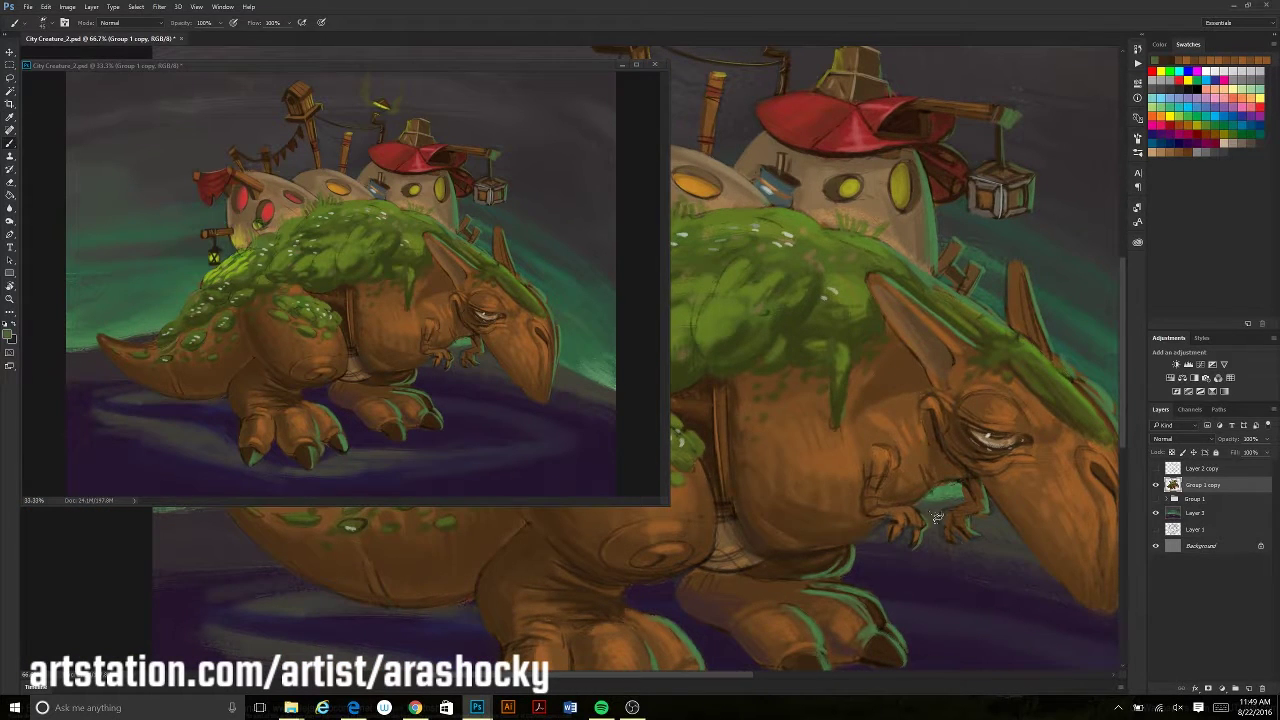
Sample greens near the lantern and frame the houses and moss
drag(976, 195, 866, 390)
alt+click(896, 393)
alt+click(892, 373)
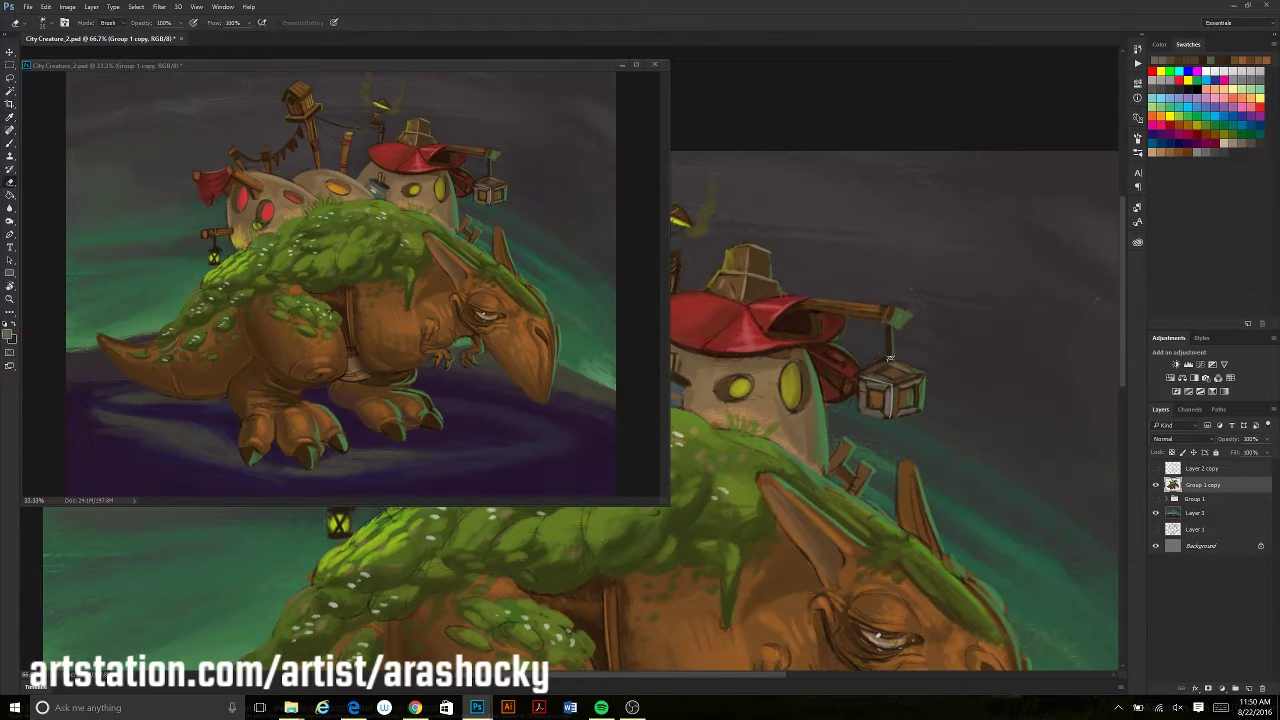
key(b)
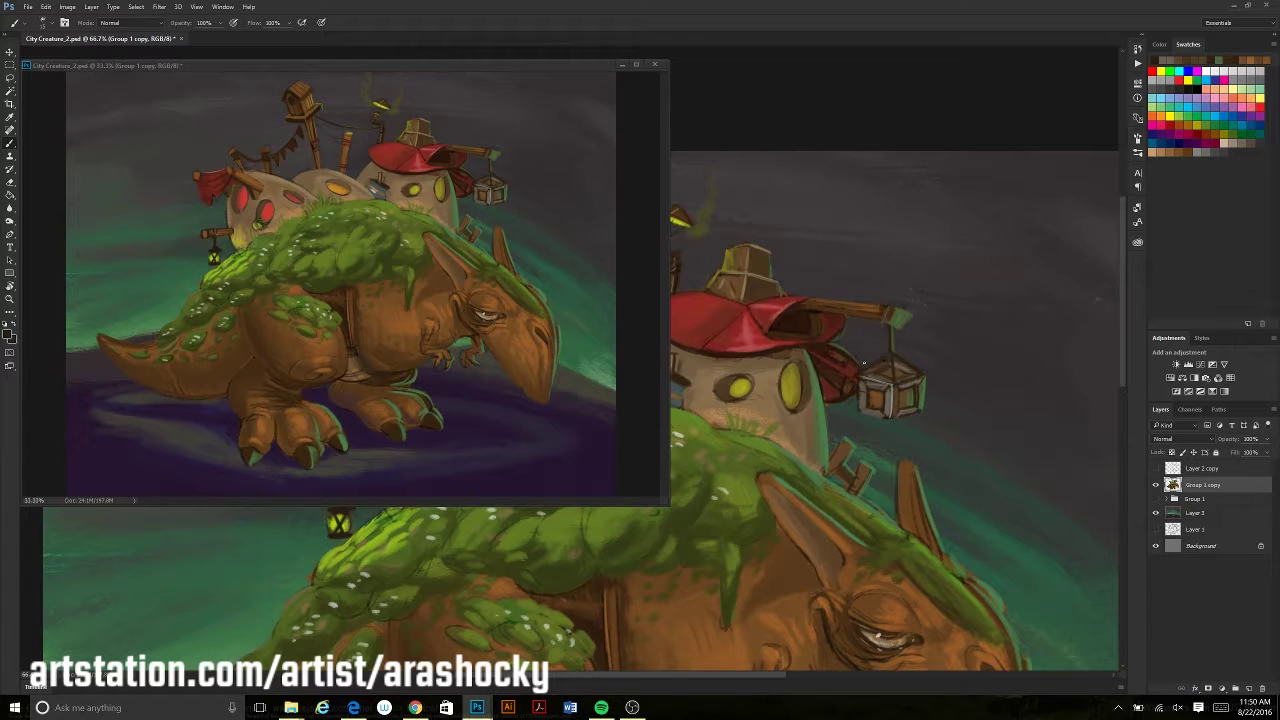
alt+click(892, 352)
drag(895, 400, 900, 496)
mouse_move(755, 467)
mouse_down()
mouse_move(900, 392)
mouse_move(964, 427)
mouse_up()
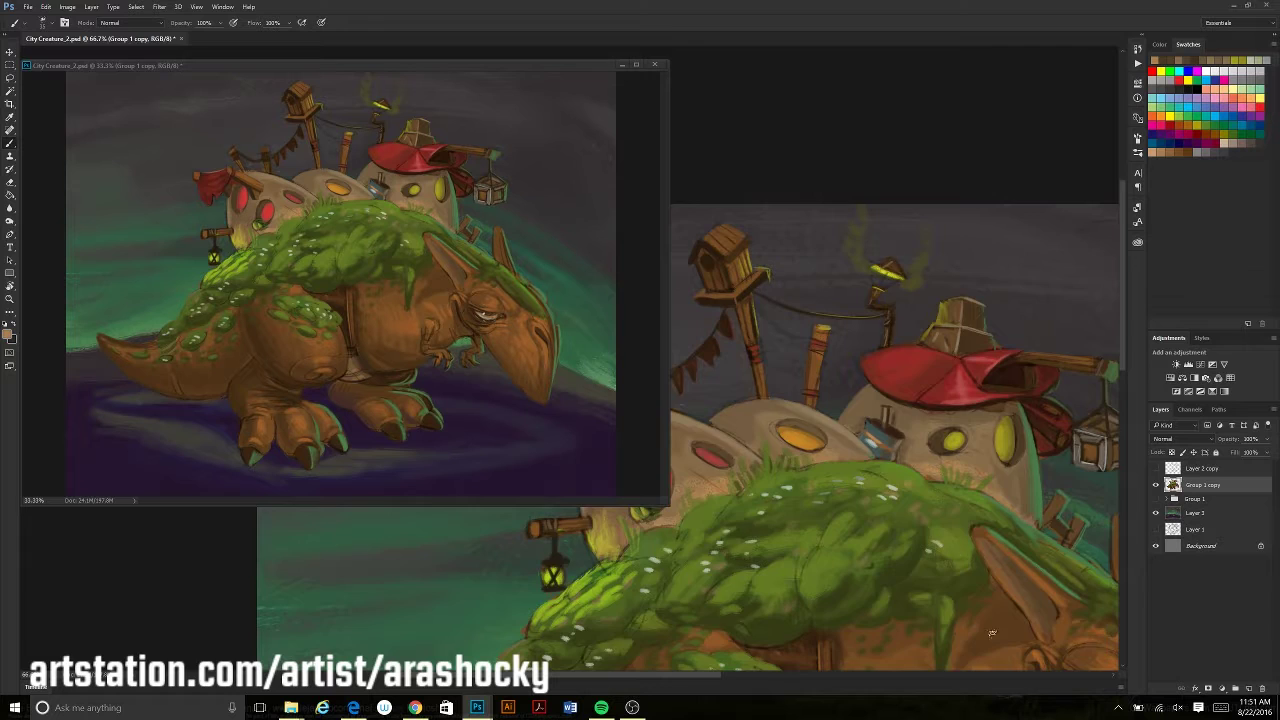
Paint a light beige highlight along the creature's horn
scroll(887, 454, up, 2)
alt+click(941, 402)
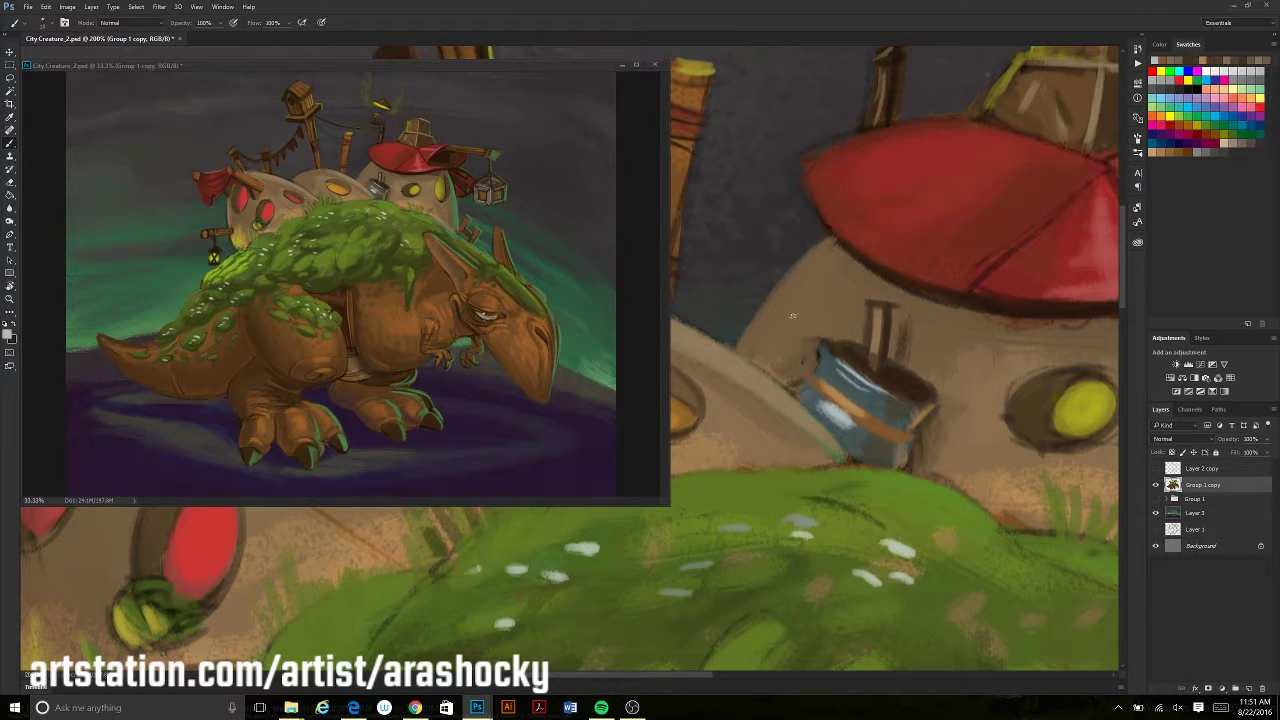
drag(1003, 587, 853, 487)
scroll(853, 487, down, 2)
mouse_move(855, 395)
mouse_down()
mouse_move(897, 430)
mouse_move(842, 372)
mouse_up()
mouse_move(888, 425)
mouse_down()
mouse_move(920, 480)
mouse_move(840, 368)
mouse_up()
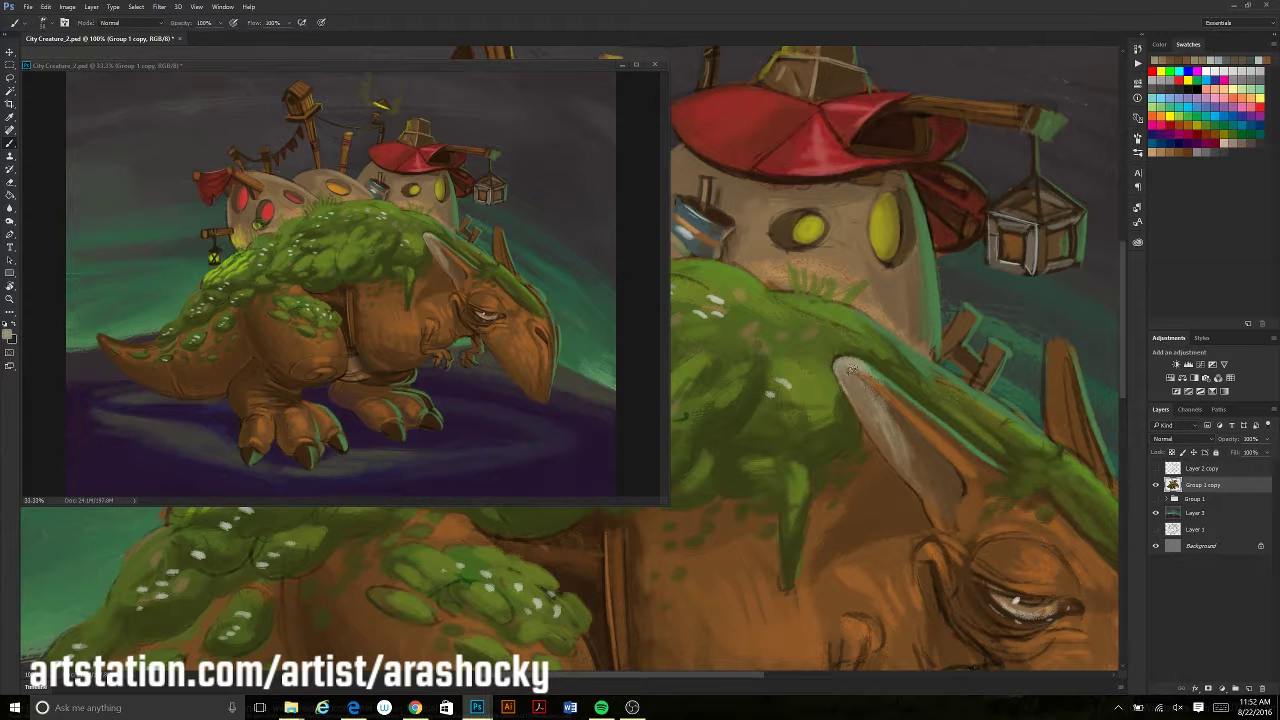
Undo the last stroke and pan toward the feet and claws
mouse_move(1036, 369)
mouse_down()
mouse_move(891, 459)
mouse_move(881, 321)
mouse_up()
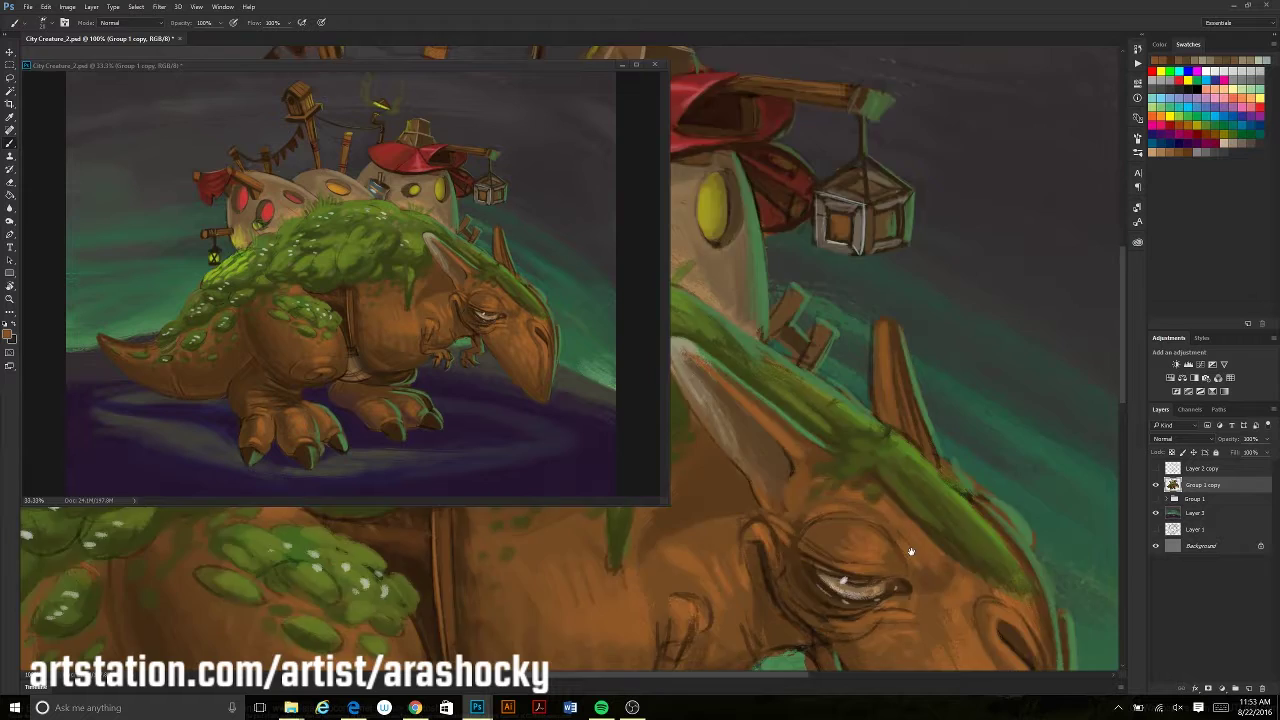
drag(910, 551, 1110, 337)
drag(905, 612, 852, 531)
key(ctrl+z)
key(e)
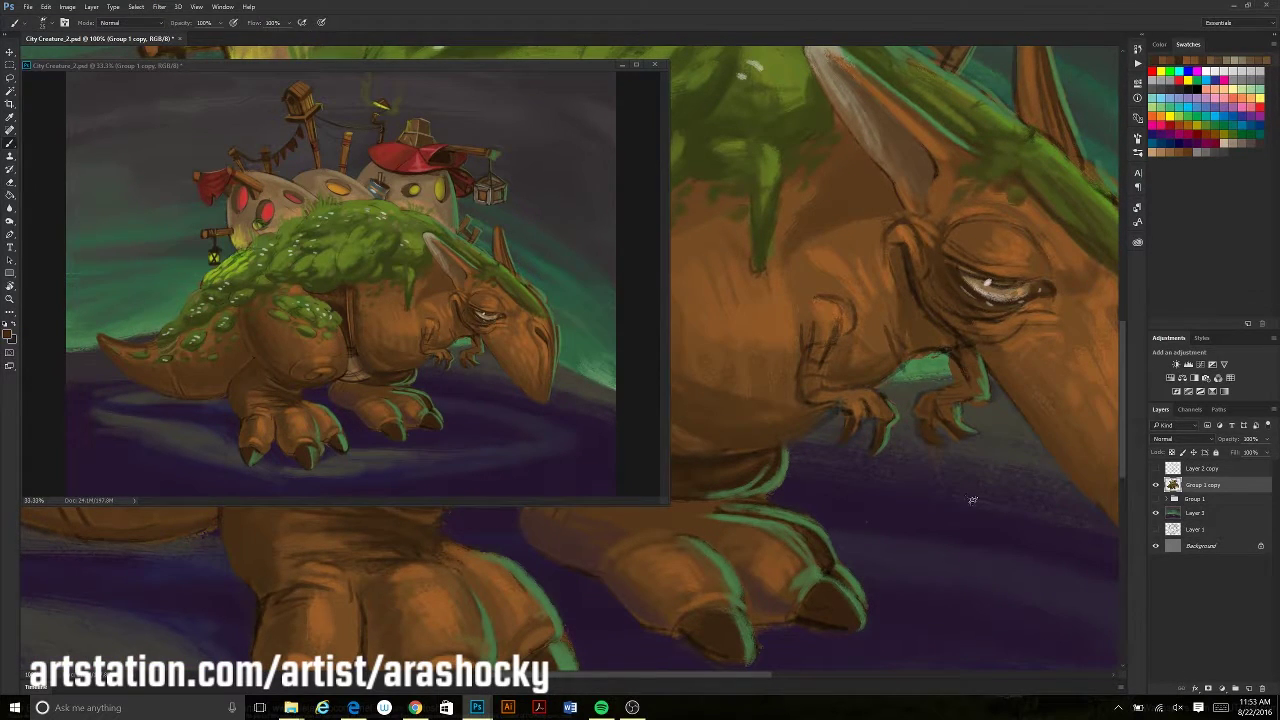
scroll(914, 456, down, 1)
scroll(939, 618, down, 1)
scroll(939, 618, up, 2)
key(b)
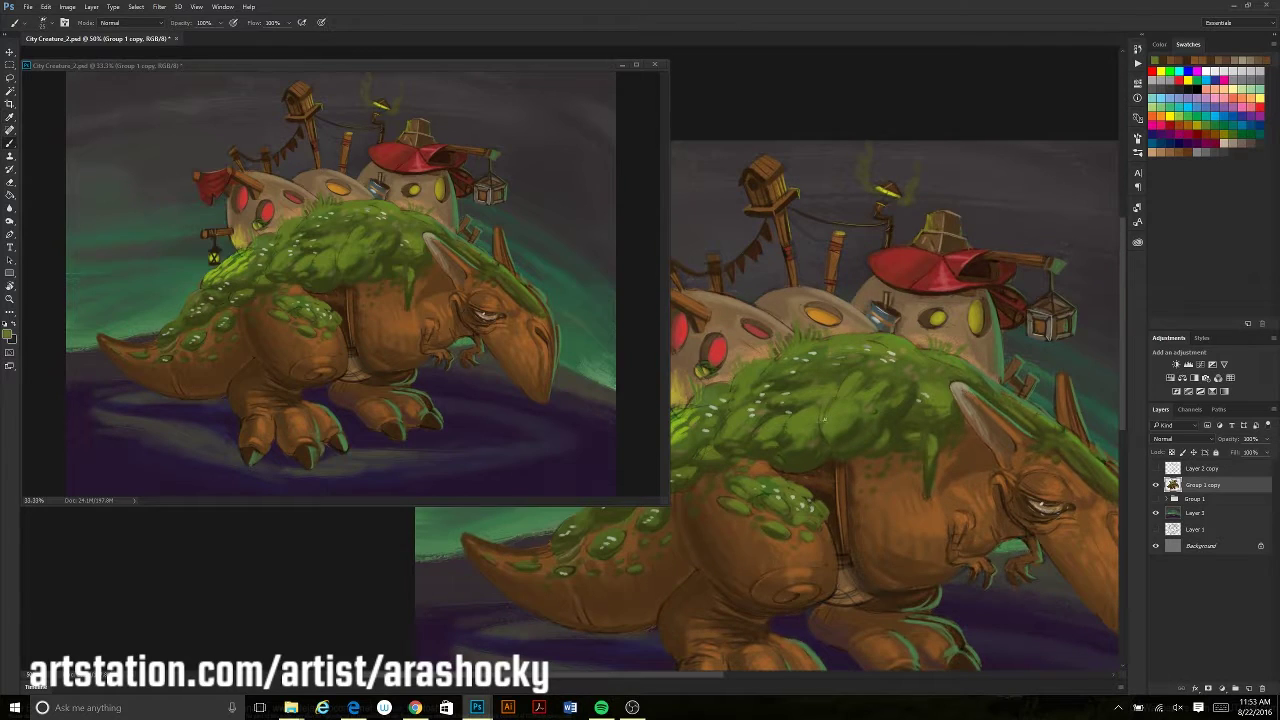
scroll(800, 420, up, 3)
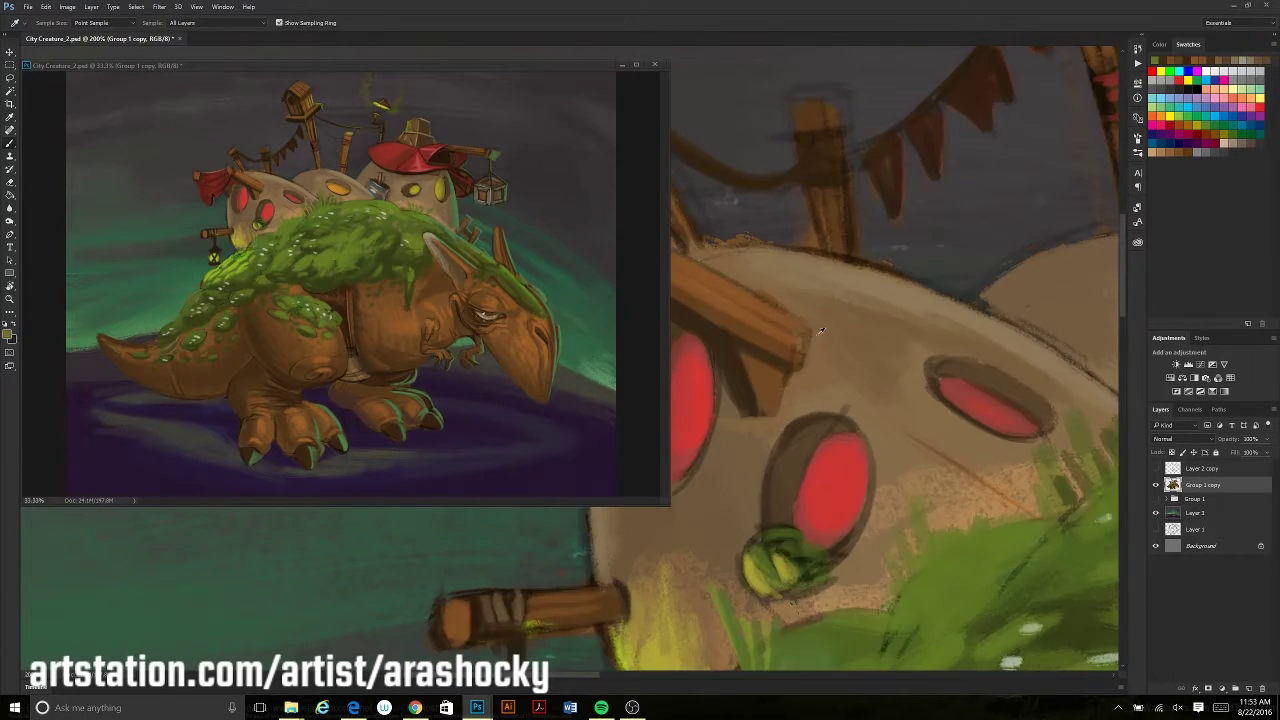
scroll(800, 420, down, 3)
scroll(818, 417, up, 2)
Dab small pale string-light bulbs along the rope beside the birdhouse
drag(800, 418, 904, 432)
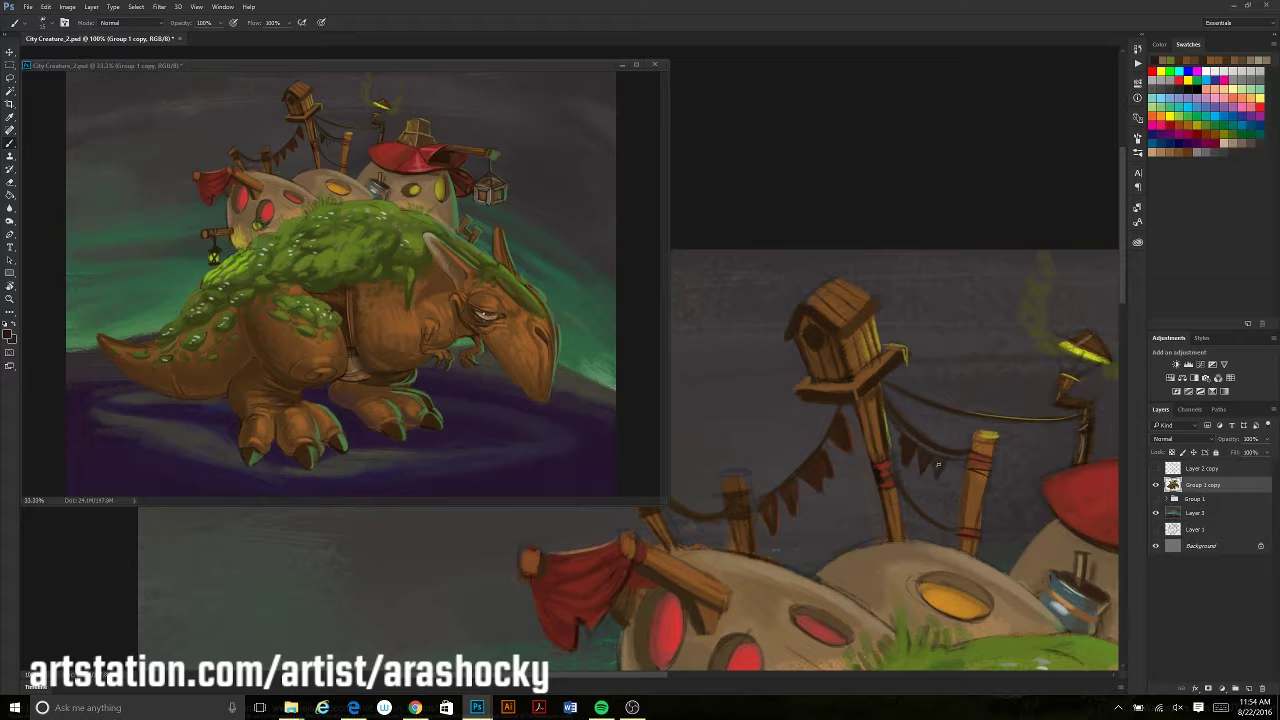
key(e)
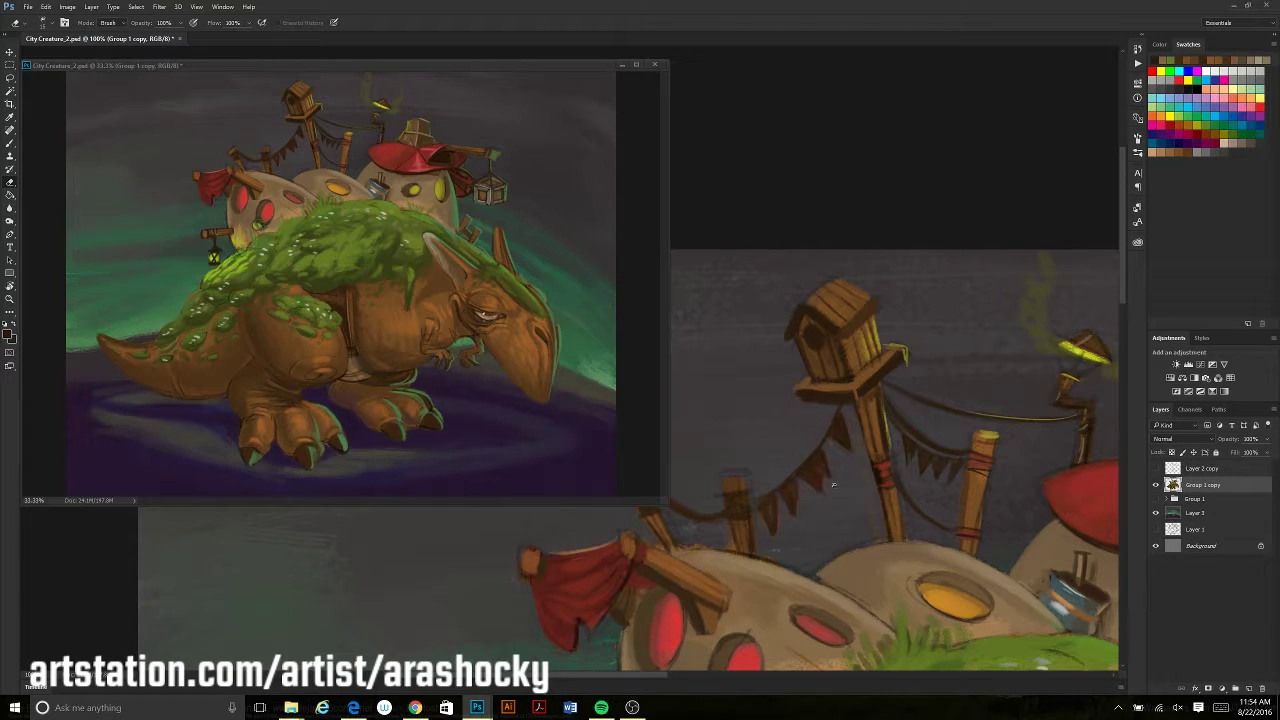
key(b)
mouse_move(904, 438)
mouse_down()
mouse_move(924, 490)
mouse_move(886, 521)
mouse_up()
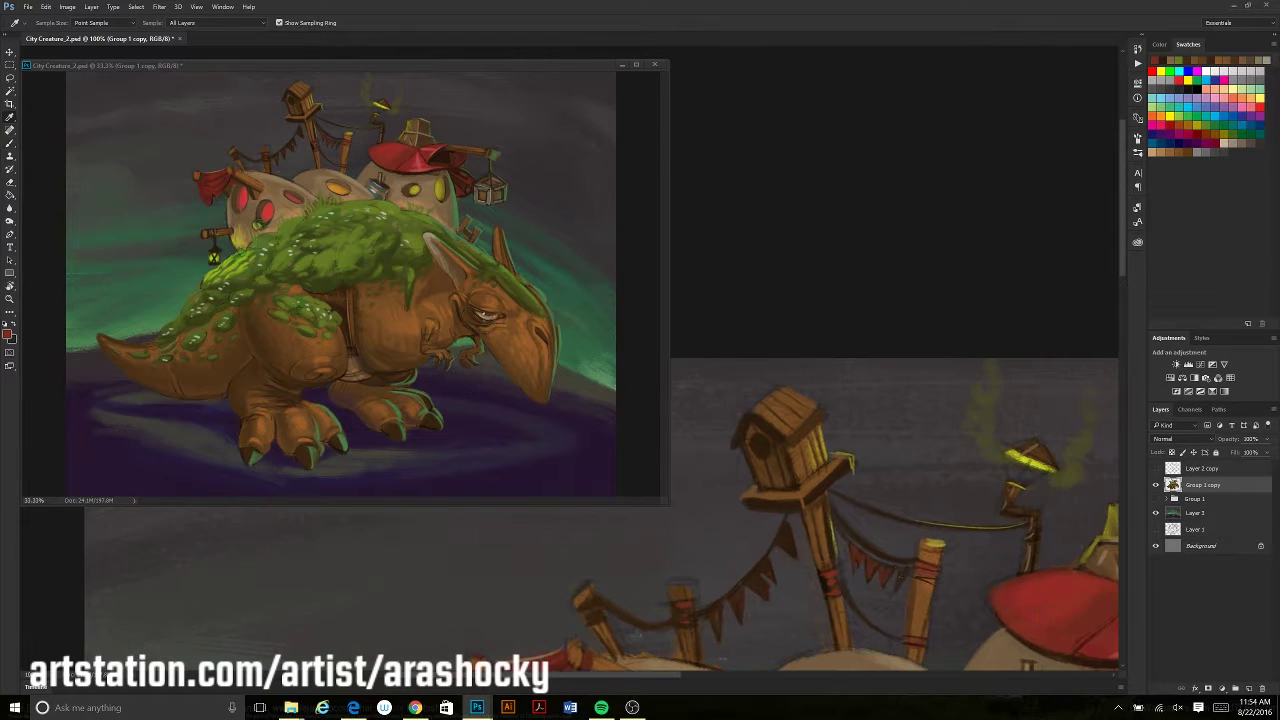
drag(1003, 556, 847, 410)
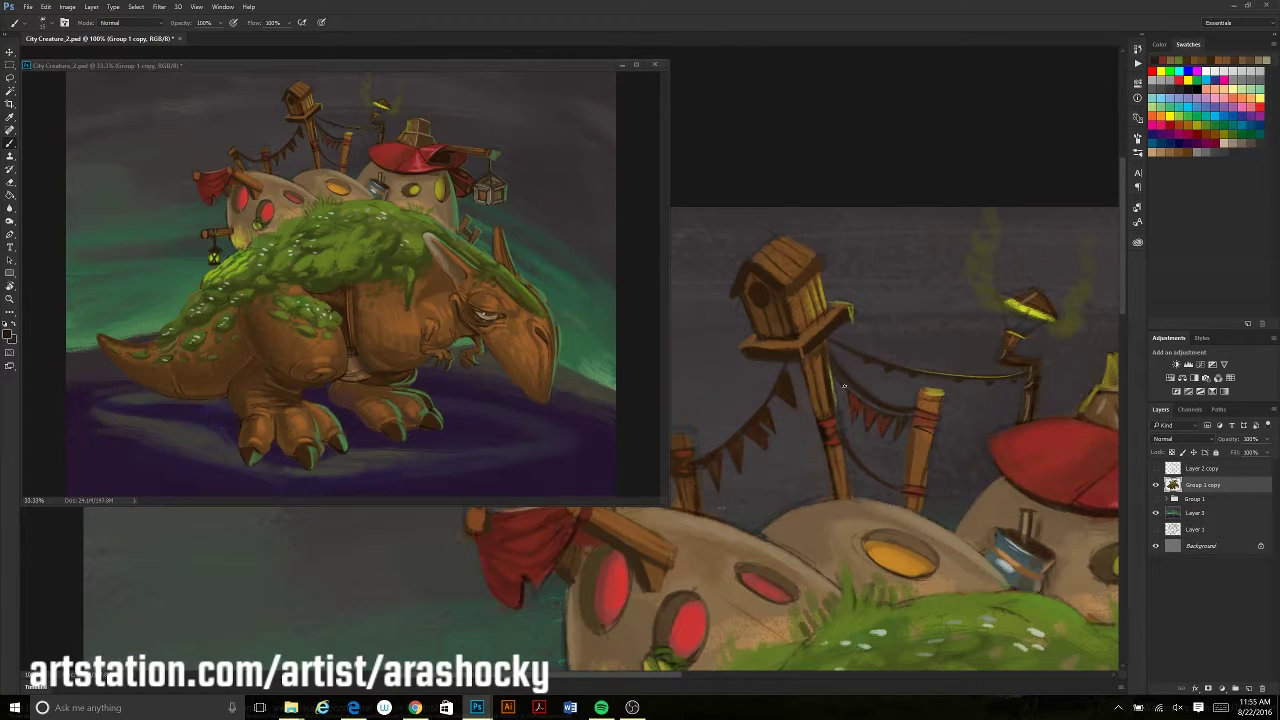
drag(1030, 376, 864, 368)
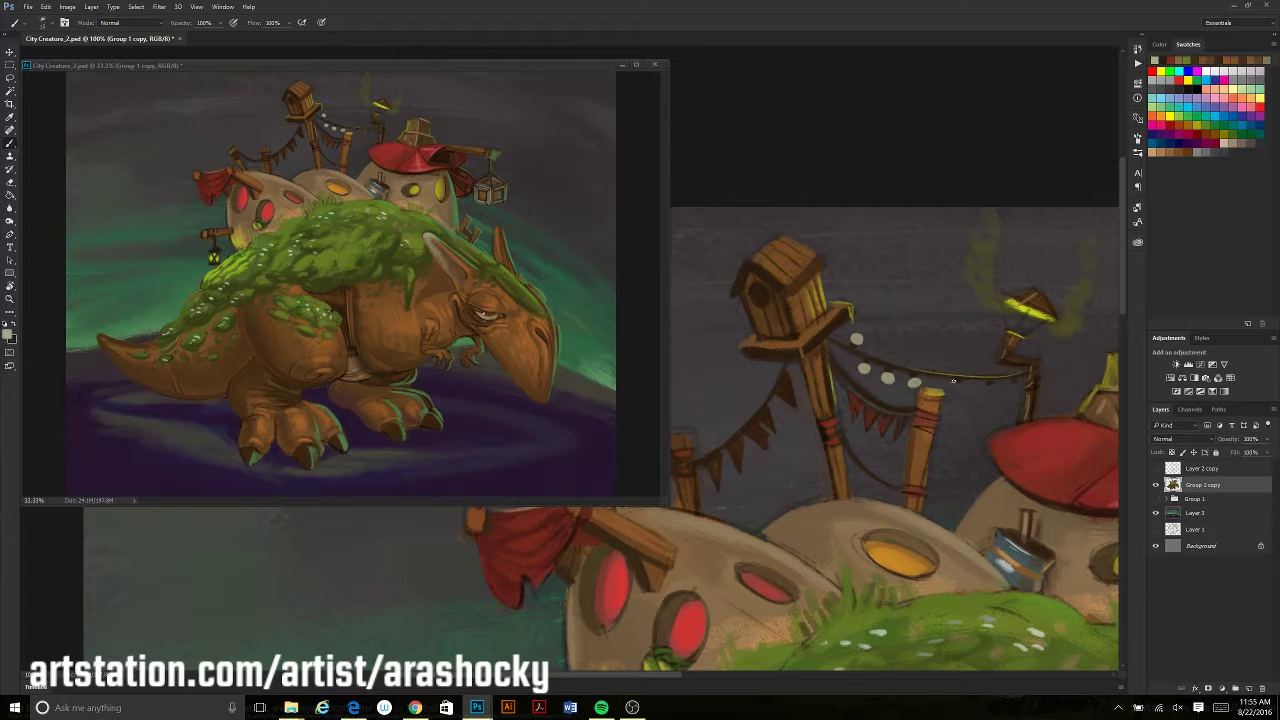
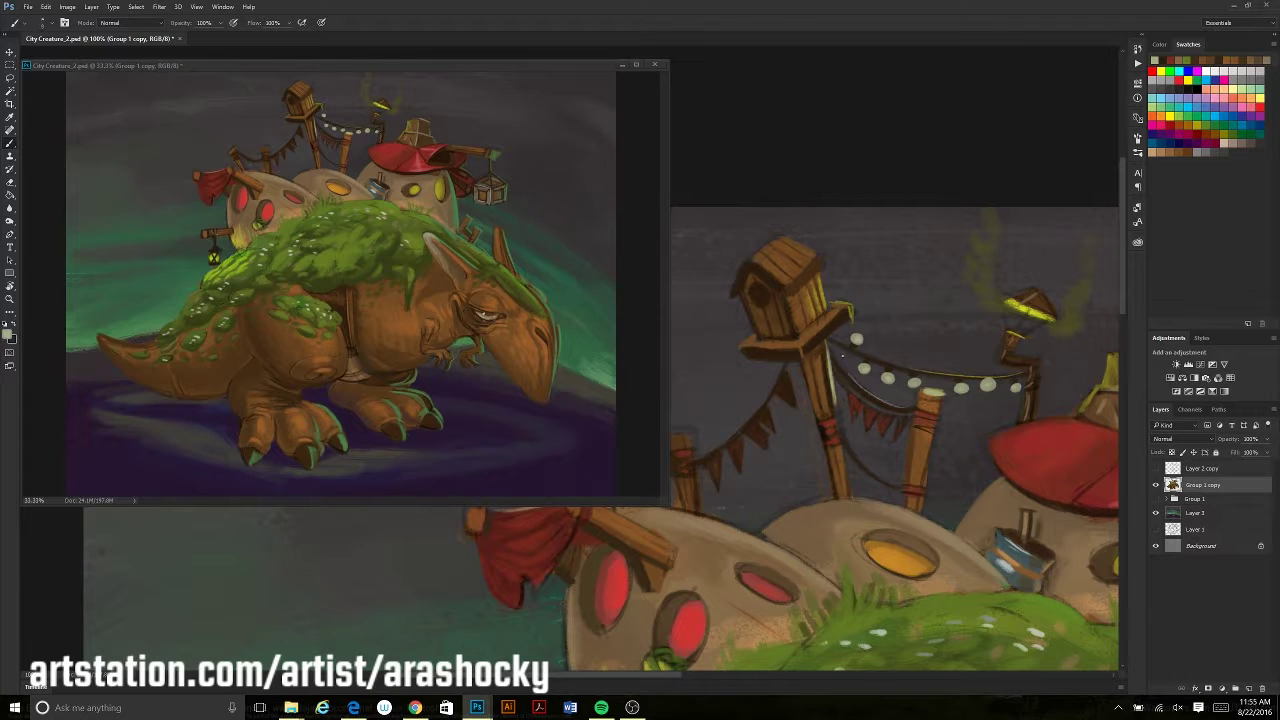
Tilt and pan the canvas to frame the birdhouse and the huts below it
mouse_move(915, 453)
mouse_down()
mouse_move(778, 282)
mouse_move(843, 363)
mouse_up()
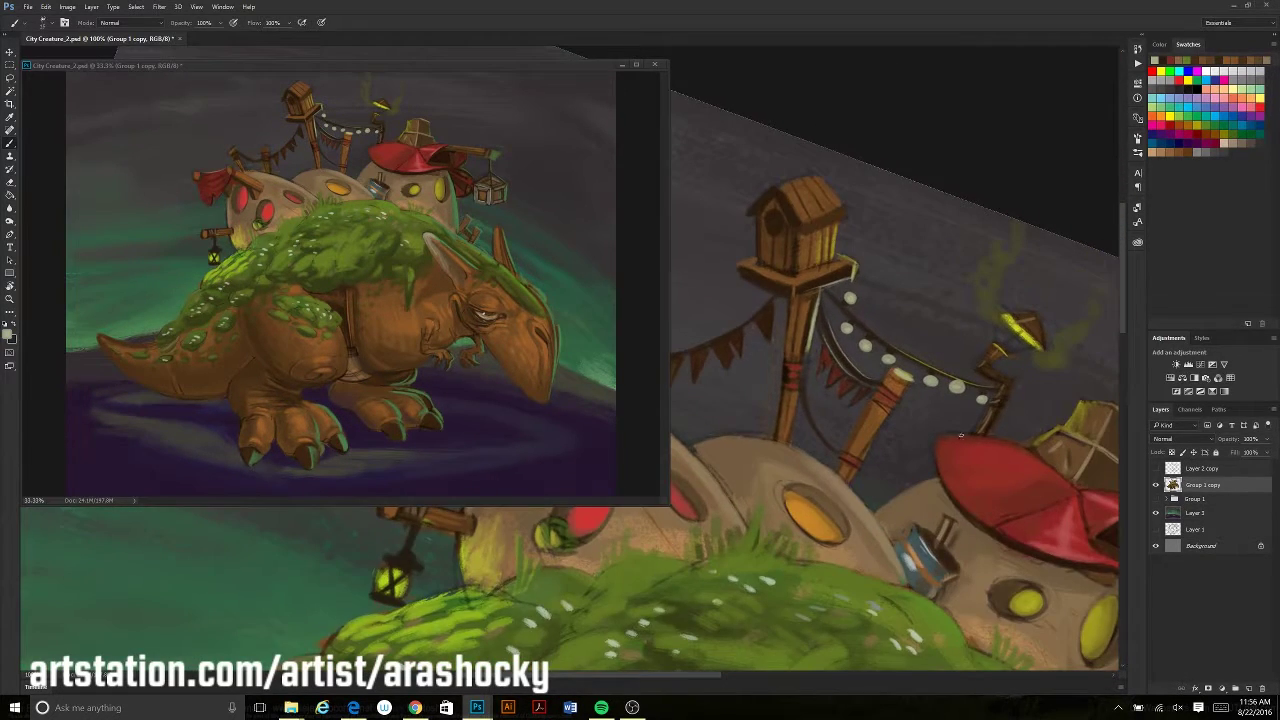
drag(960, 434, 973, 377)
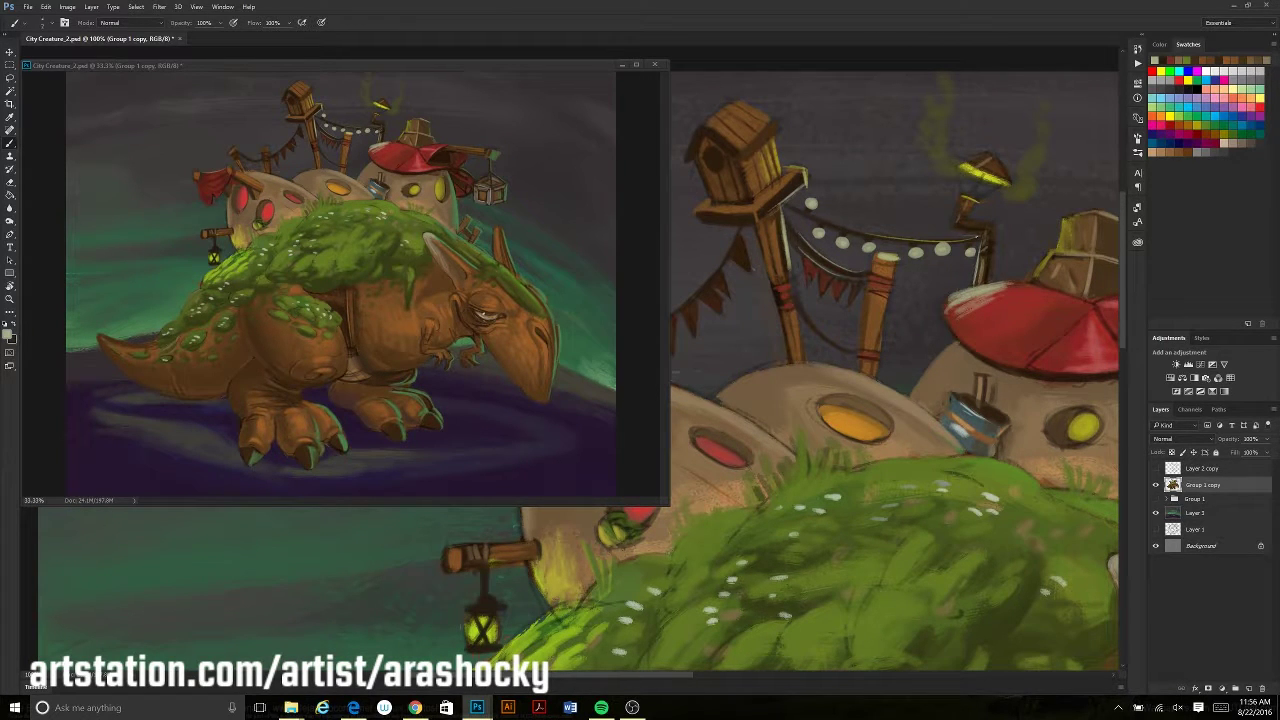
drag(952, 222, 809, 368)
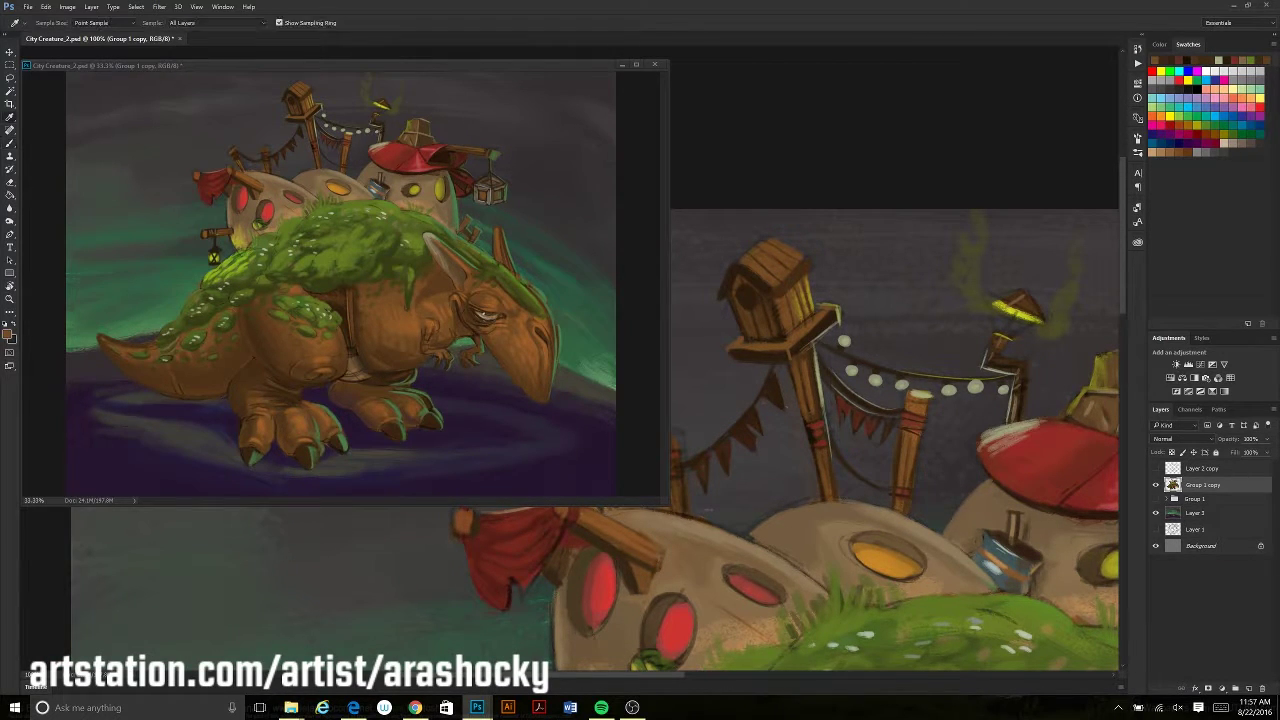
drag(907, 398, 917, 303)
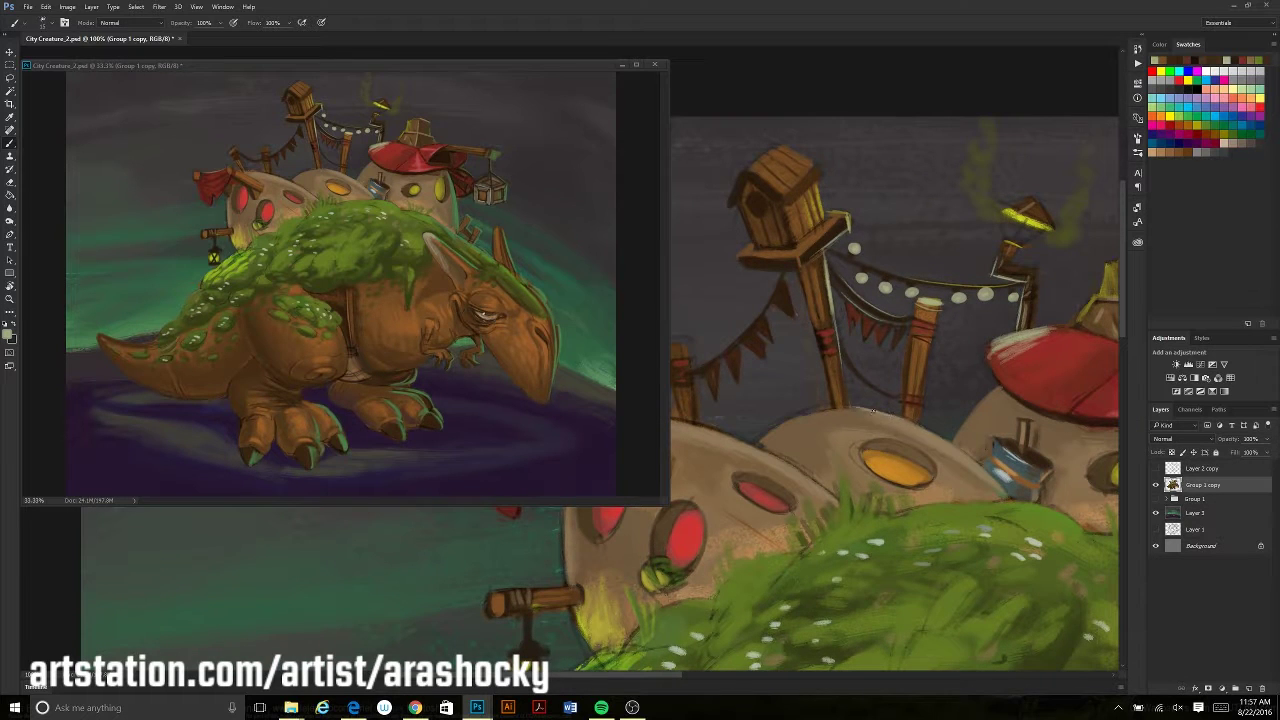
drag(644, 323, 834, 348)
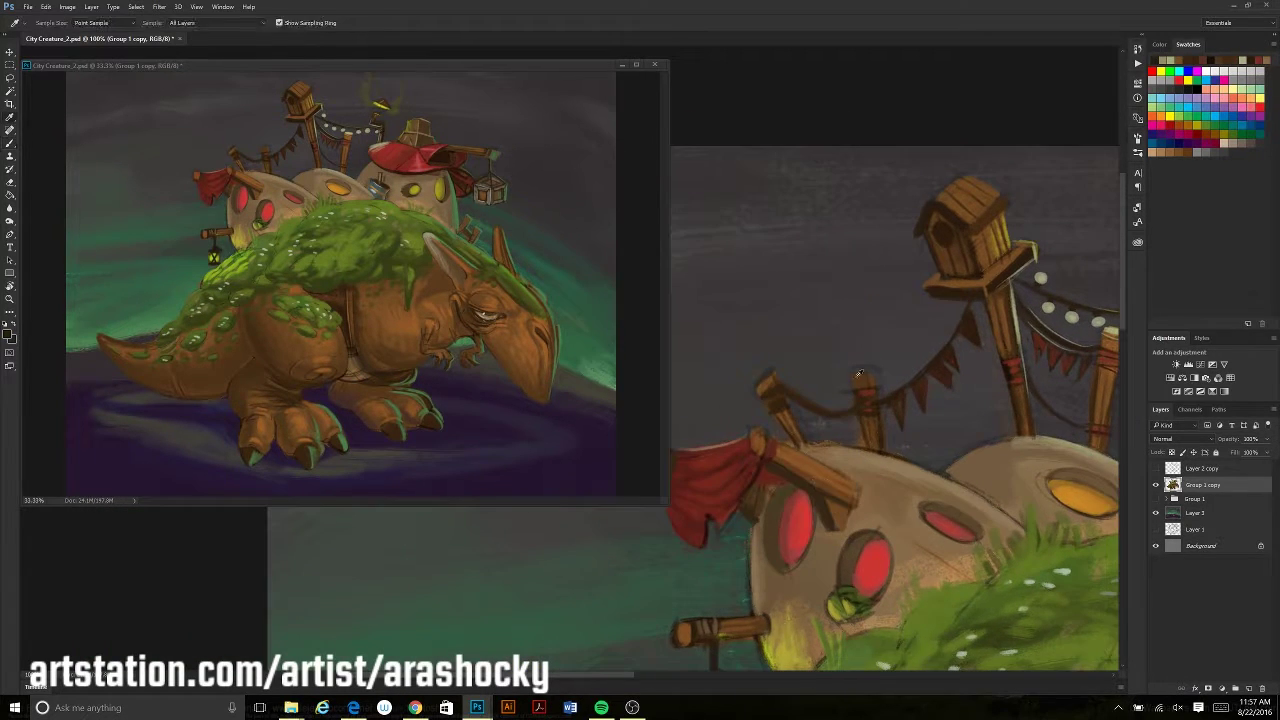
key(i)
drag(1024, 162, 914, 347)
key(b)
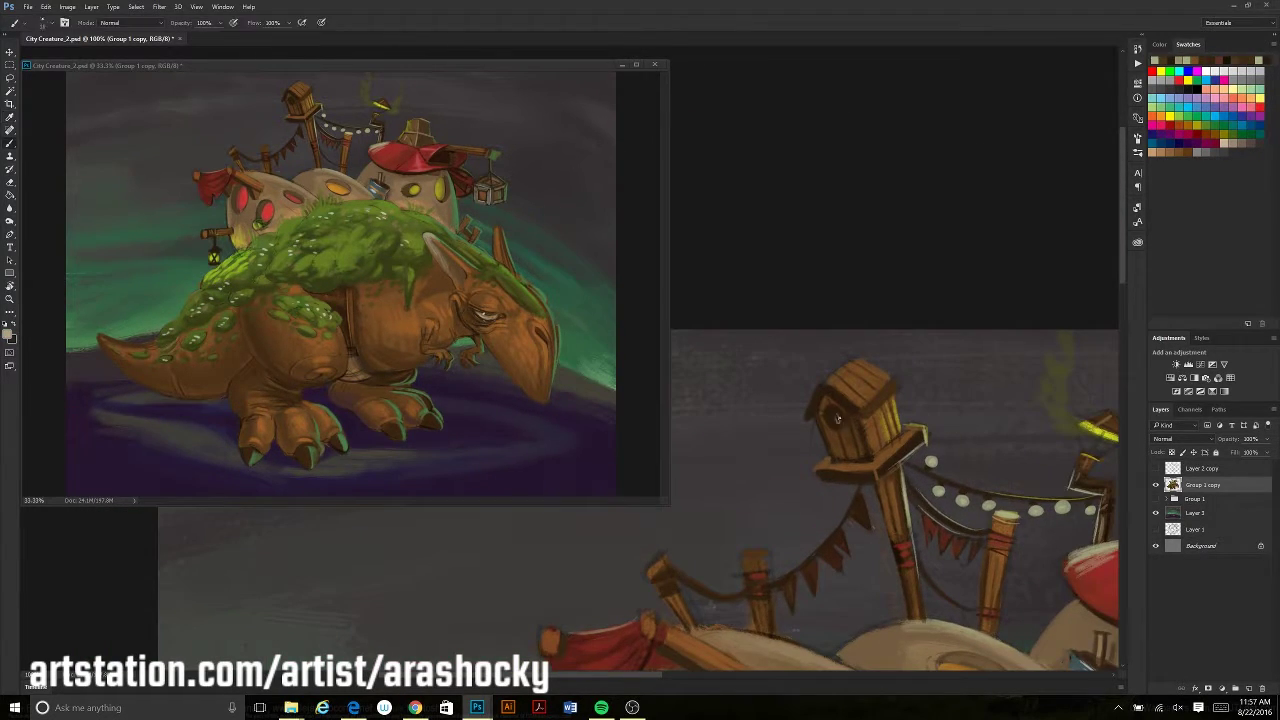
Frame the posts beside the birdhouse and sample yellow-green for the lantern glow
drag(820, 398, 913, 312)
mouse_move(700, 560)
mouse_down()
mouse_move(728, 517)
mouse_move(729, 560)
mouse_up()
mouse_move(693, 715)
mouse_down()
mouse_move(753, 517)
mouse_move(688, 667)
mouse_up()
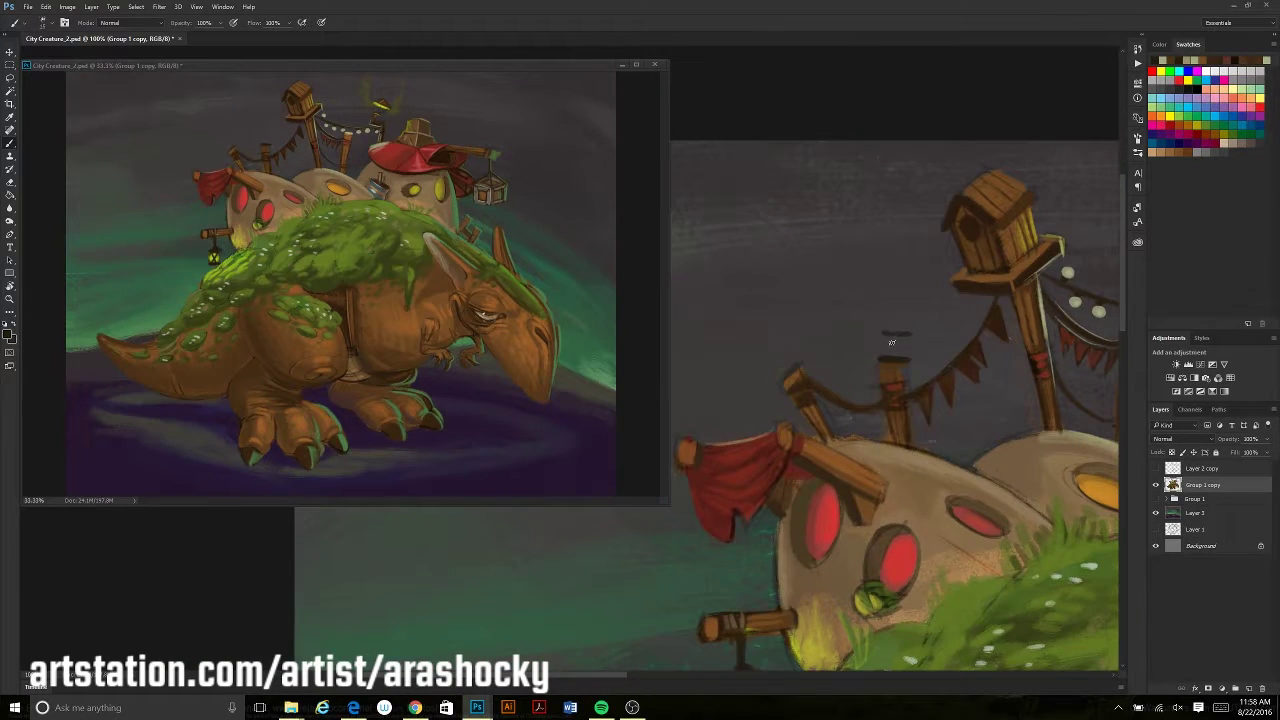
drag(894, 330, 881, 344)
alt+click(877, 352)
alt+click(879, 356)
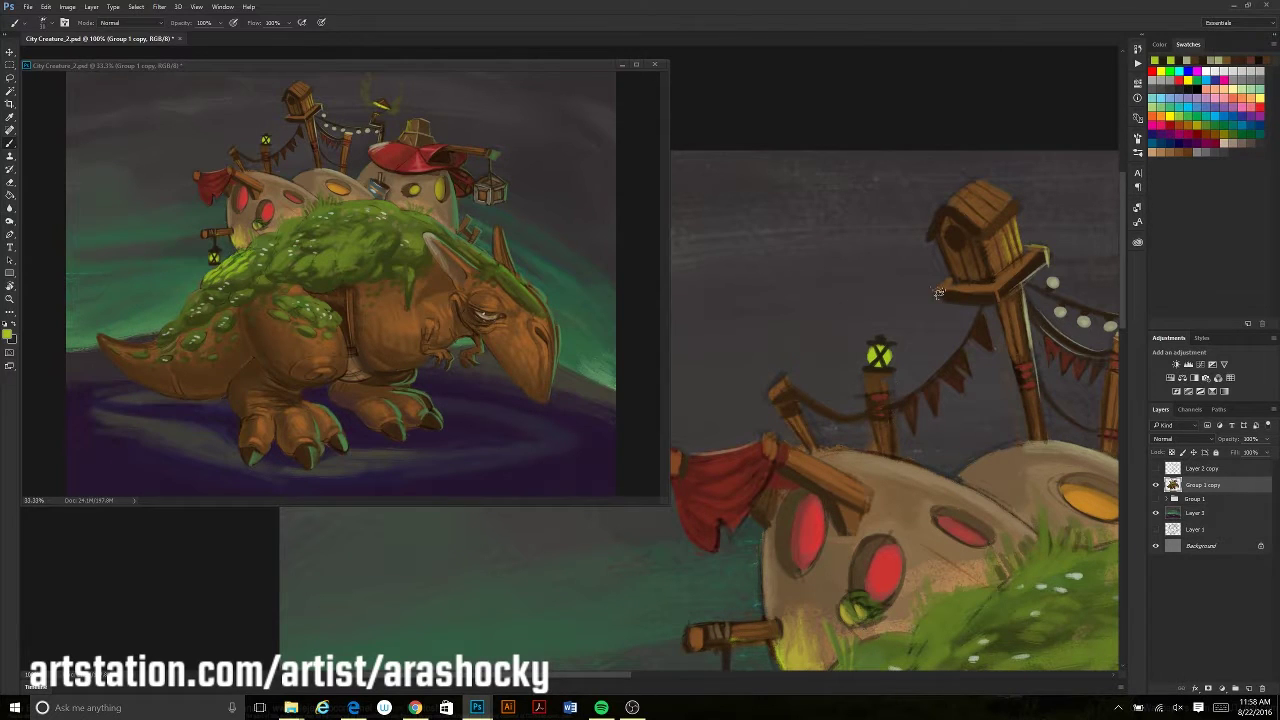
alt+click(956, 292)
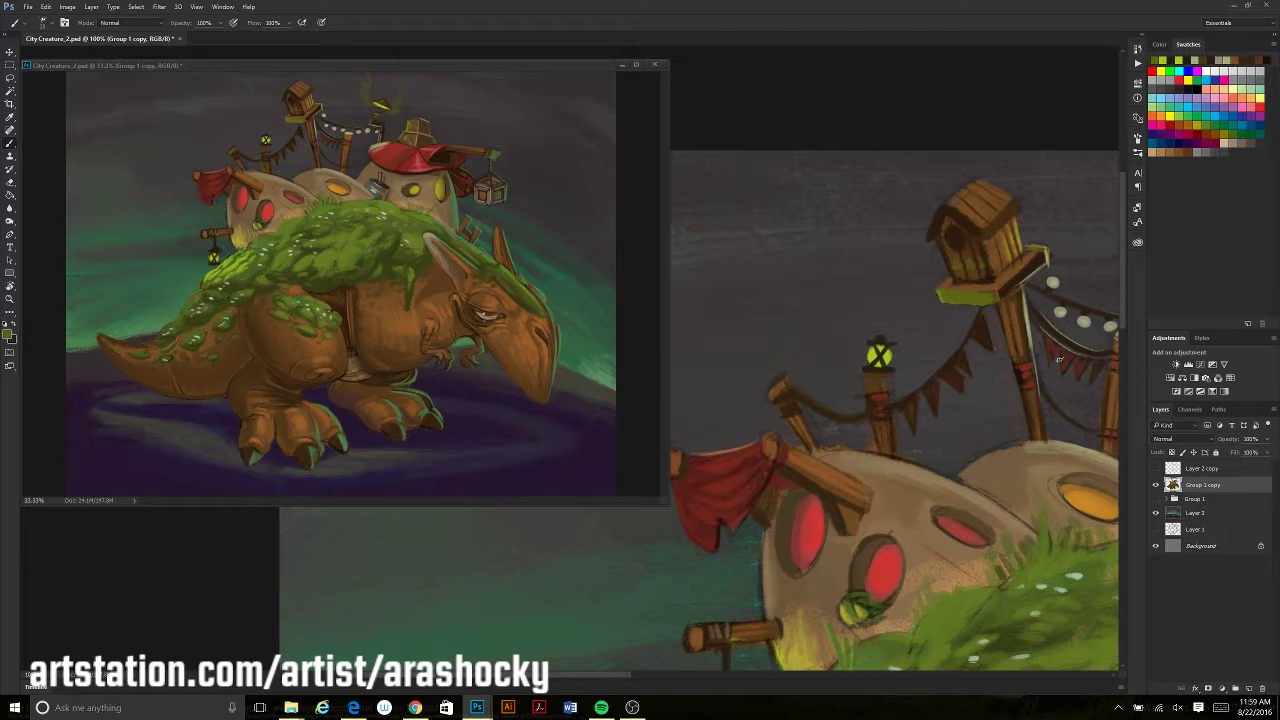
Erase and repaint lantern details, resampling the post's brown and the yellow-green
key(e)
key(b)
alt+click(1013, 275)
alt+click(980, 297)
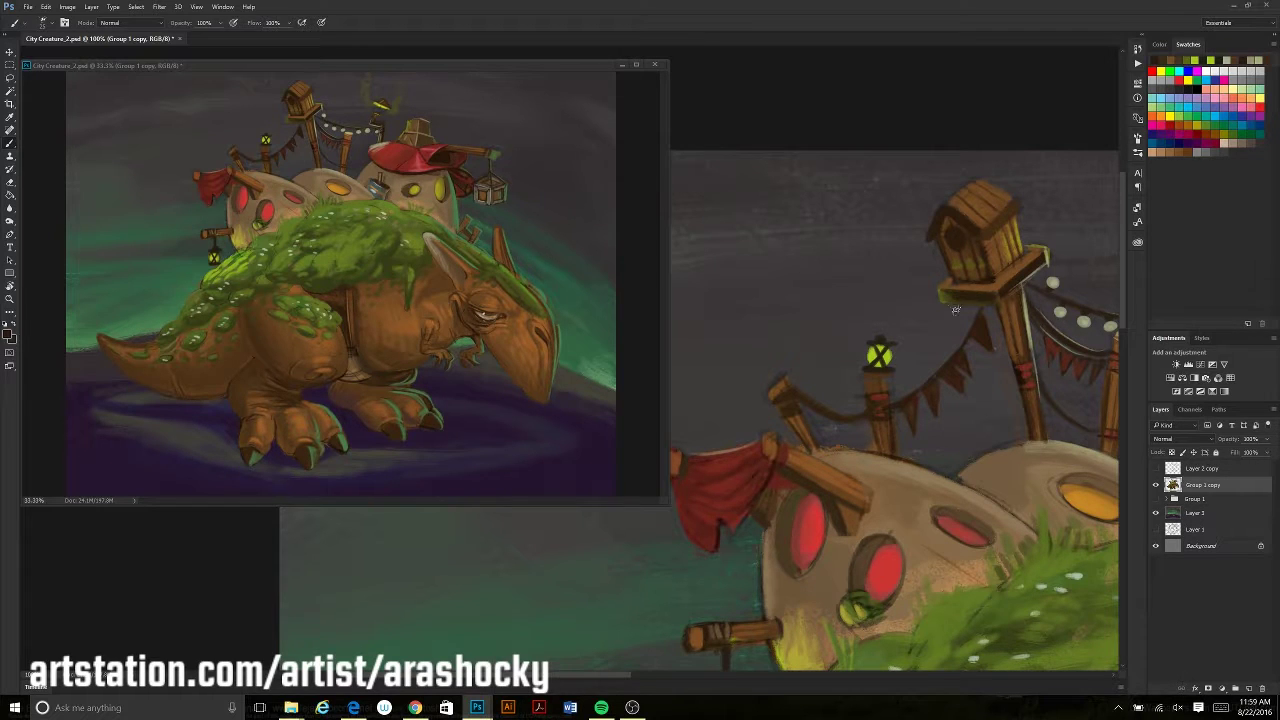
alt+click(983, 278)
mouse_move(838, 443)
mouse_down()
mouse_move(886, 408)
mouse_move(868, 303)
mouse_move(932, 314)
mouse_up()
key(e)
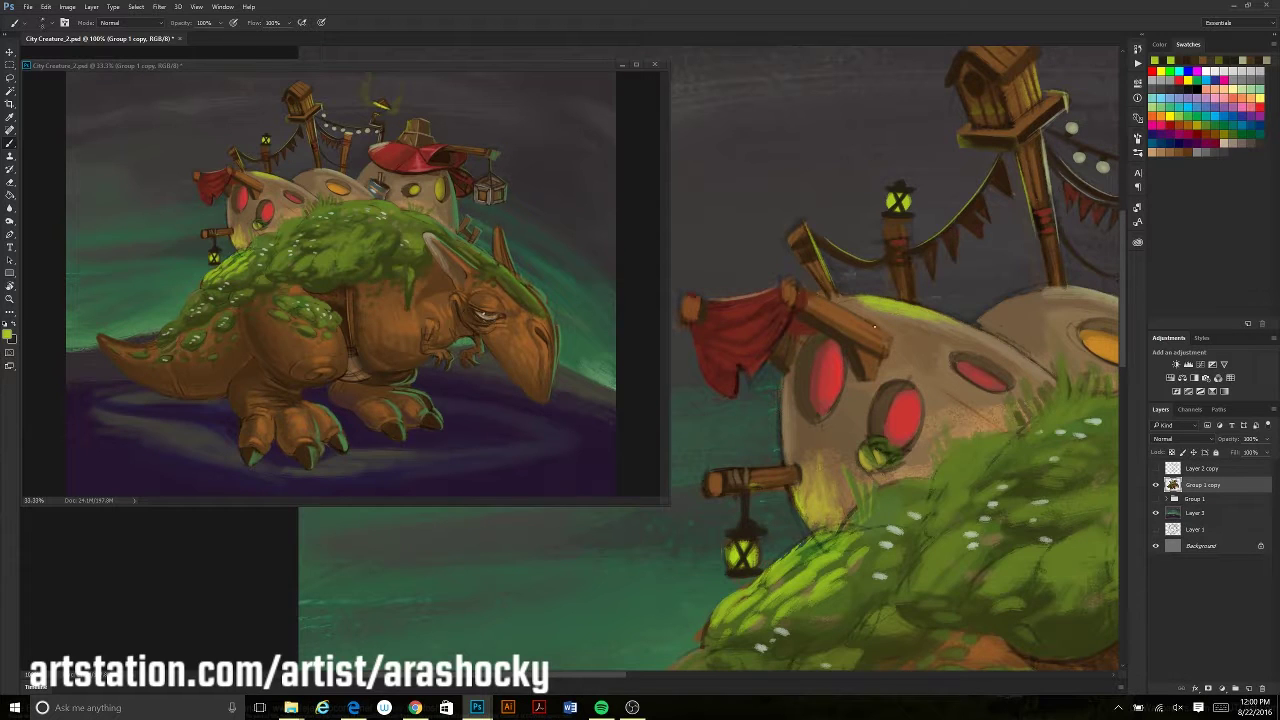
Paint a light highlight along the red roof edge and resample the roof red
drag(773, 278, 473, 443)
mouse_move(990, 420)
mouse_down()
mouse_move(915, 445)
mouse_move(912, 462)
mouse_move(945, 456)
mouse_up()
key(u)
key(b)
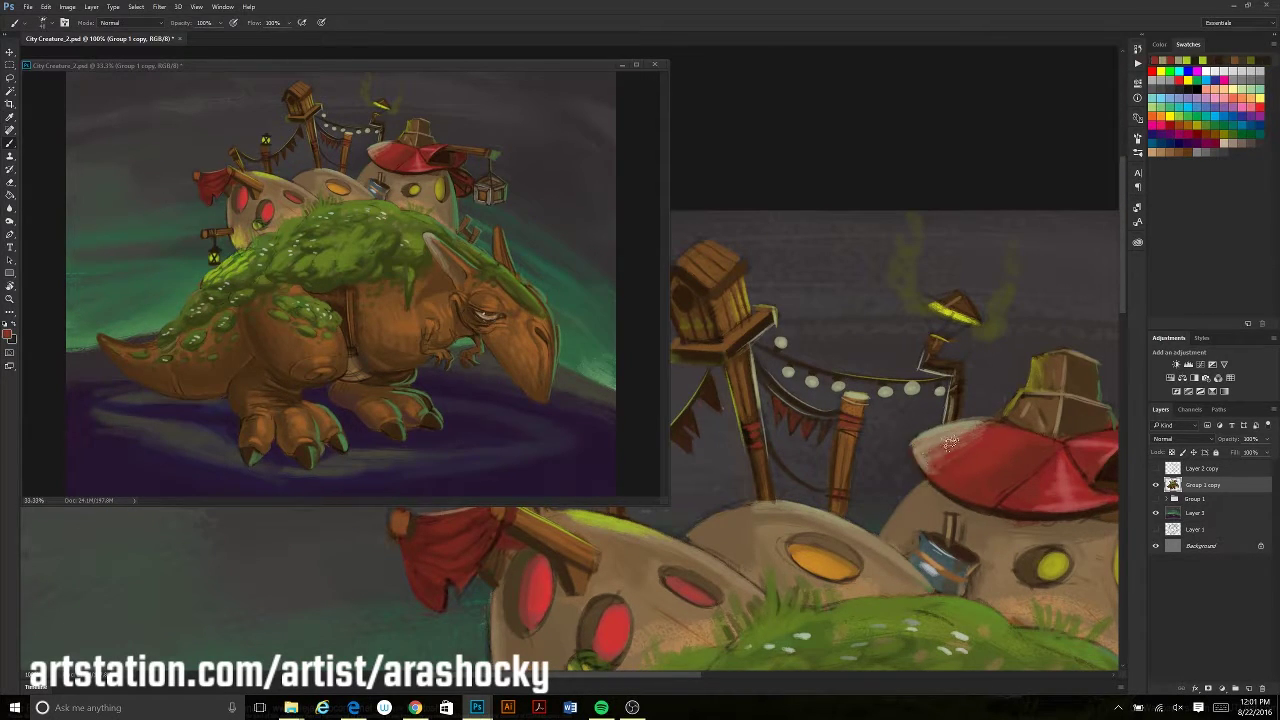
alt+click(945, 456)
drag(916, 434, 944, 375)
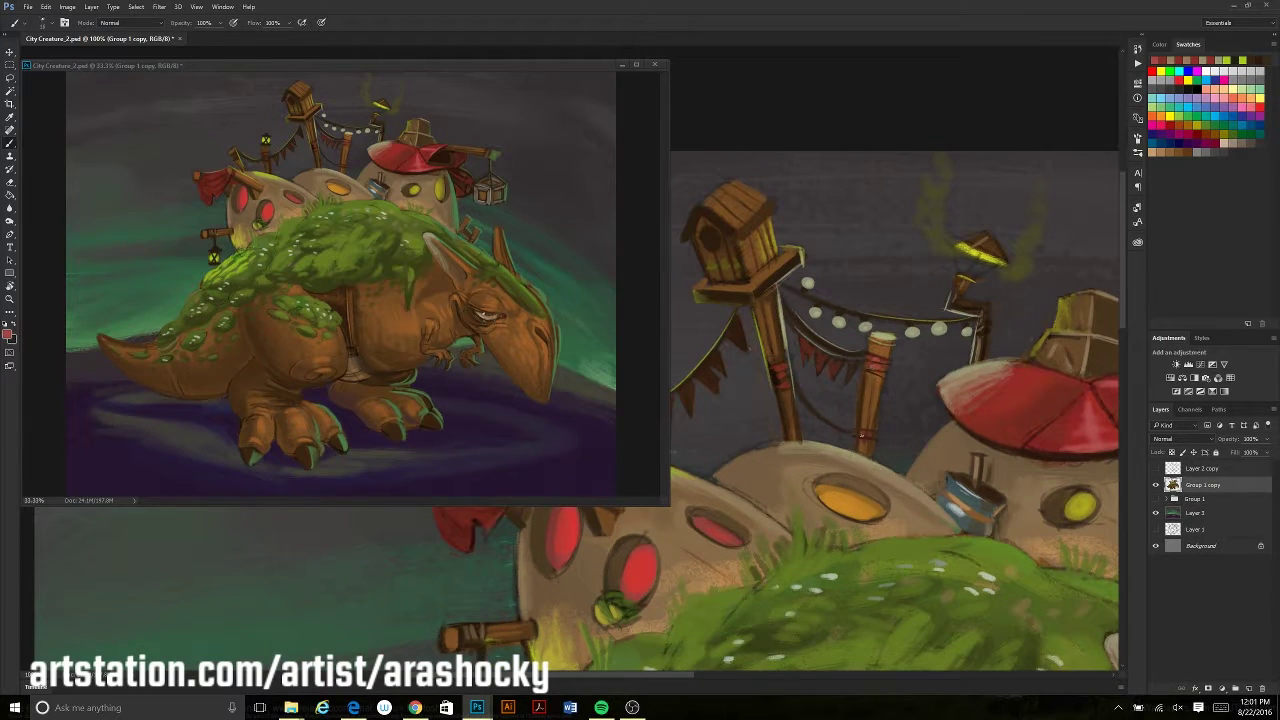
drag(540, 410, 750, 425)
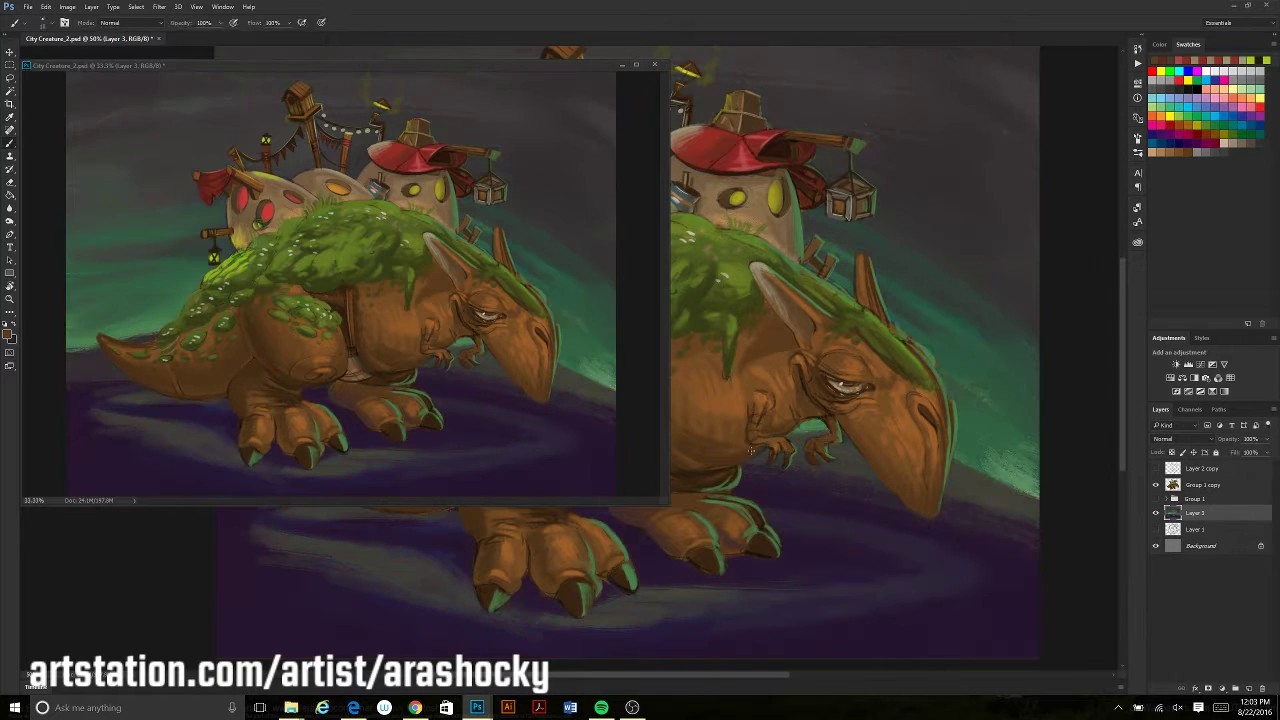
On the Group 1 copy layer, sample the hat's red and a brown from the creature's skin
key(b)
click(1176, 489)
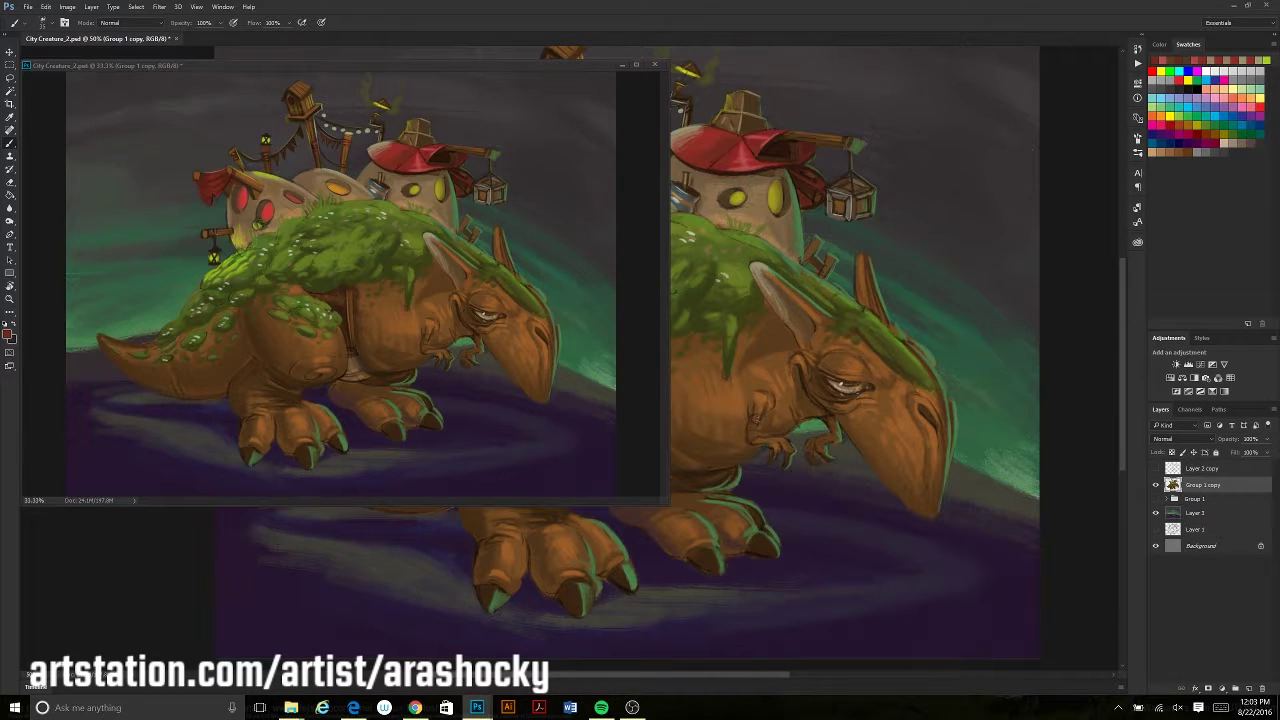
key(i)
click(729, 143)
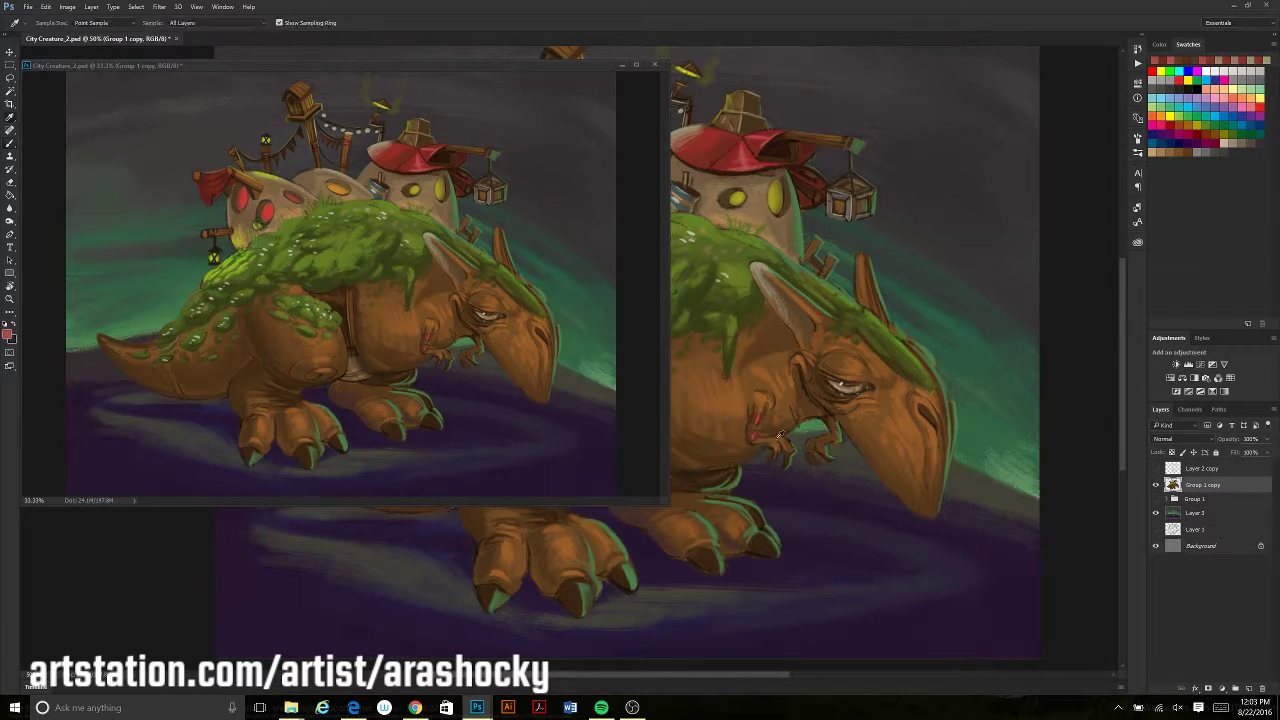
key(b)
mouse_move(756, 420)
mouse_down()
mouse_move(742, 585)
mouse_move(732, 575)
mouse_up()
alt+click(731, 517)
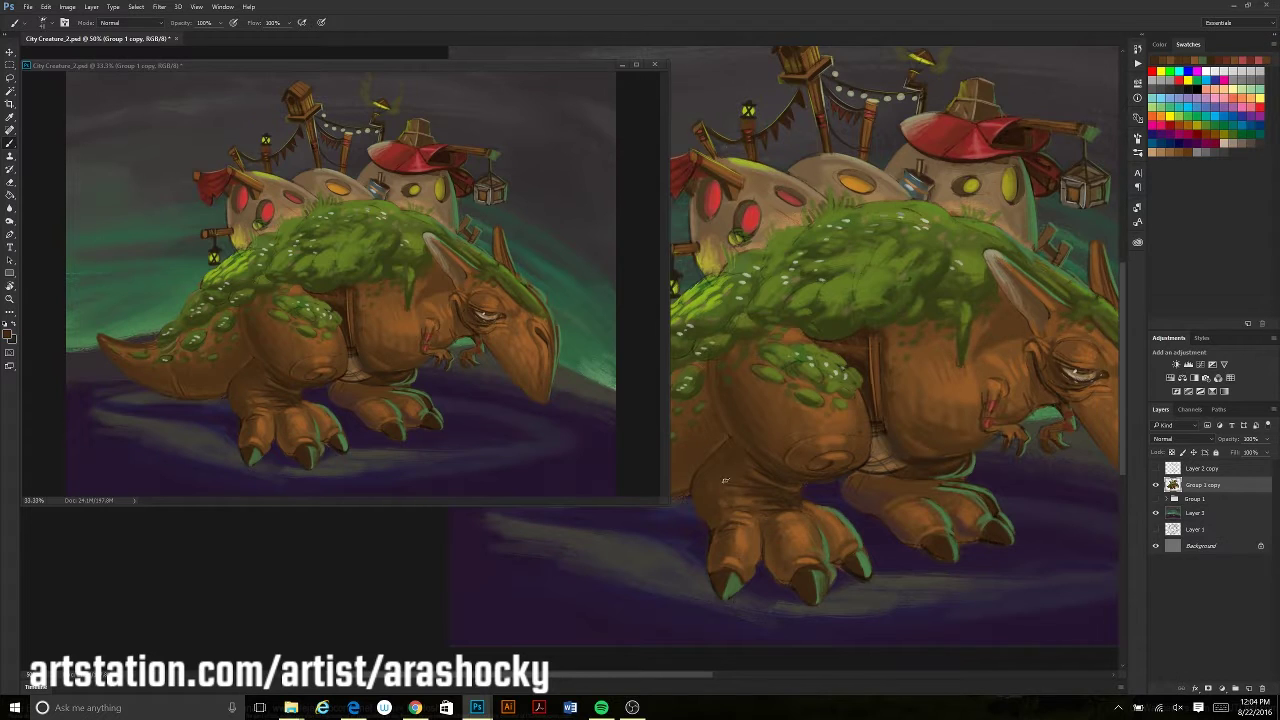
Sample an olive green from the moss while panning over the creature's head, back and tail
mouse_move(712, 523)
mouse_down()
mouse_move(875, 547)
mouse_move(795, 537)
mouse_up()
alt+click(767, 447)
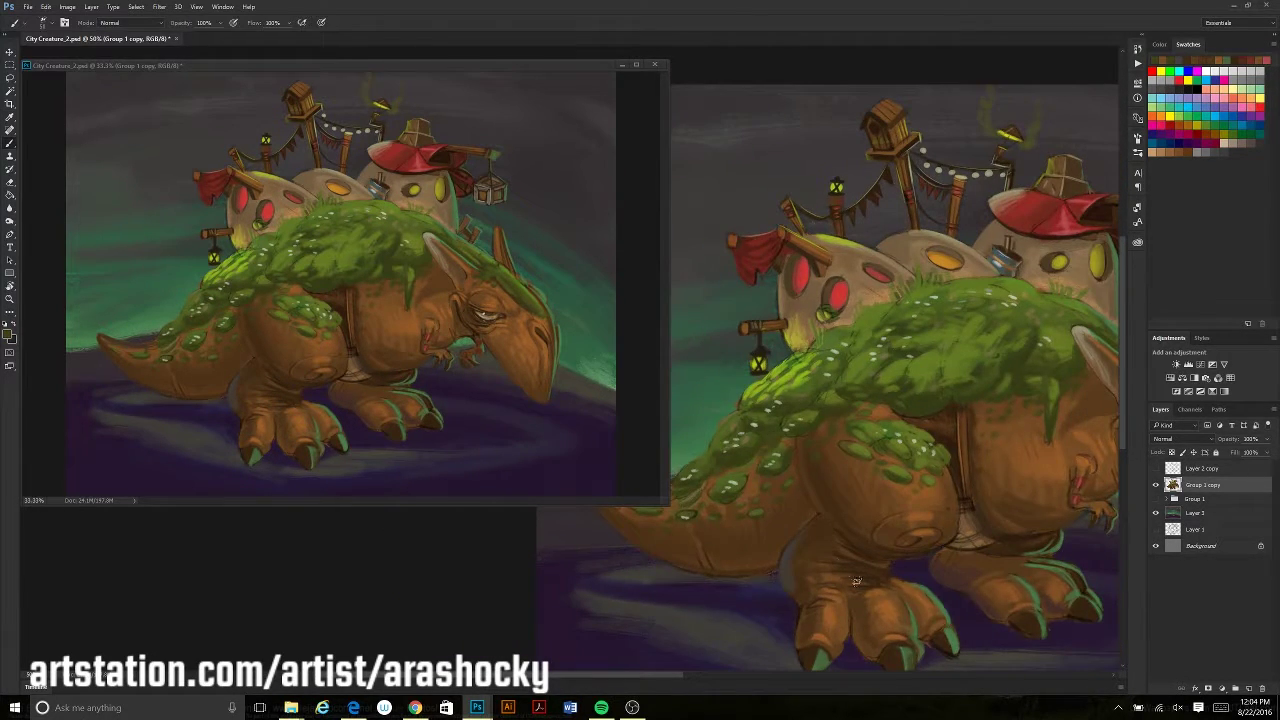
drag(1040, 333, 870, 463)
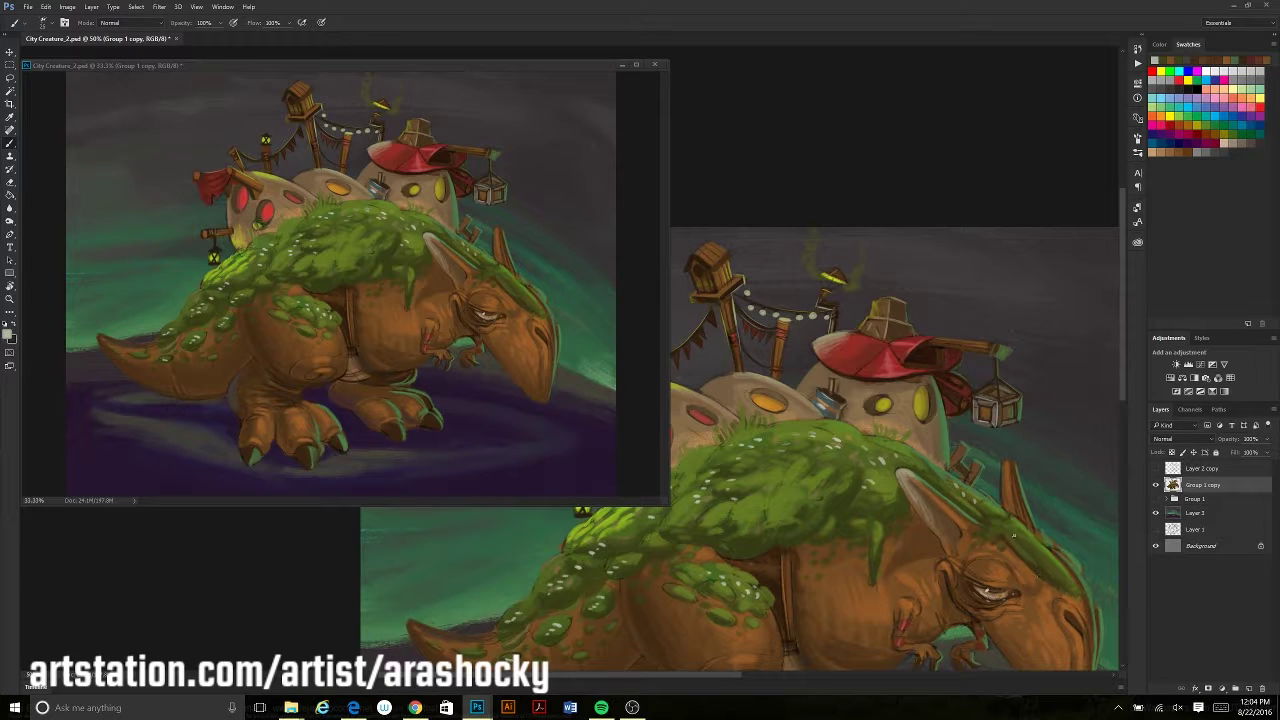
alt+click(890, 428)
drag(930, 457, 802, 470)
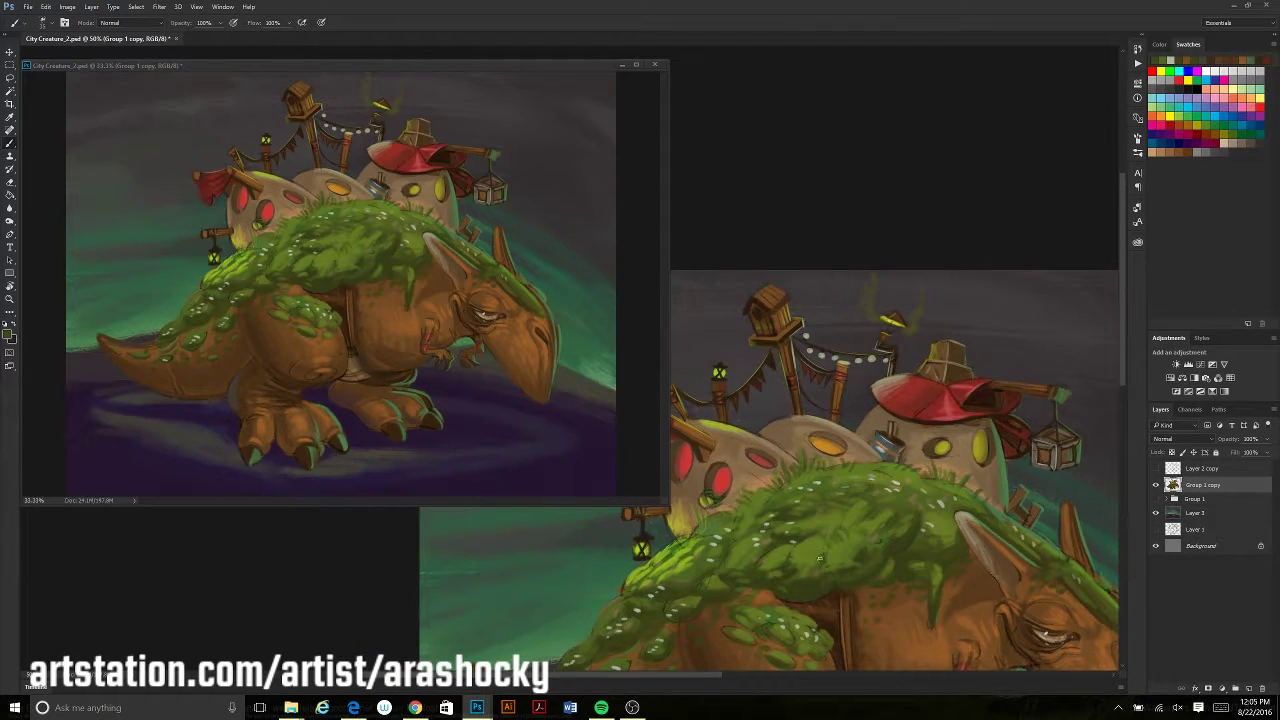
drag(765, 553, 809, 430)
mouse_move(702, 466)
mouse_down()
mouse_move(750, 579)
mouse_move(789, 439)
mouse_up()
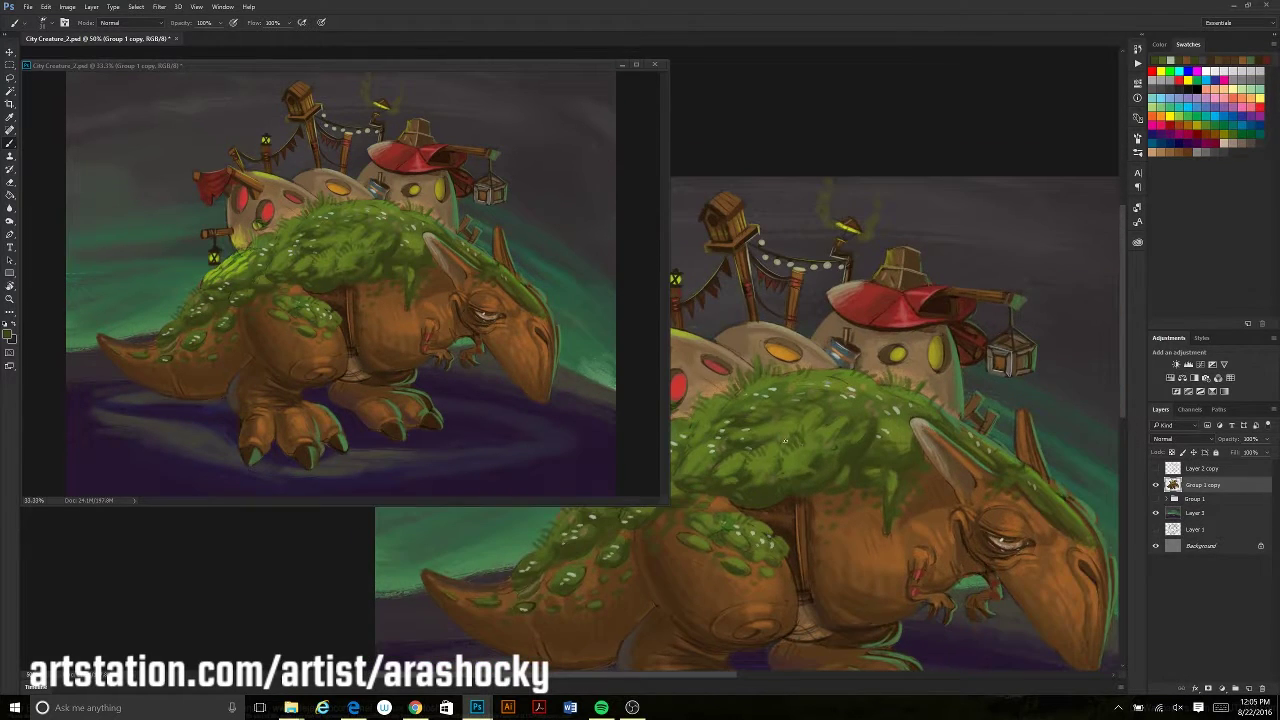
drag(680, 524, 782, 478)
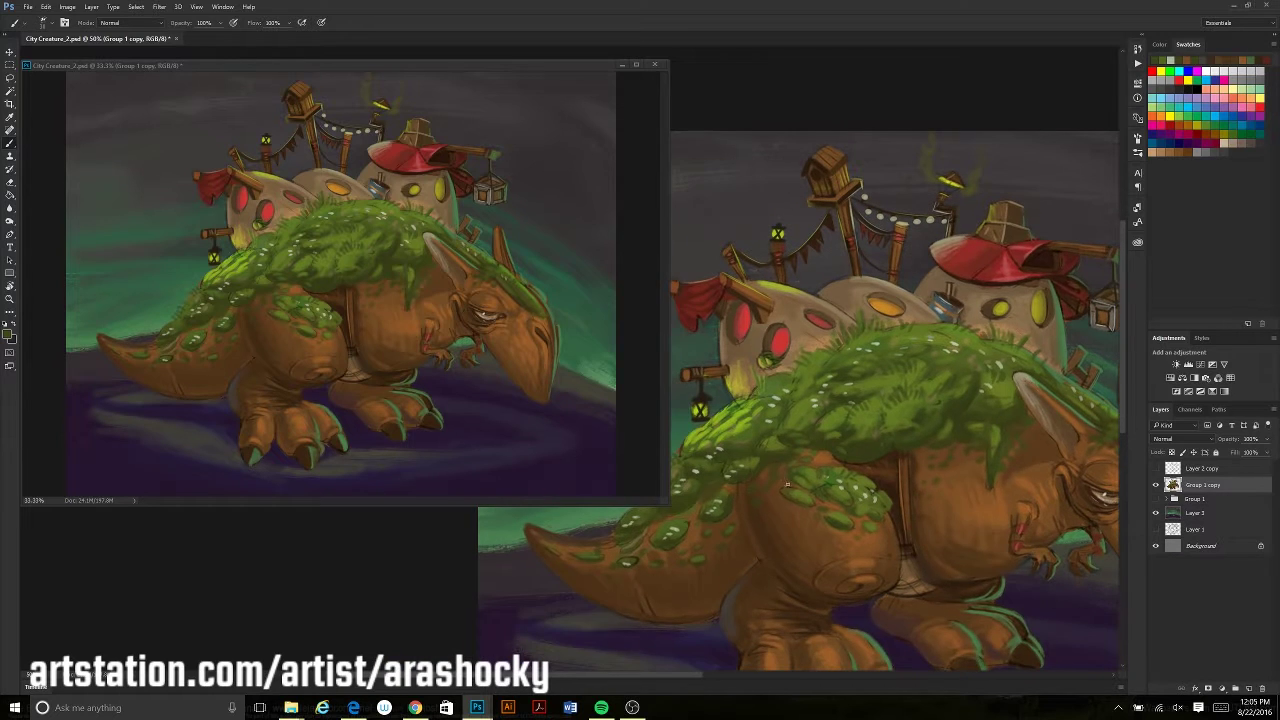
Darken the creature's underbelly with small strokes, then move to Layer 3
scroll(780, 461, down, 2)
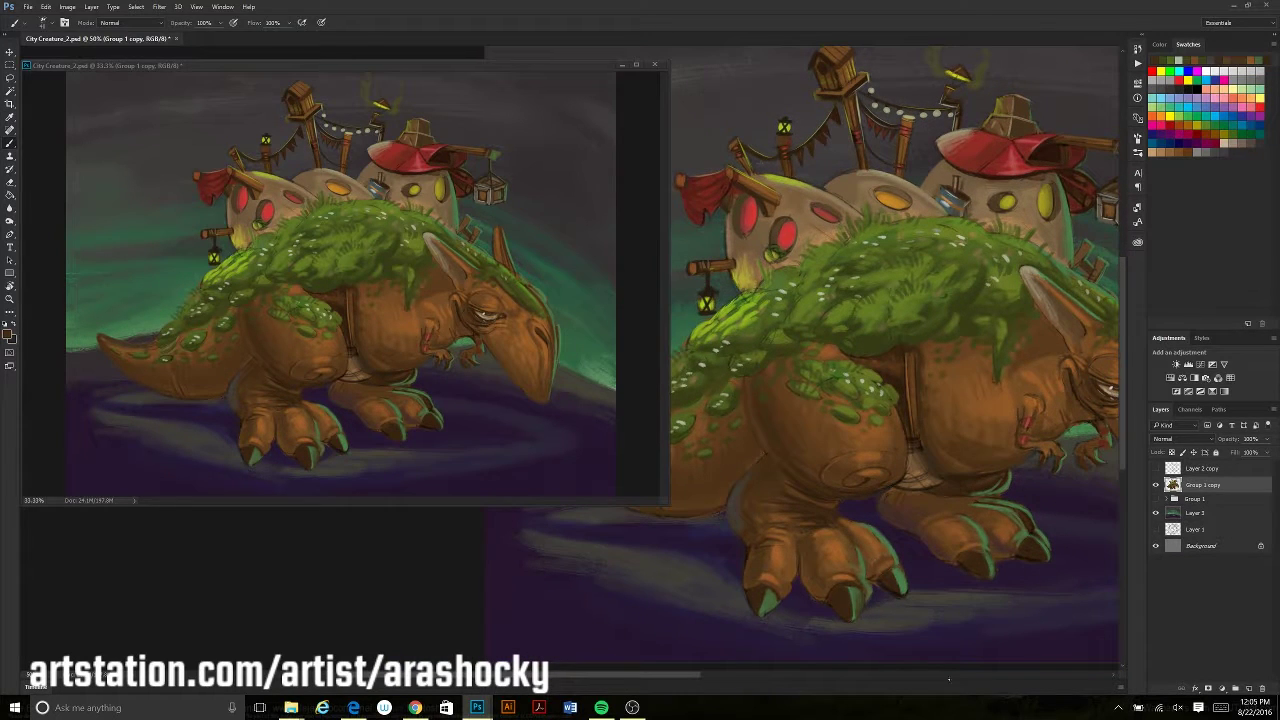
drag(975, 503, 910, 495)
mouse_move(942, 545)
mouse_down()
mouse_move(1007, 542)
mouse_move(807, 530)
mouse_up()
key(alt+bracketleft)
key(alt+bracketleft)
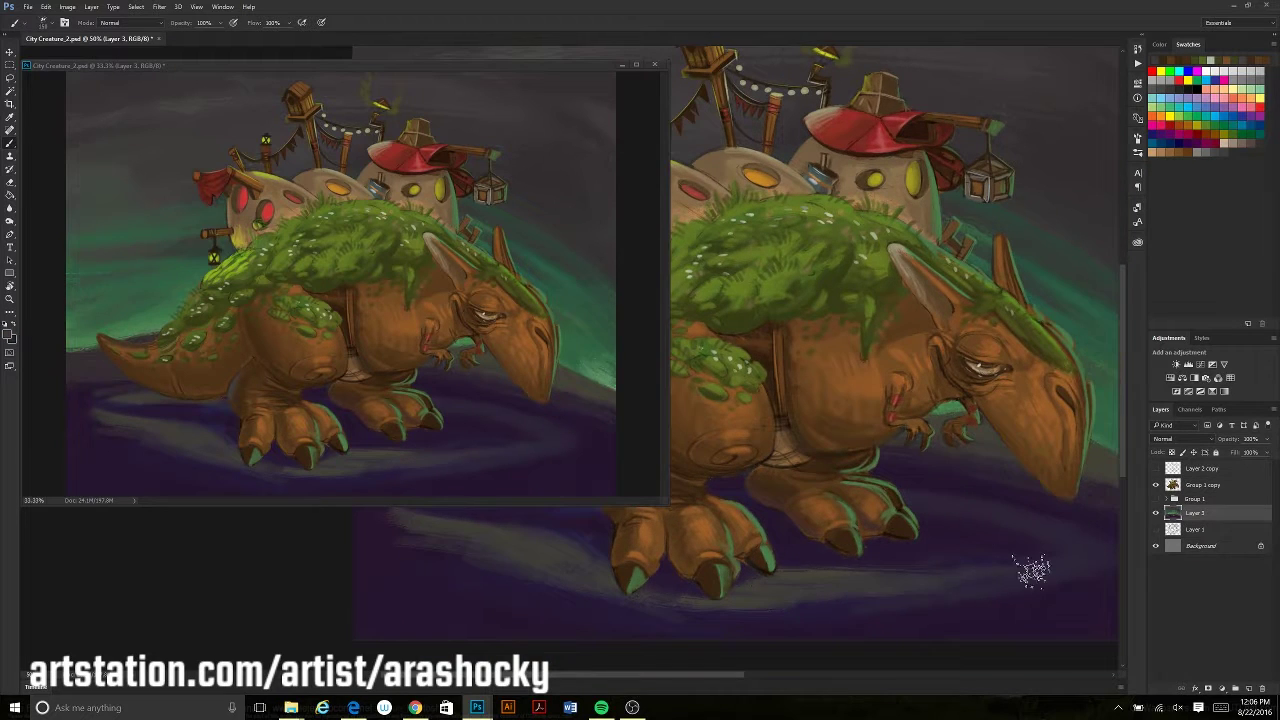
drag(1040, 520, 1016, 488)
mouse_move(808, 578)
mouse_down()
mouse_move(700, 583)
mouse_move(846, 560)
mouse_up()
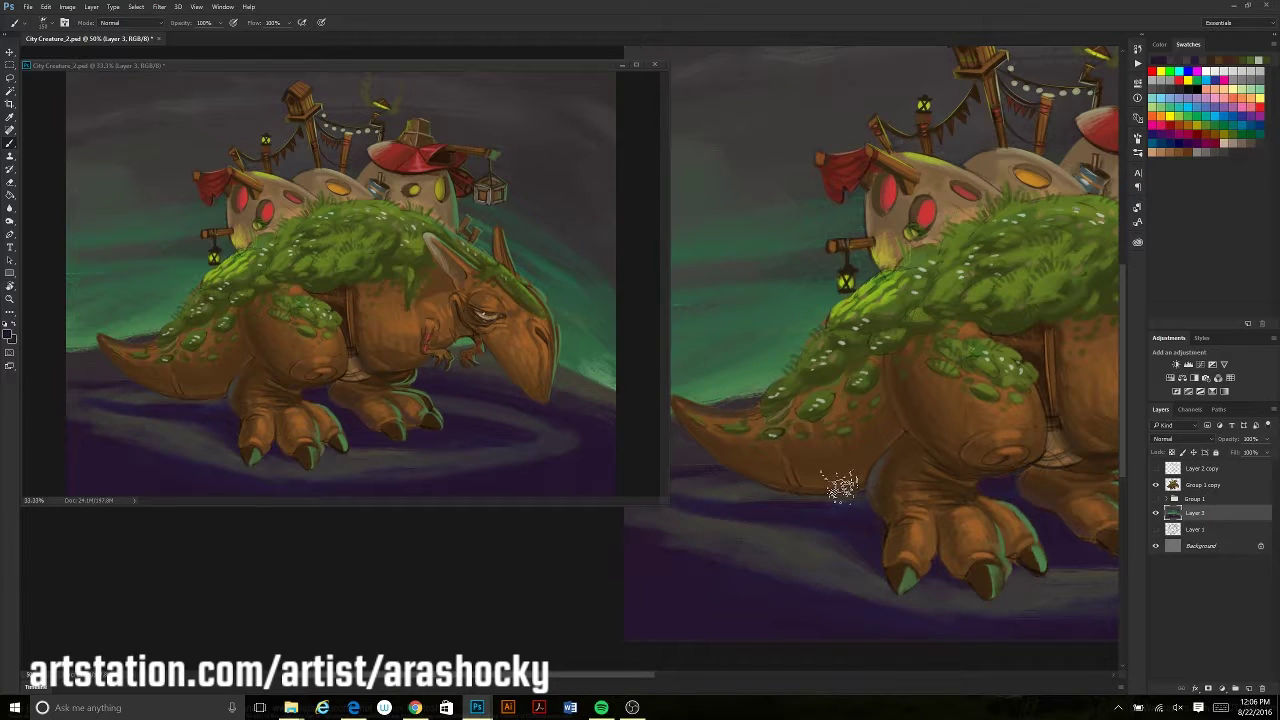
Back on Group 1 copy, darken the front faces of the hanging lantern
scroll(840, 490, down, 1)
scroll(720, 365, up, 2)
scroll(720, 365, up, 1)
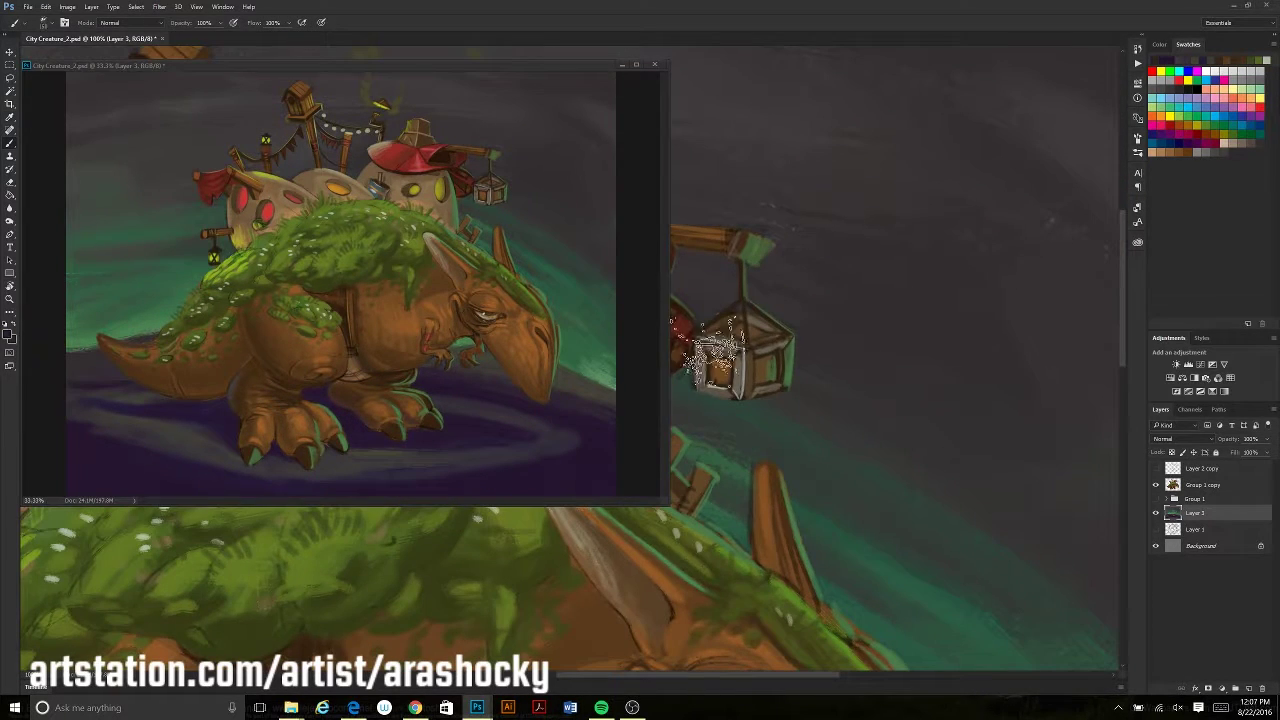
ctrl+click(702, 360)
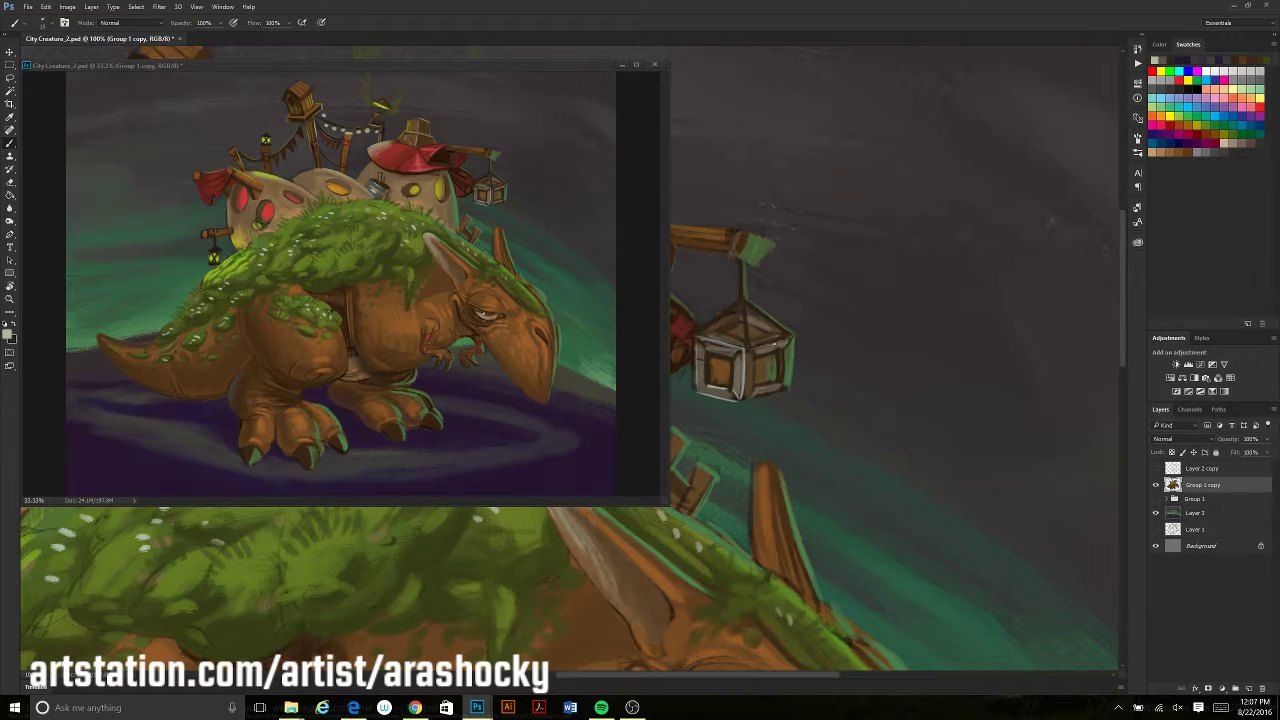
key(b)
mouse_move(724, 362)
mouse_down()
mouse_move(724, 384)
mouse_move(770, 382)
mouse_up()
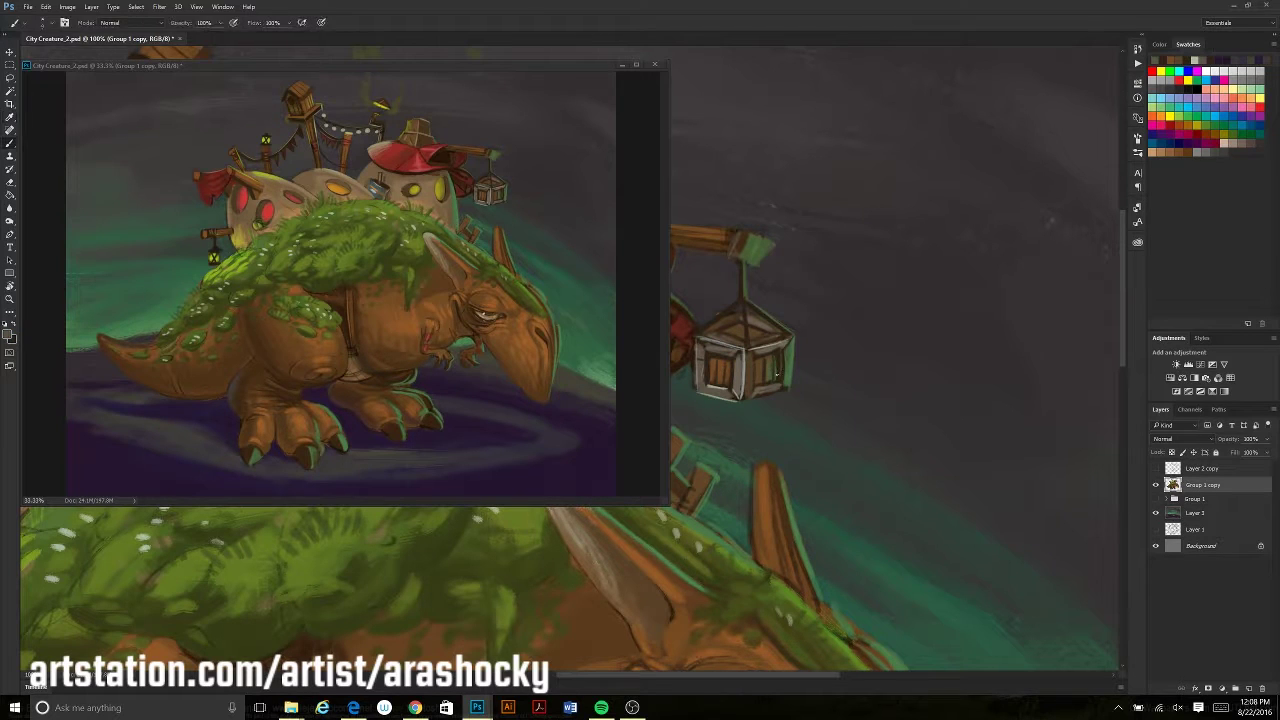
alt+click(765, 385)
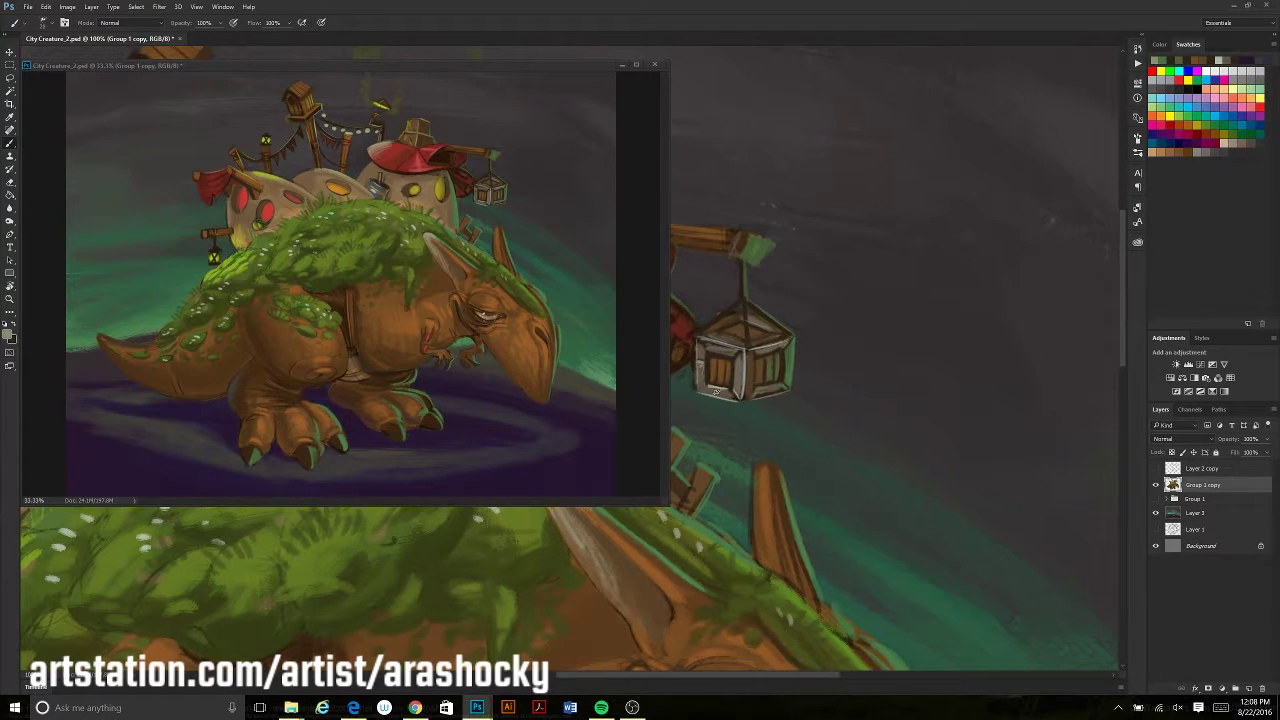
Paint dark red strokes under the lantern beside the red roof
key(i)
mouse_move(757, 463)
mouse_down()
mouse_move(857, 531)
mouse_move(939, 563)
mouse_up()
mouse_move(838, 455)
mouse_down()
mouse_move(850, 418)
mouse_move(836, 466)
mouse_up()
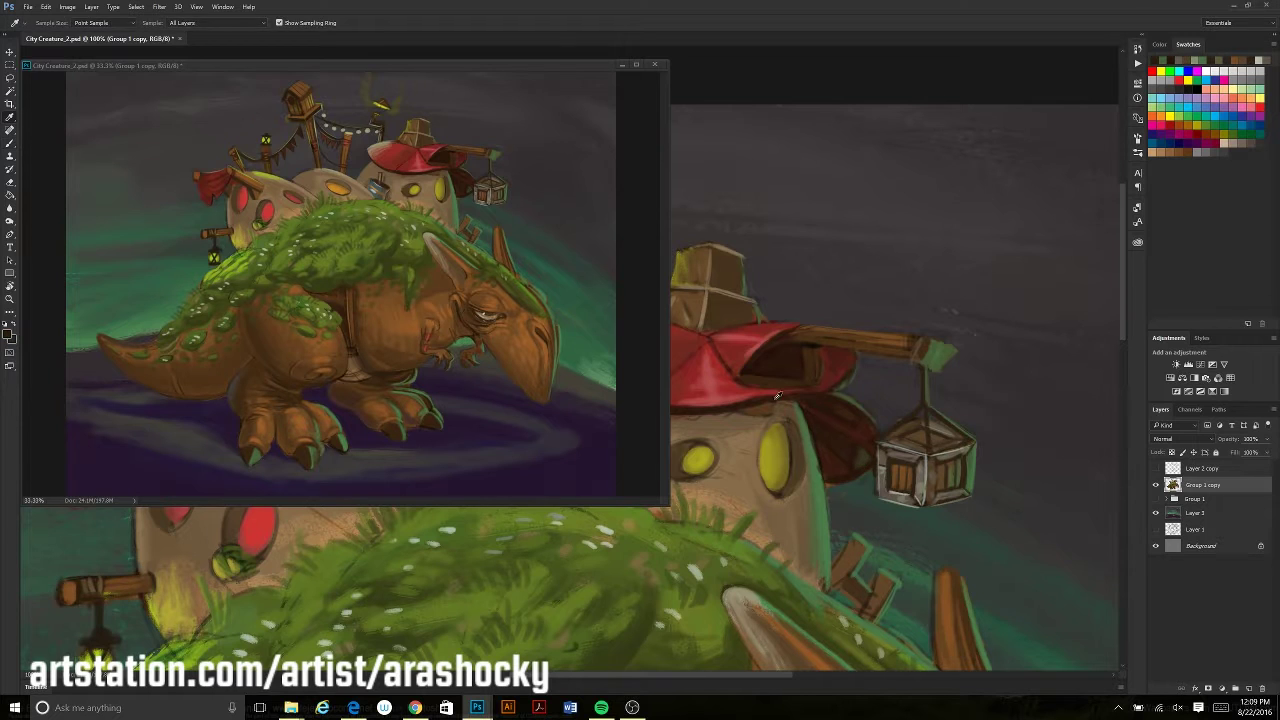
drag(390, 560, 805, 530)
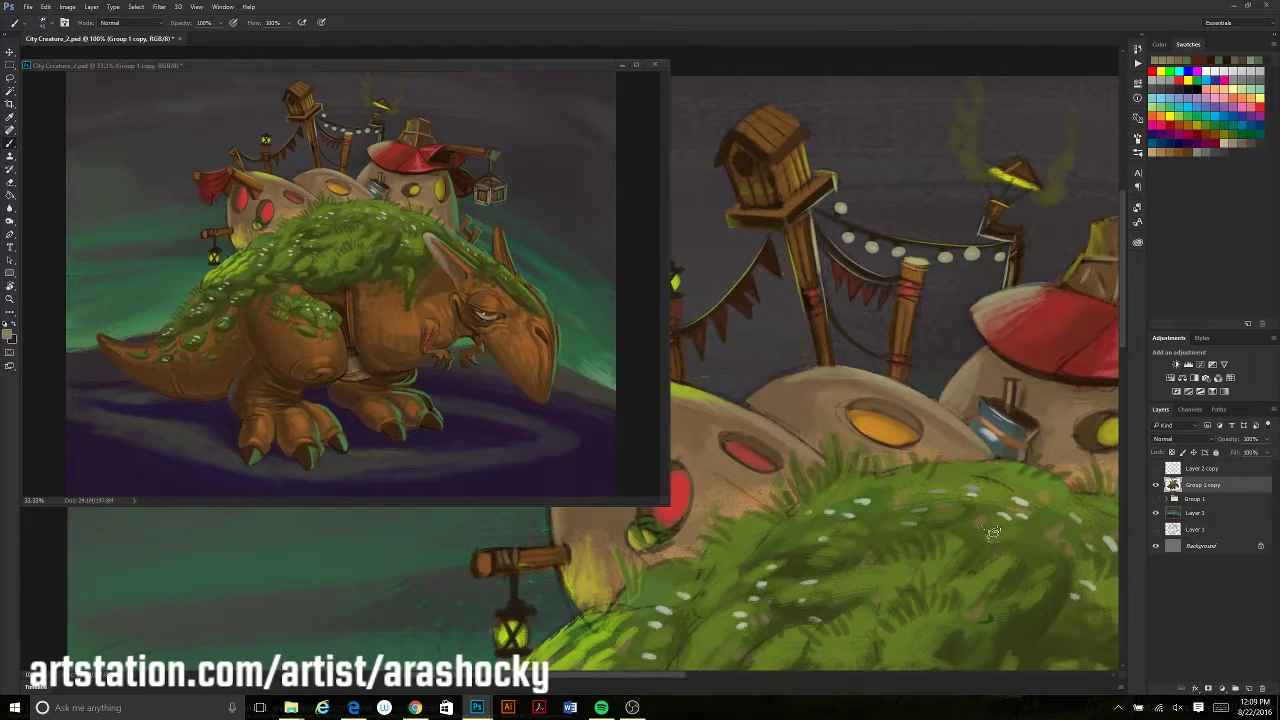
Zoom out and recentre the view on the creature's mossy body
mouse_move(626, 379)
mouse_down()
mouse_move(781, 289)
mouse_move(727, 375)
mouse_move(701, 269)
mouse_up()
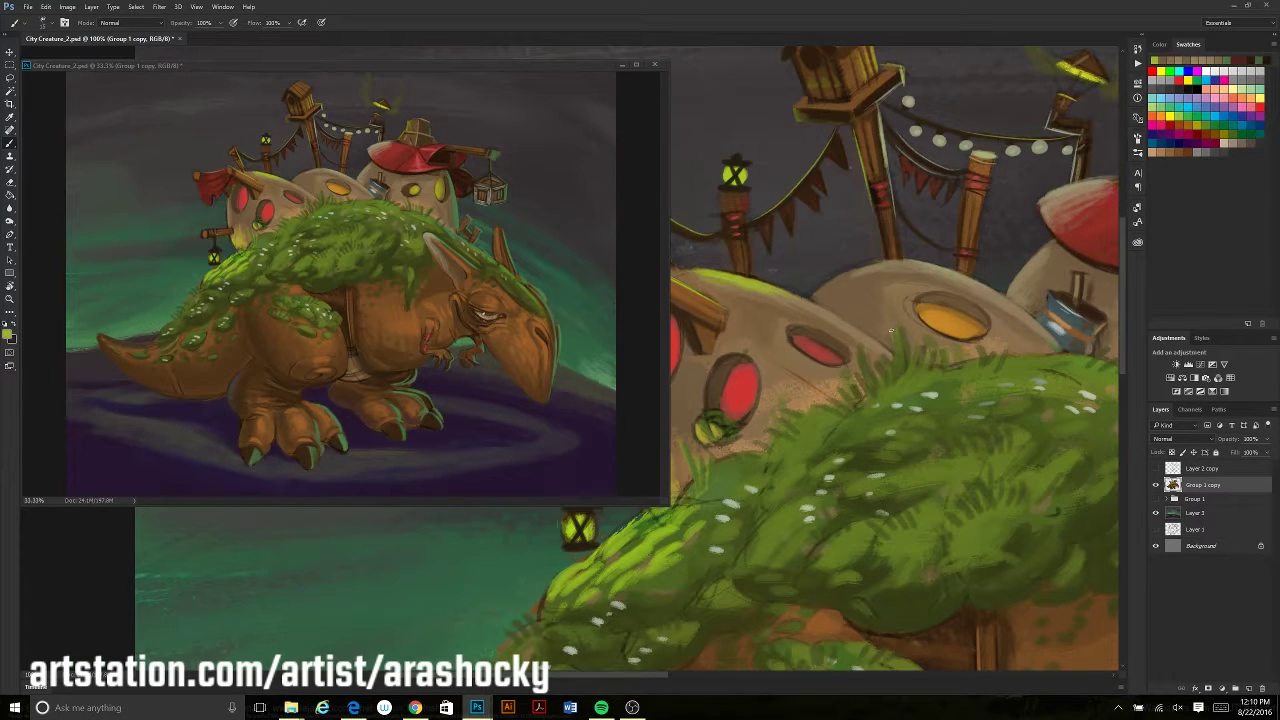
mouse_move(888, 437)
mouse_down()
mouse_move(767, 429)
mouse_move(788, 427)
mouse_up()
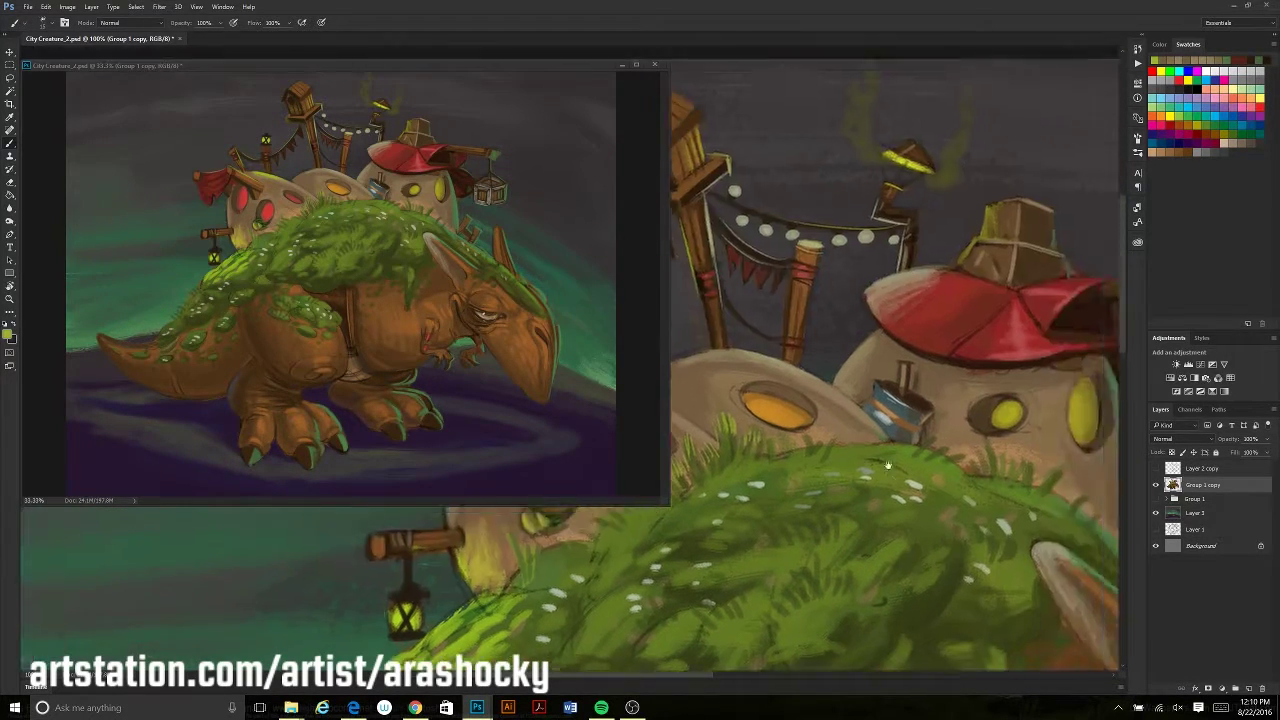
drag(811, 477, 917, 483)
key(ctrl+minus)
mouse_move(827, 412)
mouse_down()
mouse_move(857, 387)
mouse_move(812, 365)
mouse_move(823, 380)
mouse_move(807, 423)
mouse_move(731, 472)
mouse_move(532, 452)
mouse_up()
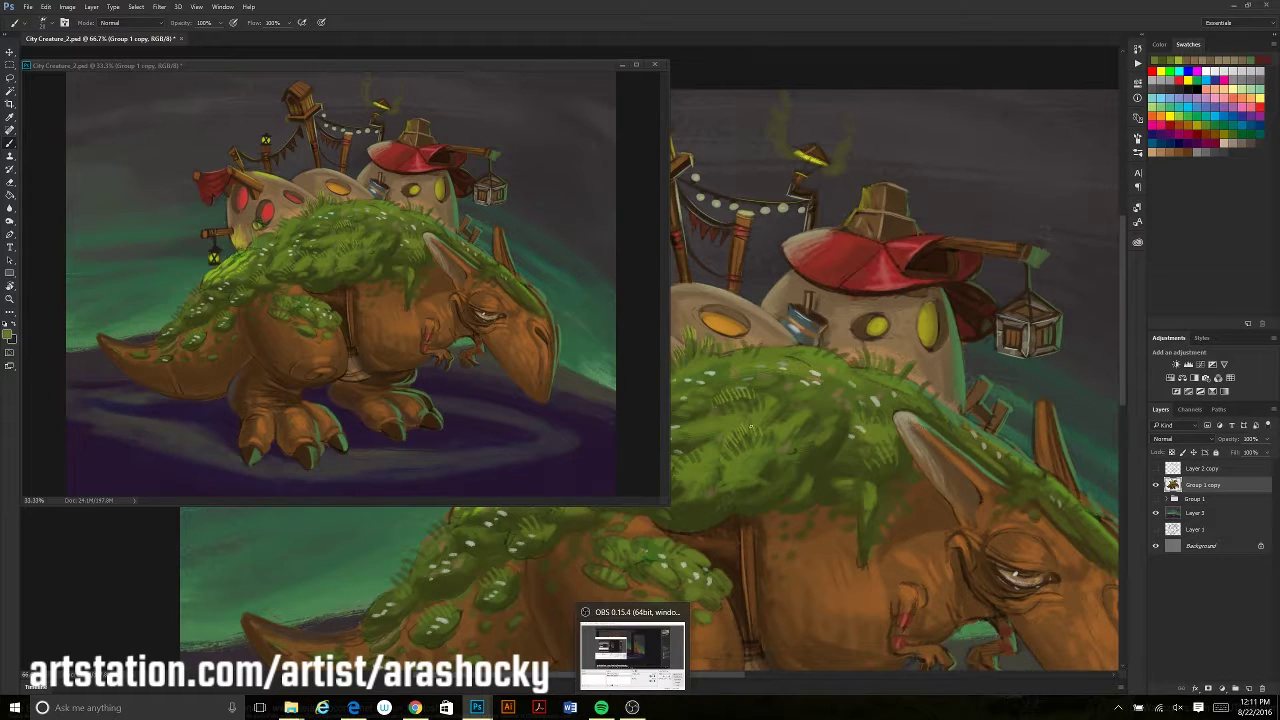
Zoom in on the creature's head and birdhouses, toggling between eyedropper and brush
key(i)
mouse_move(755, 216)
mouse_down()
mouse_move(765, 300)
mouse_move(905, 460)
mouse_move(929, 535)
mouse_up()
key(b)
key(i)
key(b)
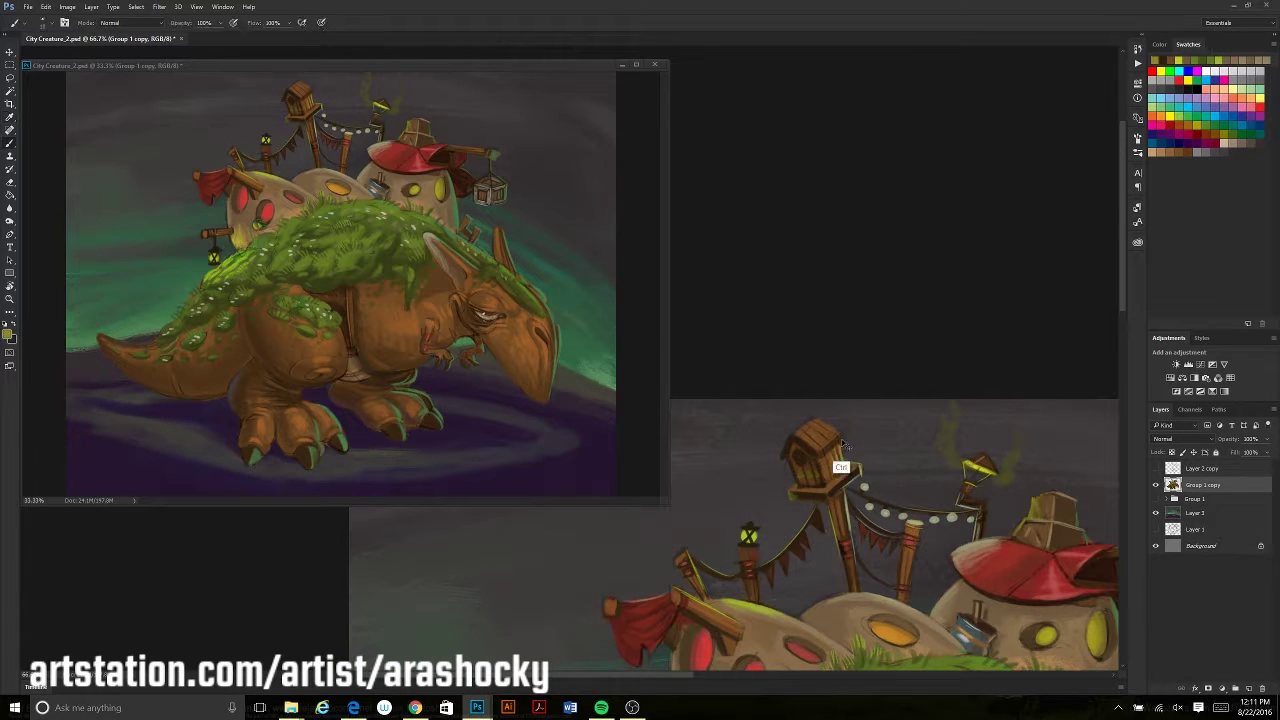
key(ctrl+minus)
key(ctrl+plus)
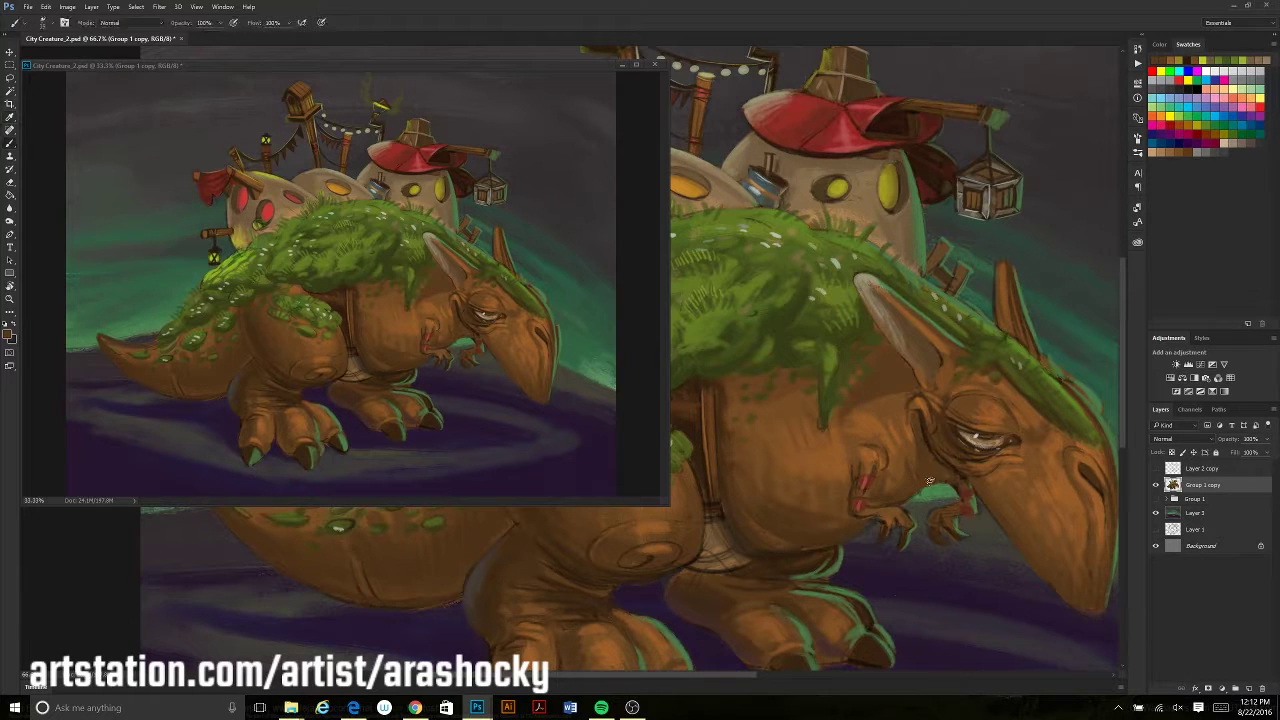
Sample a colour from the creature, add a new empty layer, and confirm a new paint colour
key(i)
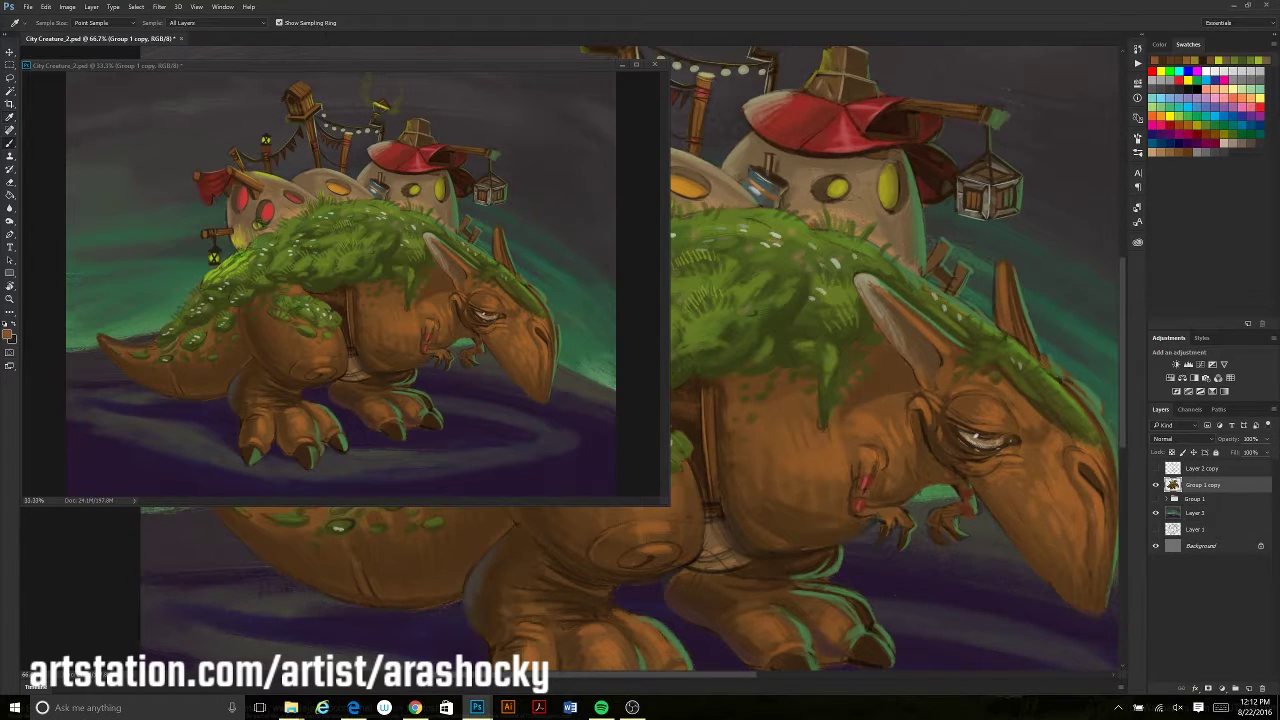
alt+click(995, 392)
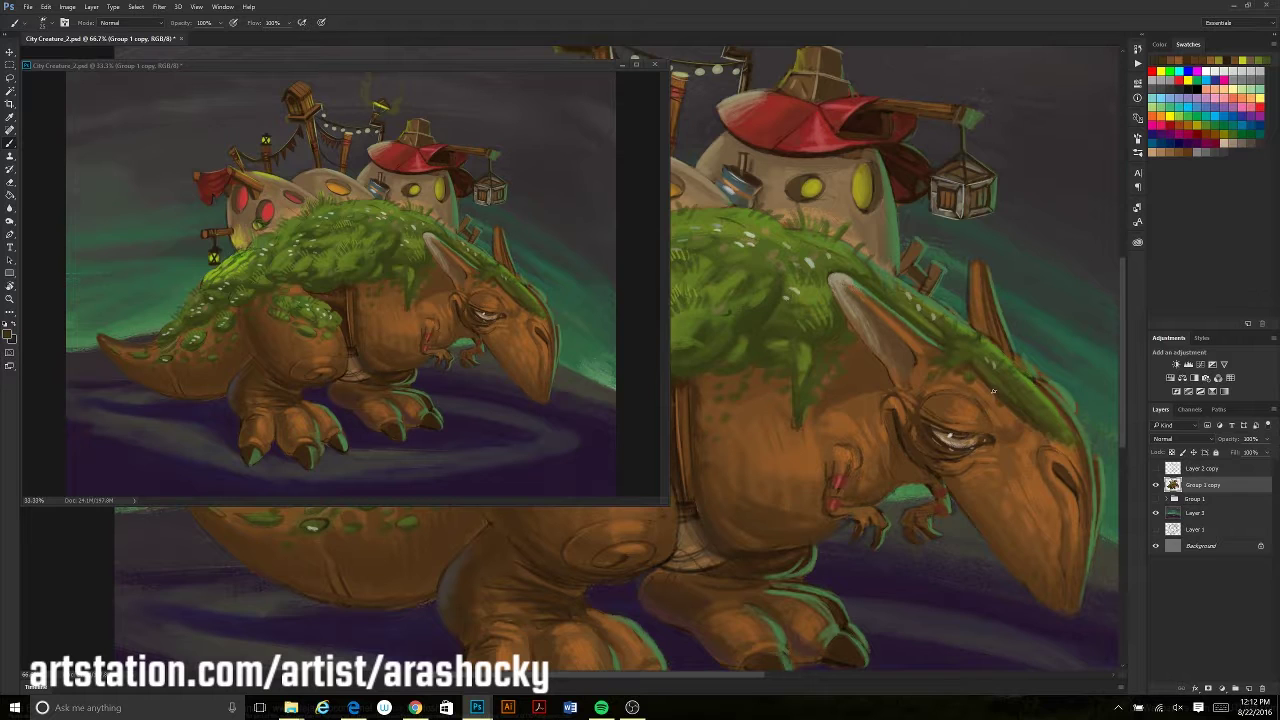
key(ctrl+shift+alt+n)
right_click(928, 128)
key(Escape)
alt+click(894, 406)
key(Return)
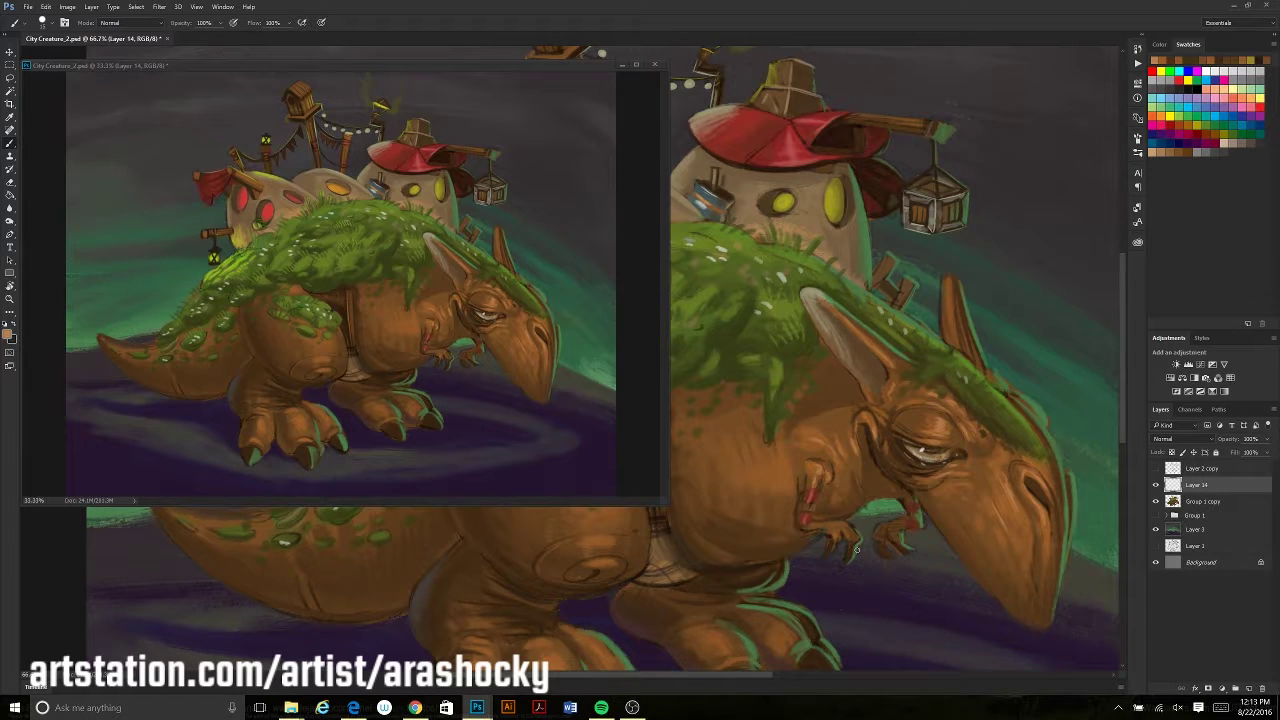
Survey the creature's legs, feet and the houses above them
drag(769, 462, 824, 482)
drag(760, 404, 783, 552)
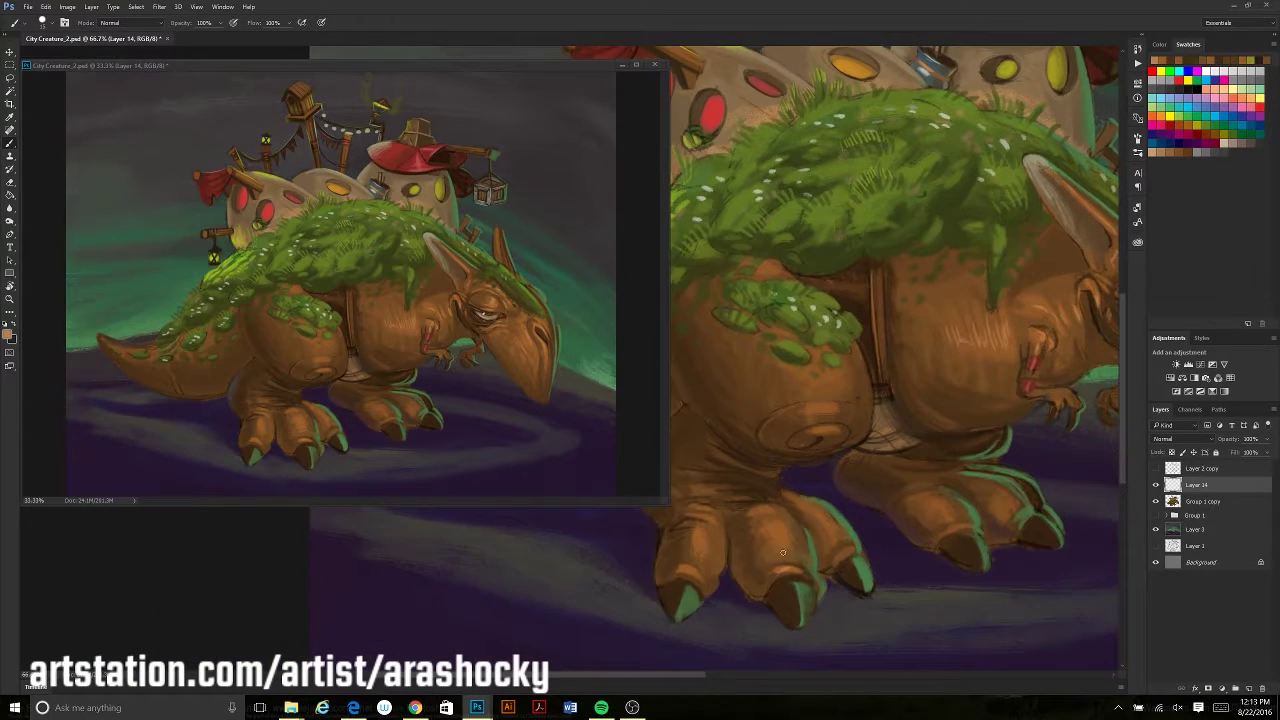
scroll(765, 510, down, 1)
scroll(940, 493, down, 1)
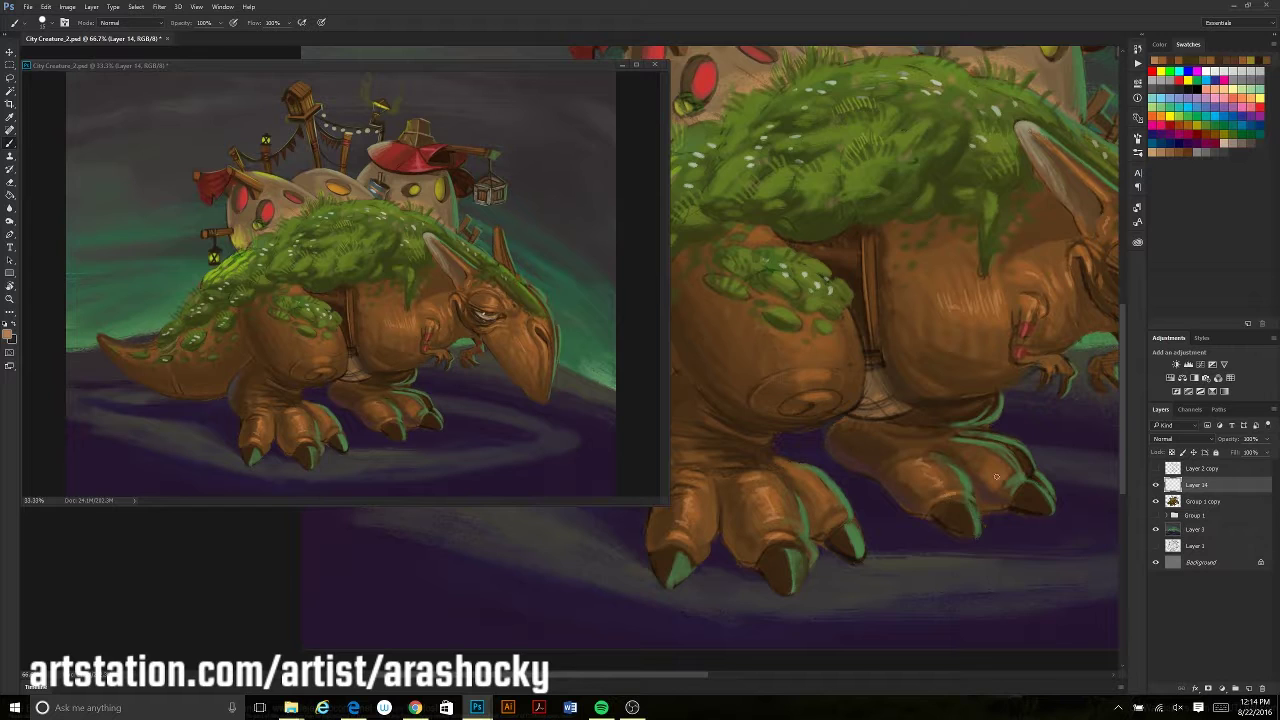
scroll(996, 477, up, 2)
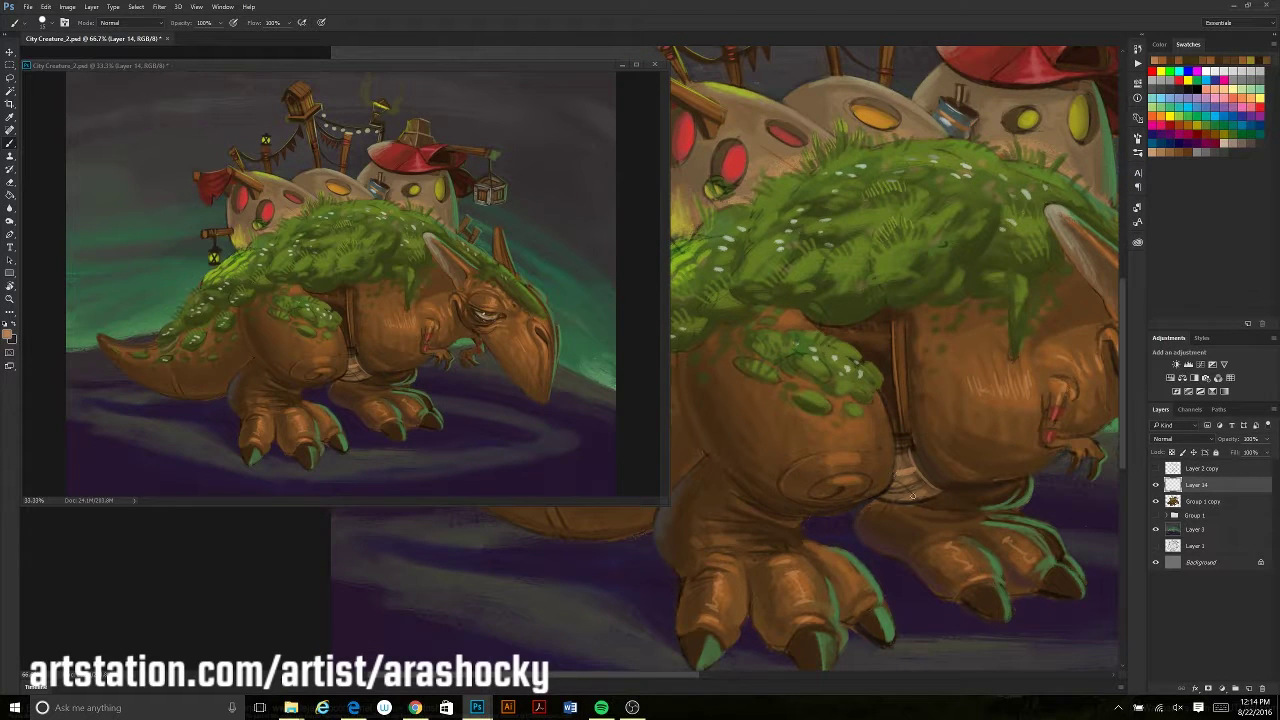
scroll(886, 534, up, 1)
scroll(938, 541, up, 1)
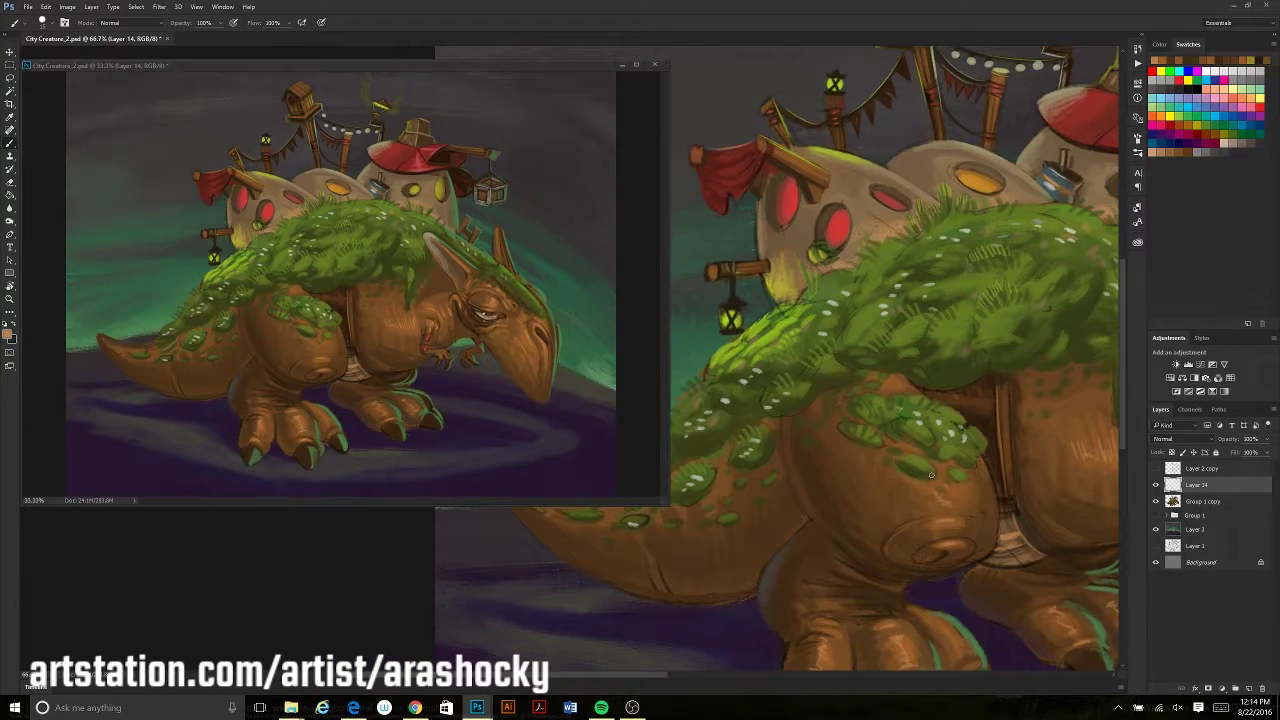
drag(931, 475, 915, 389)
mouse_move(807, 431)
mouse_down()
mouse_move(807, 567)
mouse_move(577, 657)
mouse_up()
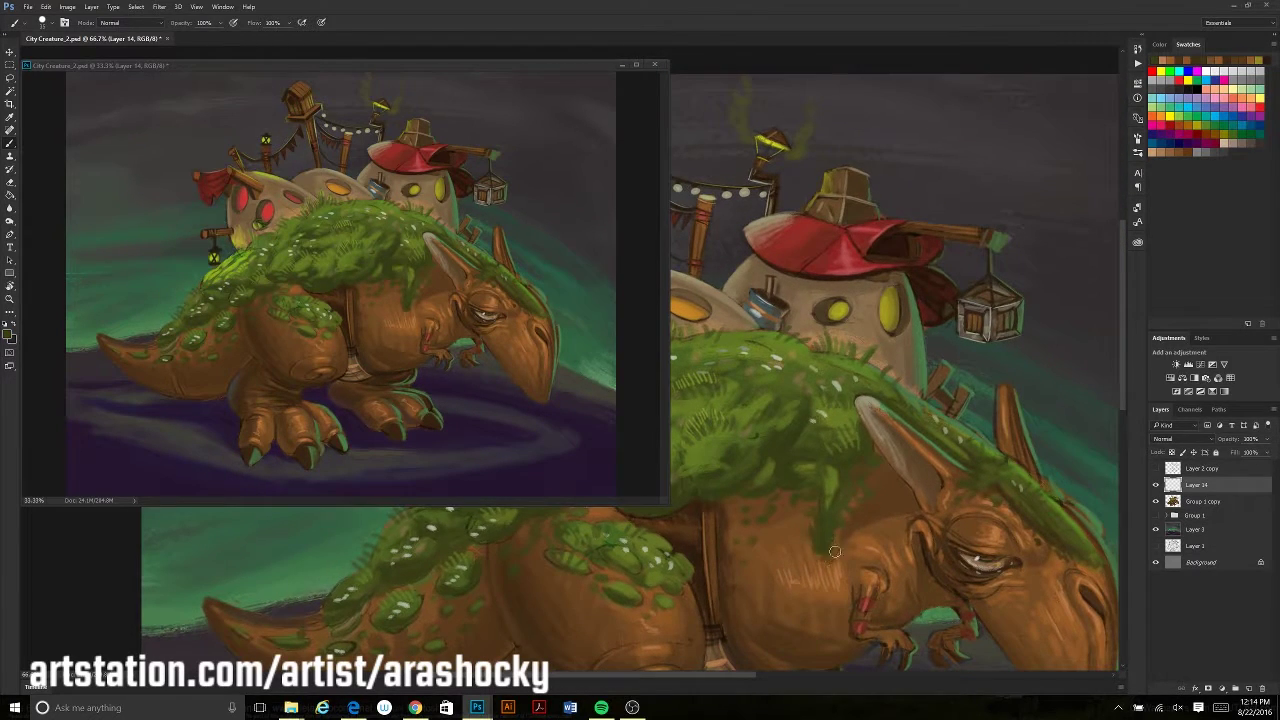
drag(834, 551, 914, 511)
mouse_move(834, 605)
mouse_down()
mouse_move(951, 560)
mouse_move(981, 395)
mouse_up()
Sample a paint colour and return to the brush over the mossy back and rooftops
alt+click(811, 459)
key(b)
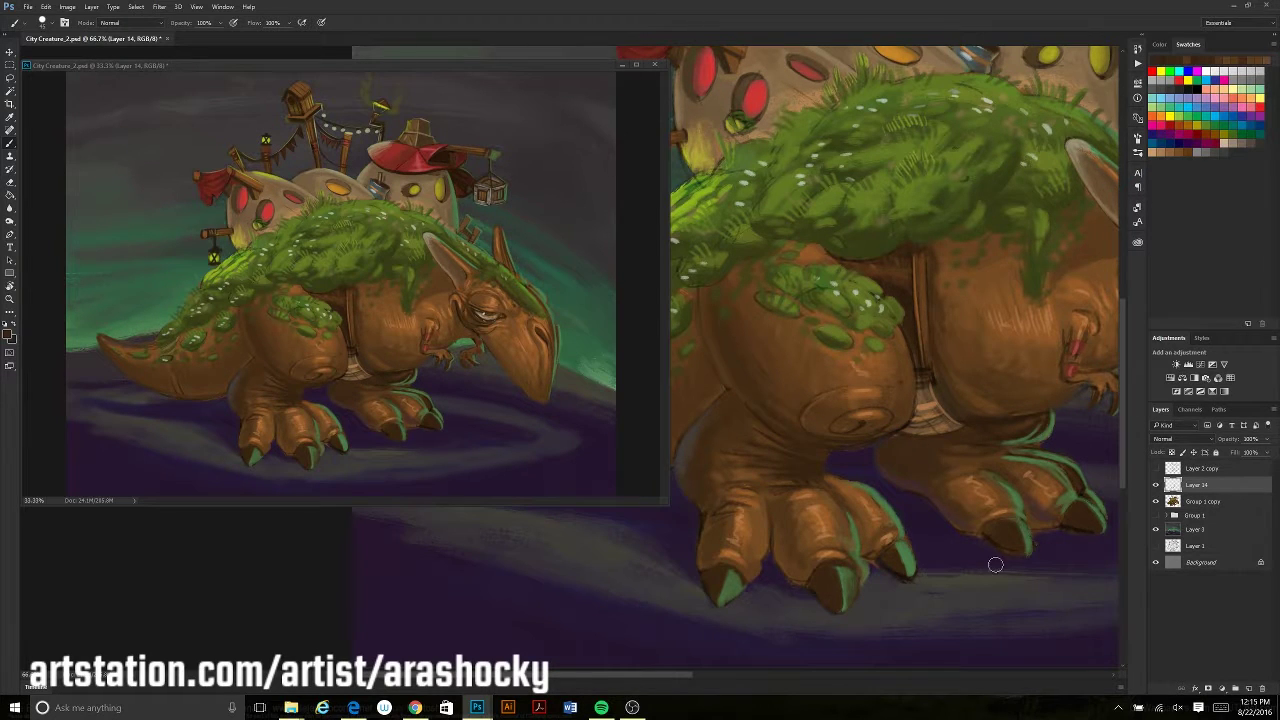
drag(681, 436, 751, 476)
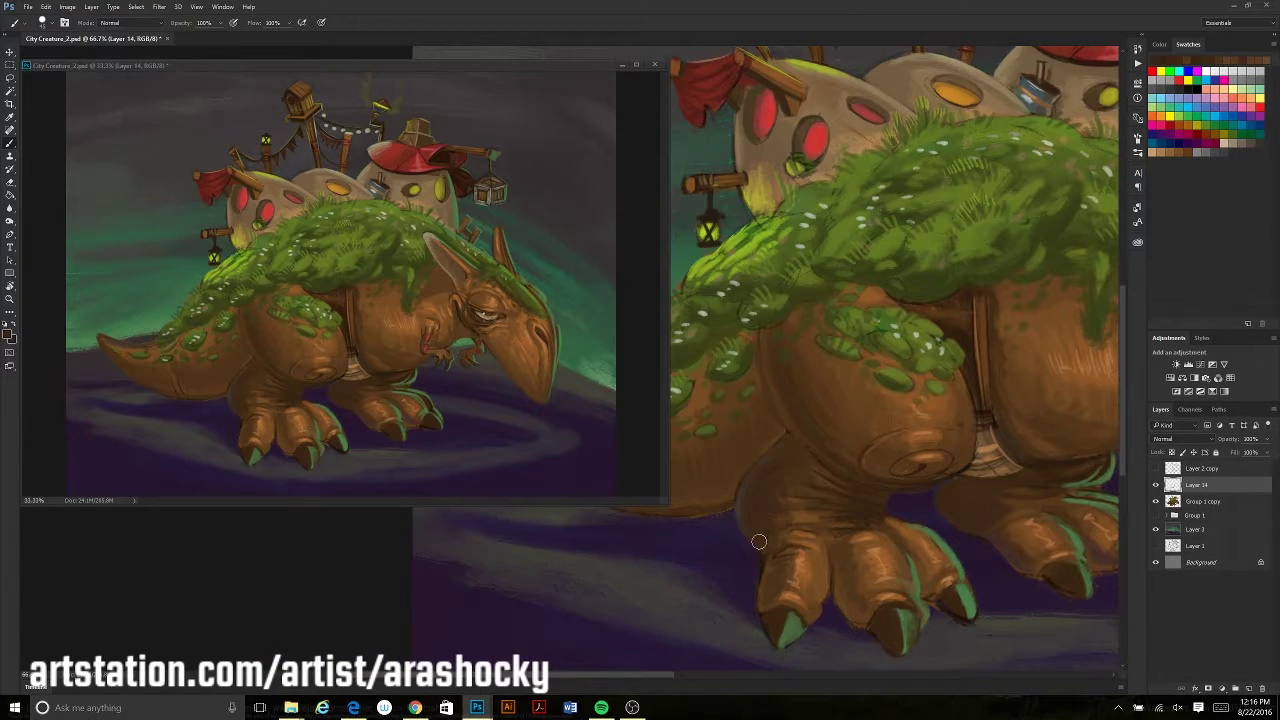
drag(776, 549, 888, 530)
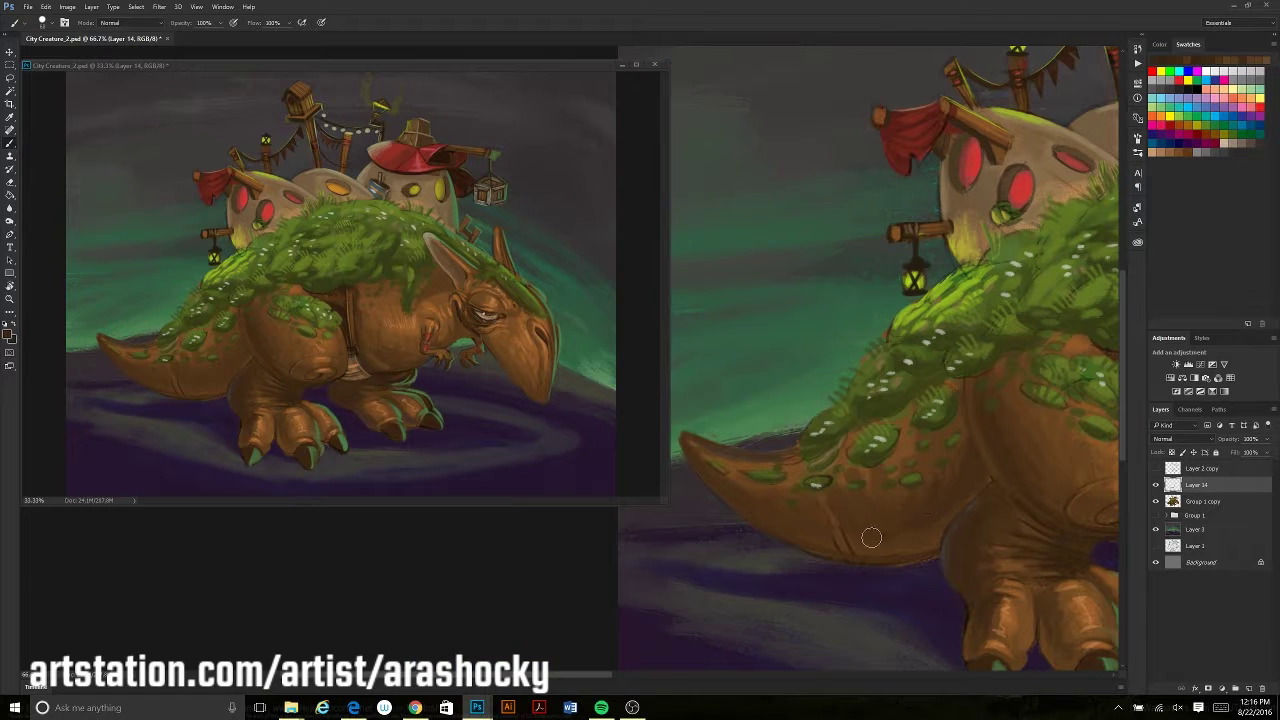
drag(710, 440, 889, 404)
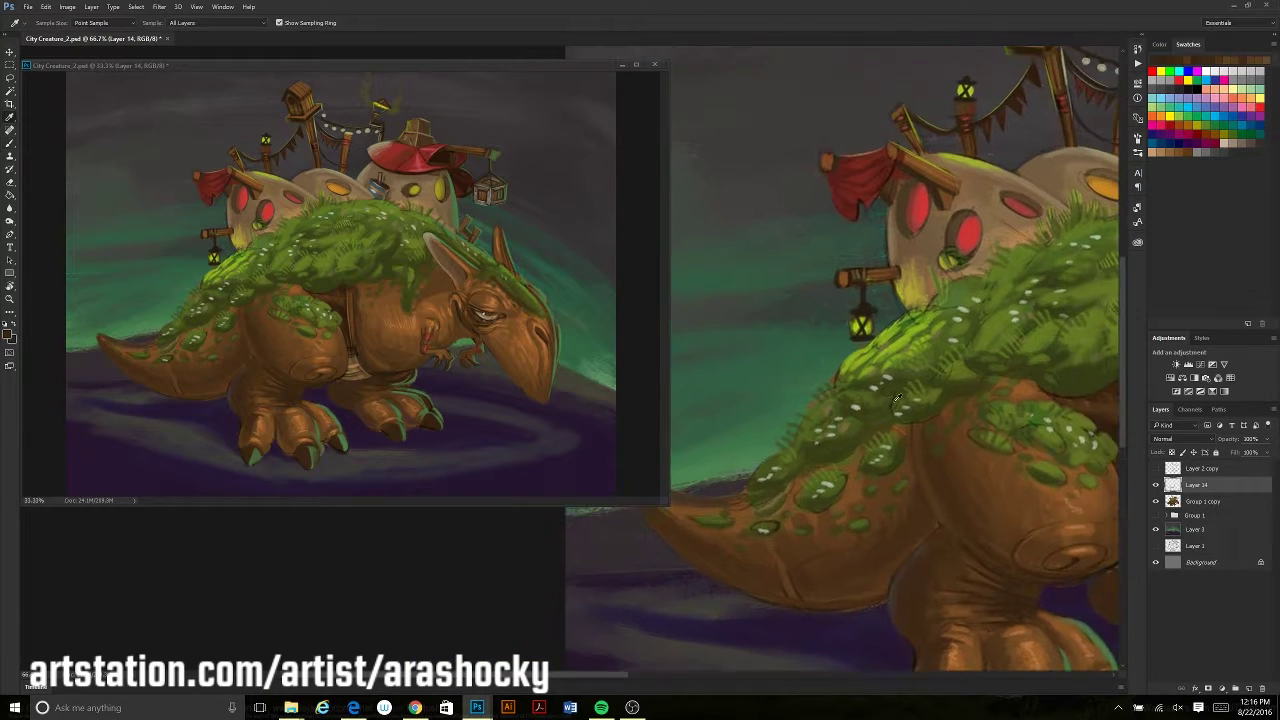
drag(911, 513, 967, 378)
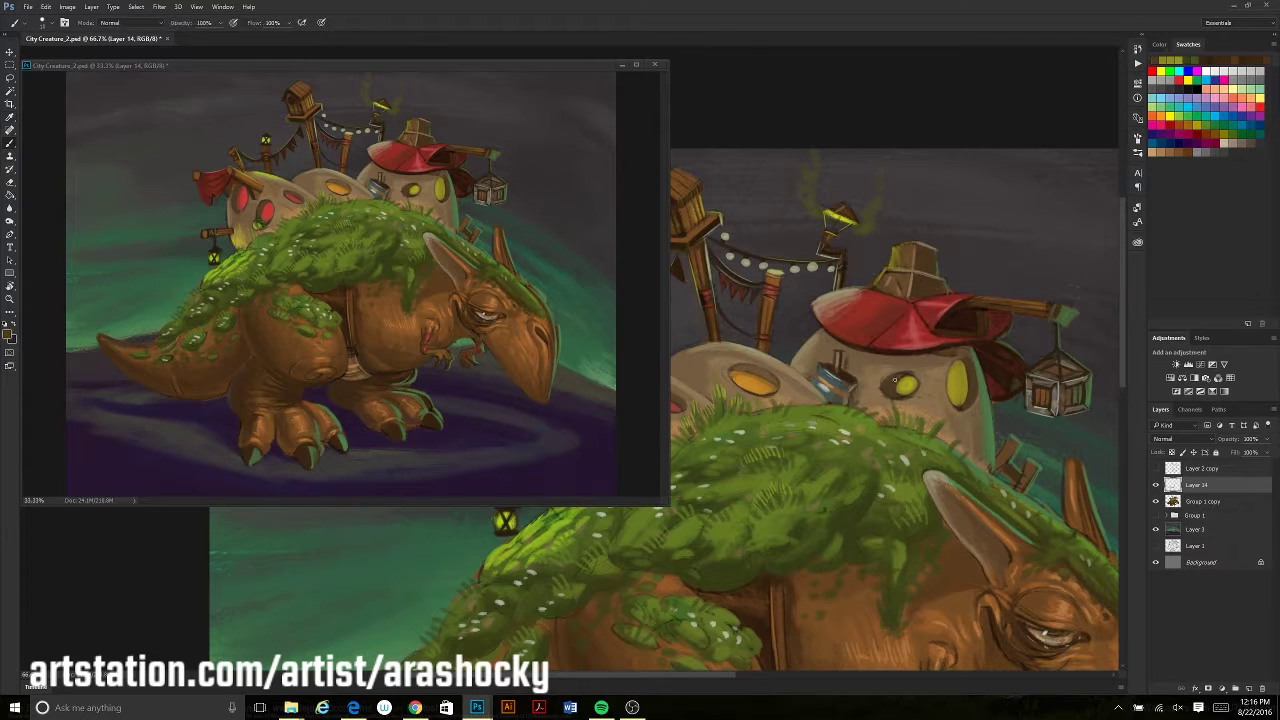
drag(883, 386, 893, 428)
key(b)
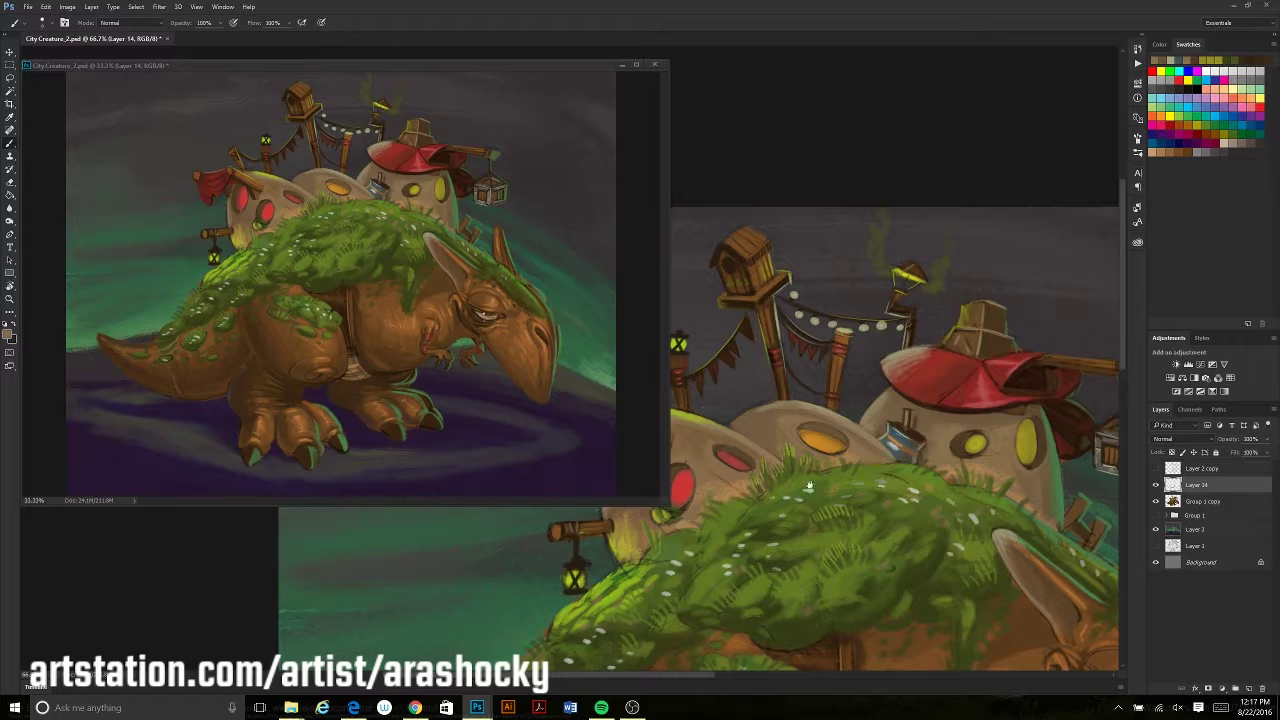
Sample moss green, hut-window red and a yellowish tone near the red awning
drag(963, 551, 850, 460)
alt+click(795, 519)
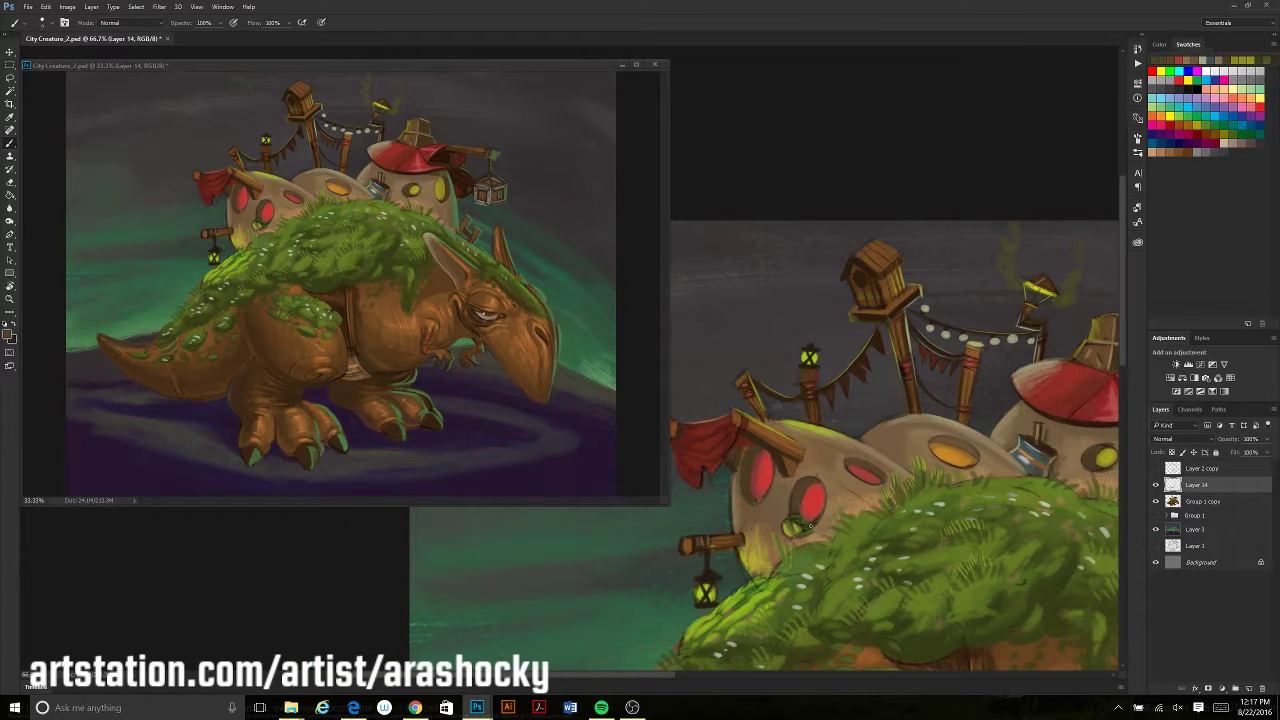
alt+click(758, 480)
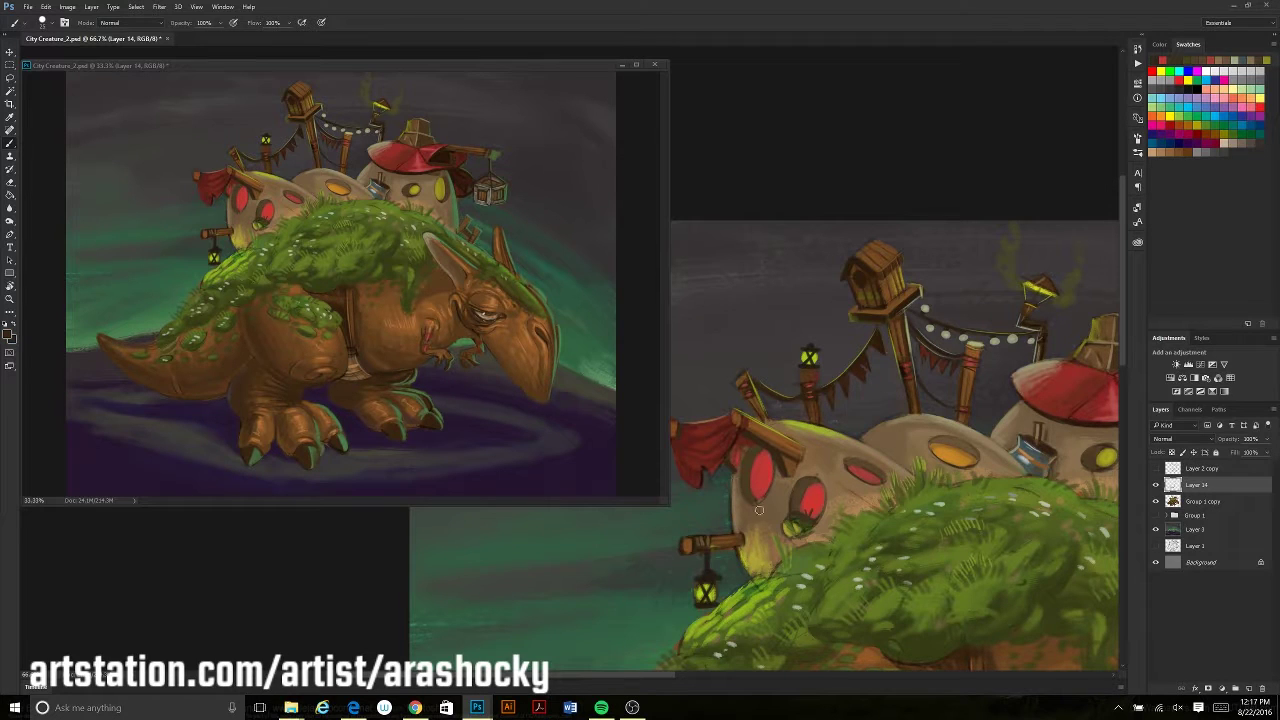
drag(735, 415, 805, 457)
alt+click(805, 457)
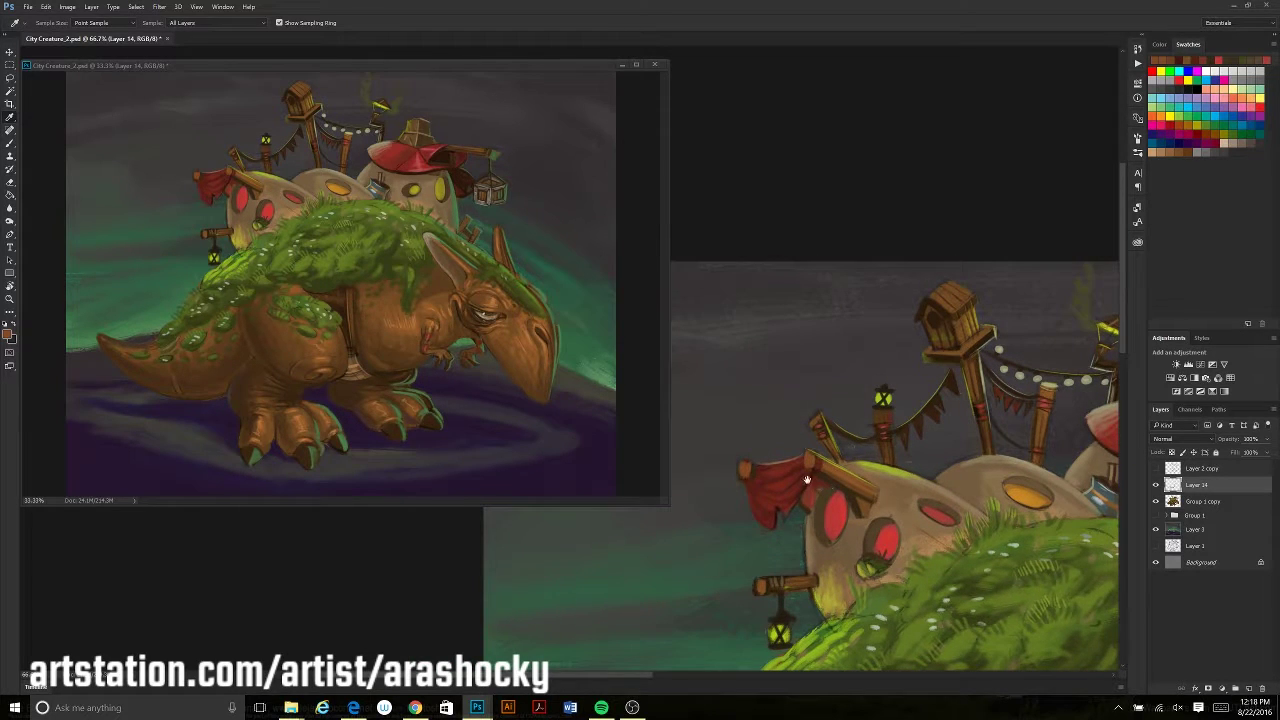
drag(812, 589, 844, 482)
drag(800, 522, 790, 408)
Sample colours from the creature's face and frame its head at the lower right
alt+click(784, 348)
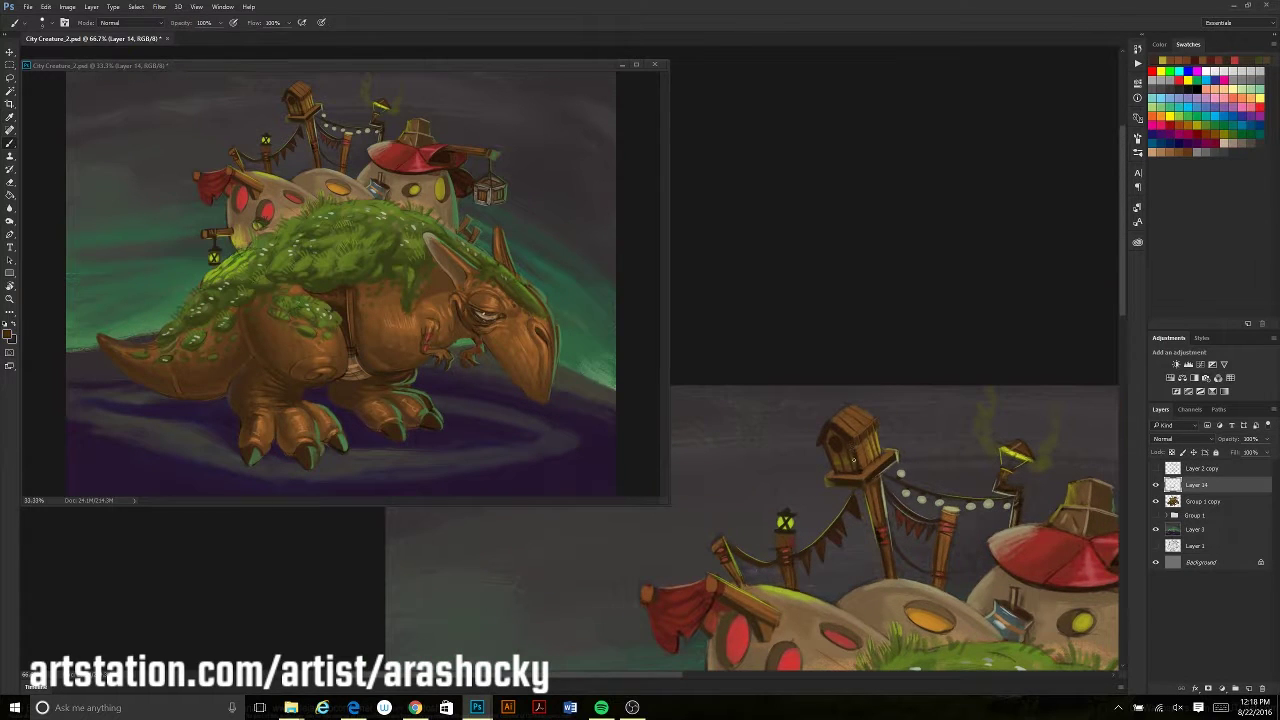
drag(869, 481, 903, 409)
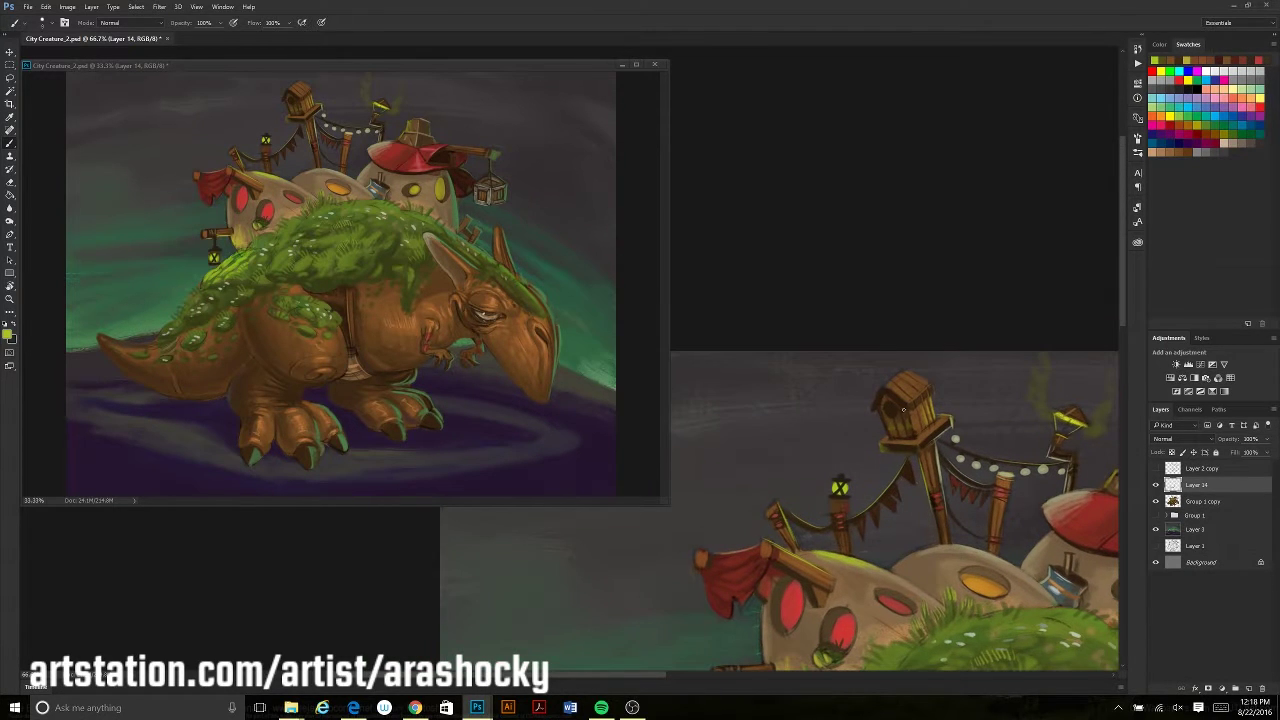
mouse_move(942, 478)
mouse_down()
mouse_move(791, 520)
mouse_move(723, 523)
mouse_move(815, 477)
mouse_move(852, 500)
mouse_up()
alt+click(780, 461)
alt+click(872, 523)
alt+click(862, 518)
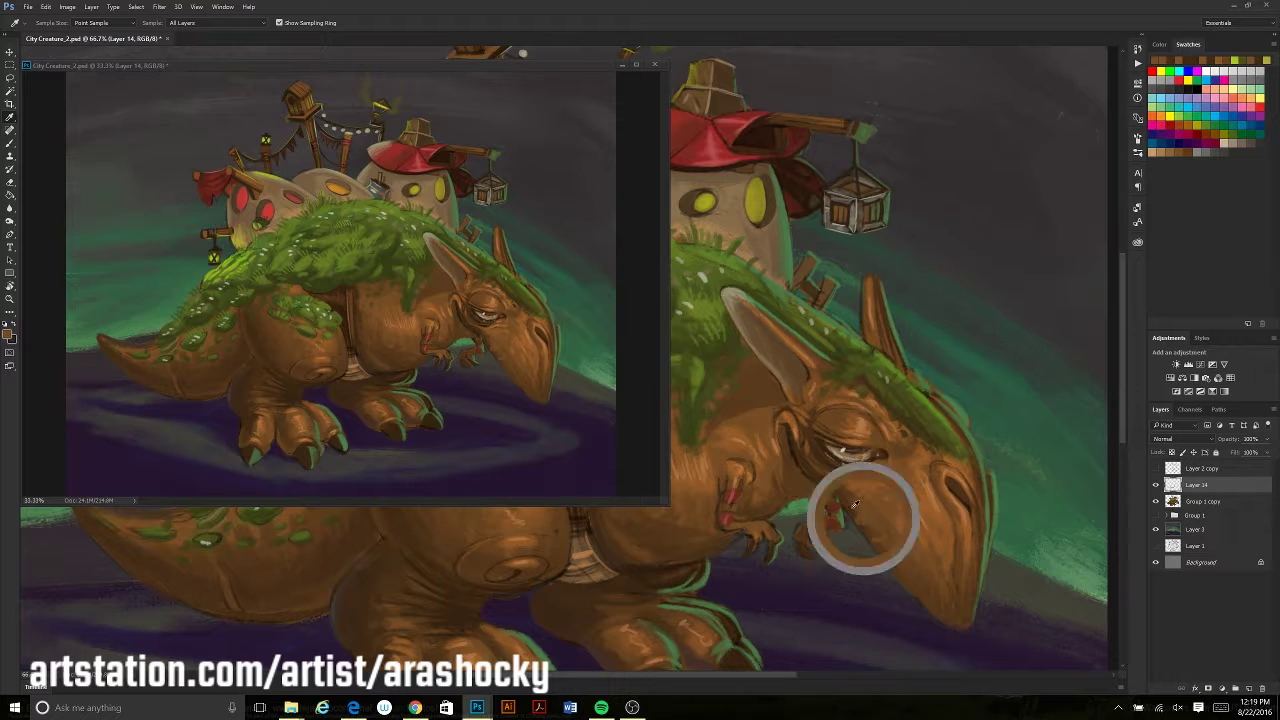
alt+click(790, 440)
drag(773, 471, 810, 530)
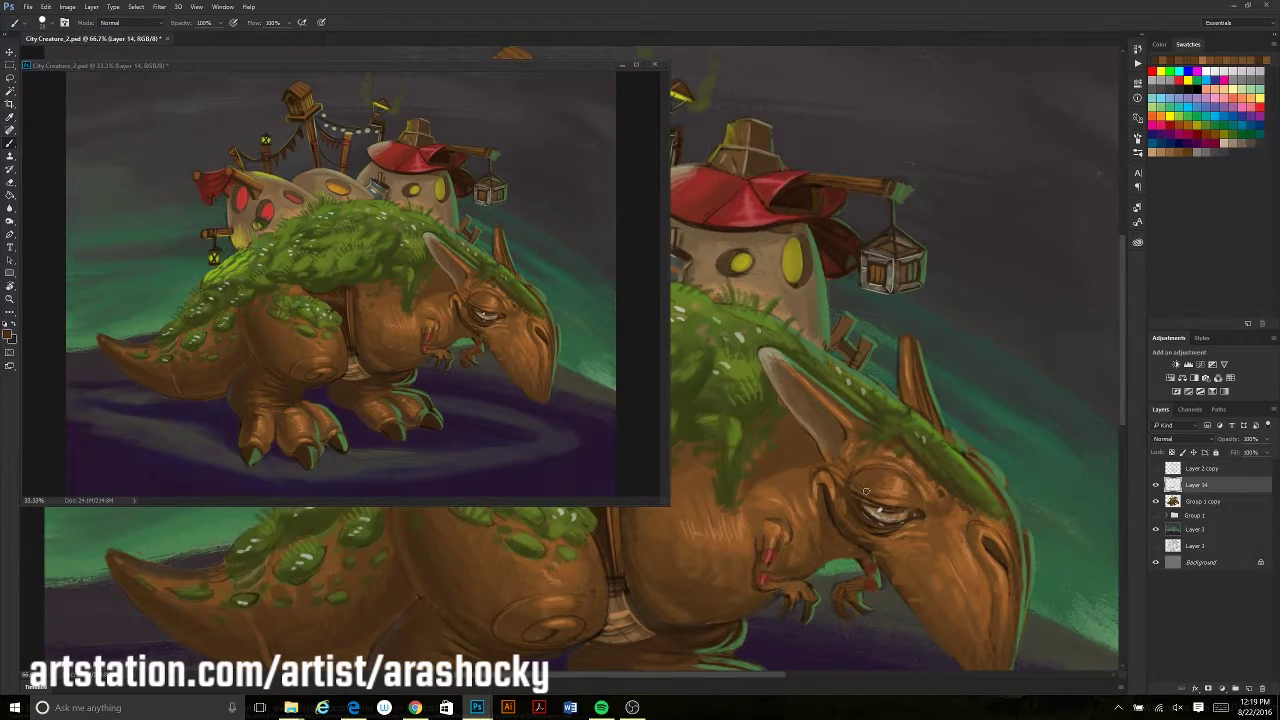
scroll(862, 484, down, 2)
Add a darker mark and stroke near the creature's toes
mouse_move(813, 505)
mouse_down()
mouse_move(813, 578)
mouse_move(909, 598)
mouse_up()
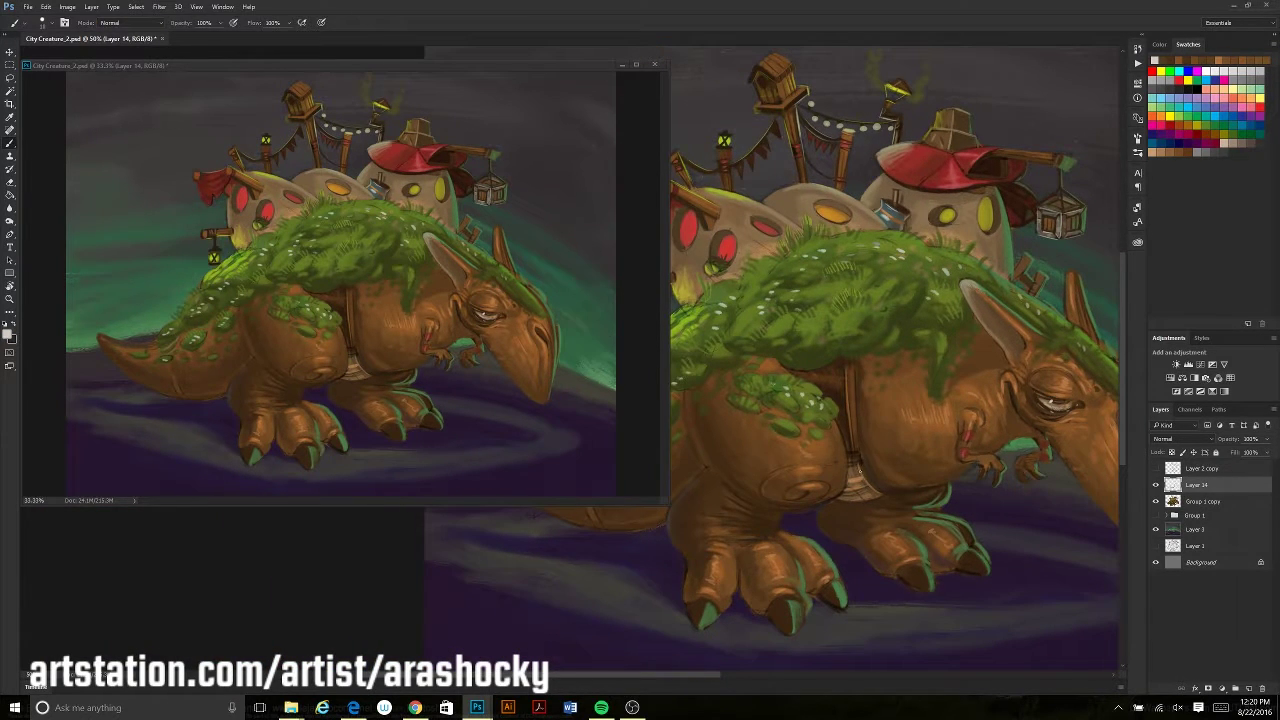
alt+click(880, 484)
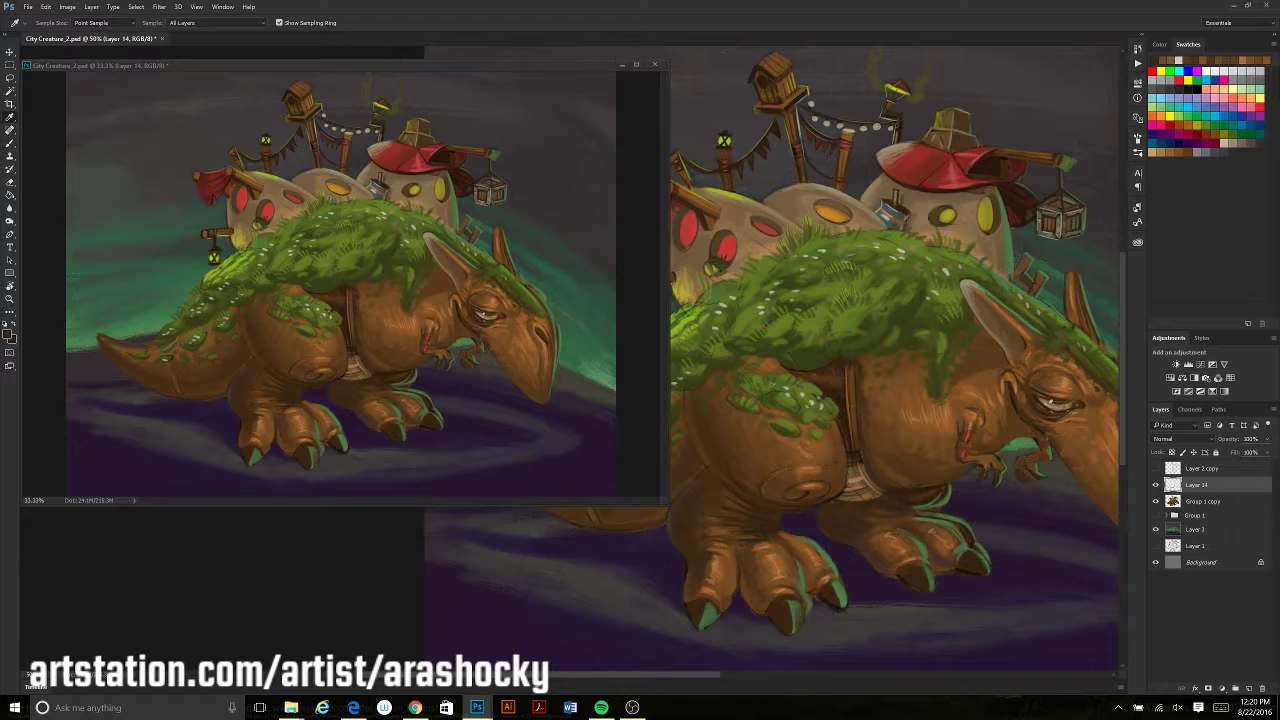
alt+click(848, 510)
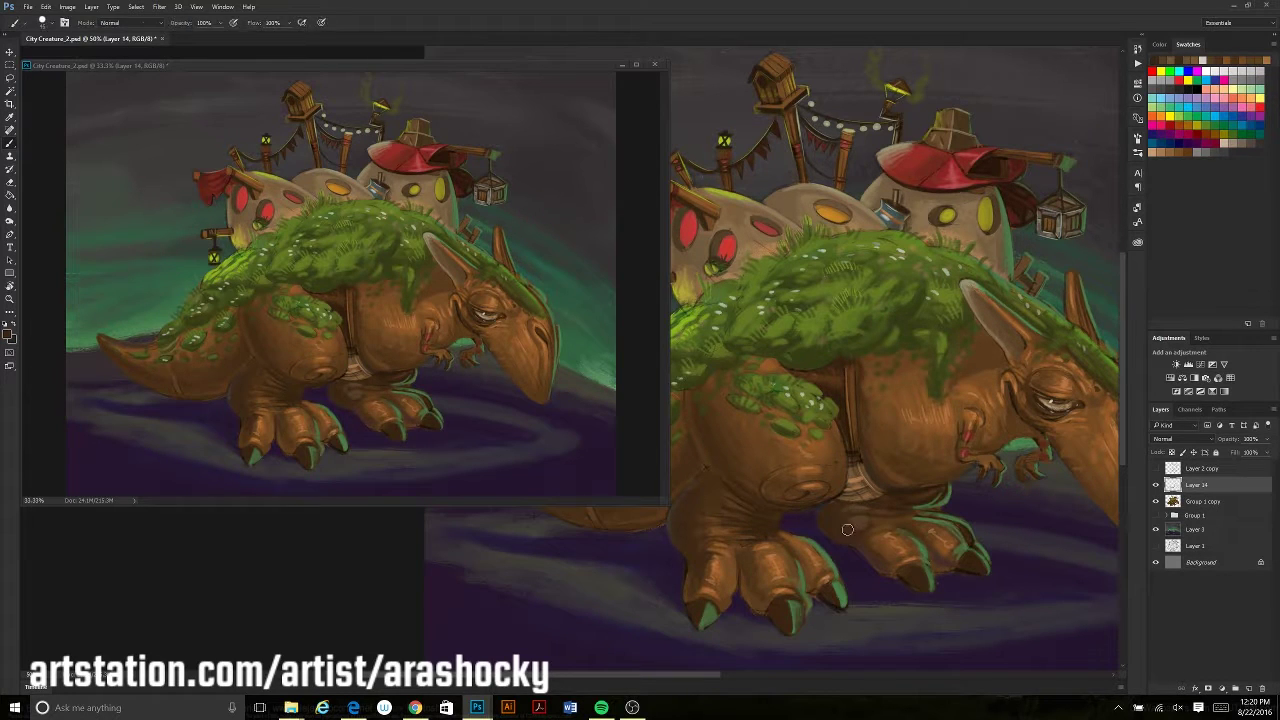
mouse_move(822, 540)
mouse_down()
mouse_move(812, 550)
mouse_move(867, 558)
mouse_move(727, 638)
mouse_up()
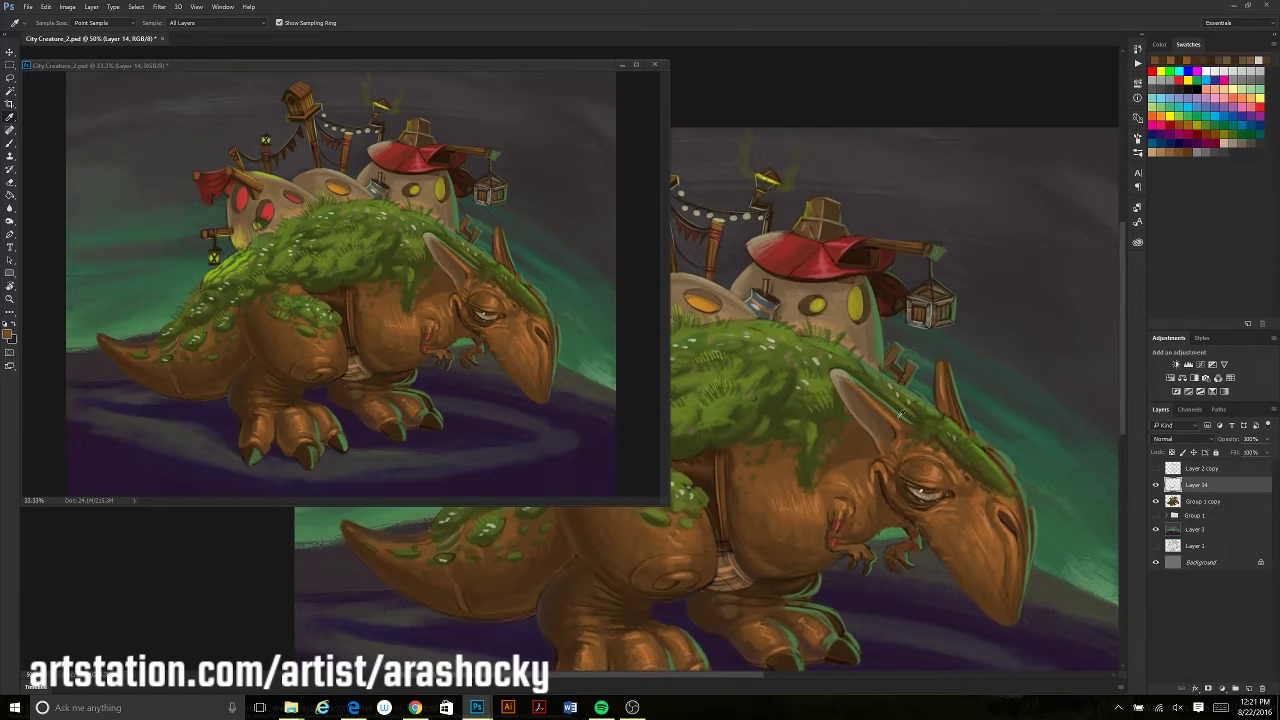
Sample a creature brown, then the hut window's red and the darker brown beside it
drag(968, 427, 1035, 432)
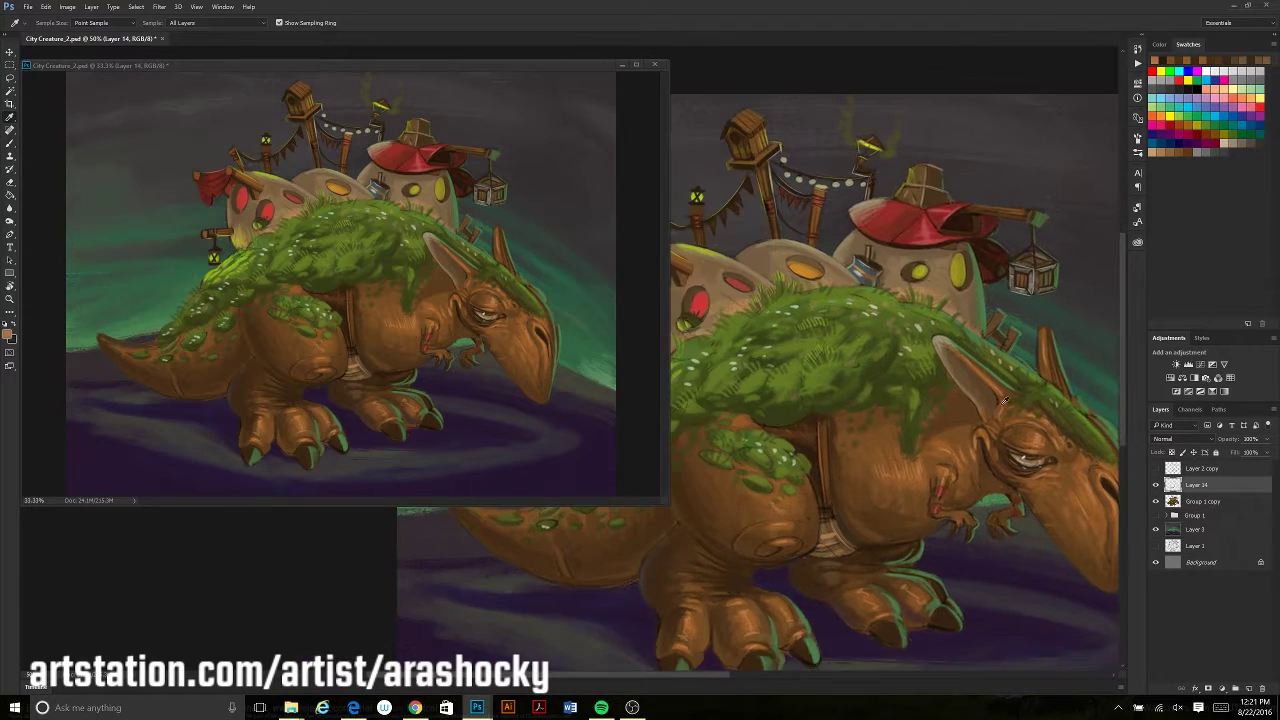
alt+click(1081, 573)
drag(1076, 641, 995, 580)
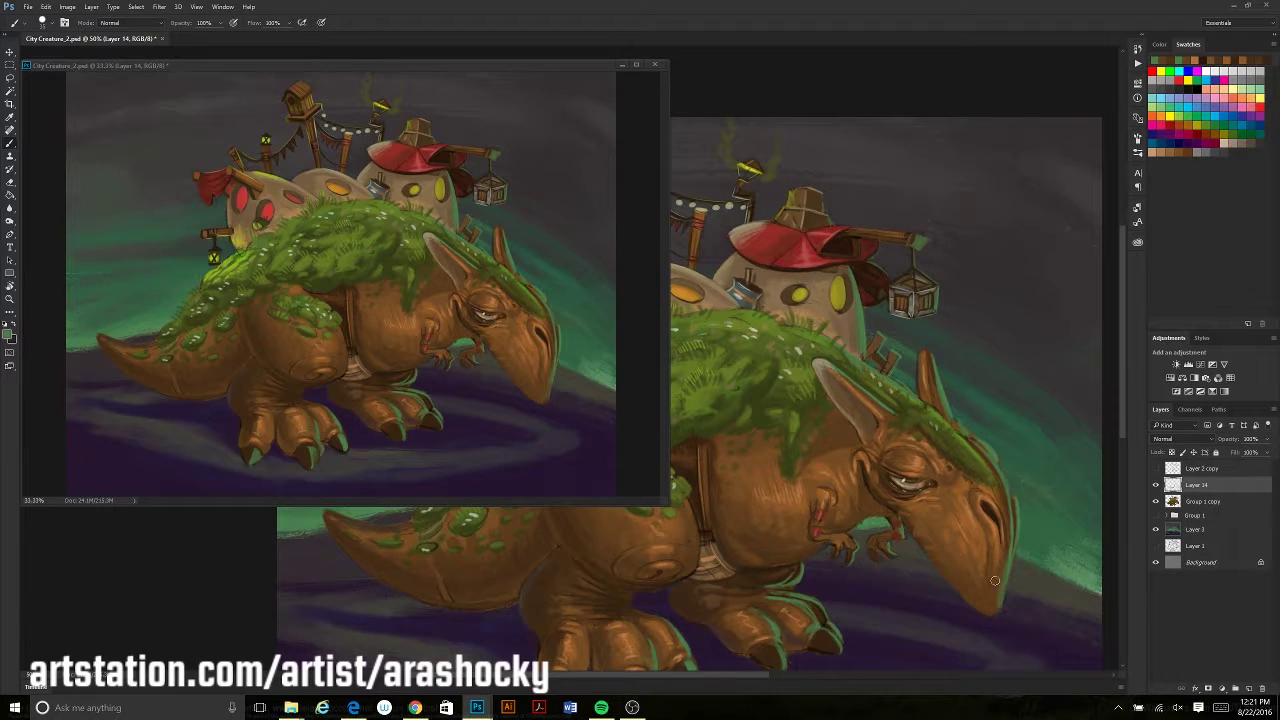
drag(786, 272, 889, 484)
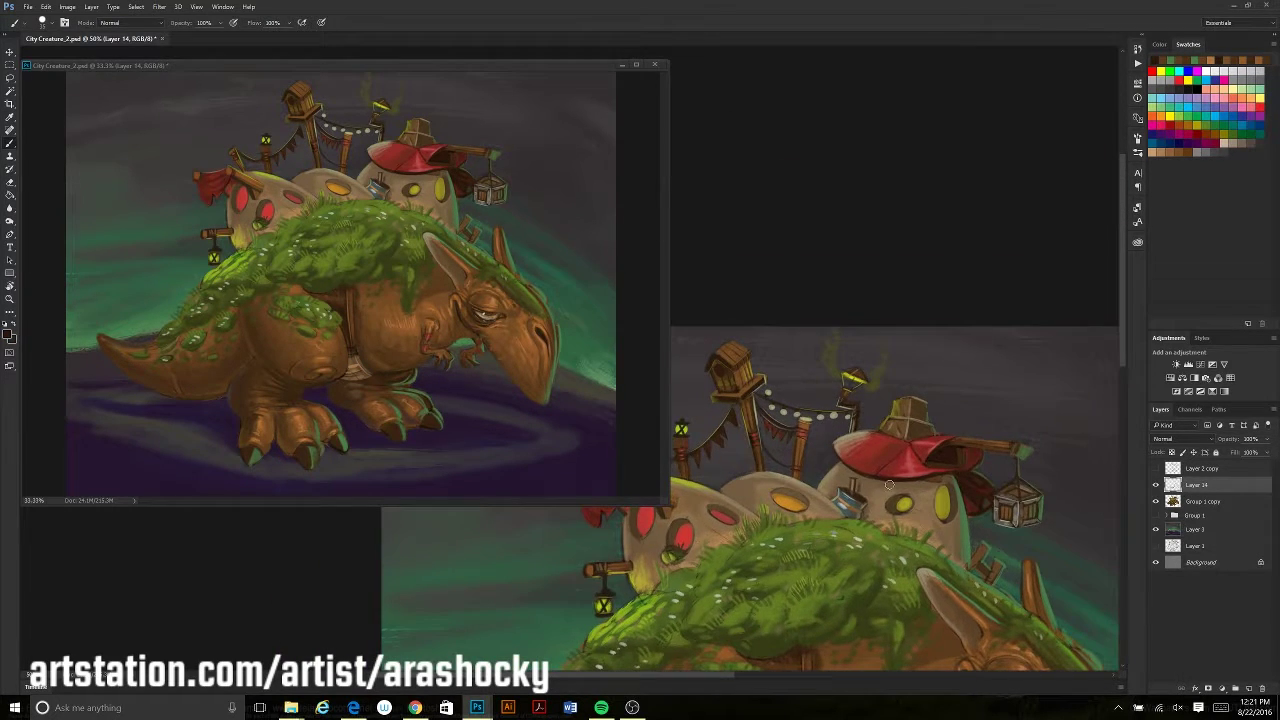
drag(735, 480, 839, 482)
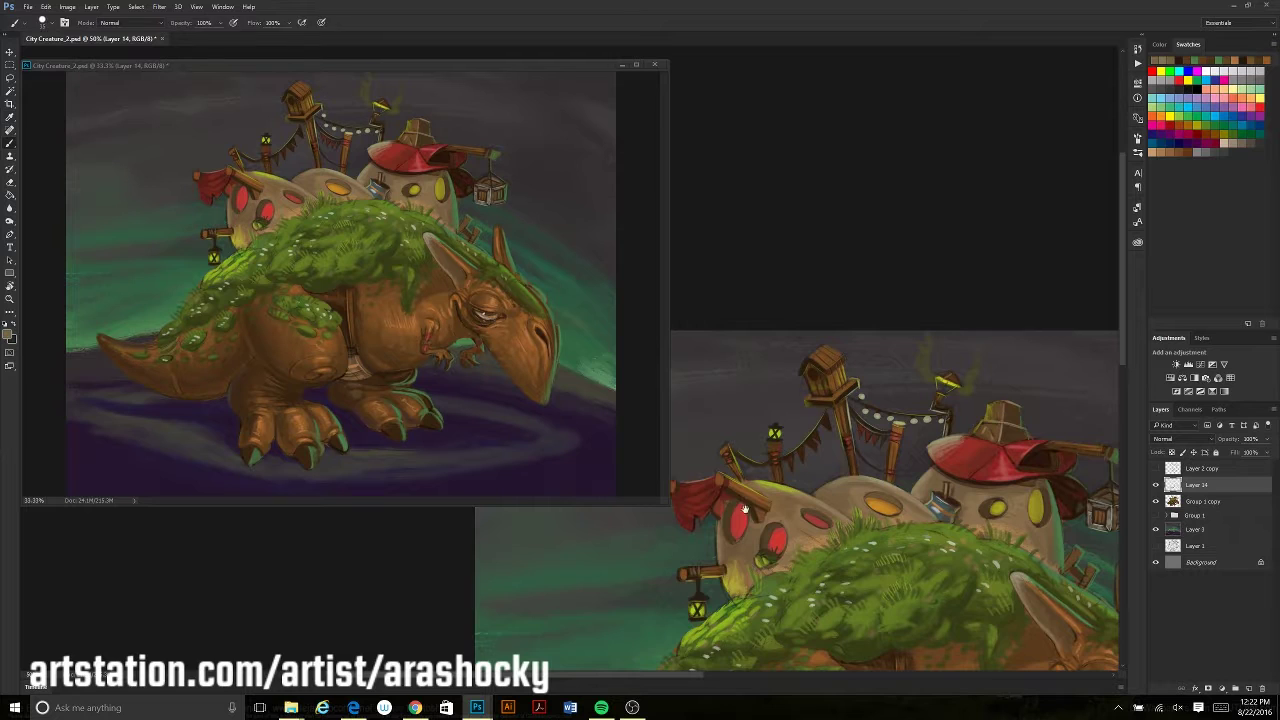
drag(776, 523, 803, 486)
alt+click(821, 497)
alt+click(826, 496)
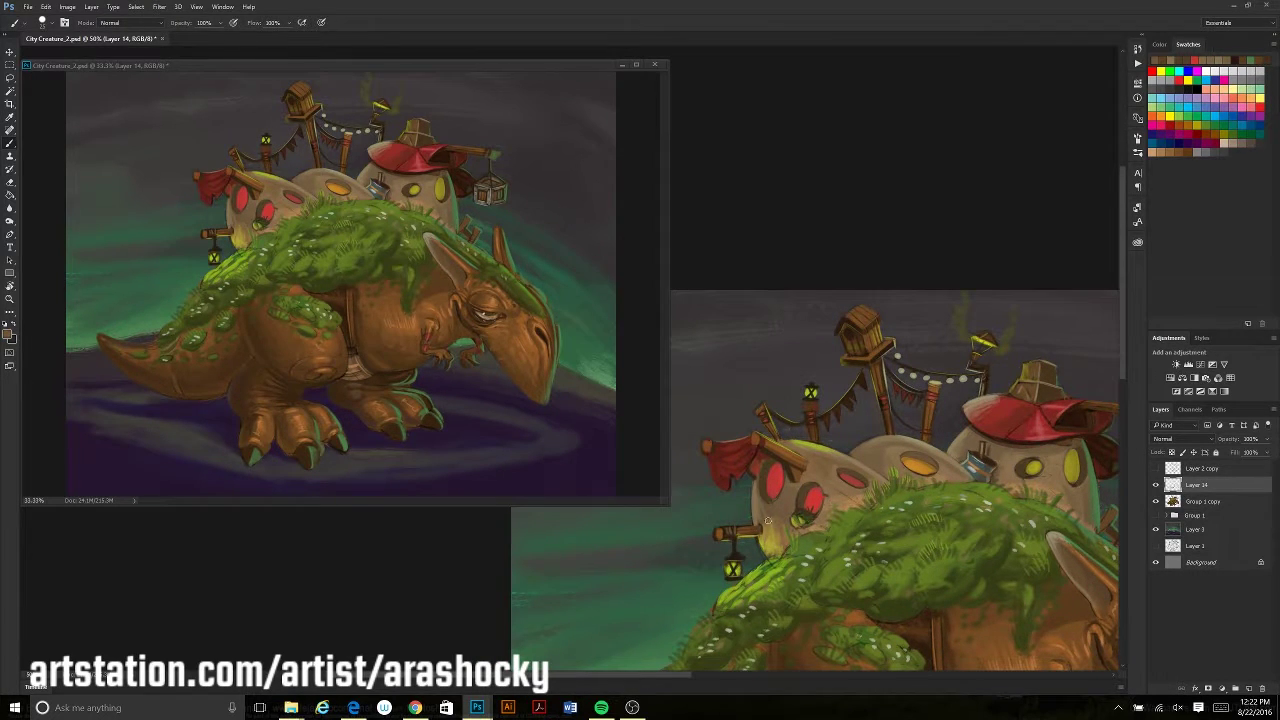
Resample red and brown from the huts and shrink the brush size
drag(908, 628, 889, 684)
key(b)
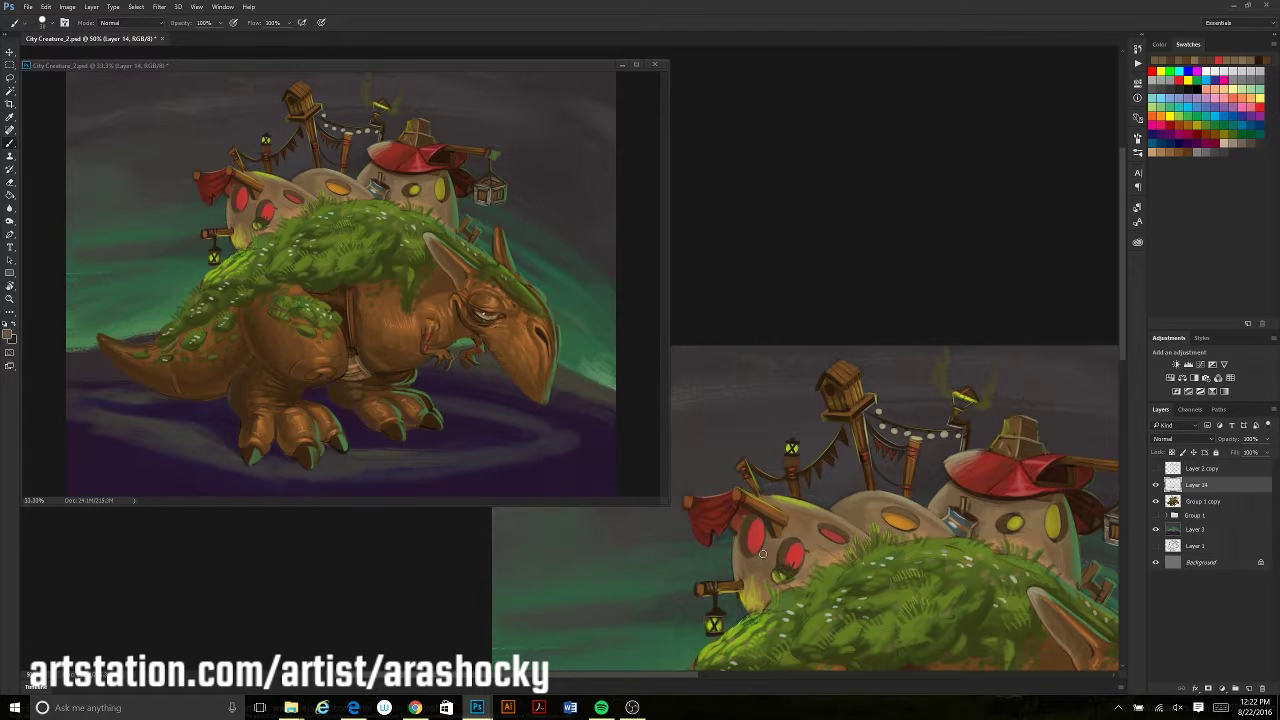
drag(813, 525, 828, 447)
drag(889, 513, 997, 436)
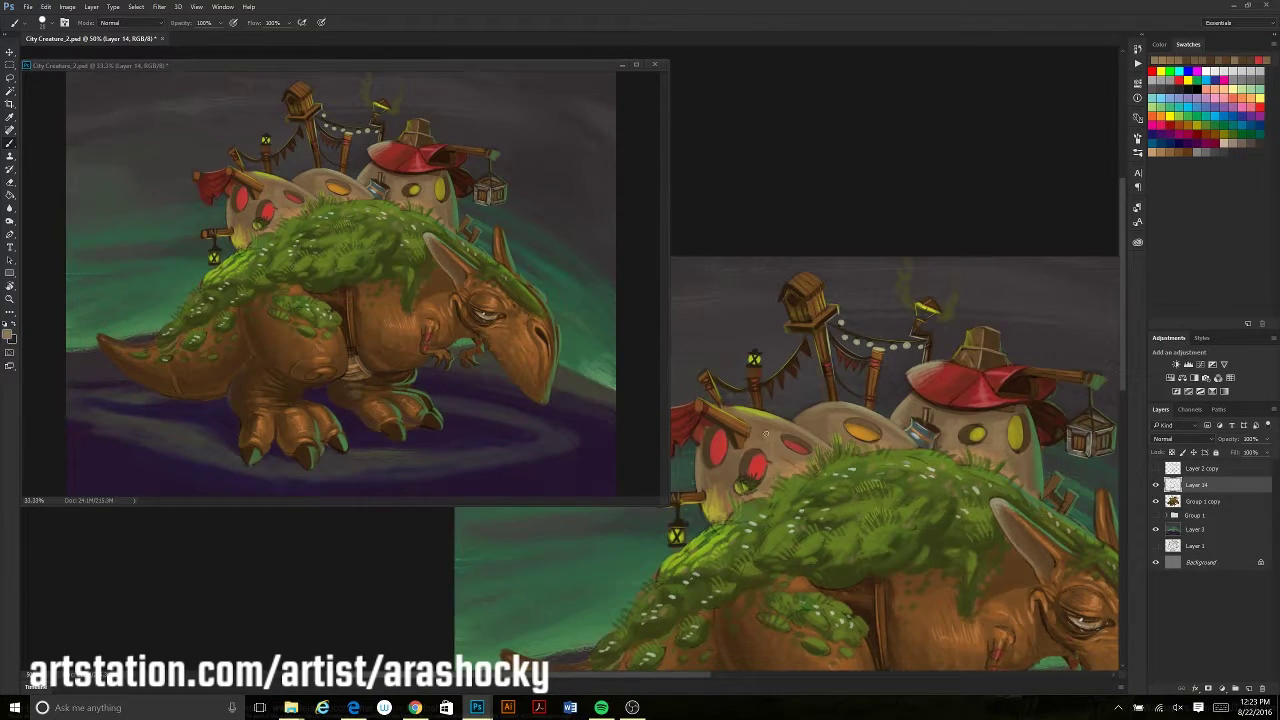
drag(729, 482, 775, 499)
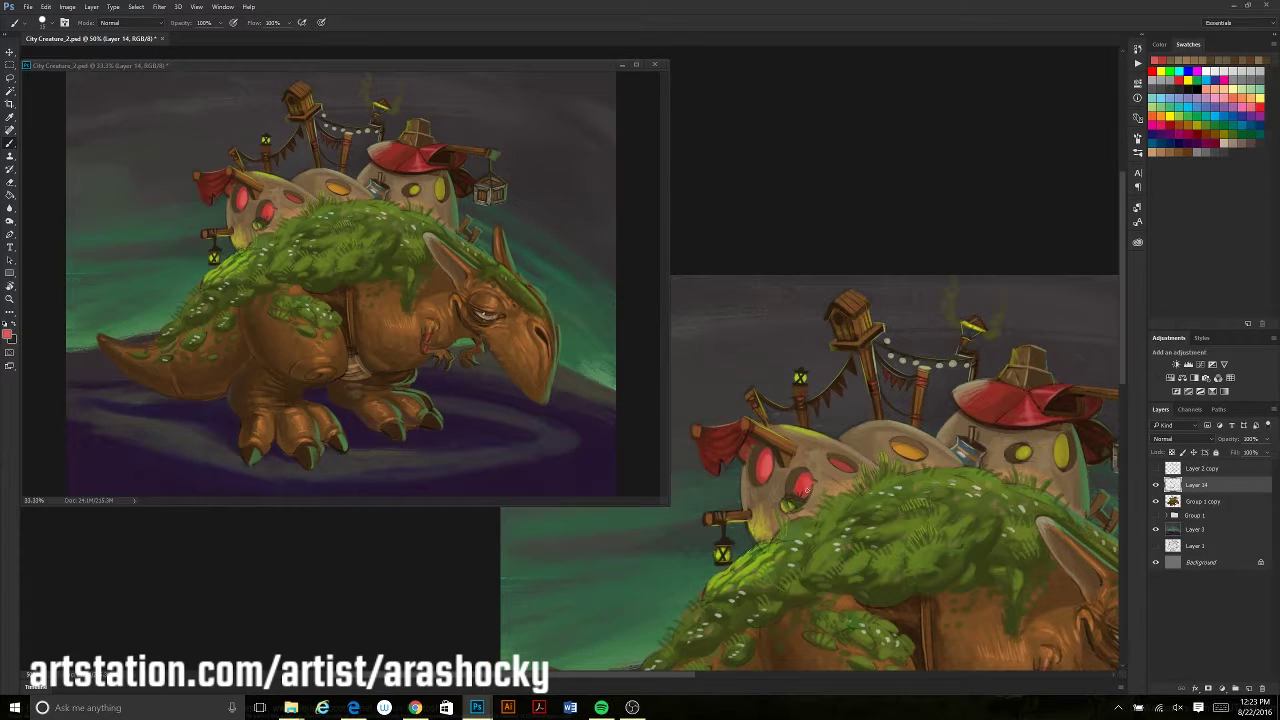
drag(961, 656, 811, 566)
key(bracketleft)
mouse_move(866, 298)
mouse_down()
mouse_move(893, 423)
mouse_move(880, 433)
mouse_move(852, 414)
mouse_up()
Brighten the nostril and upper lip with light strokes
scroll(716, 275, down, 2)
scroll(737, 603, up, 2)
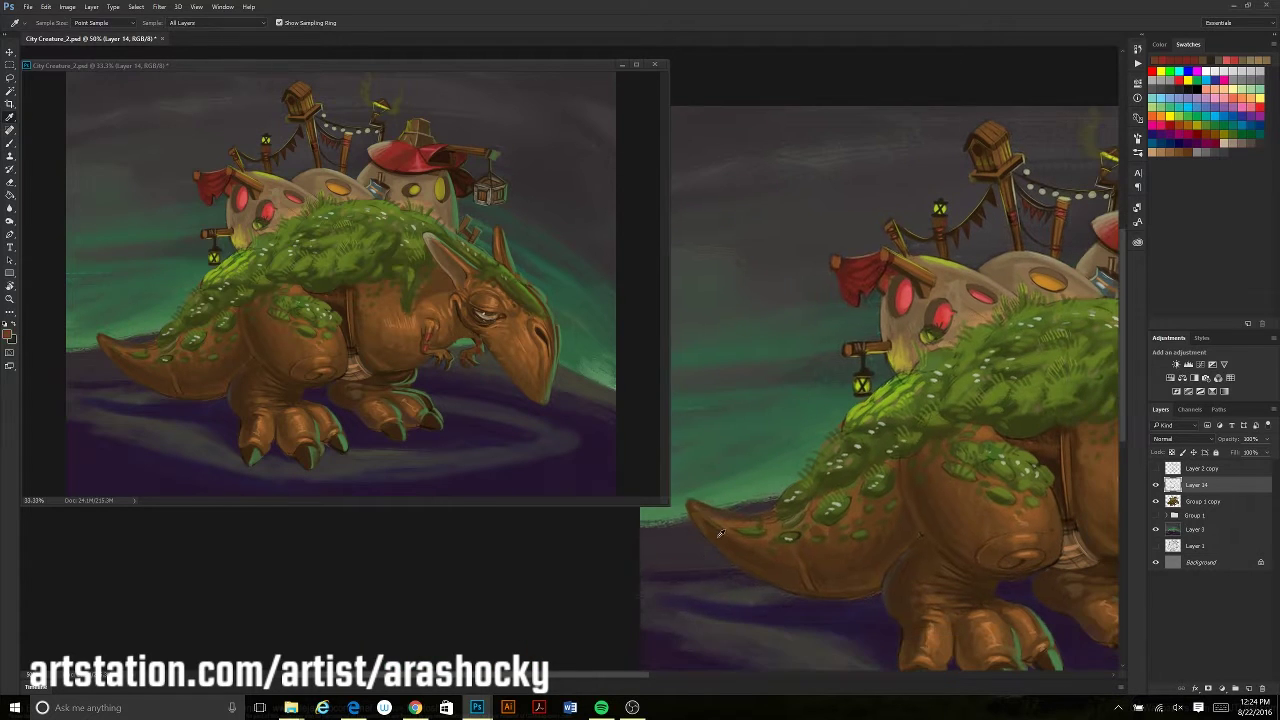
scroll(785, 585, down, 1)
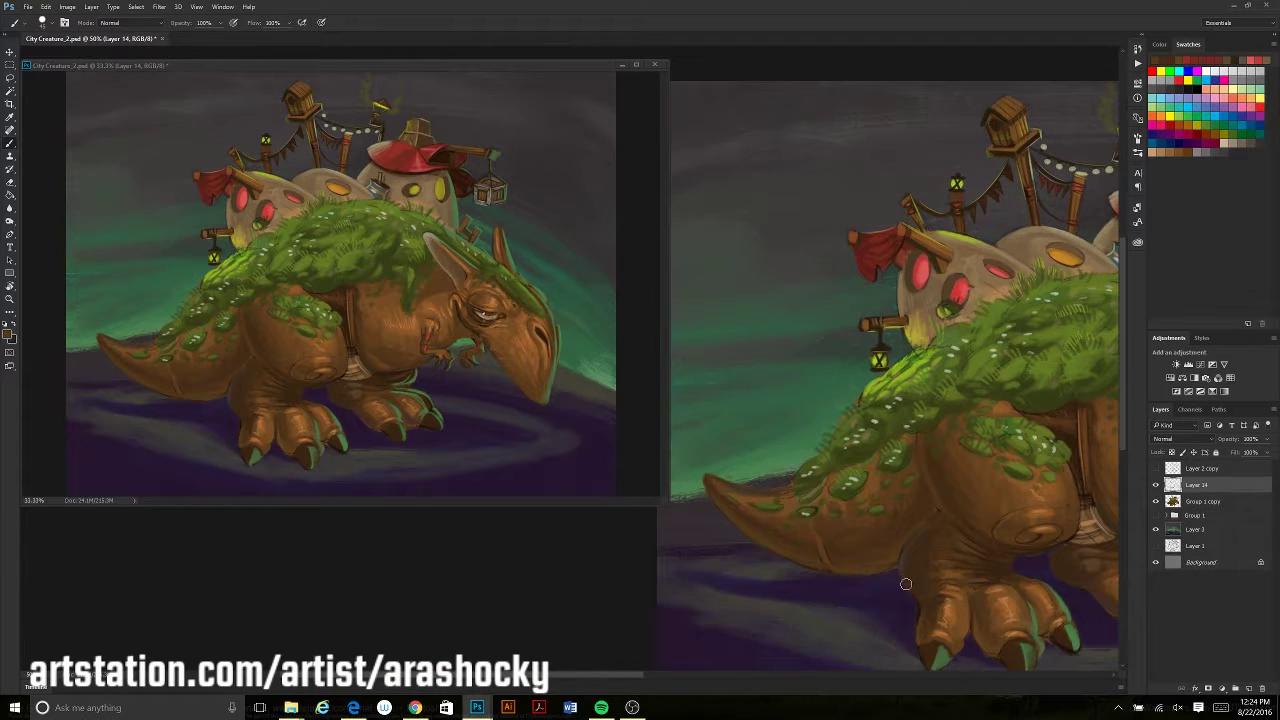
scroll(960, 520, up, 1)
scroll(998, 474, up, 1)
scroll(998, 474, down, 1)
scroll(900, 480, up, 2)
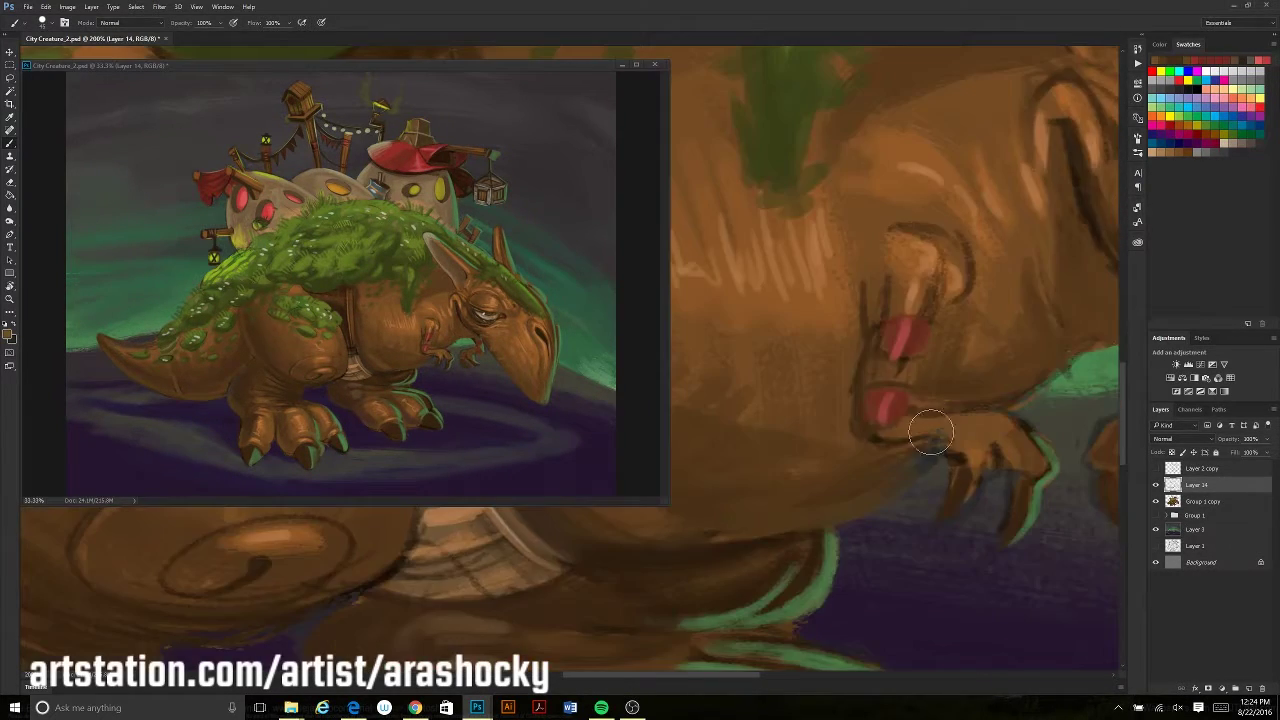
scroll(790, 369, up, 1)
alt+click(790, 369)
drag(830, 350, 815, 315)
mouse_move(805, 390)
mouse_down()
mouse_move(800, 345)
mouse_move(805, 365)
mouse_up()
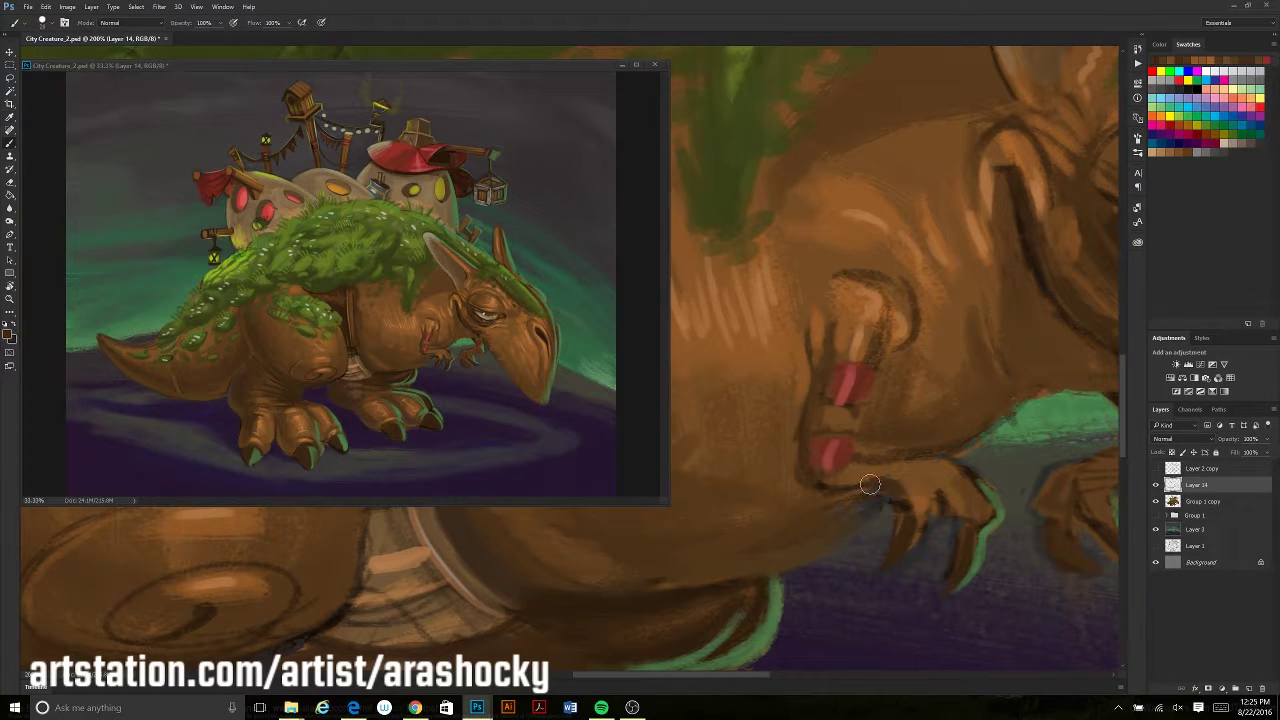
mouse_move(743, 556)
mouse_down()
mouse_move(808, 456)
mouse_move(1074, 560)
mouse_move(897, 460)
mouse_move(889, 486)
mouse_move(931, 485)
mouse_move(822, 527)
mouse_up()
Sample browns from the creature's feet, claw and belly
alt+scroll(931, 485, down, 2)
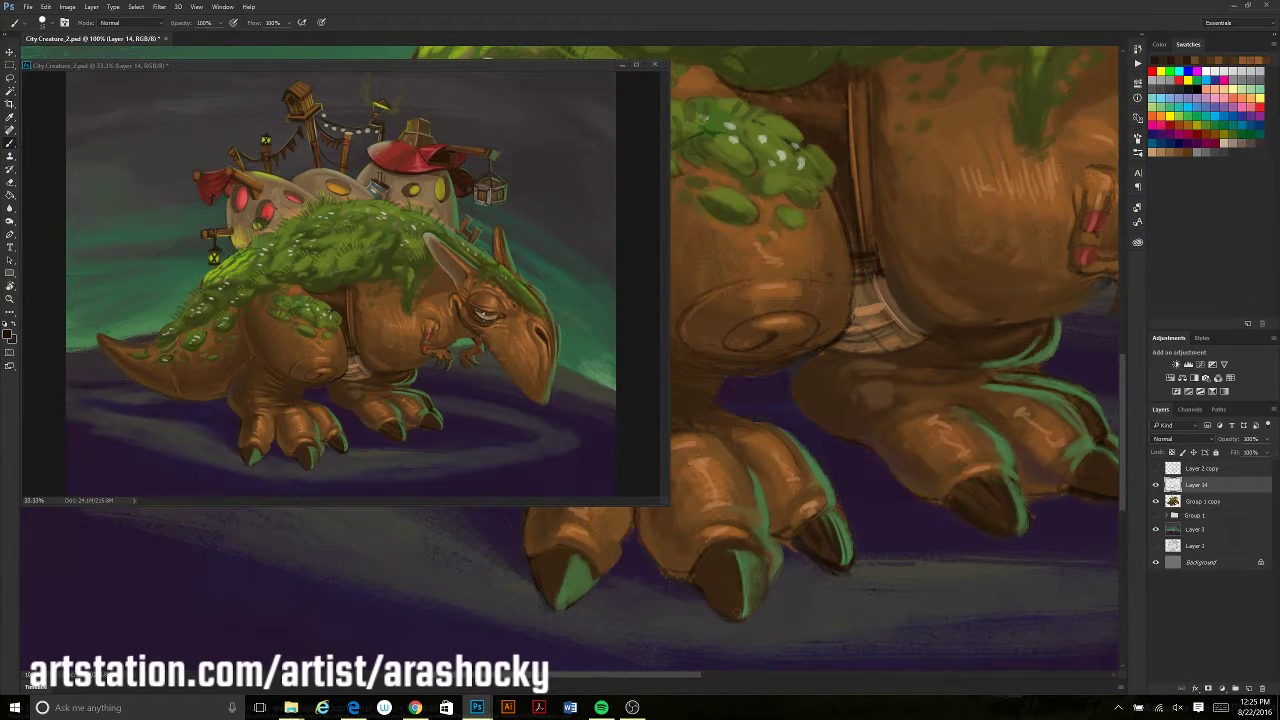
scroll(698, 567, left, 4)
key(alt)
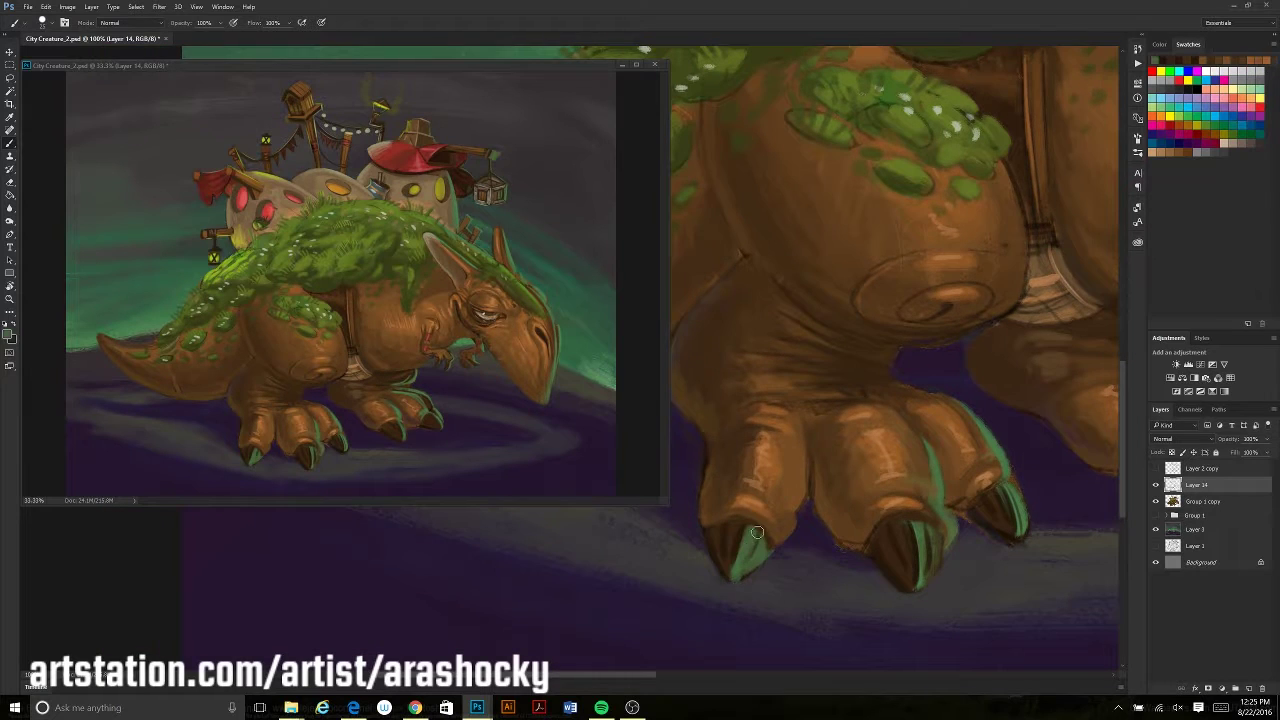
alt+click(753, 500)
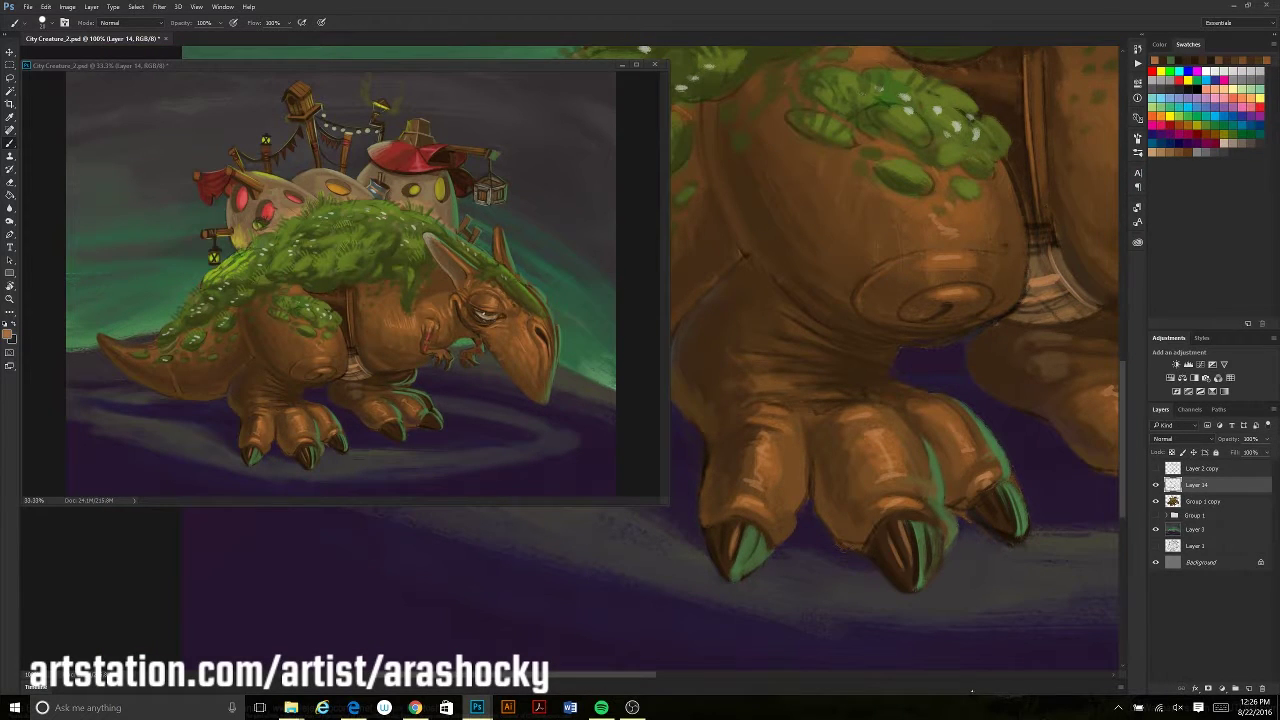
scroll(878, 524, right, 3)
scroll(868, 540, right, 2)
scroll(923, 519, up, 1)
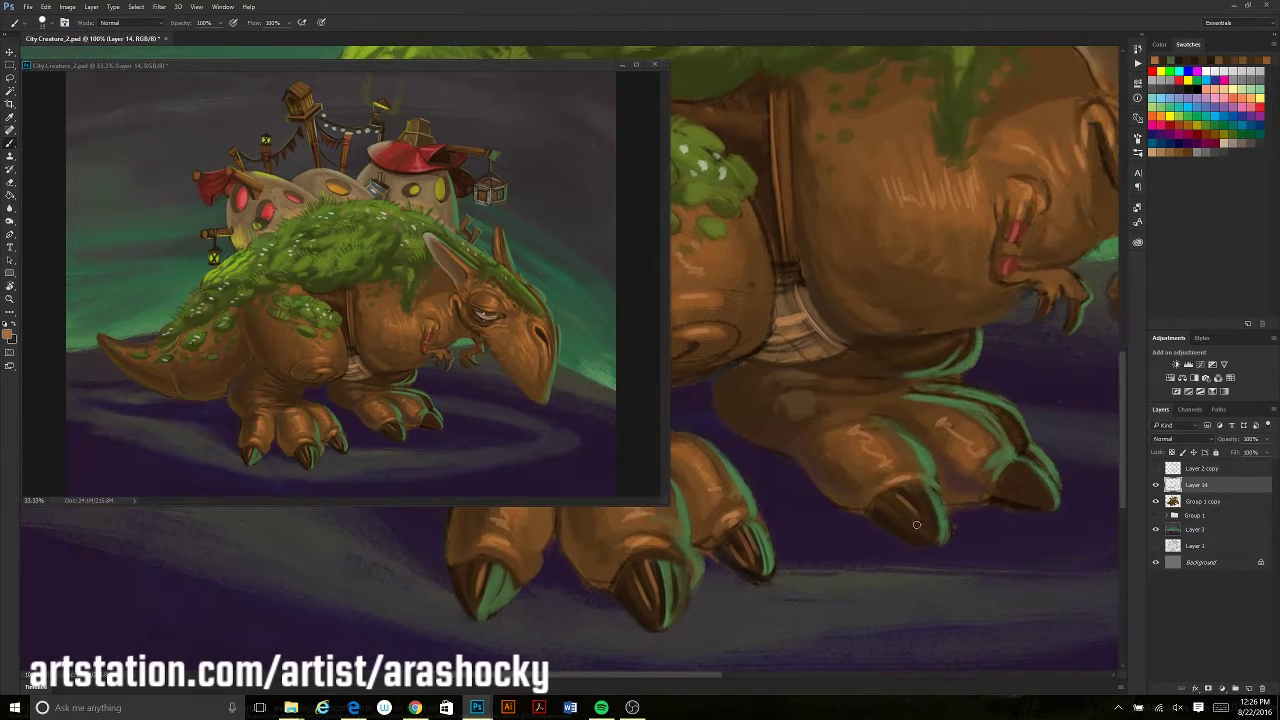
scroll(925, 498, right, 1)
scroll(925, 498, up, 1)
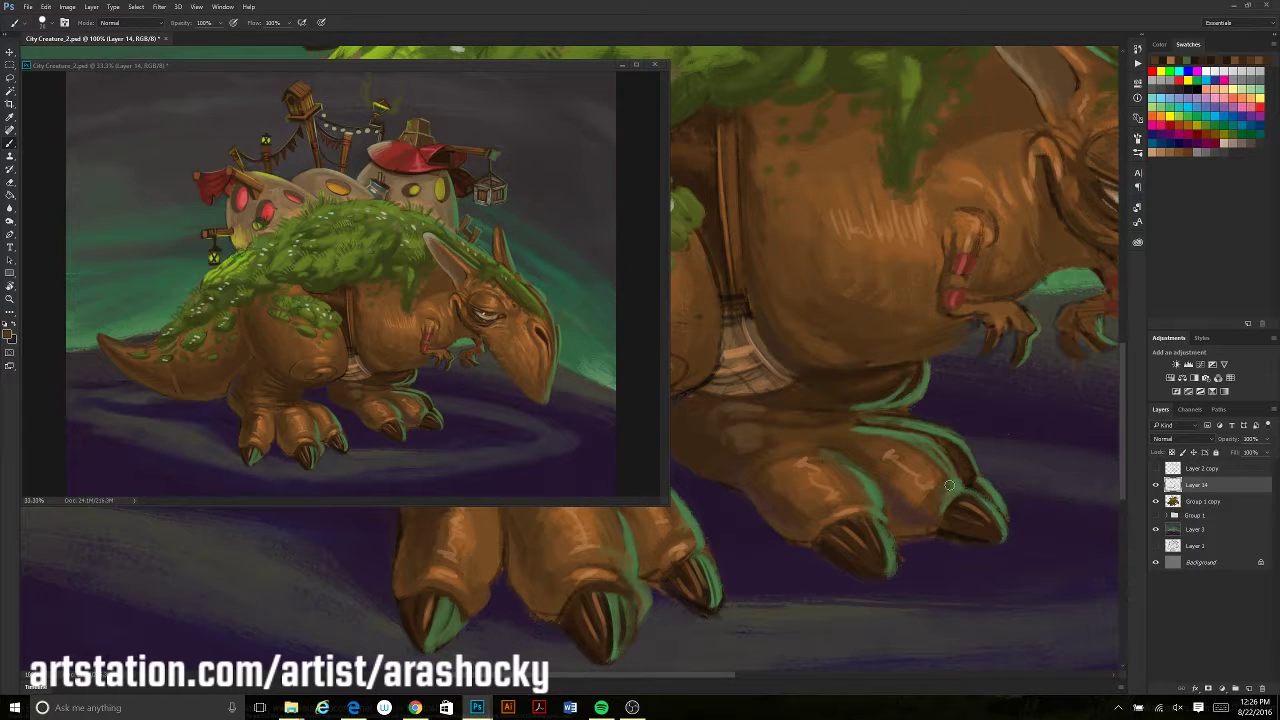
alt+click(951, 451)
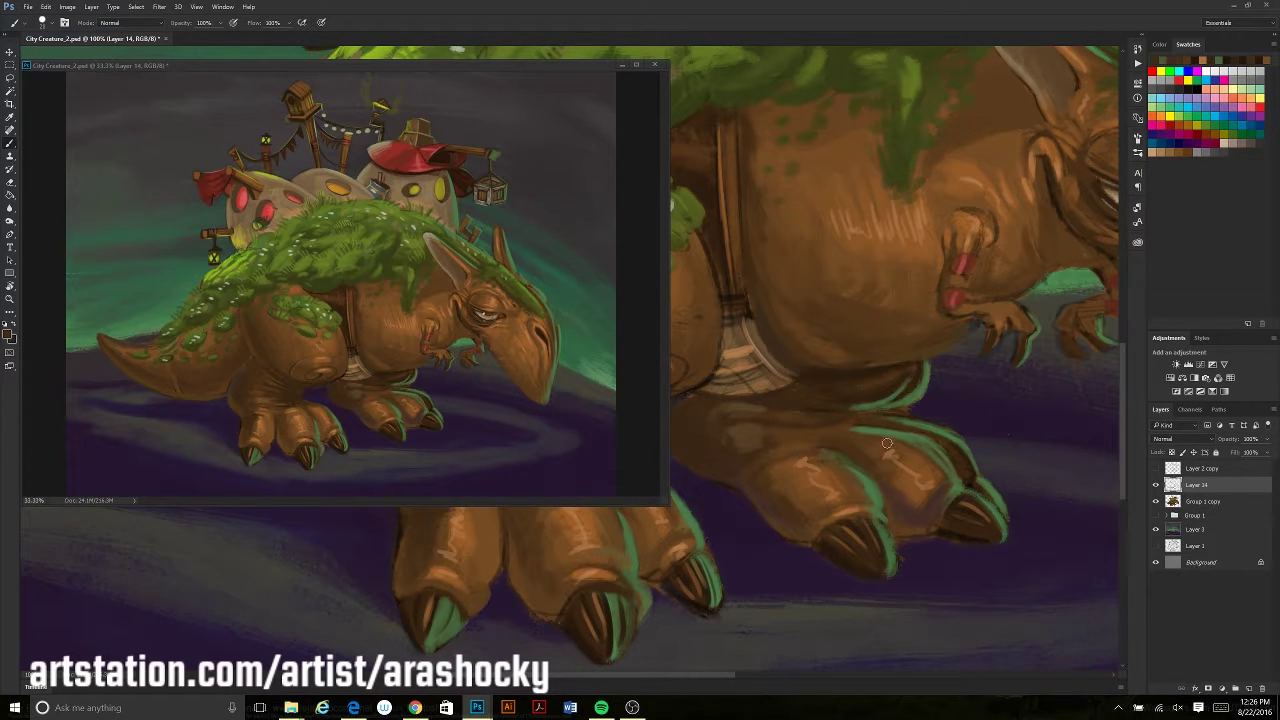
alt+click(909, 400)
Sample darker browns from the body and the harness strap
scroll(911, 467, up, 2)
scroll(911, 467, left, 2)
scroll(911, 467, down, 1)
scroll(911, 467, left, 1)
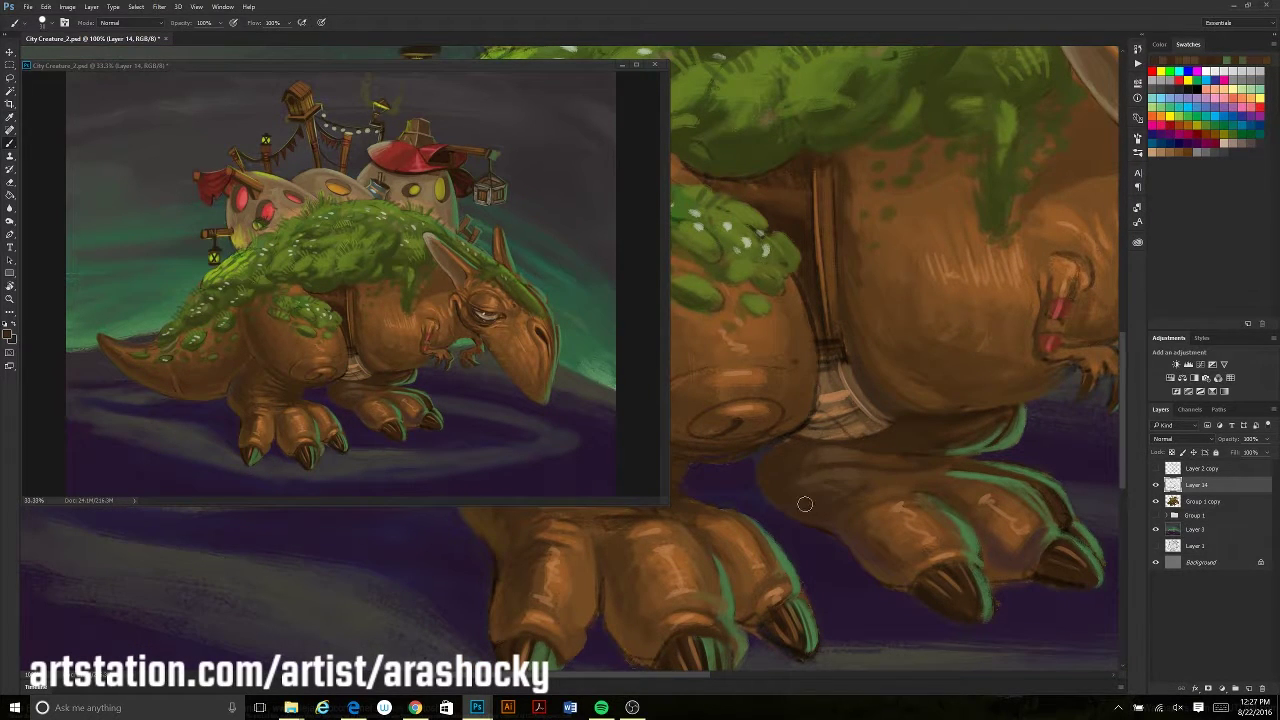
alt+click(785, 428)
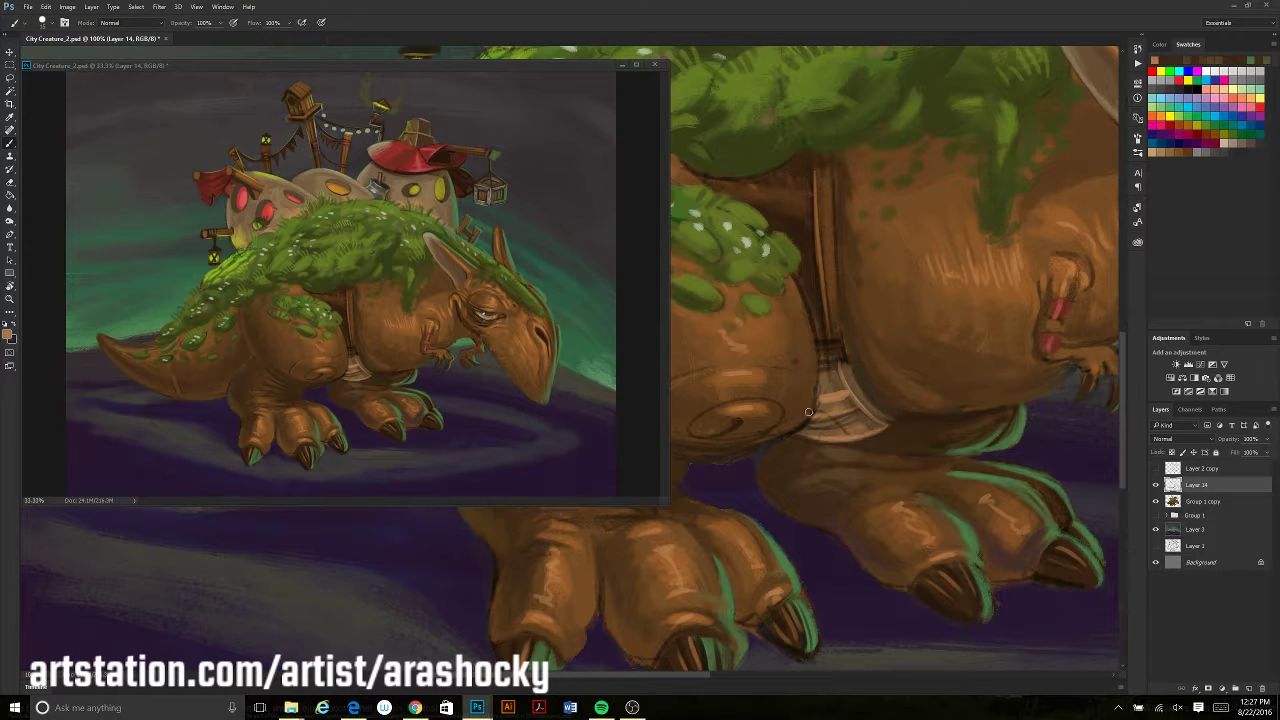
alt+click(831, 346)
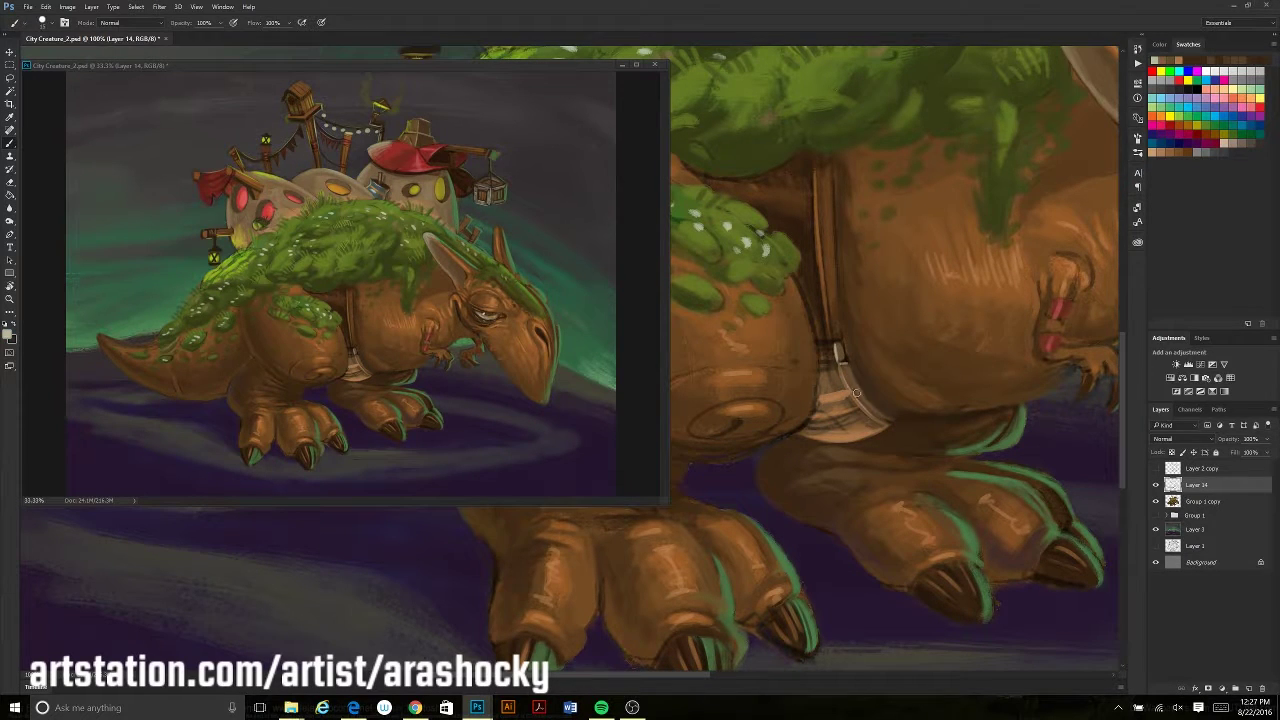
alt+click(843, 392)
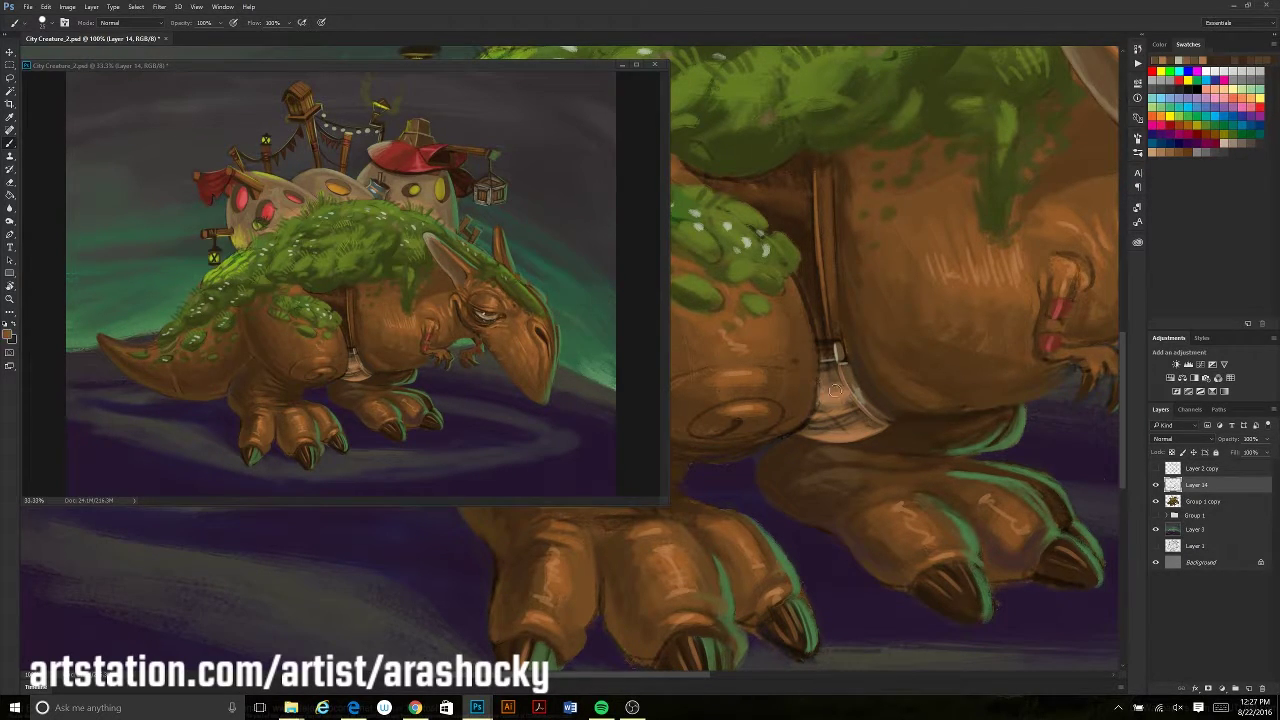
alt+click(856, 398)
Briefly erase on Group 1 copy, return to Layer 14, and shrink the brush over the lower belly
scroll(801, 344, up, 3)
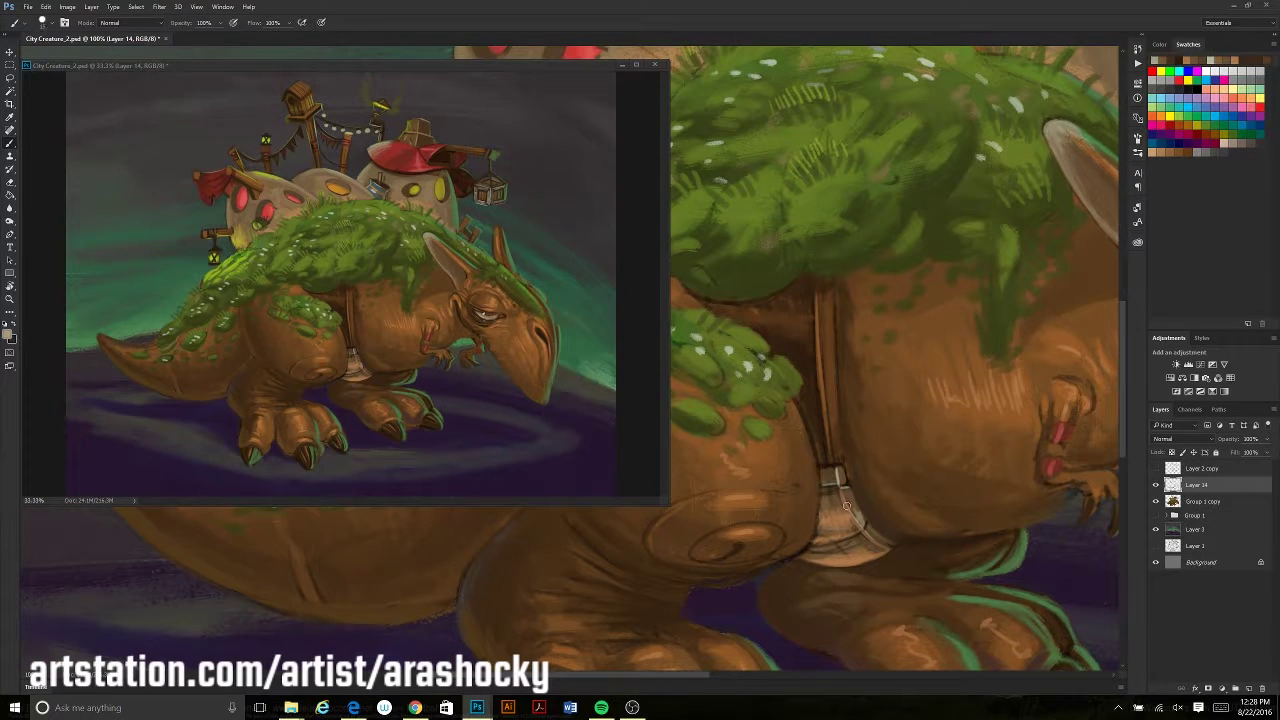
drag(801, 377, 851, 407)
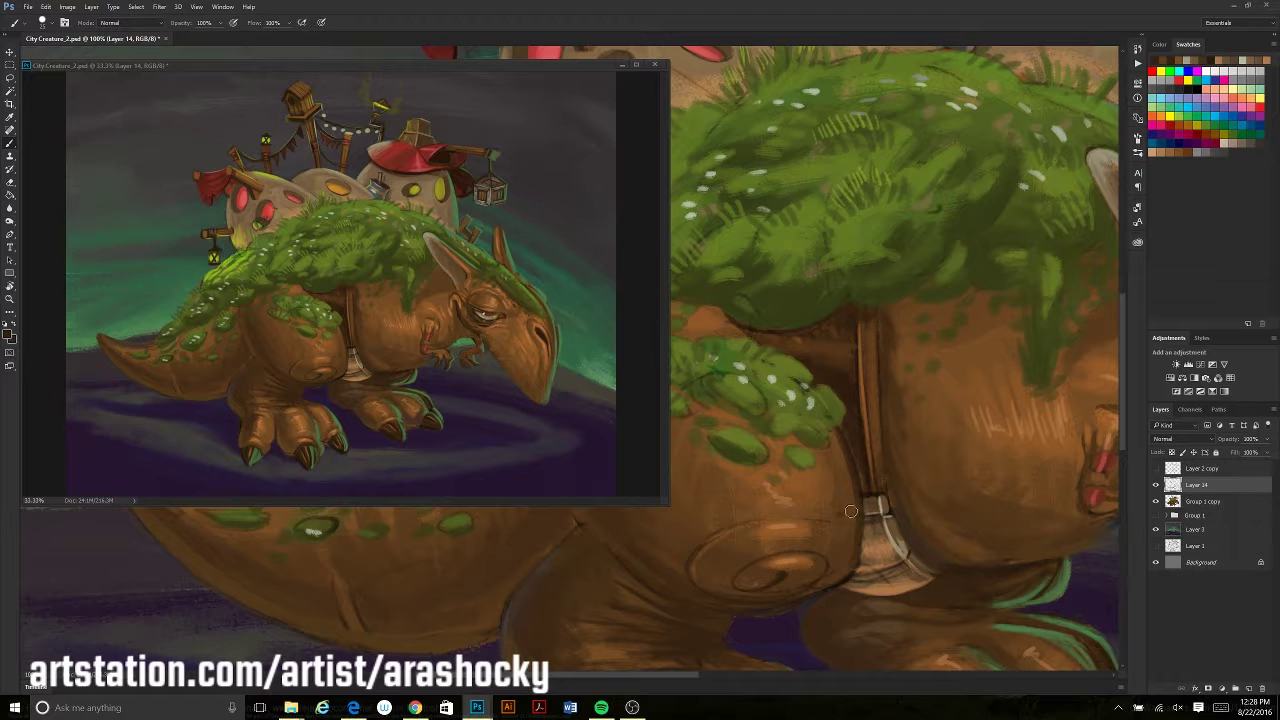
drag(742, 618, 822, 538)
key(e)
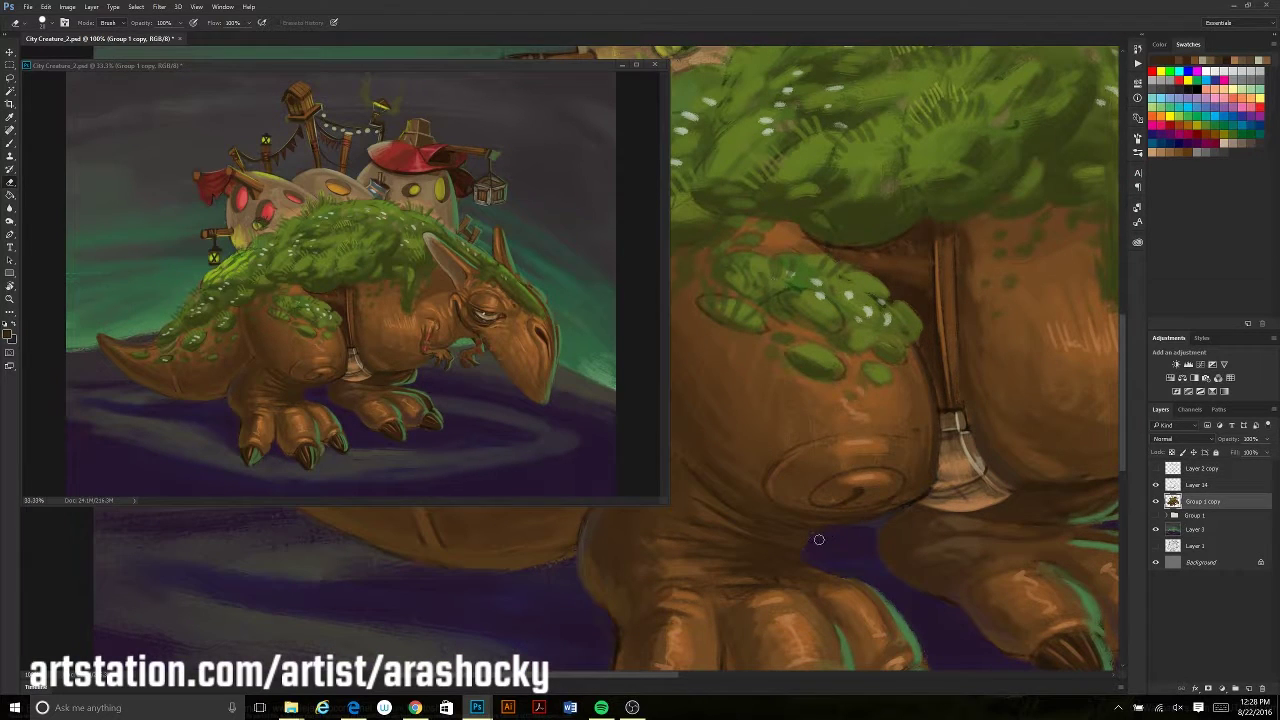
key(b)
key(alt+])
drag(932, 472, 977, 512)
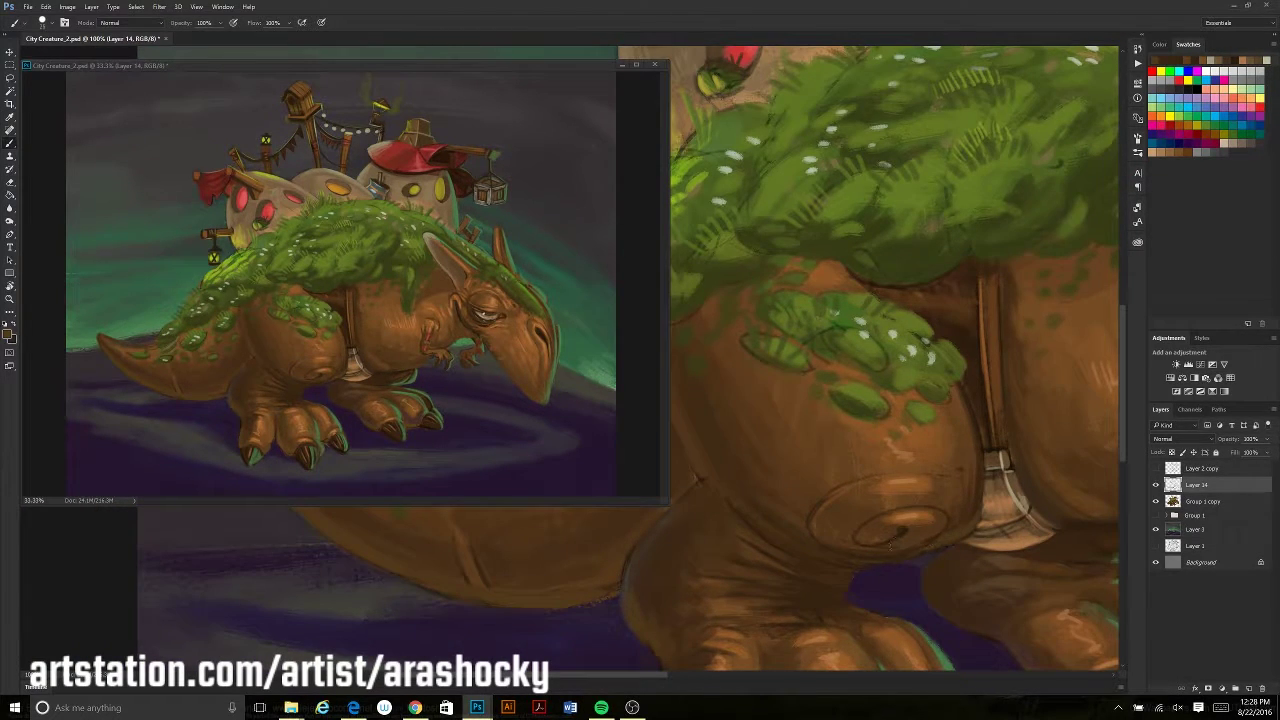
drag(849, 585, 813, 448)
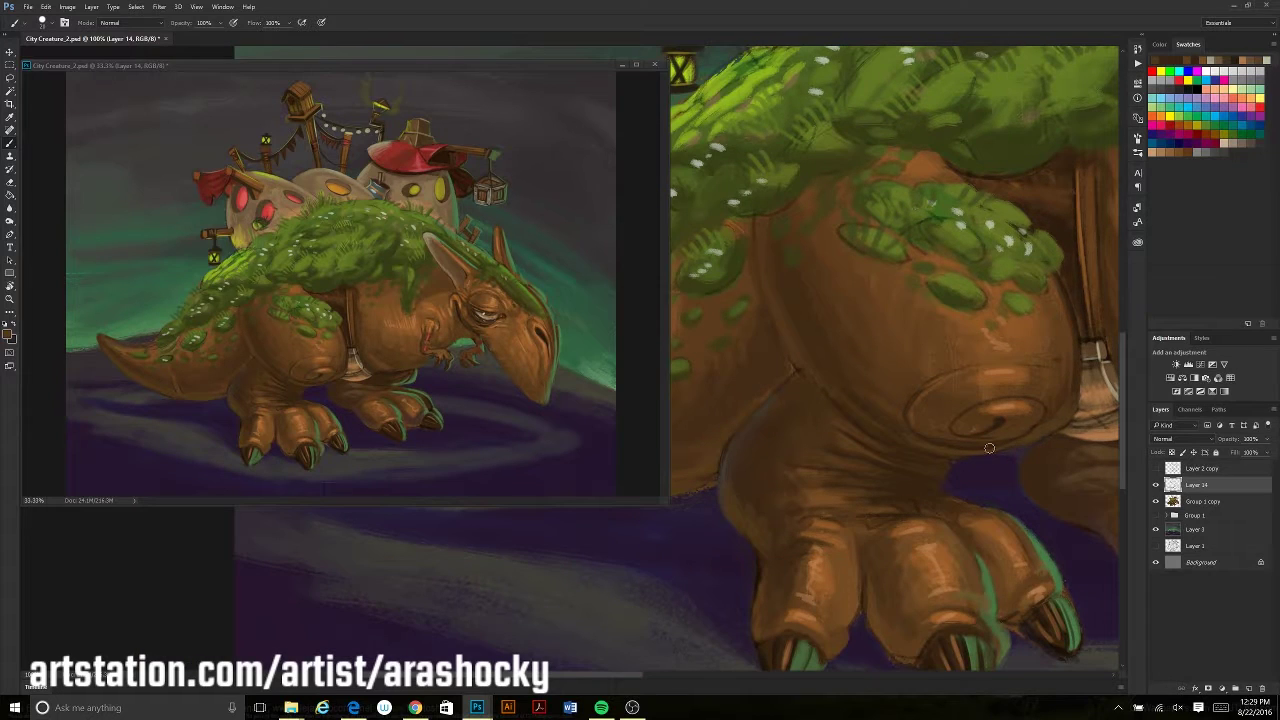
drag(1068, 424, 1008, 549)
key(bracketleft)
key(bracketleft)
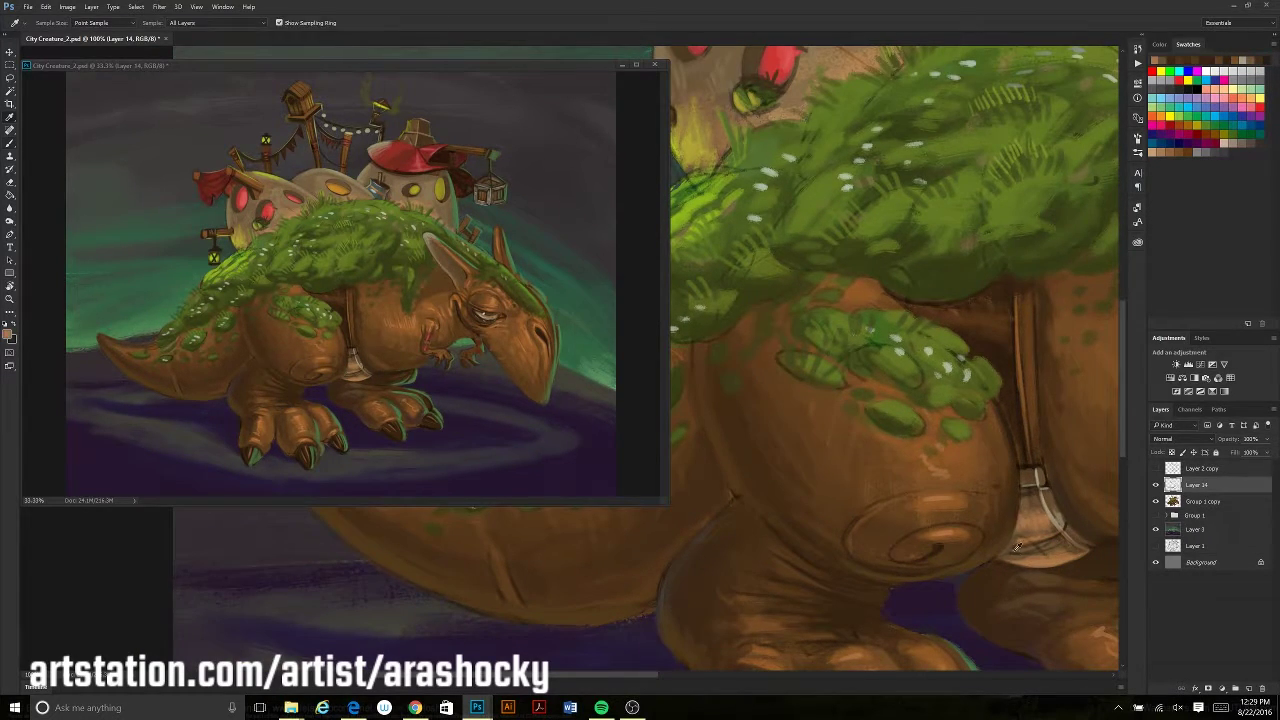
key(ctrl+minus)
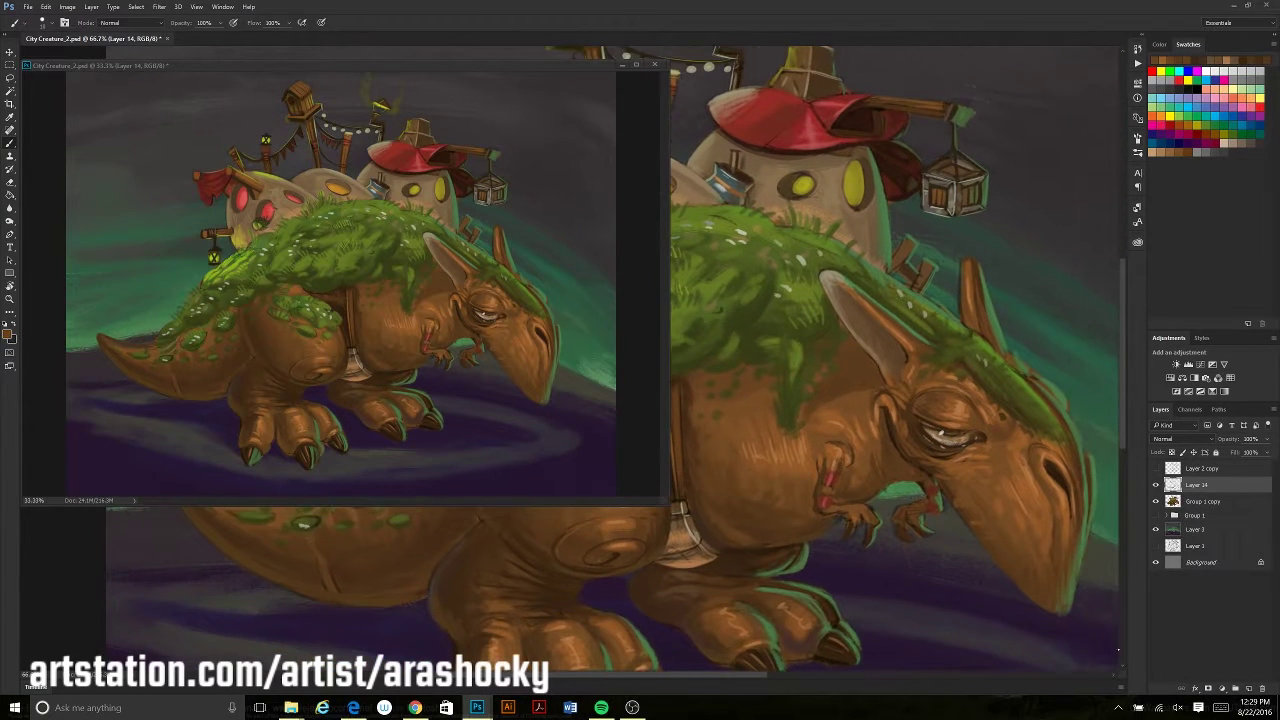
Confirm the paint colour and bring the tail and rear huts into view
key(Return)
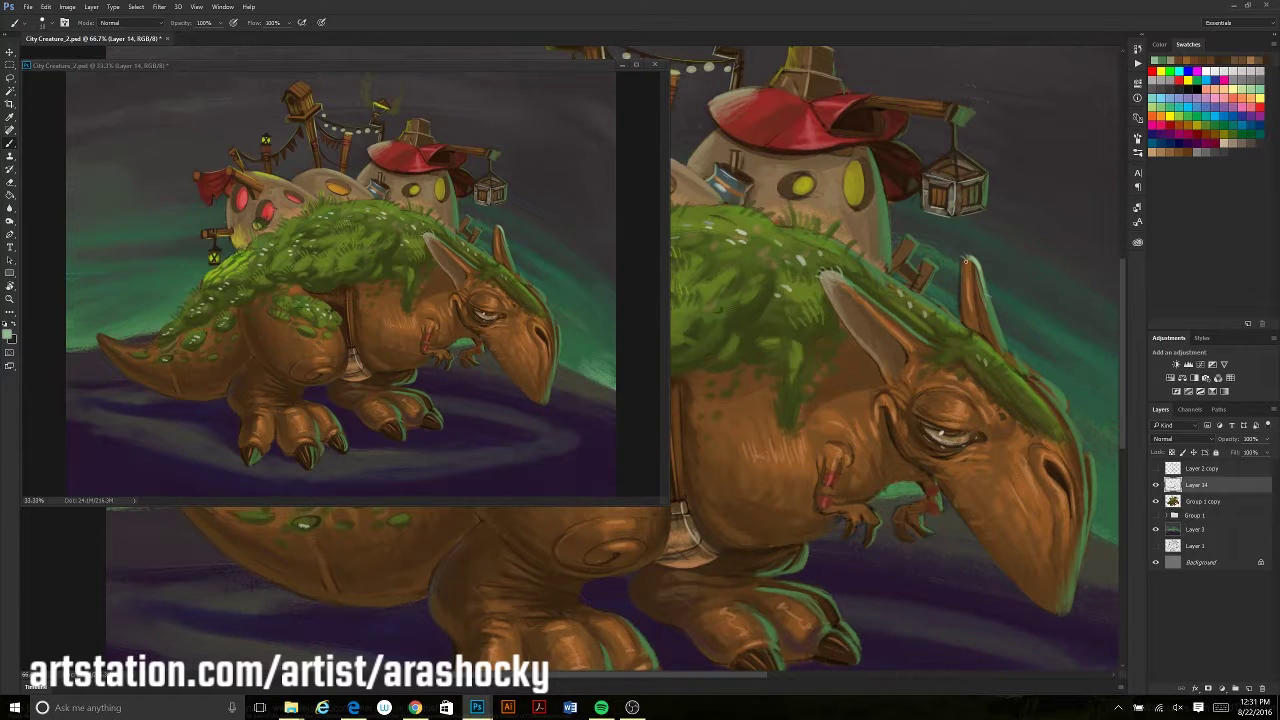
drag(965, 262, 910, 285)
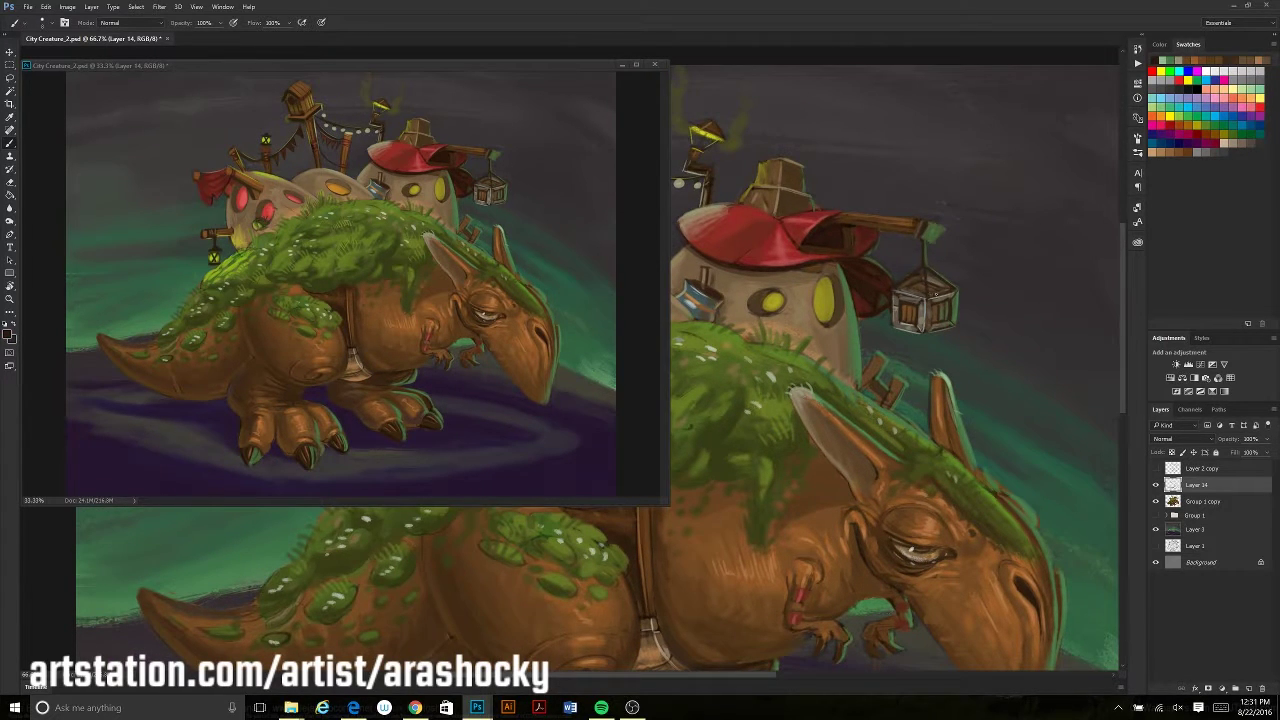
mouse_move(1078, 509)
mouse_down()
mouse_move(843, 311)
mouse_move(954, 404)
mouse_up()
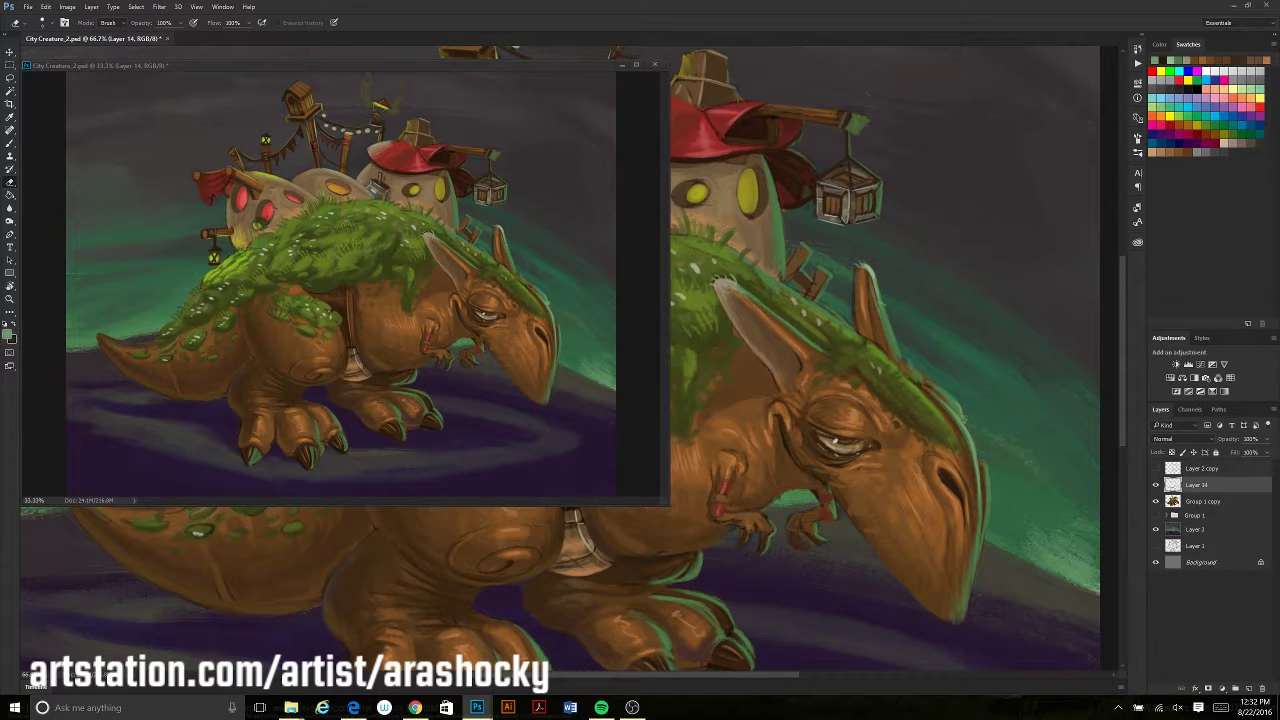
drag(137, 653, 837, 563)
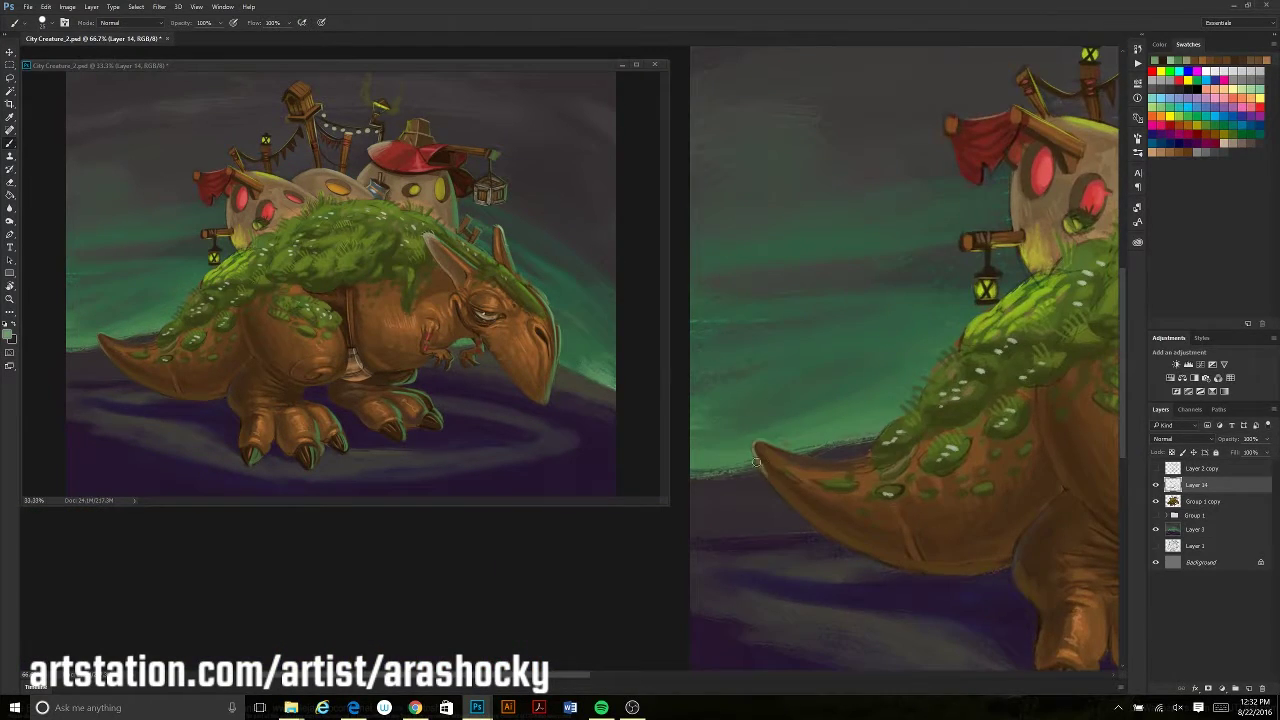
Add Layer 15 and paint, then erase, light highlights on the tail tip
click(1235, 688)
mouse_move(808, 482)
mouse_down()
mouse_move(766, 456)
mouse_move(845, 485)
mouse_move(845, 505)
mouse_up()
key(e)
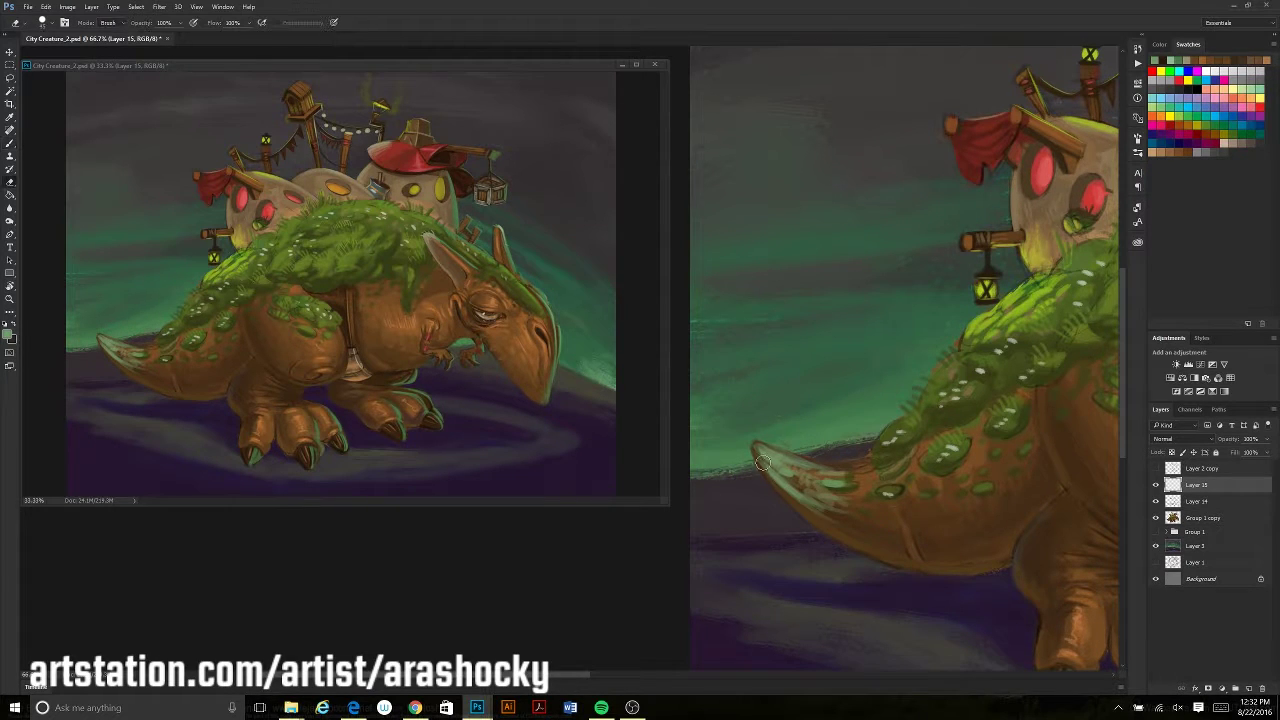
drag(763, 463, 835, 495)
mouse_move(765, 450)
mouse_down()
mouse_move(790, 455)
mouse_move(806, 503)
mouse_up()
key(b)
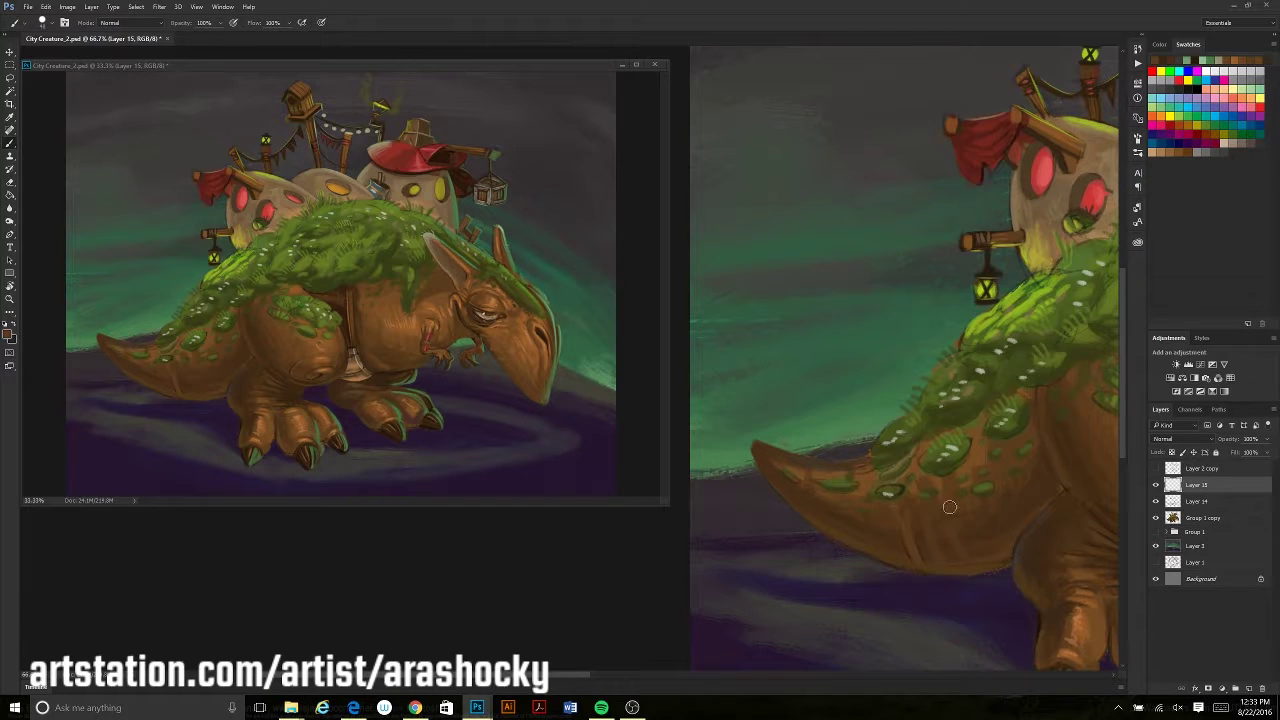
Paint with a brown sampled from the tail, then sample colours near the toes
alt+click(937, 482)
alt+click(988, 540)
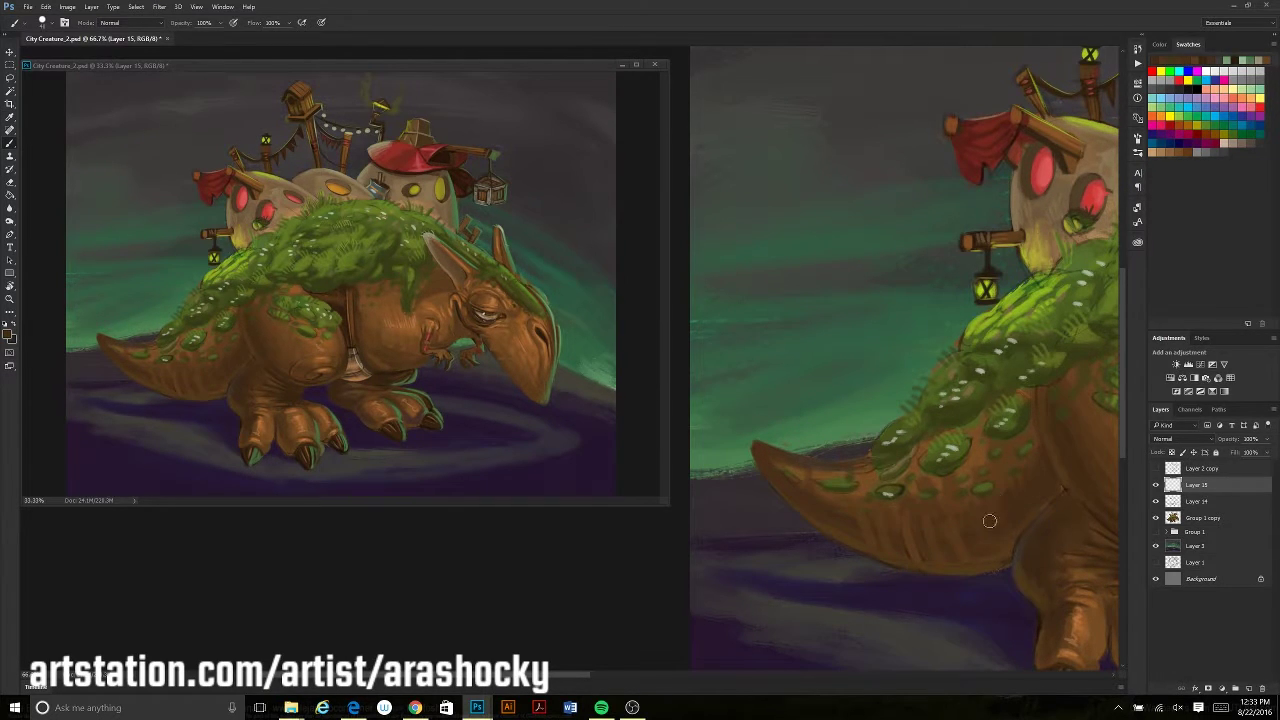
scroll(909, 548, right, 3)
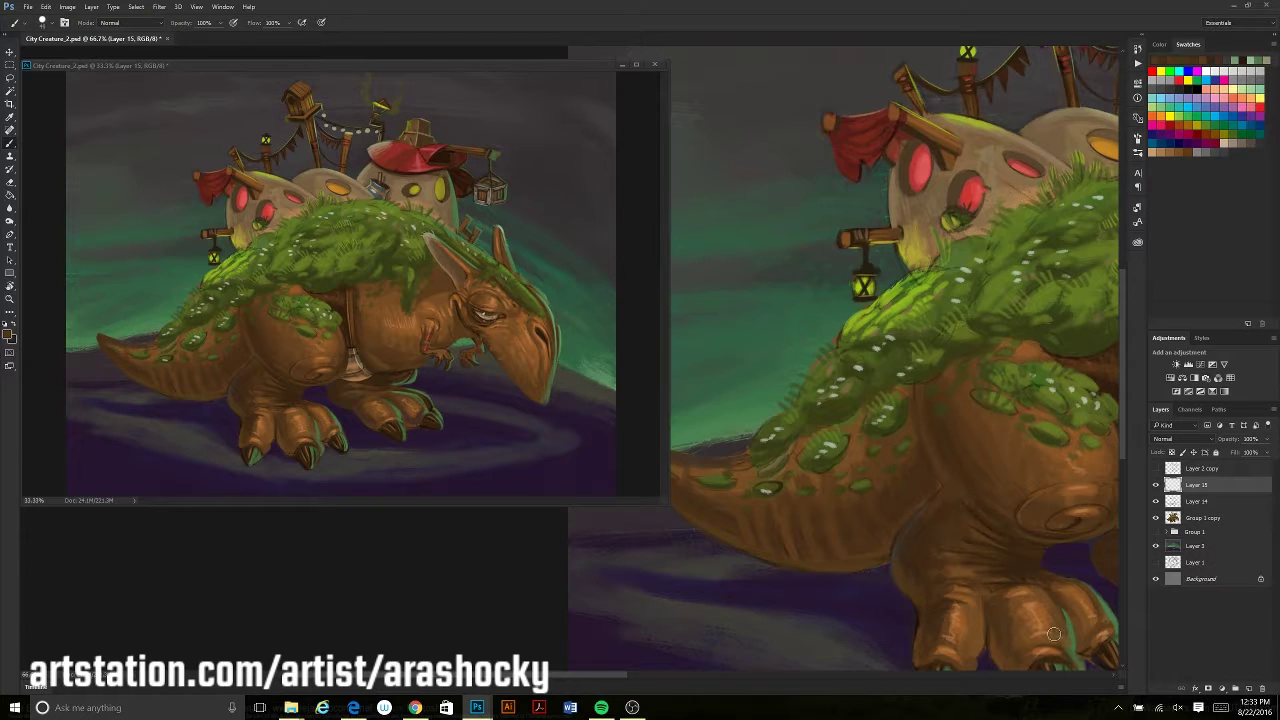
scroll(897, 514, down, 3)
scroll(850, 530, right, 5)
alt+click(680, 545)
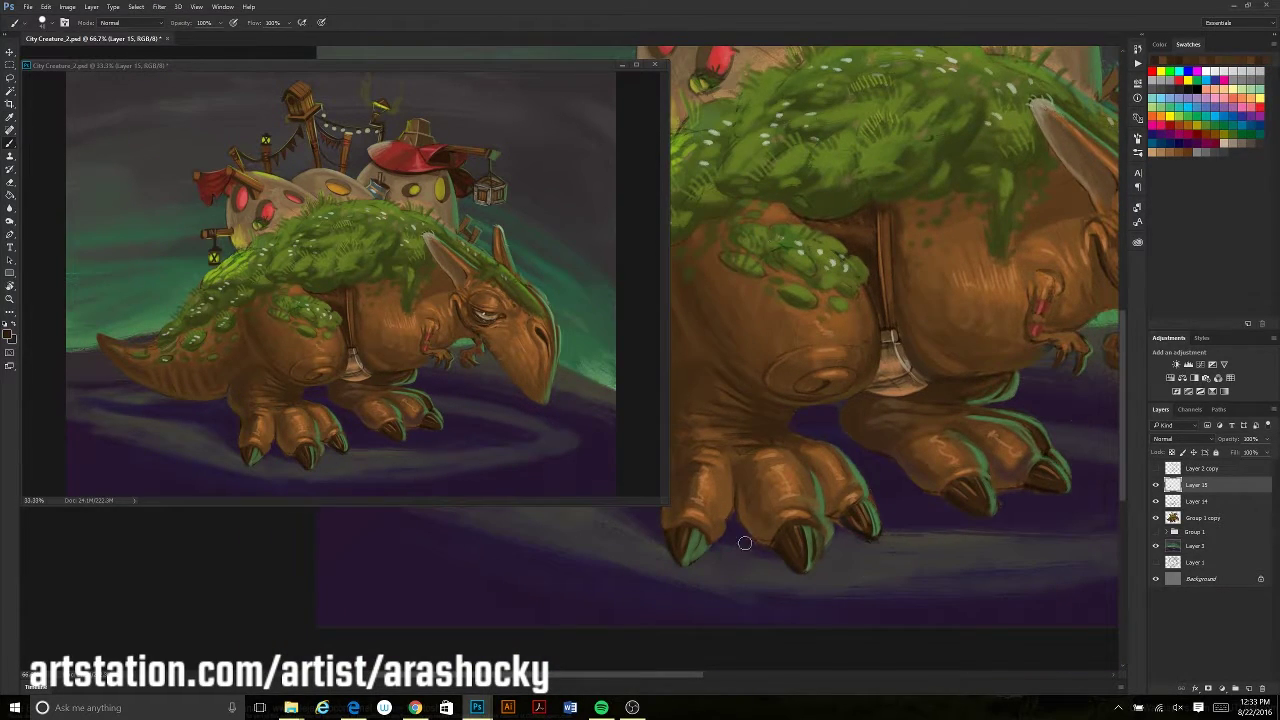
alt+click(868, 503)
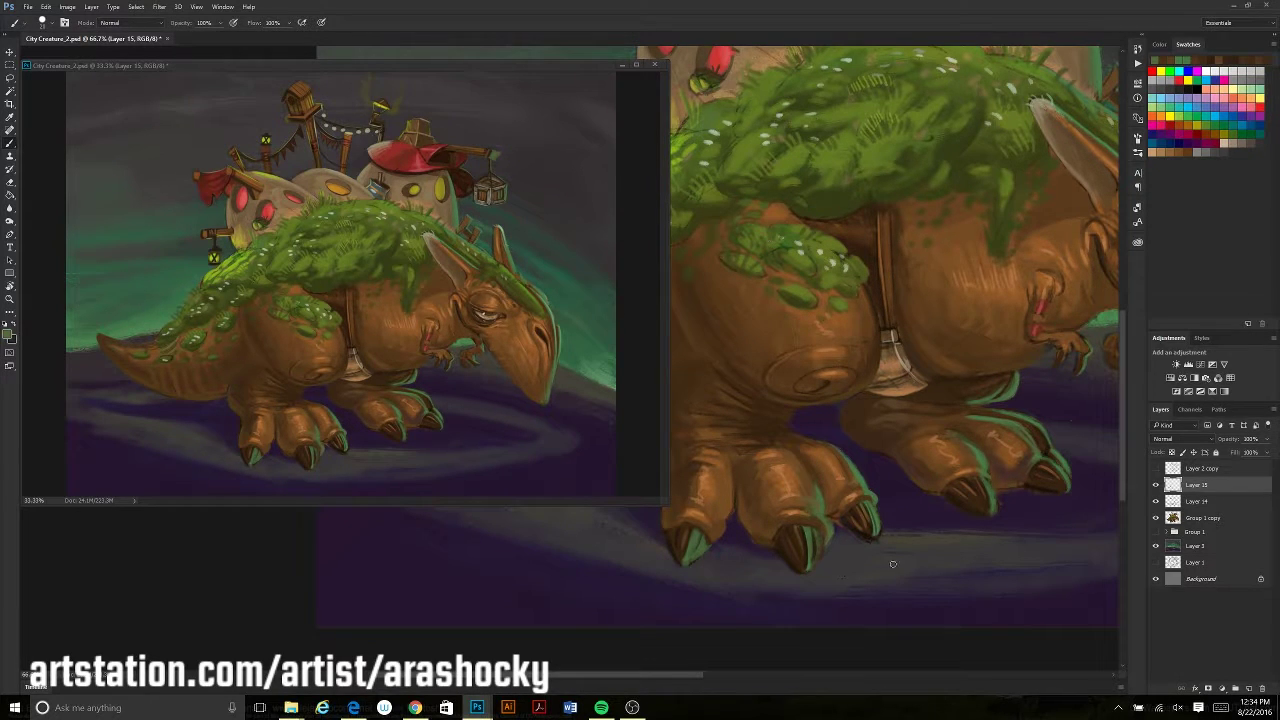
Sample the red from the hut roof with the huts in view
scroll(985, 421, down, 1)
drag(823, 400, 943, 487)
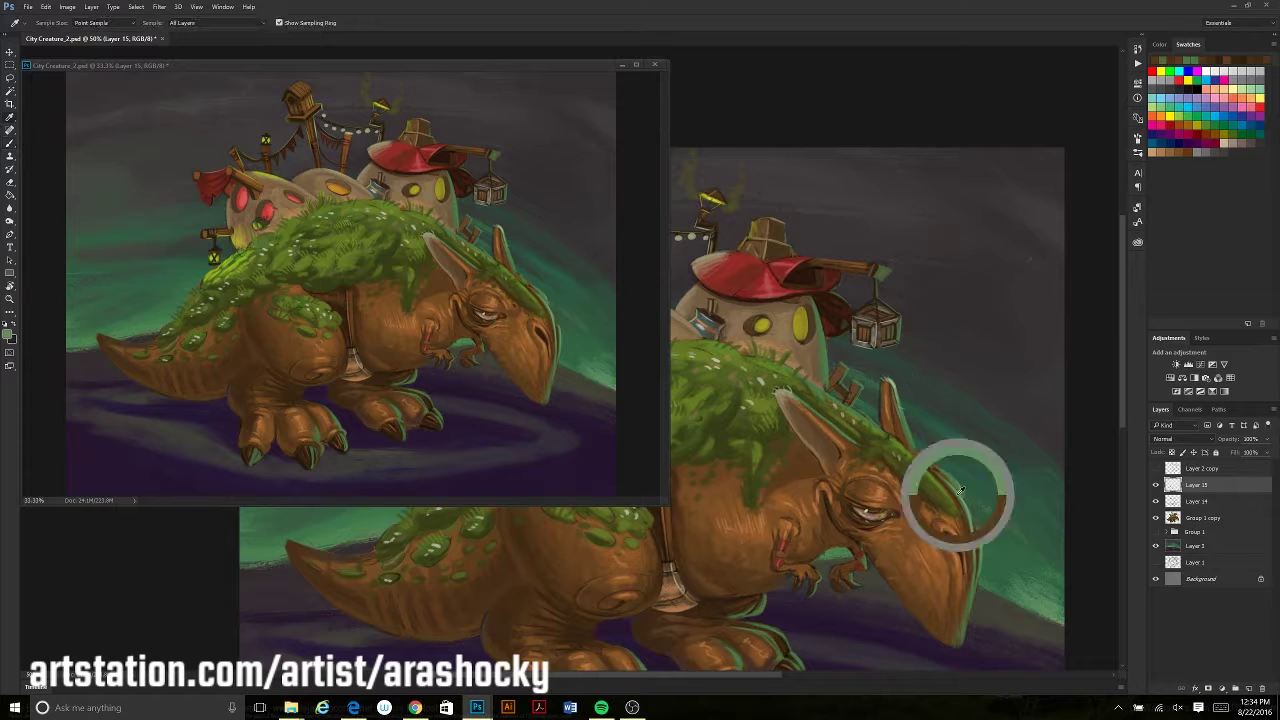
key(i)
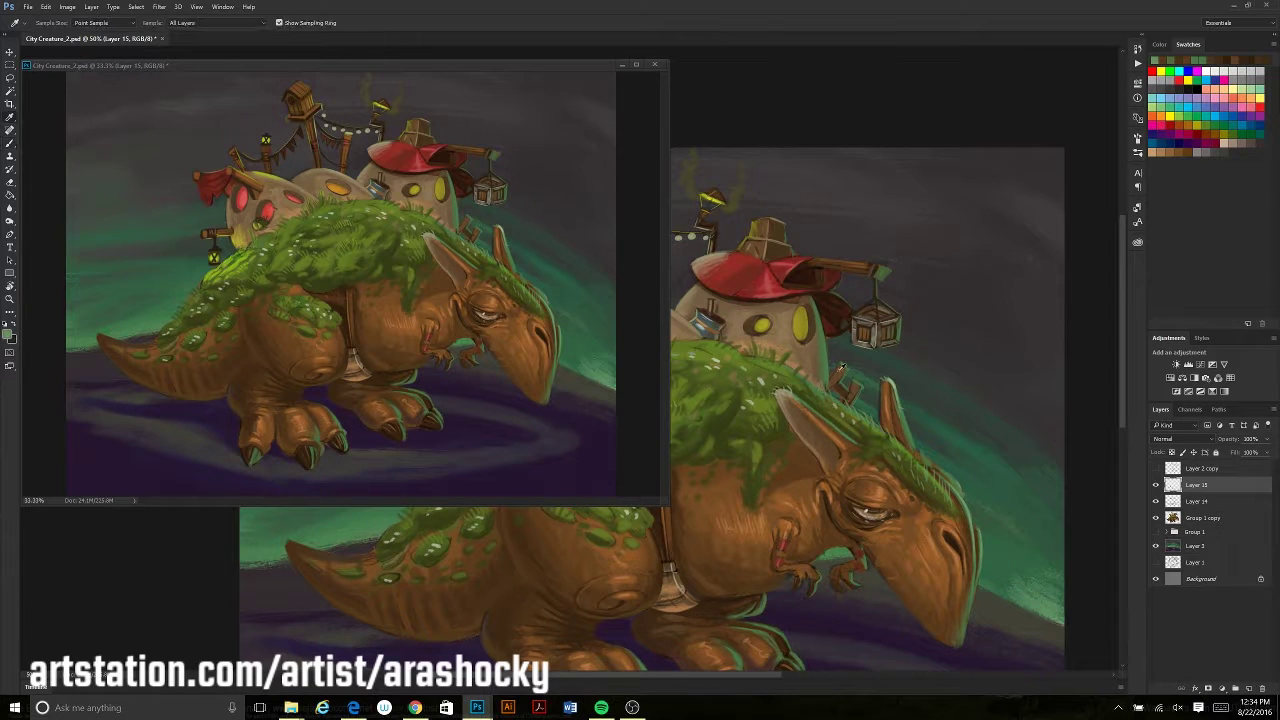
mouse_move(813, 320)
mouse_down()
mouse_move(938, 360)
mouse_move(1010, 345)
mouse_up()
alt+click(983, 304)
drag(983, 304, 974, 424)
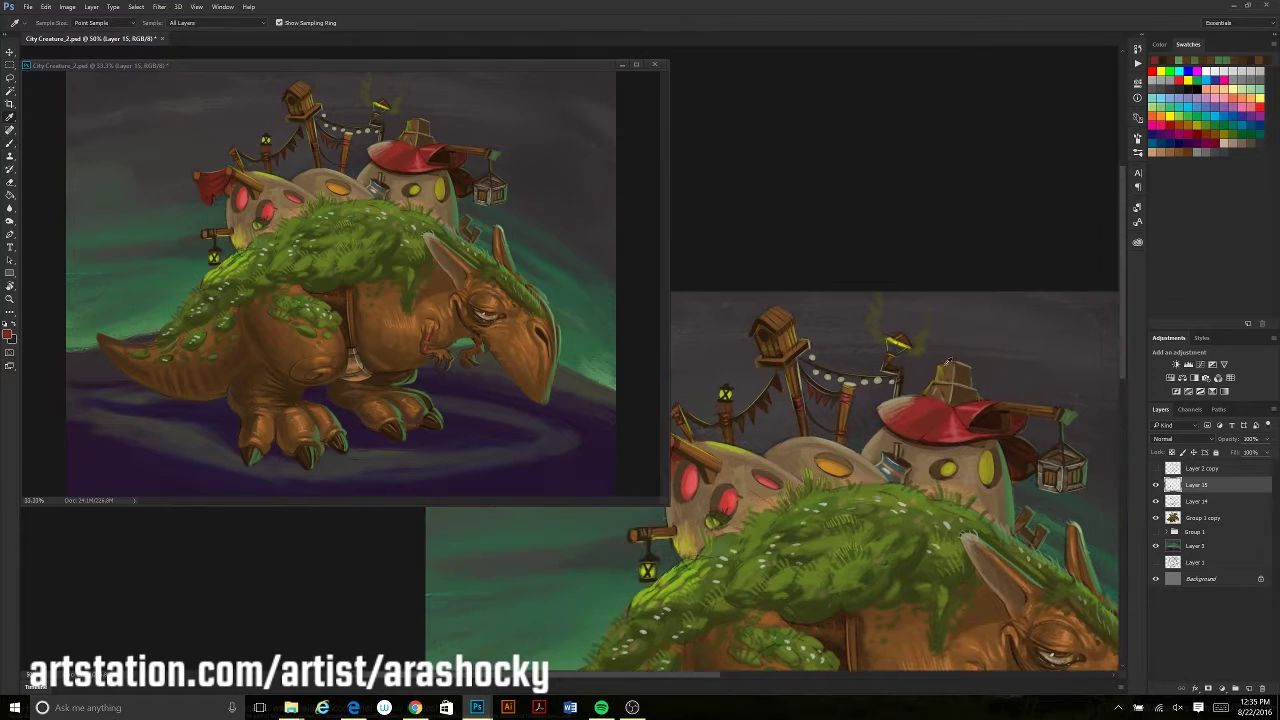
Toggle the Eraser and back to the Brush, sampling a brown from the huts
key(e)
drag(963, 290, 1108, 230)
drag(747, 598, 806, 581)
key(b)
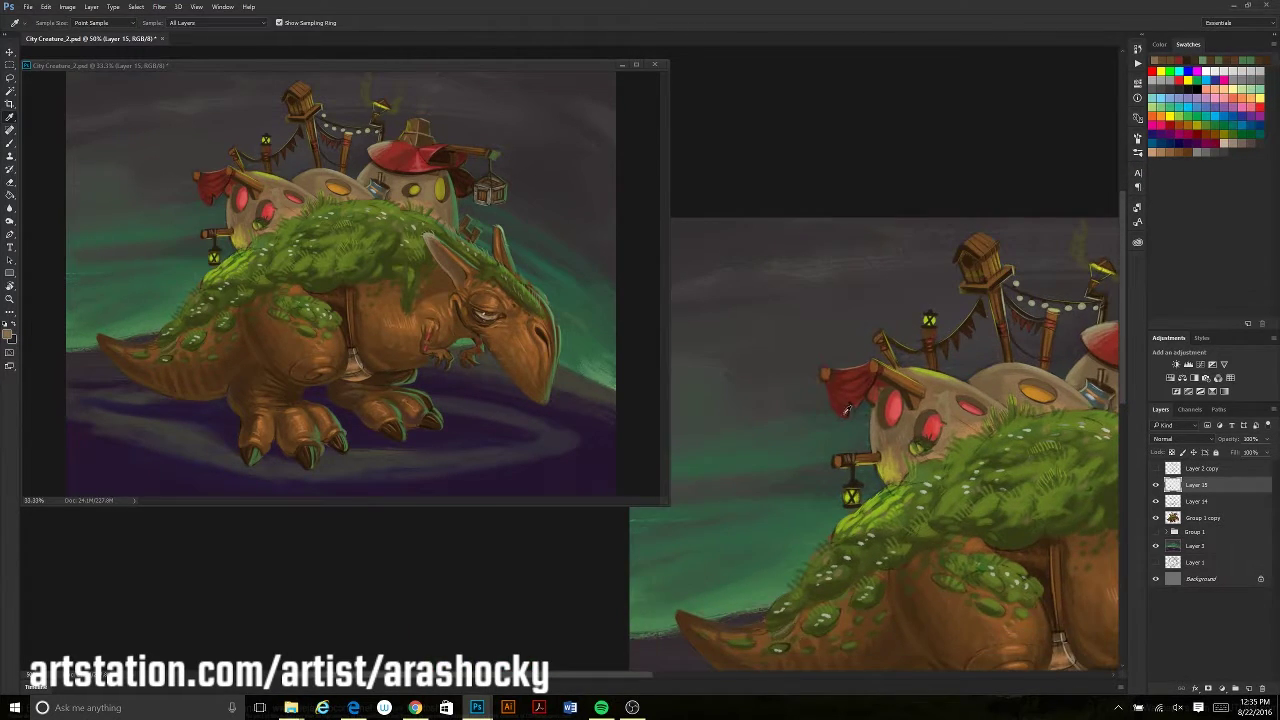
alt+click(852, 409)
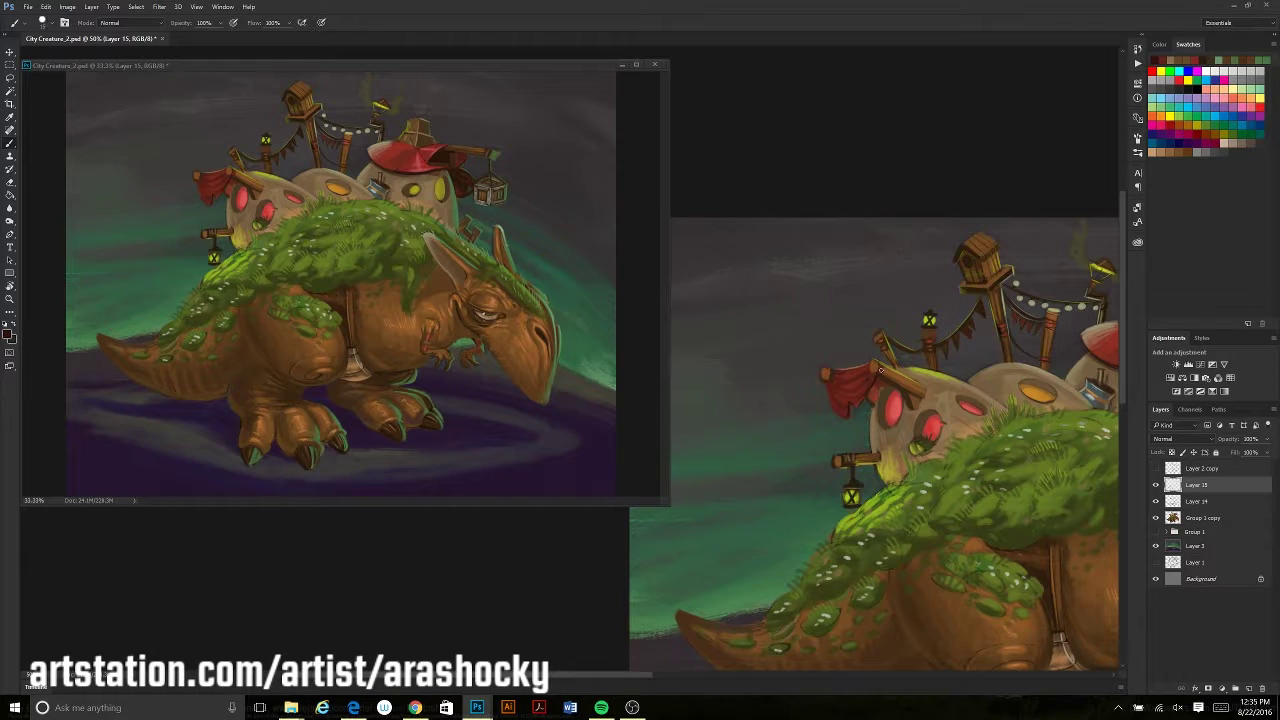
drag(939, 397, 789, 477)
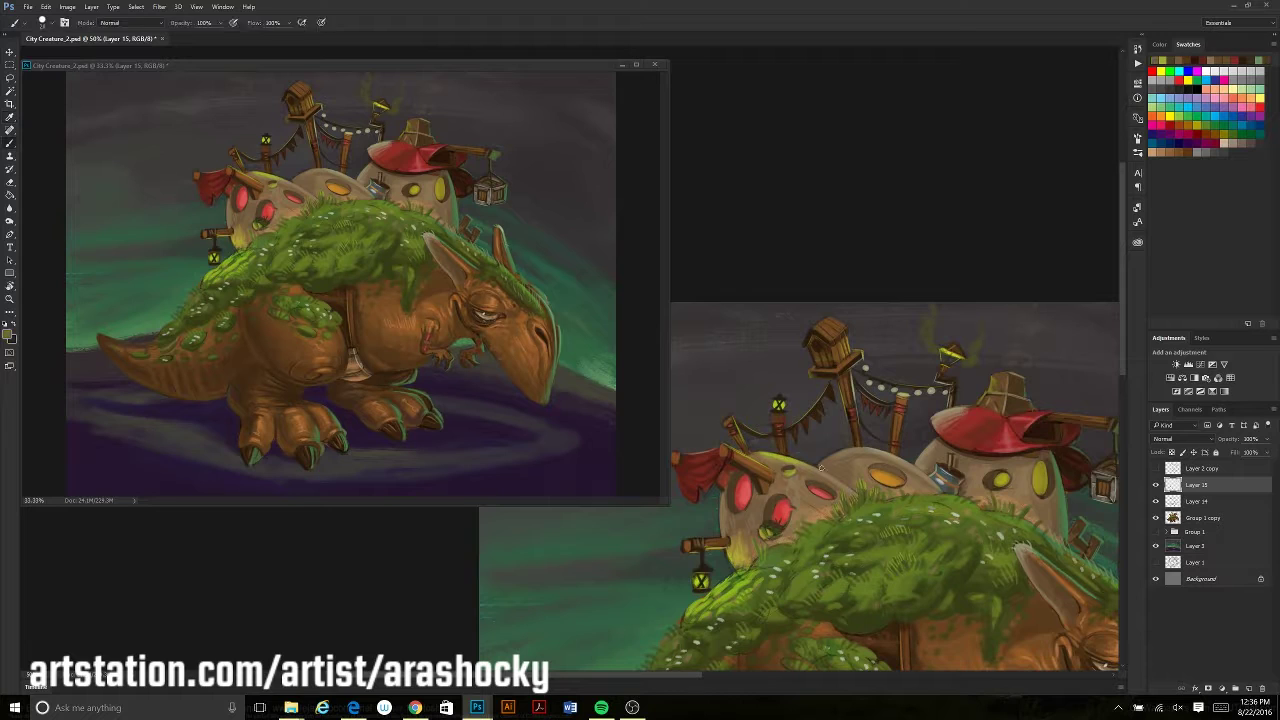
drag(879, 636, 830, 642)
Dab darker touches on the right hut using colours from its wall and window
alt+click(930, 464)
click(971, 503)
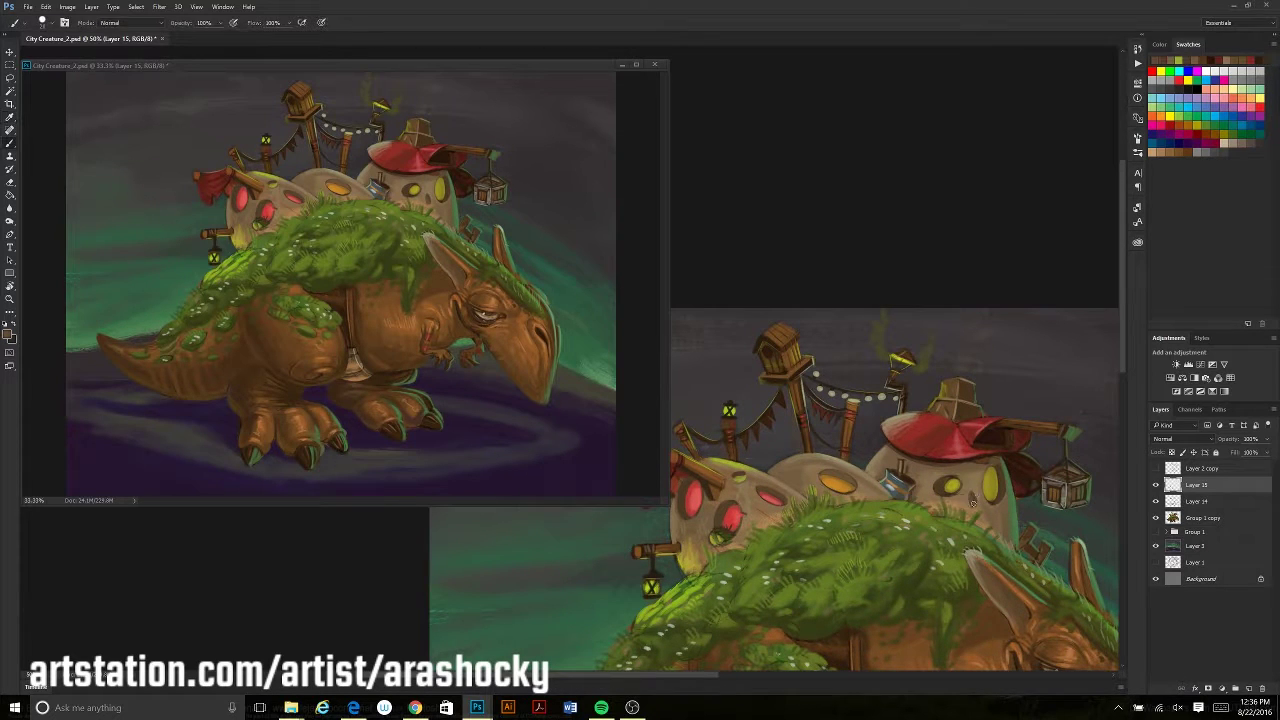
alt+click(970, 490)
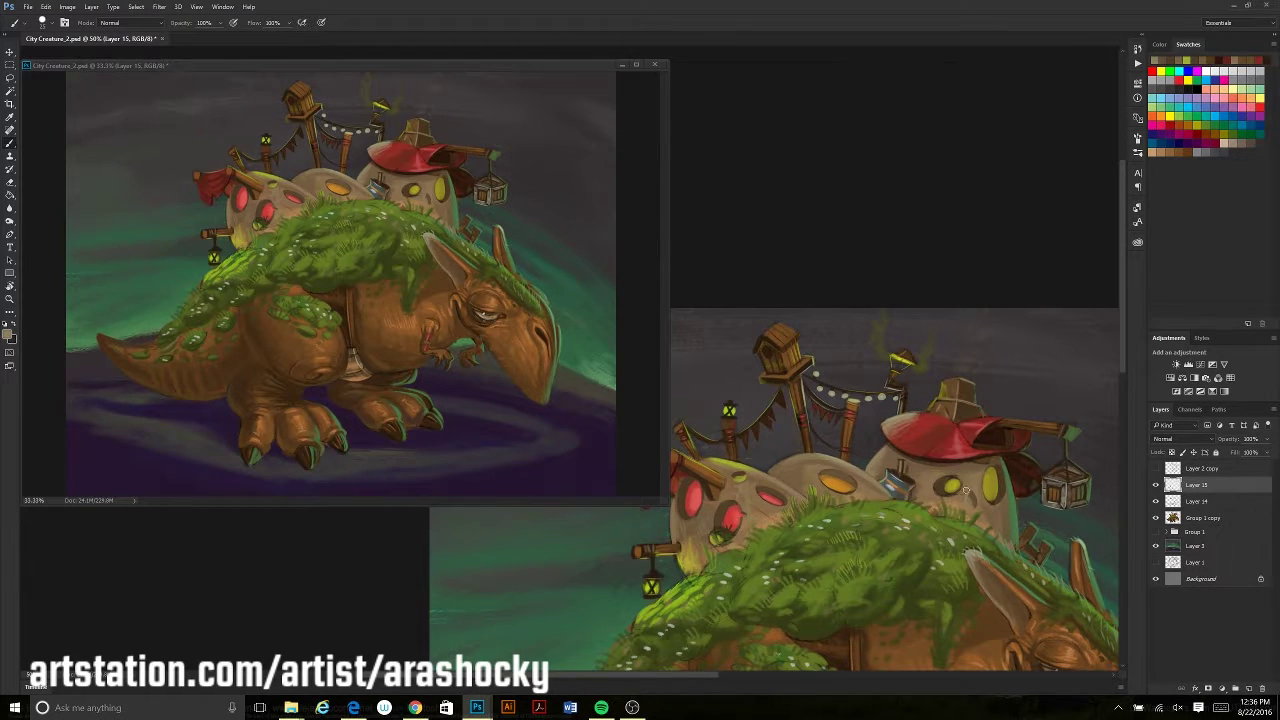
drag(755, 482, 789, 486)
drag(775, 327, 680, 333)
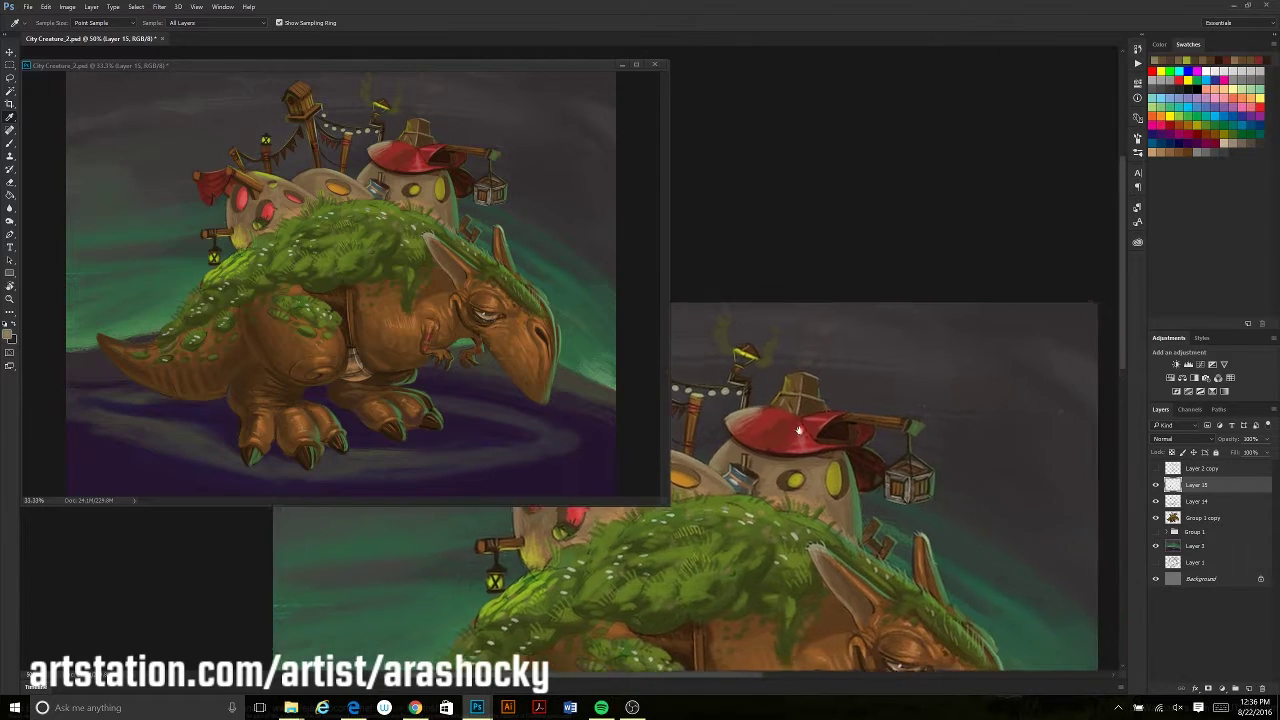
alt+click(965, 531)
drag(1013, 634, 988, 409)
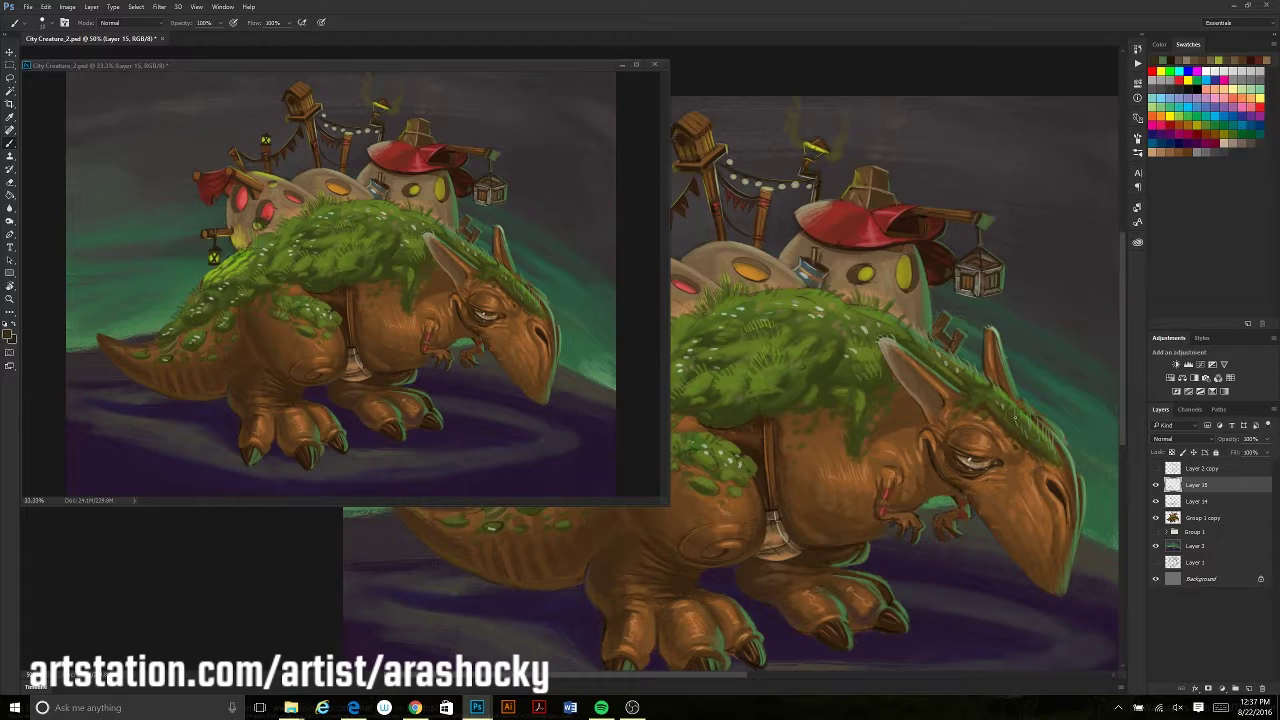
key(ctrl+plus)
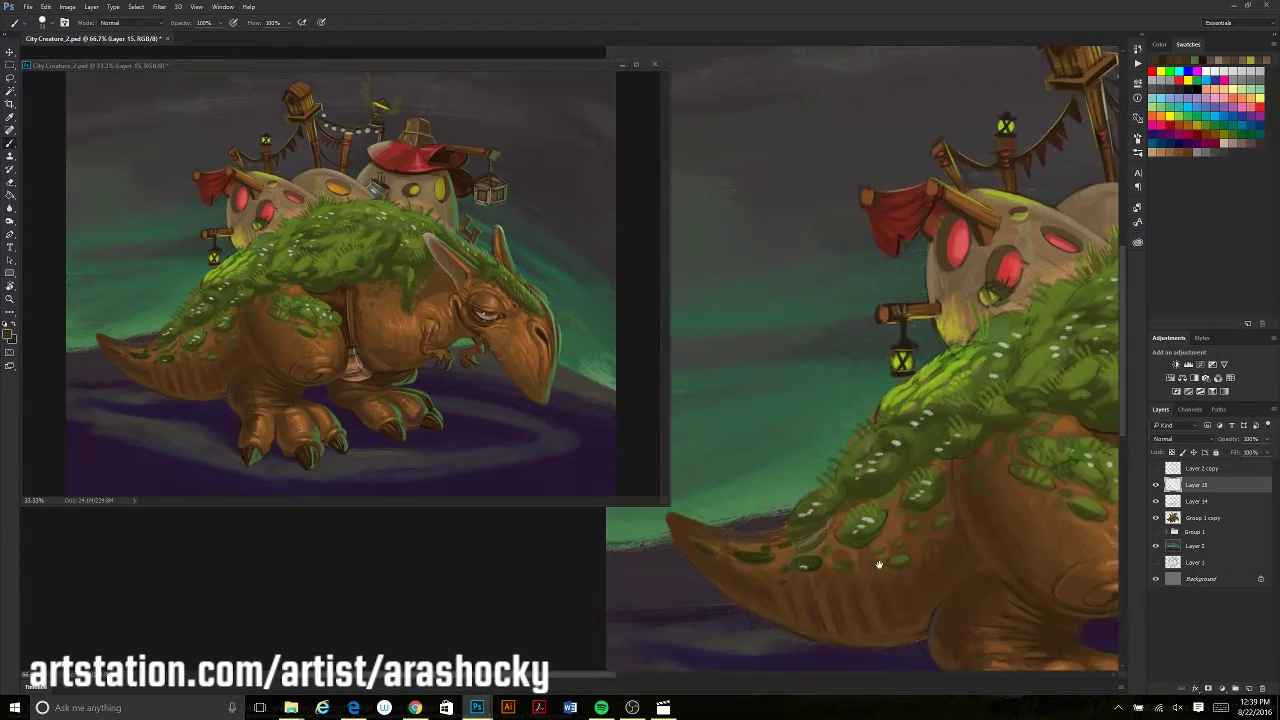
Pick a brown from the body and pan across the back, huts and feet
drag(892, 540, 793, 461)
alt+click(779, 446)
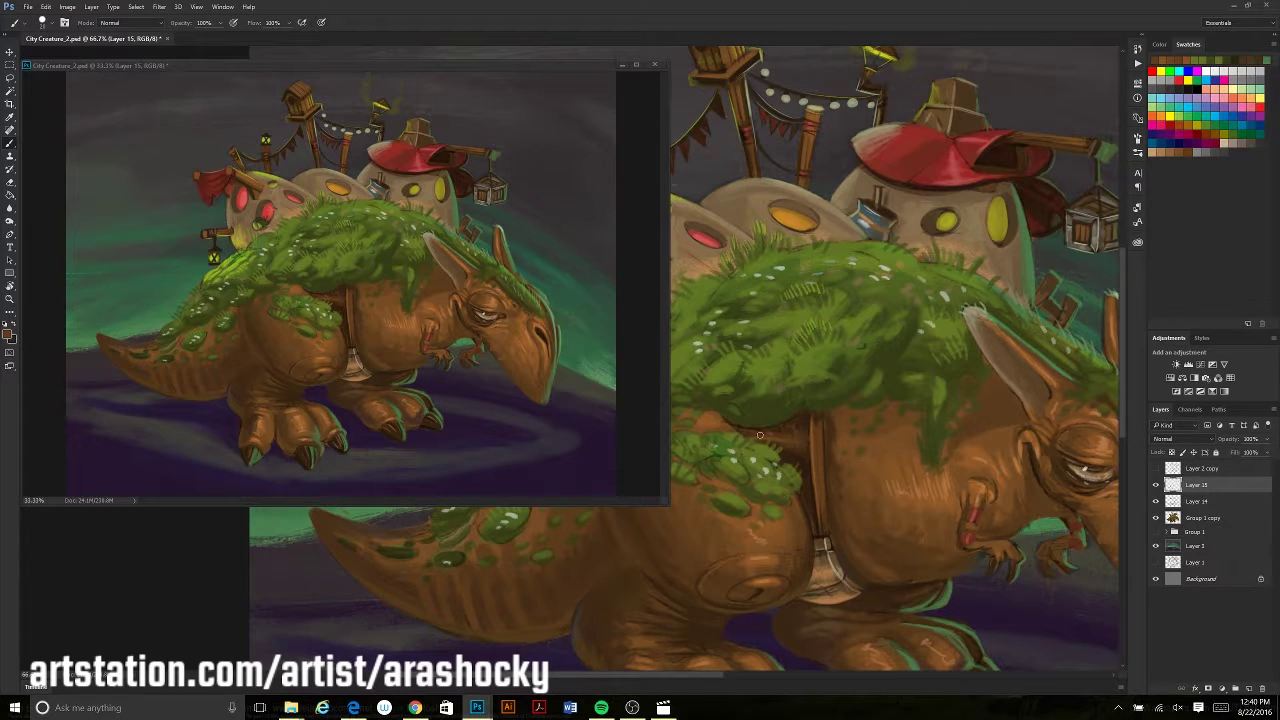
drag(848, 562, 840, 436)
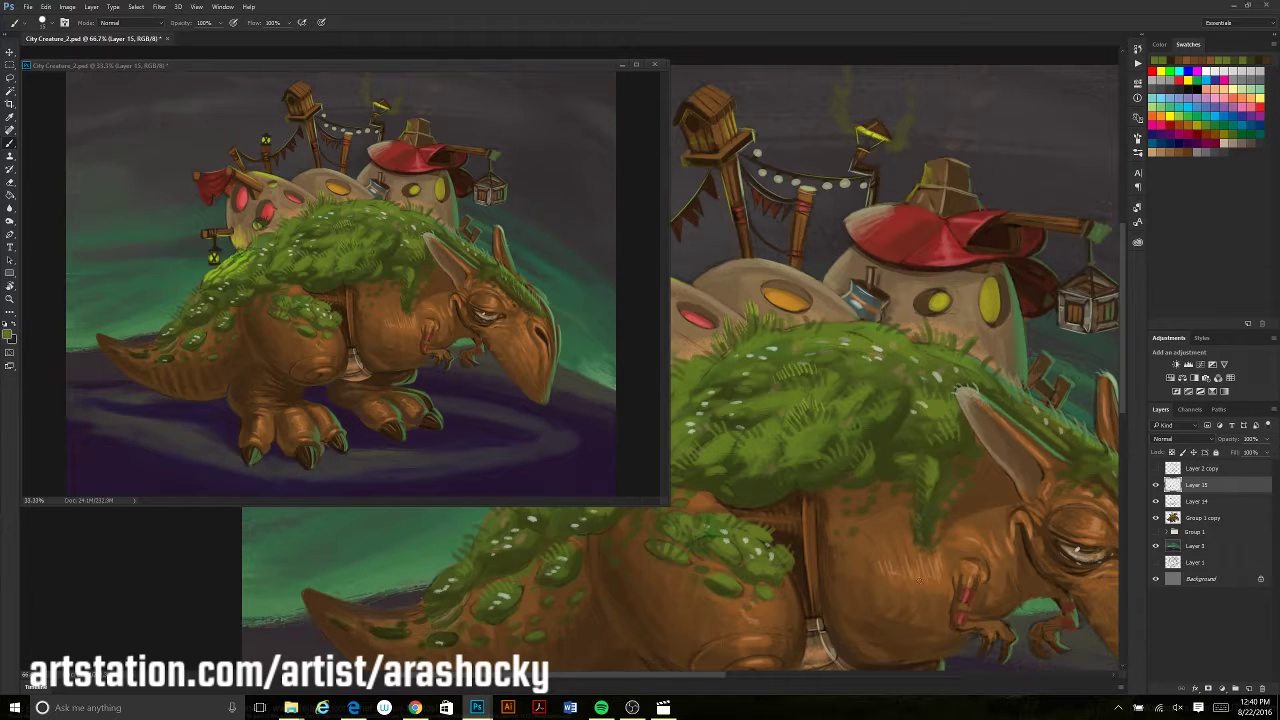
mouse_move(933, 604)
mouse_down()
mouse_move(847, 573)
mouse_move(755, 452)
mouse_up()
scroll(766, 491, down, 2)
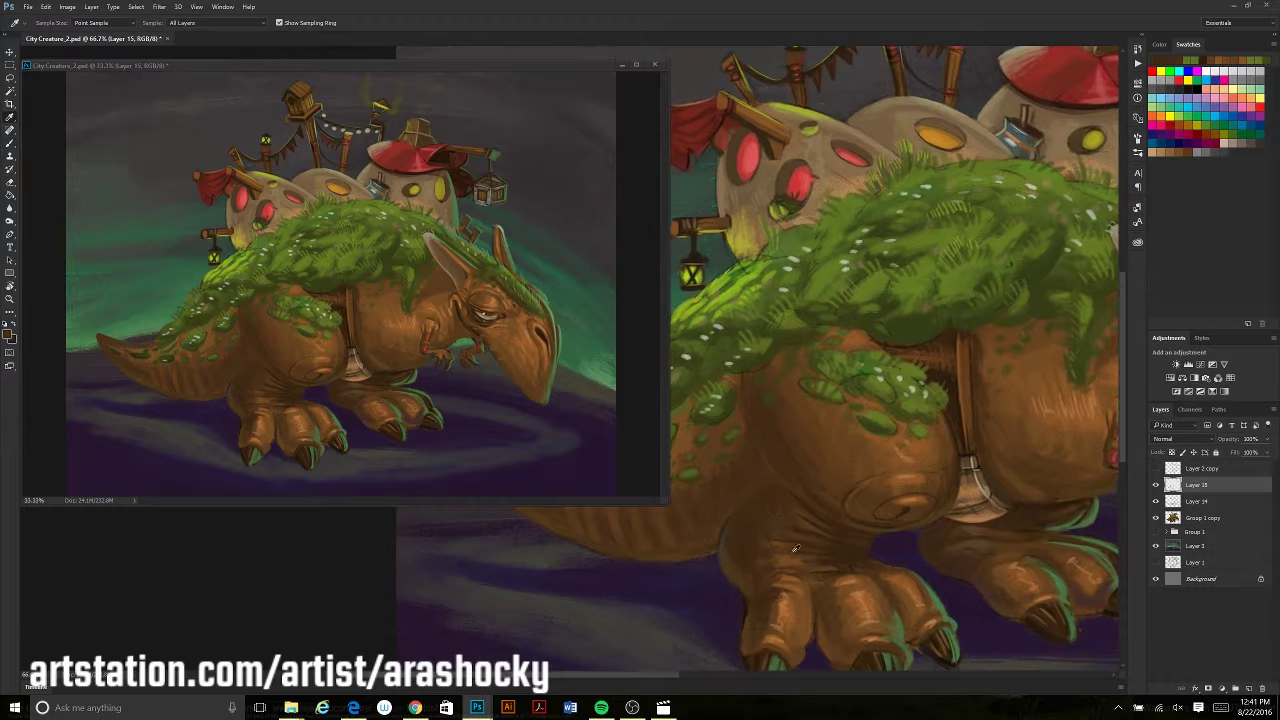
scroll(796, 564, down, 3)
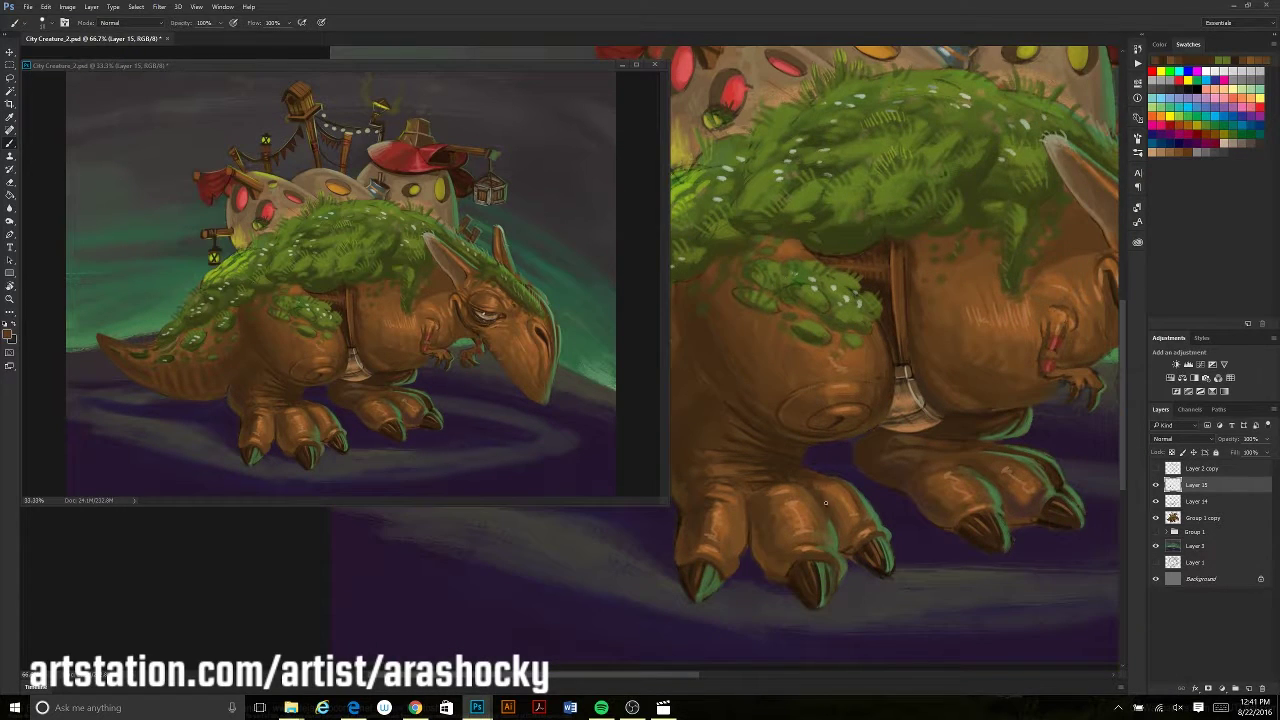
scroll(914, 646, right, 2)
drag(686, 558, 774, 513)
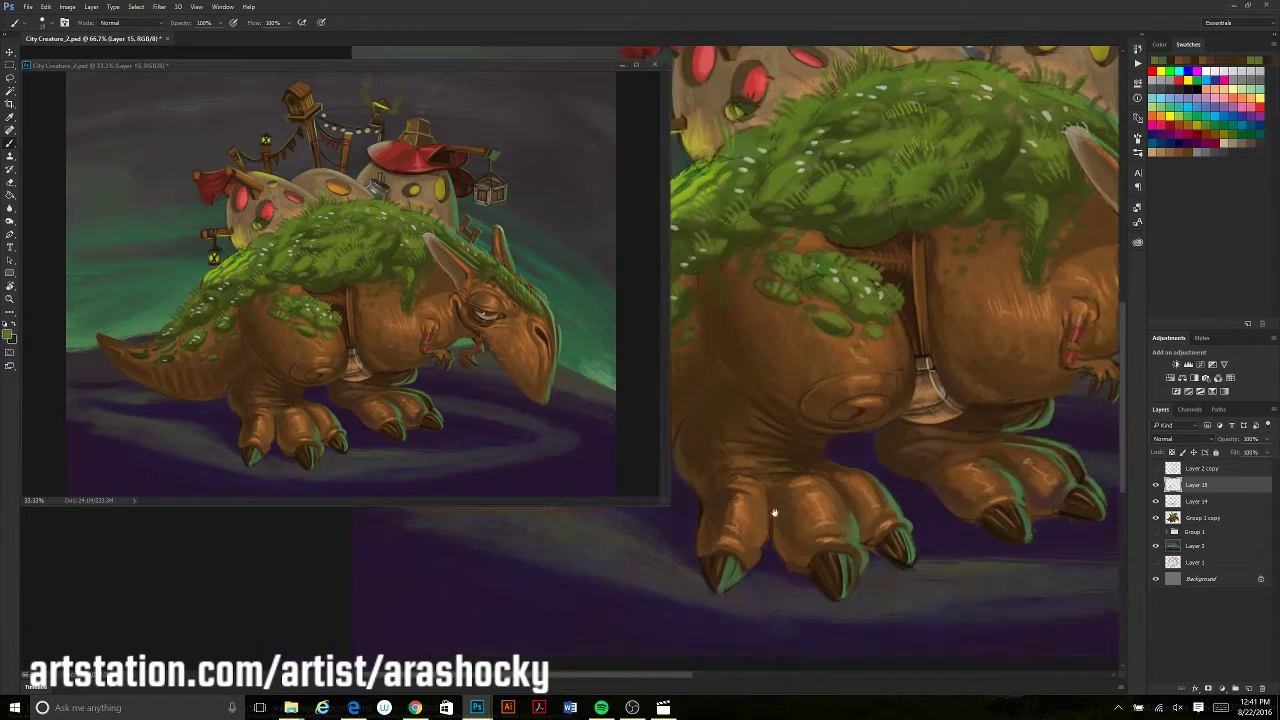
drag(843, 590, 809, 535)
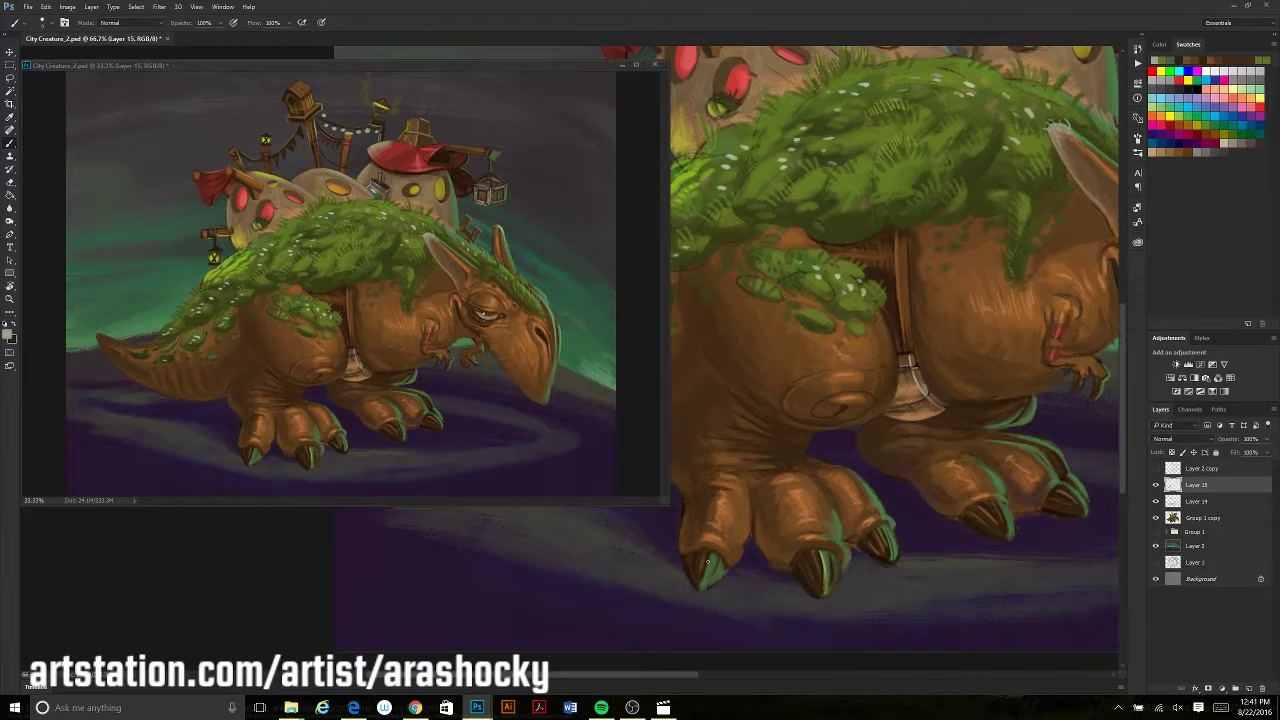
drag(1078, 471, 978, 511)
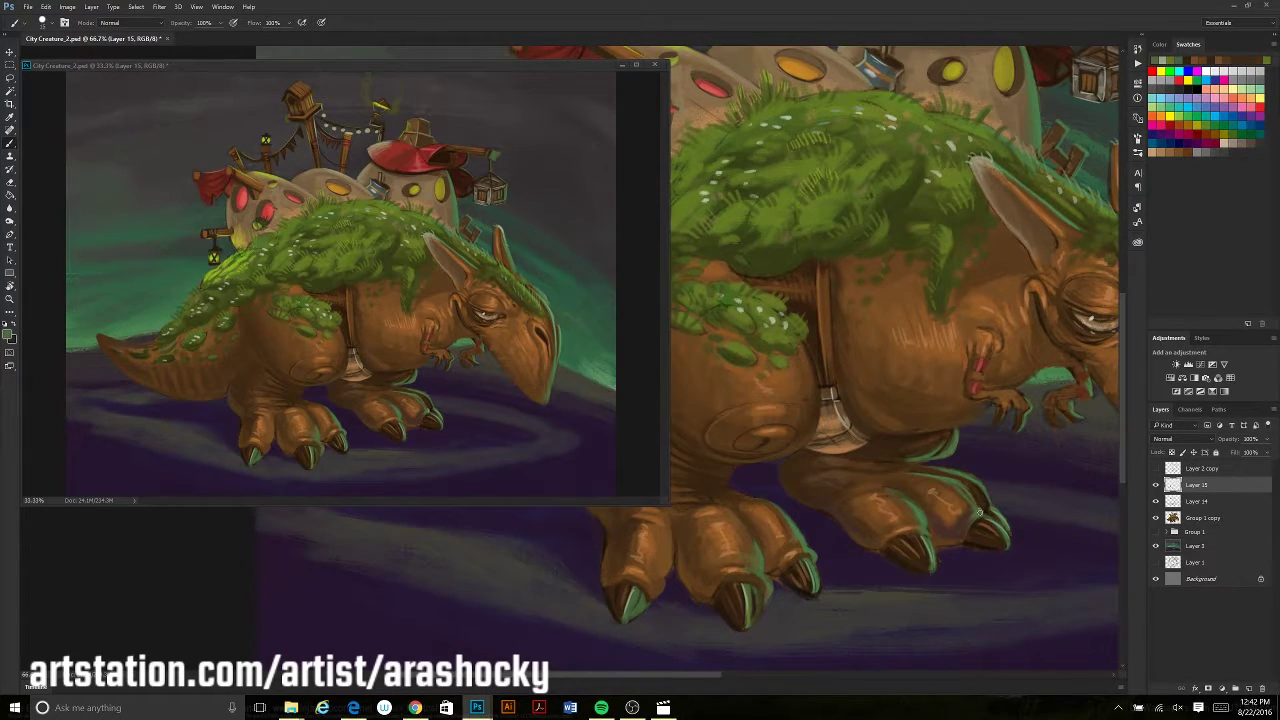
drag(985, 495, 1070, 455)
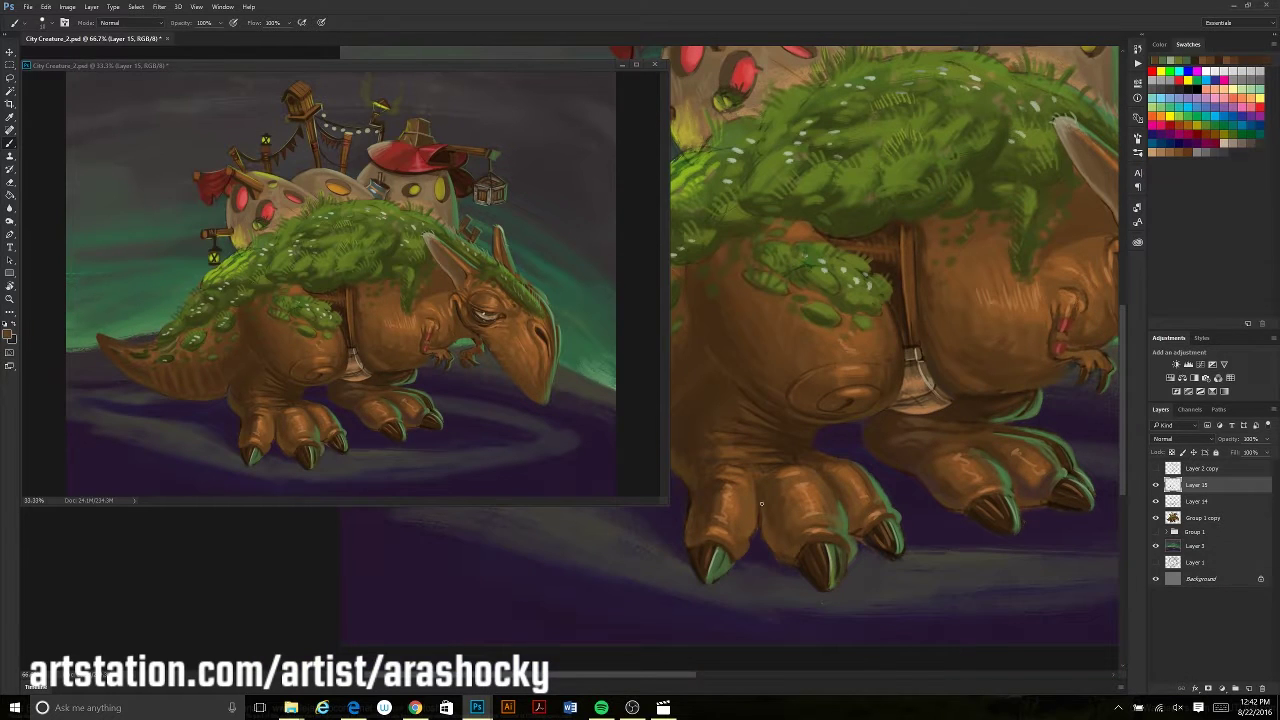
Sample a yellow-green from the painting near the dark sky above the huts
key(i)
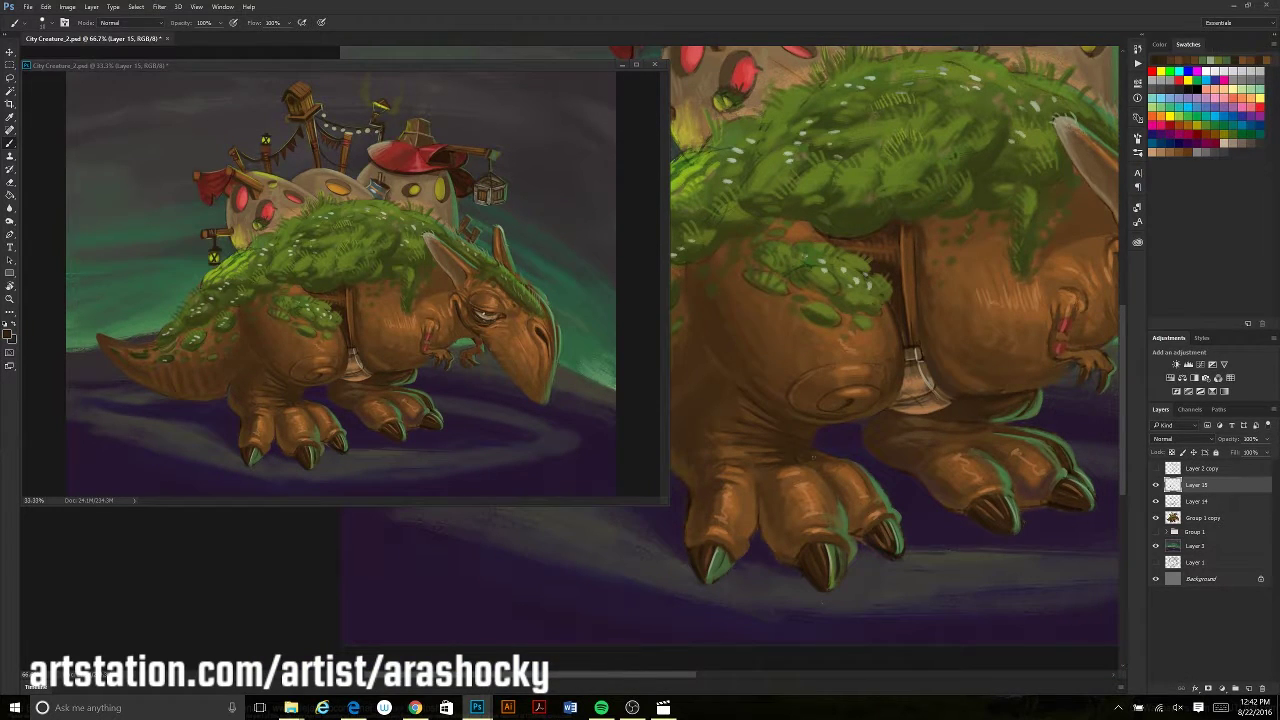
key(b)
scroll(860, 571, up, 5)
scroll(833, 397, up, 4)
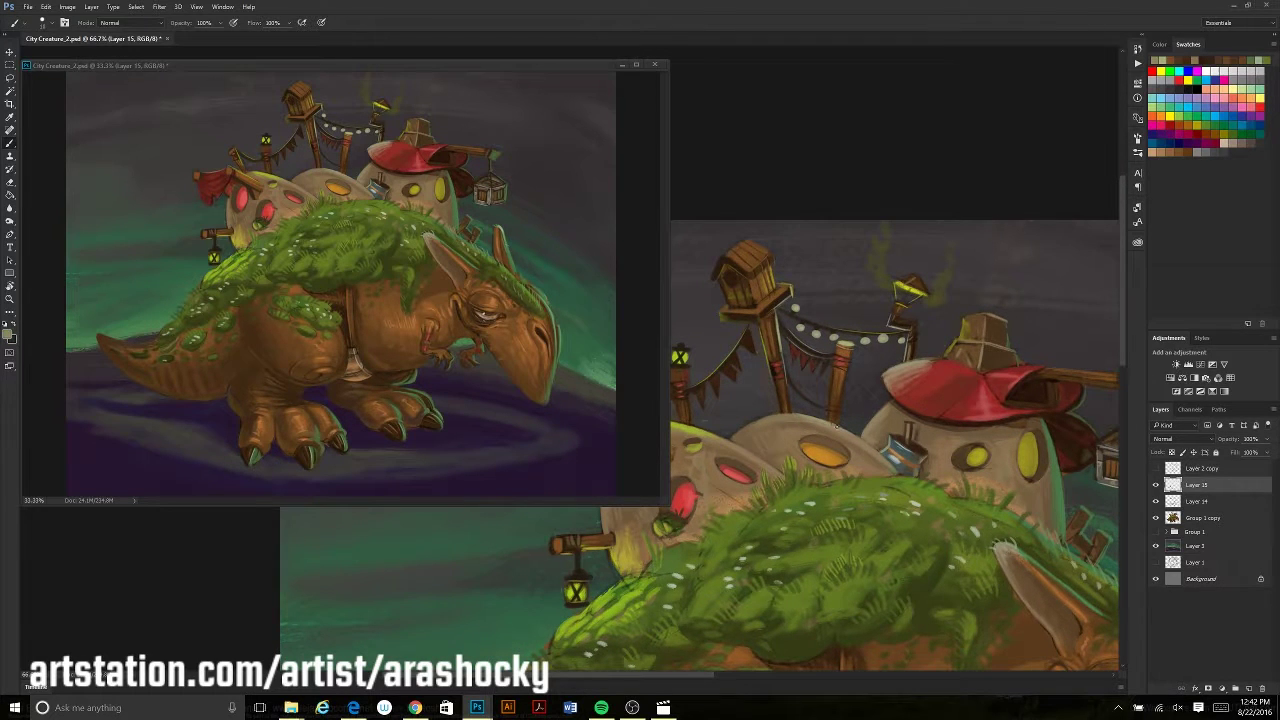
drag(833, 397, 881, 447)
alt+click(726, 409)
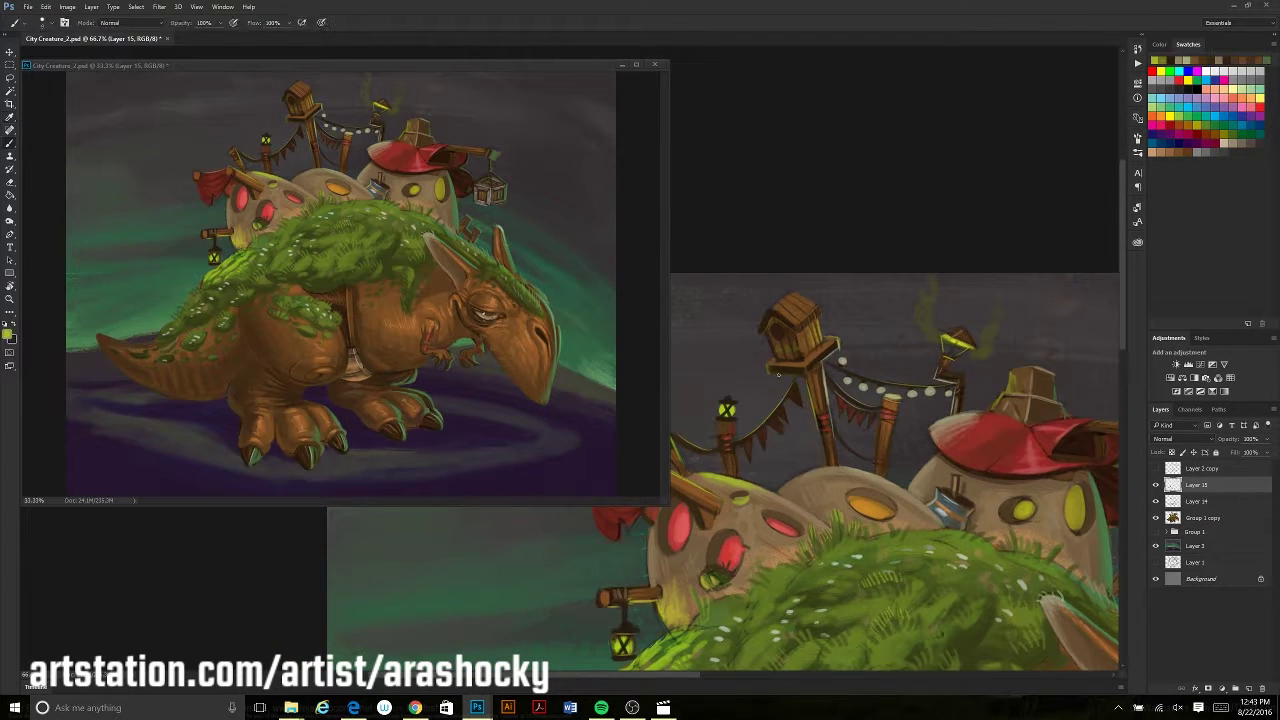
drag(769, 376, 824, 380)
Sample browns near the huts and hanging lantern, then return to the Brush
key(alt)
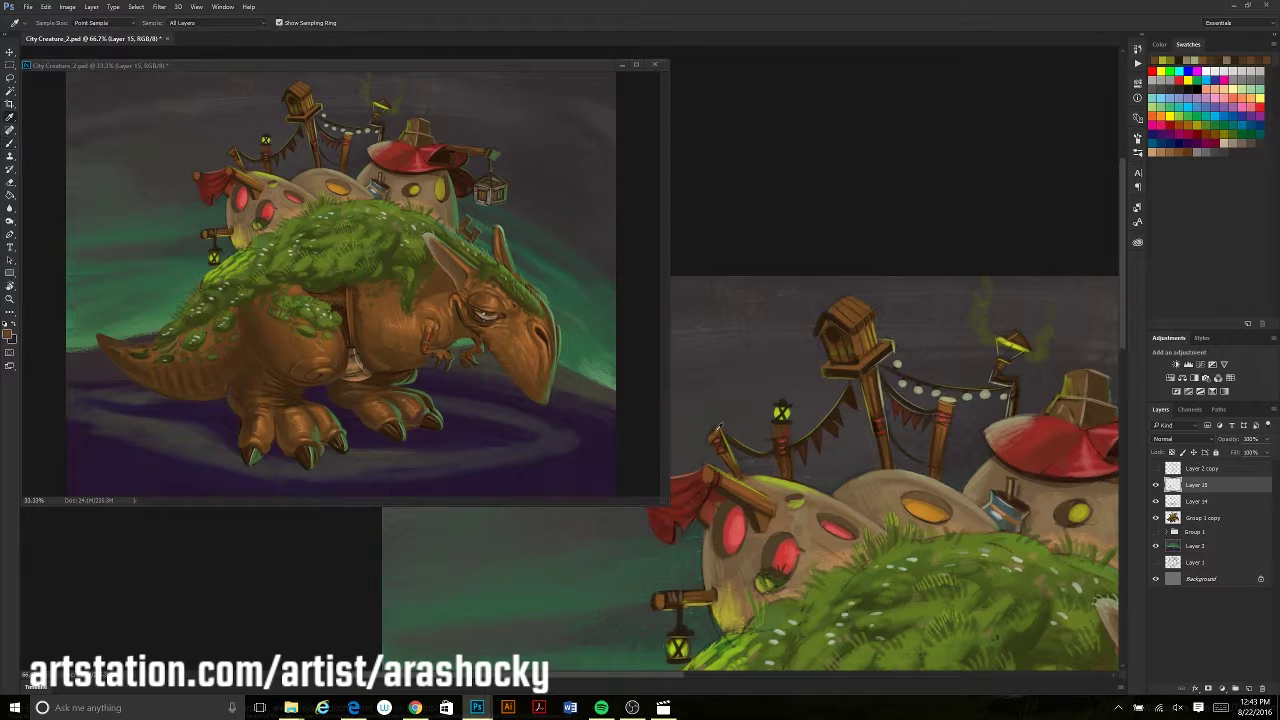
mouse_move(950, 425)
mouse_down()
mouse_move(1054, 277)
mouse_move(1076, 275)
mouse_up()
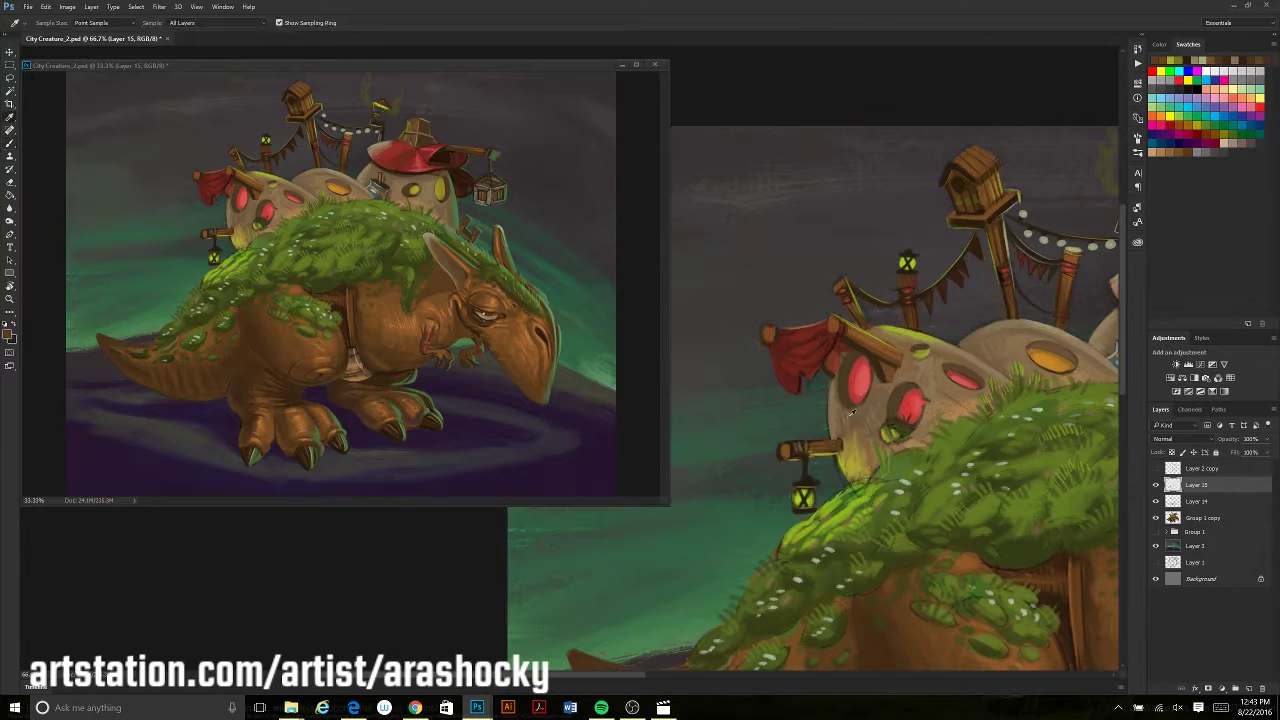
drag(852, 295, 830, 358)
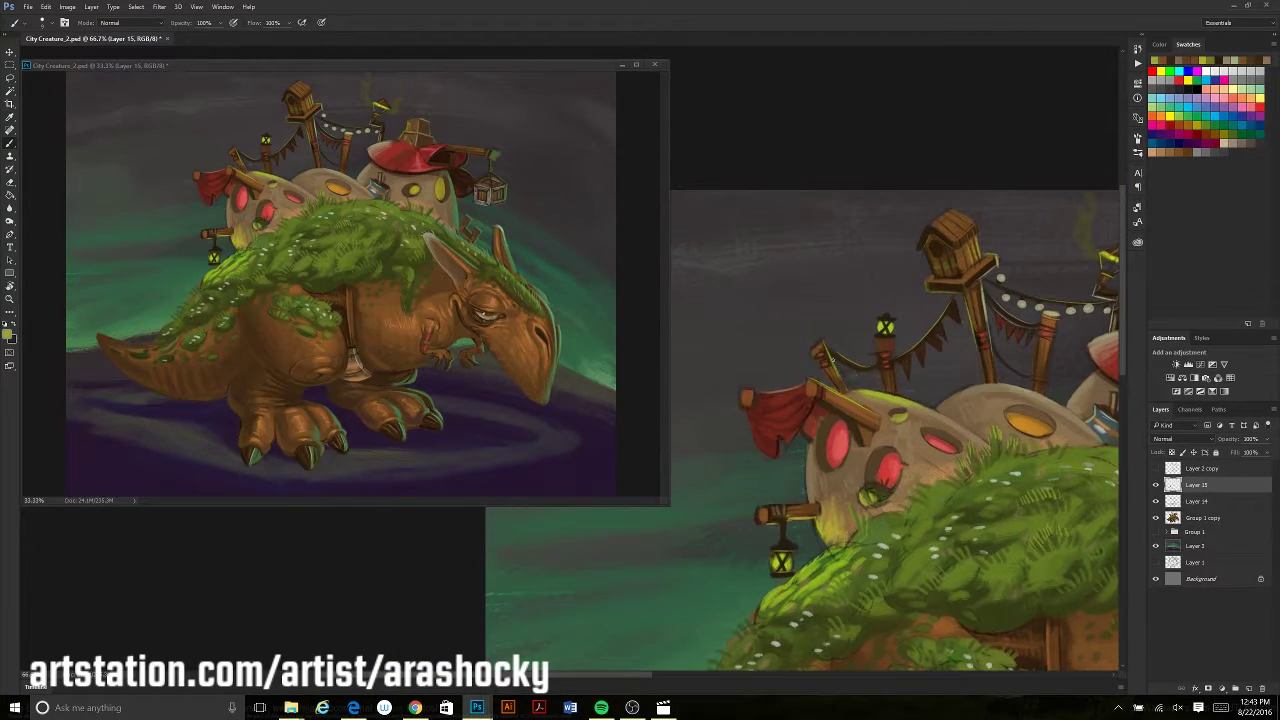
alt+click(879, 342)
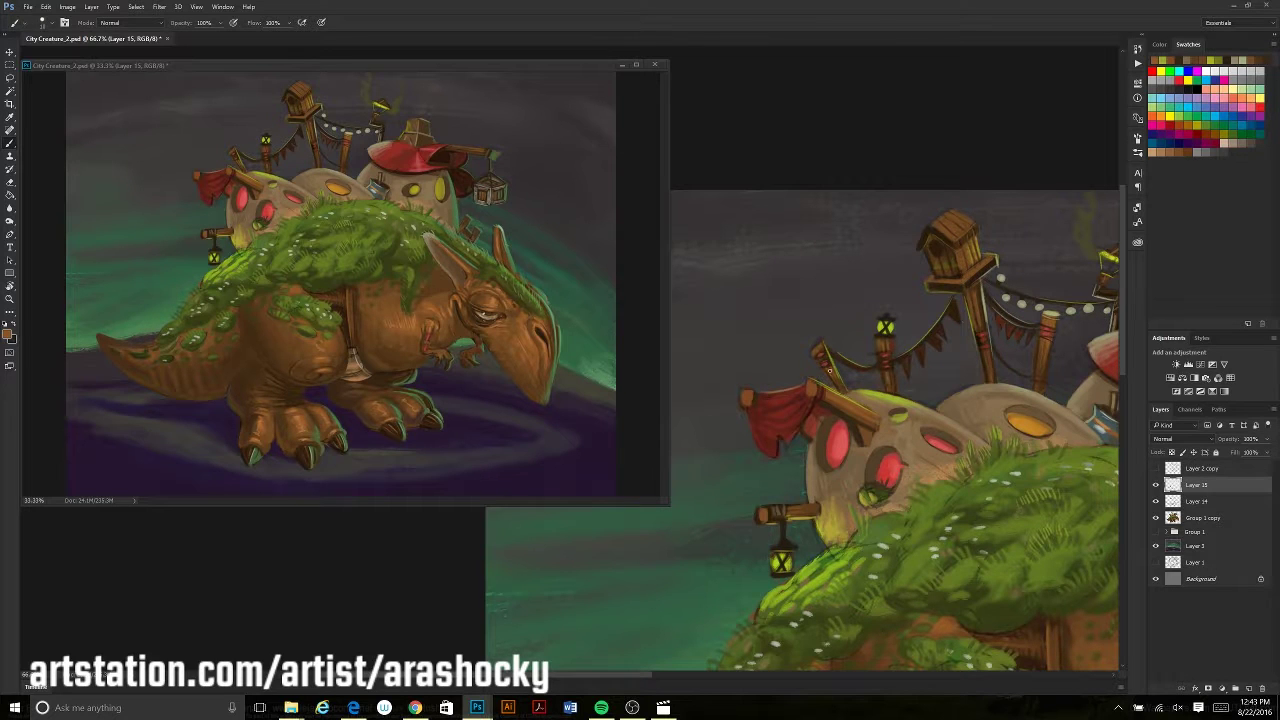
mouse_move(921, 441)
mouse_down()
mouse_move(816, 491)
mouse_move(873, 469)
mouse_up()
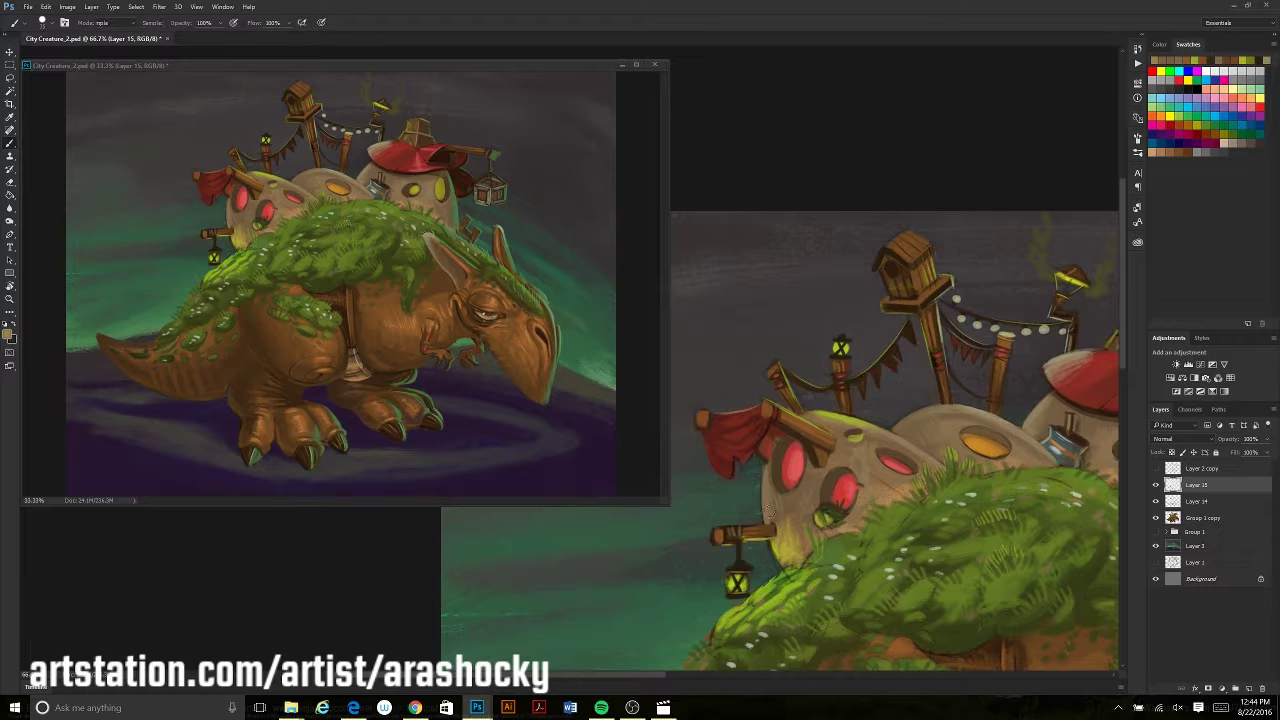
alt+click(792, 568)
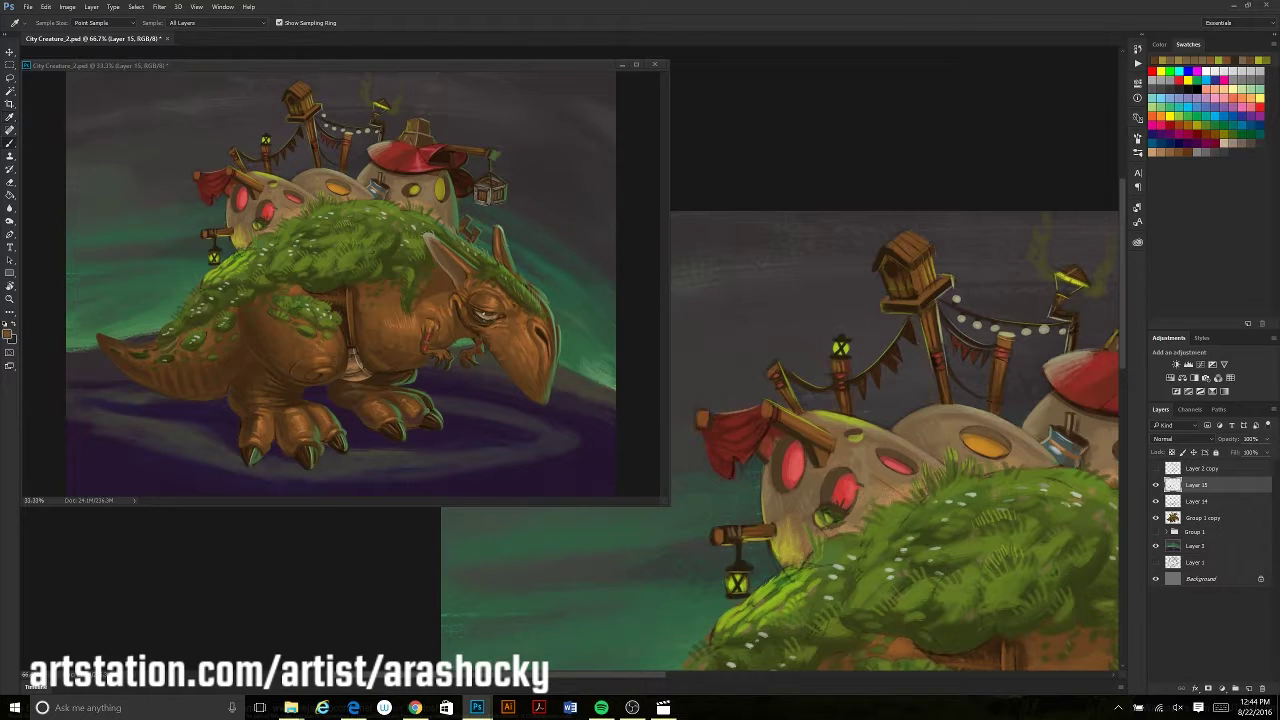
drag(713, 540, 523, 525)
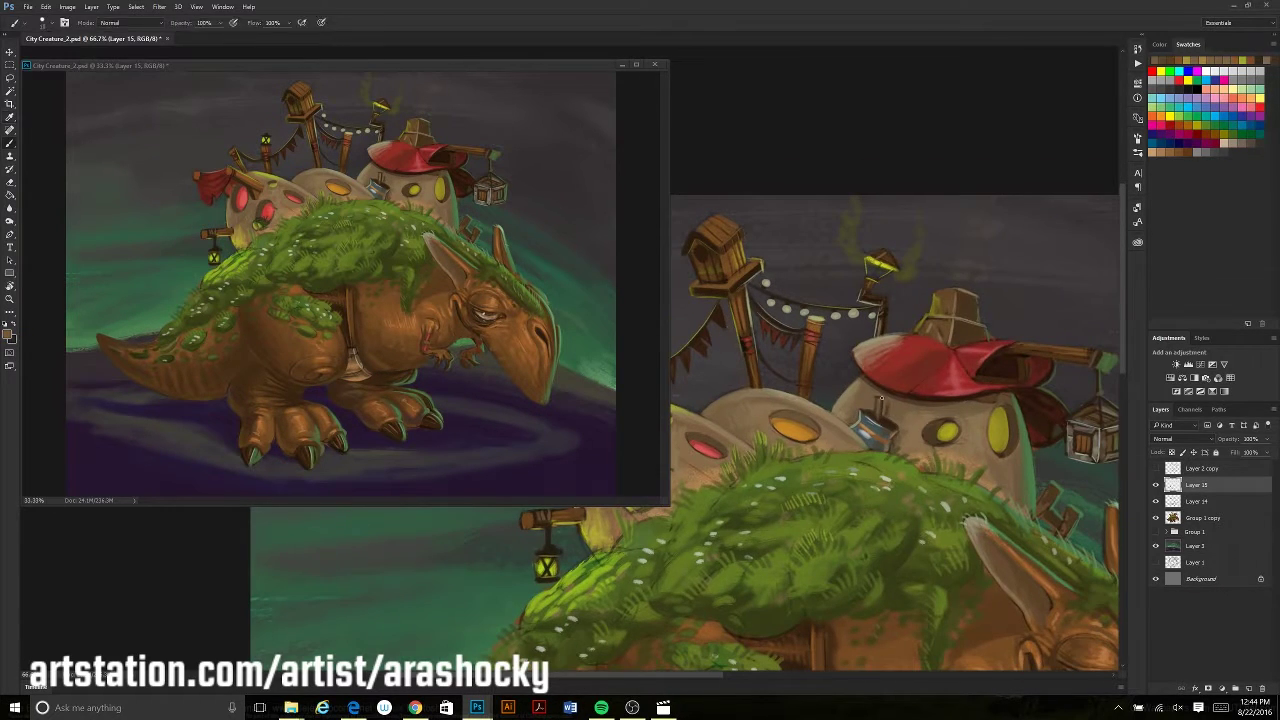
key(b)
mouse_move(1018, 603)
mouse_down()
mouse_move(937, 565)
mouse_move(878, 474)
mouse_up()
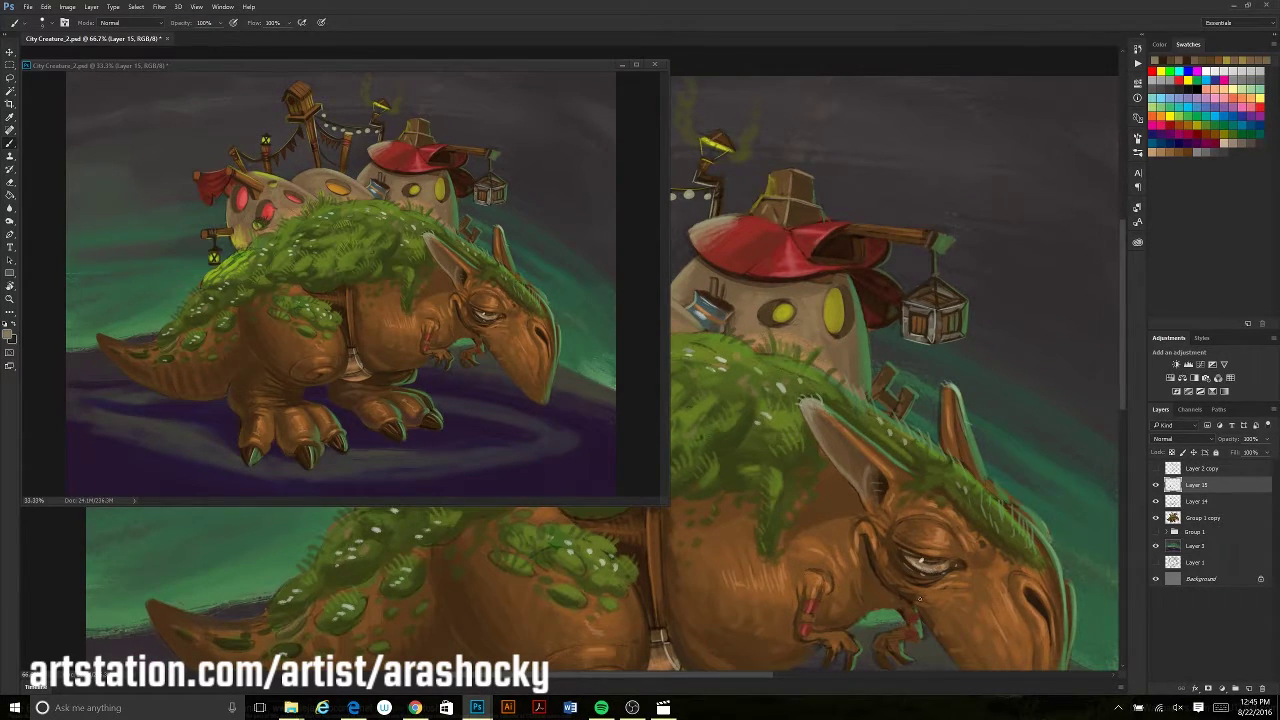
Sample the creature's claw colour for painting
scroll(889, 537, down, 5)
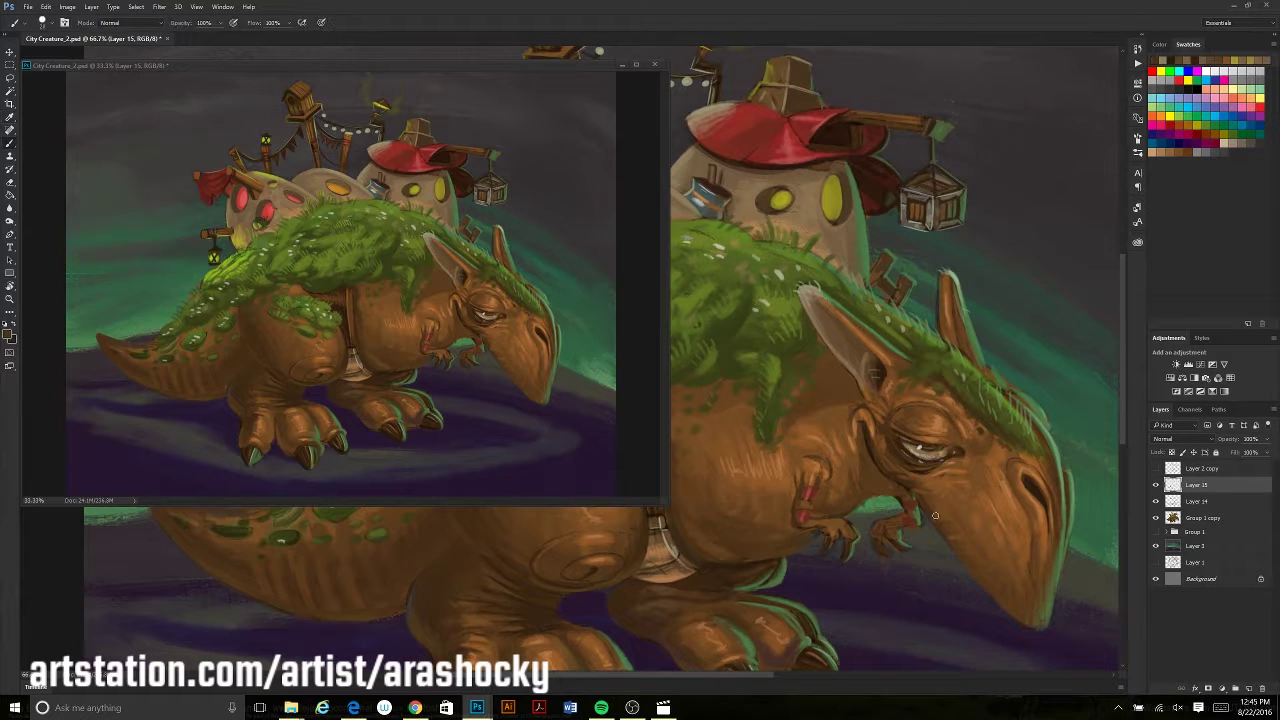
drag(1003, 597, 1075, 617)
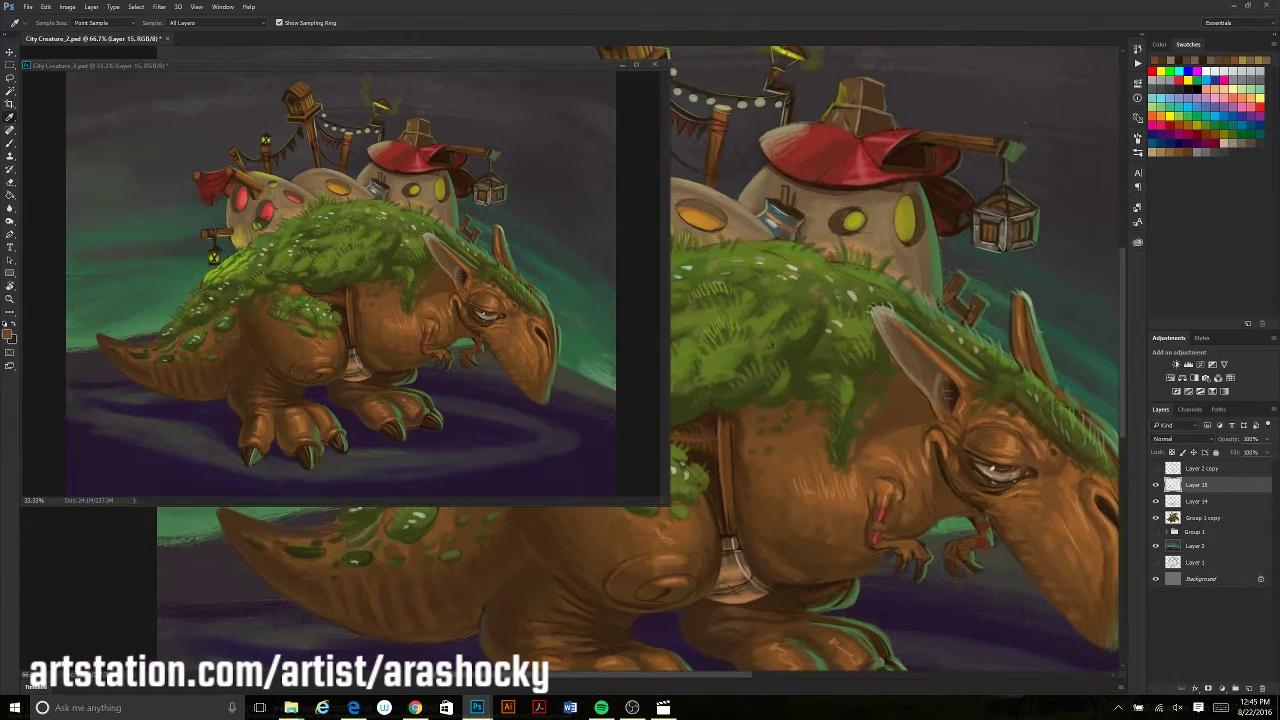
key(b)
scroll(800, 575, down, 6)
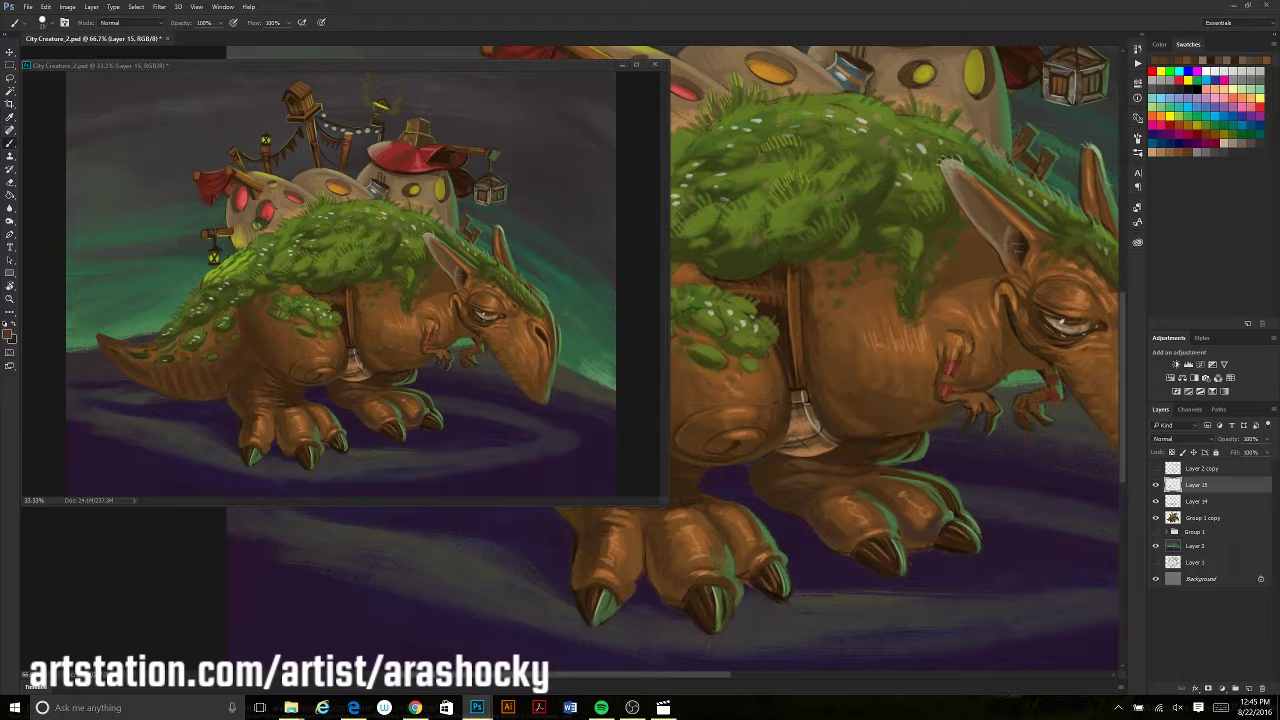
alt+click(686, 573)
alt+click(686, 573)
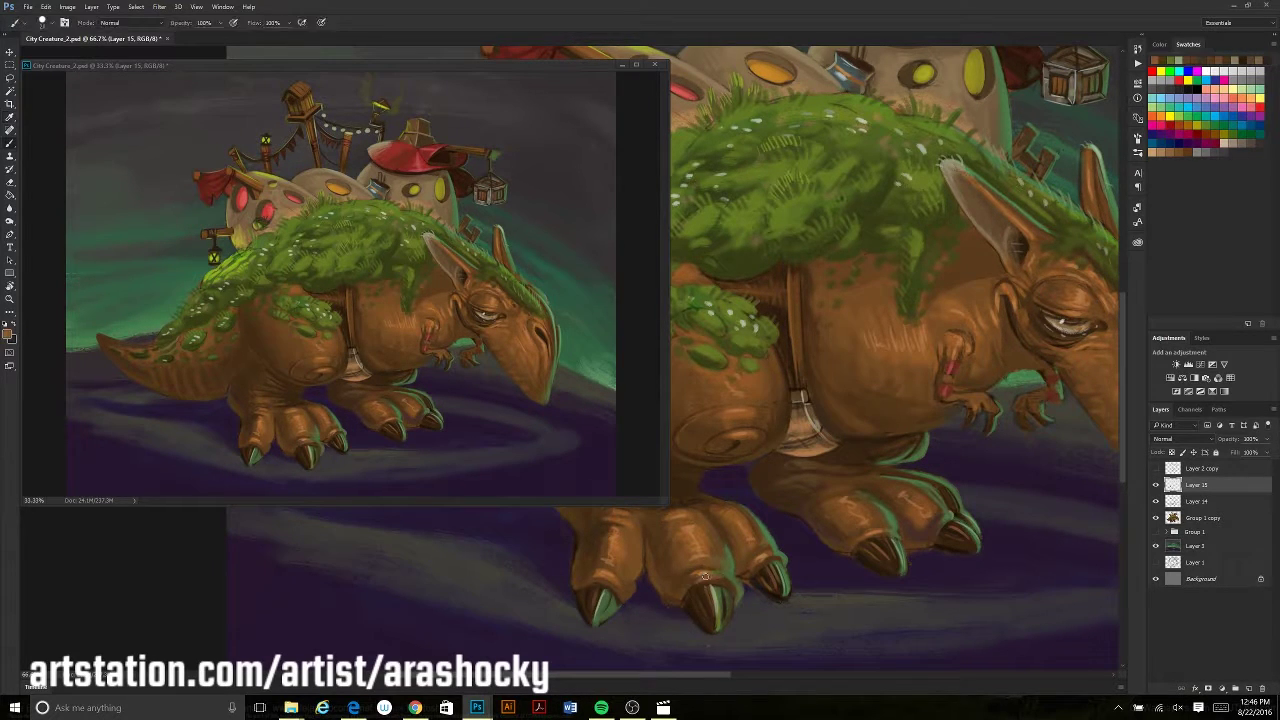
Paint dark strokes on the creature's arm using sampled skin and face colours
scroll(826, 511, up, 2)
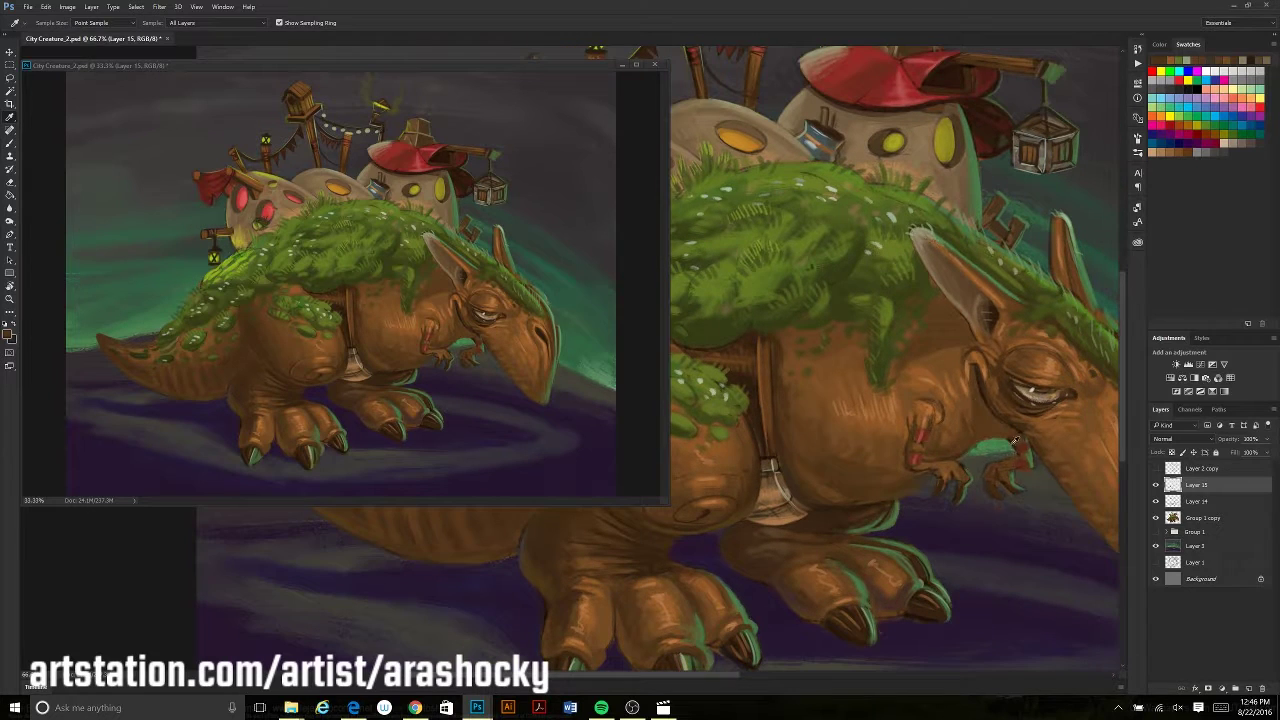
alt+click(960, 462)
alt+click(994, 434)
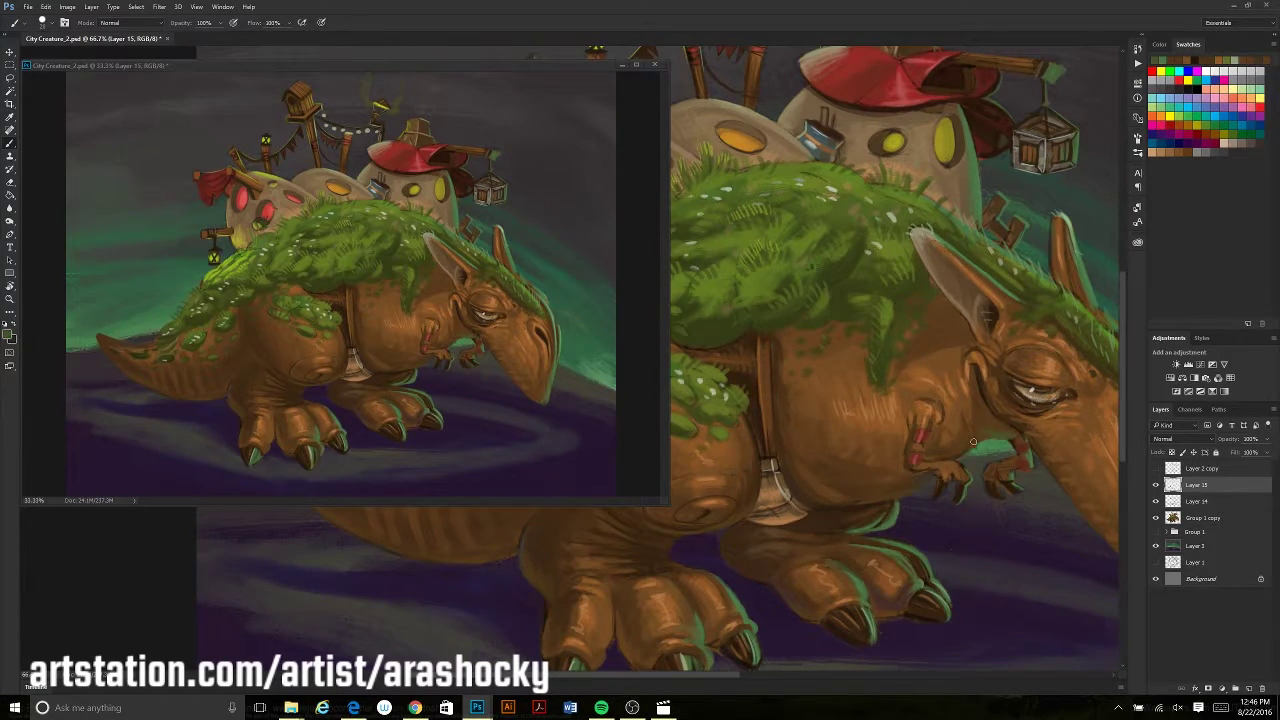
scroll(896, 492, up, 2)
scroll(722, 544, left, 2)
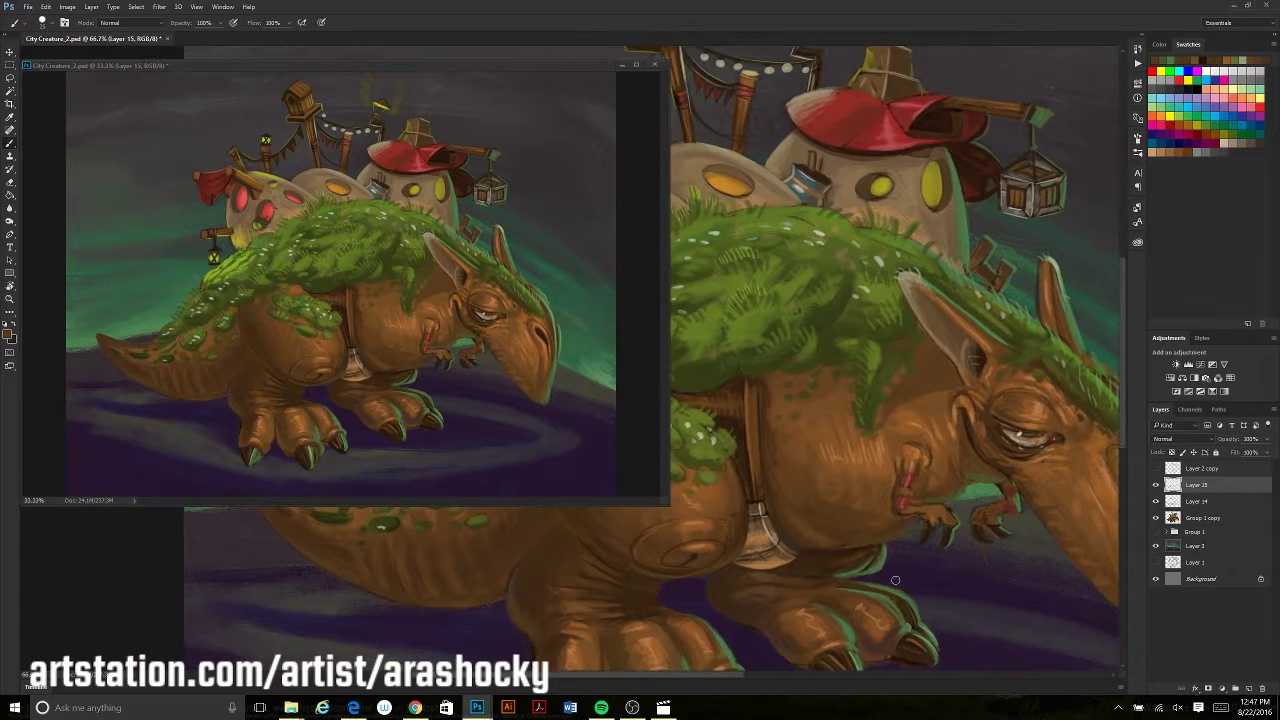
alt+click(913, 421)
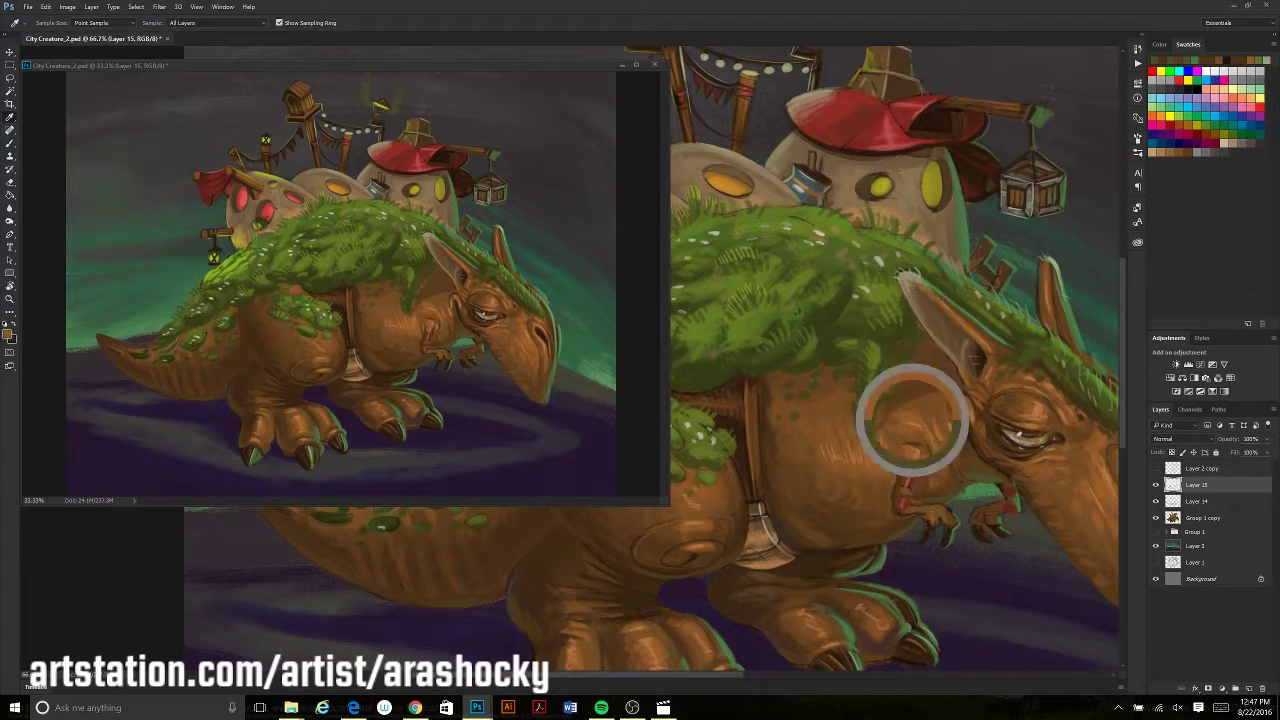
drag(906, 484, 905, 514)
Sample colours near the feet, then switch to the smaller overview window
scroll(905, 515, right, 2)
alt+click(772, 636)
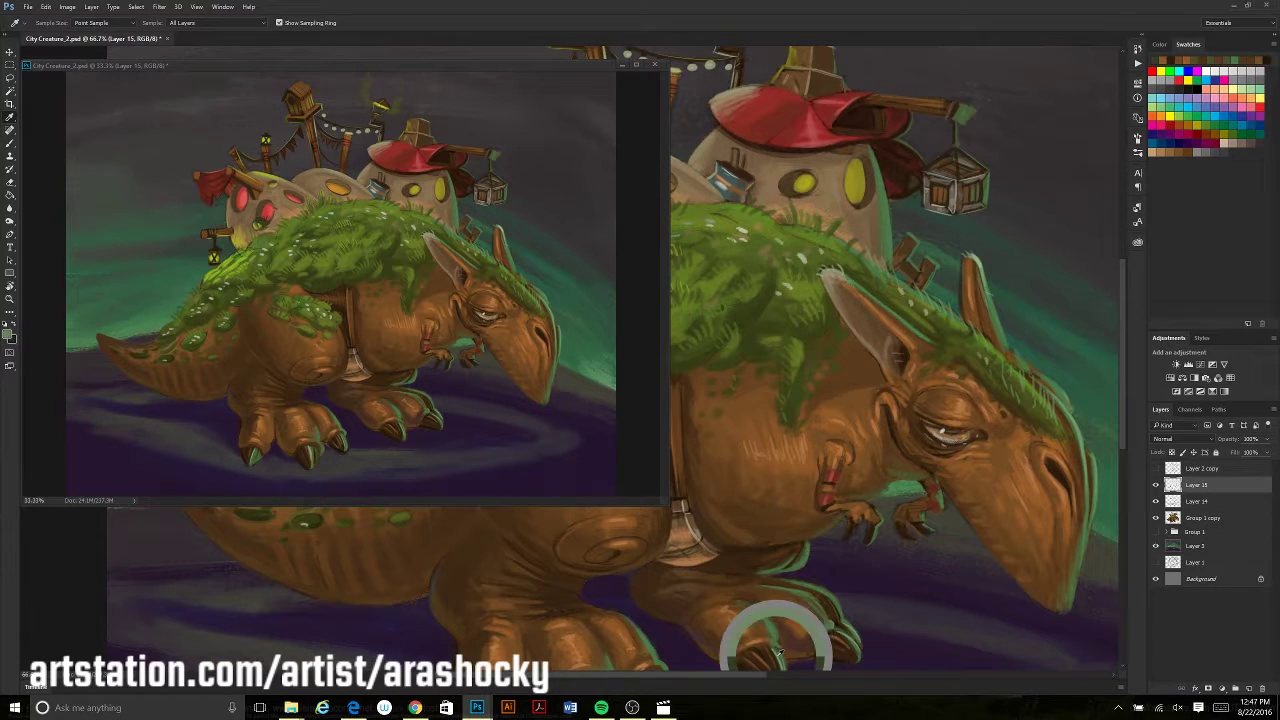
alt+click(852, 530)
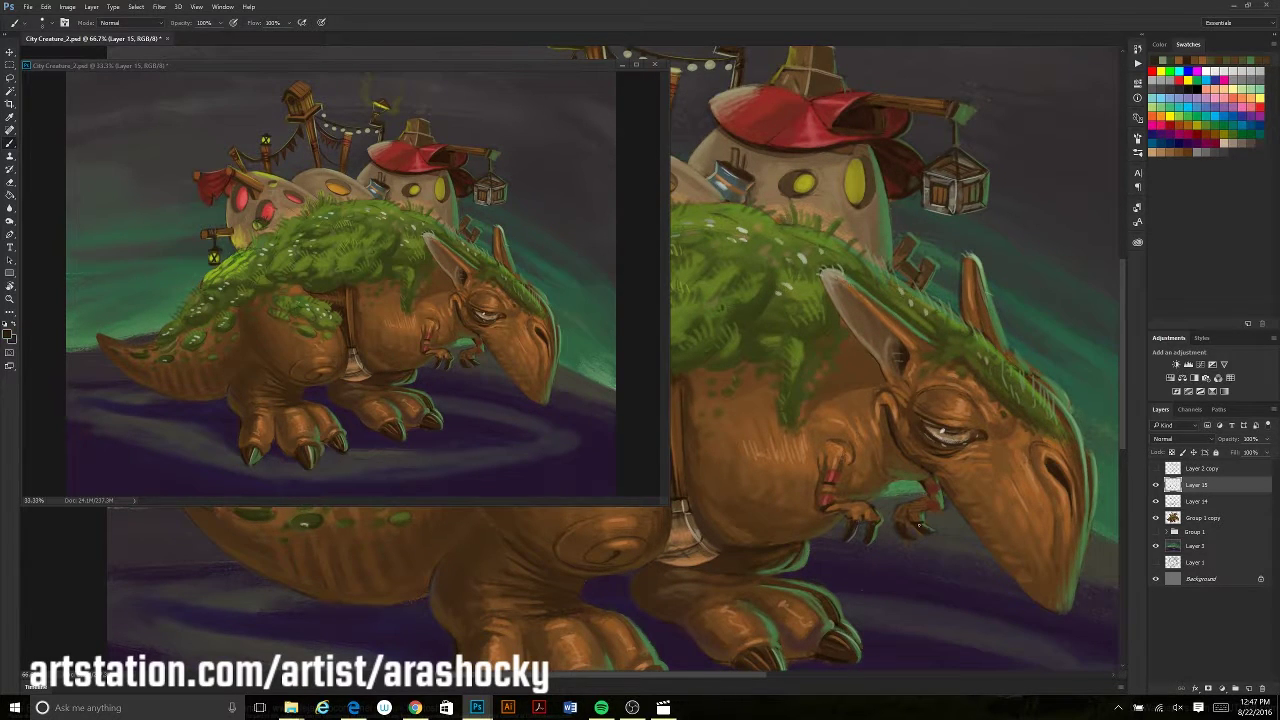
scroll(920, 525, left, 3)
scroll(829, 634, up, 1)
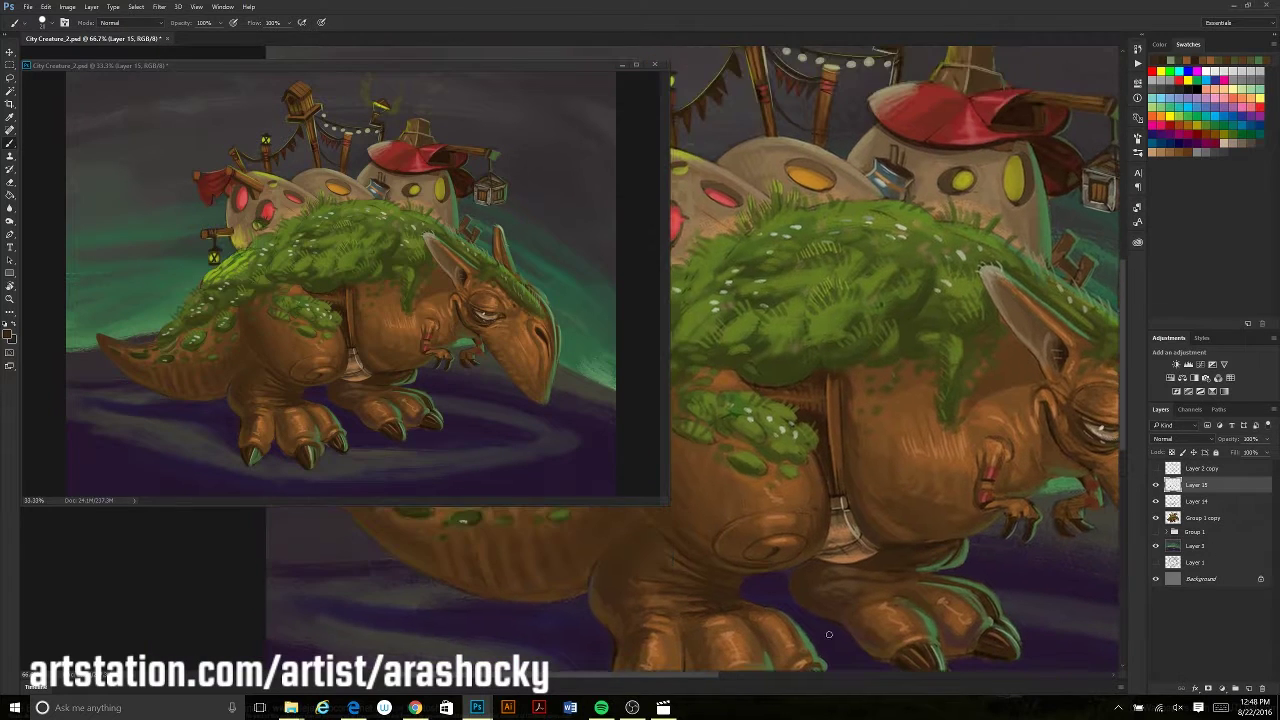
key(ctrl+Tab)
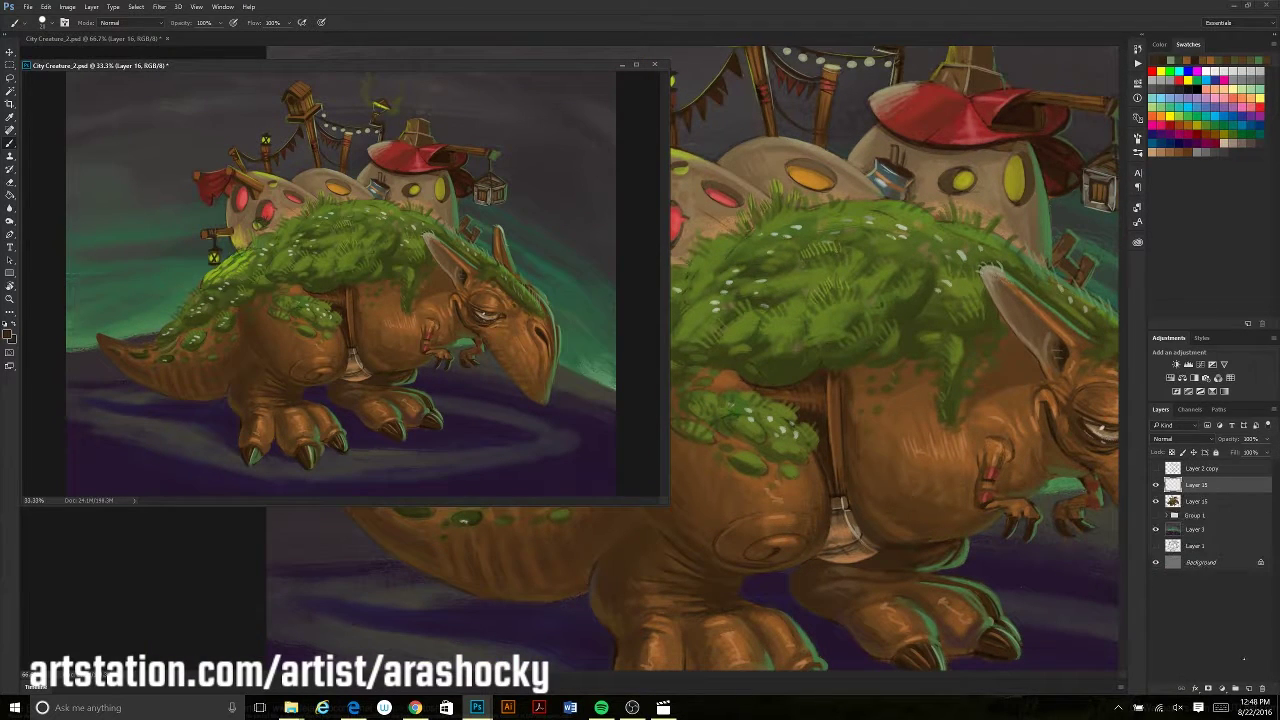
Set Layer 16 to Linear Burn and retouch the head shading with a larger brush
click(1180, 438)
click(1180, 494)
right_click(932, 128)
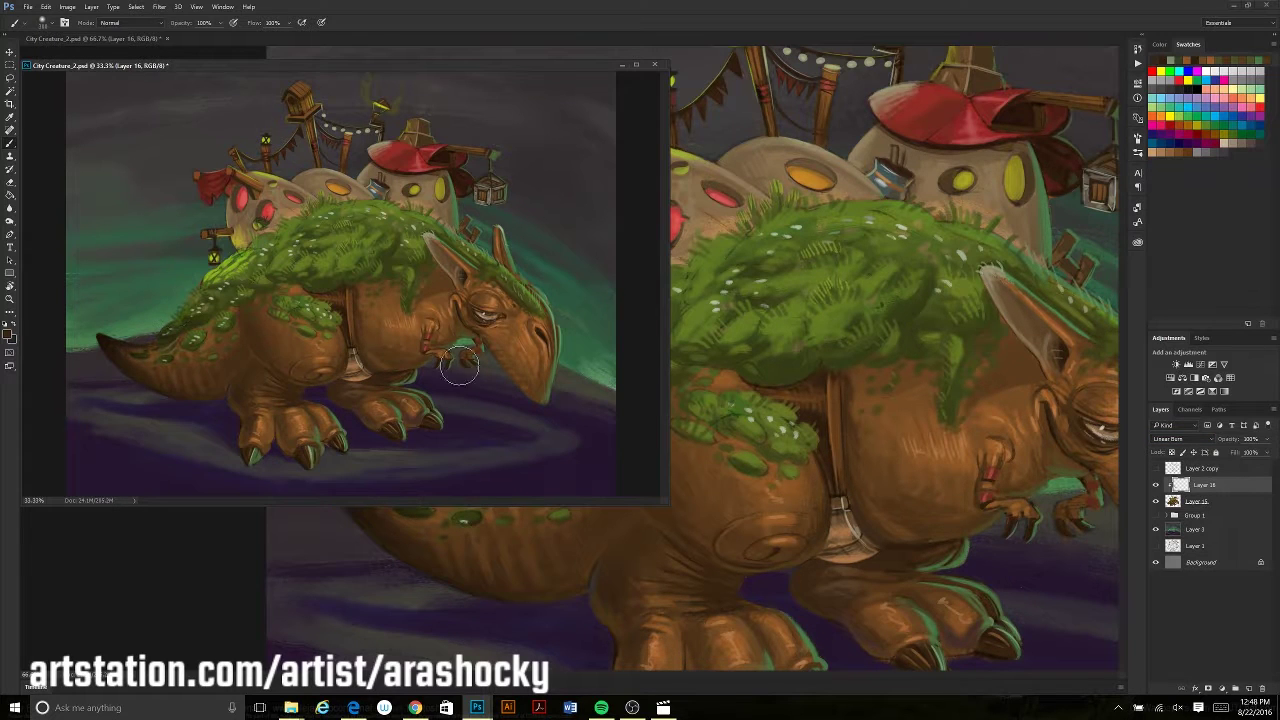
key(bracketright)
drag(505, 265, 548, 345)
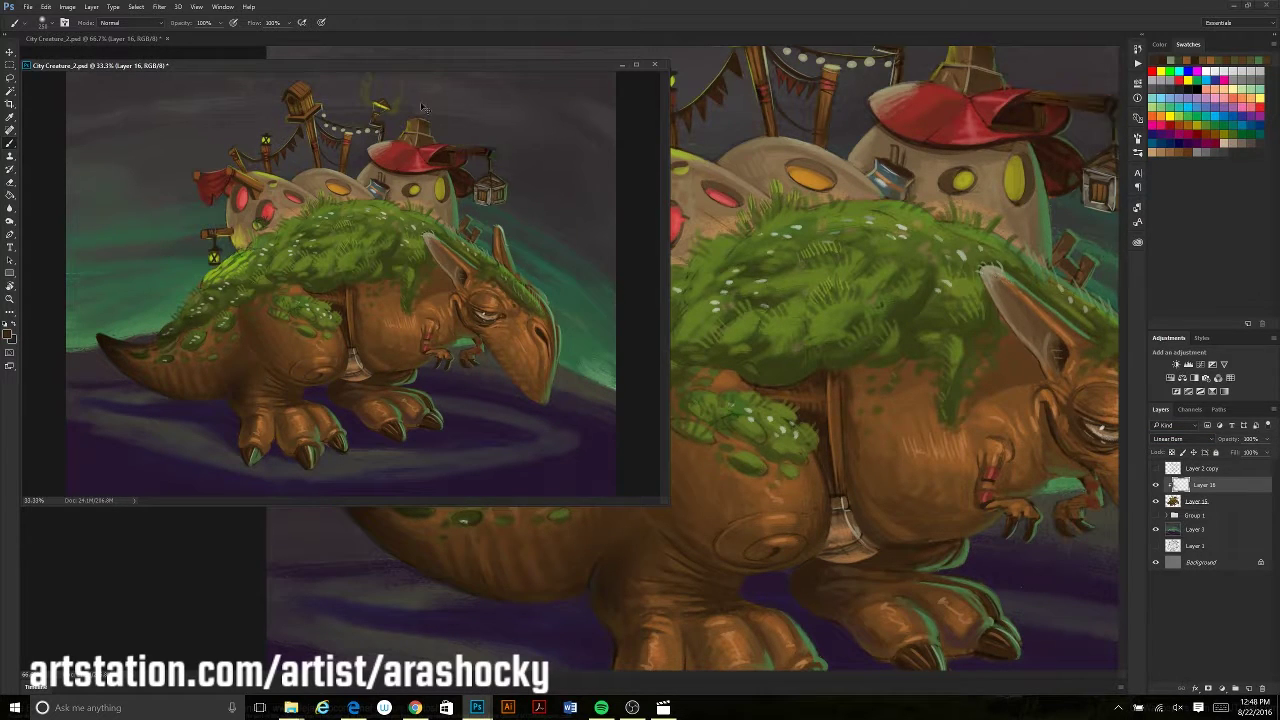
Pick an eraser preset, then add clipped Layer 17 in Screen with a light tan colour
key(e)
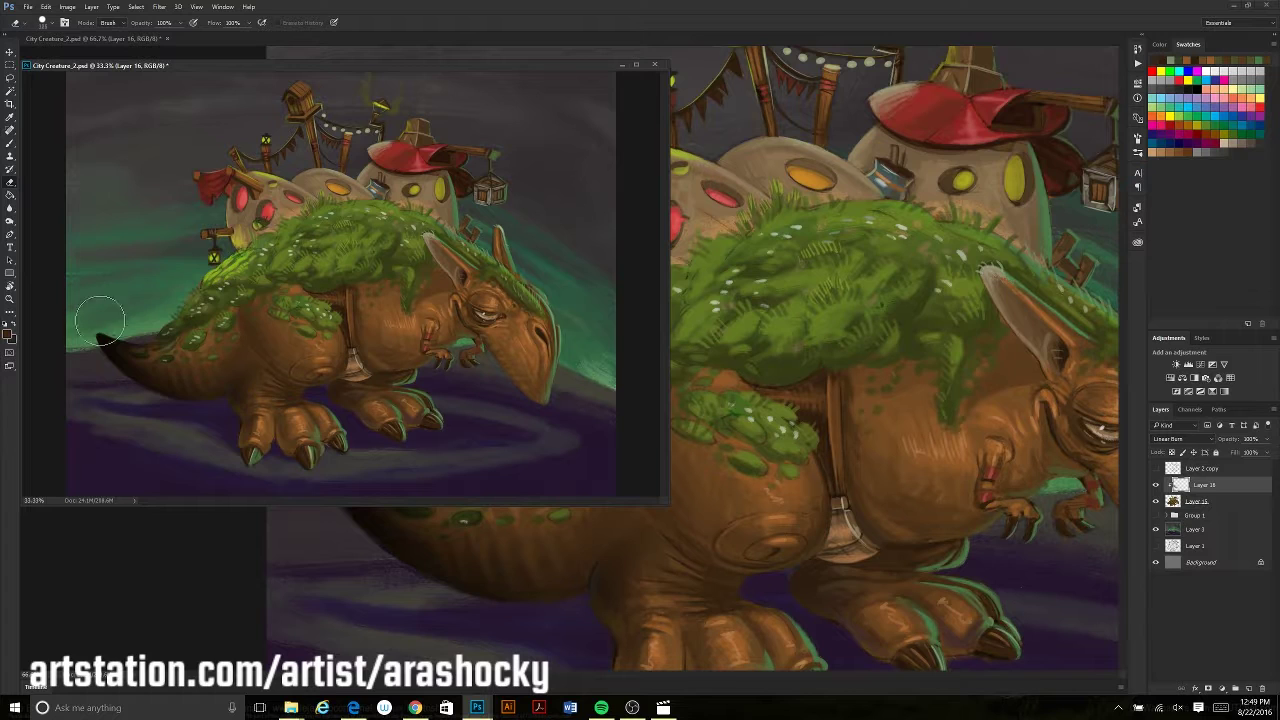
right_click(932, 128)
double_click(987, 353)
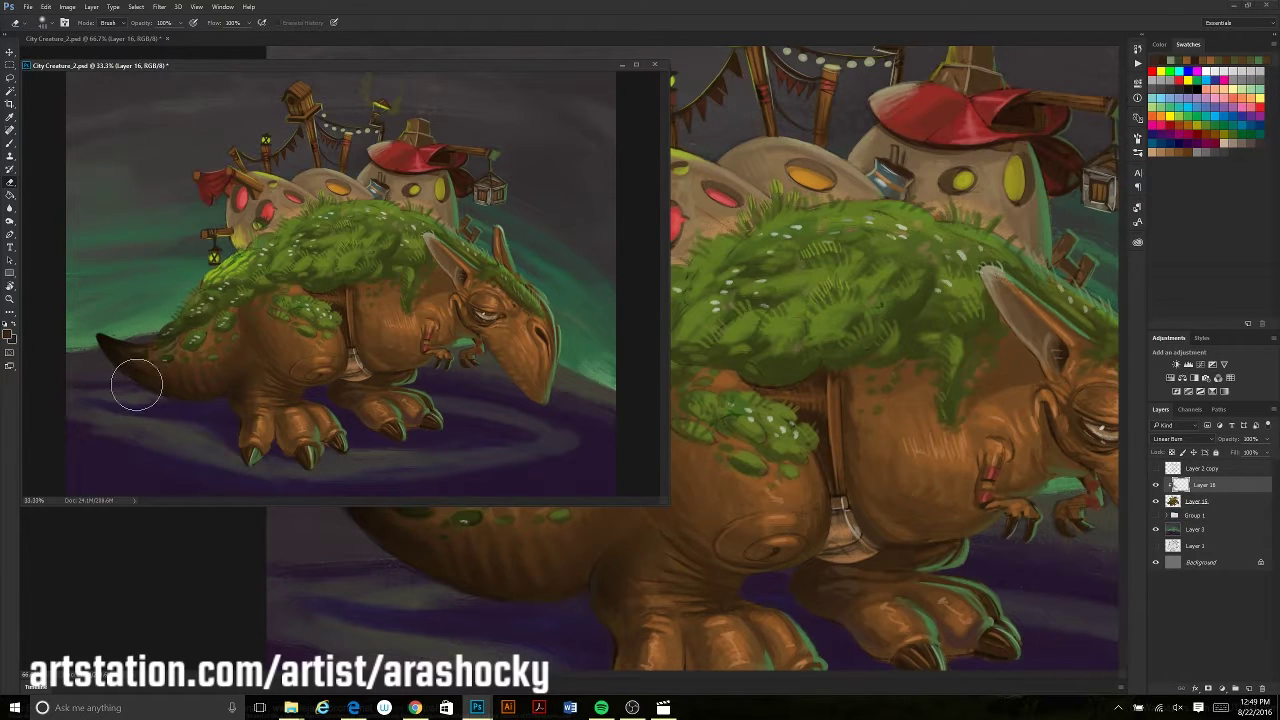
click(1183, 438)
click(1180, 540)
key(b)
click(8, 335)
Confirm a light tan colour and set Layer 17 to Overlay
click(358, 163)
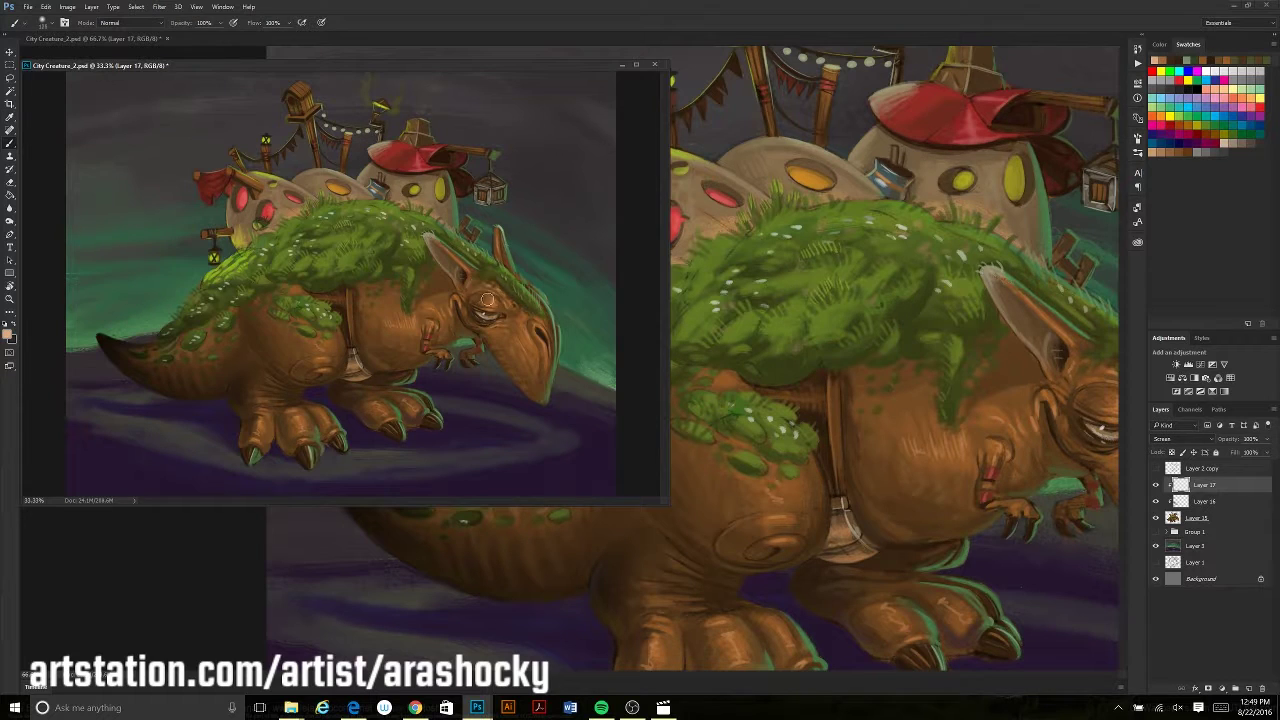
click(1183, 438)
click(1180, 578)
Try bright highlight strokes along the creature's moss, then undo them
drag(430, 322, 390, 318)
key(ctrl+z)
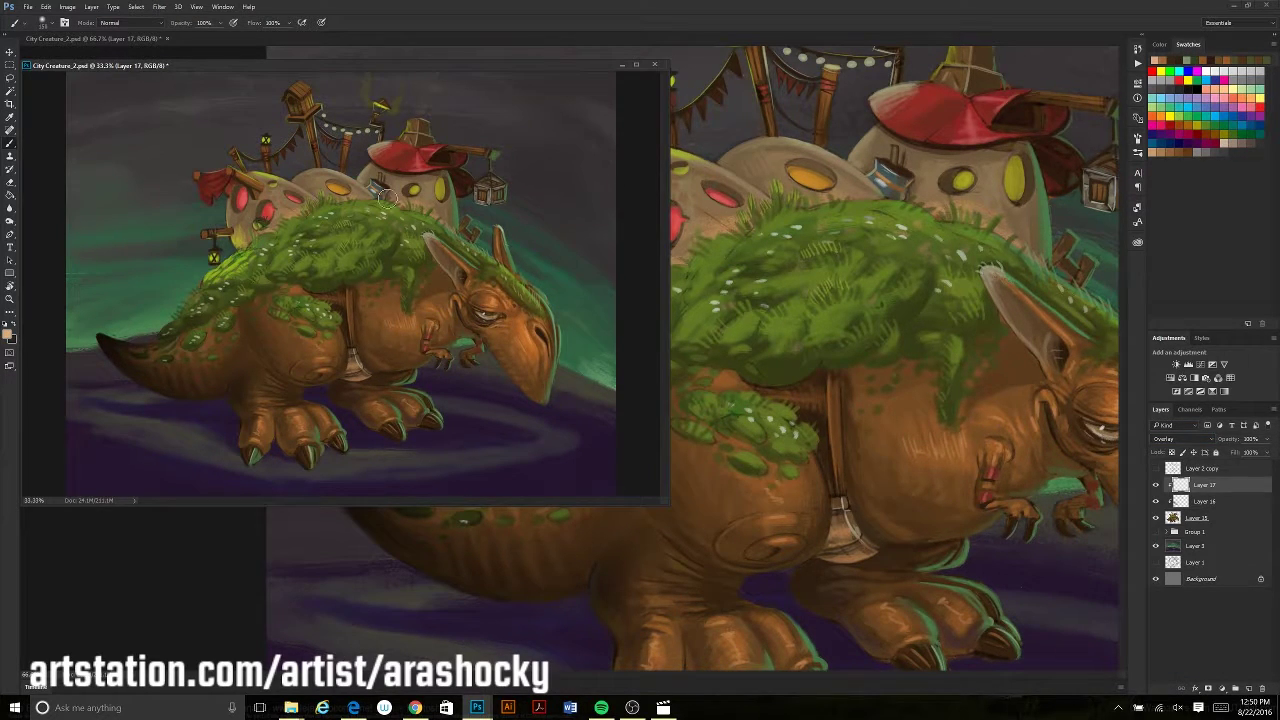
drag(470, 248, 320, 218)
key(ctrl+z)
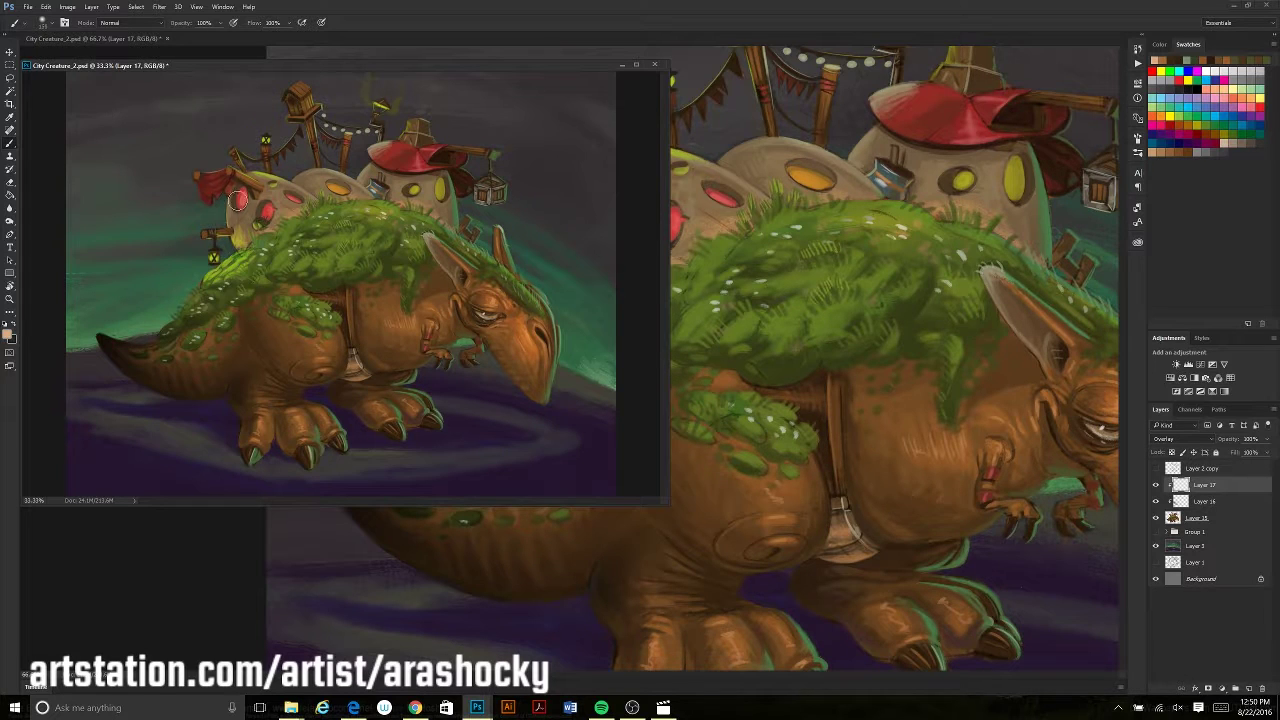
Sample the red and yellow hut-window colours, plus orange-tan and olive-yellow tones
alt+click(240, 203)
alt+click(438, 196)
alt+click(315, 158)
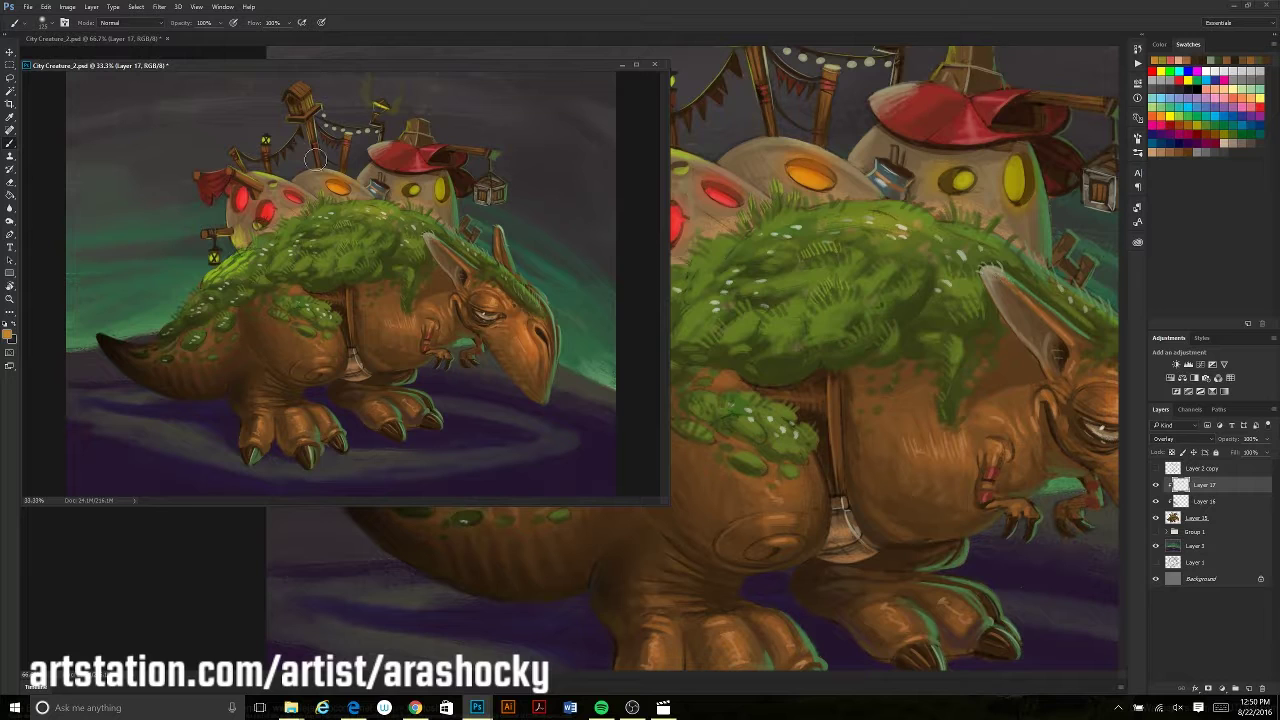
alt+click(350, 212)
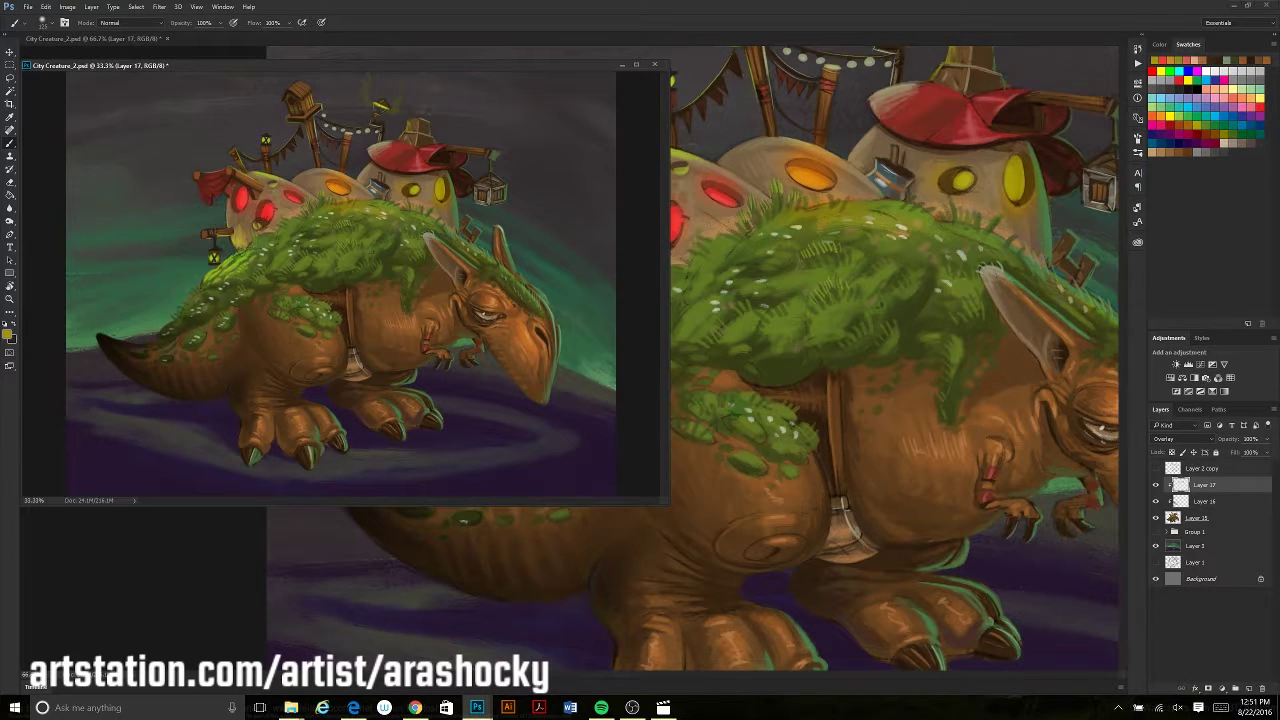
On new Layer 18, paint a light yellow-green glow into the lantern window
click(1248, 689)
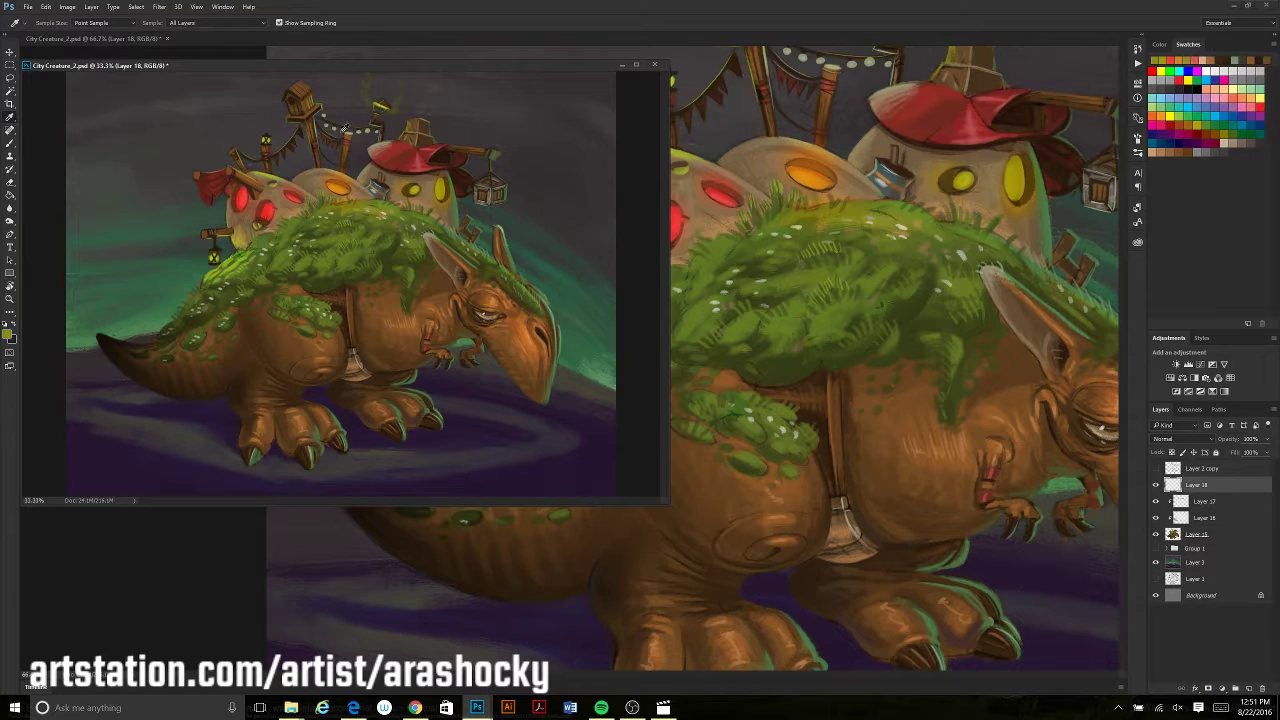
alt+click(215, 257)
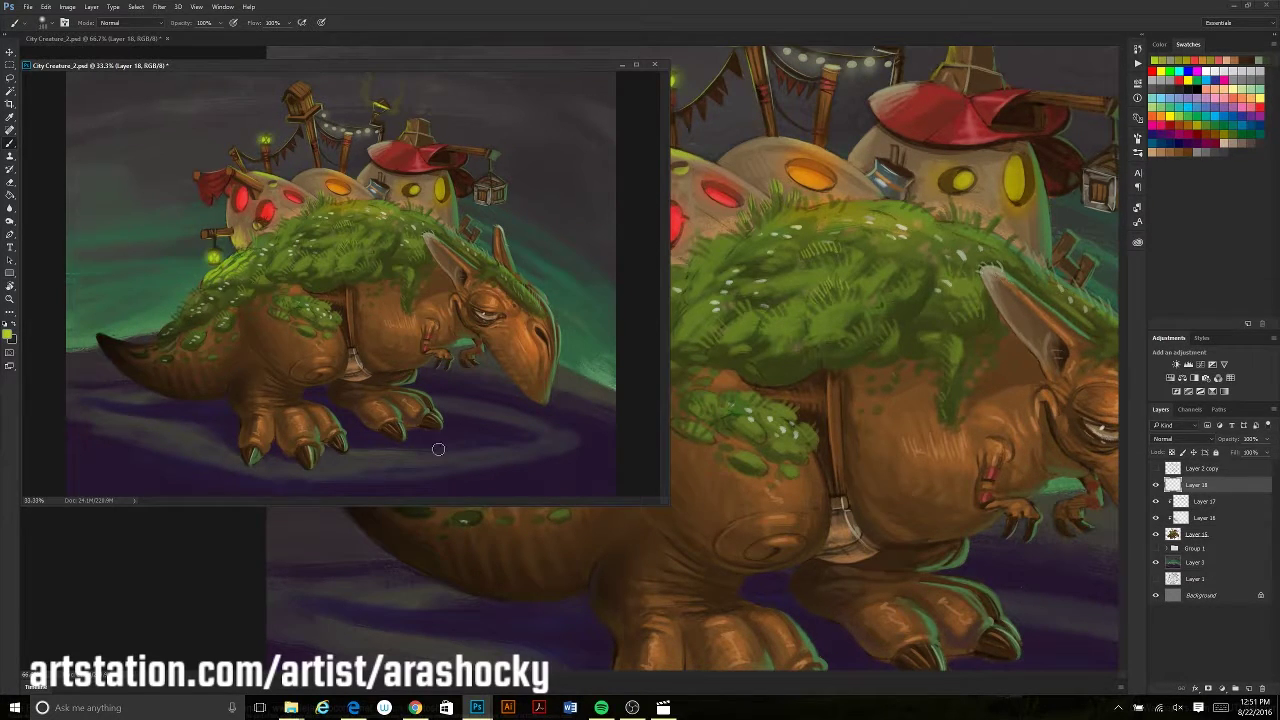
drag(438, 186, 442, 196)
alt+click(458, 186)
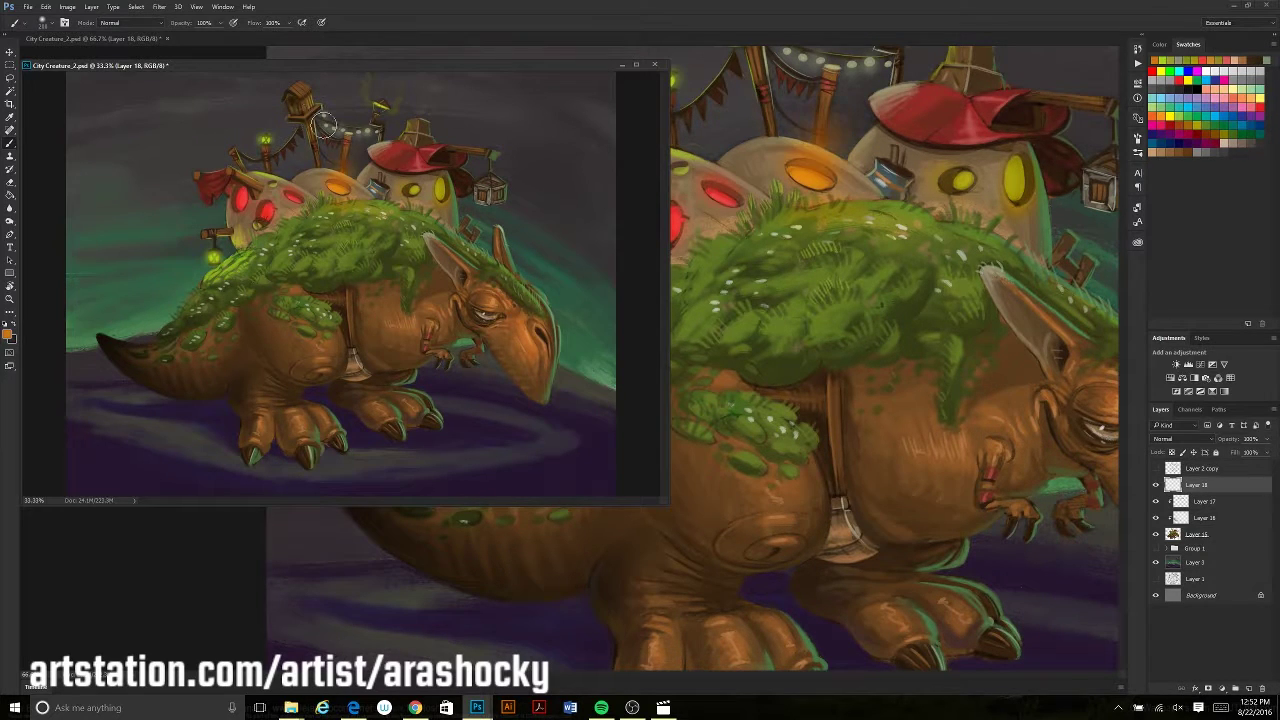
alt+click(249, 132)
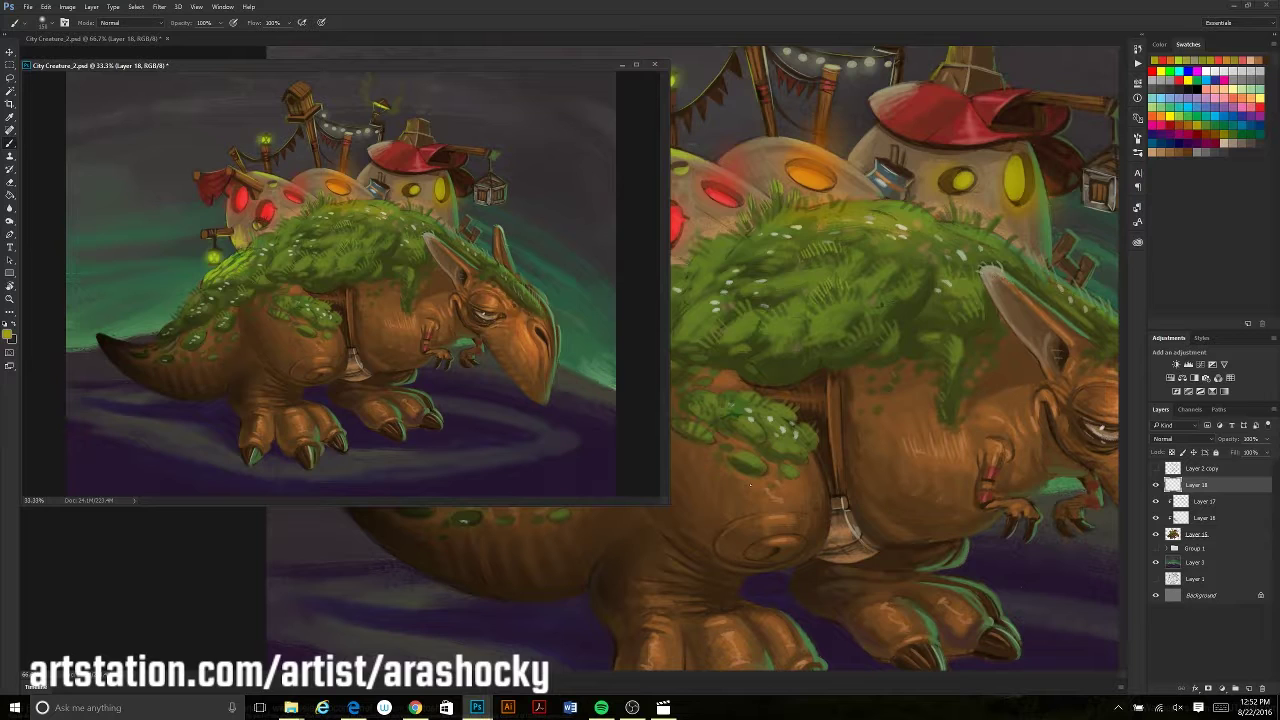
key(e)
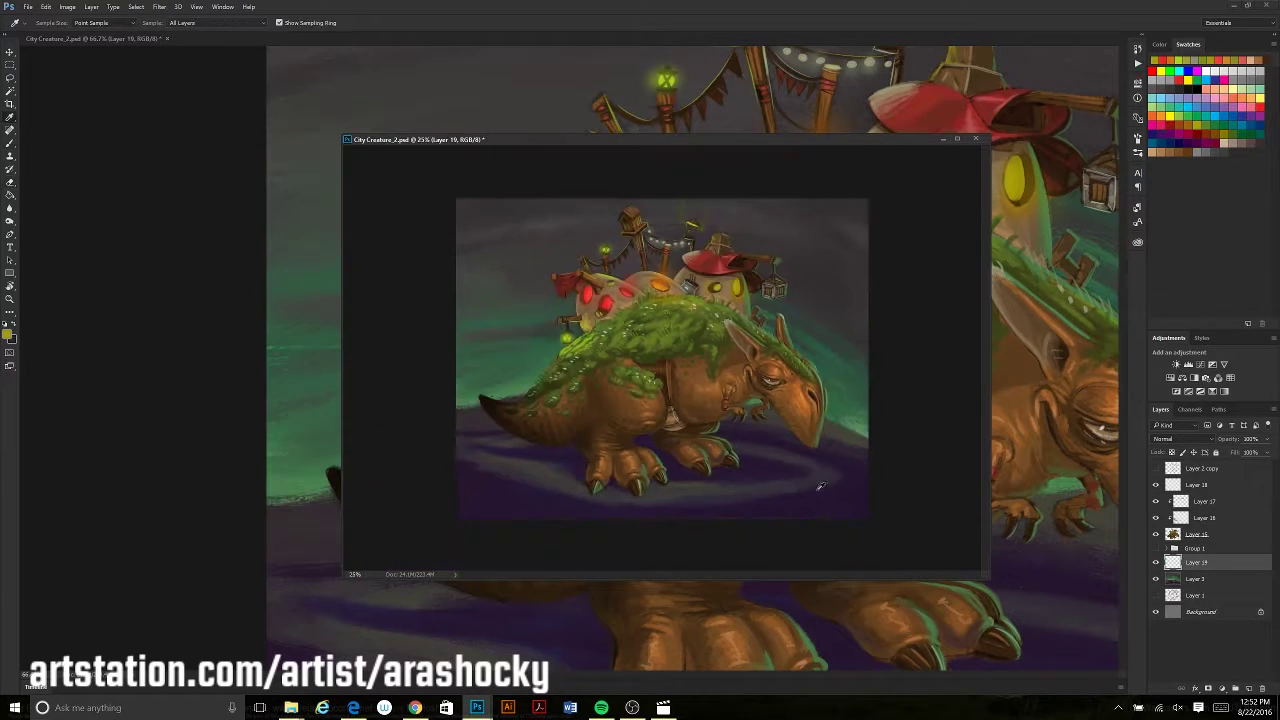
Darken the creature's feet and lower side, dull the green band, and reshape the horizon ridge
drag(648, 503, 810, 488)
alt+click(830, 478)
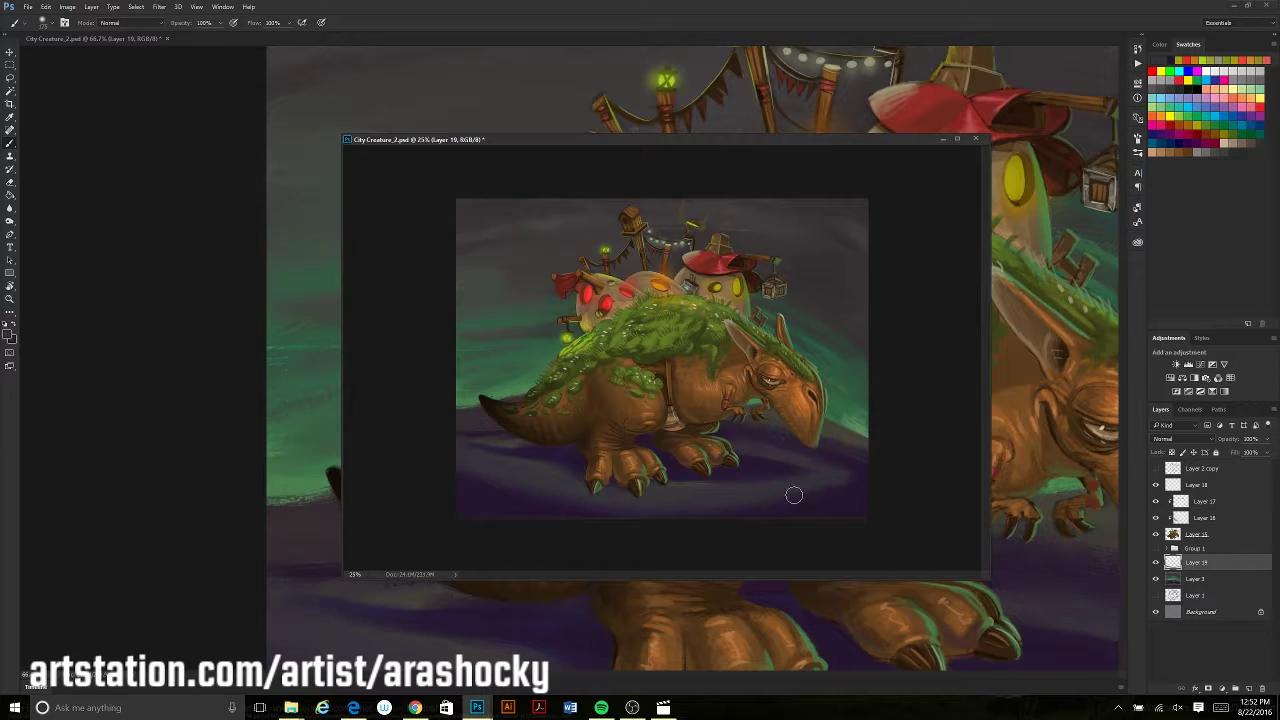
drag(874, 469, 407, 429)
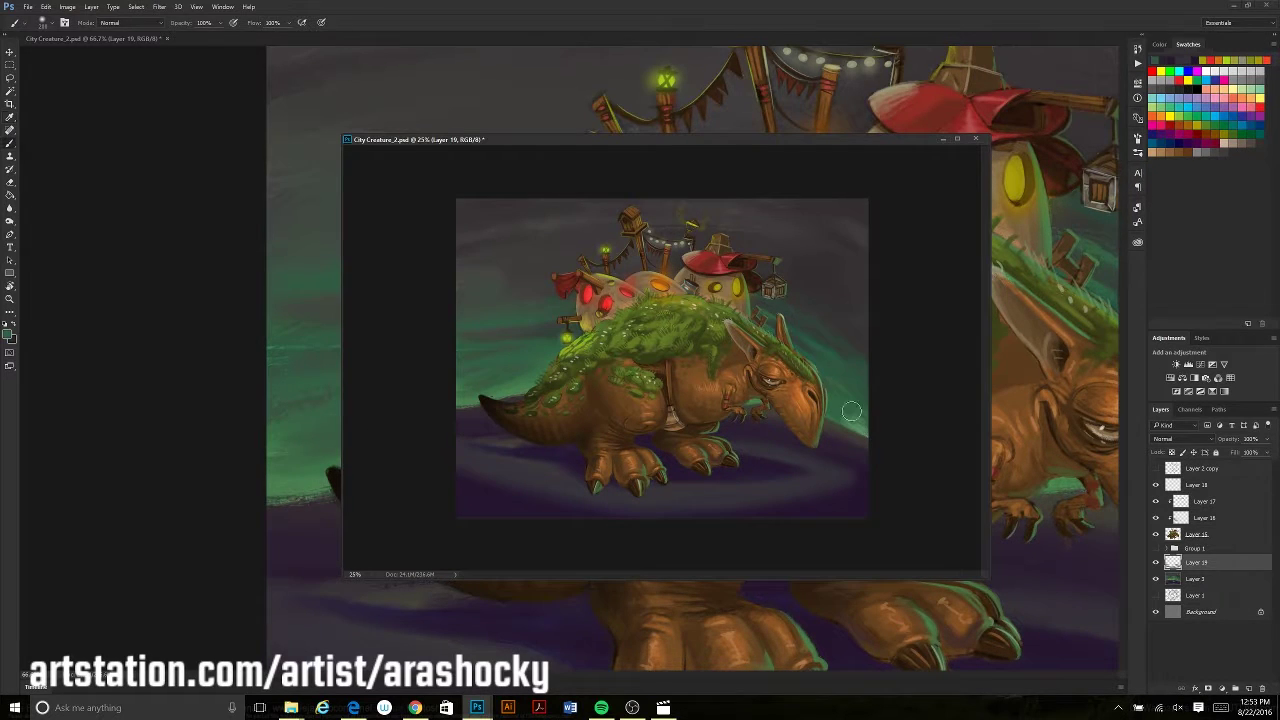
alt+click(532, 315)
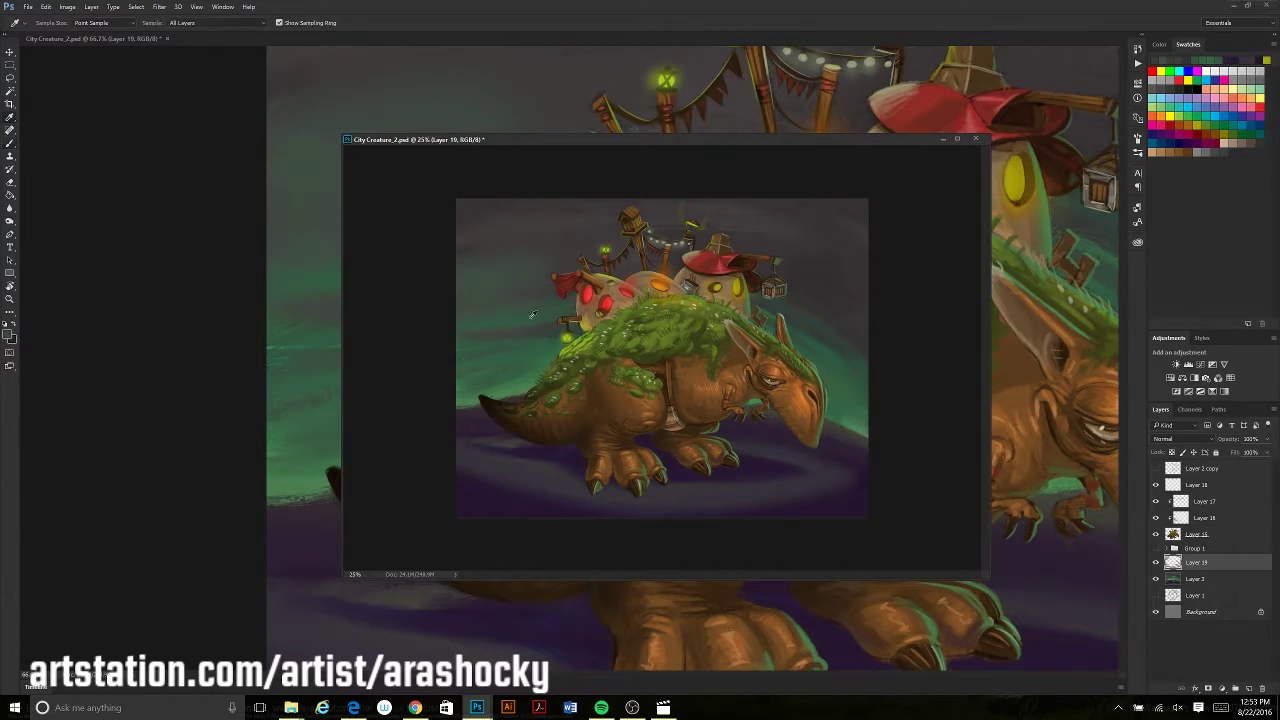
drag(614, 393, 714, 363)
drag(812, 309, 640, 263)
mouse_move(838, 410)
mouse_down()
mouse_move(703, 409)
mouse_move(740, 434)
mouse_move(538, 404)
mouse_up()
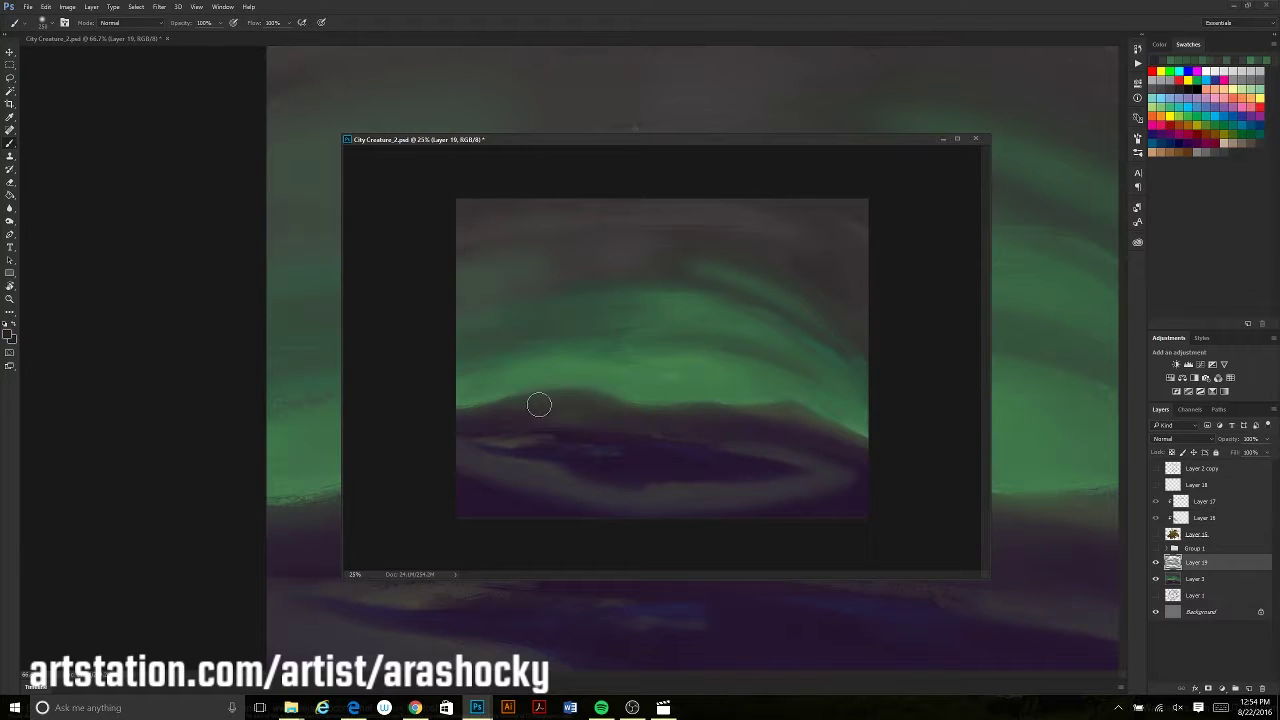
Enlarge the brush, show Layer 15 again, and add new Layers 20 and 21
key(bracketright)
key(bracketright)
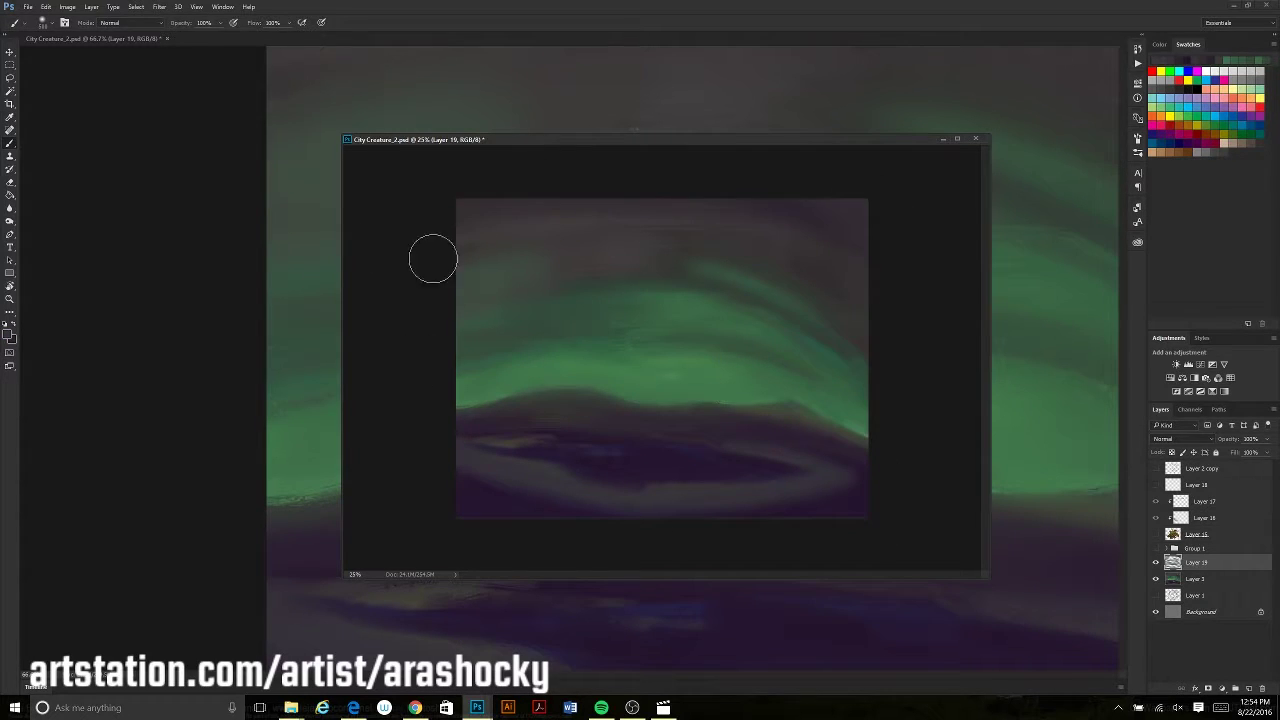
click(1156, 534)
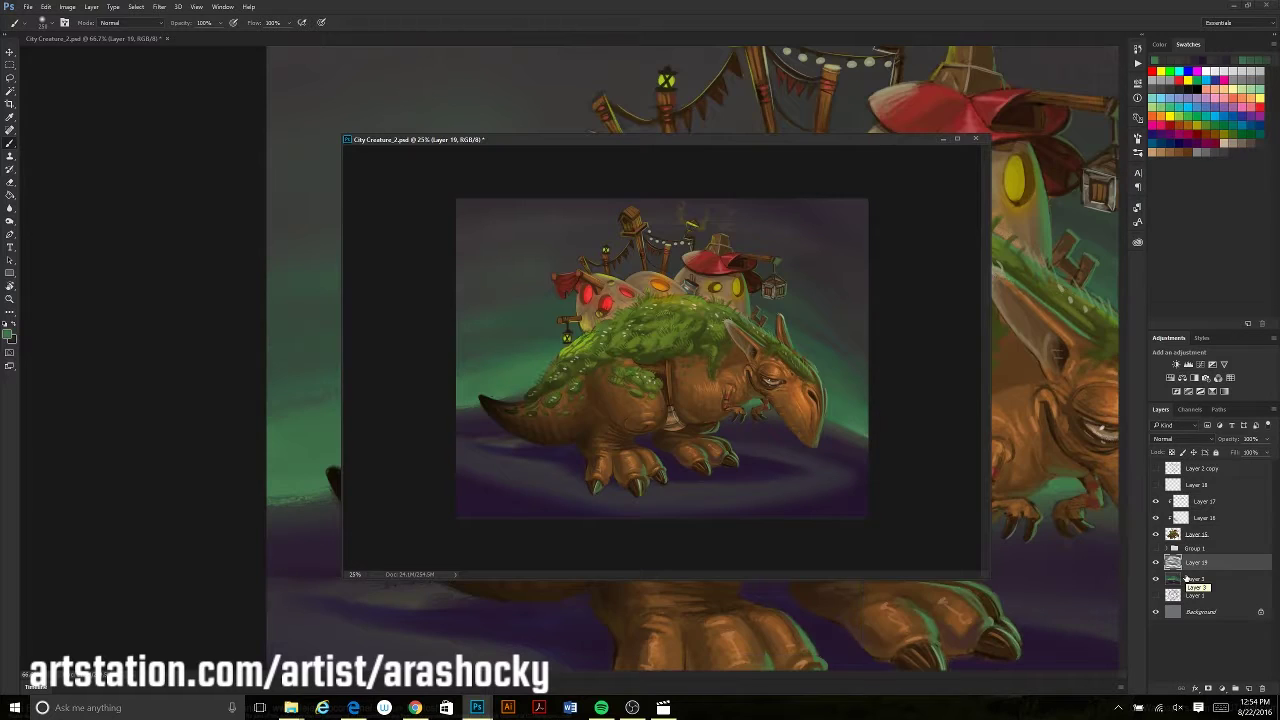
key(ctrl+shift+alt+n)
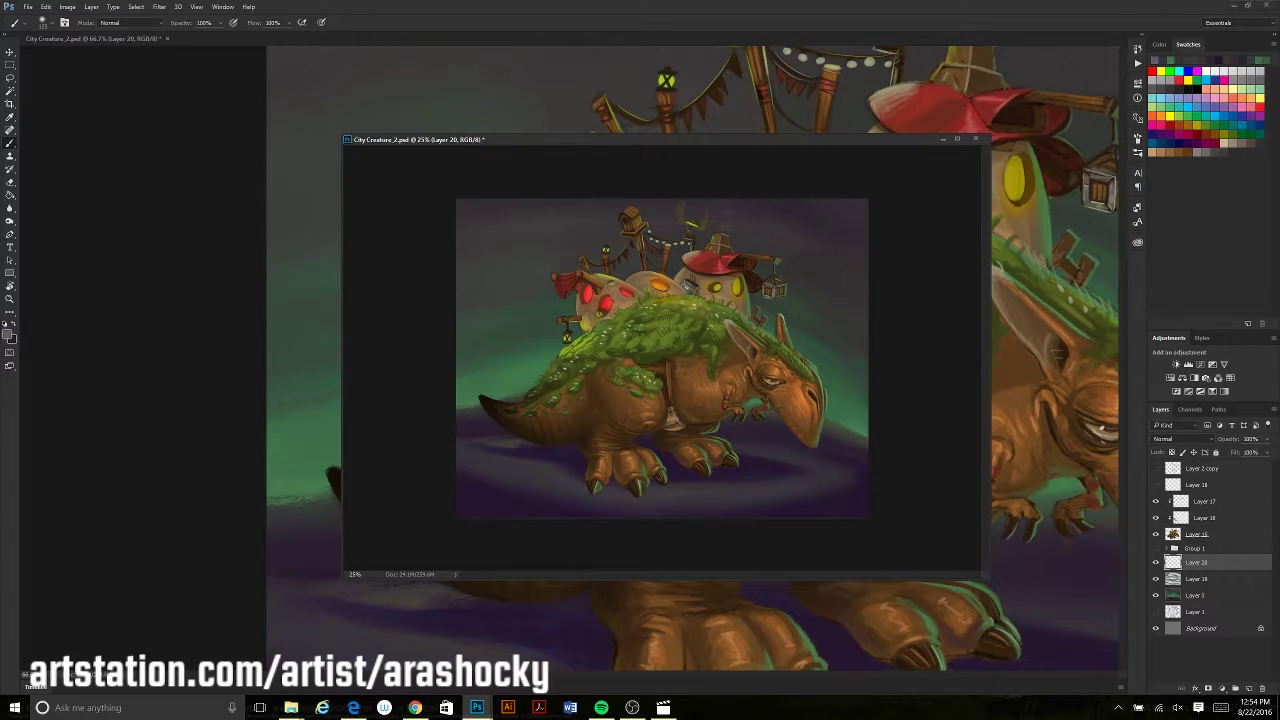
click(1200, 501)
key(ctrl+shift+alt+n)
Choose a 70 px brush preset in Brush Presets
drag(600, 139, 196, 93)
key(F5)
click(985, 362)
click(943, 134)
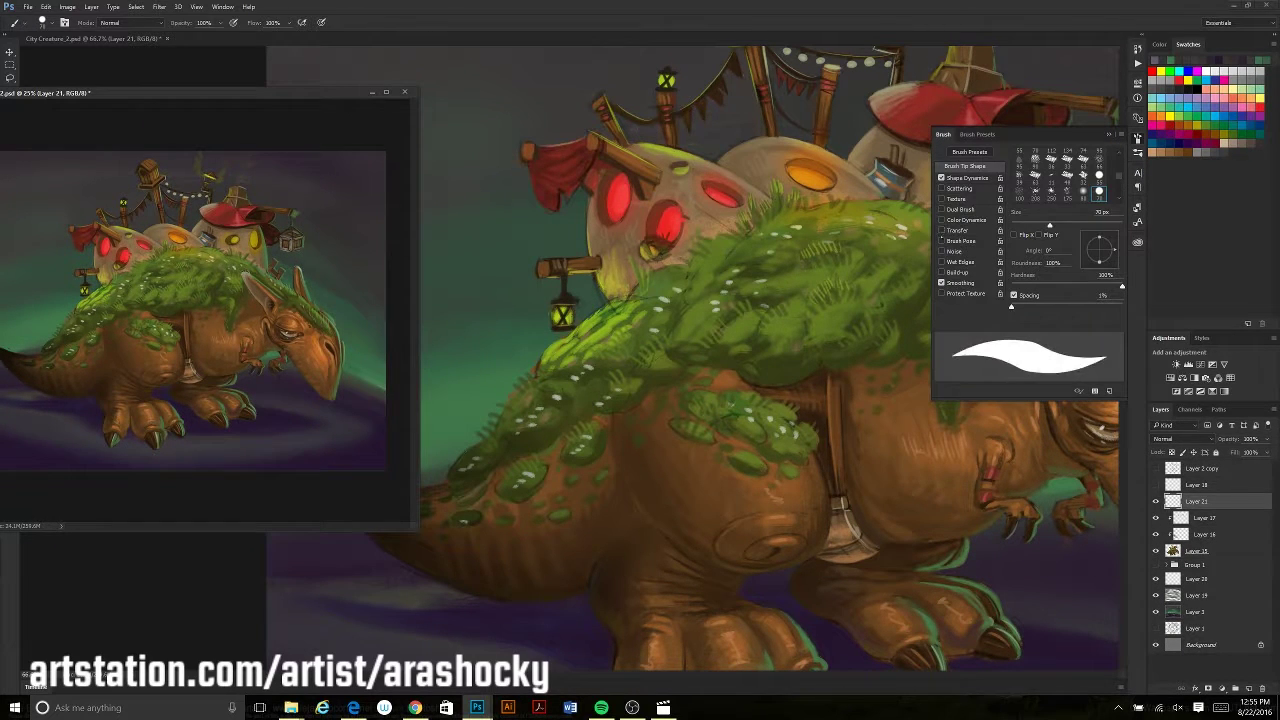
Zoom to 100% and pan around the creature's feet, legs, back, claws and head
key(F5)
scroll(700, 500, down, 2)
scroll(714, 529, up, 2)
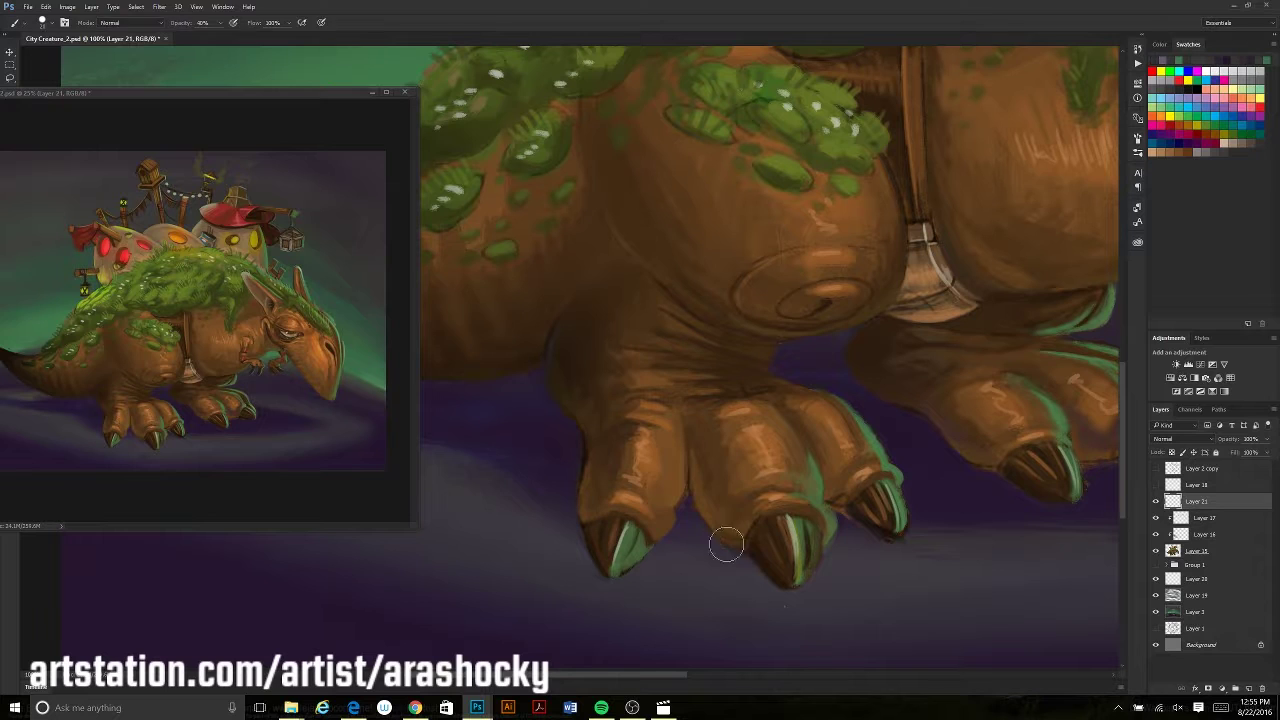
alt+click(690, 471)
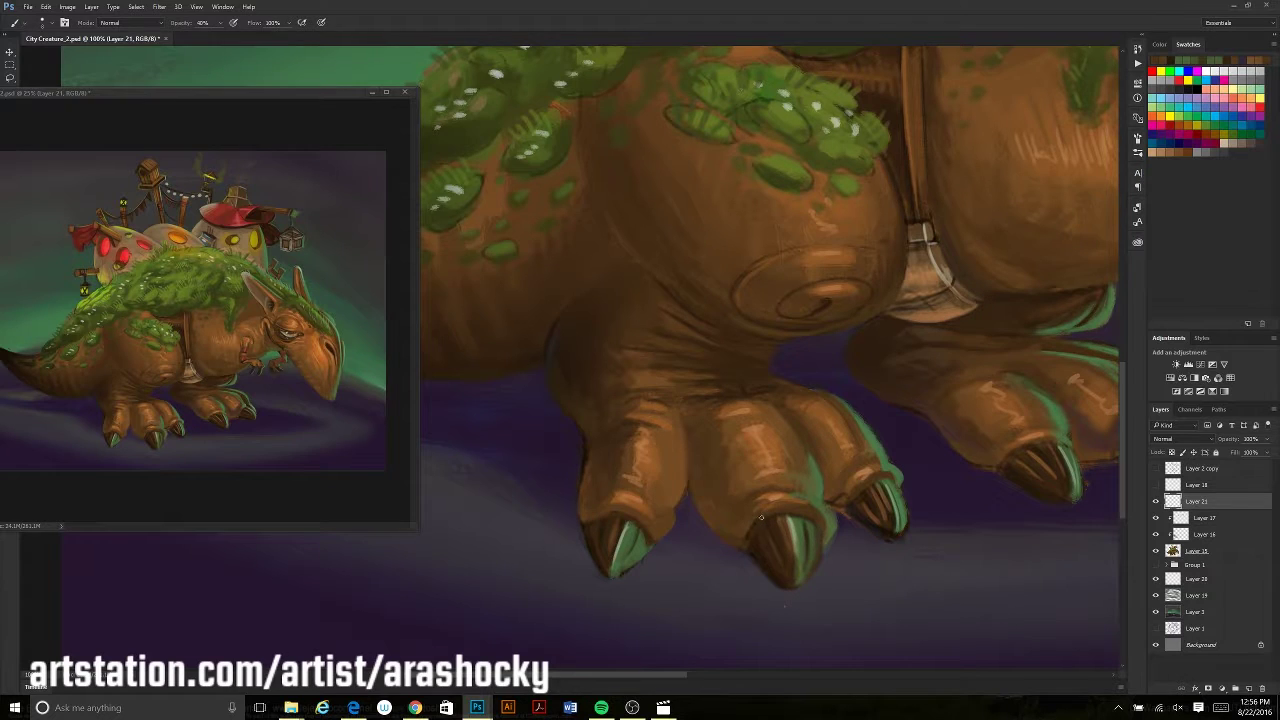
drag(748, 527, 693, 552)
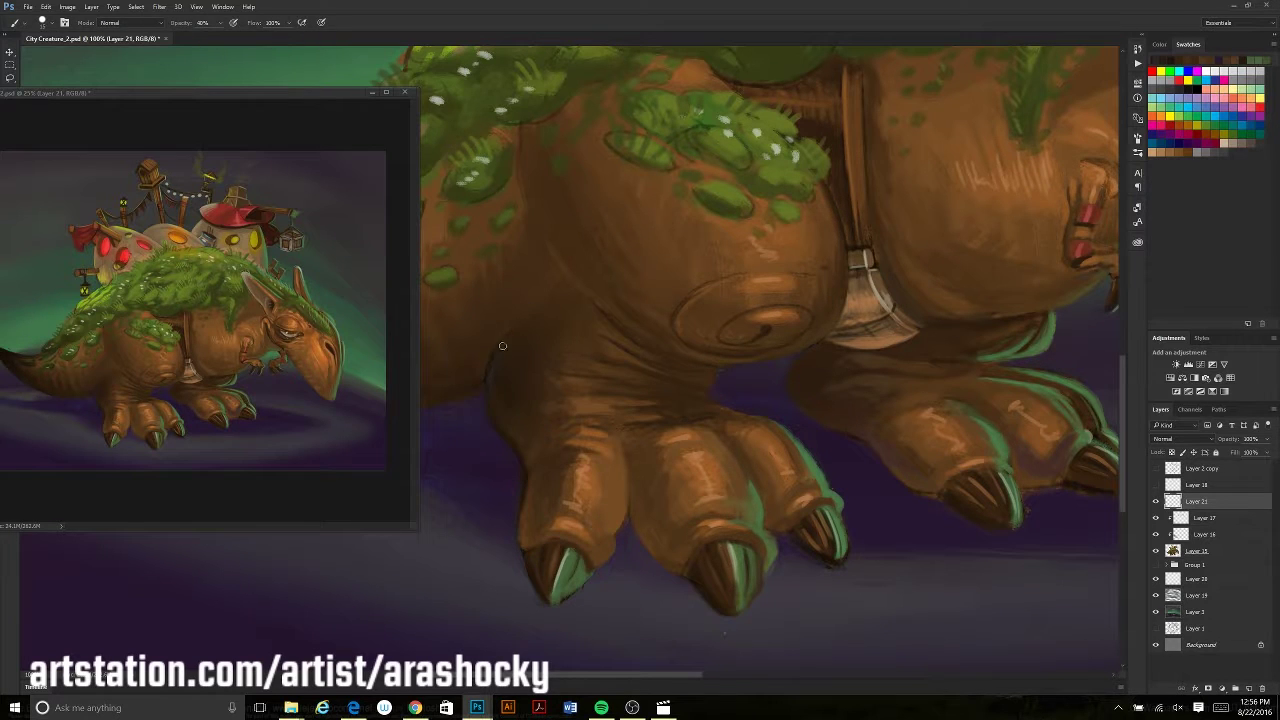
drag(494, 412, 614, 522)
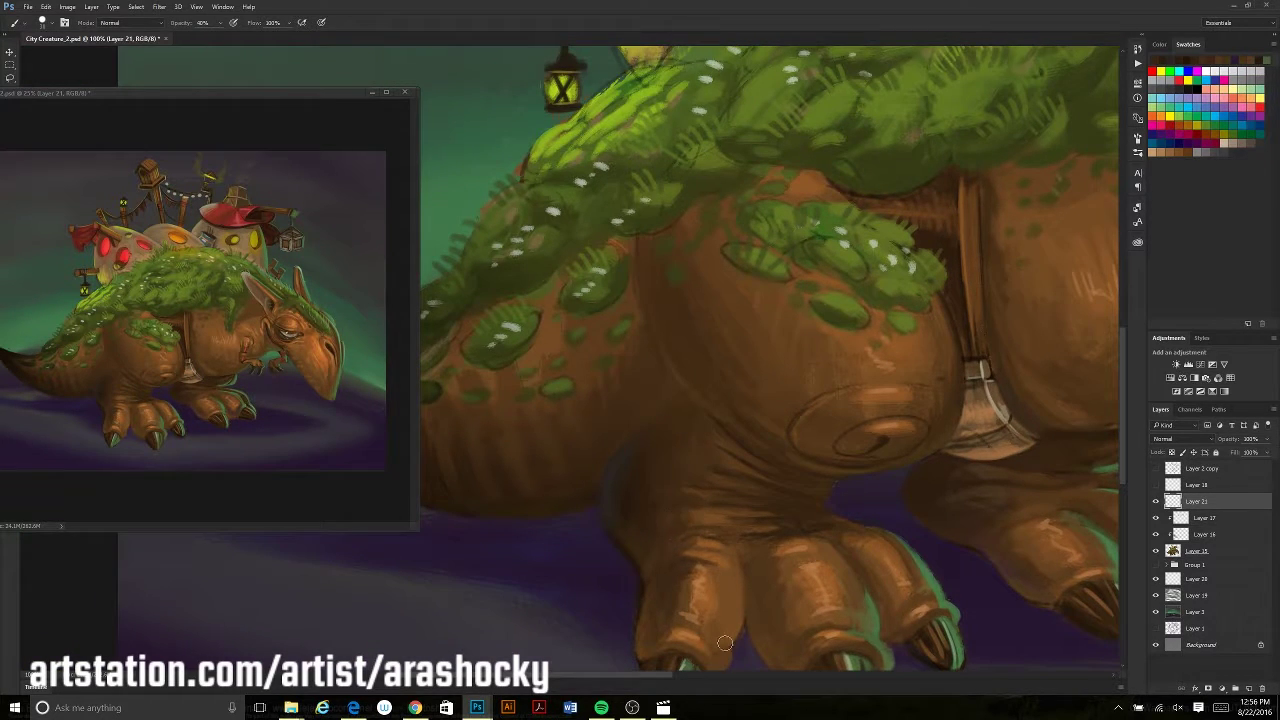
drag(724, 642, 610, 515)
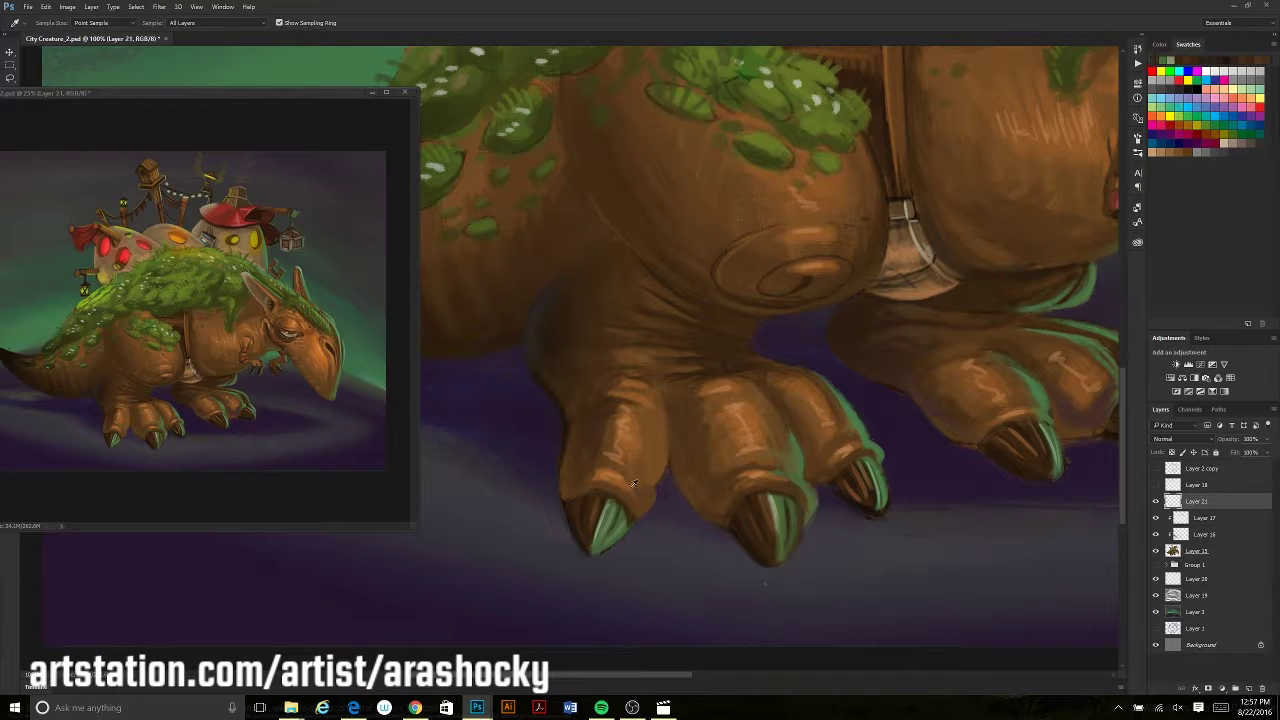
mouse_move(767, 511)
mouse_down()
mouse_move(662, 556)
mouse_move(762, 552)
mouse_move(673, 600)
mouse_up()
drag(200, 92, 346, 97)
drag(1060, 160, 1003, 418)
Paint darker, defined strokes on the claw tips and sample the body's brown
key(b)
mouse_move(872, 558)
mouse_down()
mouse_move(858, 586)
mouse_move(896, 582)
mouse_move(859, 591)
mouse_up()
alt+click(872, 562)
alt+click(851, 529)
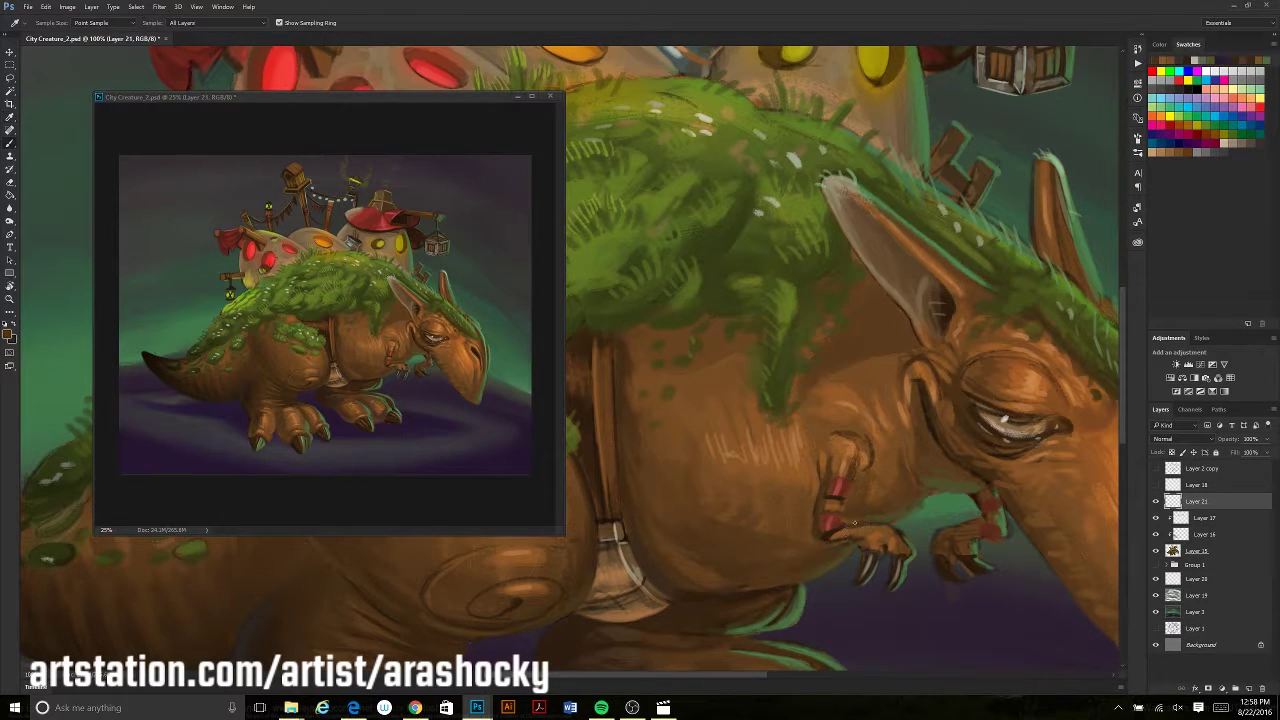
Scroll the view up to the huts and birdhouse above the village
scroll(908, 518, right, 5)
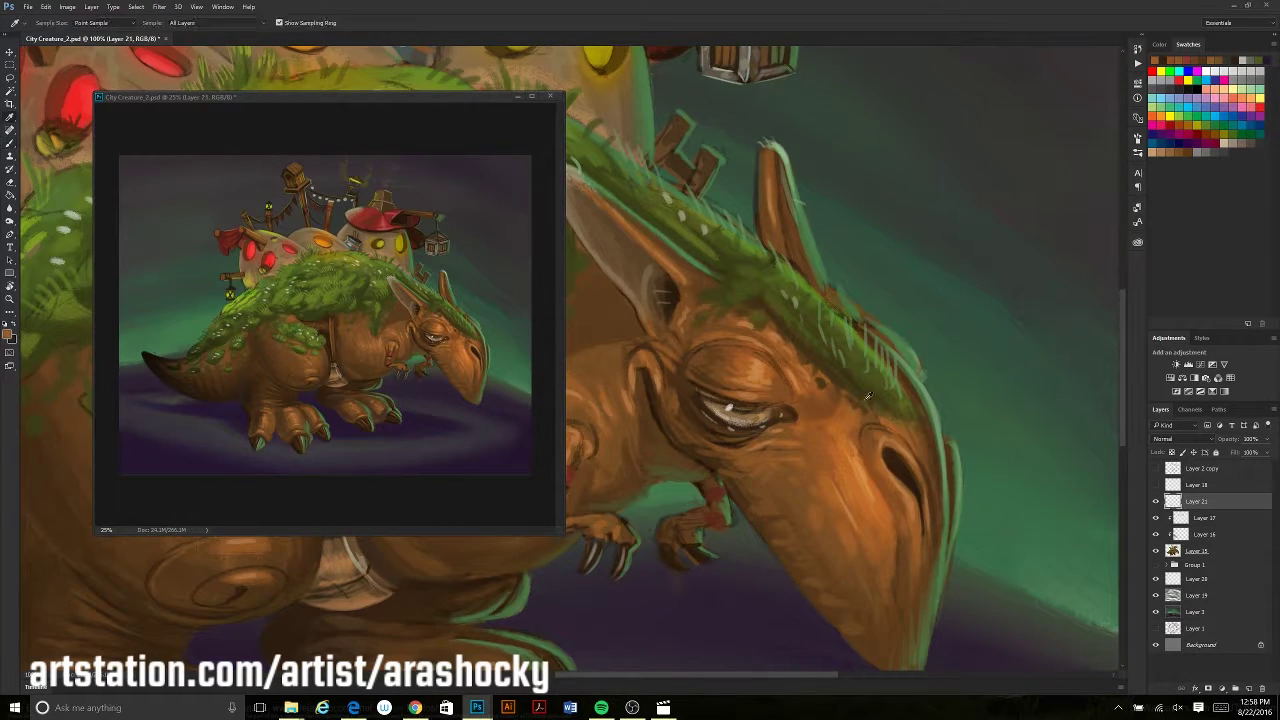
scroll(751, 339, up, 1)
scroll(751, 339, left, 1)
scroll(751, 339, up, 3)
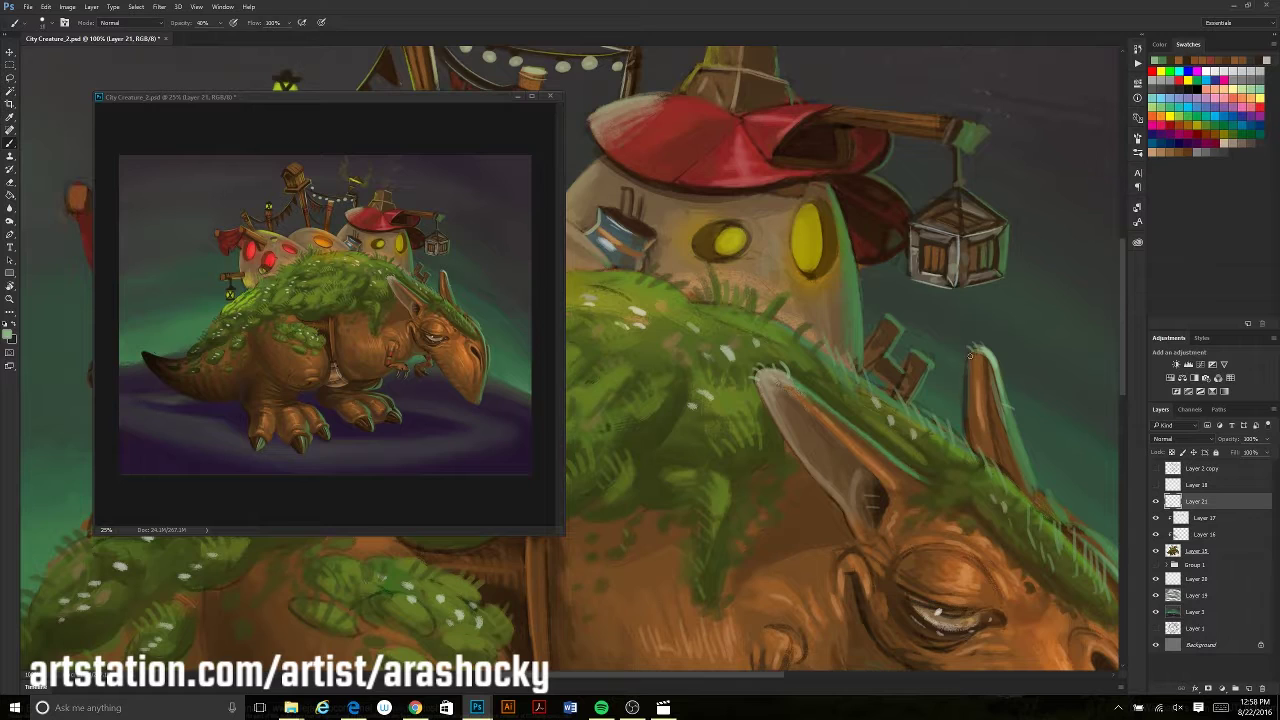
scroll(751, 339, left, 10)
scroll(762, 466, right, 10)
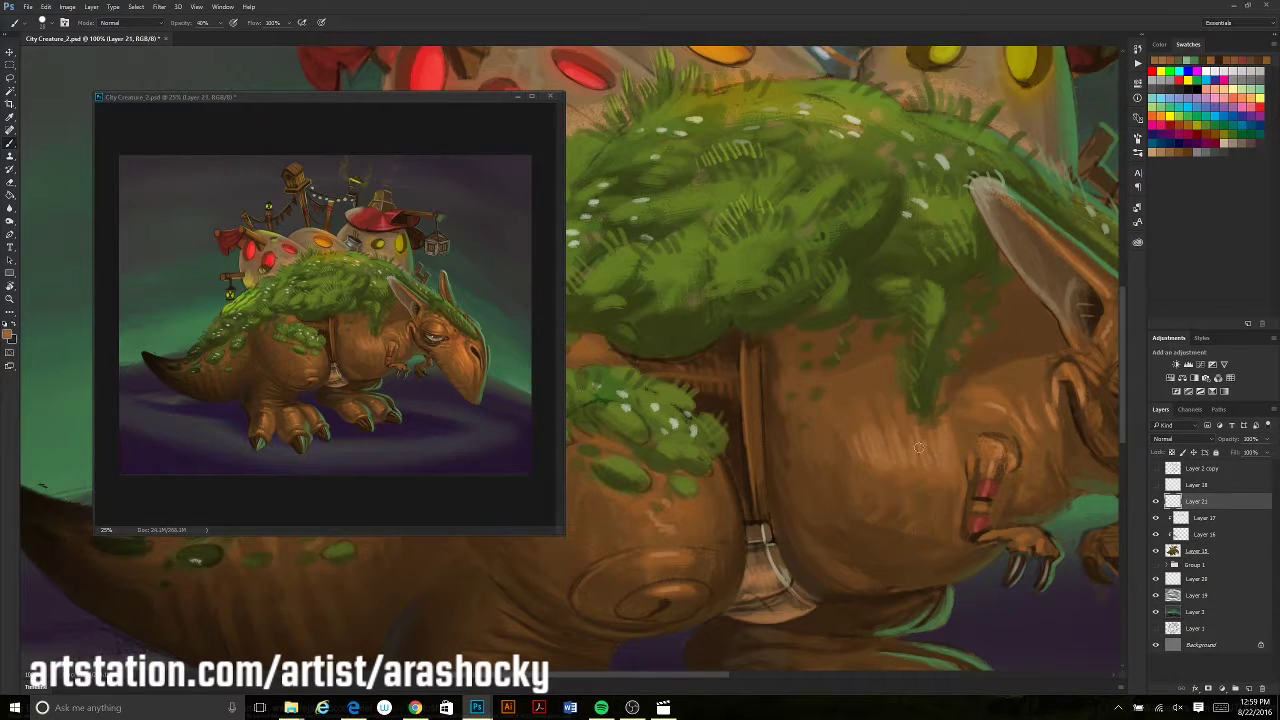
scroll(900, 480, right, 3)
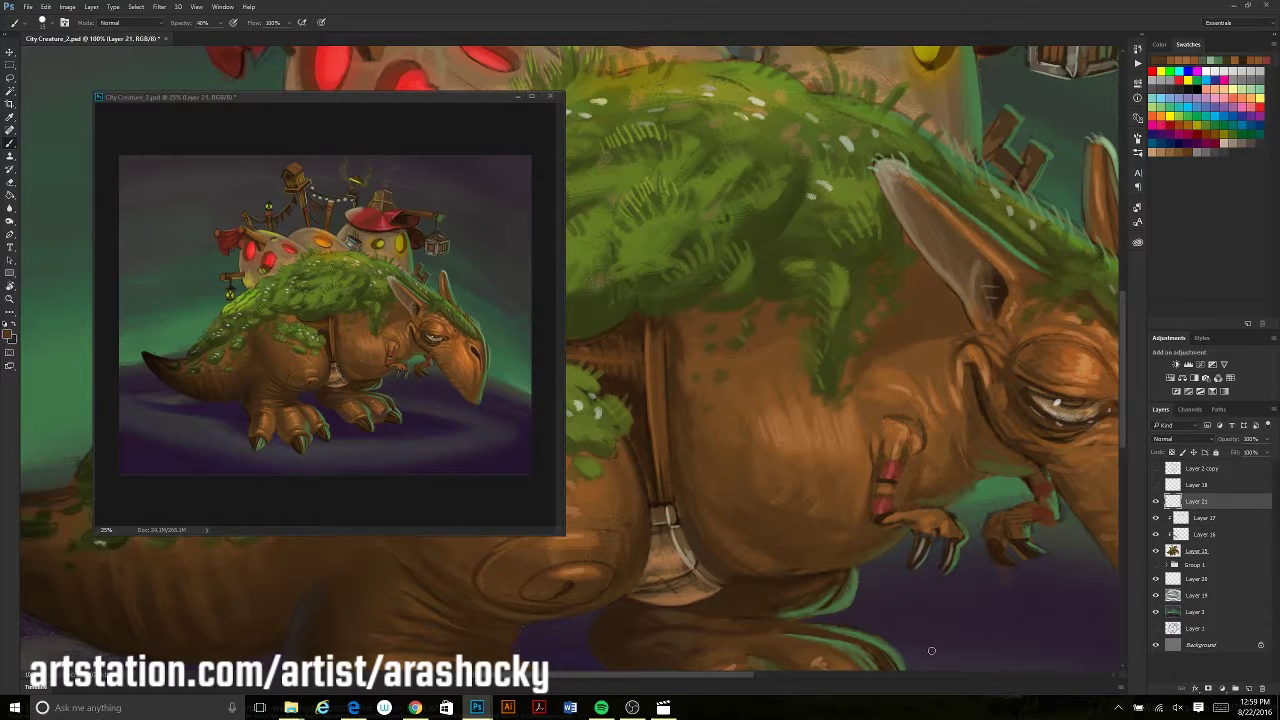
scroll(931, 651, up, 5)
scroll(850, 520, right, 3)
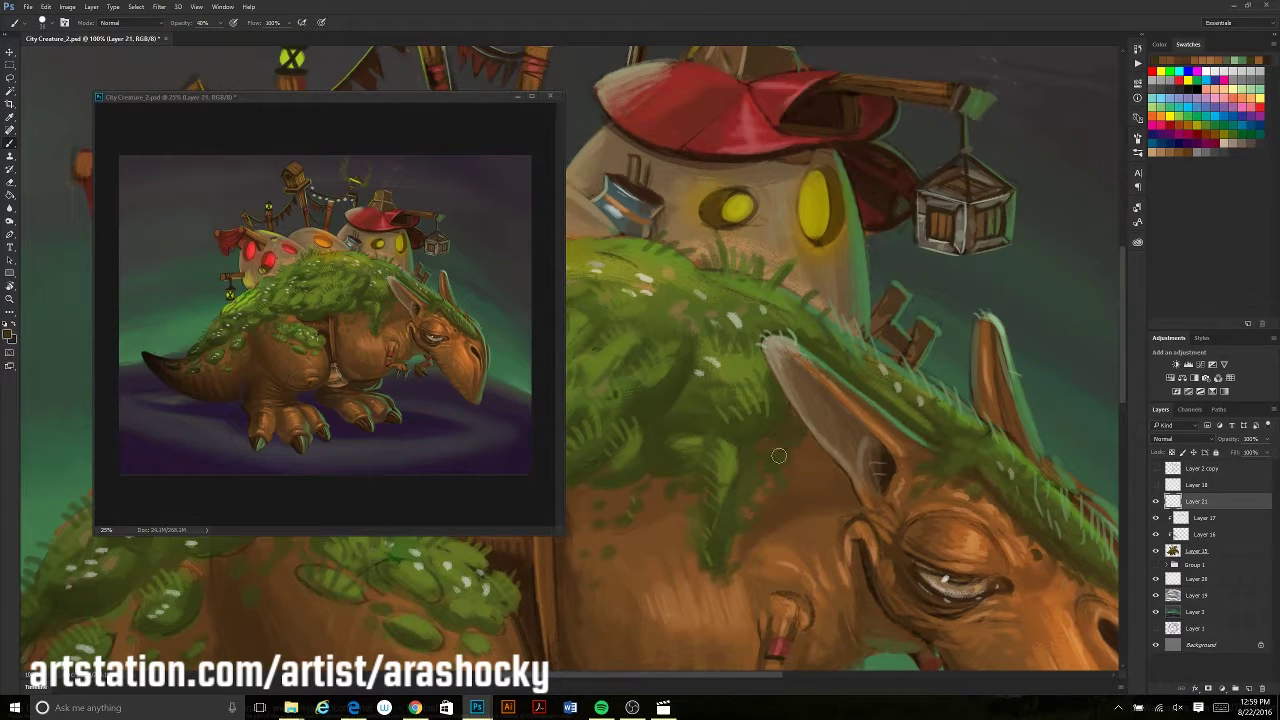
scroll(723, 417, left, 5)
scroll(941, 372, up, 3)
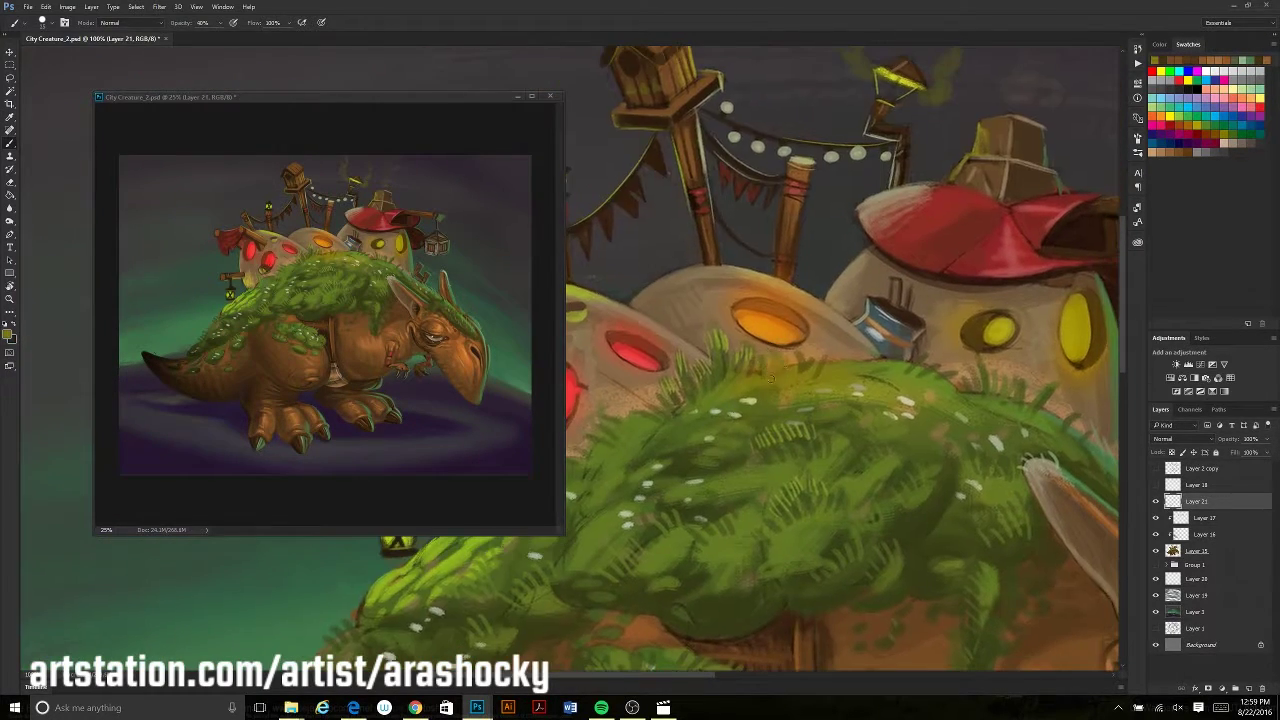
scroll(941, 372, left, 3)
scroll(941, 372, up, 2)
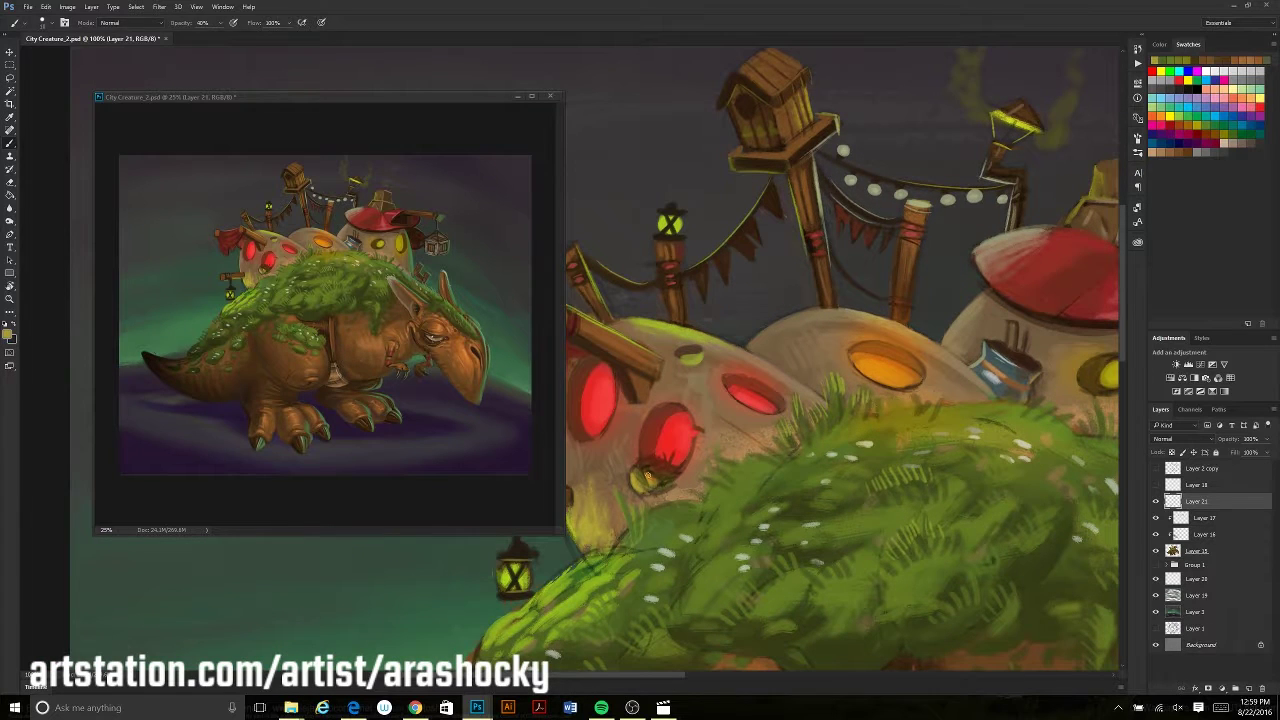
scroll(665, 453, left, 5)
scroll(665, 453, up, 2)
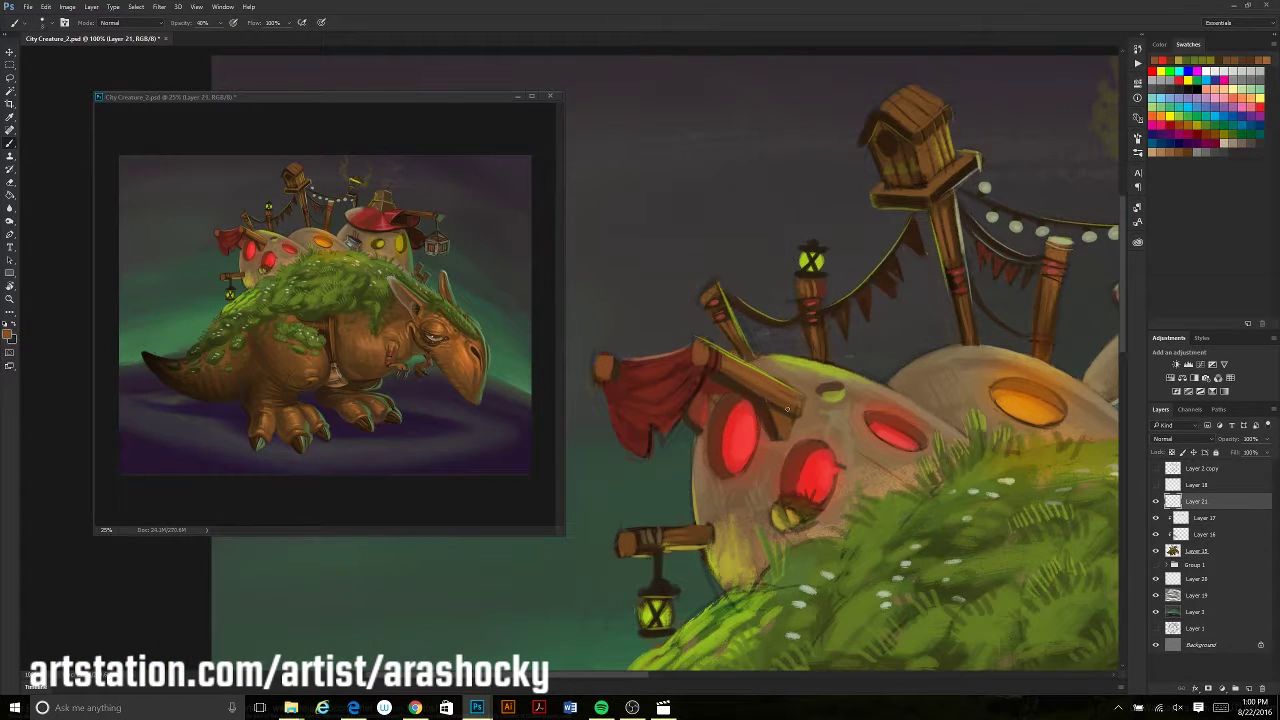
Sample the awning red and roof brown, then repaint the birdhouse roof's right edge
click(745, 435)
scroll(760, 400, up, 3)
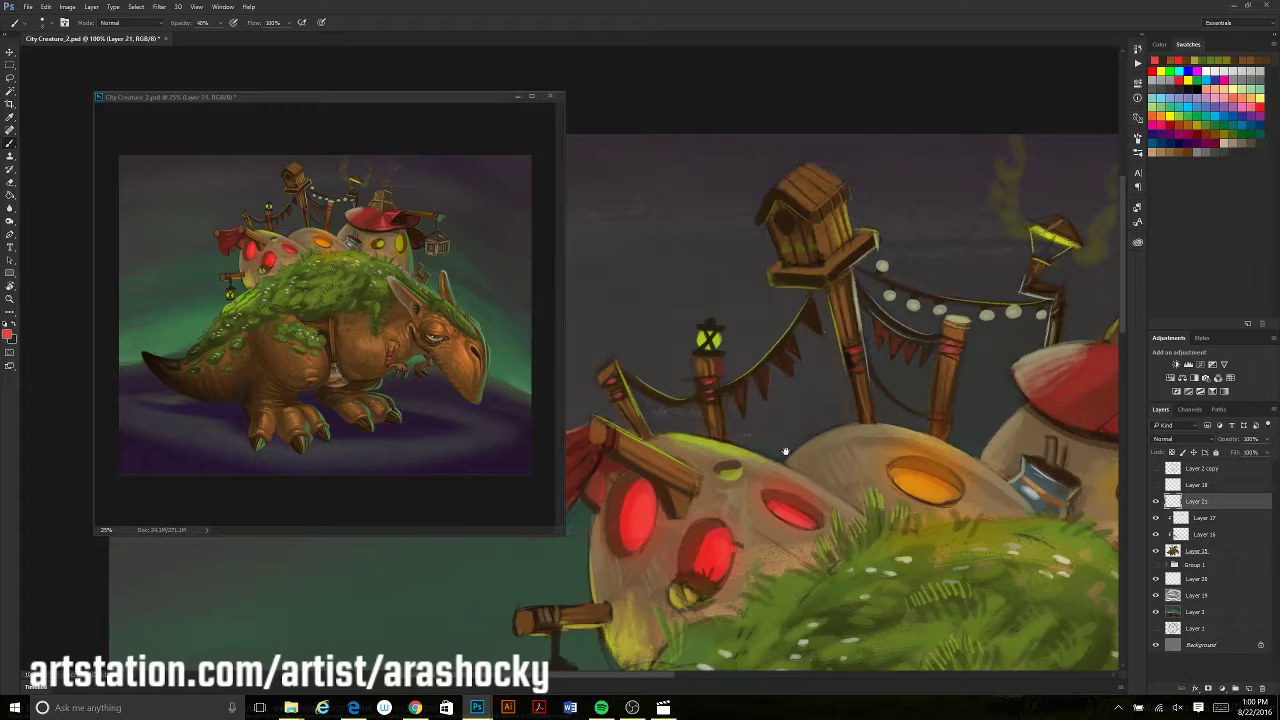
scroll(777, 432, right, 2)
alt+click(777, 432)
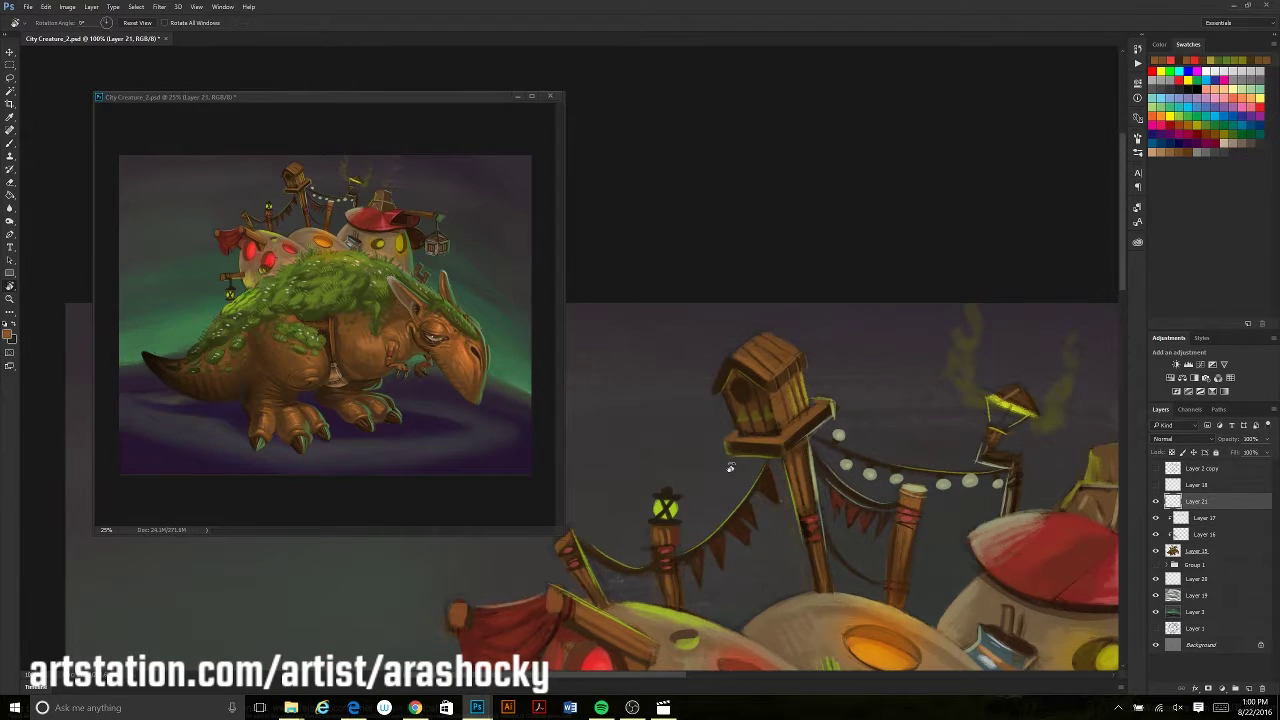
drag(798, 352, 835, 399)
key(ctrl+minus)
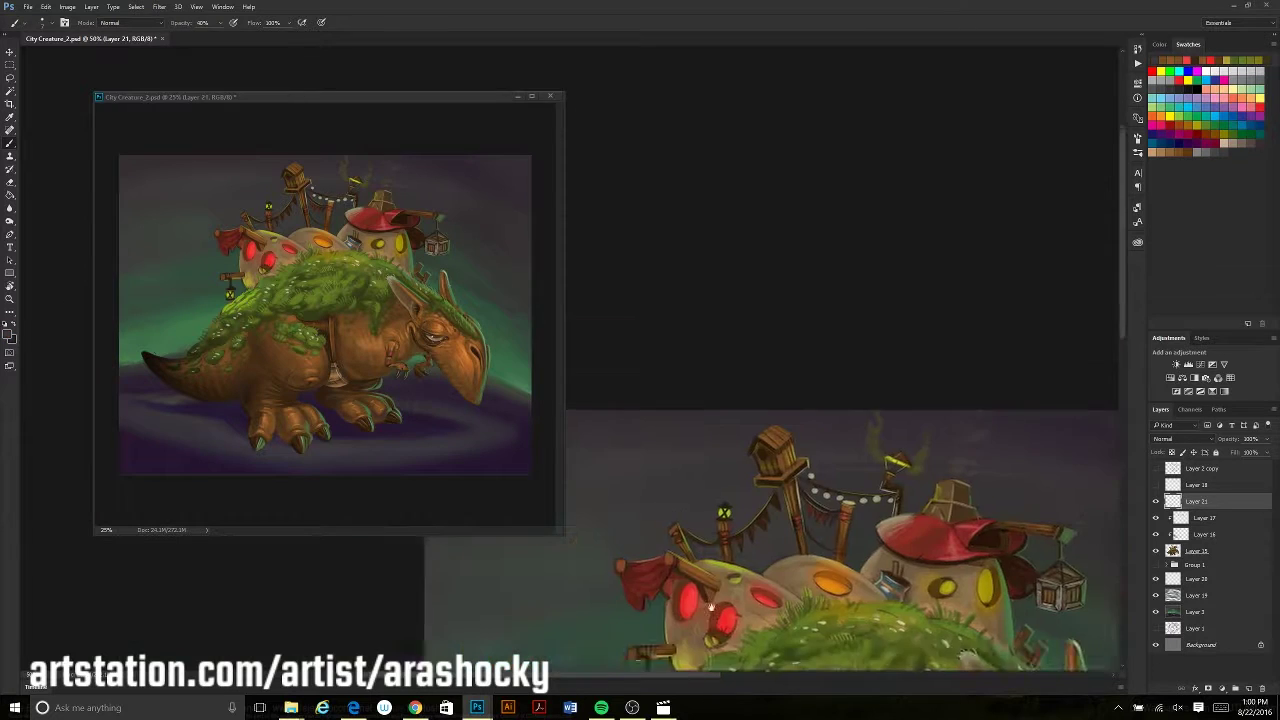
Zoom out to 50% and pan across the creature's body, left side and head
key(ctrl+minus)
drag(801, 350, 818, 388)
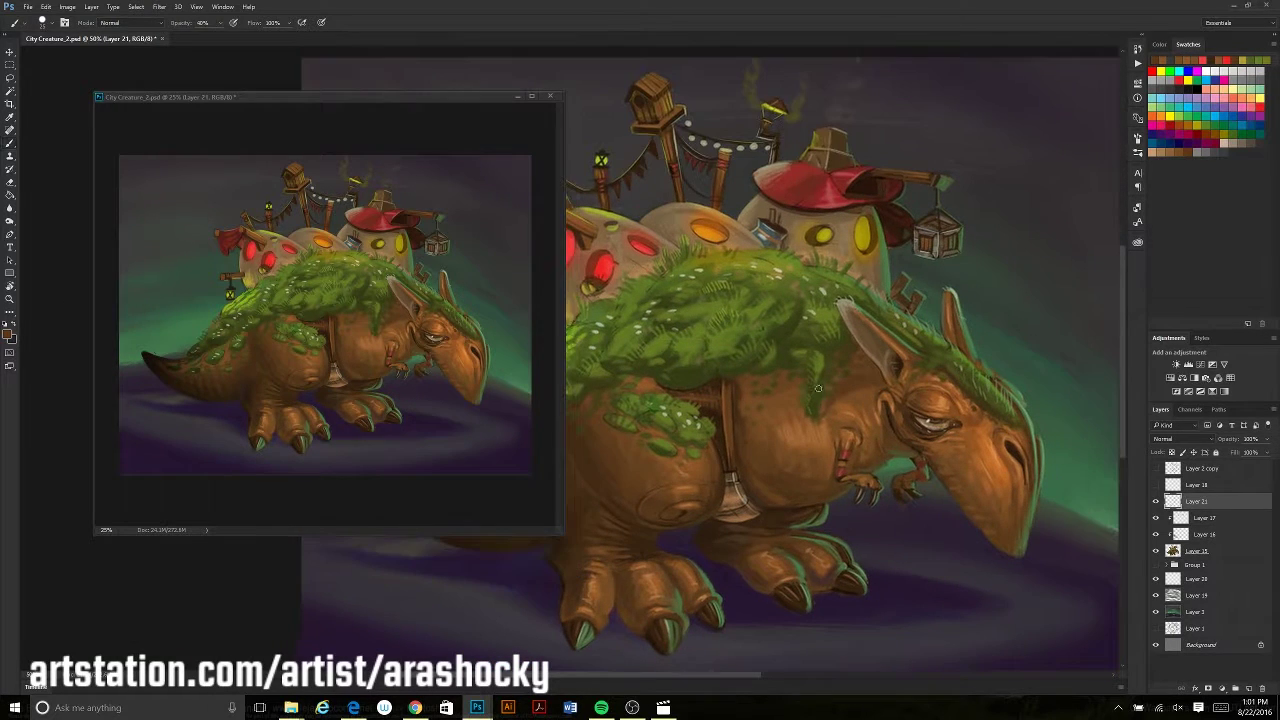
drag(882, 490, 862, 511)
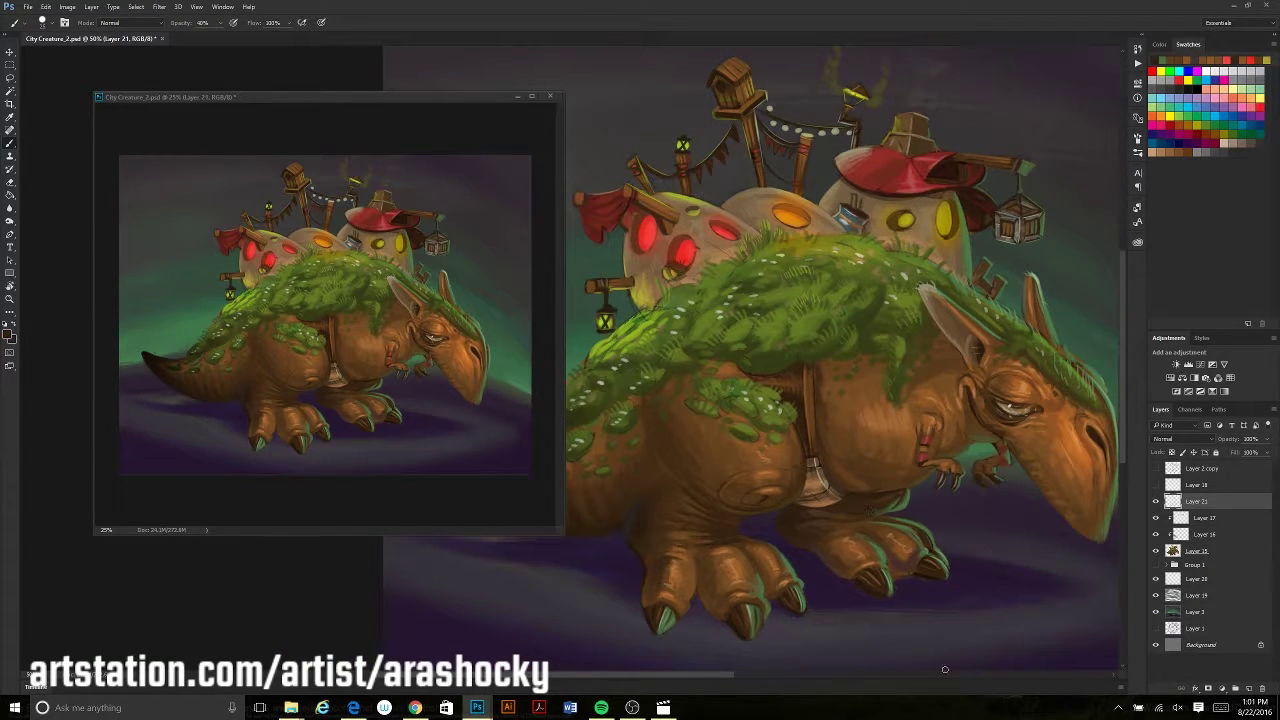
alt+click(718, 522)
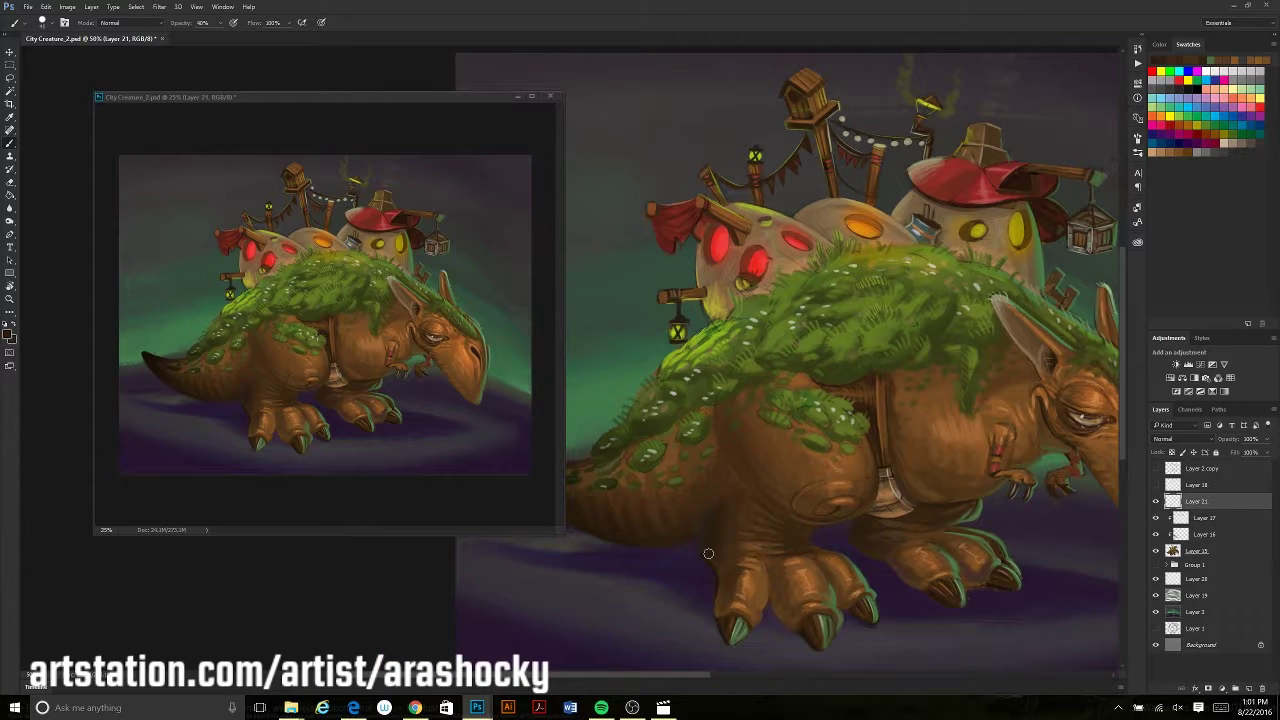
drag(714, 540, 783, 604)
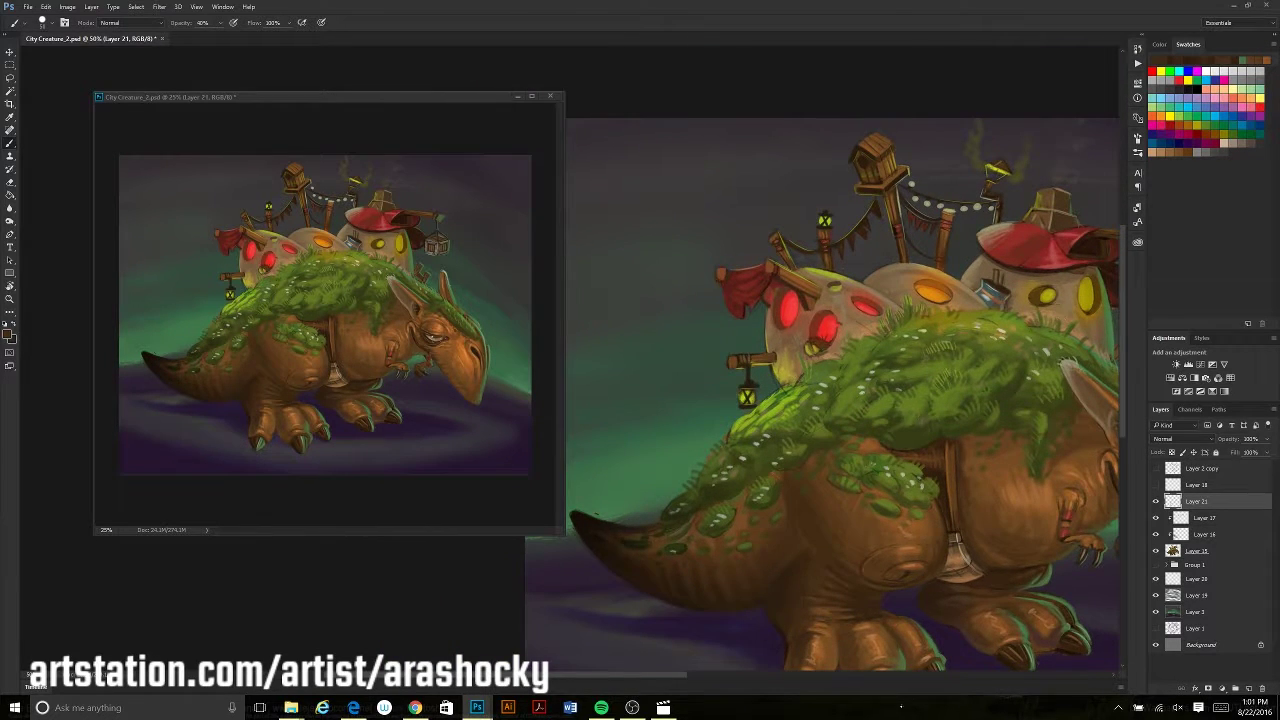
drag(901, 707, 895, 651)
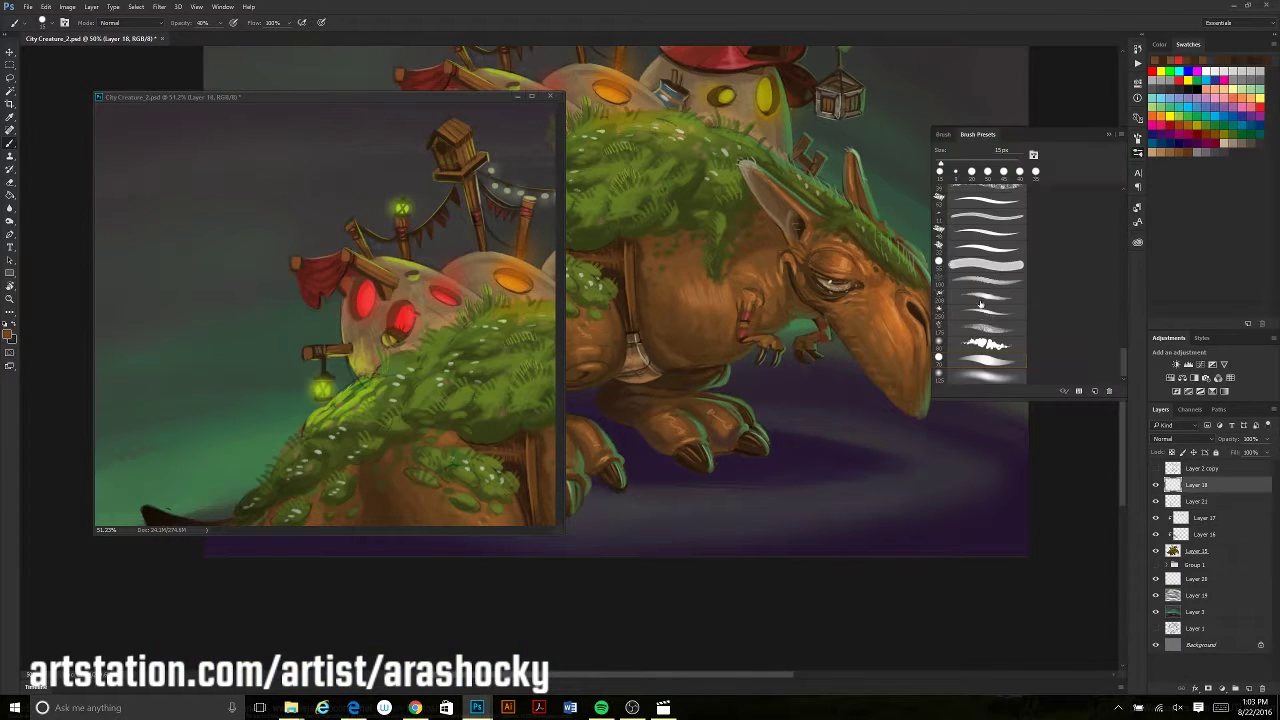
On a new layer, paint a light signature at 100% opacity and move it bottom-right
key(F5)
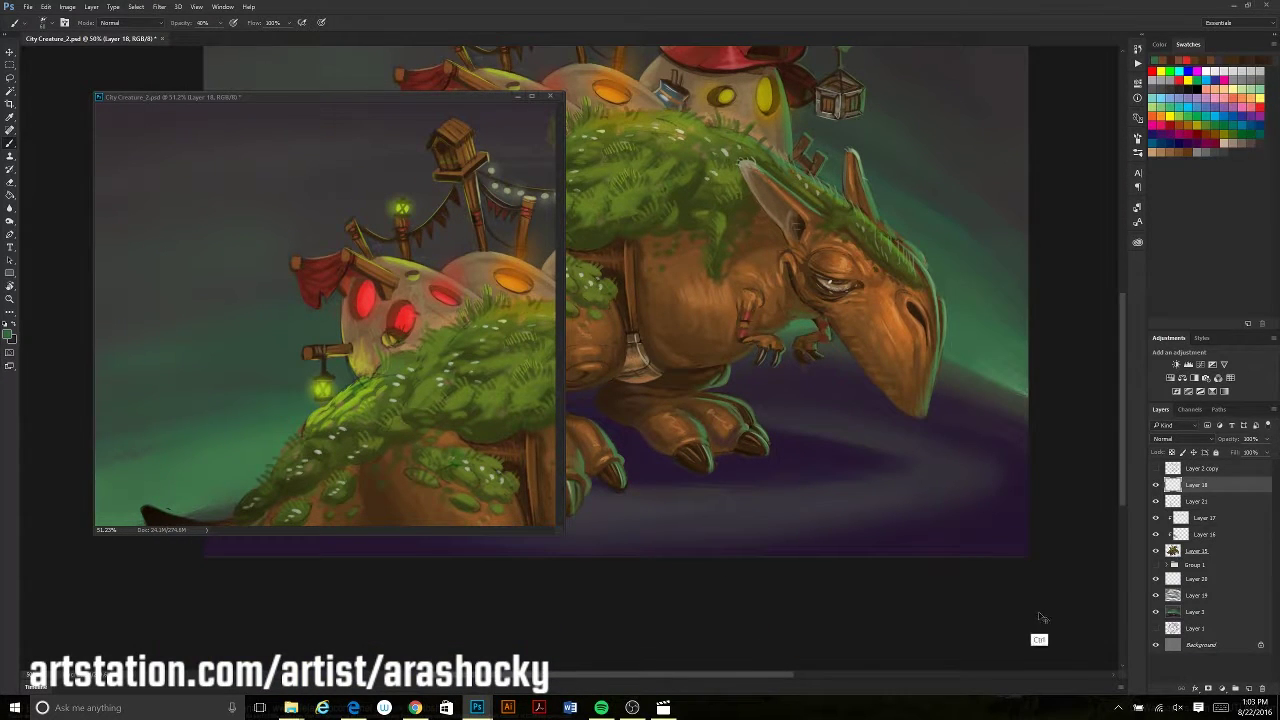
key(ctrl+shift+alt+n)
alt+click(885, 460)
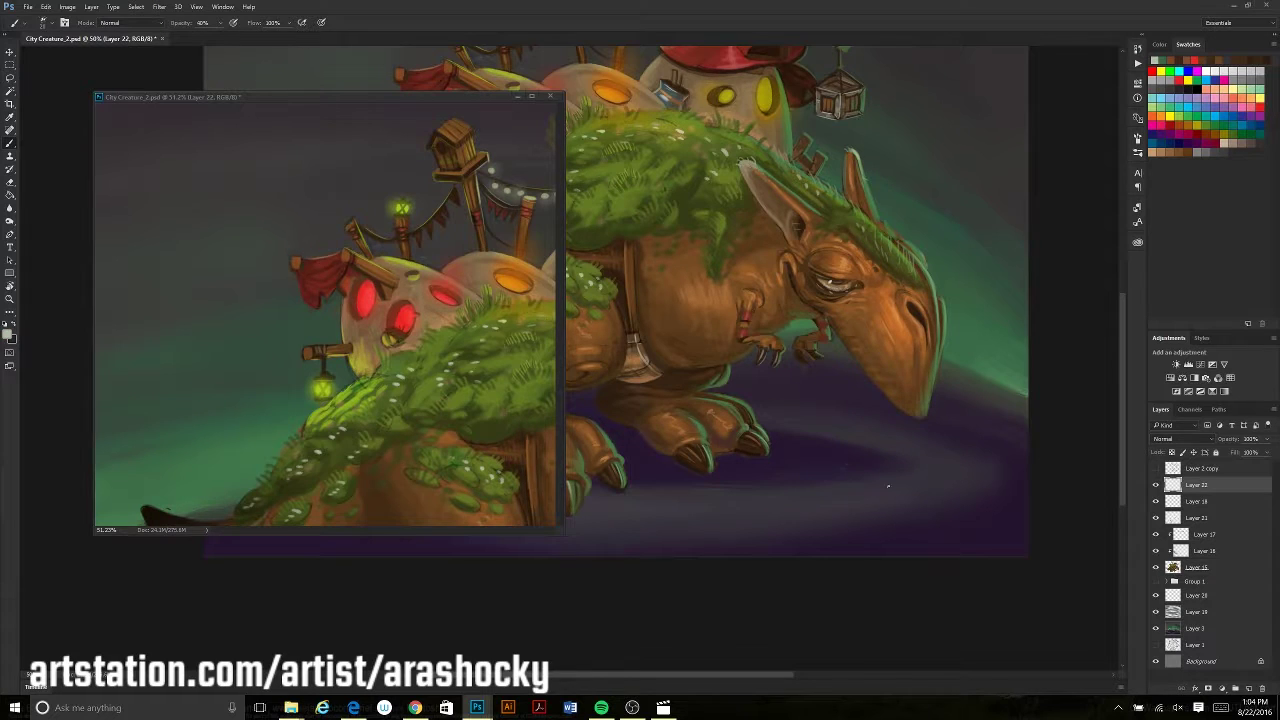
key(0)
key(ctrl+t)
drag(893, 505, 985, 532)
key(Return)
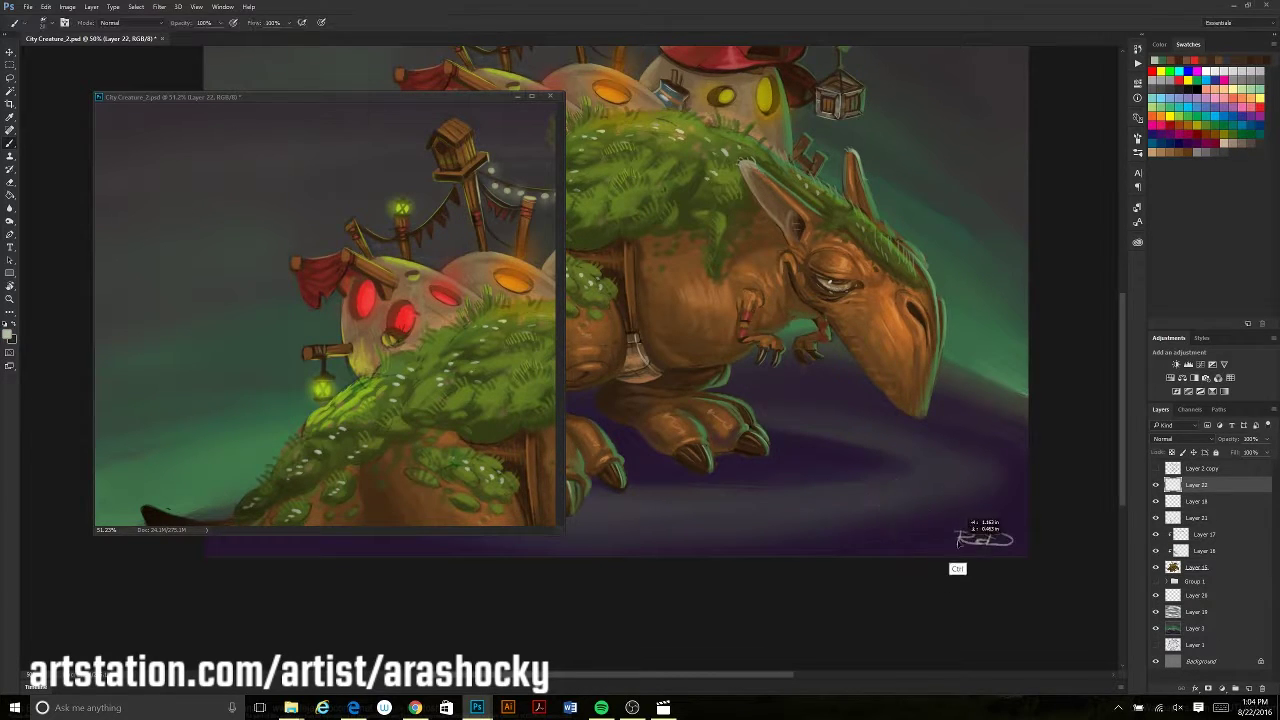
key(ctrl+minus)
key(ctrl+minus)
key(ctrl+plus)
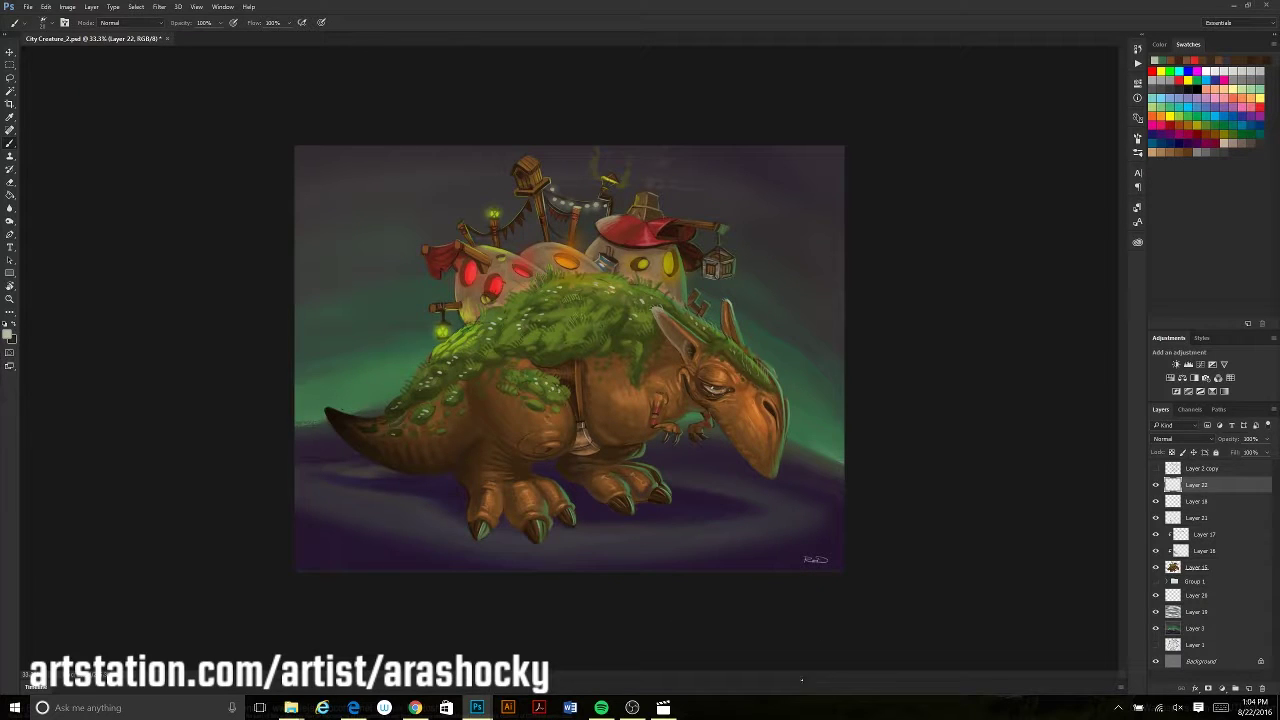
Select Layer 21, enlarge the brush, and open a second 25% view of the painting
key(alt+bracketleft)
key(alt+bracketleft)
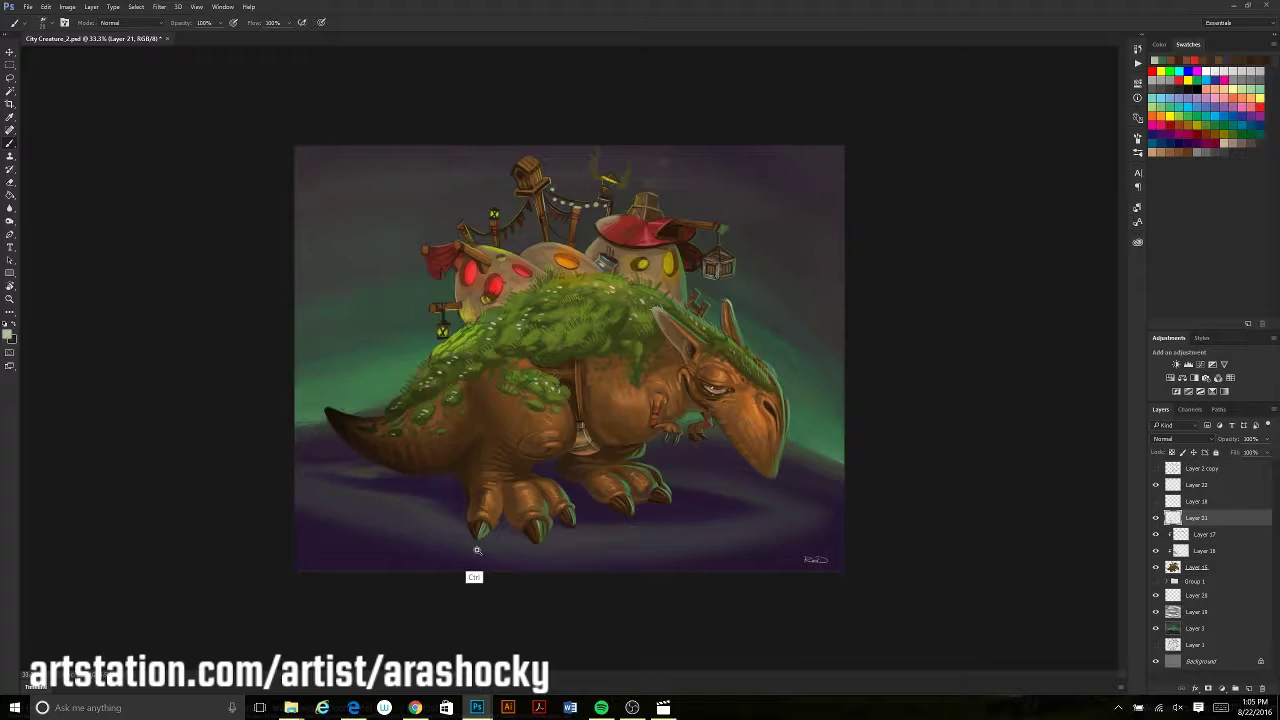
scroll(440, 540, up, 2)
key(F5)
key(F5)
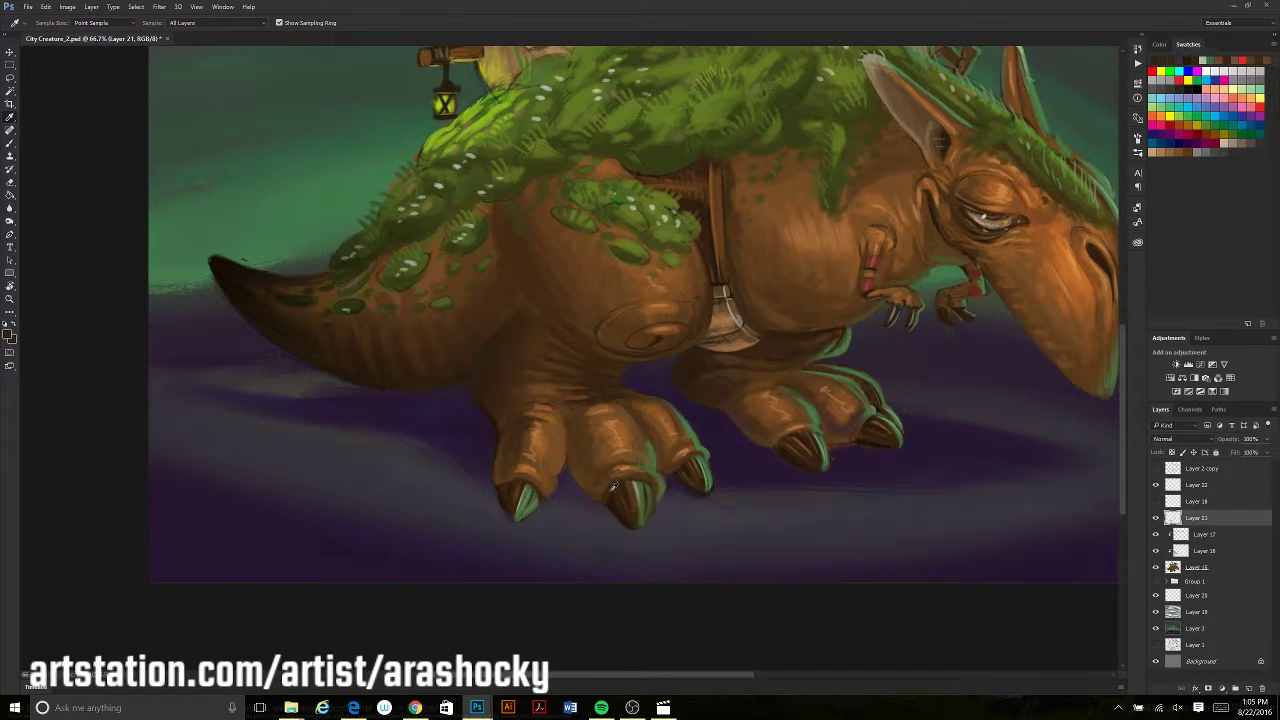
key(bracketright)
key(bracketright)
key(ctrl+alt+n)
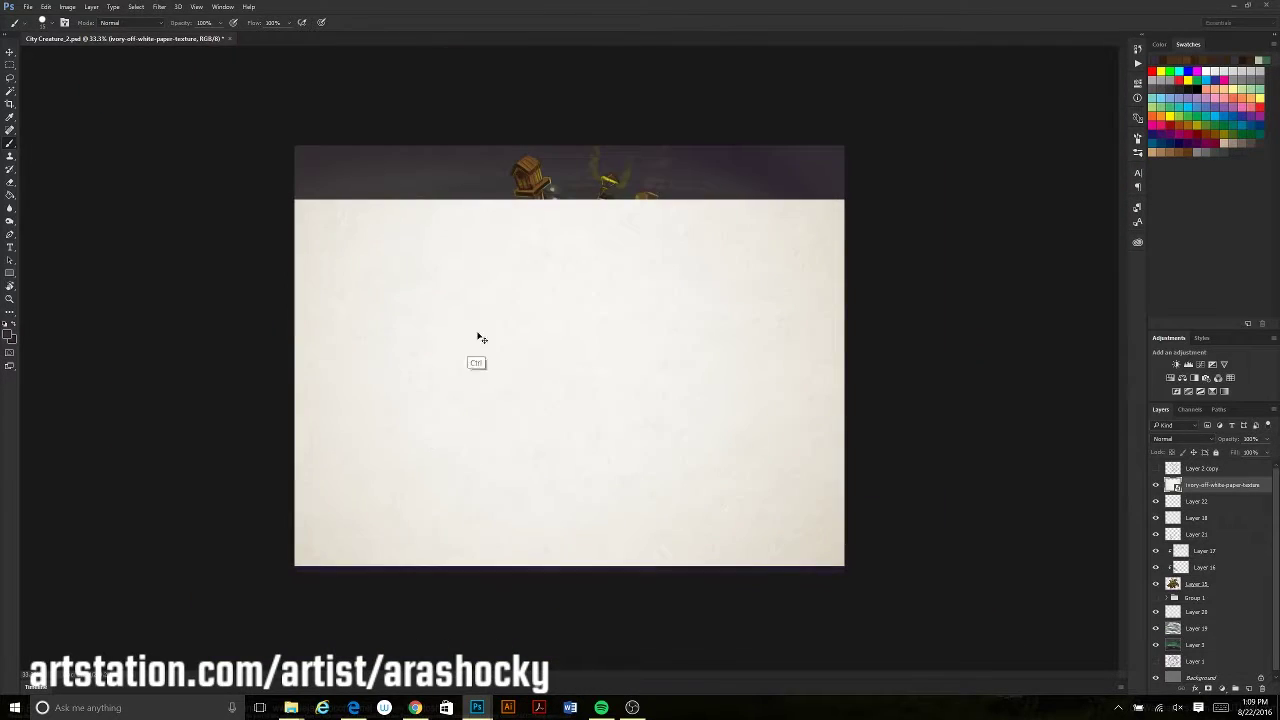
key(ctrl+t)
Set the paper texture layer to Color Burn and stretch it slightly lower
click(1183, 438)
click(1170, 470)
key(ctrl+t)
key(Return)
Move Layer 18 above the texture, set it to Screen, and make the texture visible
drag(1155, 518, 1155, 500)
click(1159, 444)
click(1154, 521)
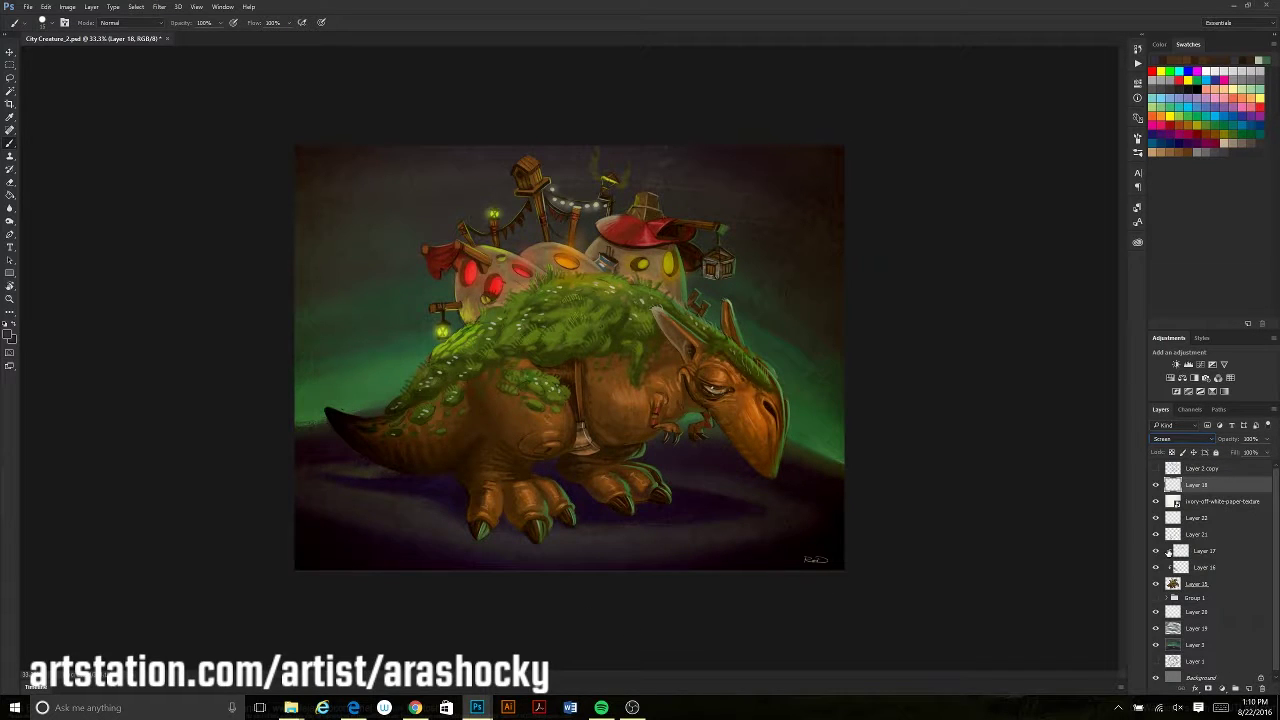
click(1178, 505)
key(ctrl+t)
click(1156, 501)
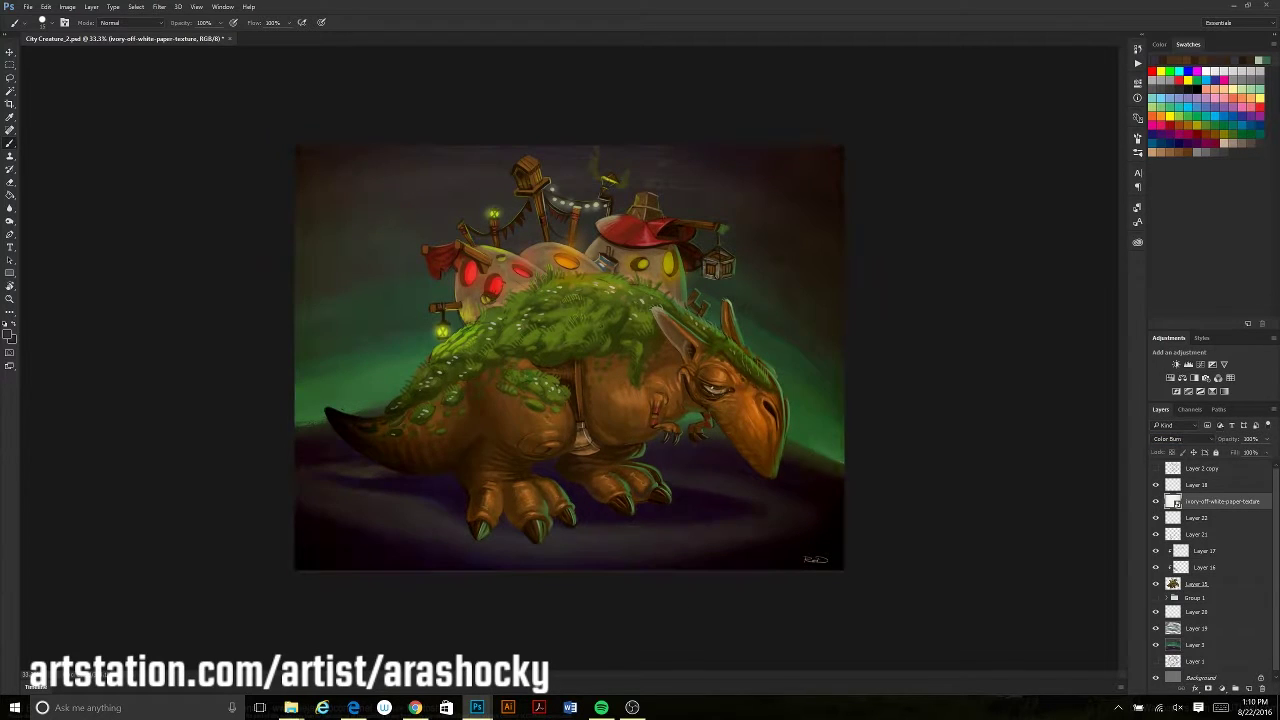